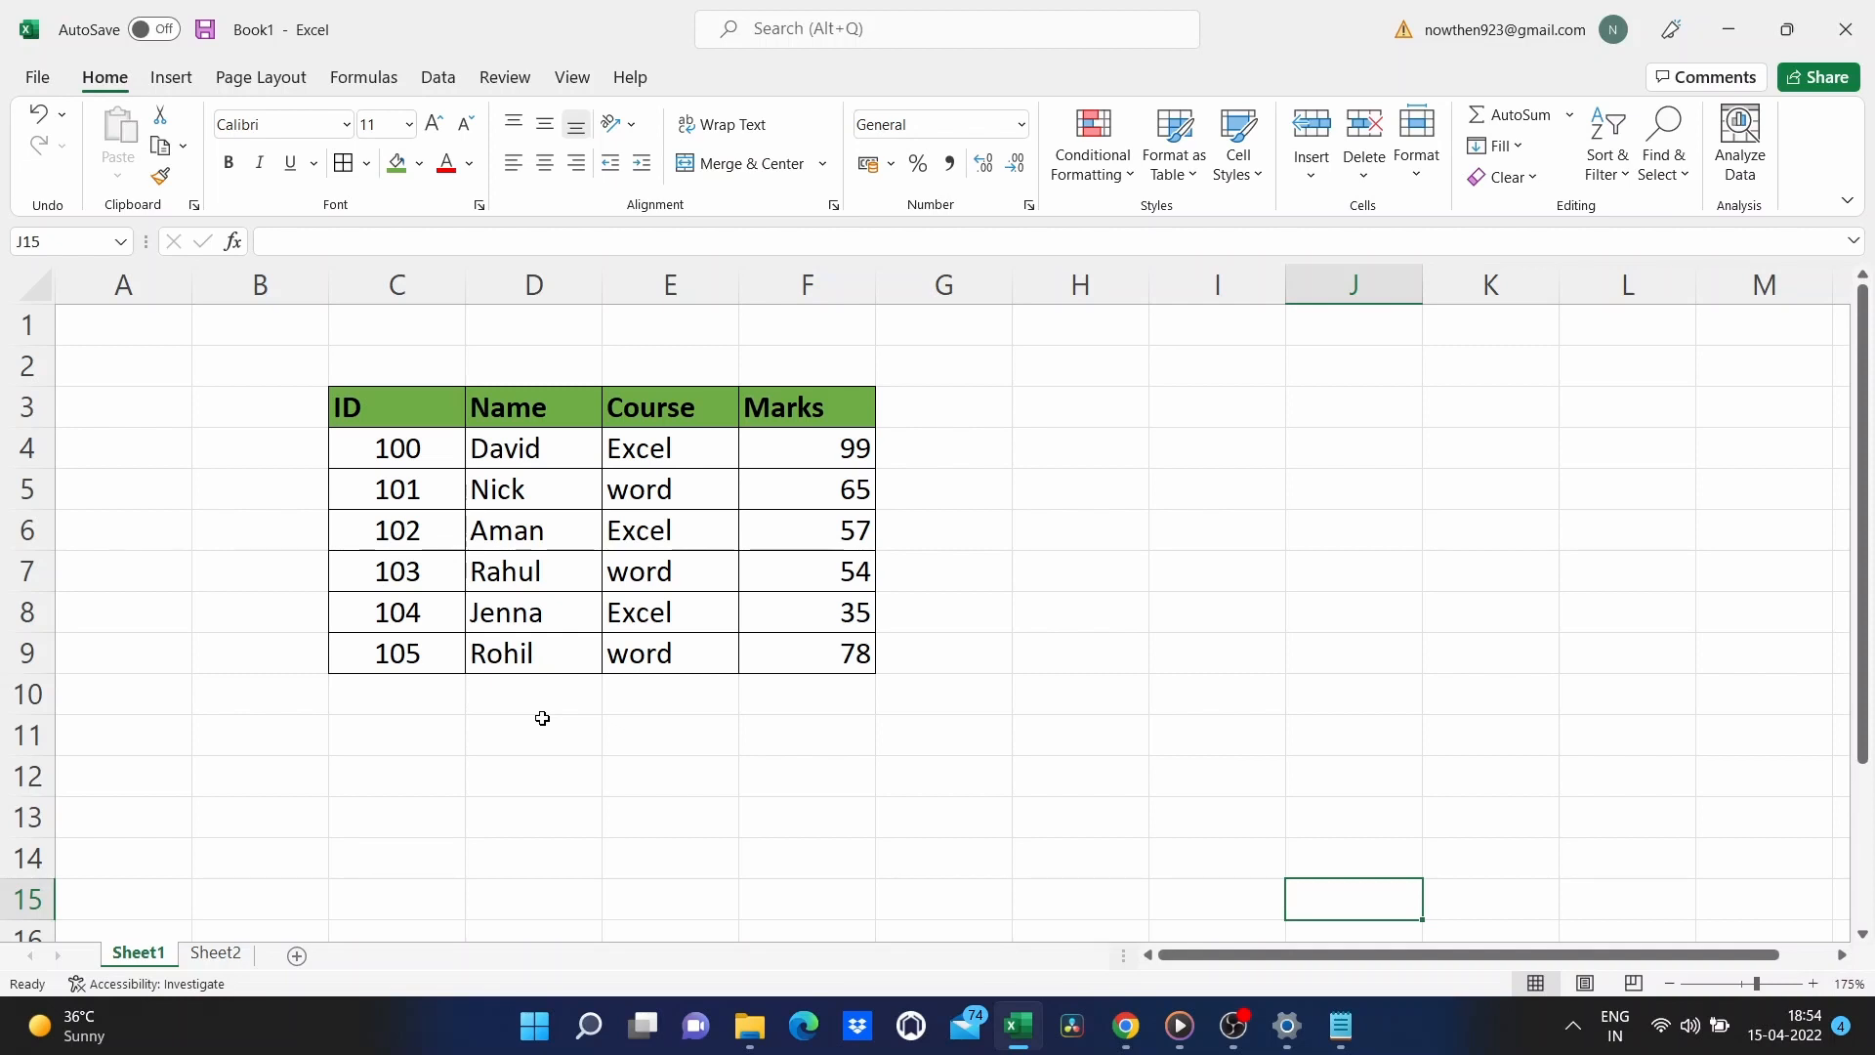
Change the font of the whole ID, Name, Course and Marks table on Sheet1 to Copperplate Gothic Light.
{"action": "left_click", "coordinate": [649, 560]}
{"action": "key", "text": "ctrl+a"}
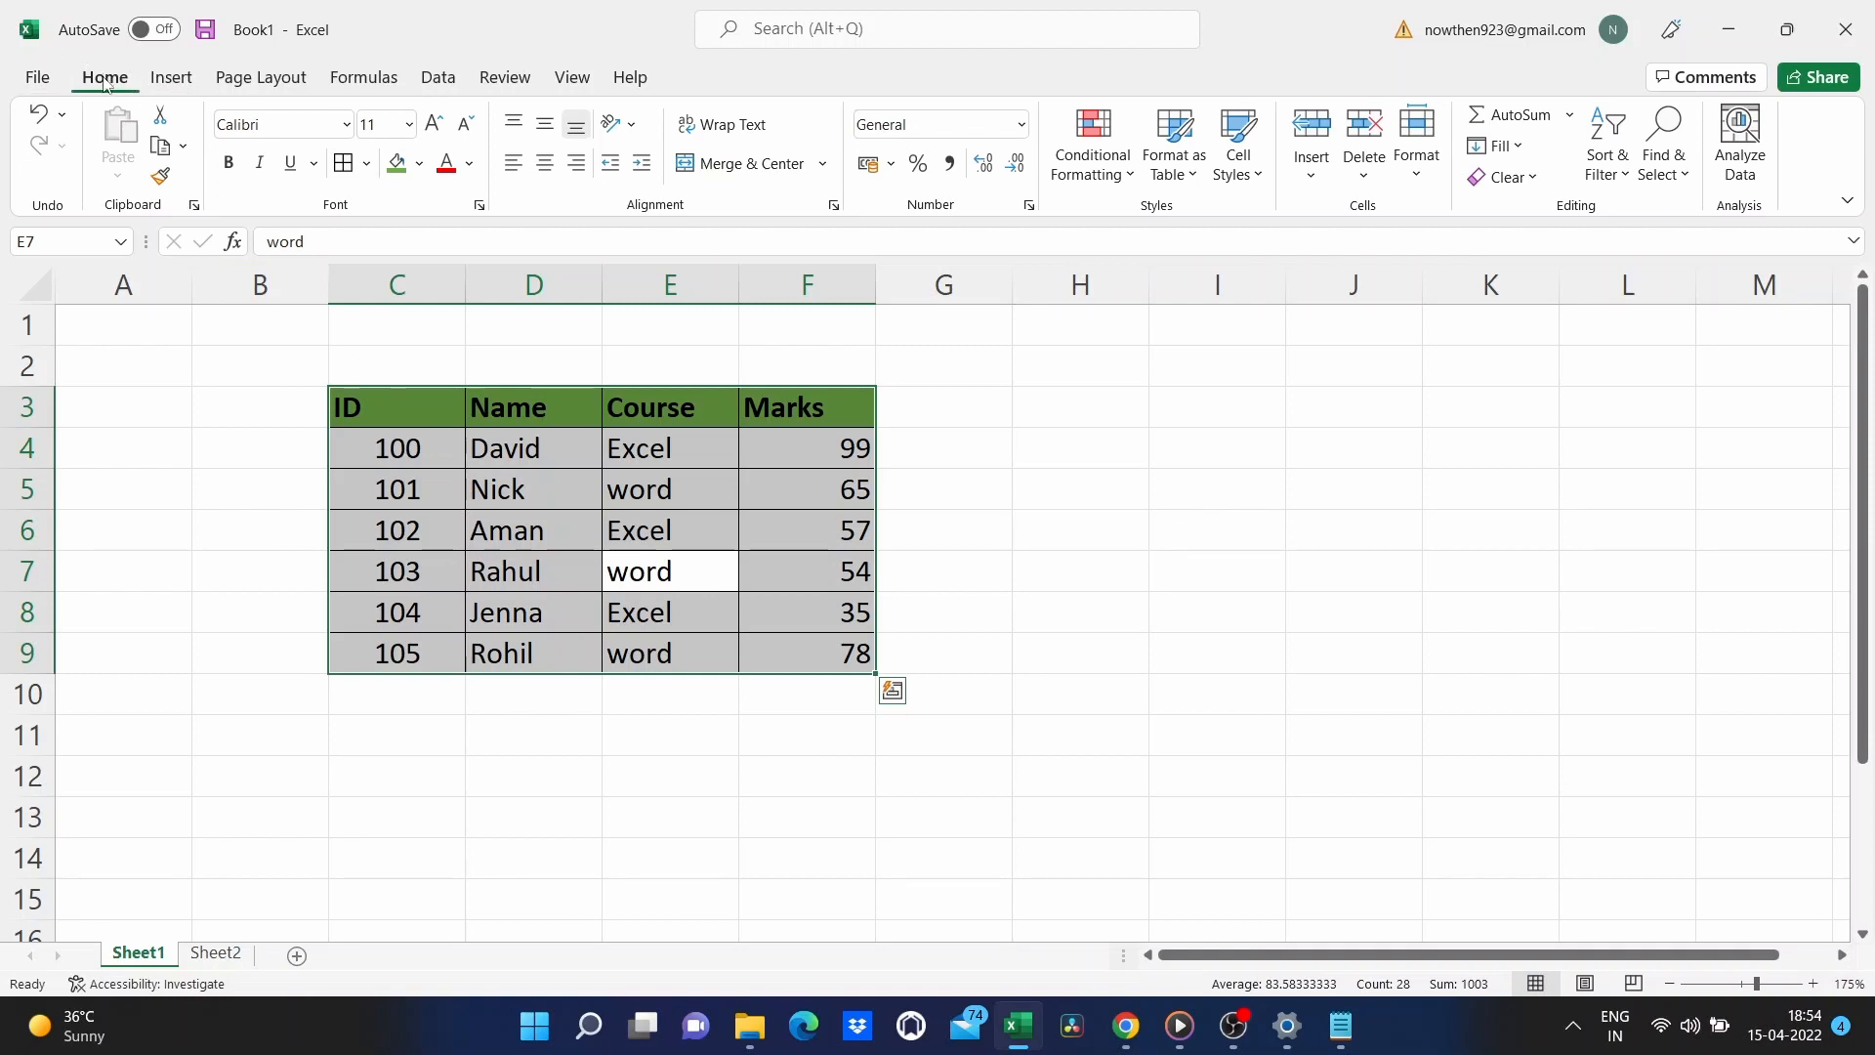
{"action": "left_click", "coordinate": [346, 124]}
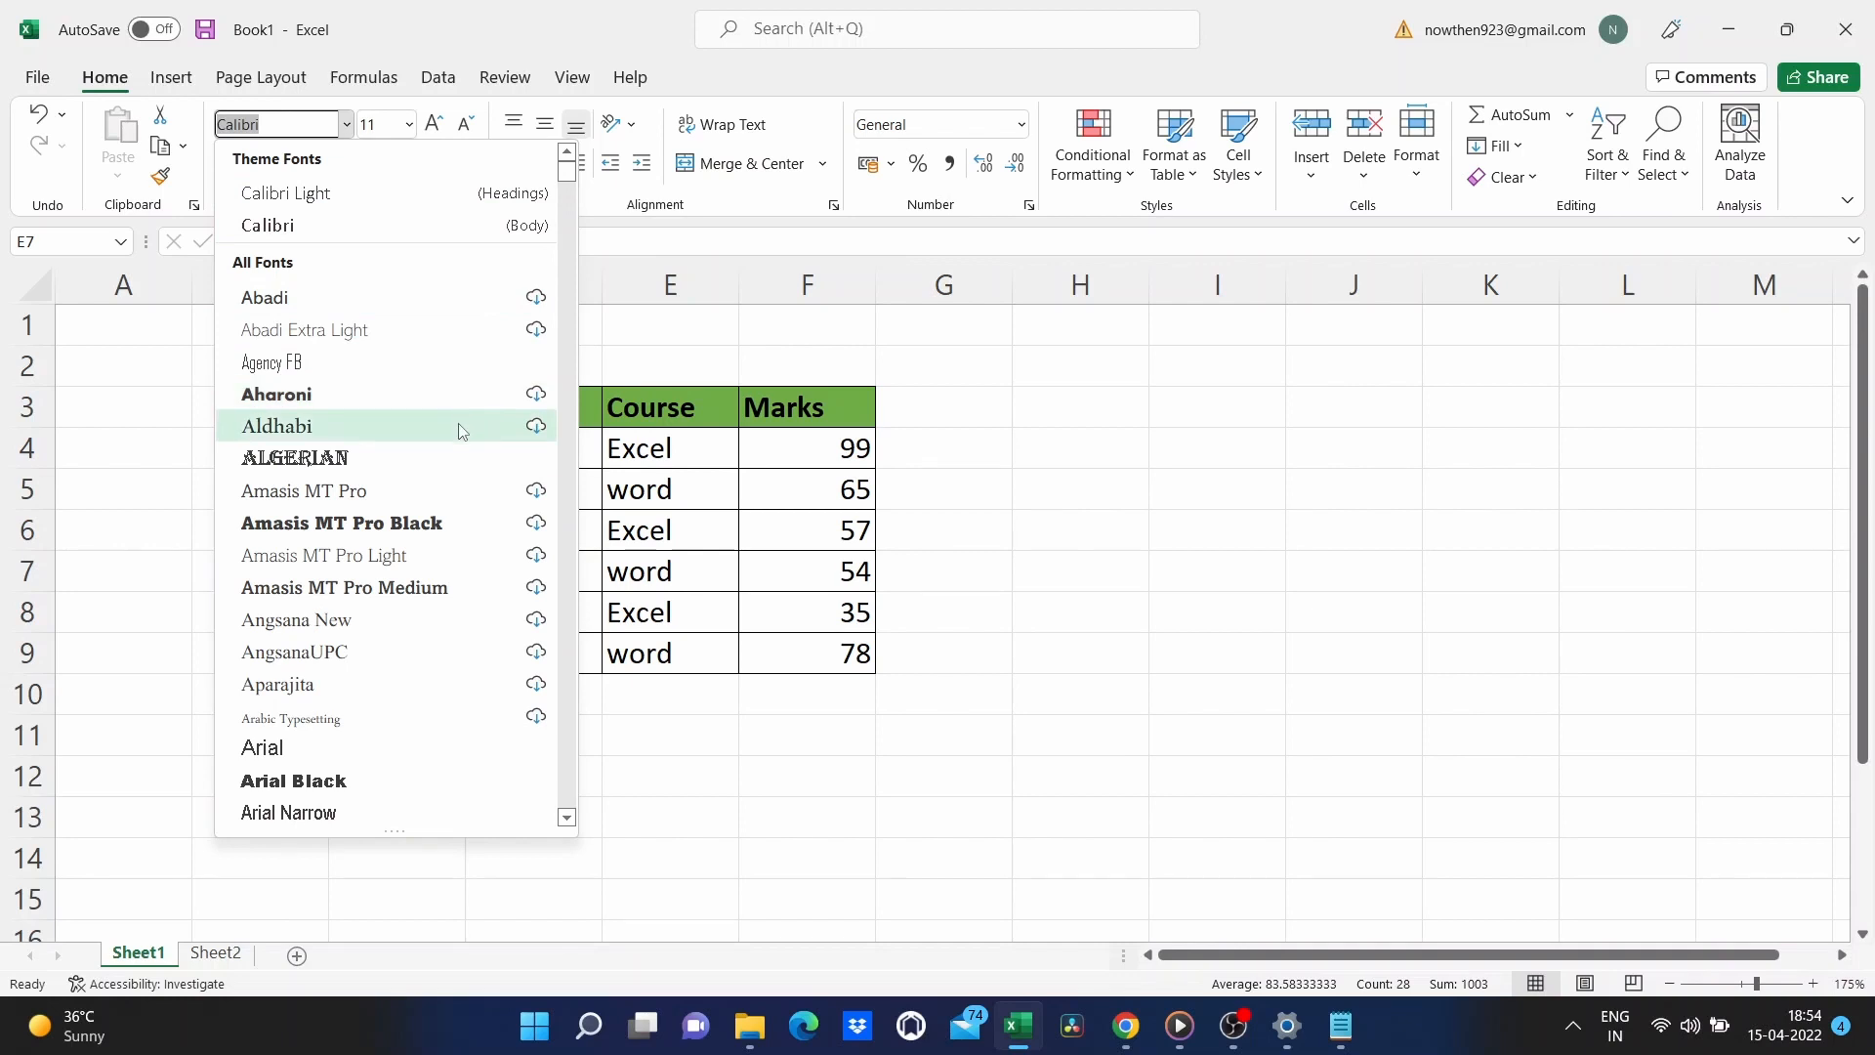
{"action": "left_click_drag", "start_coordinate": [566, 181], "coordinate": [566, 271]}
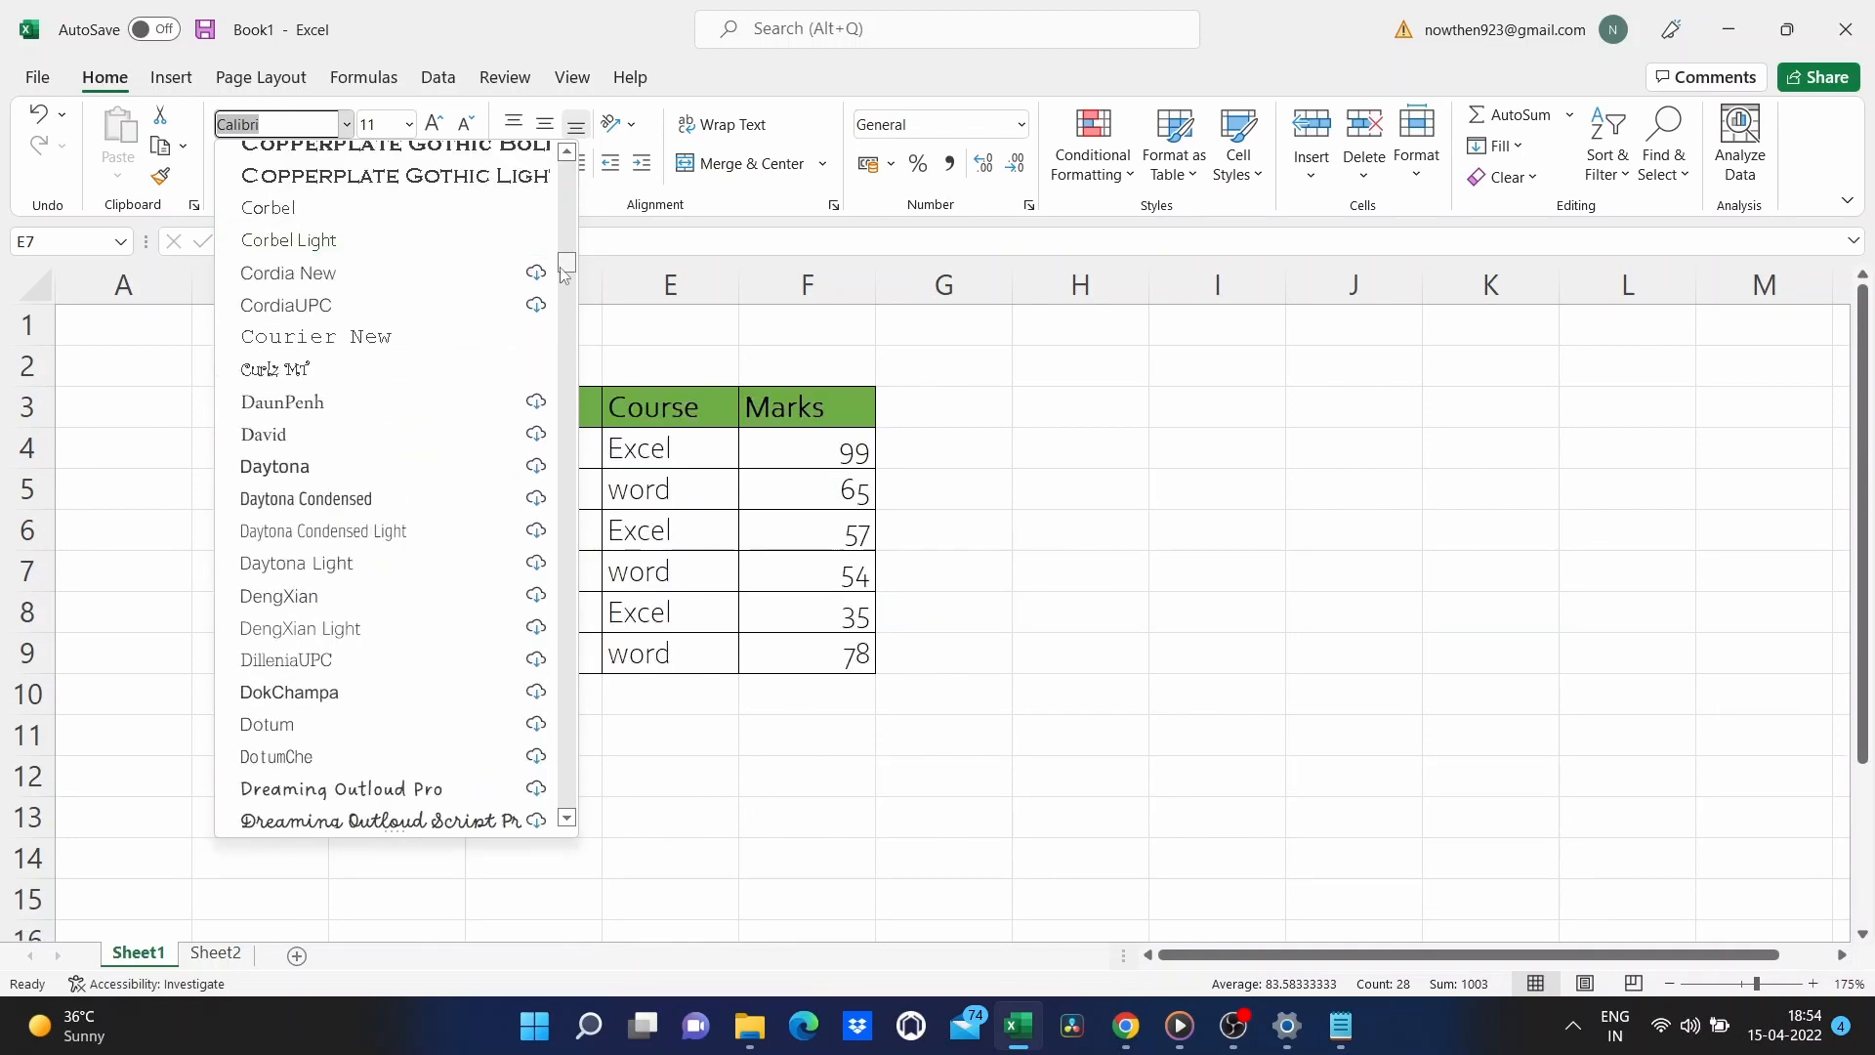
{"action": "scroll", "coordinate": [569, 271], "scroll_direction": "up", "scroll_amount": 1}
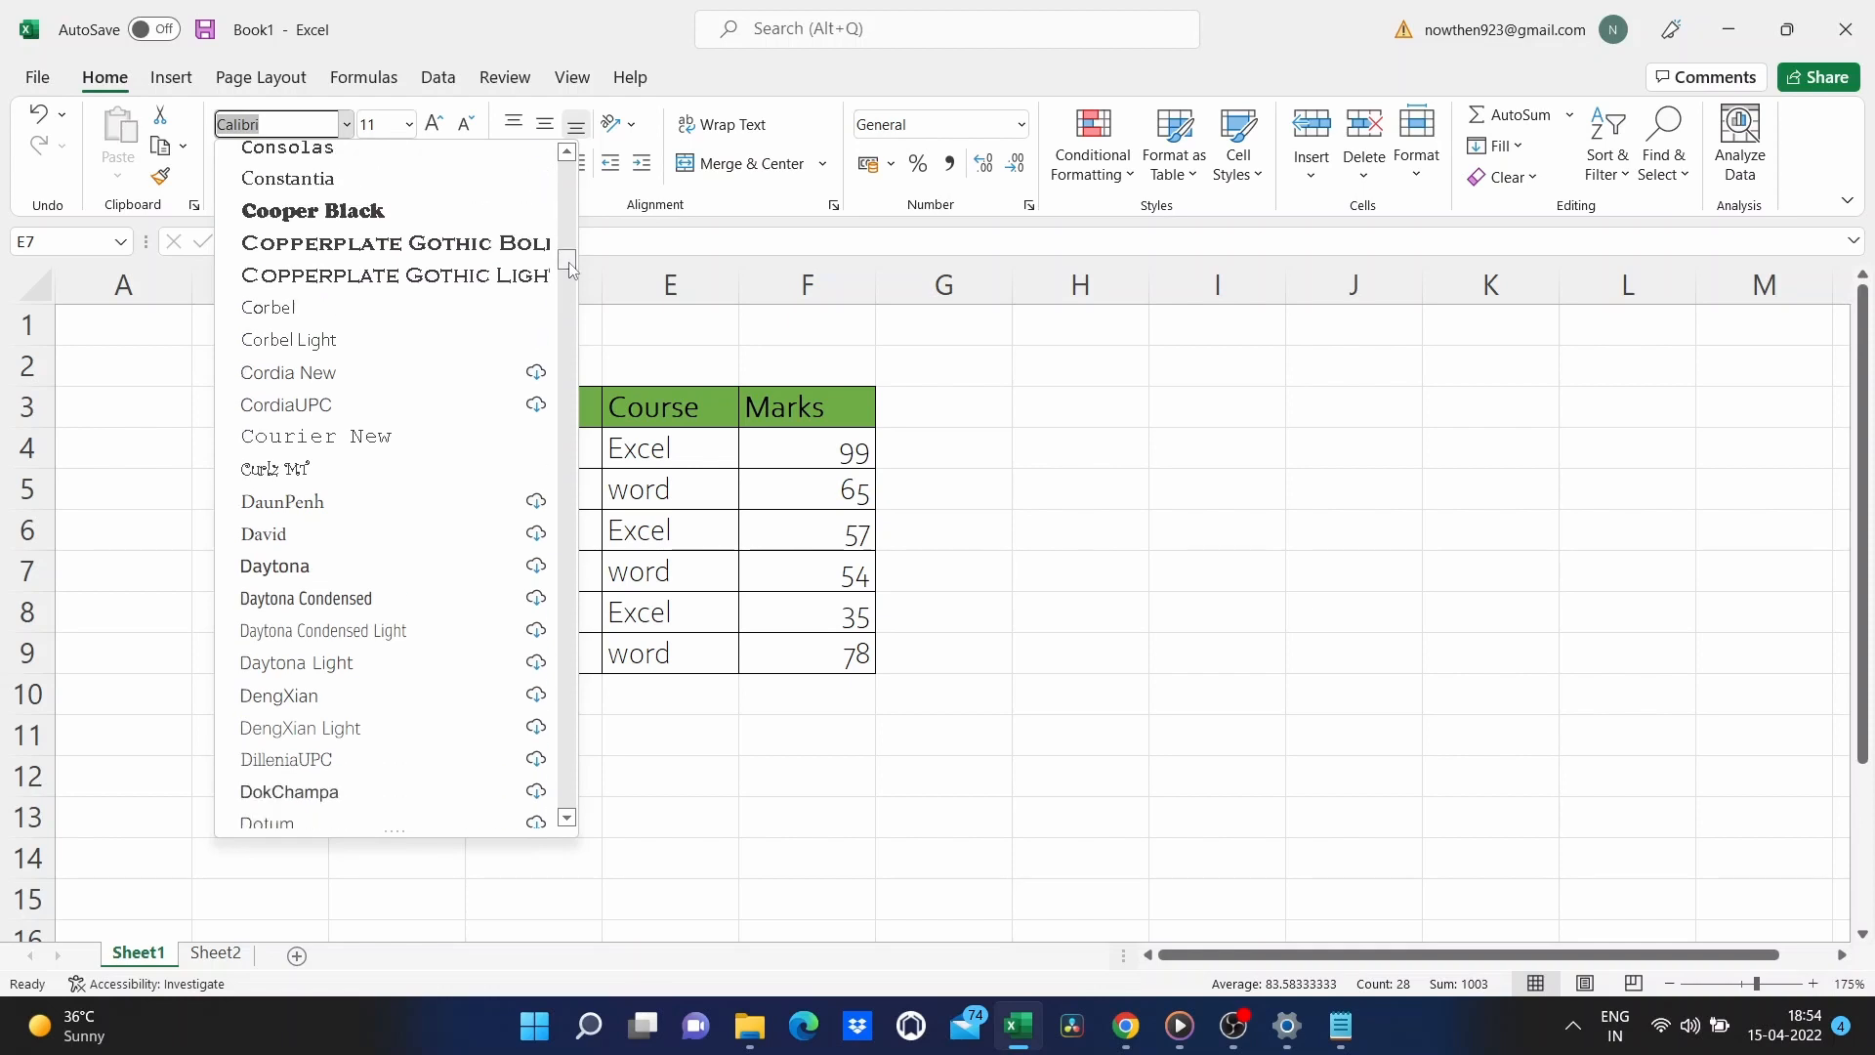
{"action": "left_click", "coordinate": [489, 270]}
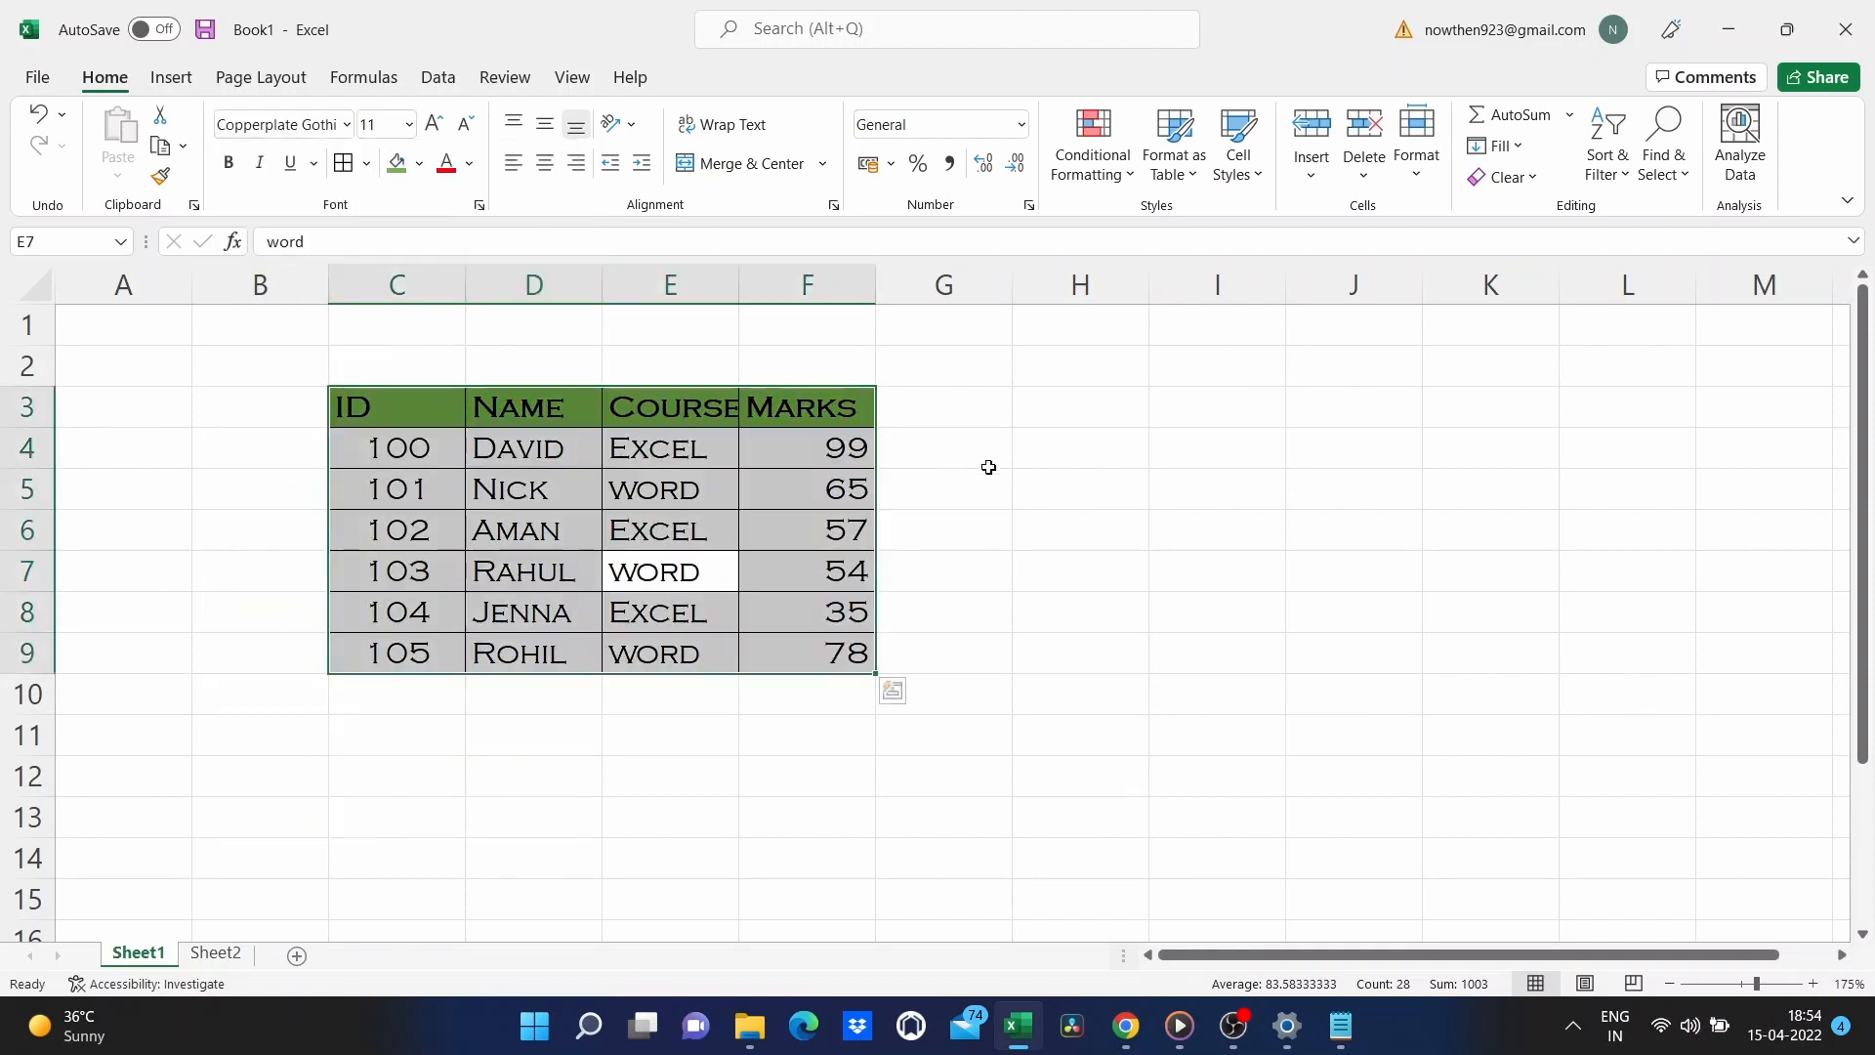
{"action": "left_click", "coordinate": [1010, 477]}
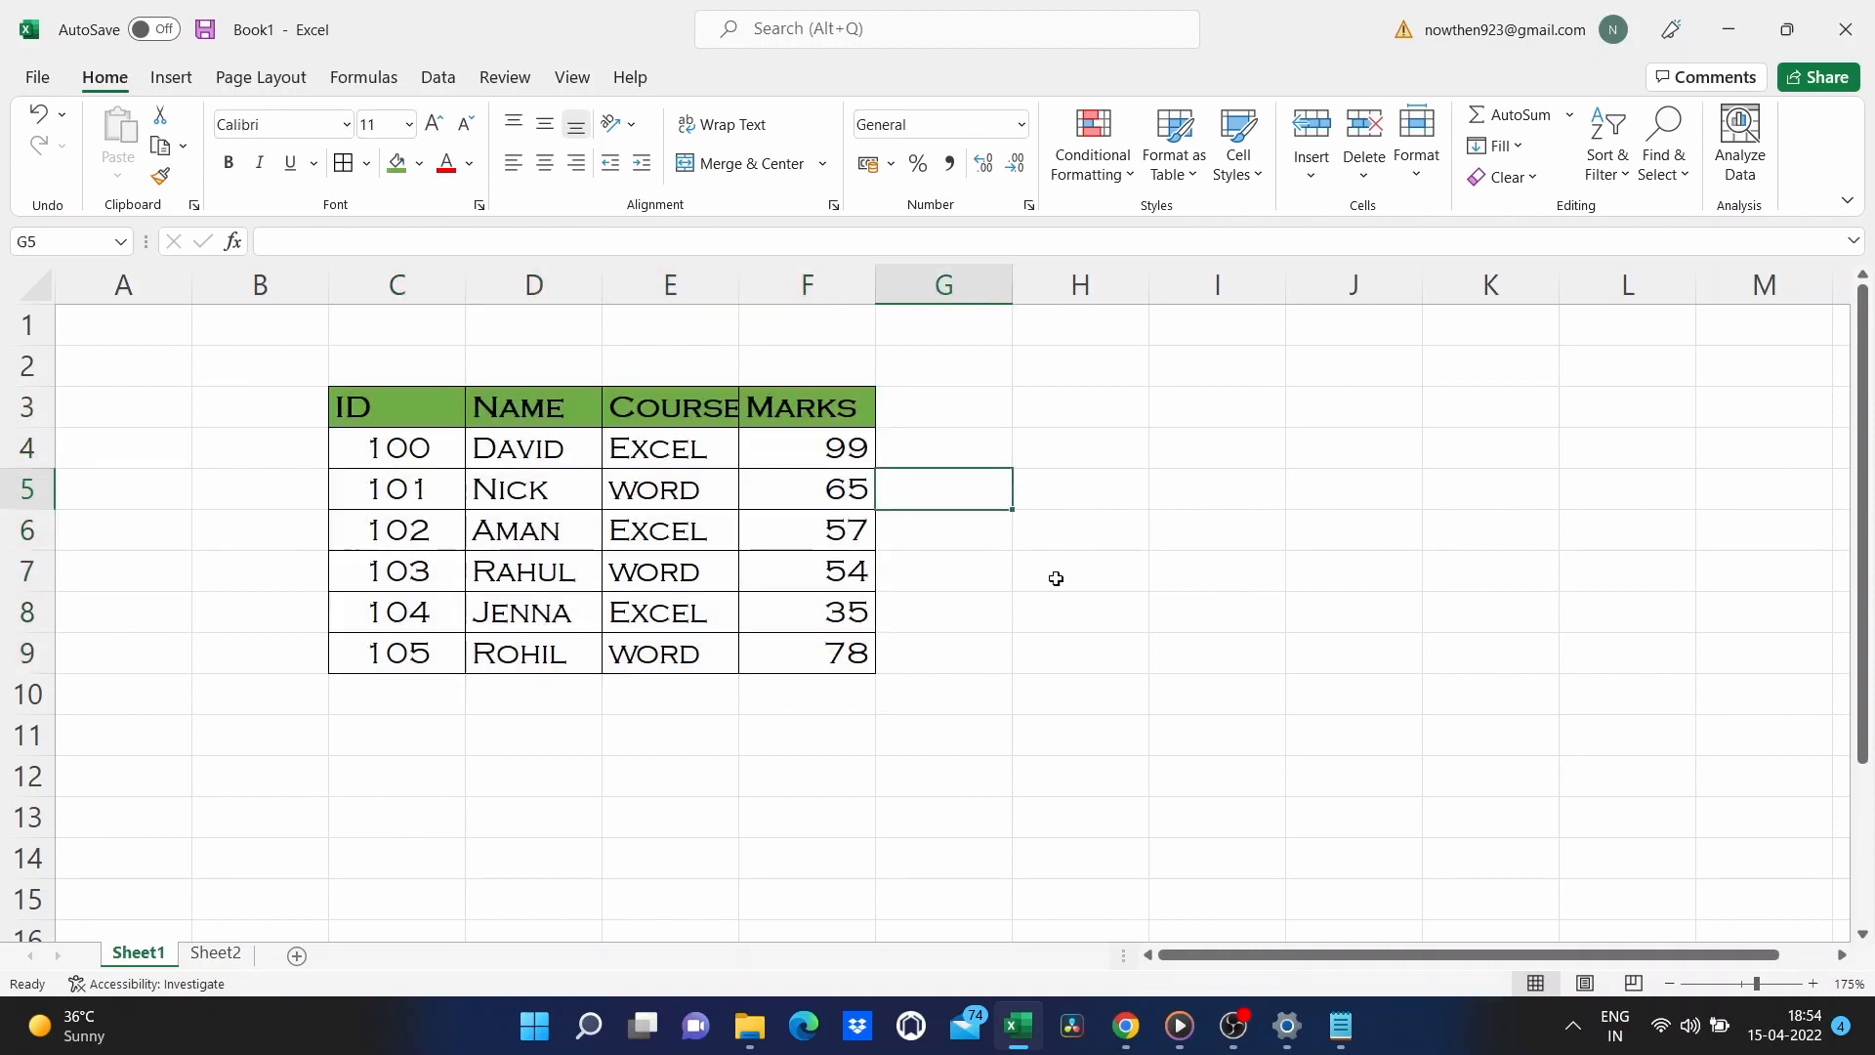
Open Sheet2 and view the input message attached to the first and last cells of the Name column.
{"action": "left_click", "coordinate": [217, 952]}
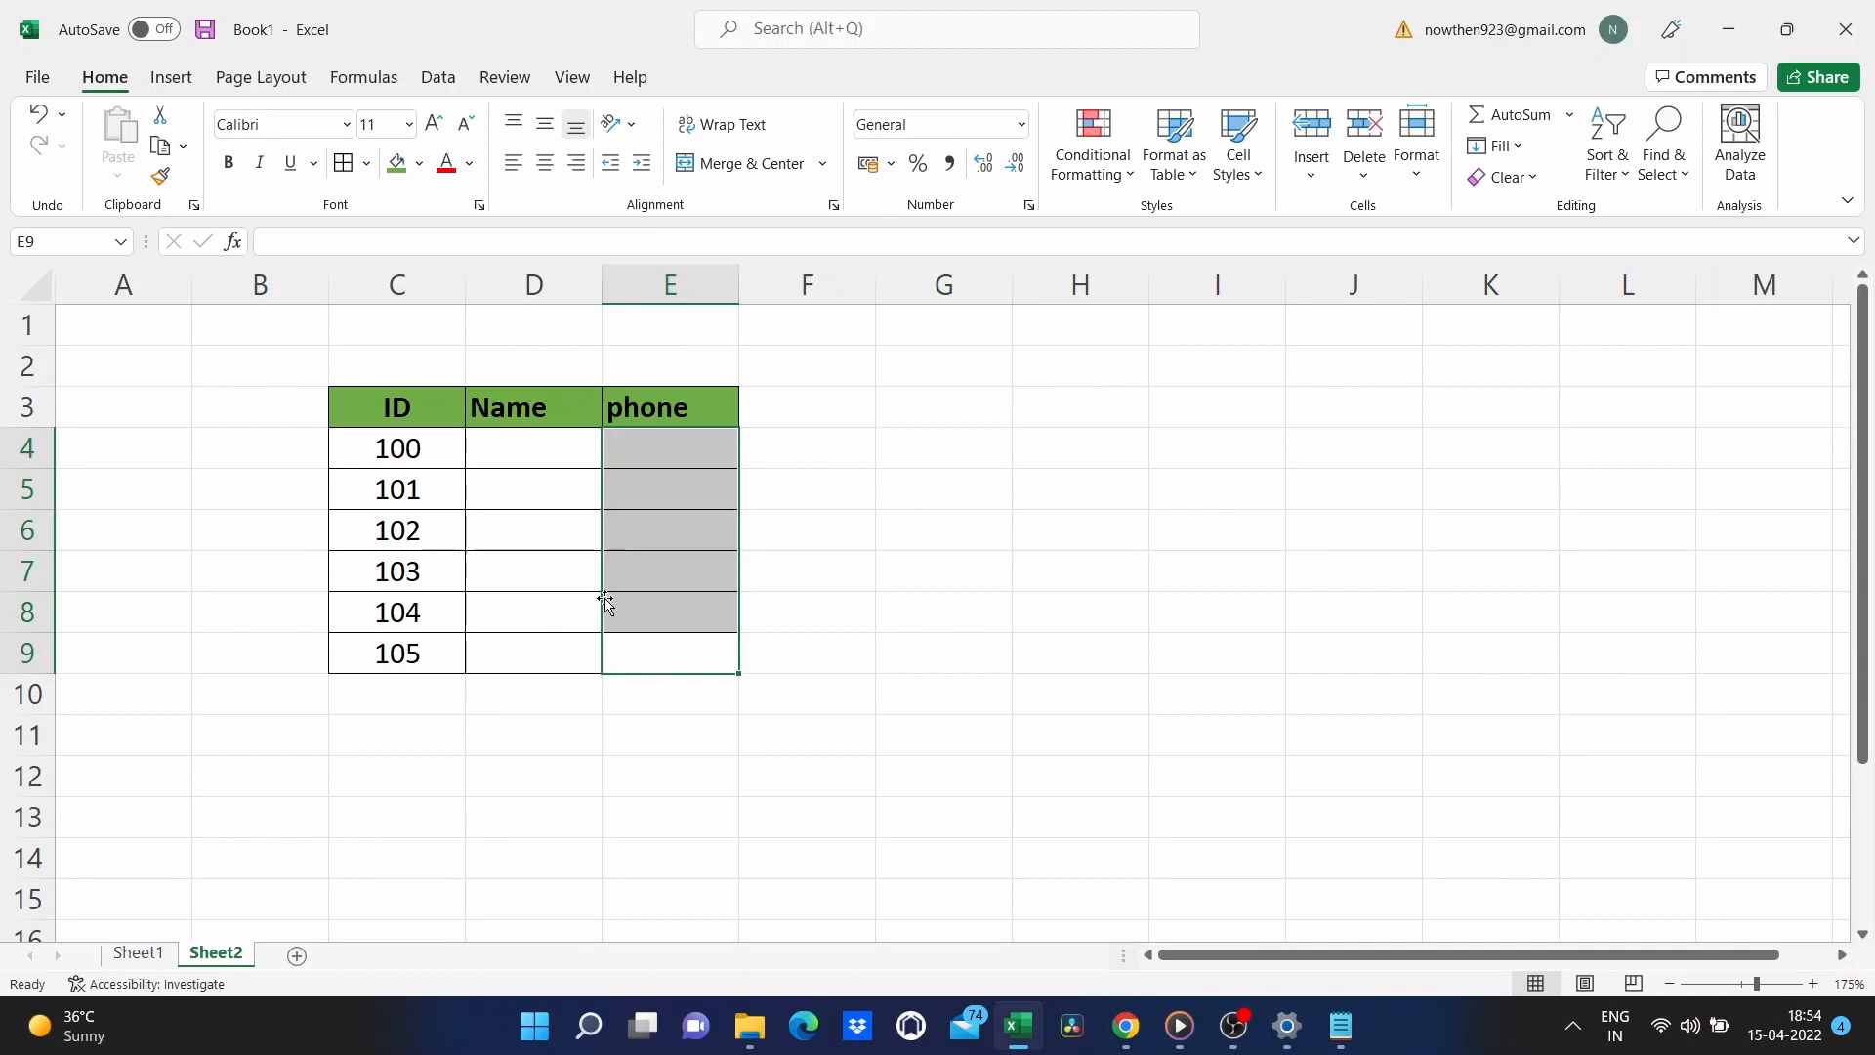
{"action": "left_click", "coordinate": [534, 456]}
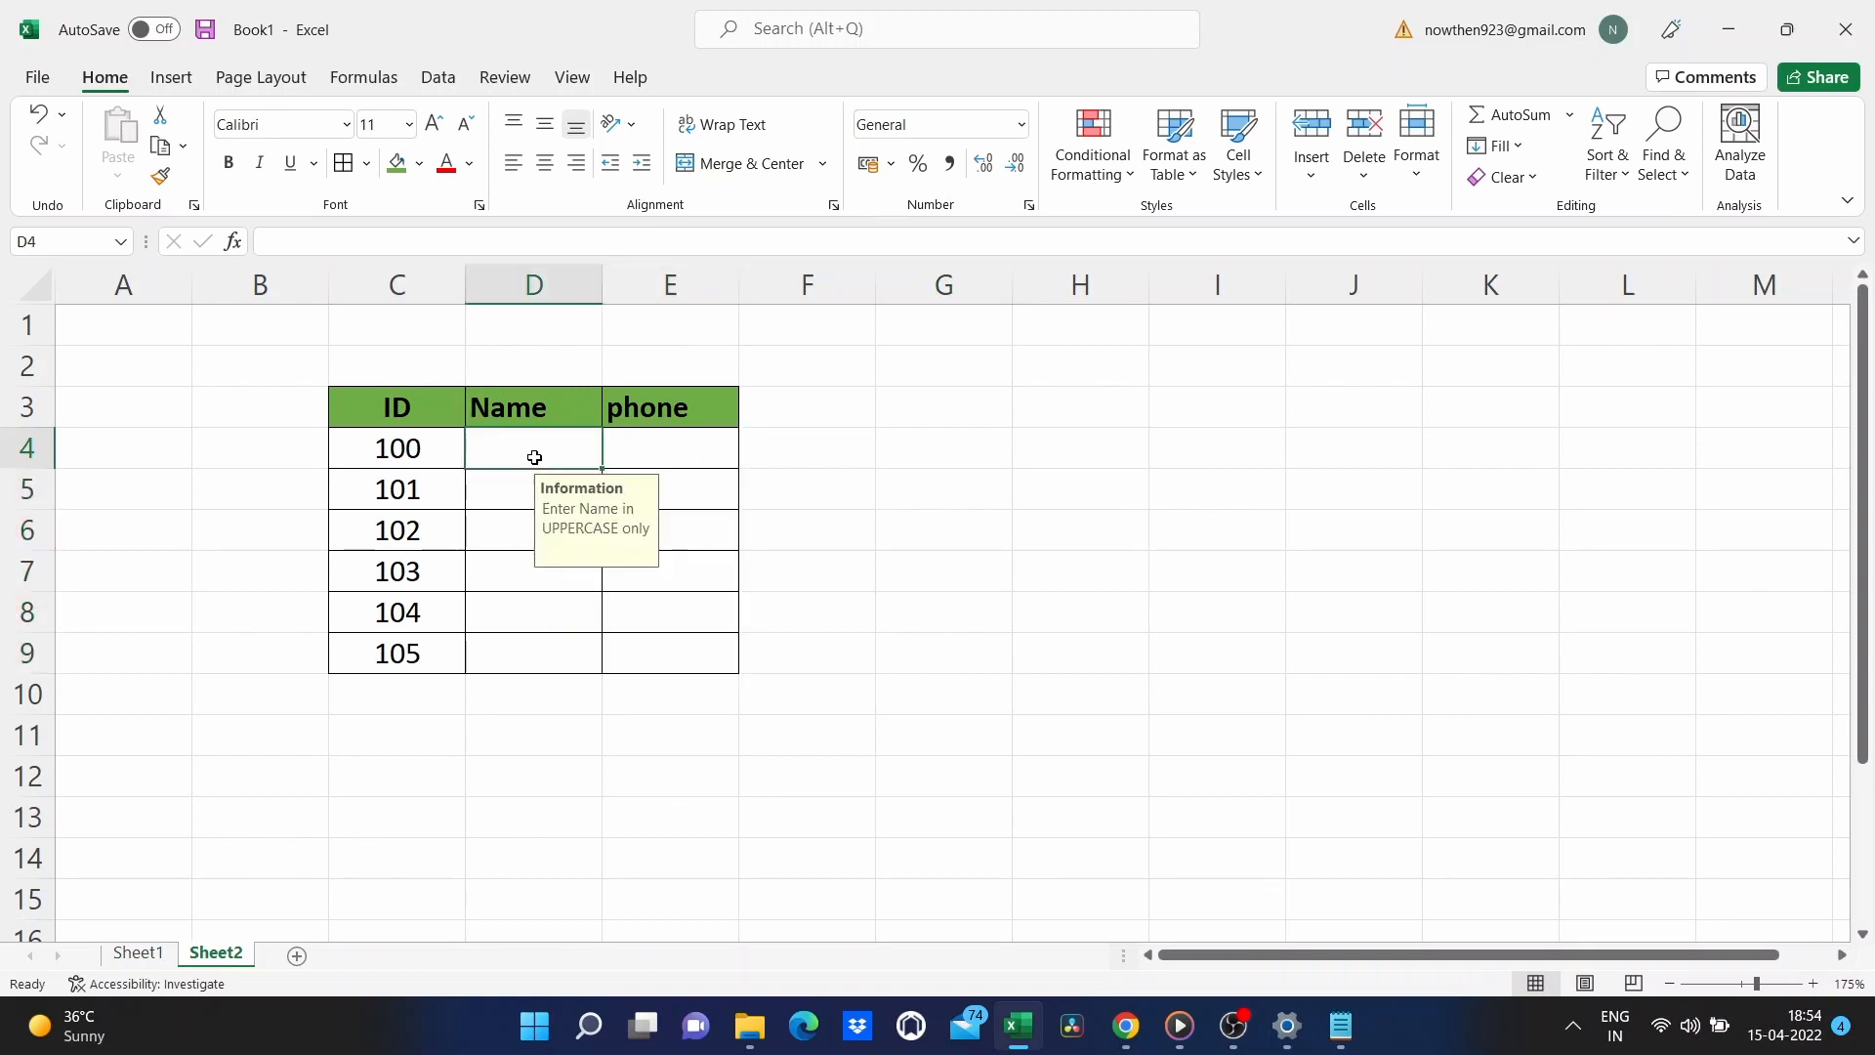
{"action": "left_click", "coordinate": [518, 648]}
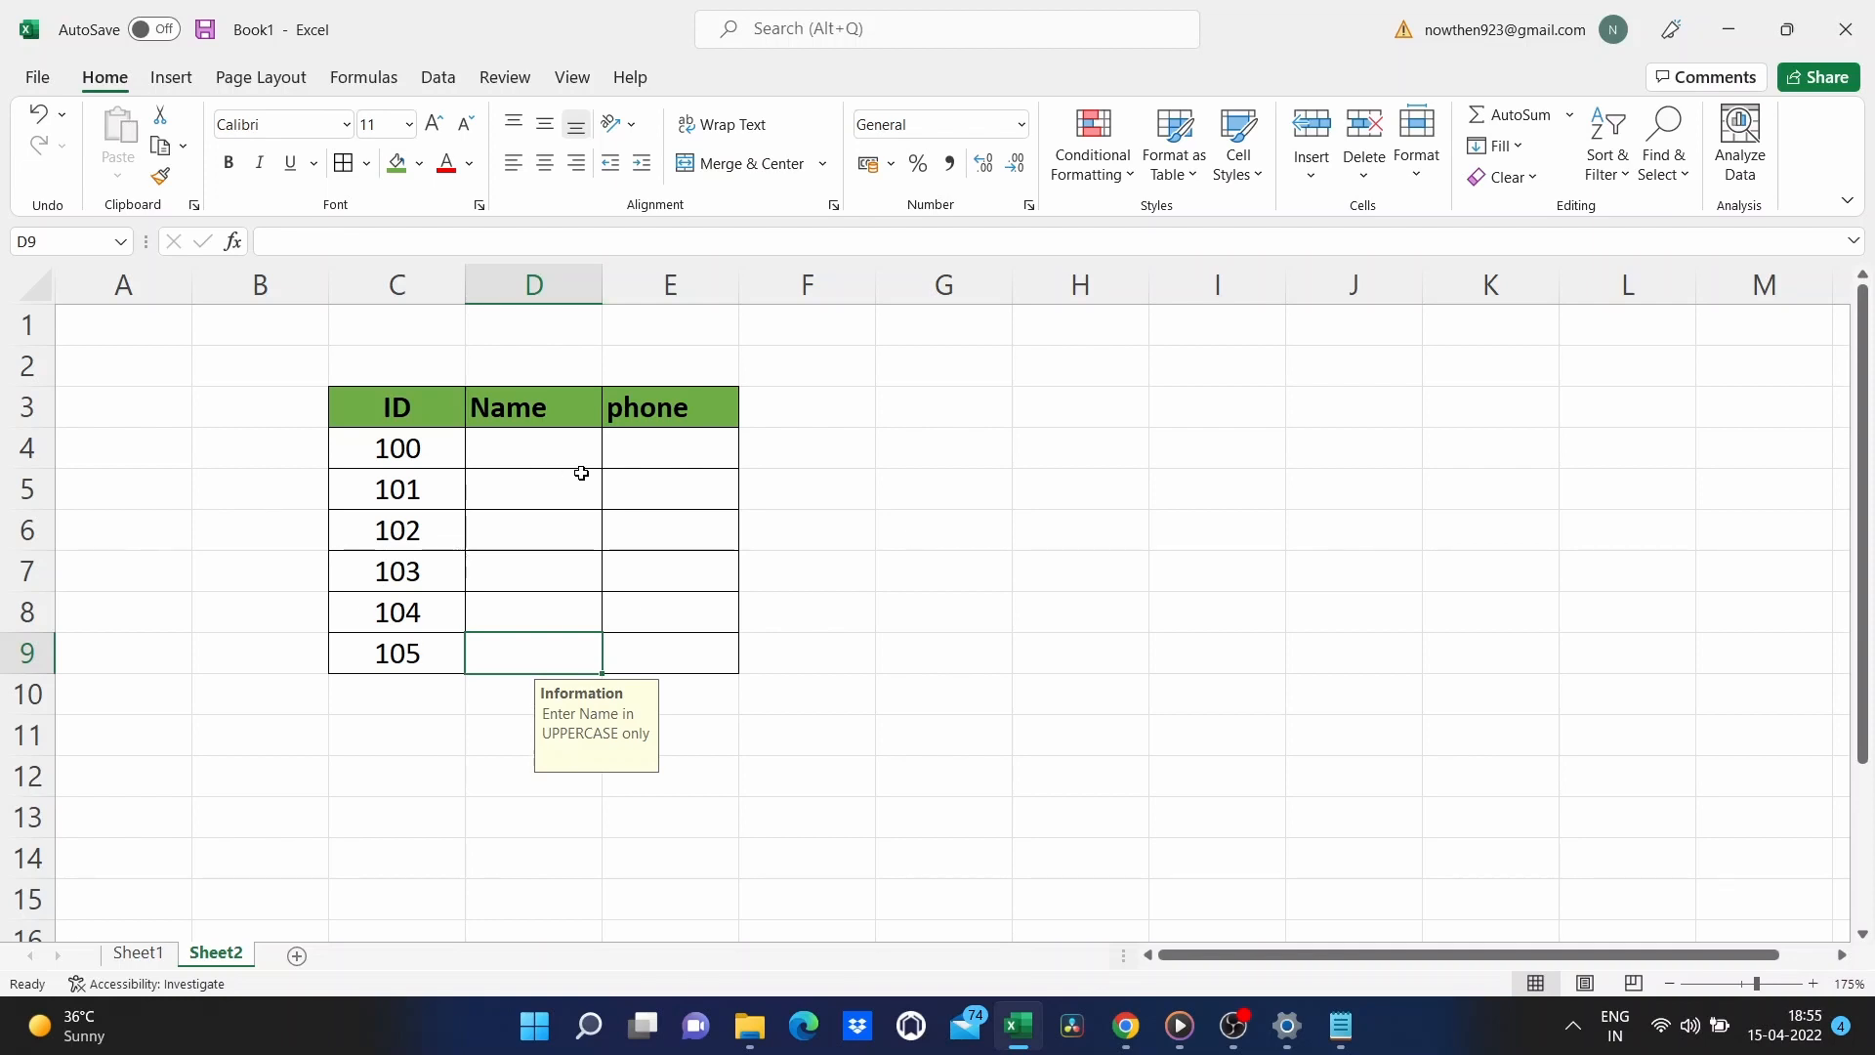
Add a data validation input message titled "info" with the text "ajhfahfj" to phone cells E4:E9, and check it on individual cells.
{"action": "left_click", "coordinate": [639, 457]}
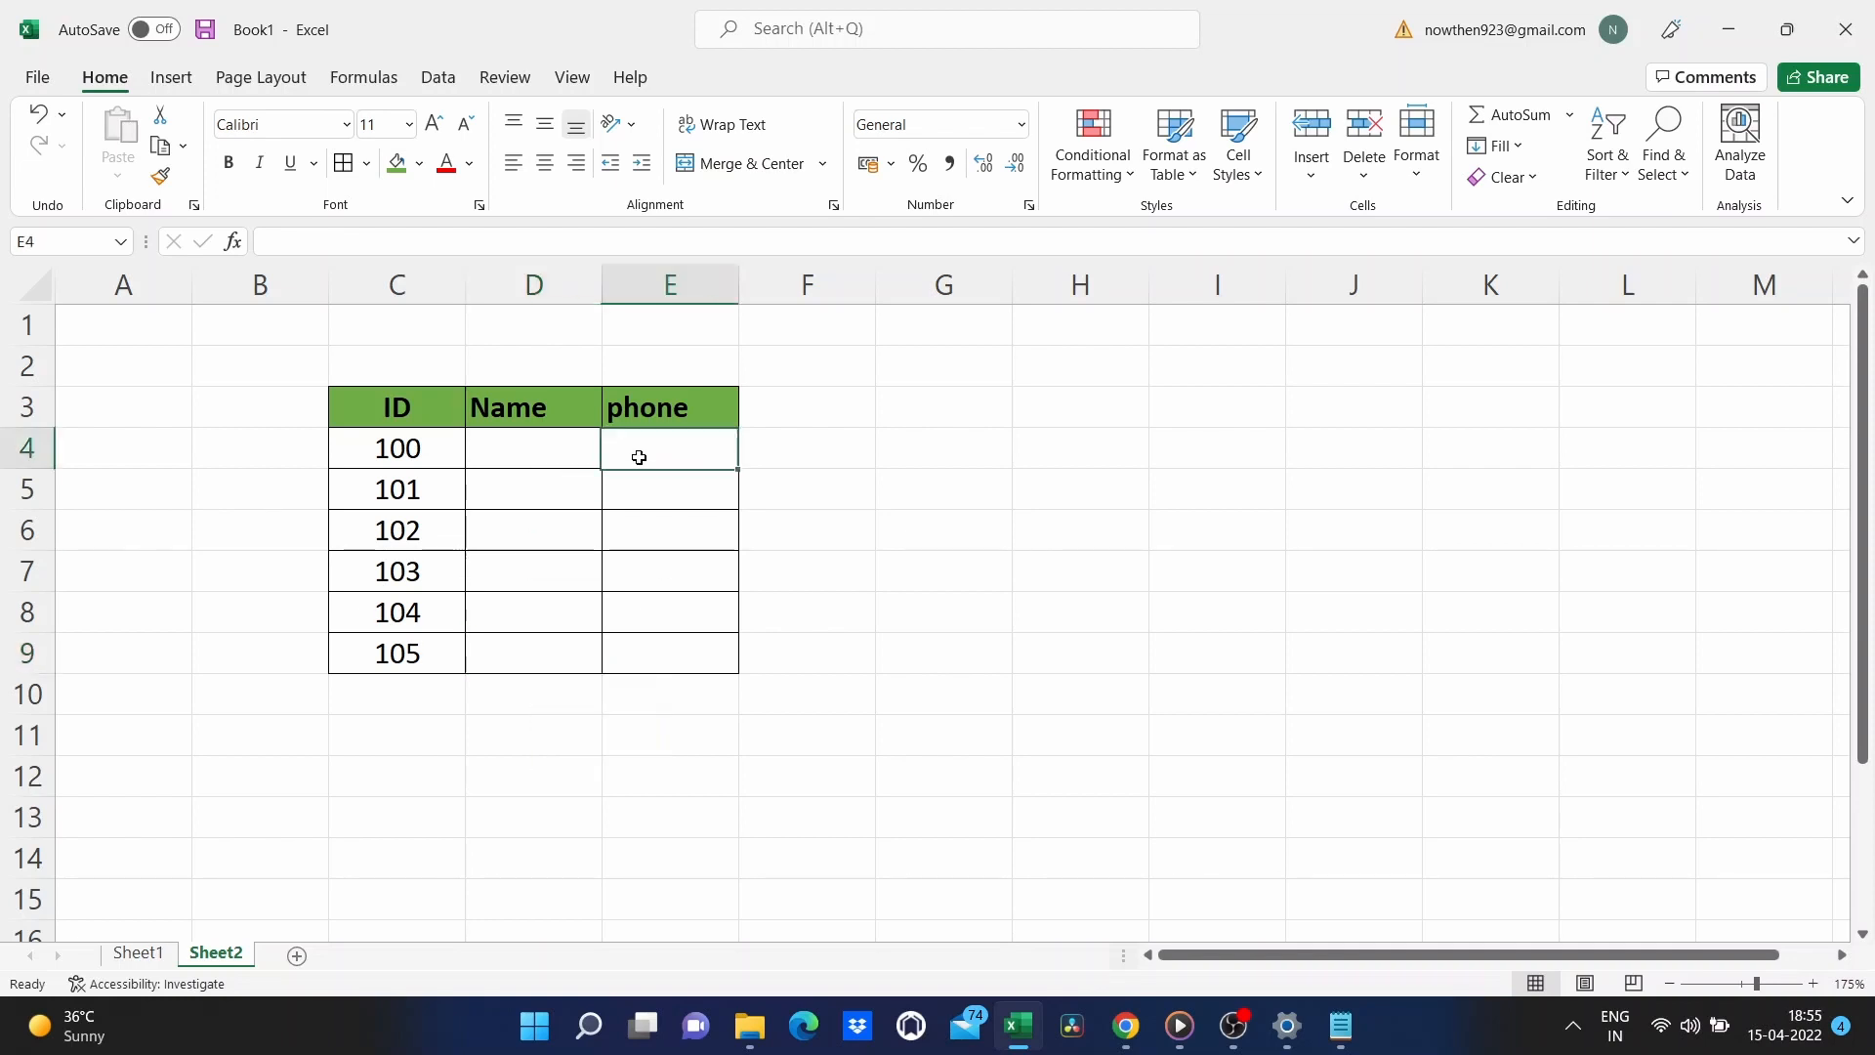
{"action": "left_click_drag", "start_coordinate": [638, 457], "coordinate": [662, 641]}
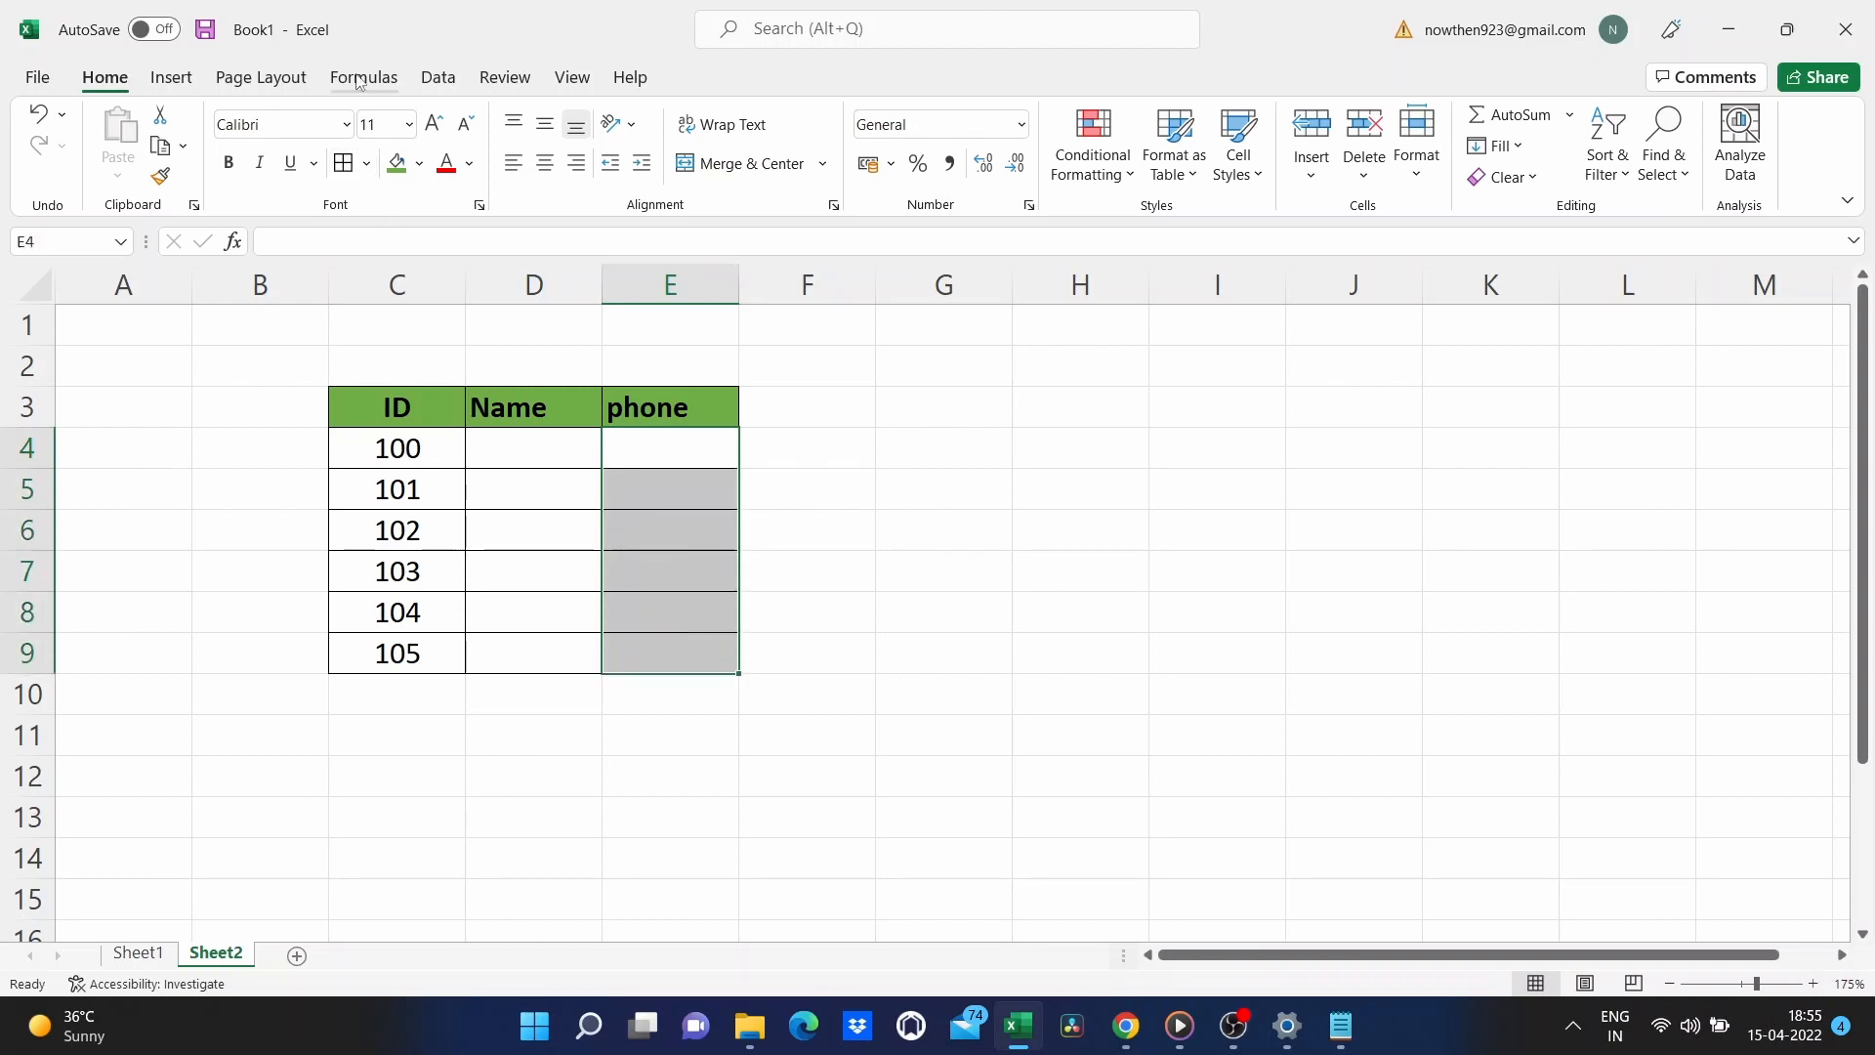
{"action": "left_click", "coordinate": [438, 77]}
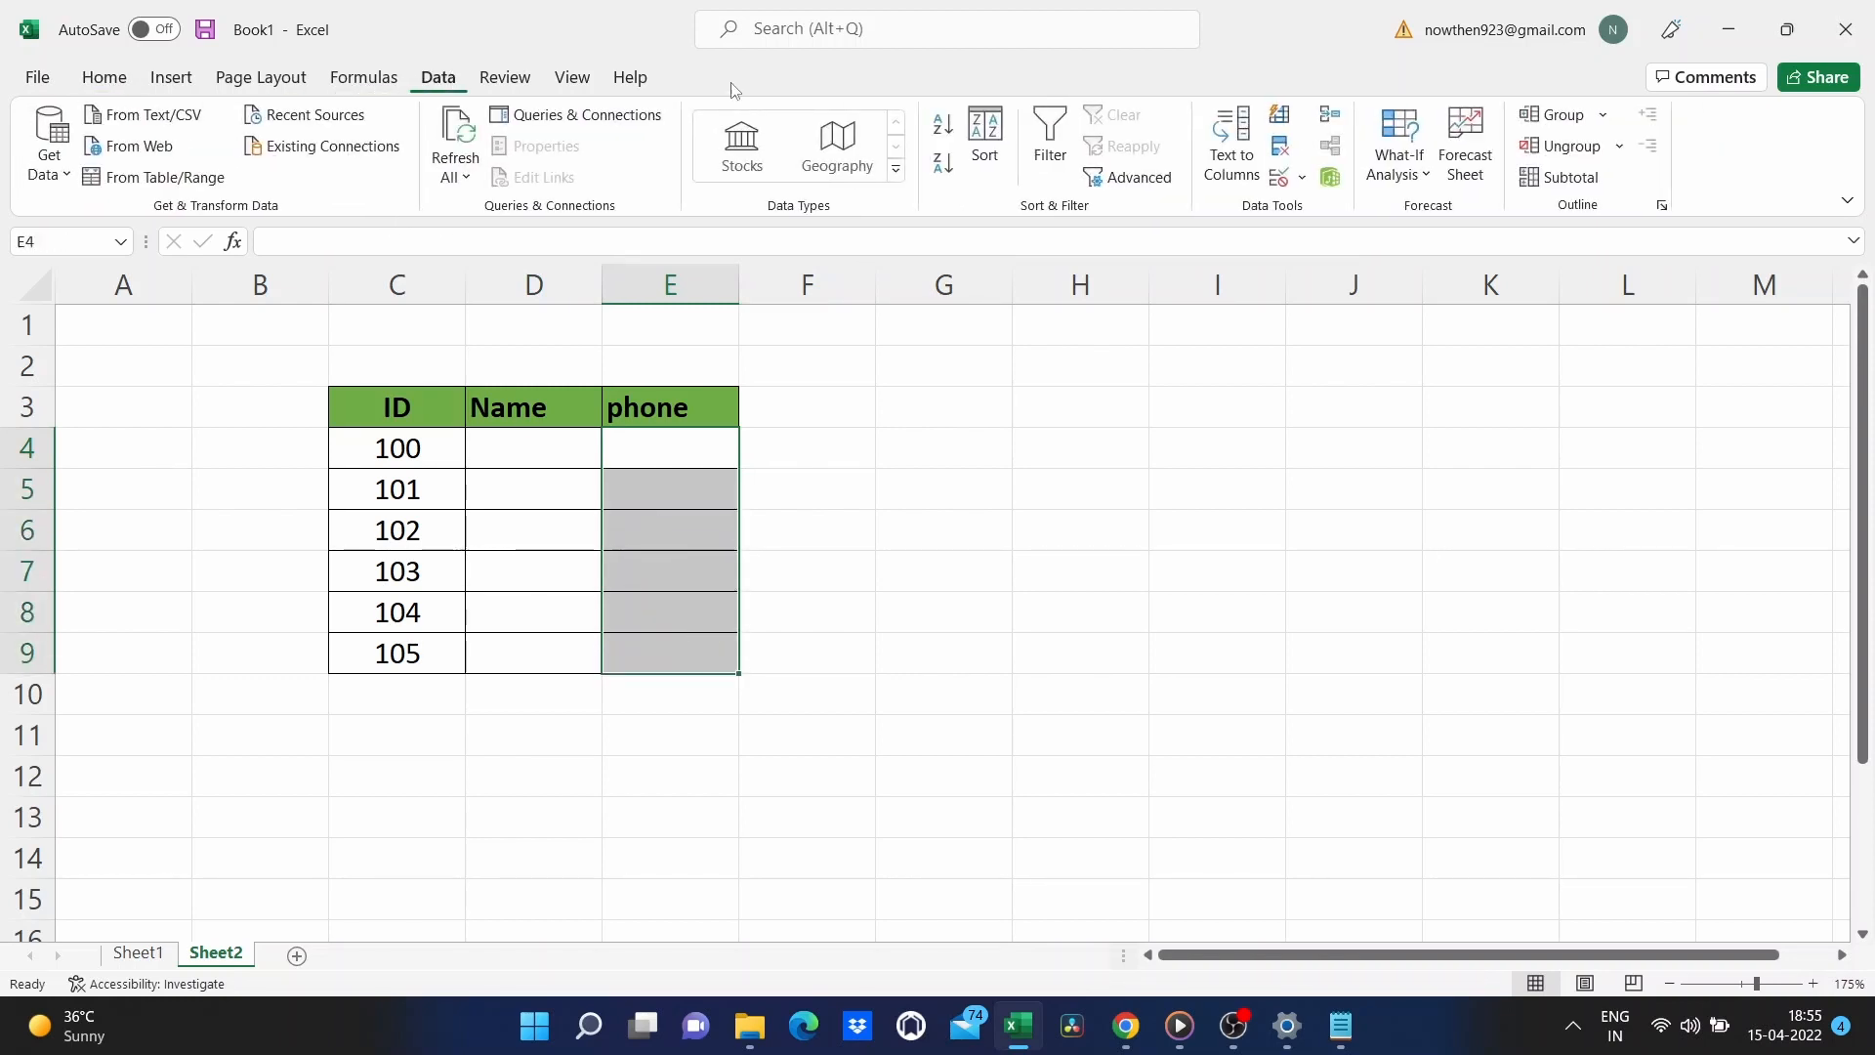
{"action": "left_click", "coordinate": [1279, 177]}
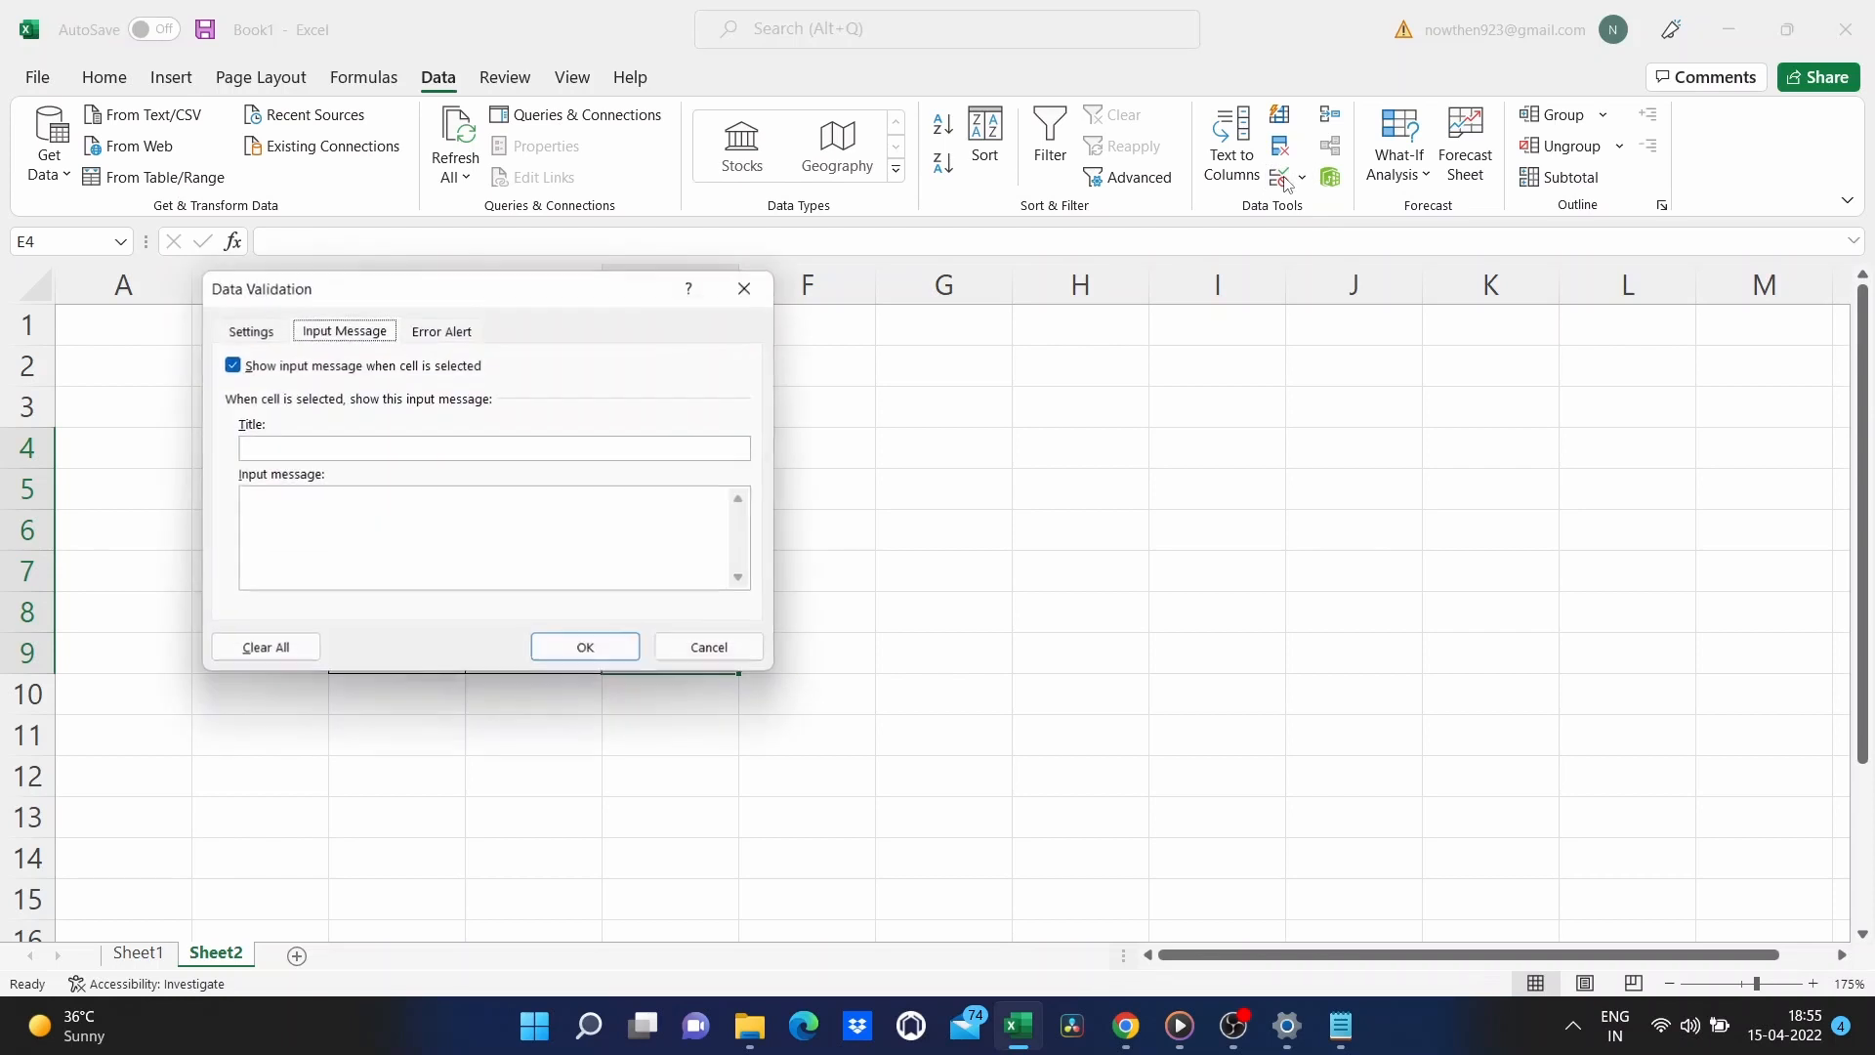
{"action": "left_click", "coordinate": [244, 333]}
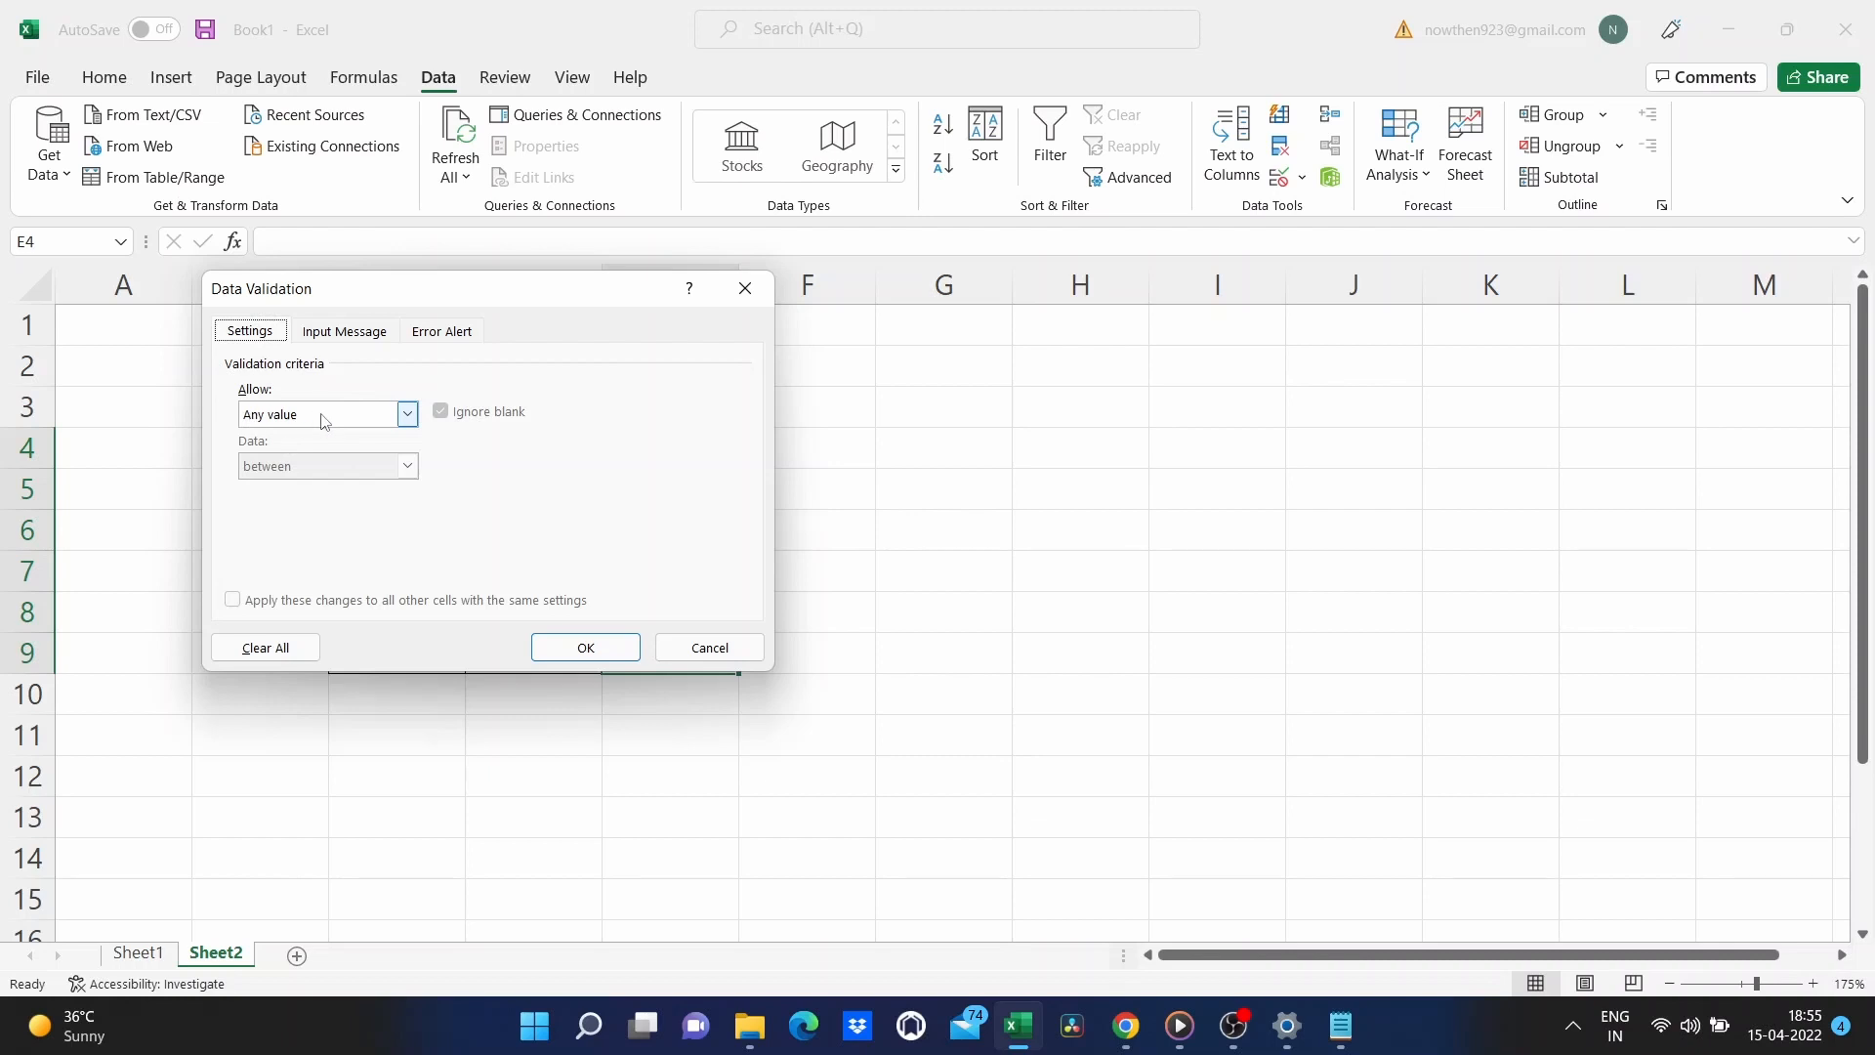
{"action": "left_click", "coordinate": [343, 332]}
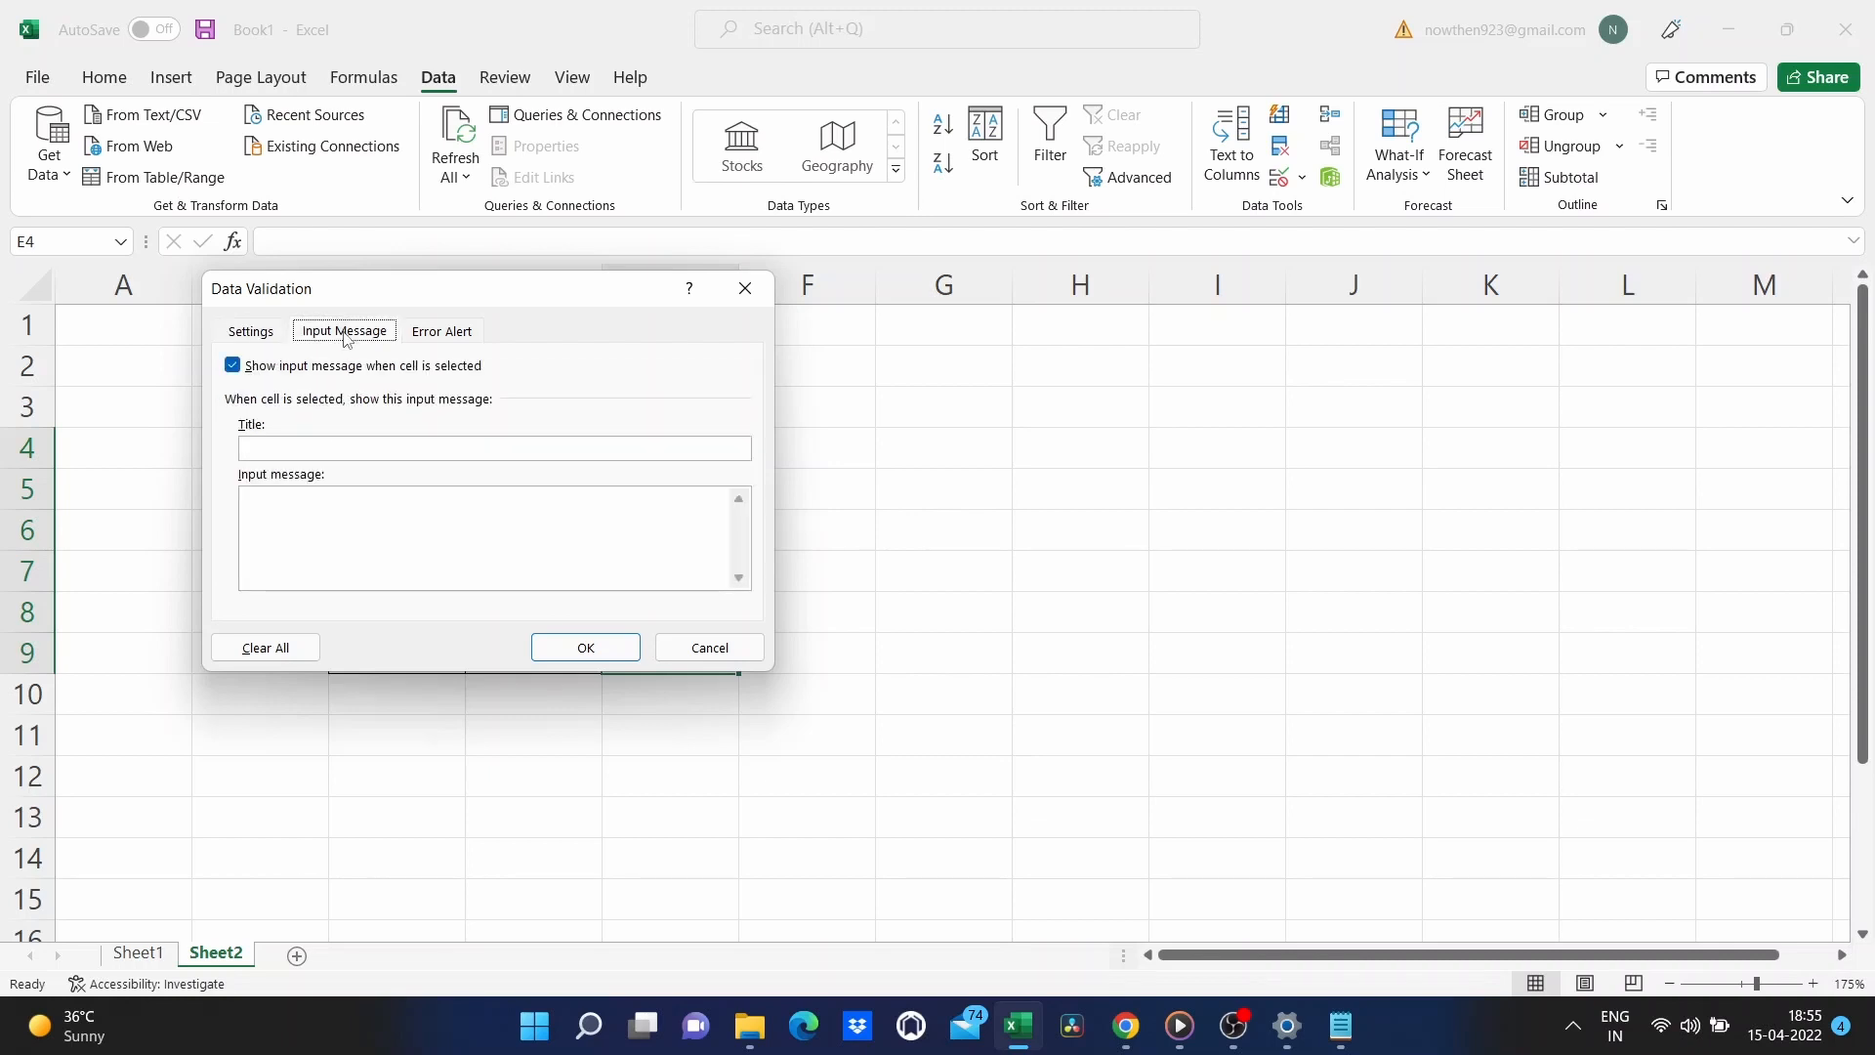
{"action": "left_click", "coordinate": [327, 444]}
{"action": "left_click", "coordinate": [332, 525]}
{"action": "type", "text": "ajhfahfj"}
{"action": "left_click", "coordinate": [552, 648]}
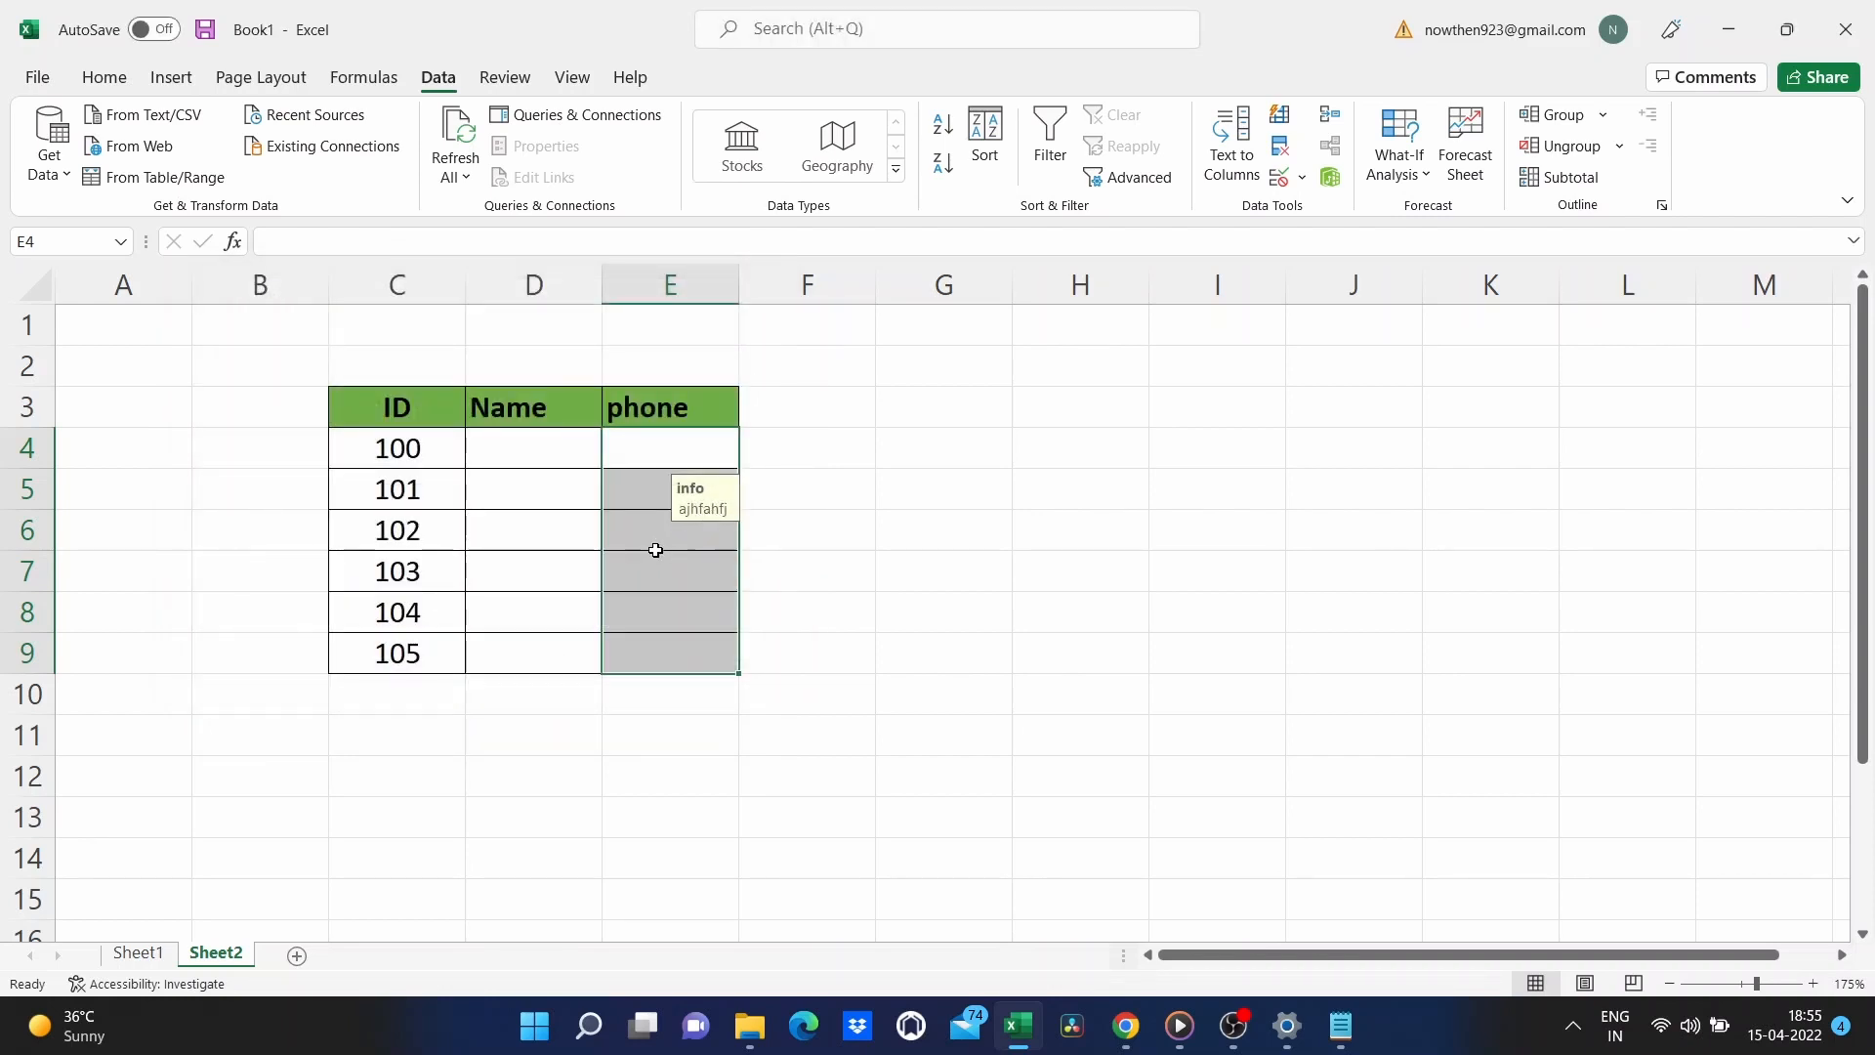
{"action": "left_click", "coordinate": [653, 547]}
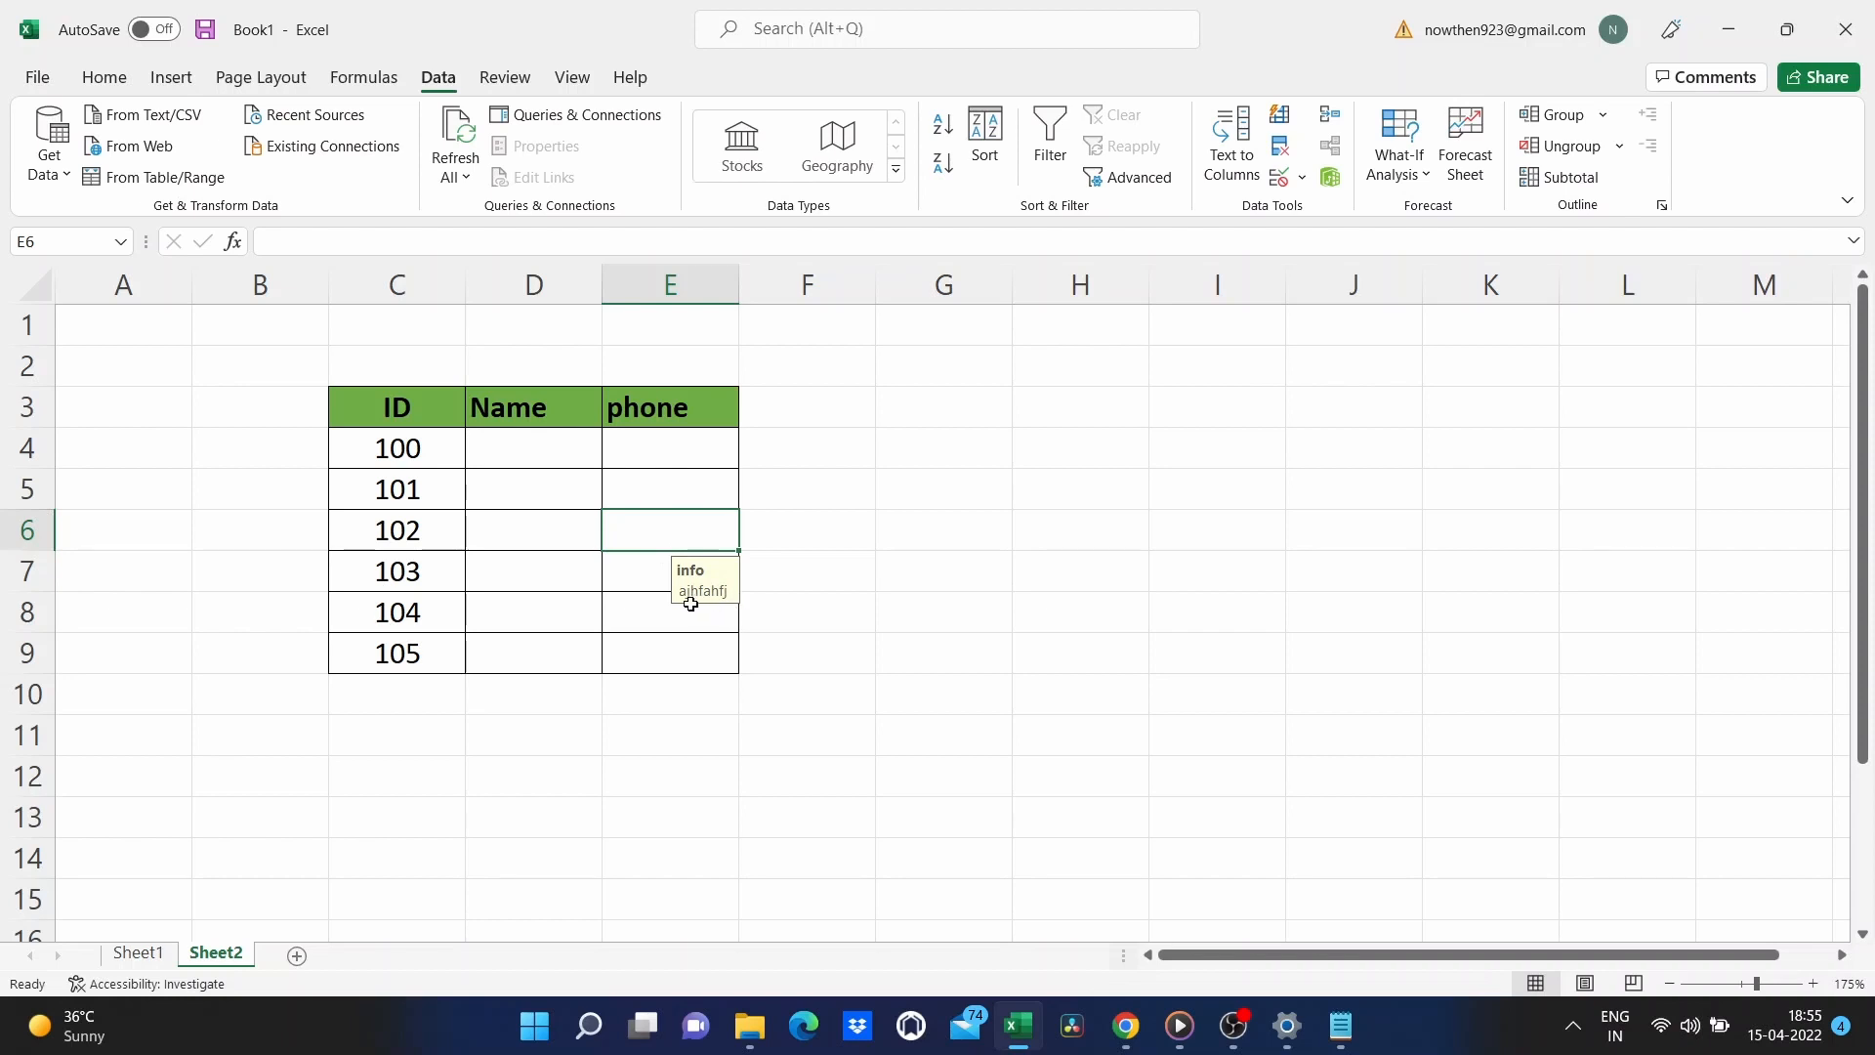
{"action": "left_click", "coordinate": [639, 457]}
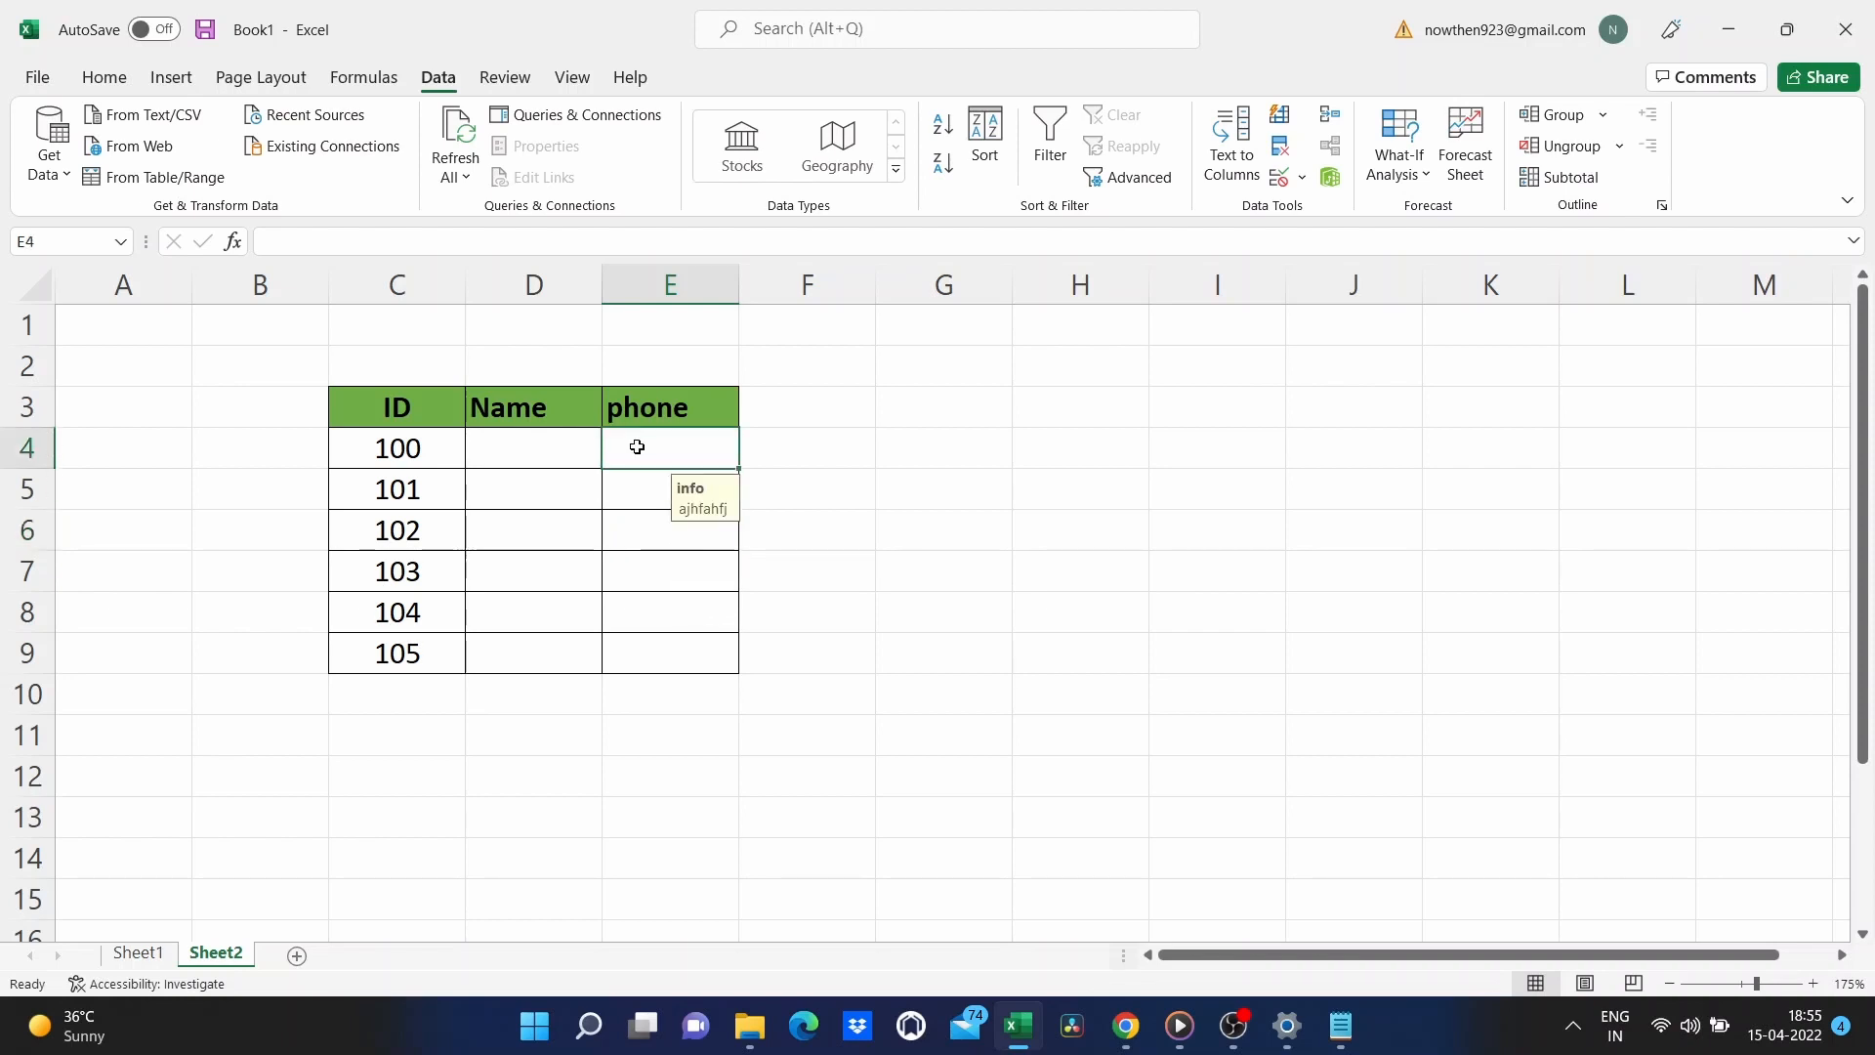
Clear all data validation settings from the phone cells E4:E9.
{"action": "left_click_drag", "start_coordinate": [682, 658], "coordinate": [633, 442]}
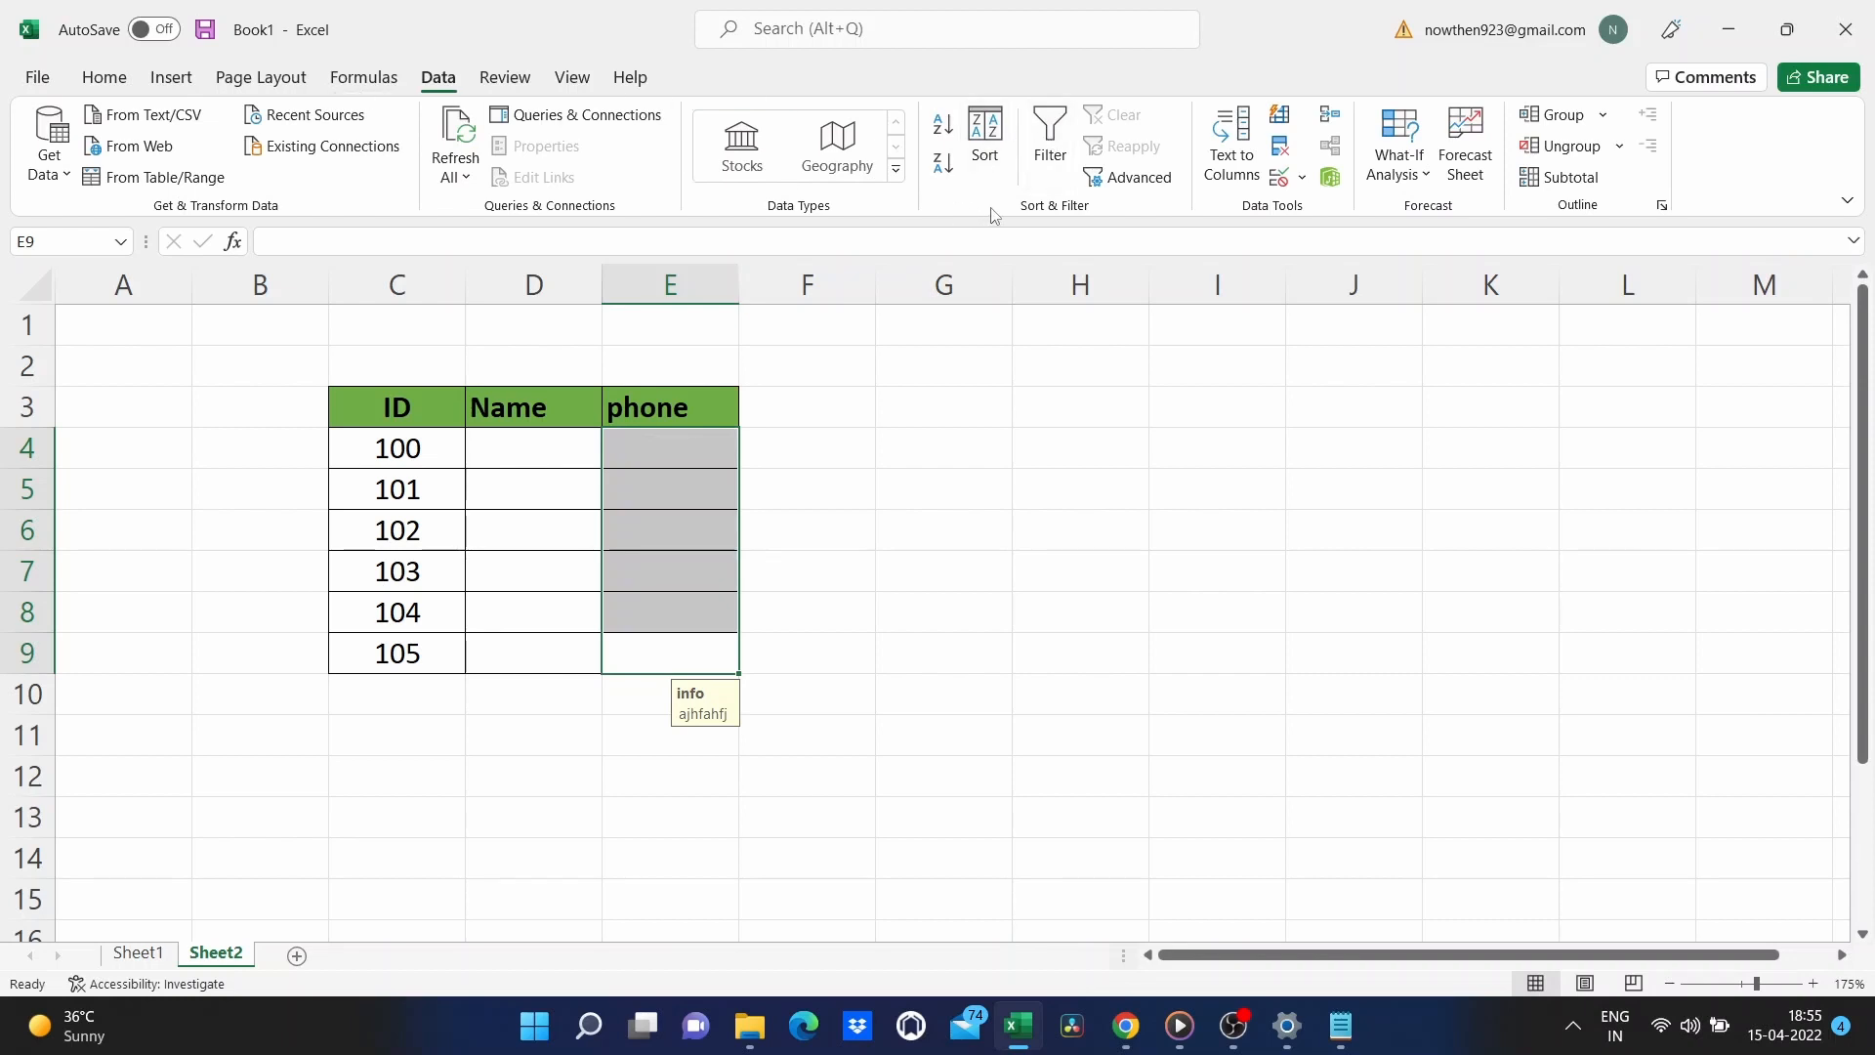
{"action": "left_click", "coordinate": [1279, 177]}
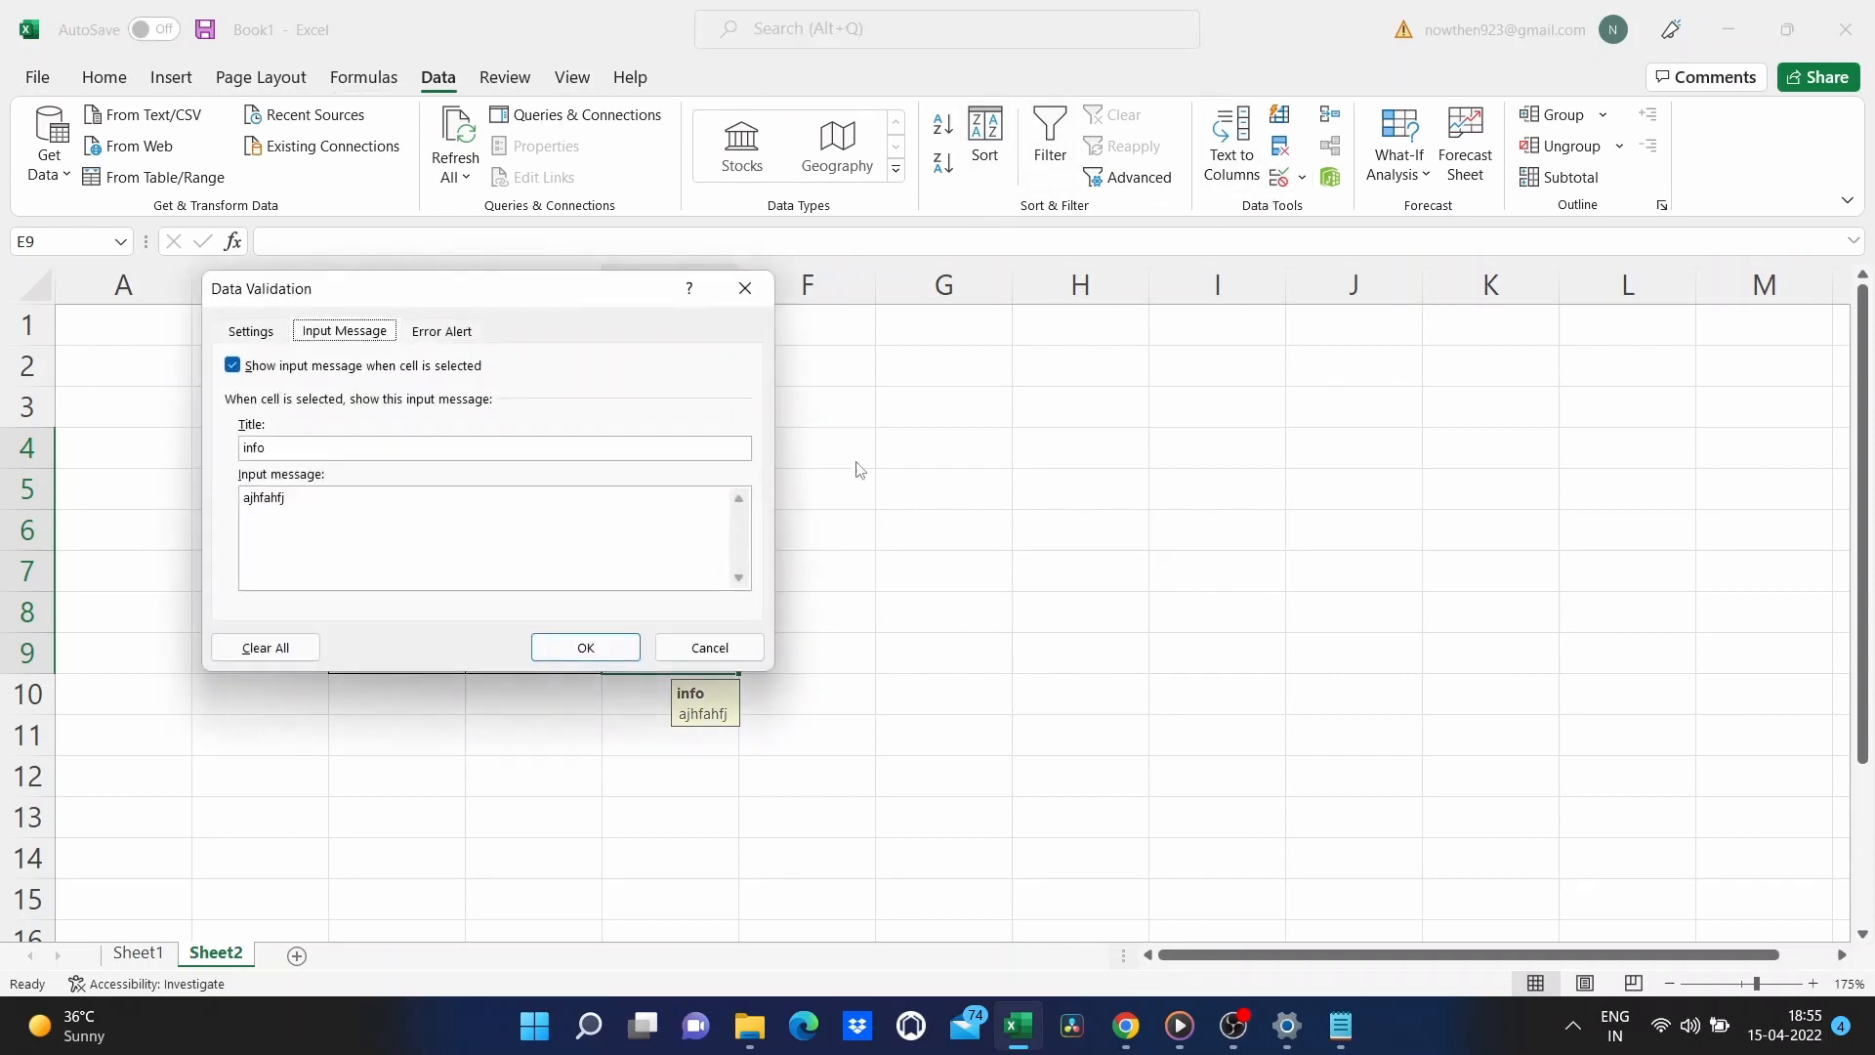
{"action": "left_click", "coordinate": [266, 647]}
{"action": "left_click", "coordinate": [586, 646]}
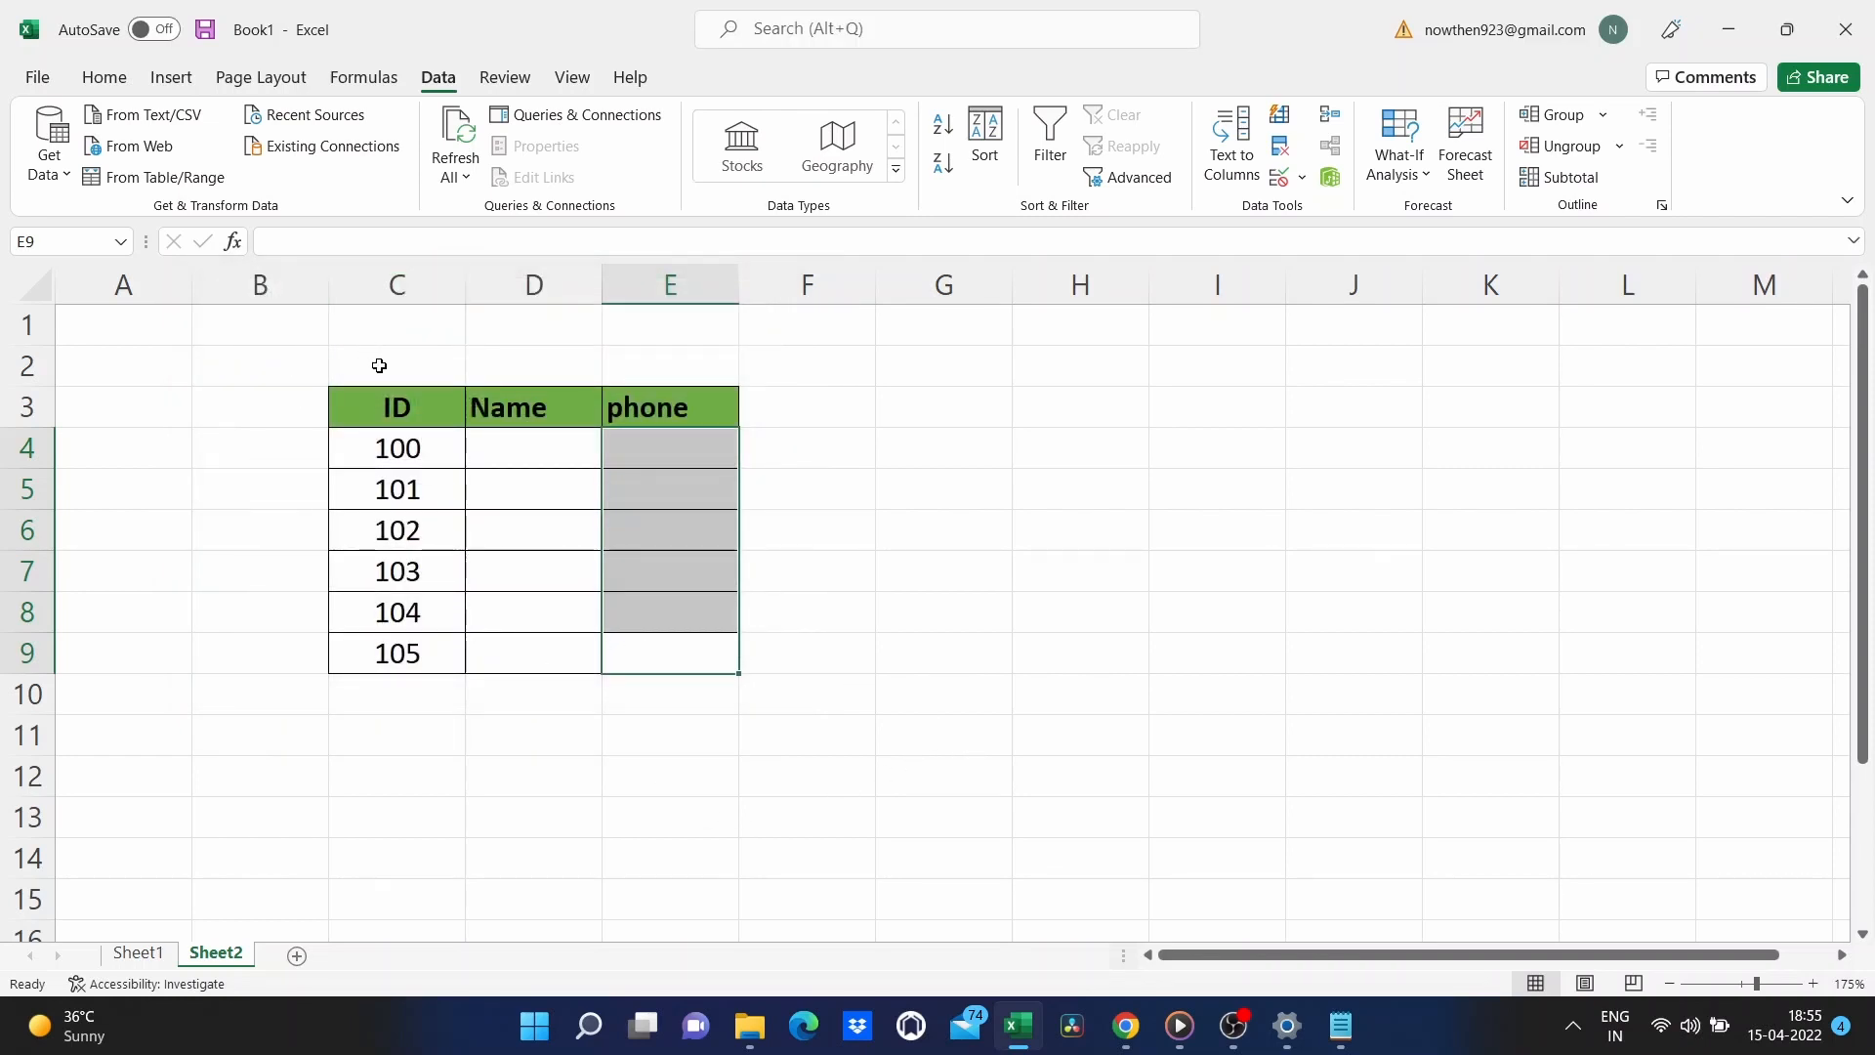
Enter the title SR in cell C2 above the table.
{"action": "left_click_drag", "start_coordinate": [379, 365], "coordinate": [668, 381]}
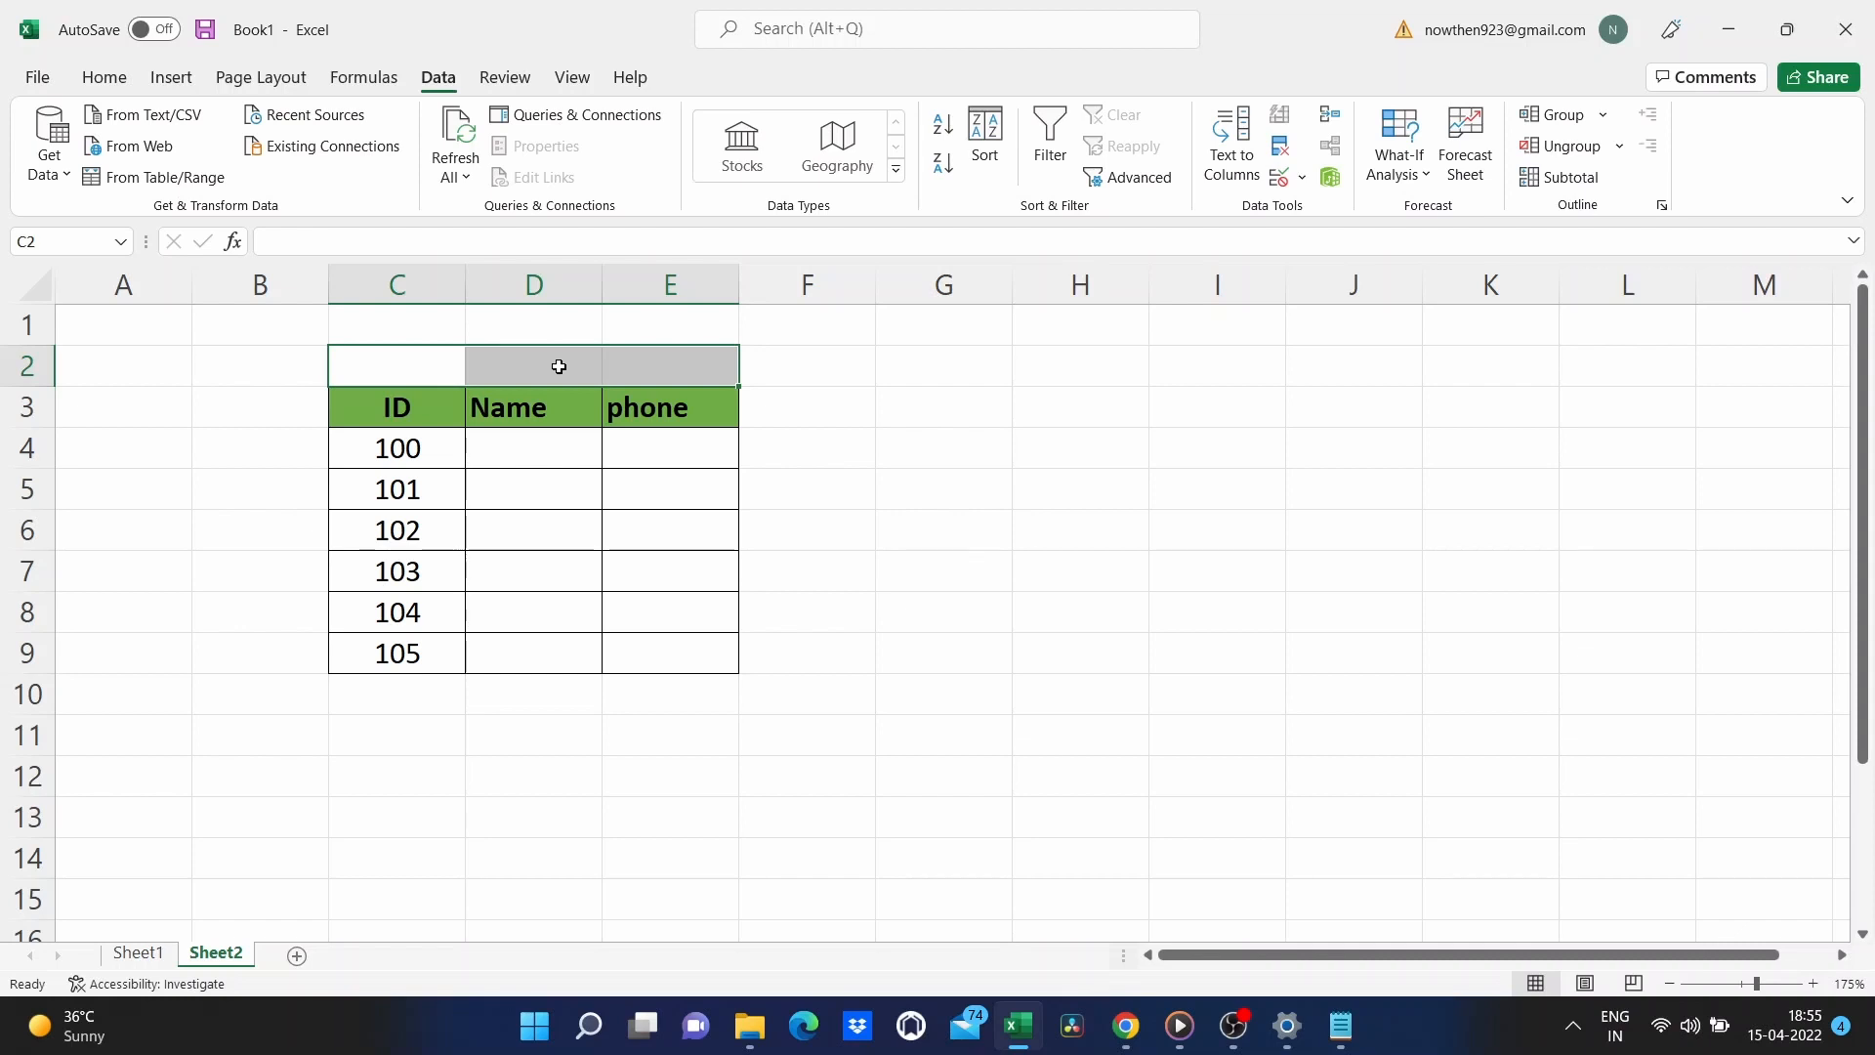
{"action": "left_click", "coordinate": [415, 363]}
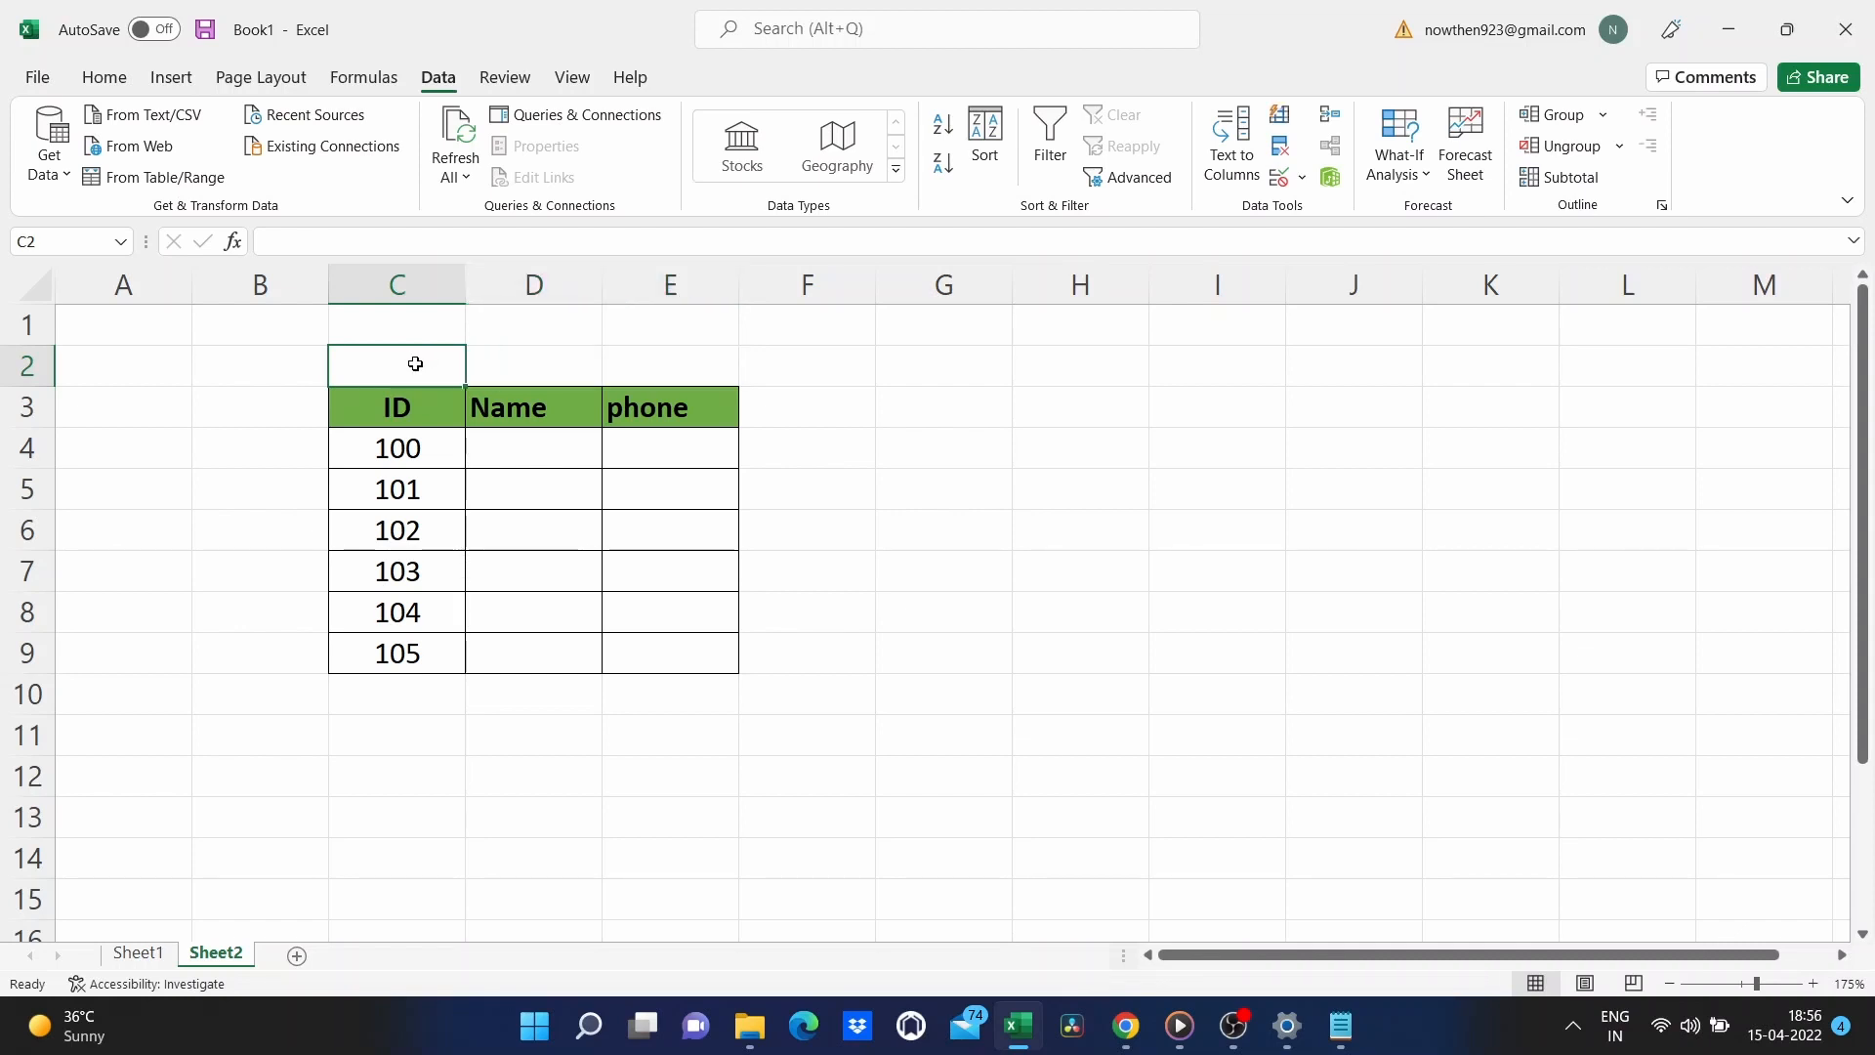
{"action": "type", "text": "SR"}
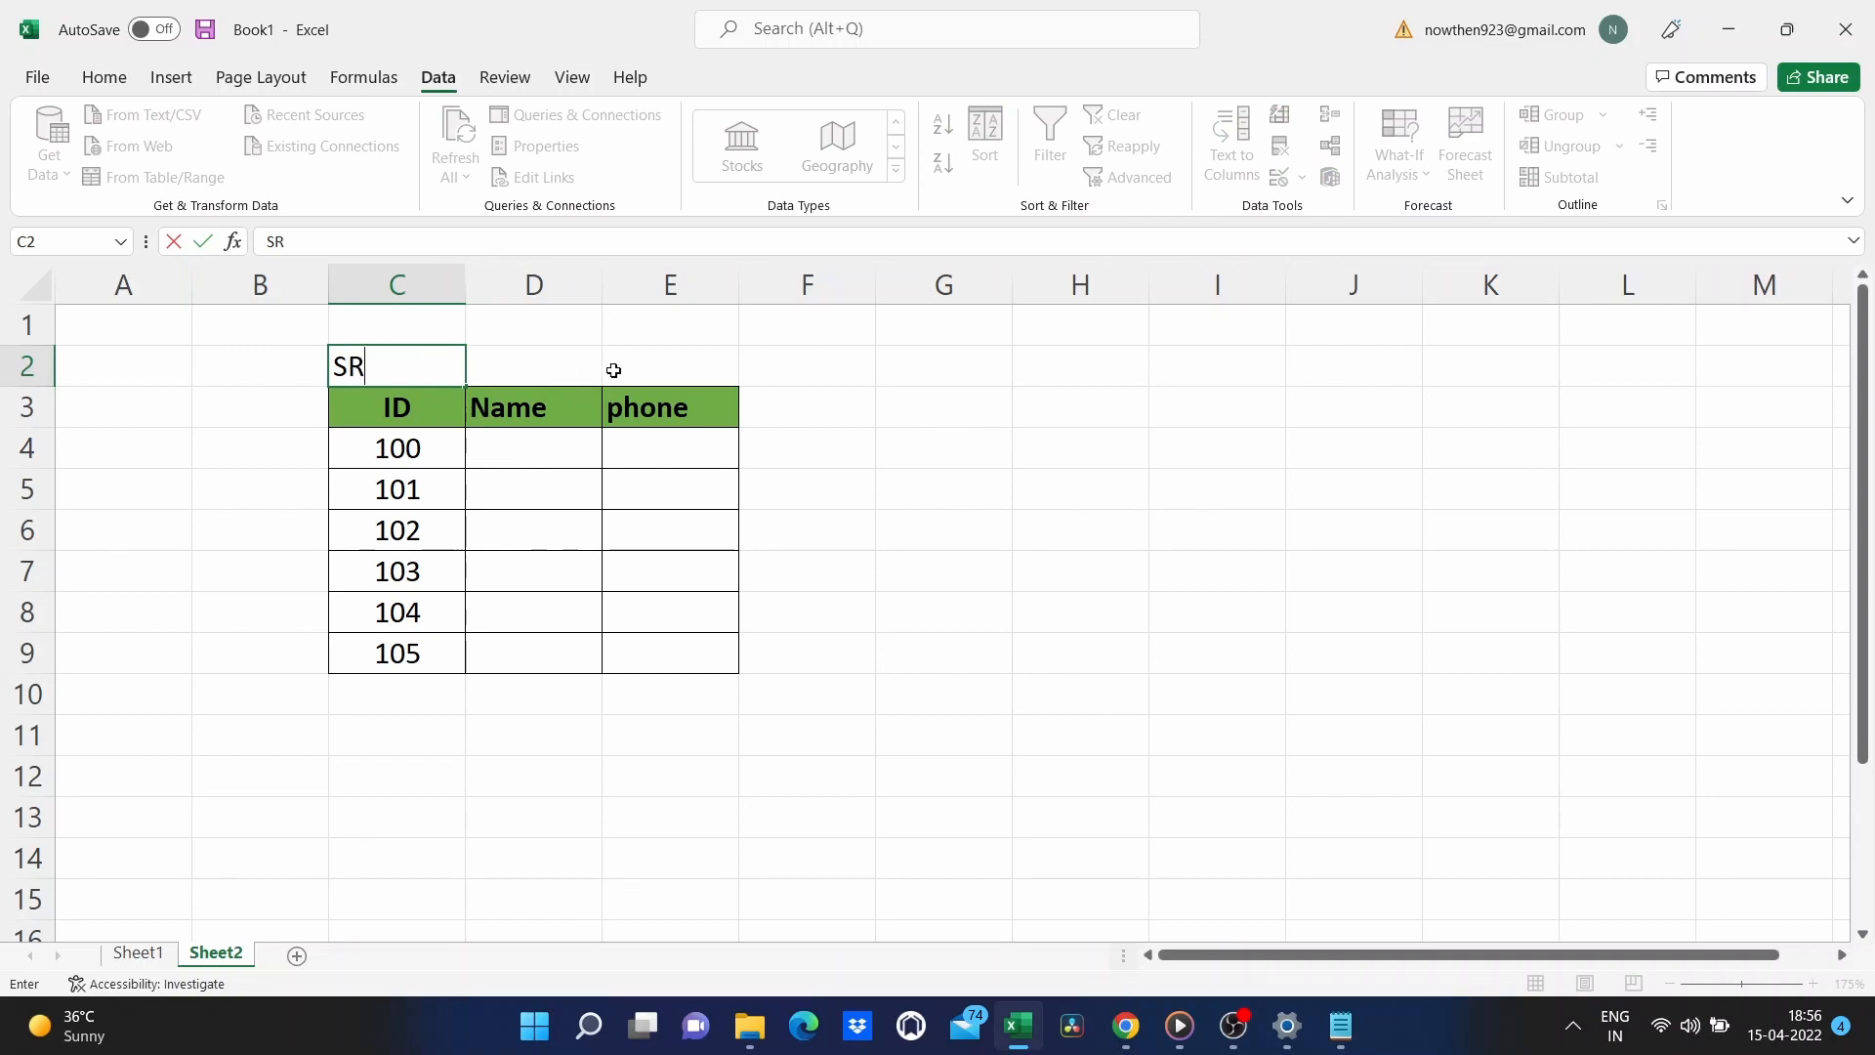
Set the horizontal alignment of C2:E2 to Center Across Selection so the SR title spans the table without merging cells.
{"action": "left_click_drag", "start_coordinate": [670, 356], "coordinate": [410, 365]}
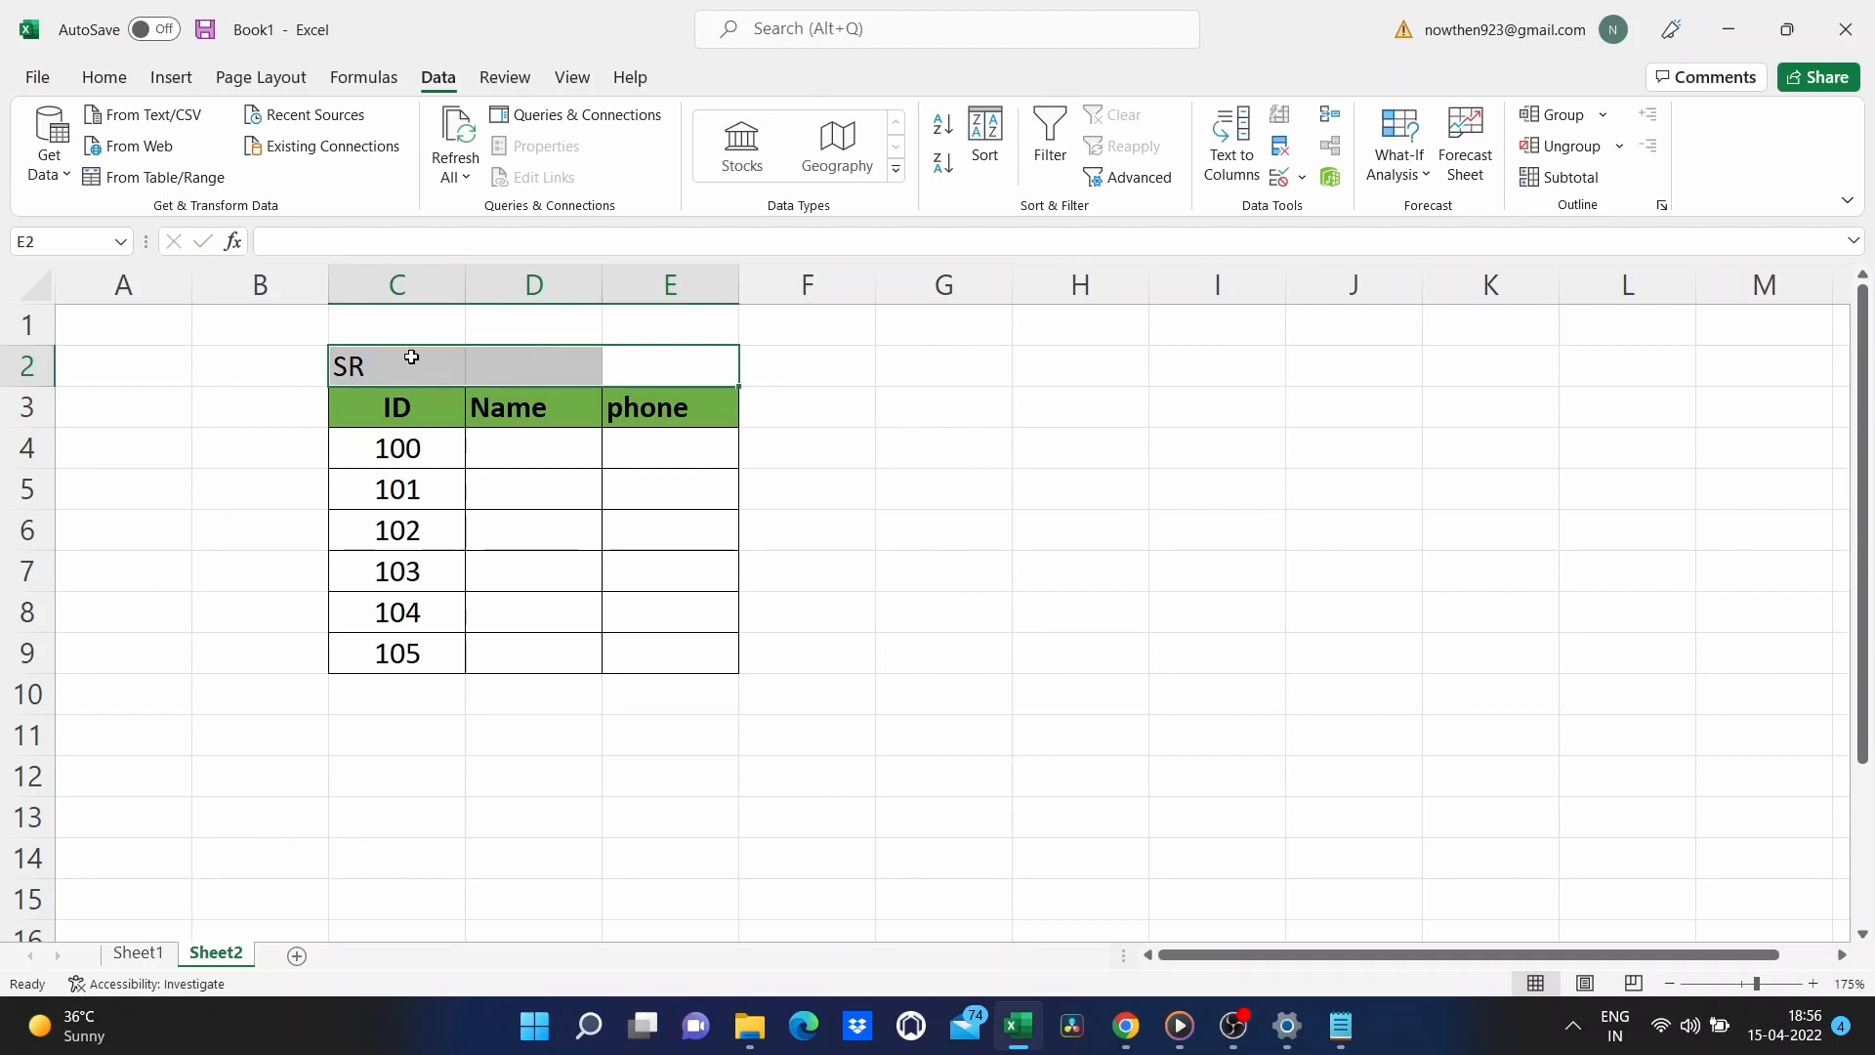
{"action": "right_click", "coordinate": [411, 358]}
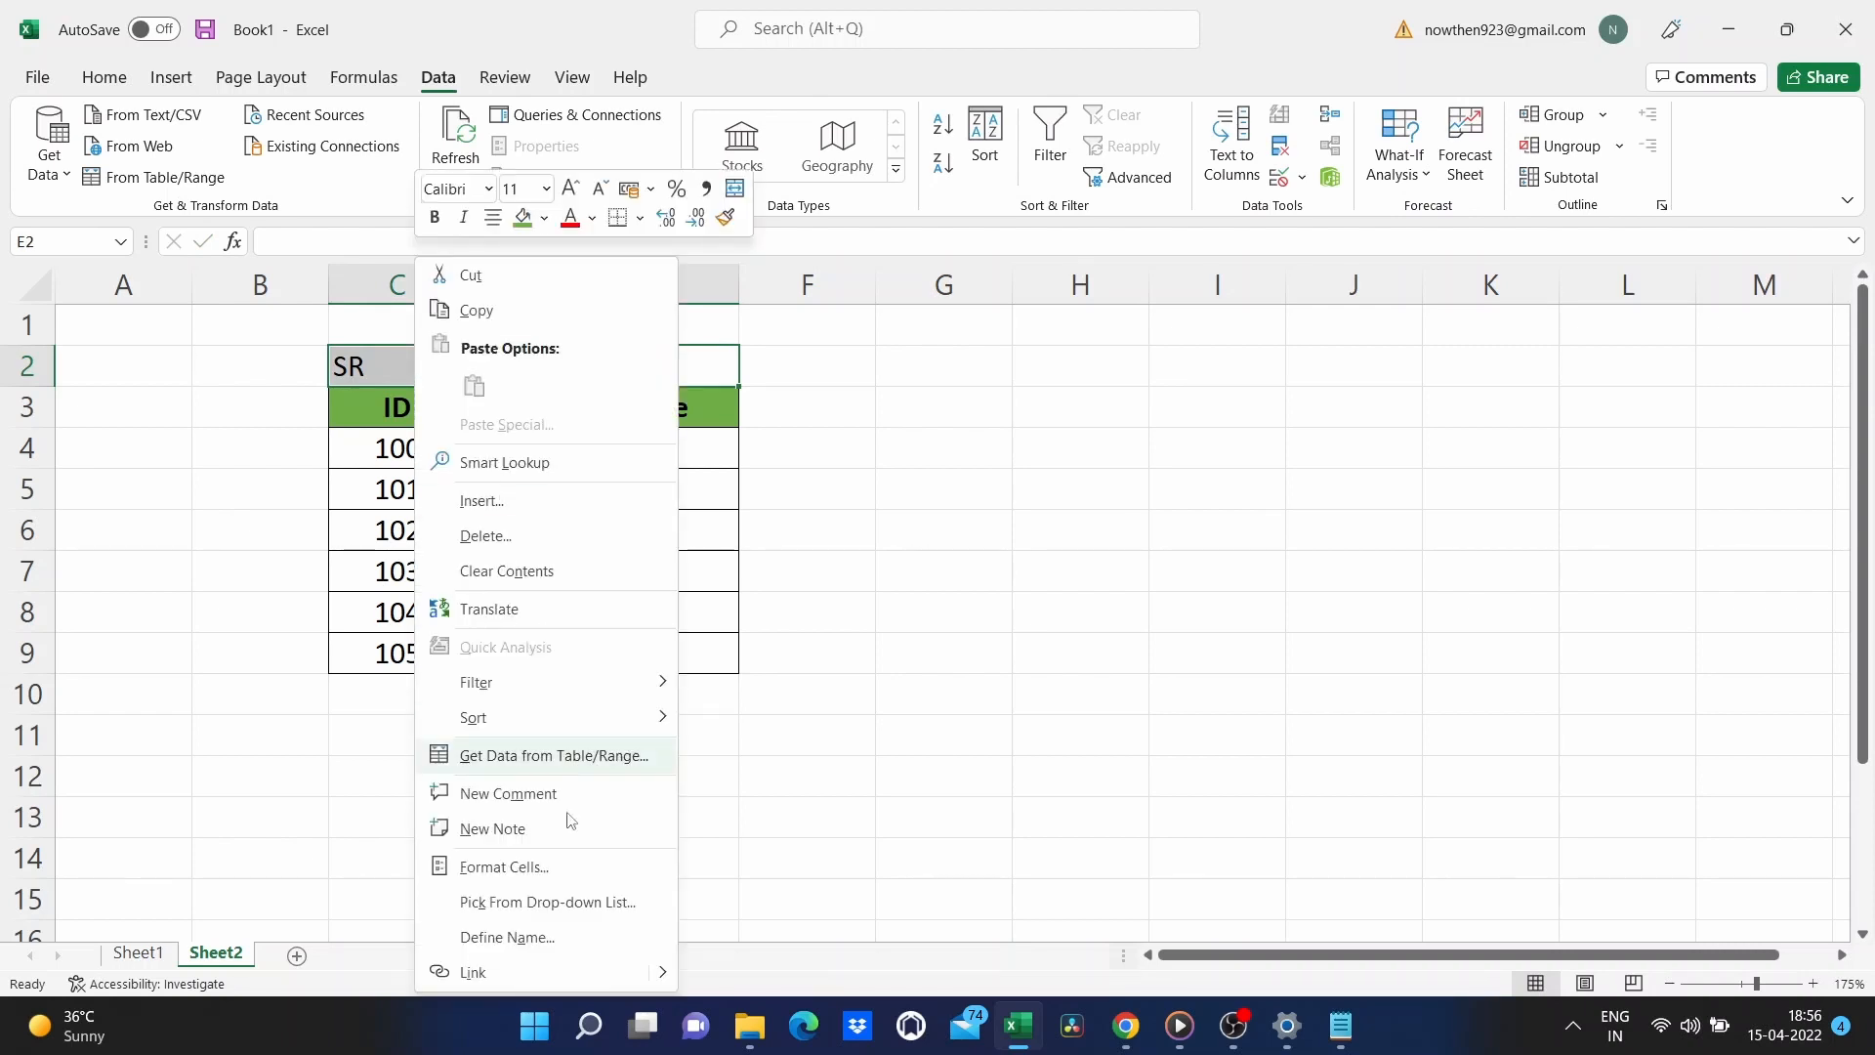
{"action": "left_click", "coordinate": [559, 866]}
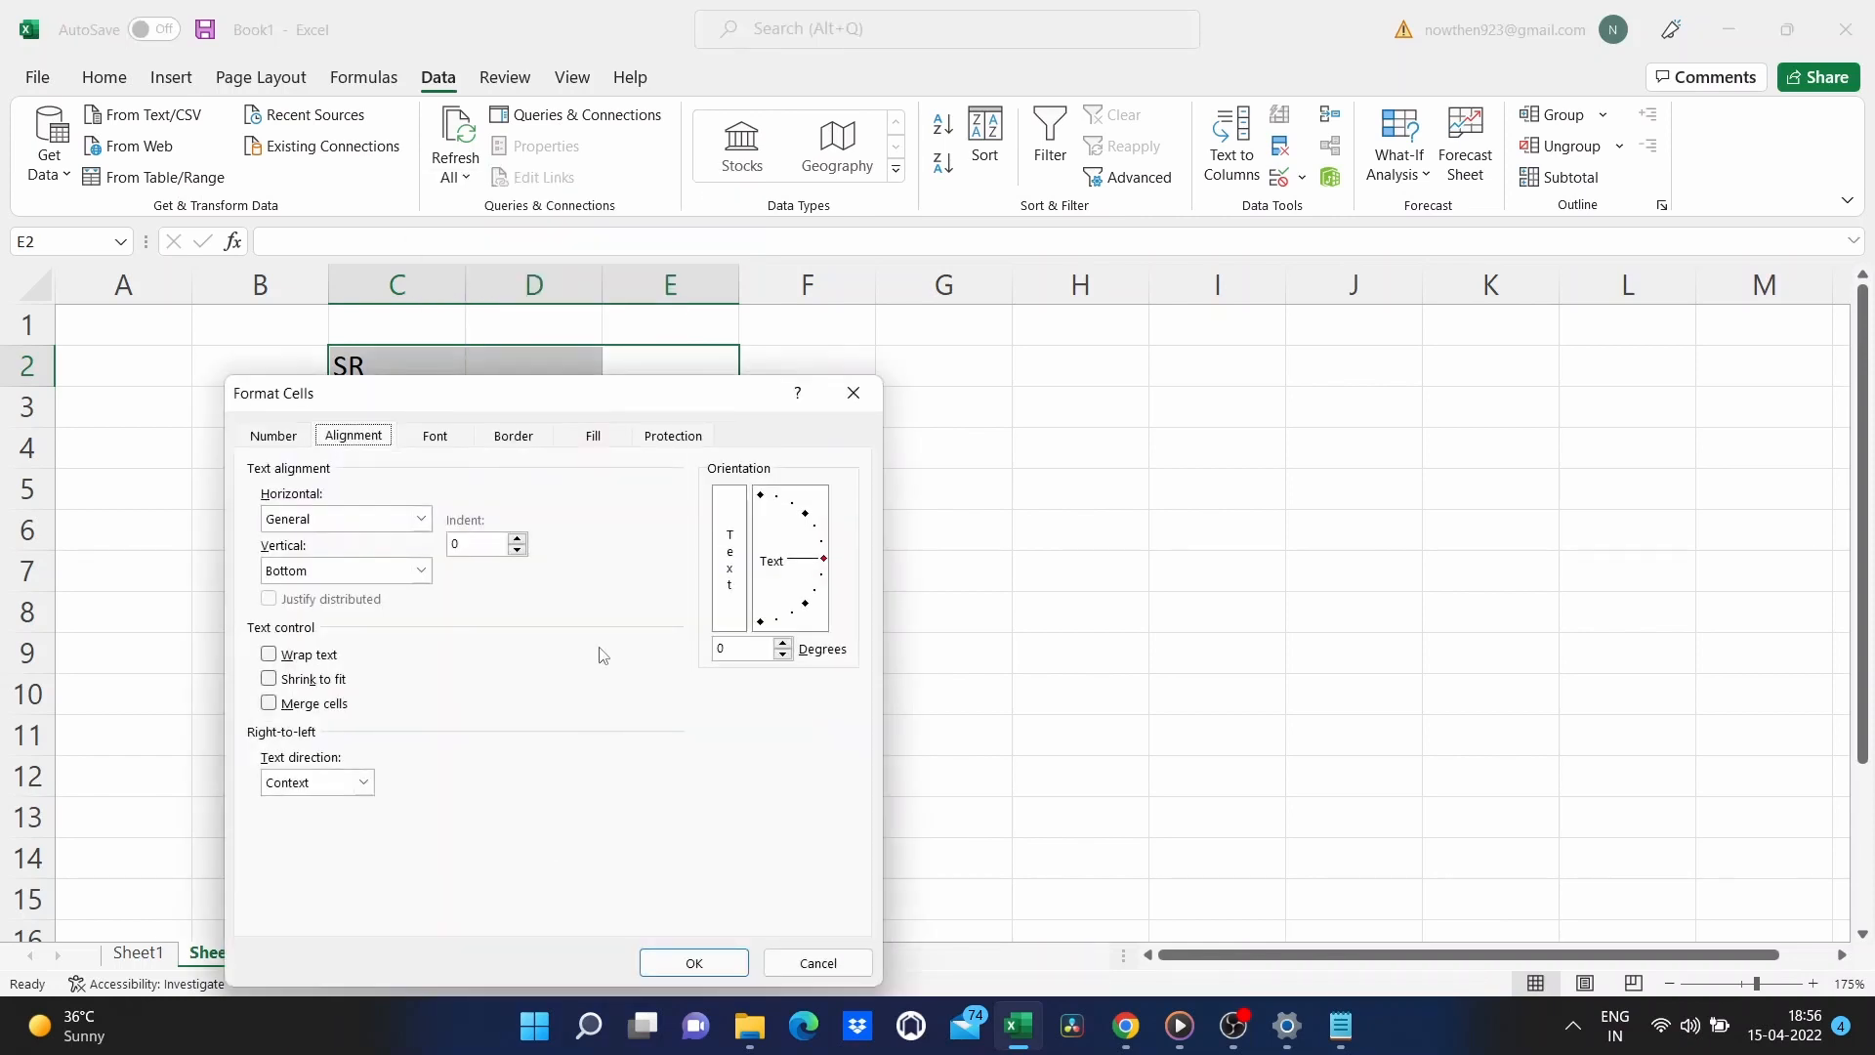
{"action": "left_click", "coordinate": [422, 522]}
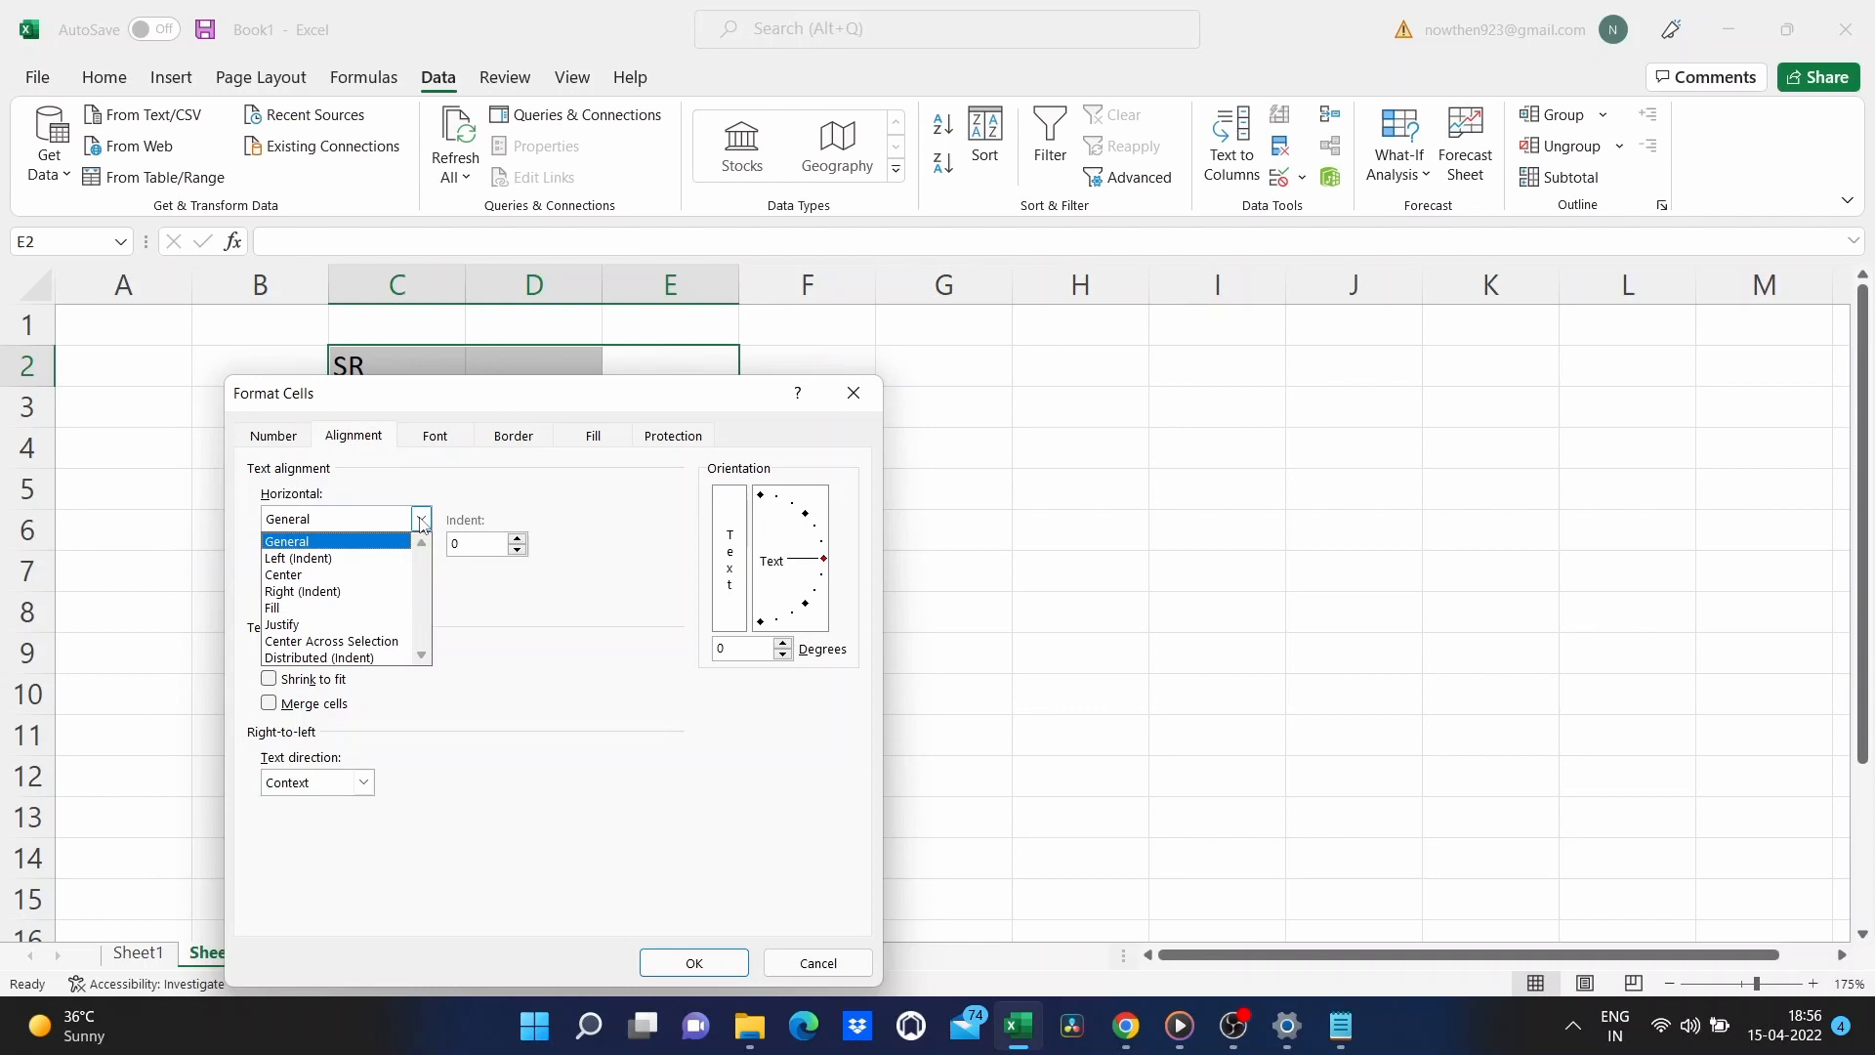
{"action": "left_click", "coordinate": [322, 644]}
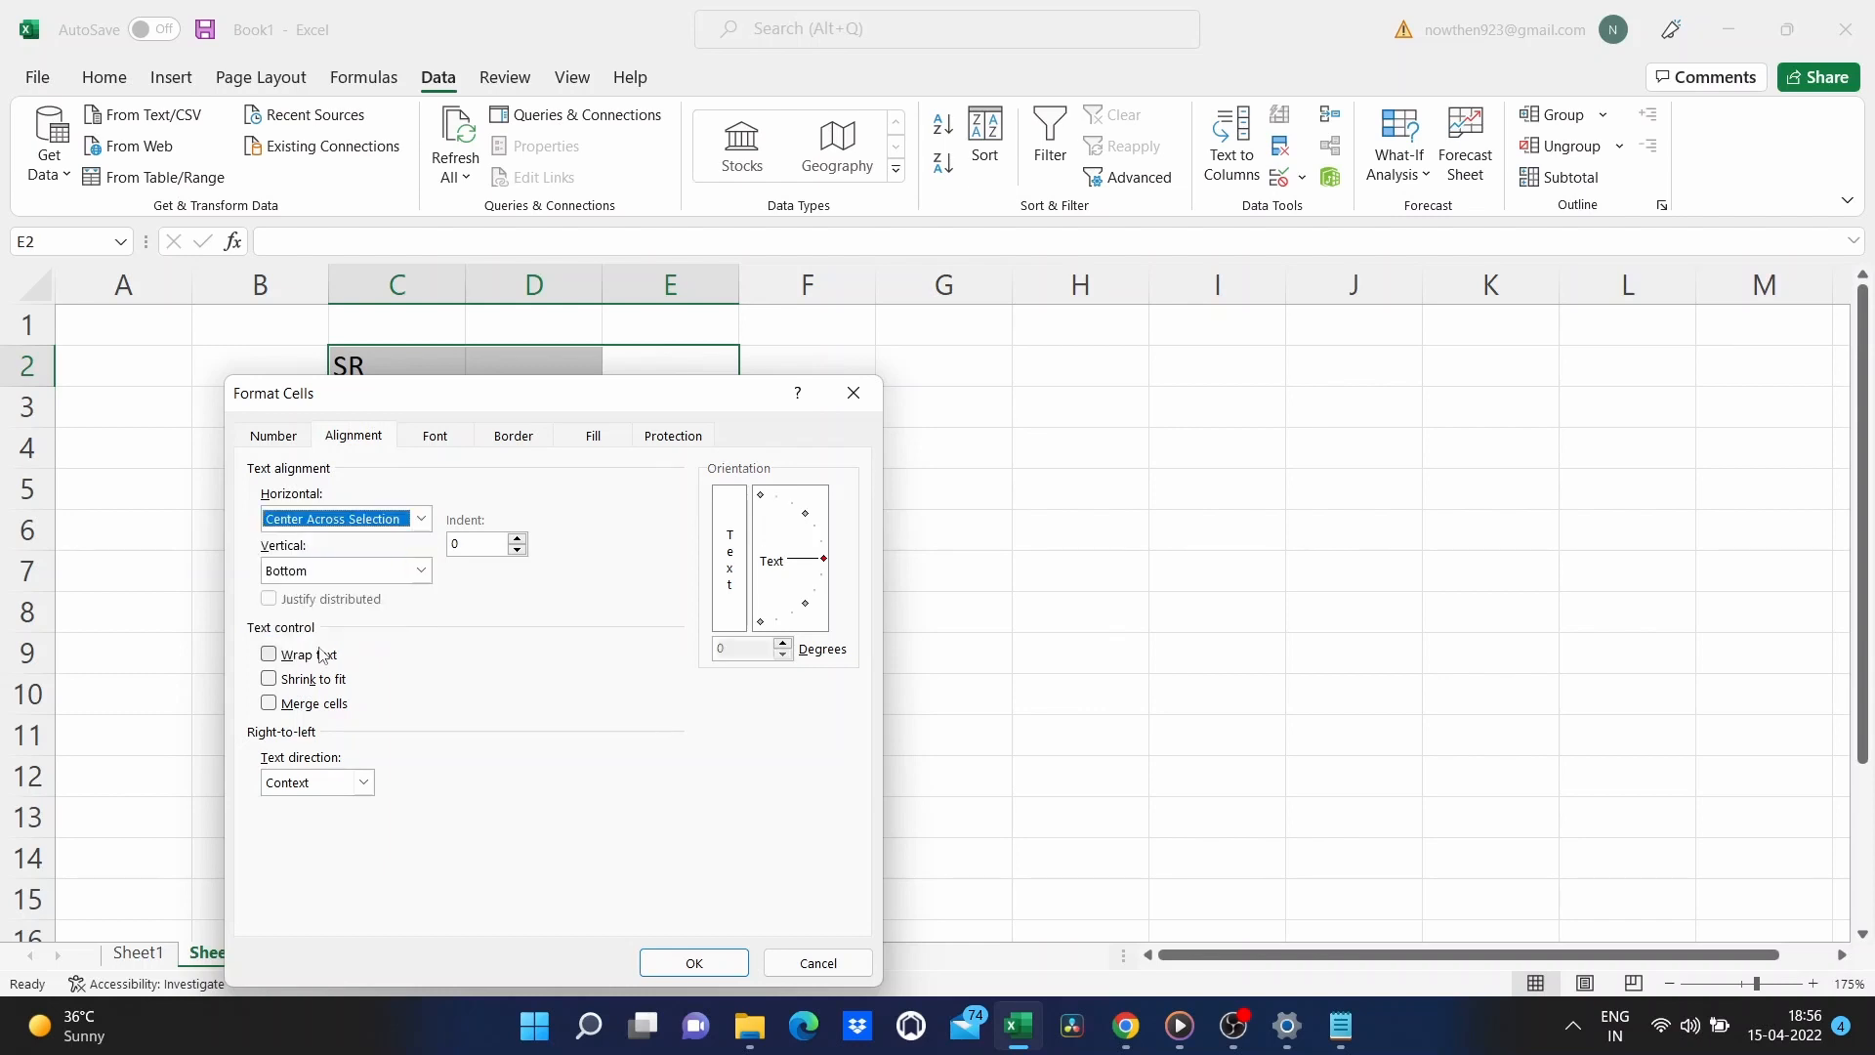
{"action": "left_click", "coordinate": [694, 963]}
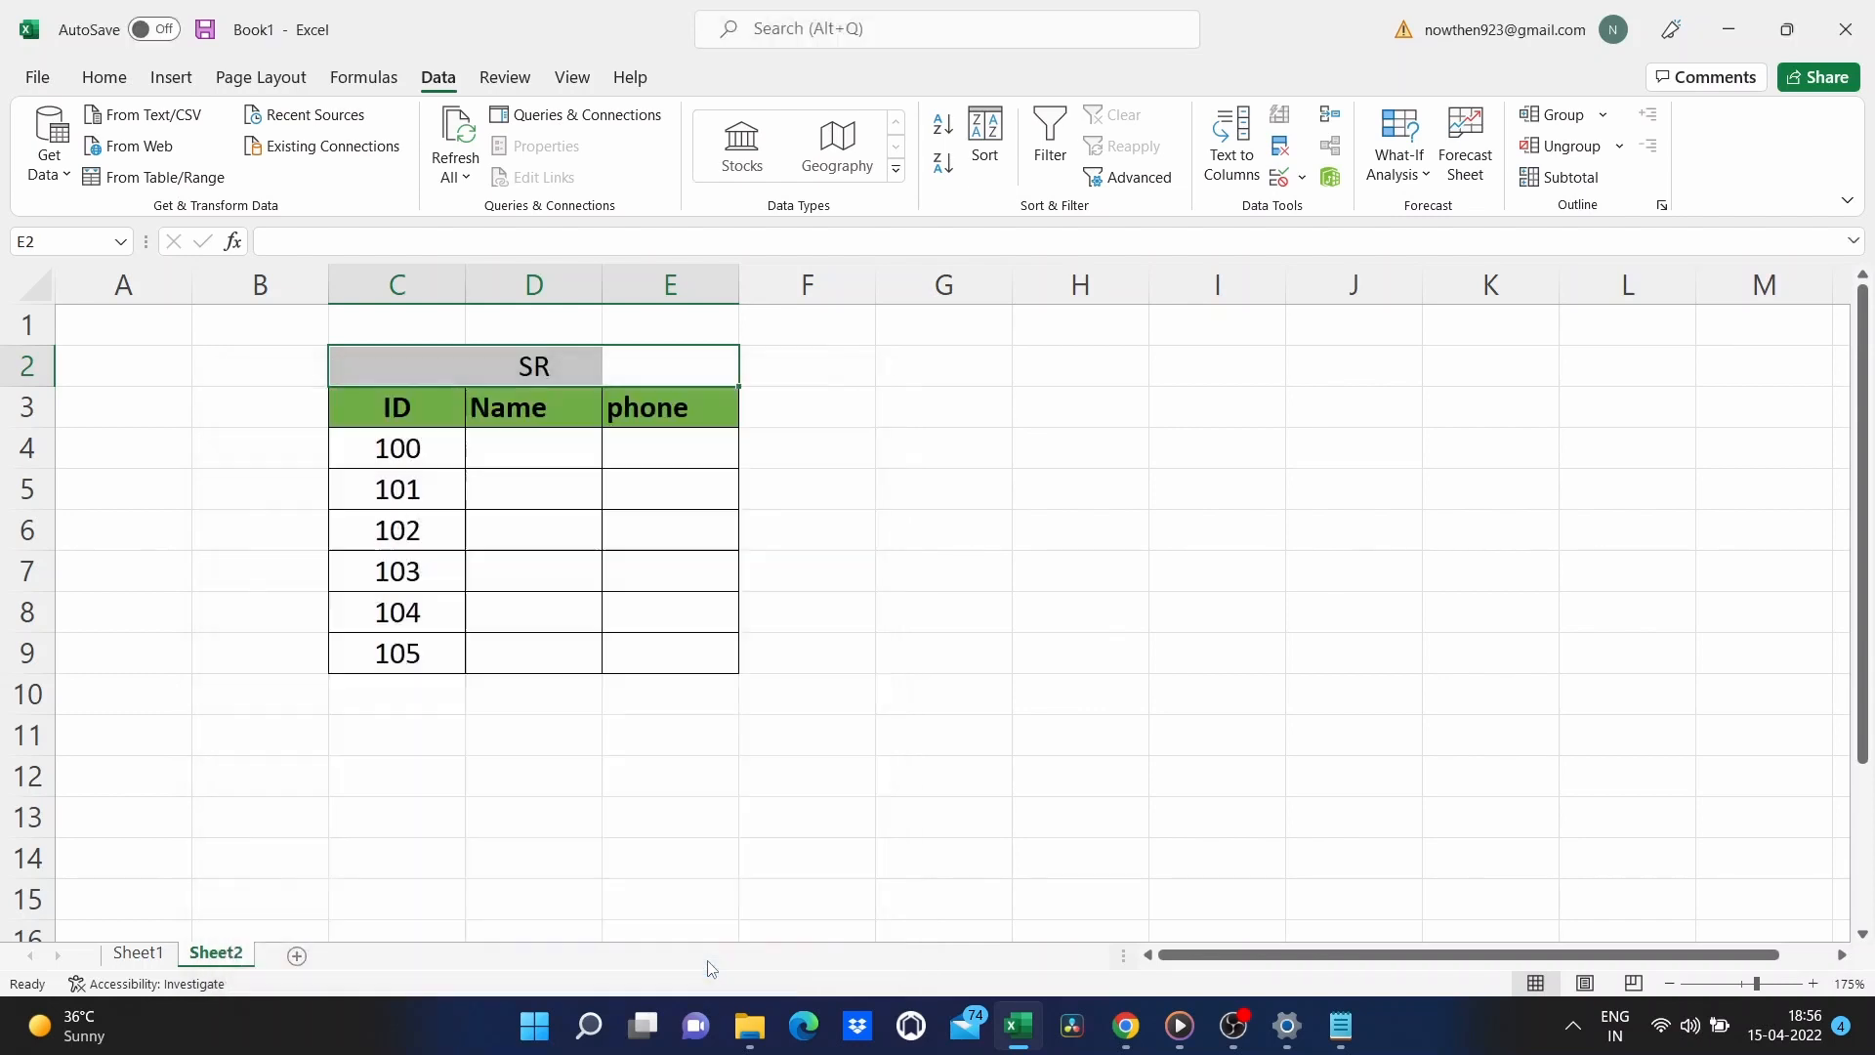
{"action": "left_click", "coordinate": [927, 615]}
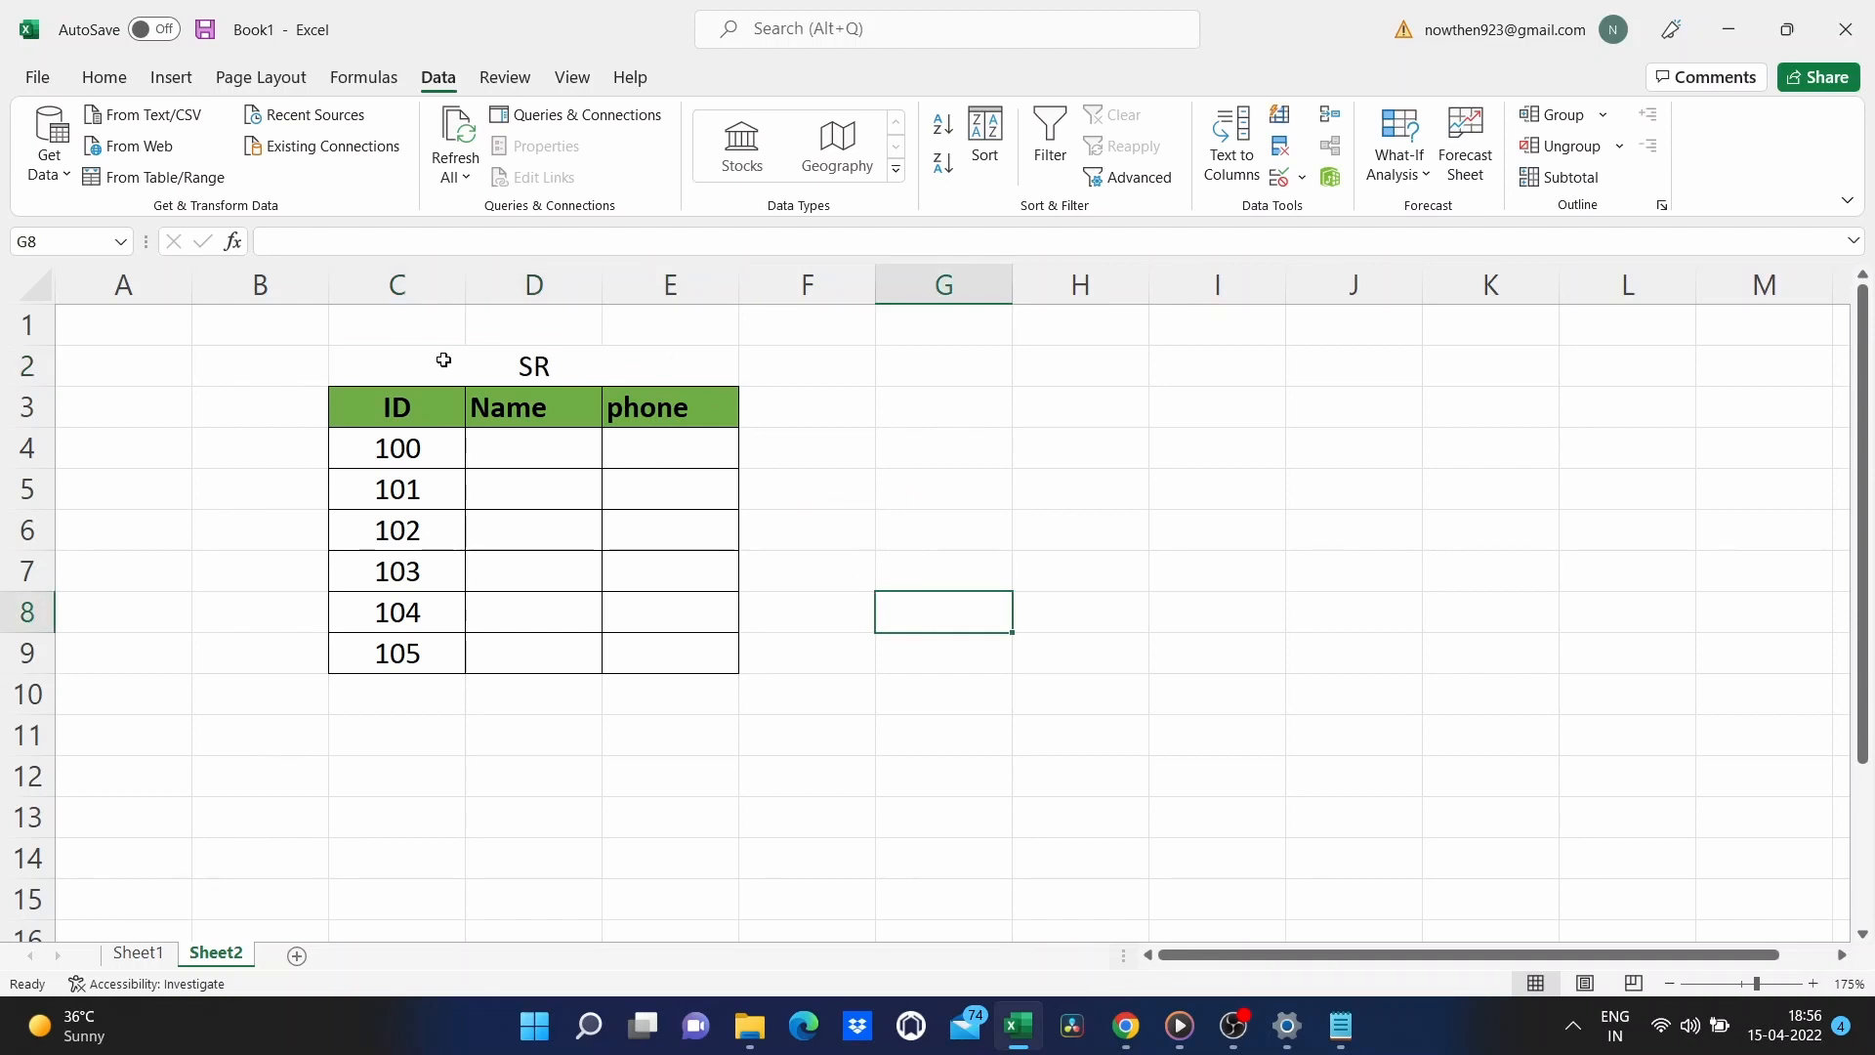
Check that single cells of the table and columns D and C can be selected individually beneath the centred title.
{"action": "left_click", "coordinate": [418, 408]}
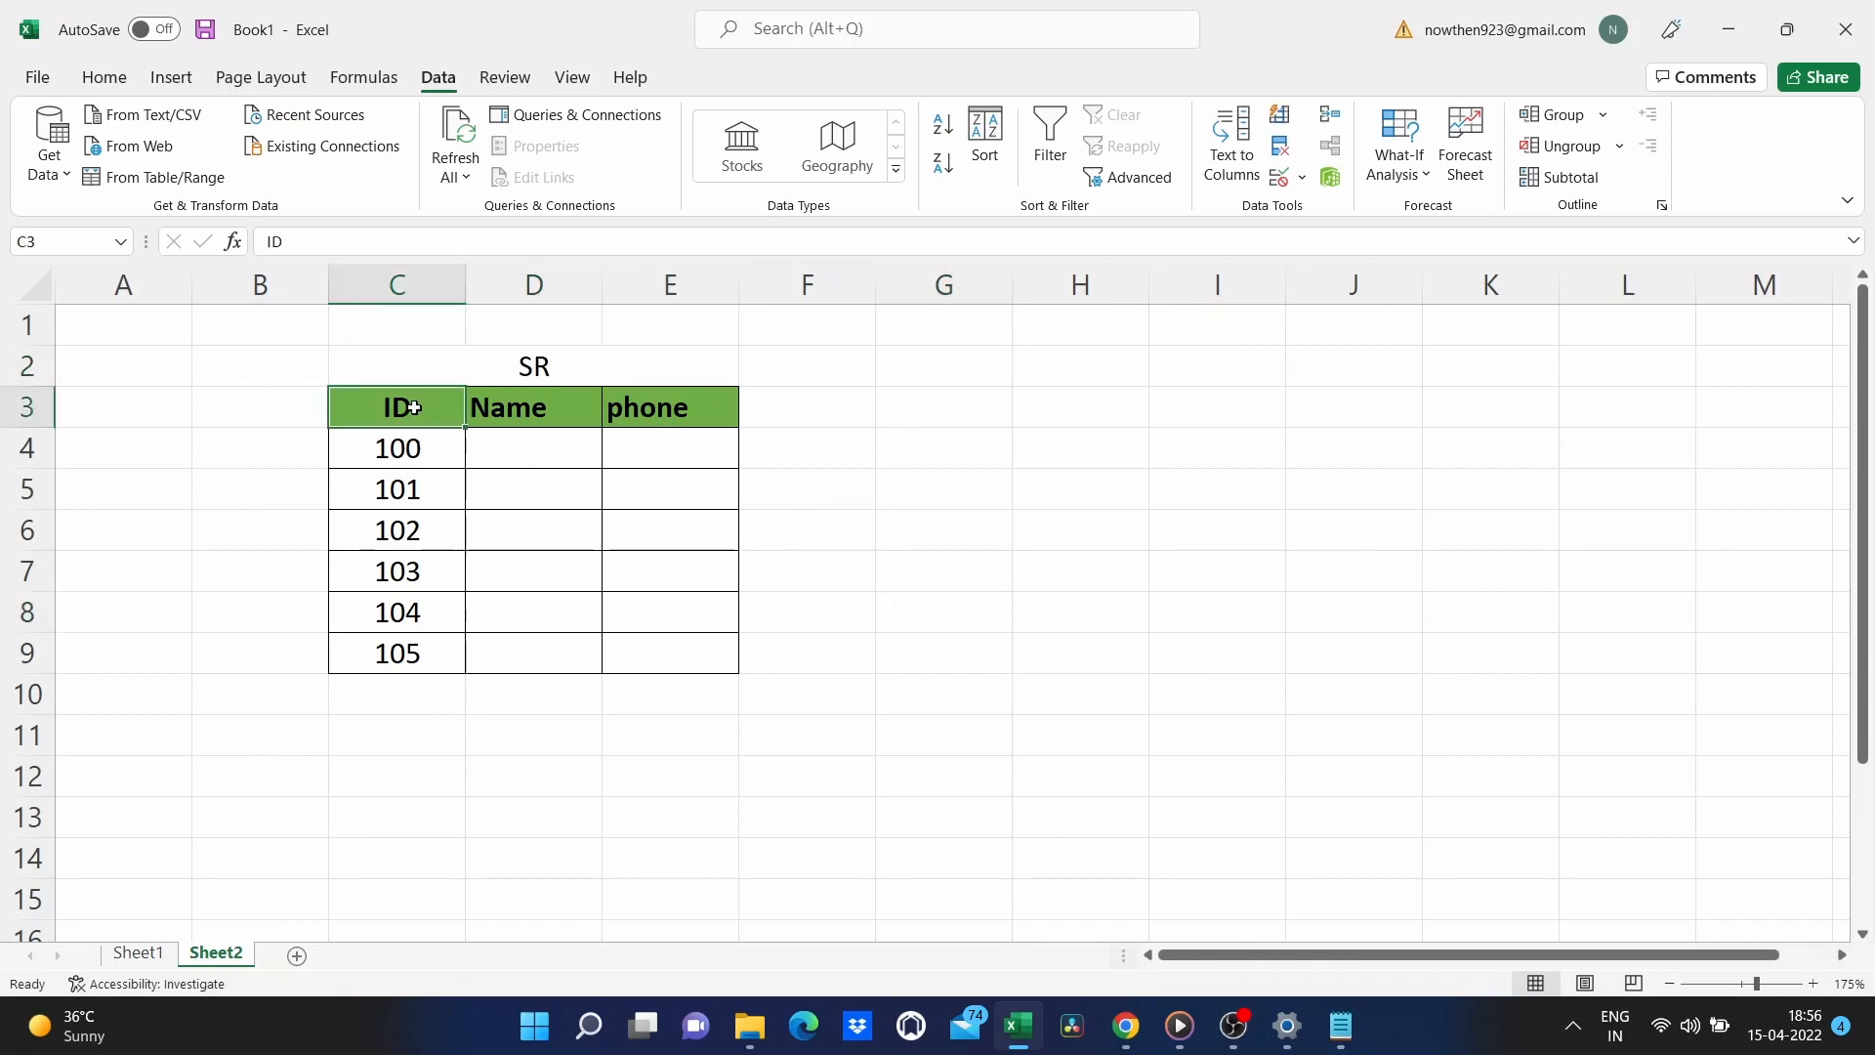
{"action": "left_click", "coordinate": [695, 404]}
{"action": "left_click", "coordinate": [545, 464]}
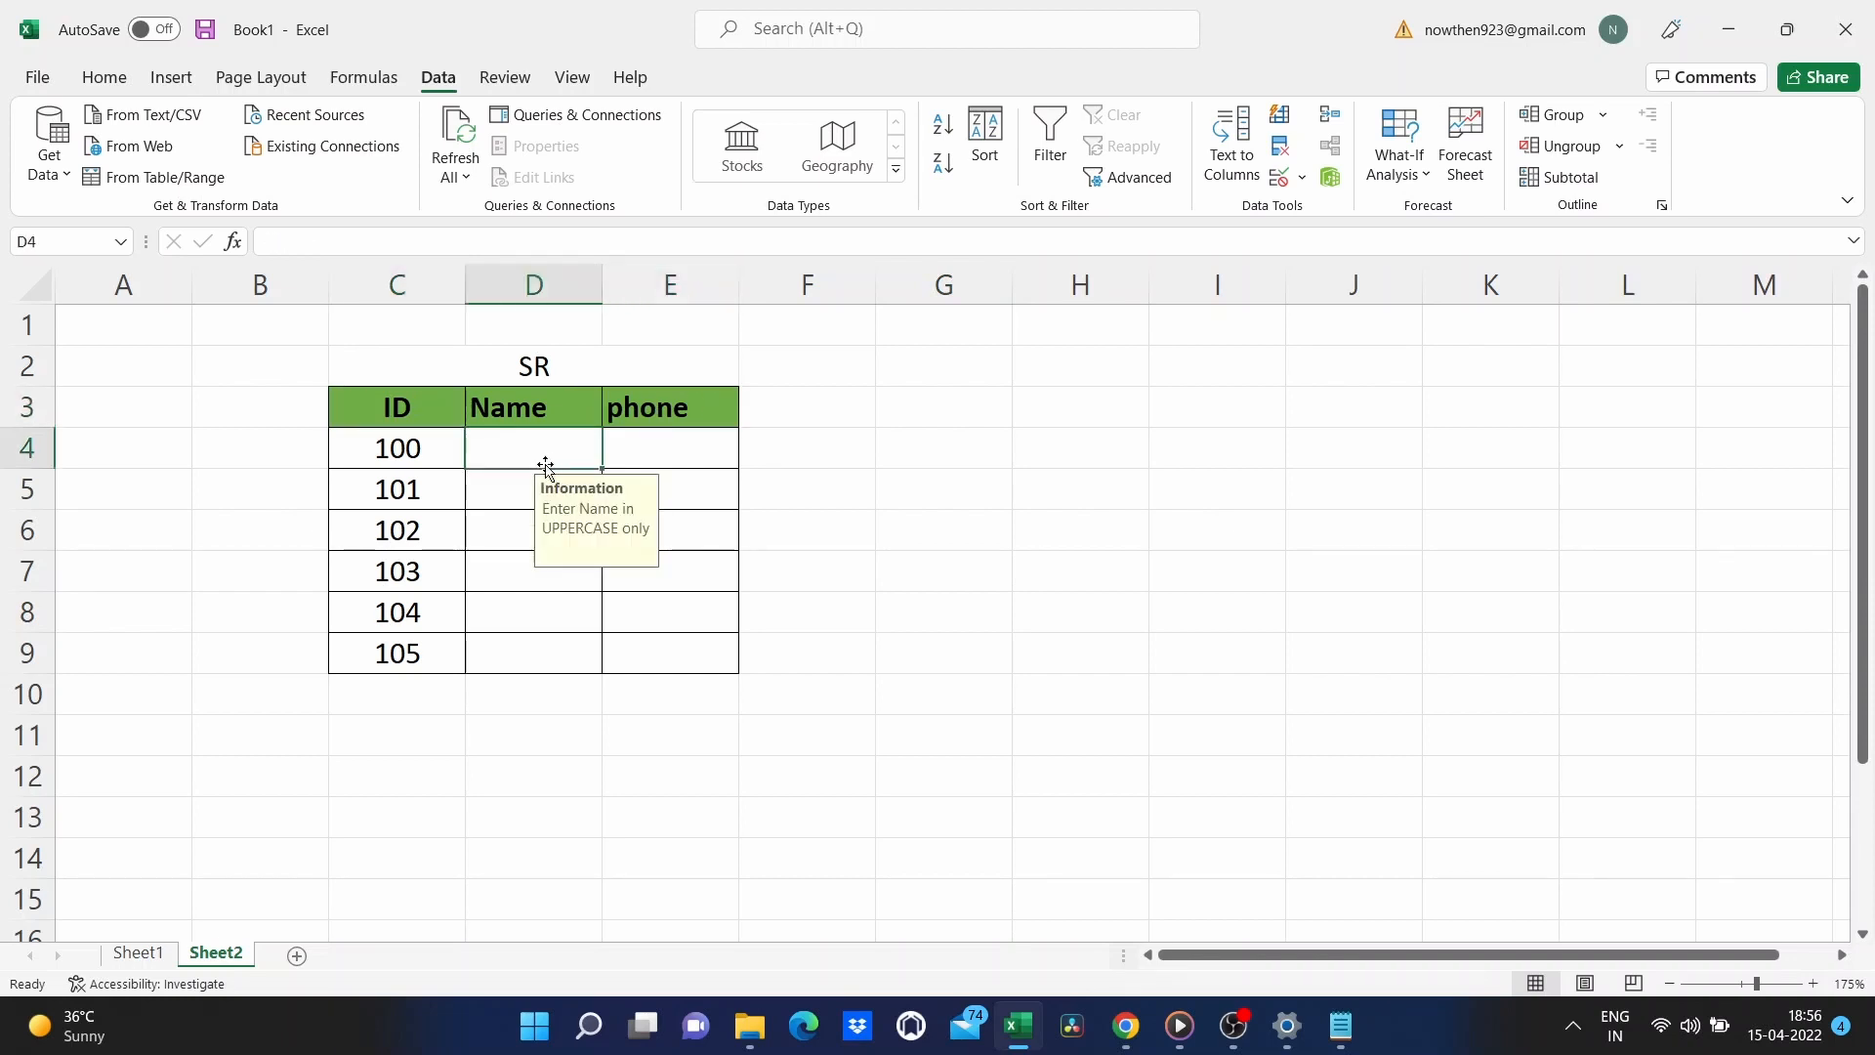
{"action": "left_click", "coordinate": [502, 287]}
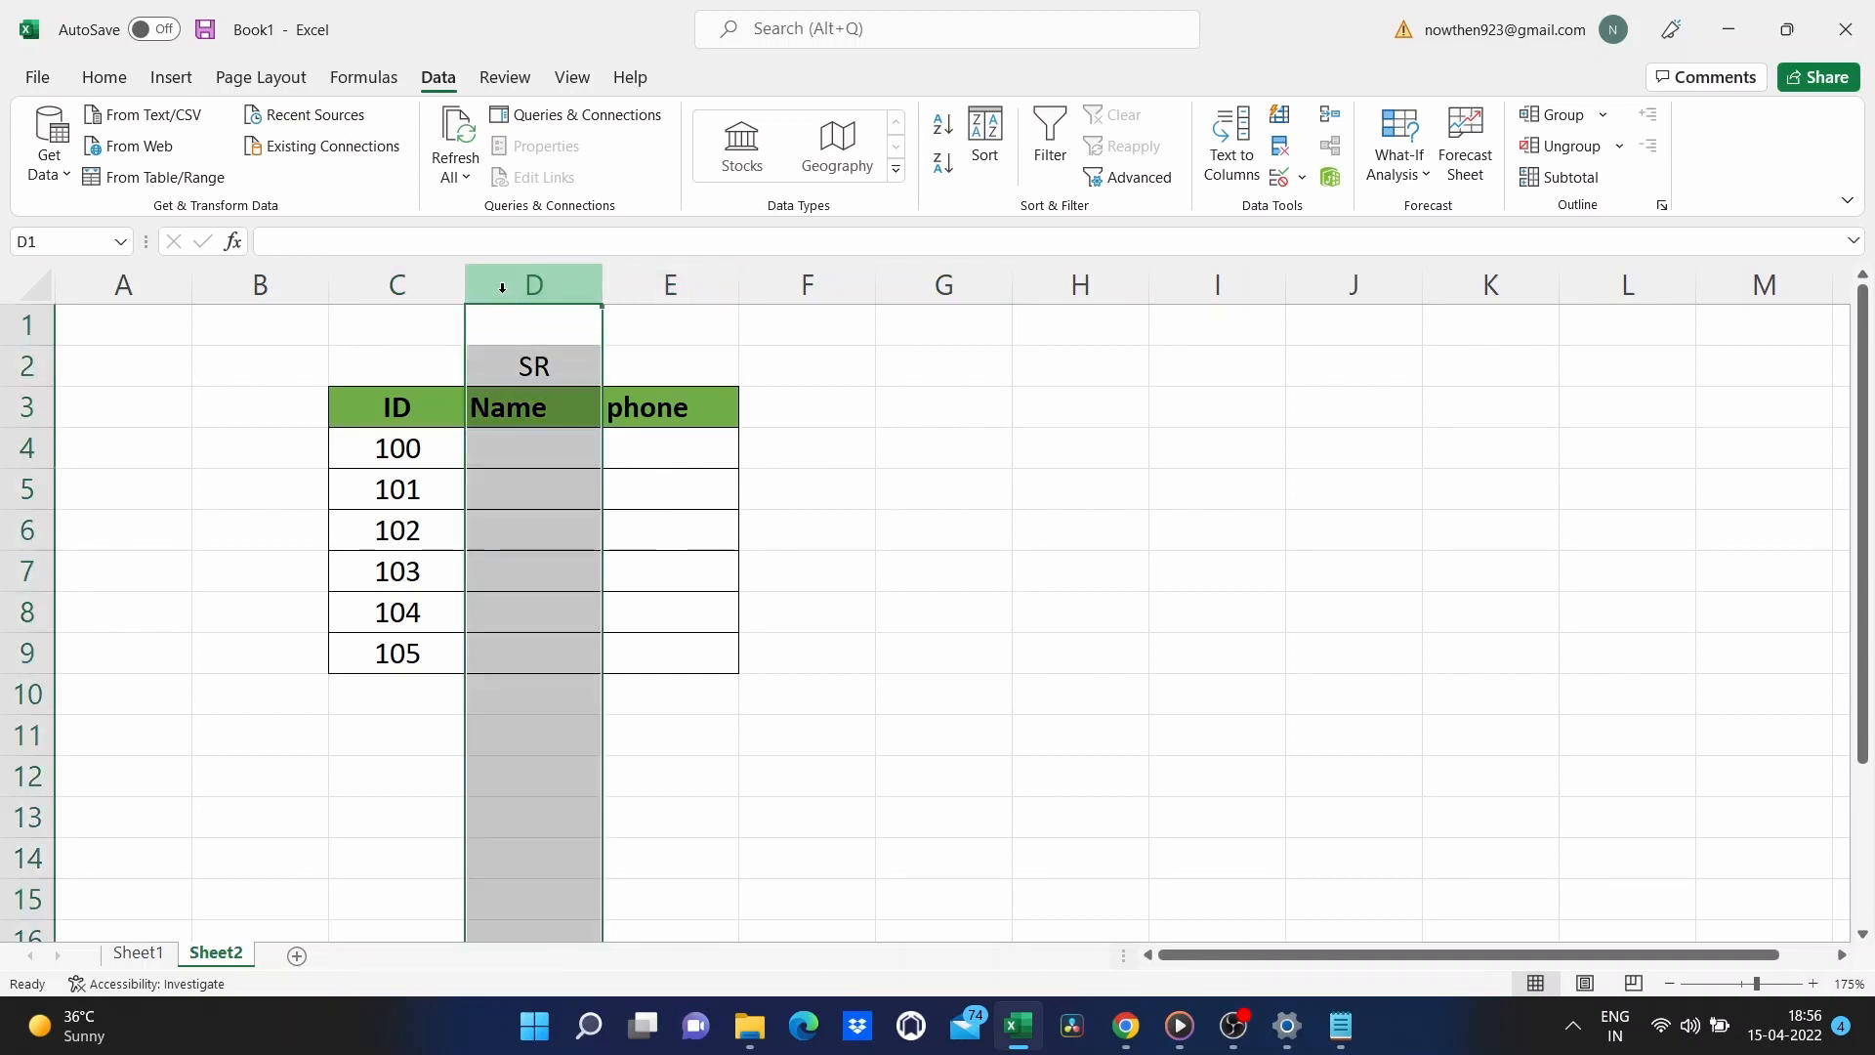
{"action": "left_click", "coordinate": [383, 285]}
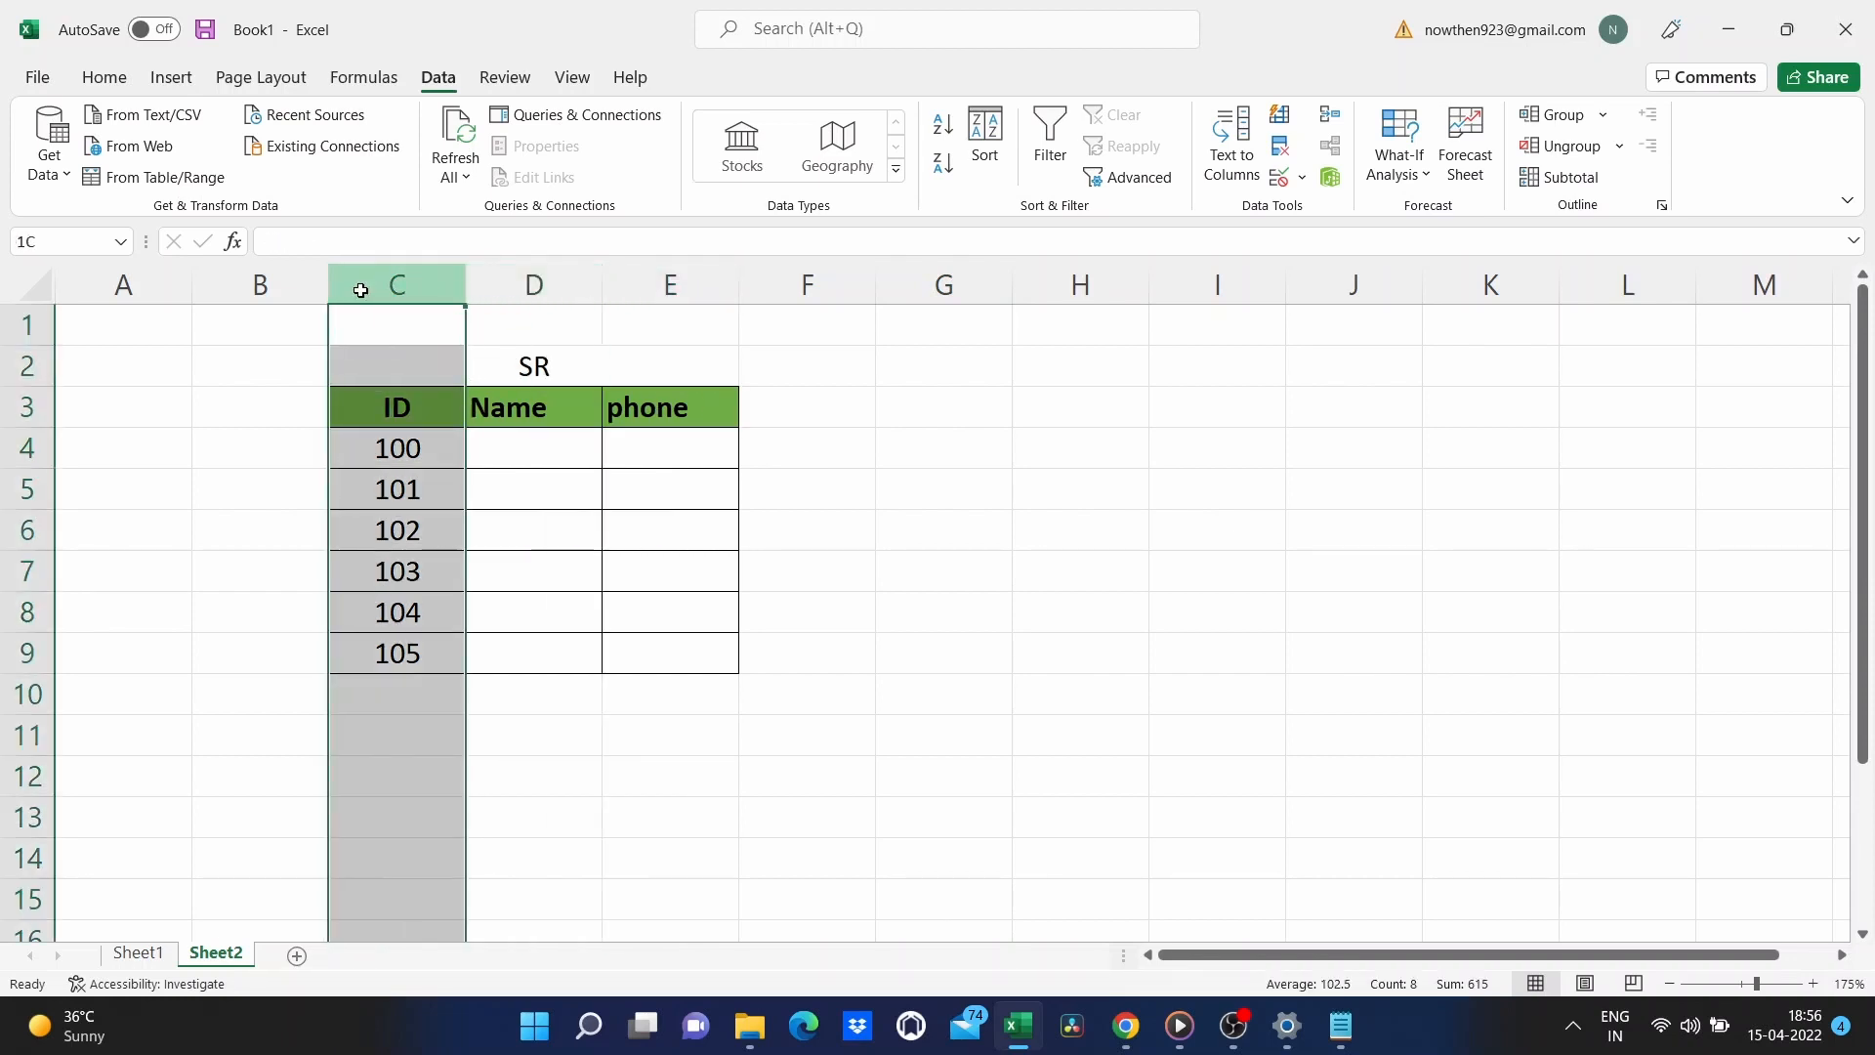
{"action": "left_click", "coordinate": [872, 464]}
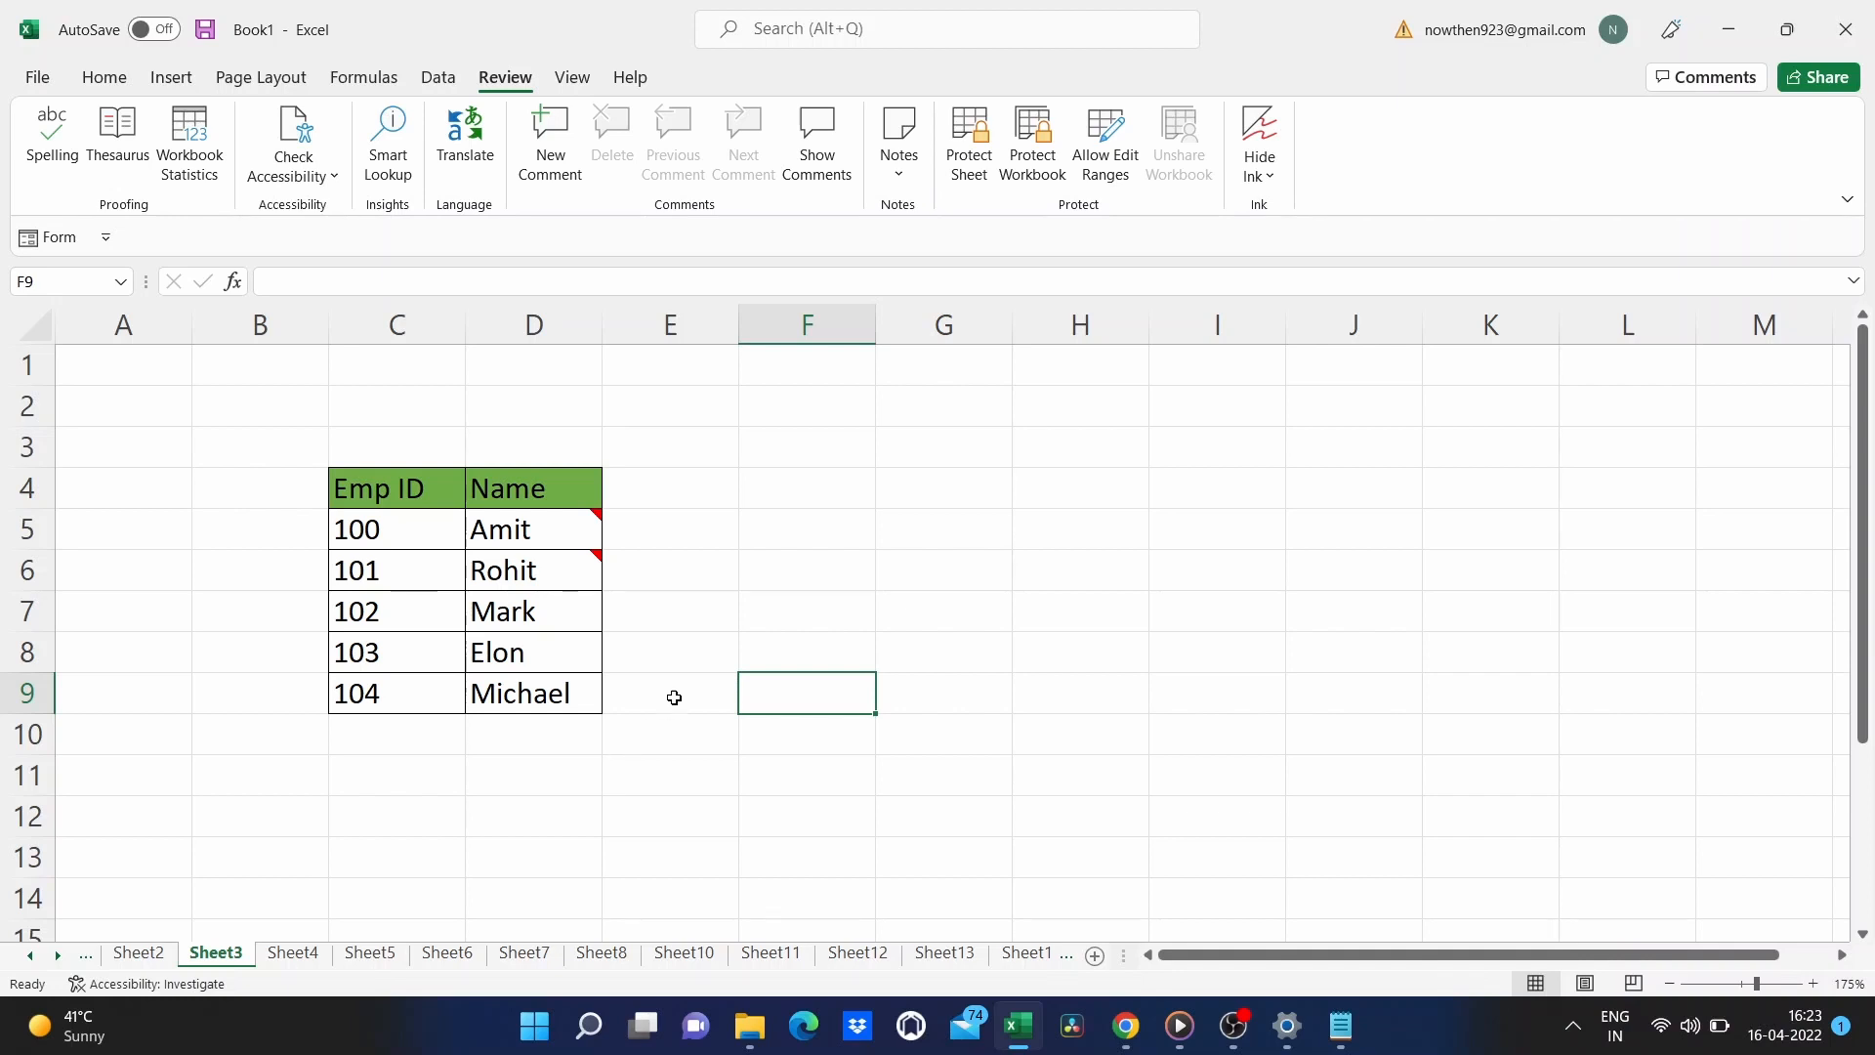
Add a note to cell D7 in the Name column and delete its default author text.
{"action": "mouse_move", "coordinate": [530, 528]}
{"action": "mouse_move", "coordinate": [569, 570]}
{"action": "left_click", "coordinate": [522, 612]}
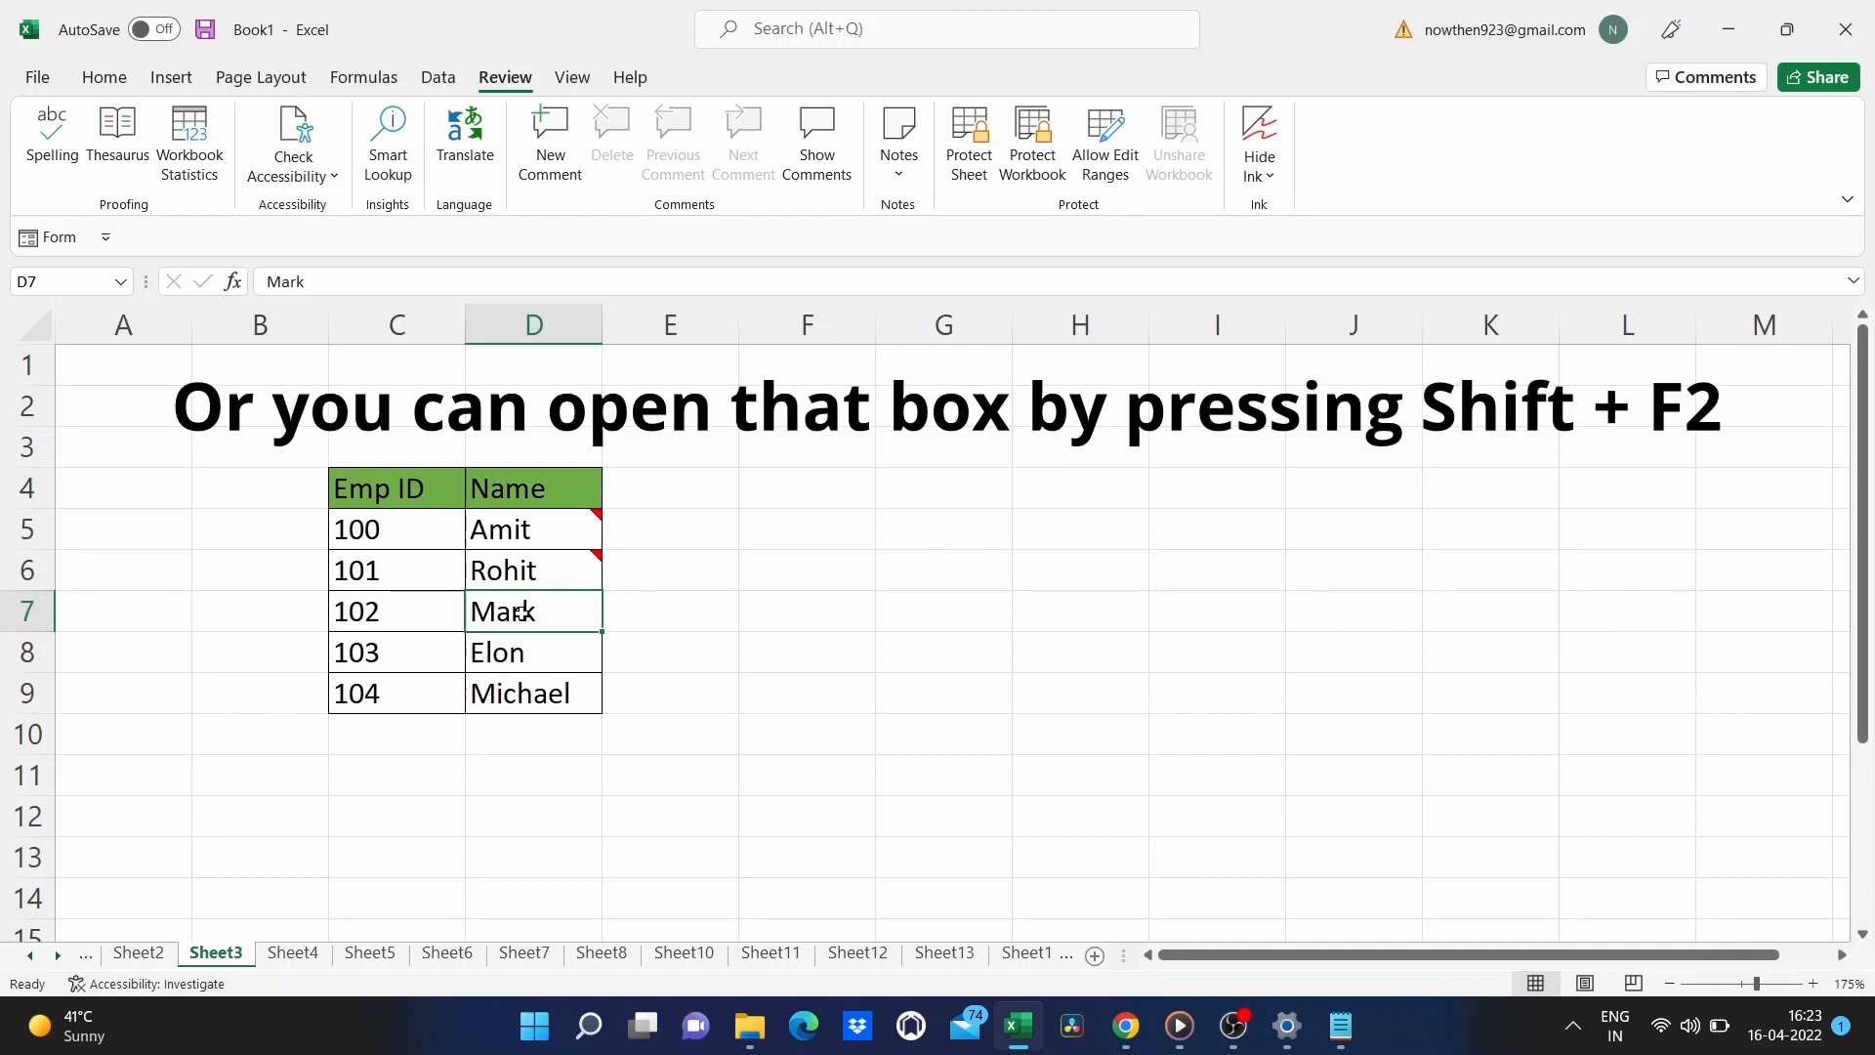
{"action": "key", "text": "shift+F2"}
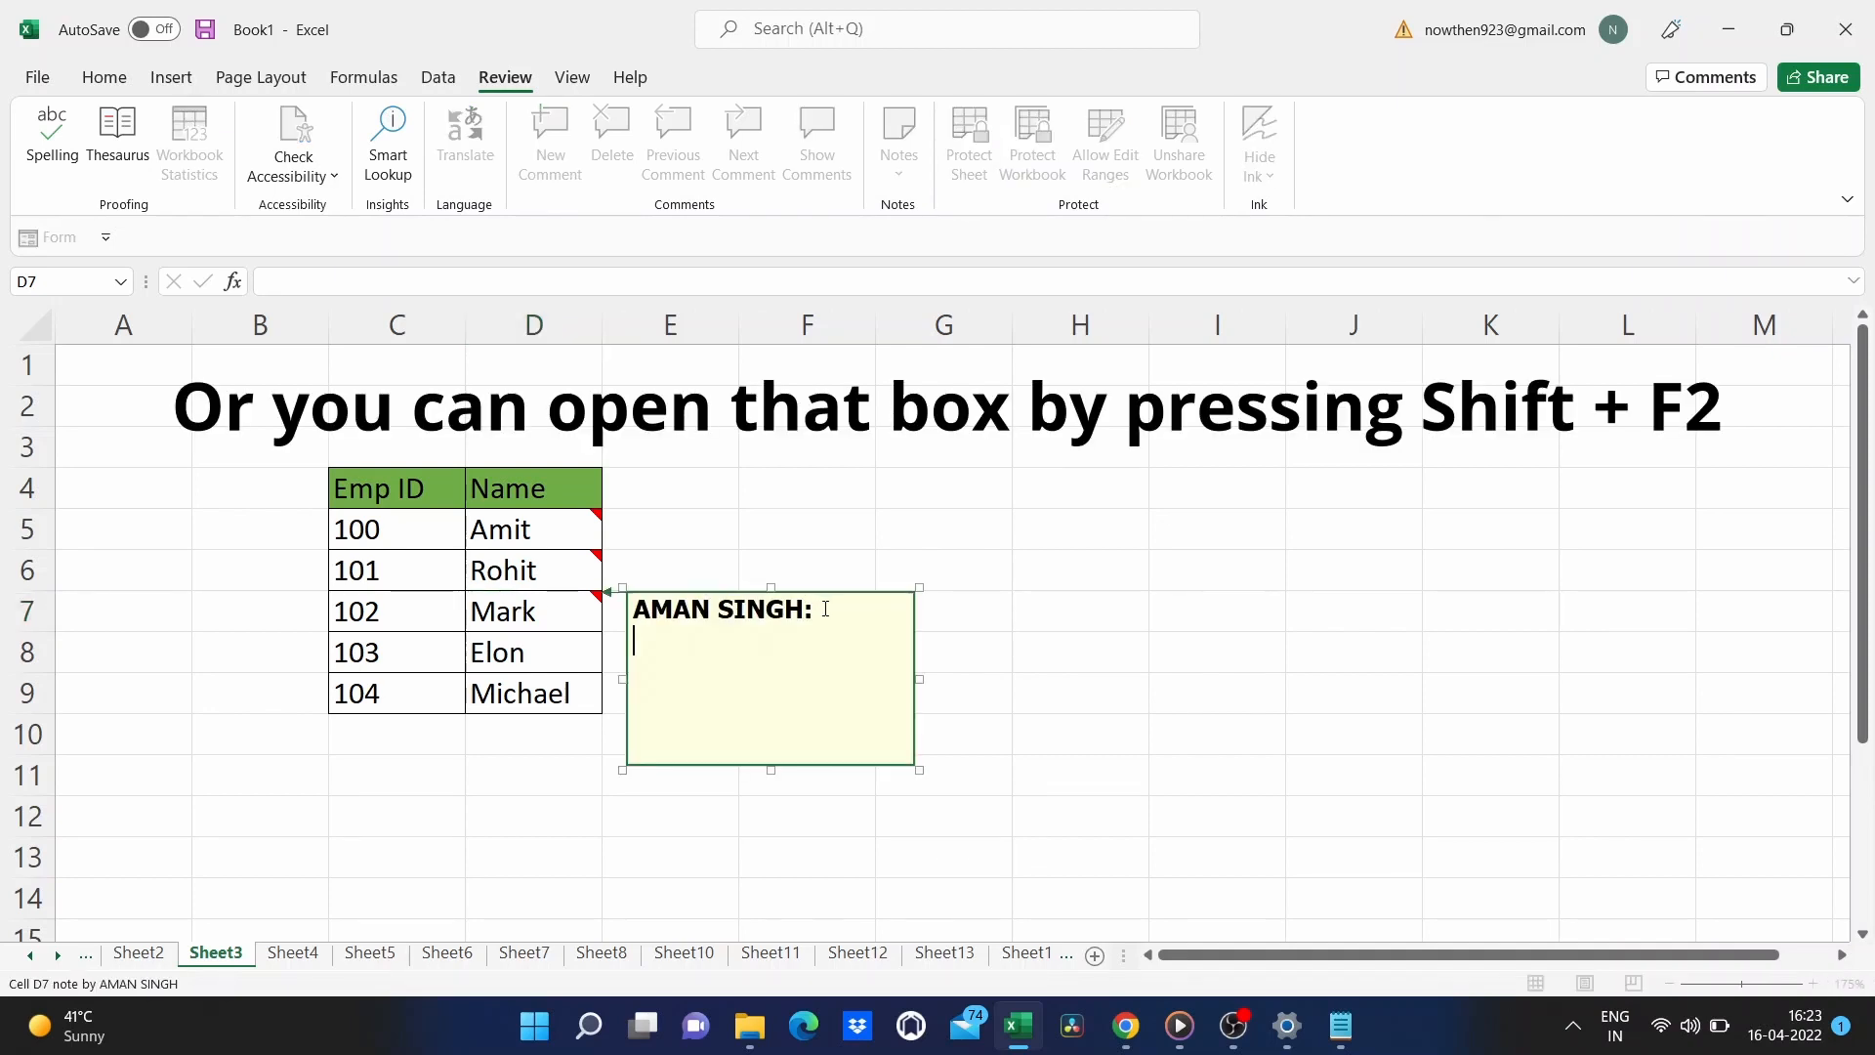
{"action": "key", "text": "ctrl+a"}
{"action": "key", "text": "BackSpace"}
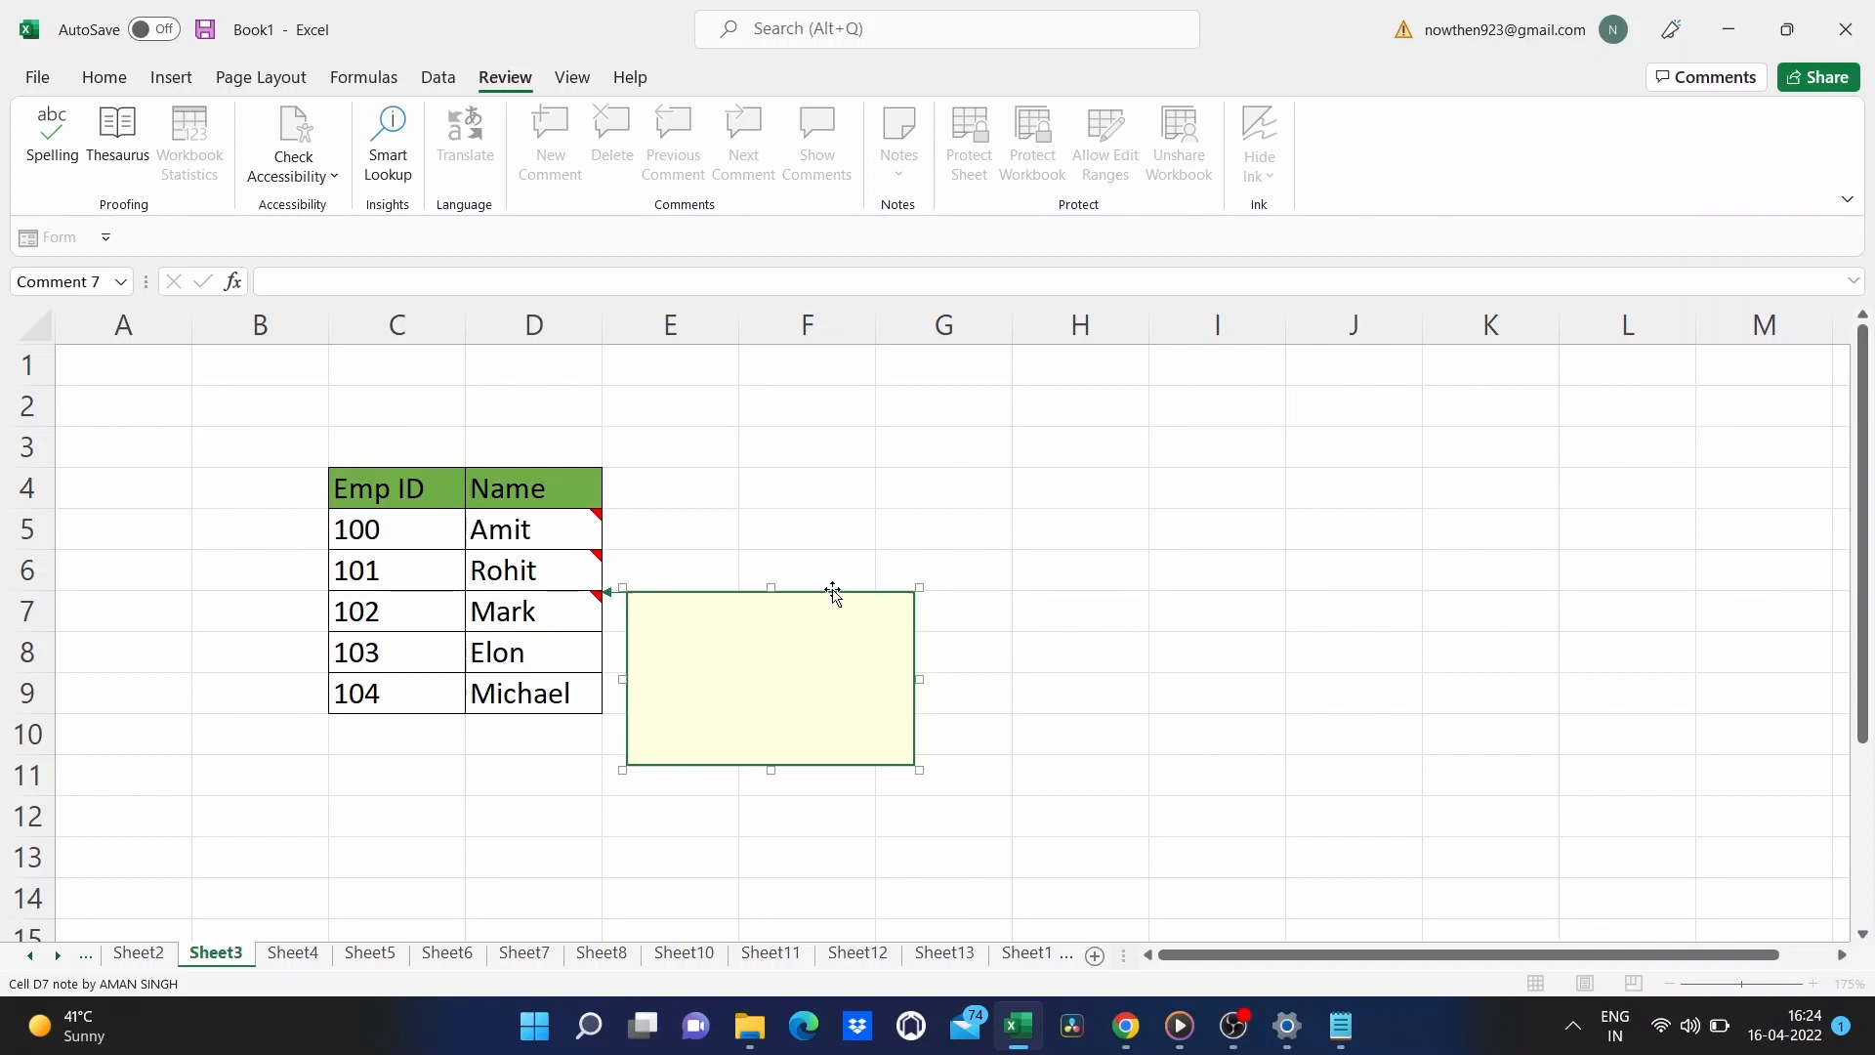
Fill the background of the D7 note with the maradona picture from the Downloads folder, using a picture fill effect.
{"action": "left_click", "coordinate": [834, 592]}
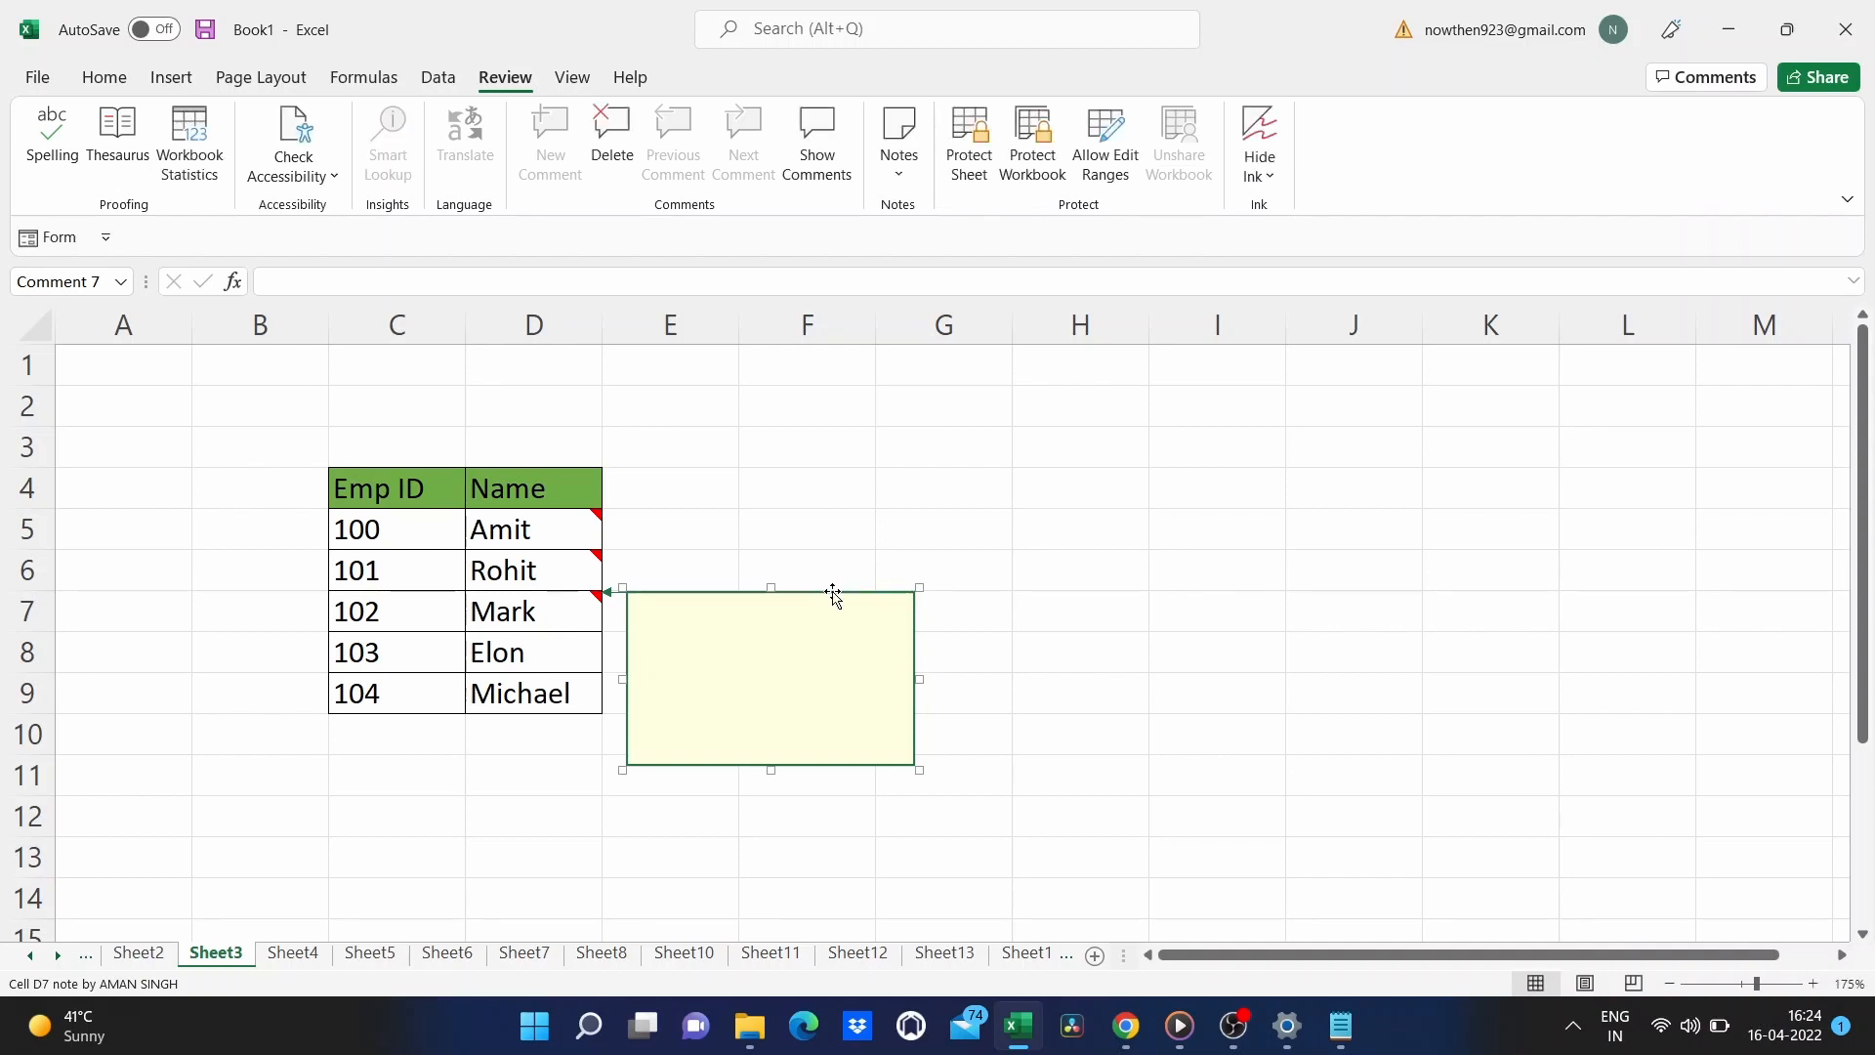
{"action": "right_click", "coordinate": [835, 594]}
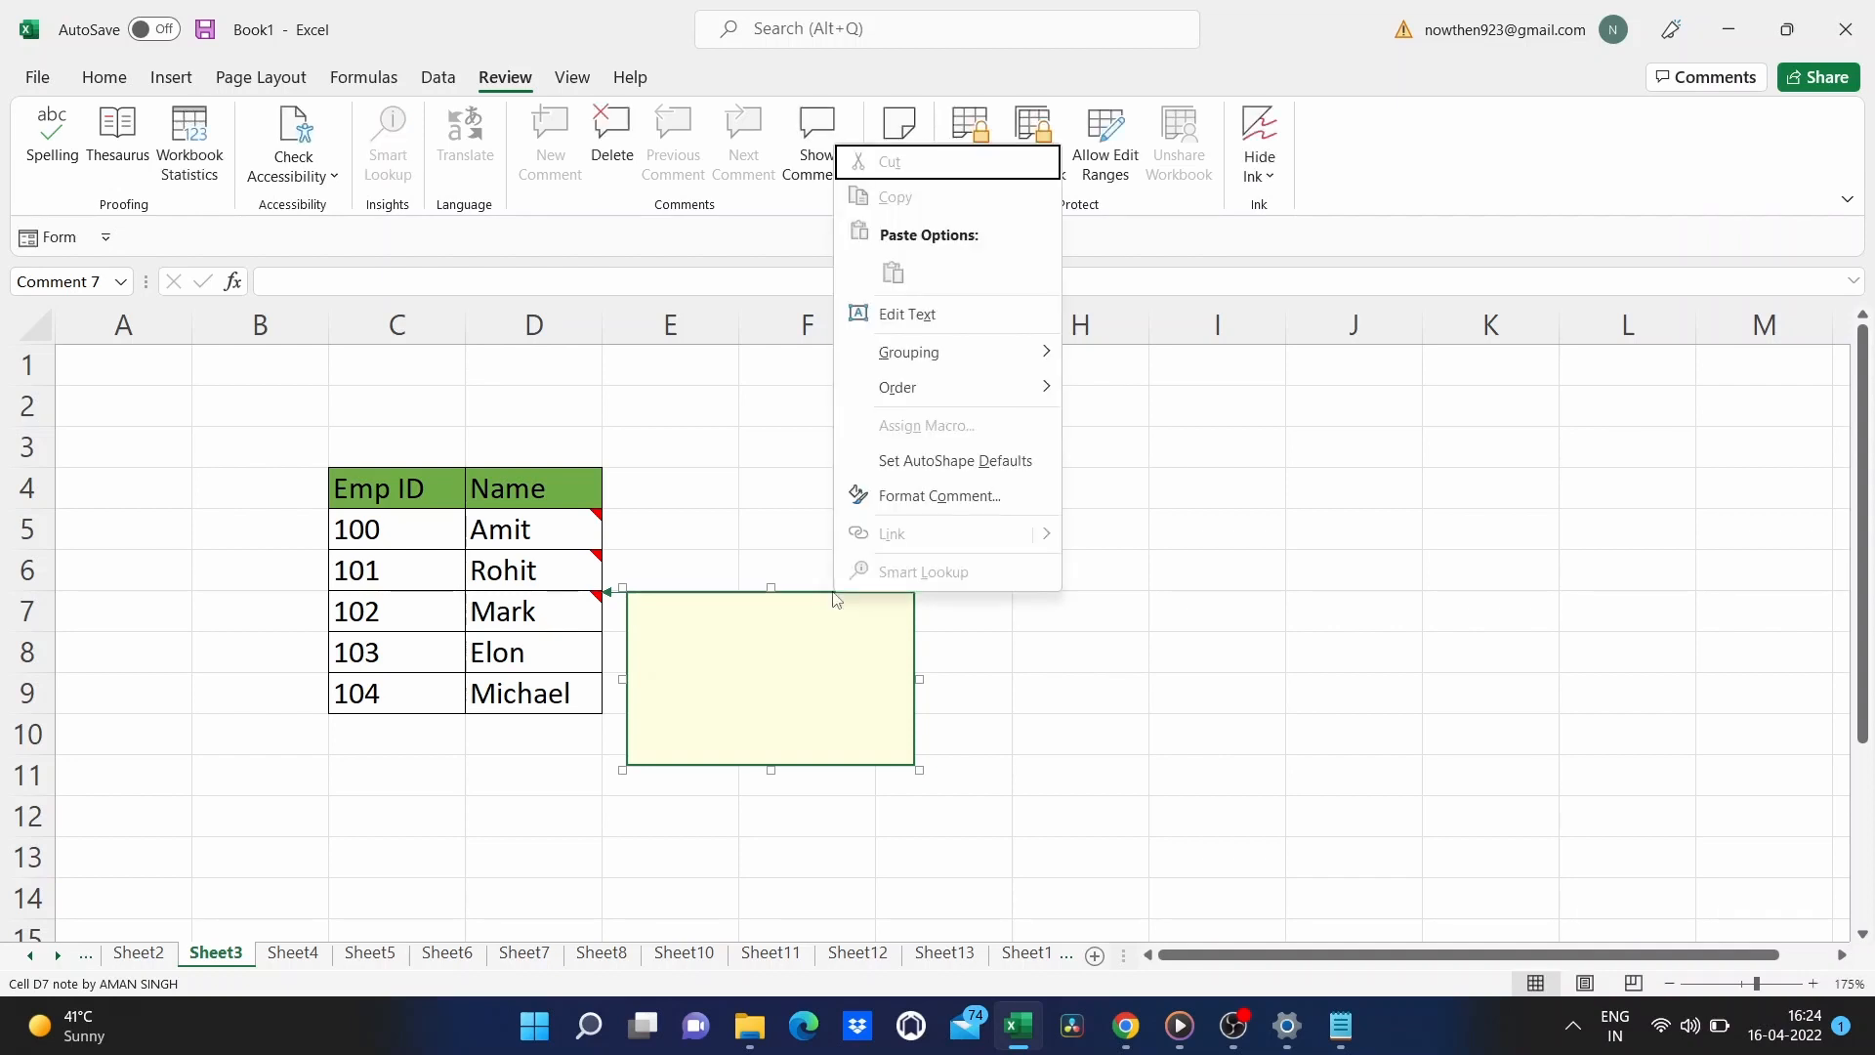
{"action": "left_click", "coordinate": [907, 498]}
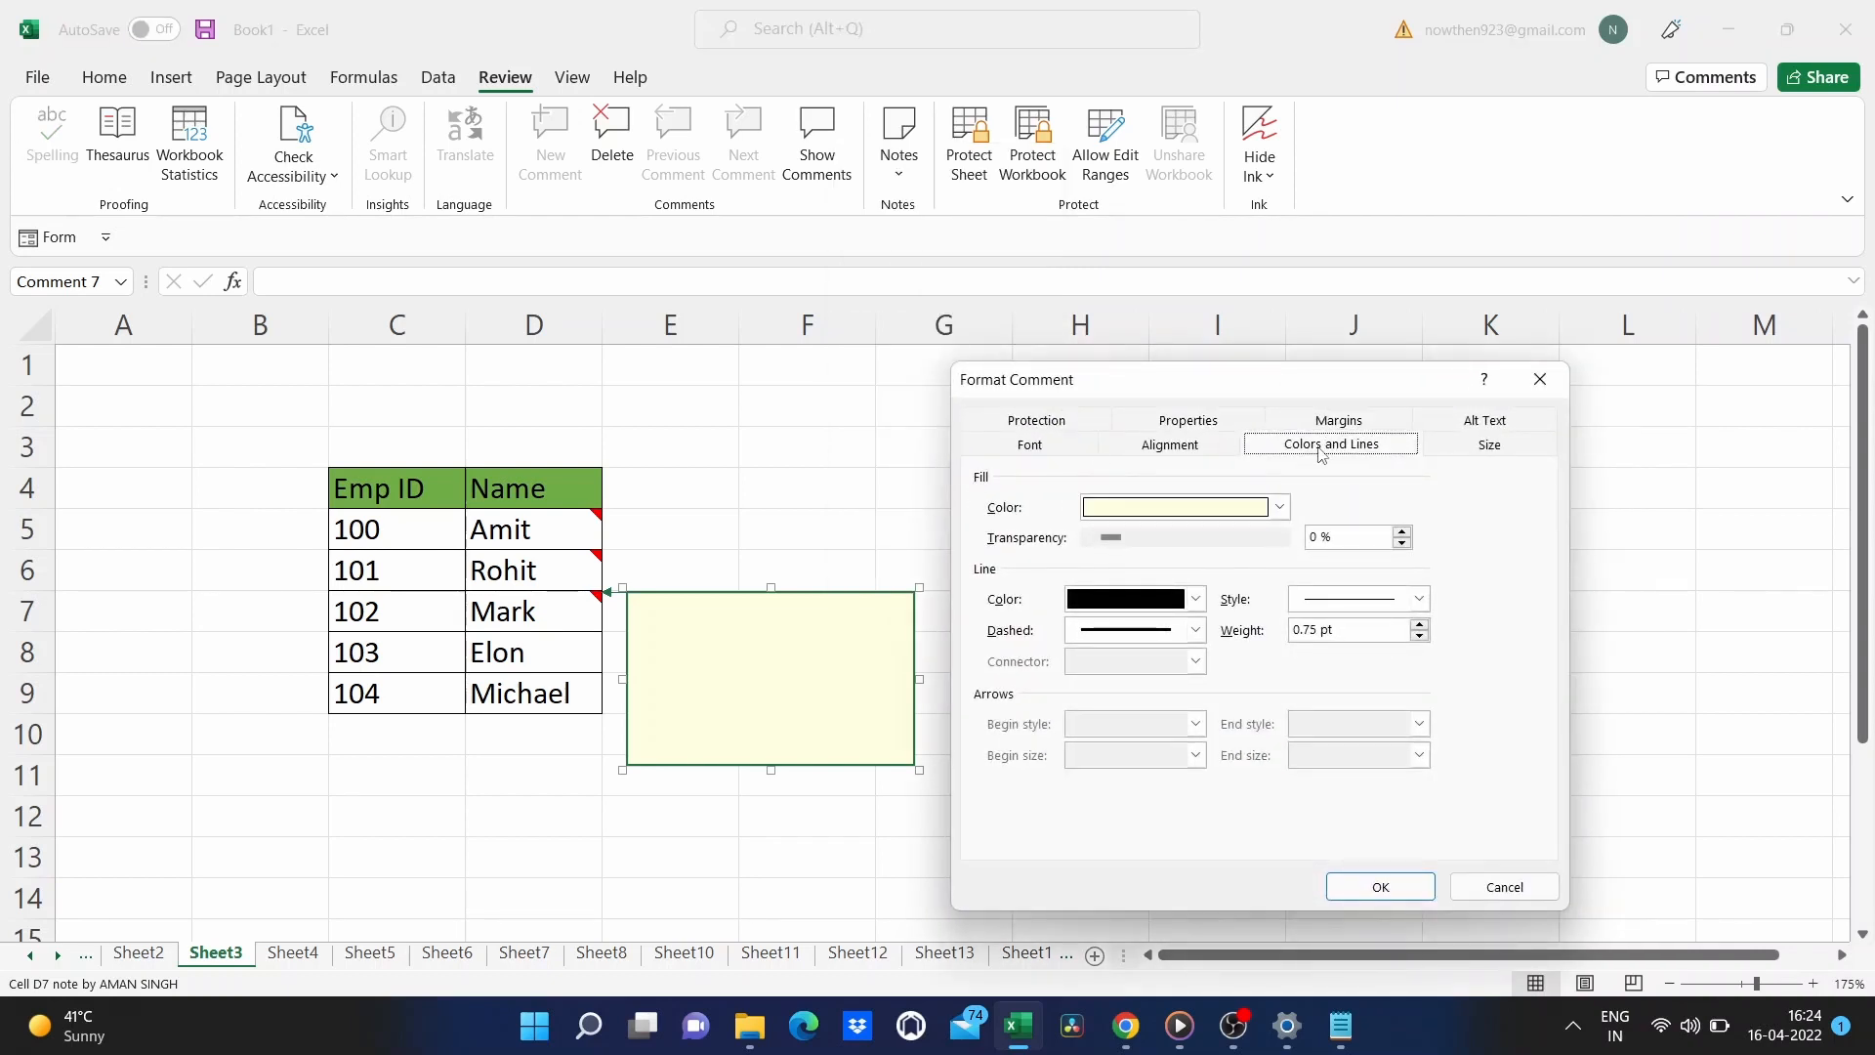
{"action": "left_click", "coordinate": [1280, 507]}
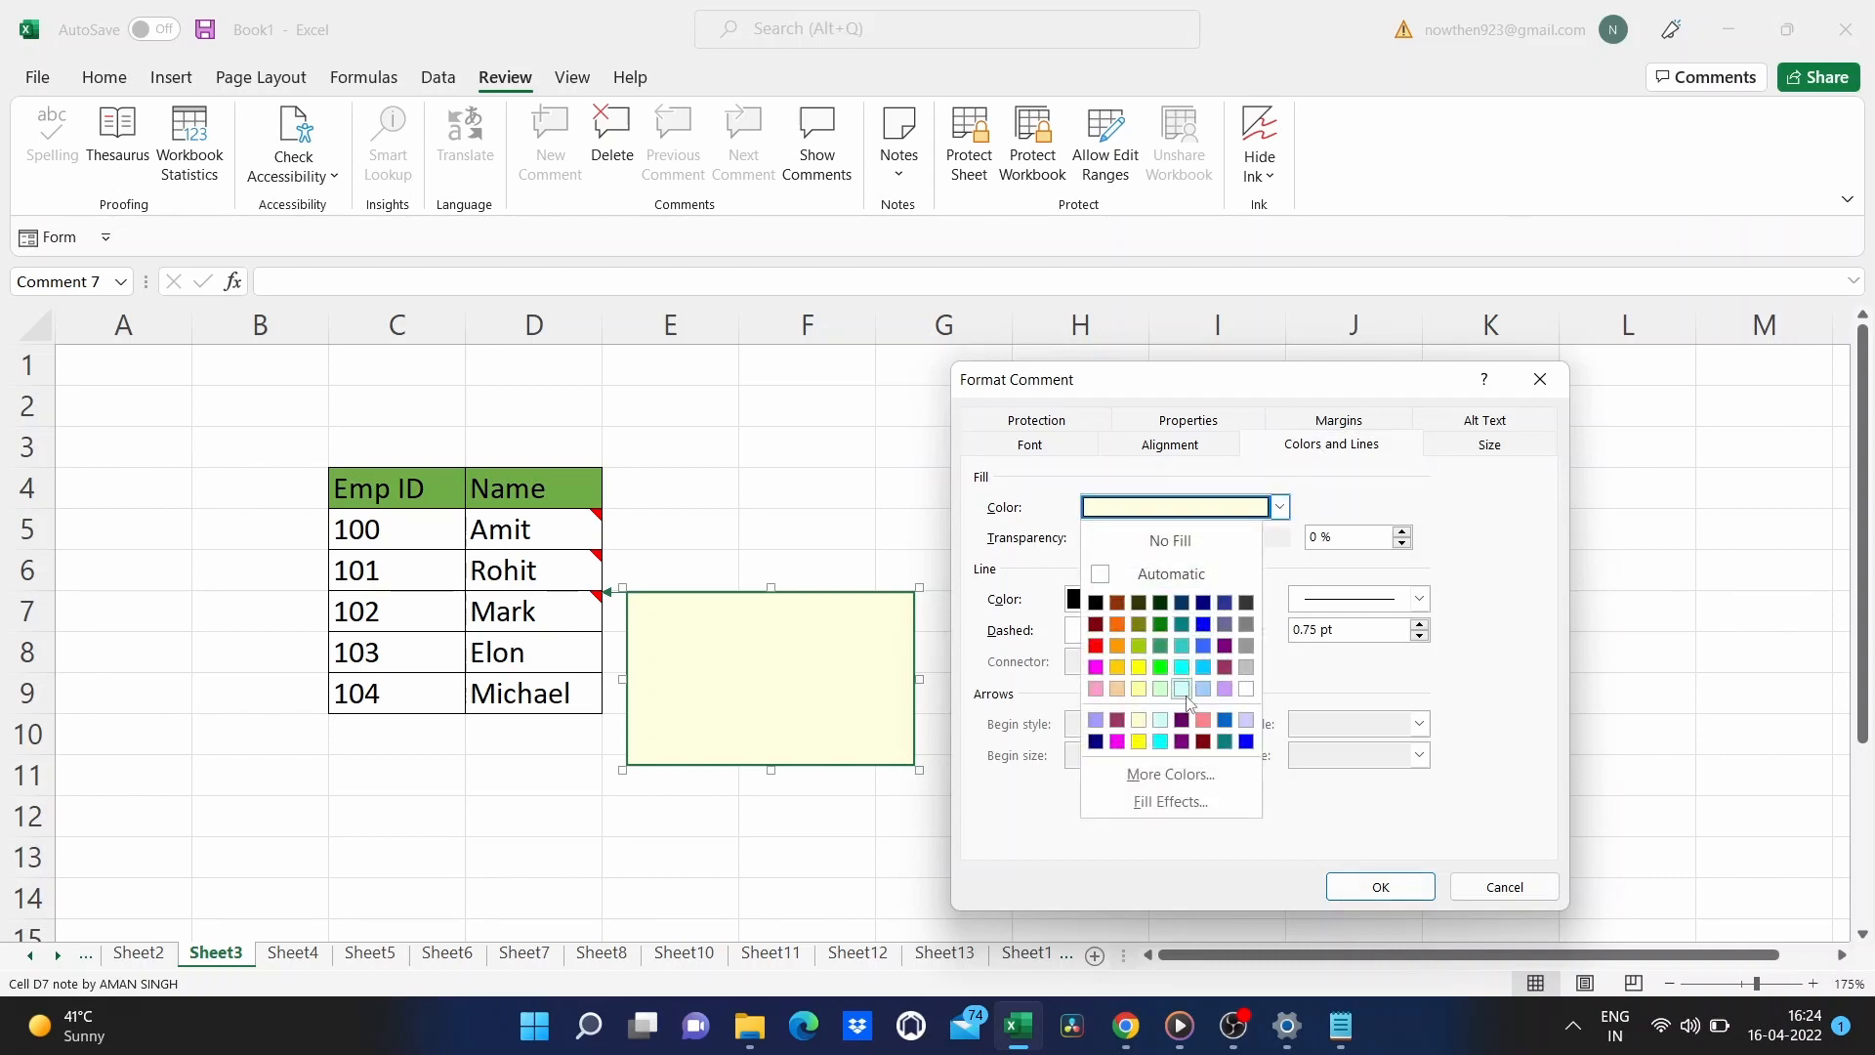
{"action": "left_click", "coordinate": [1142, 801]}
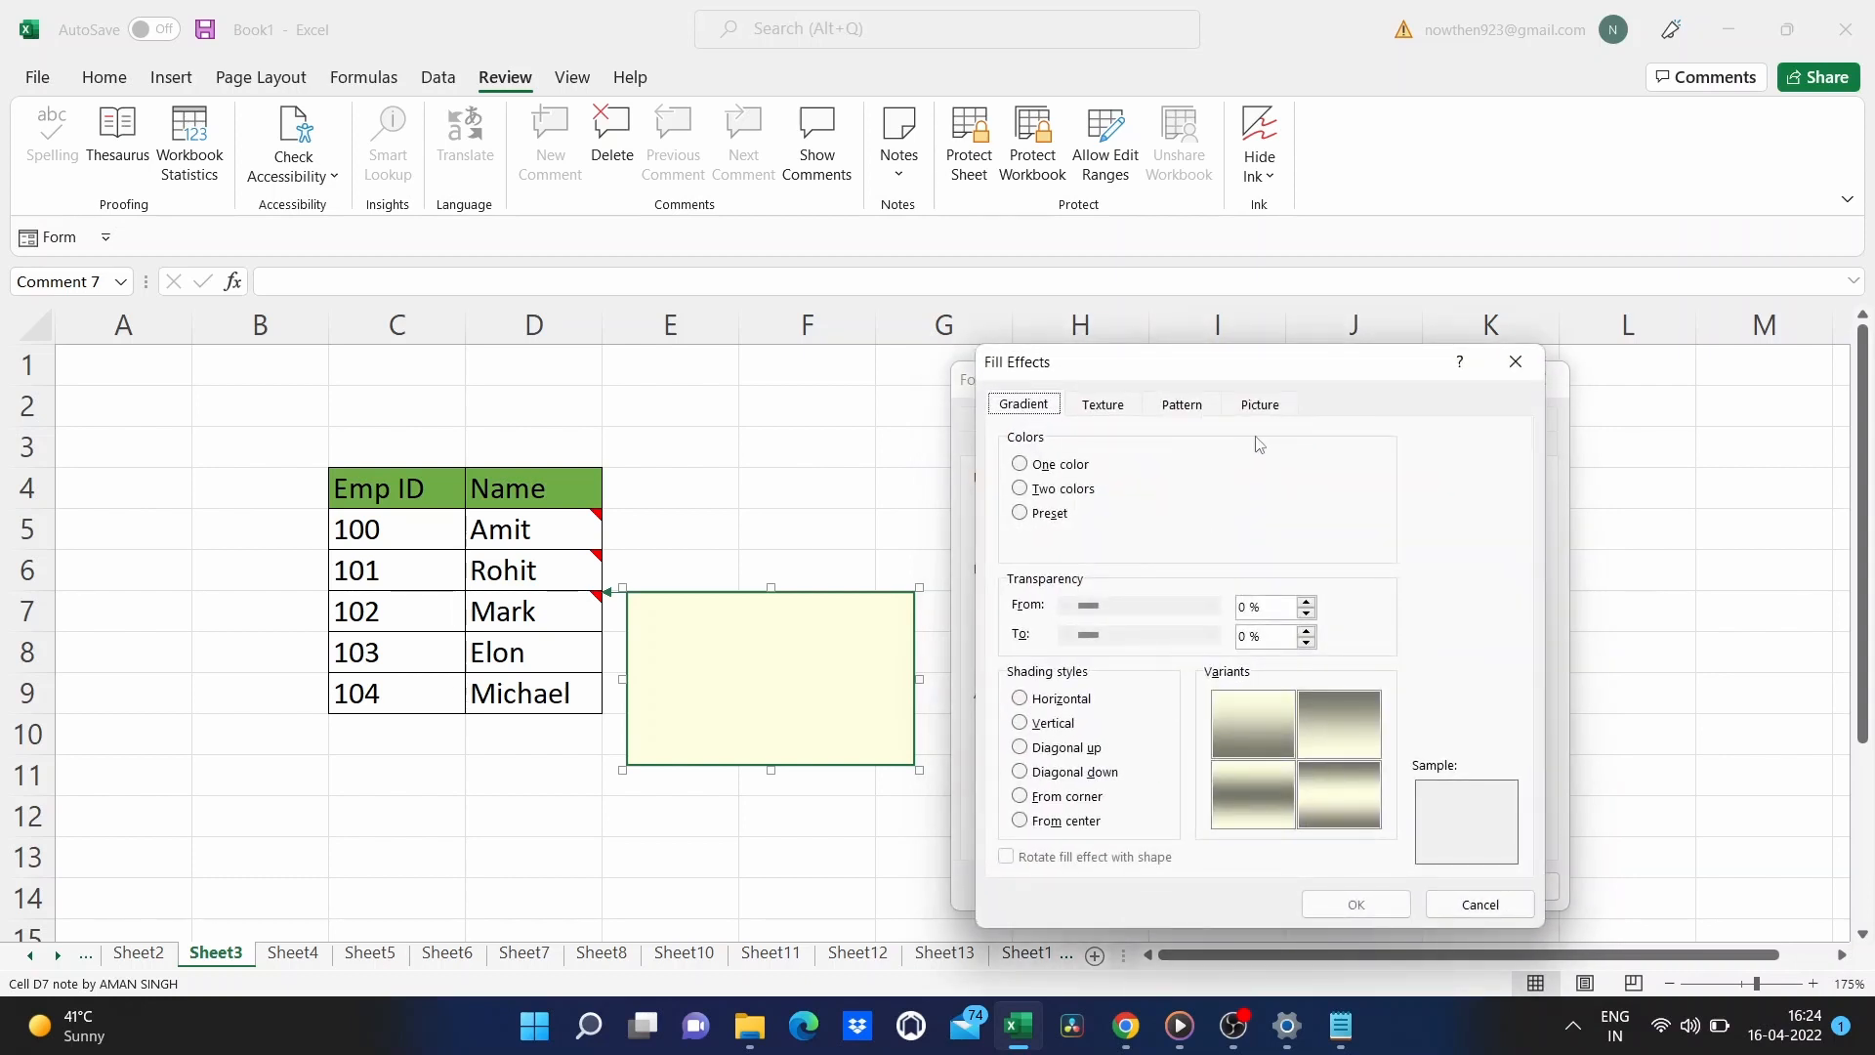
{"action": "left_click", "coordinate": [1266, 411]}
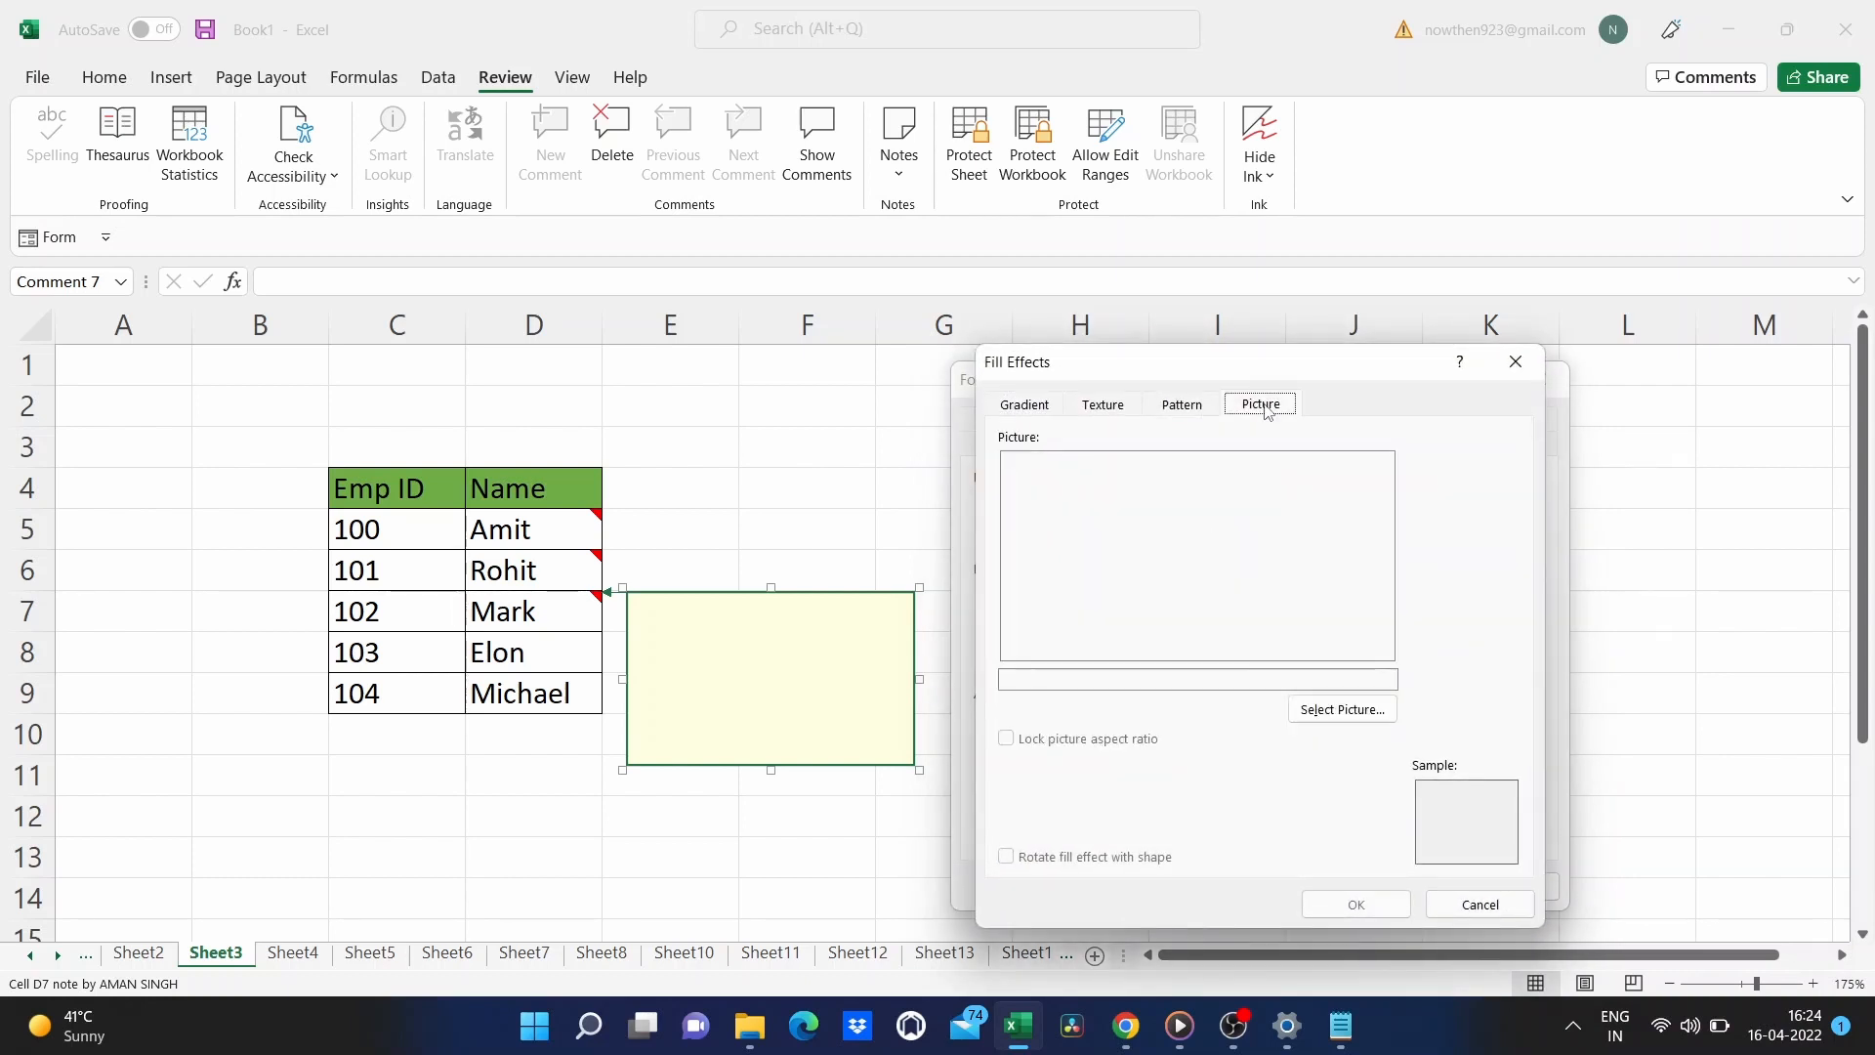
{"action": "left_click", "coordinate": [1340, 709]}
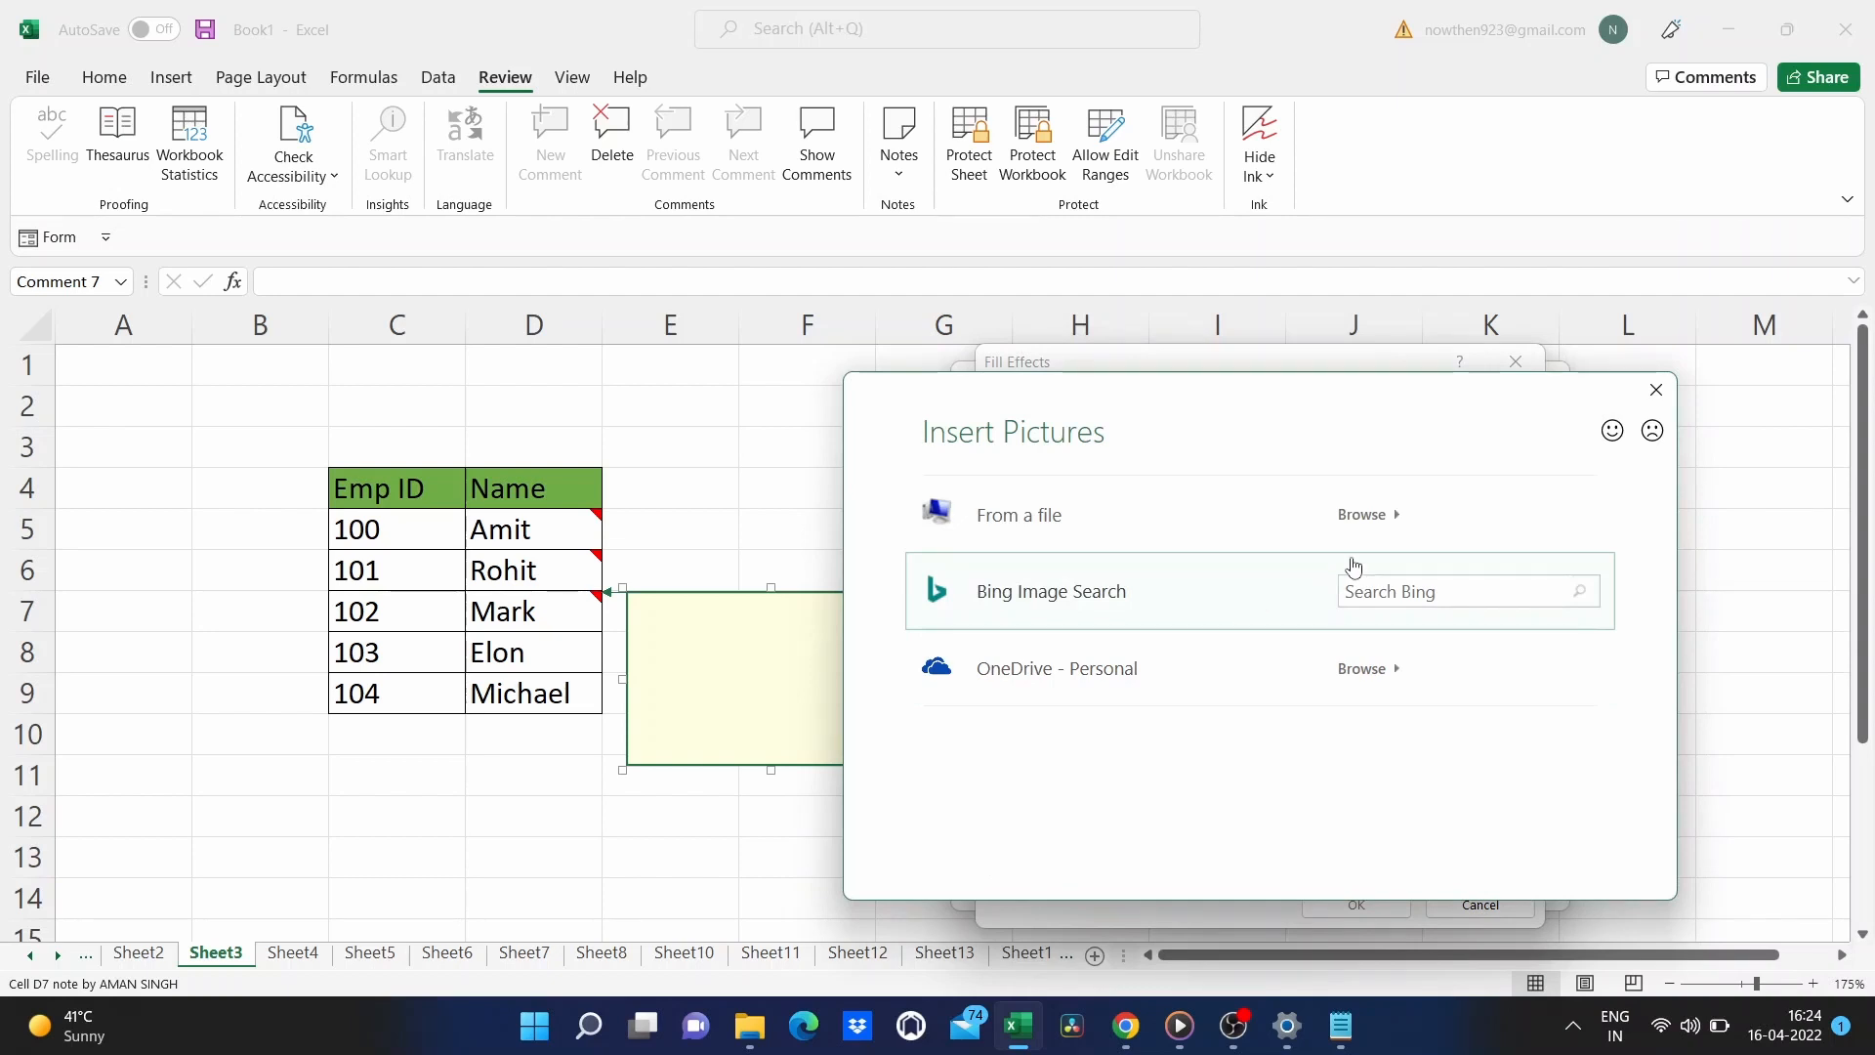
{"action": "left_click", "coordinate": [1363, 518]}
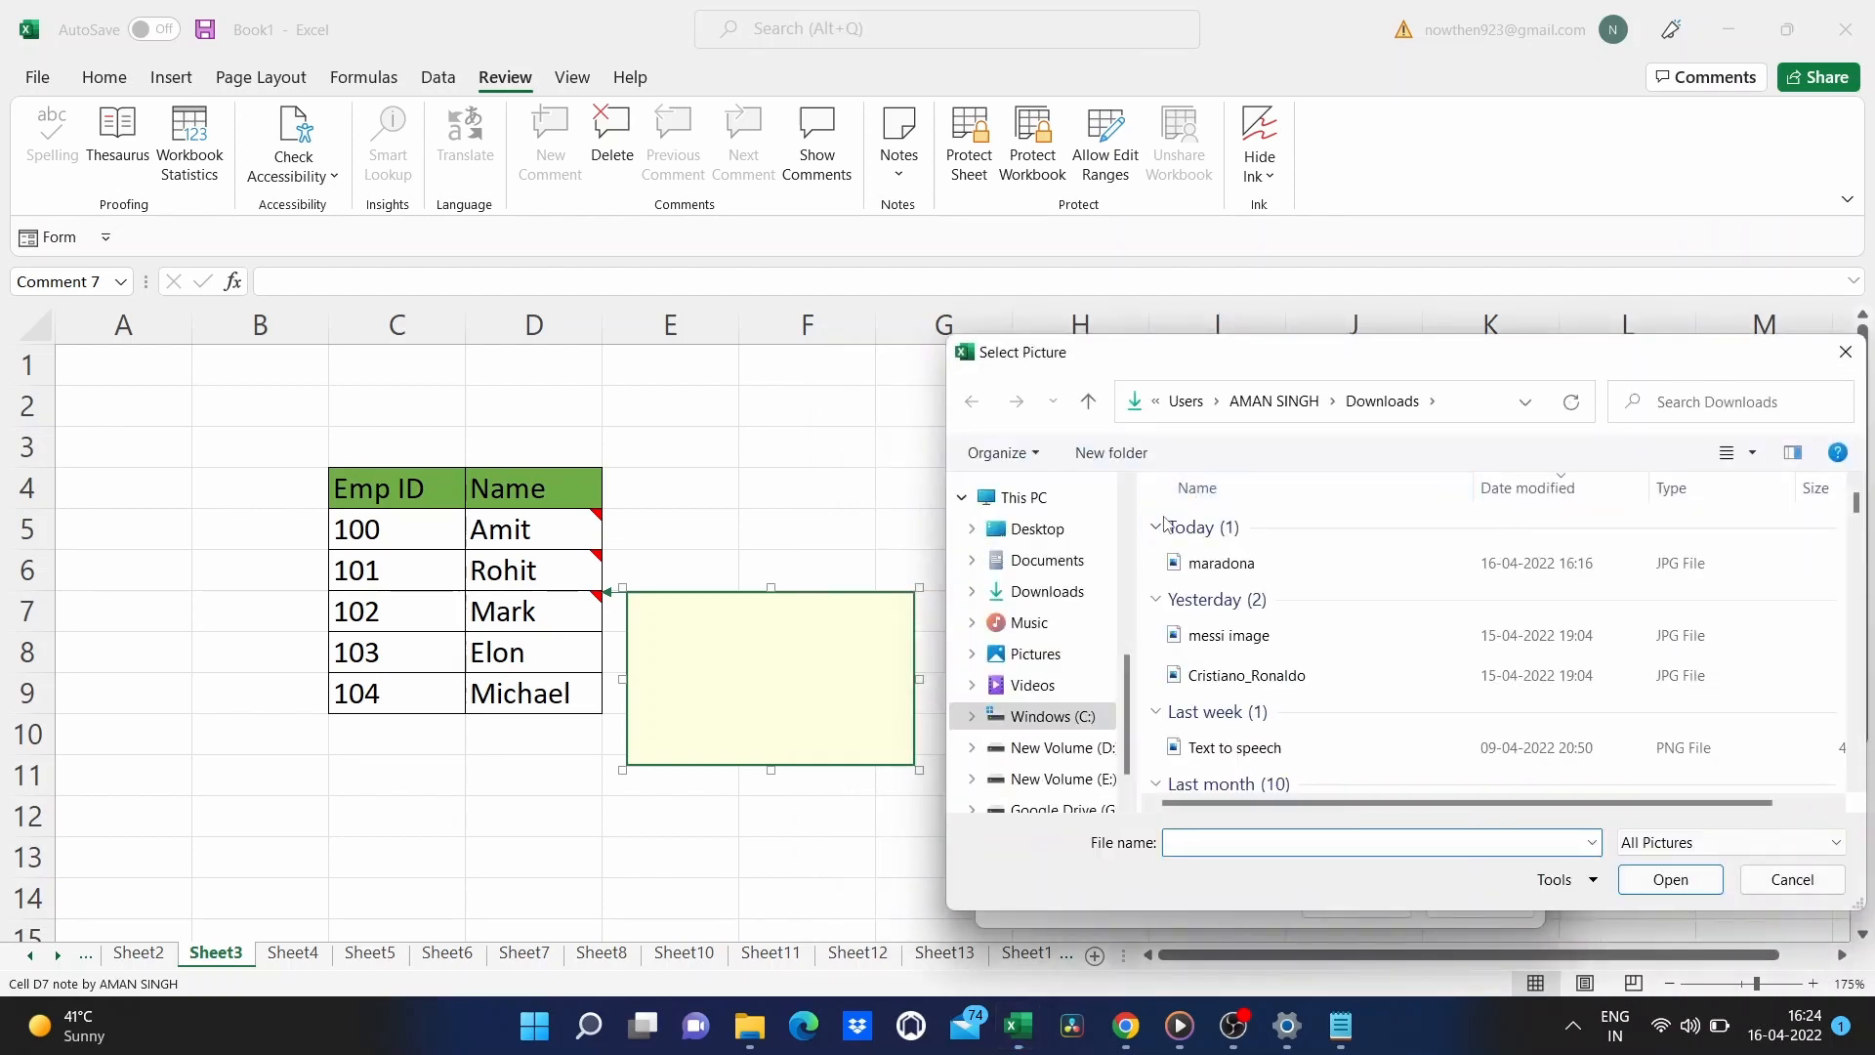
{"action": "left_click", "coordinate": [1220, 563]}
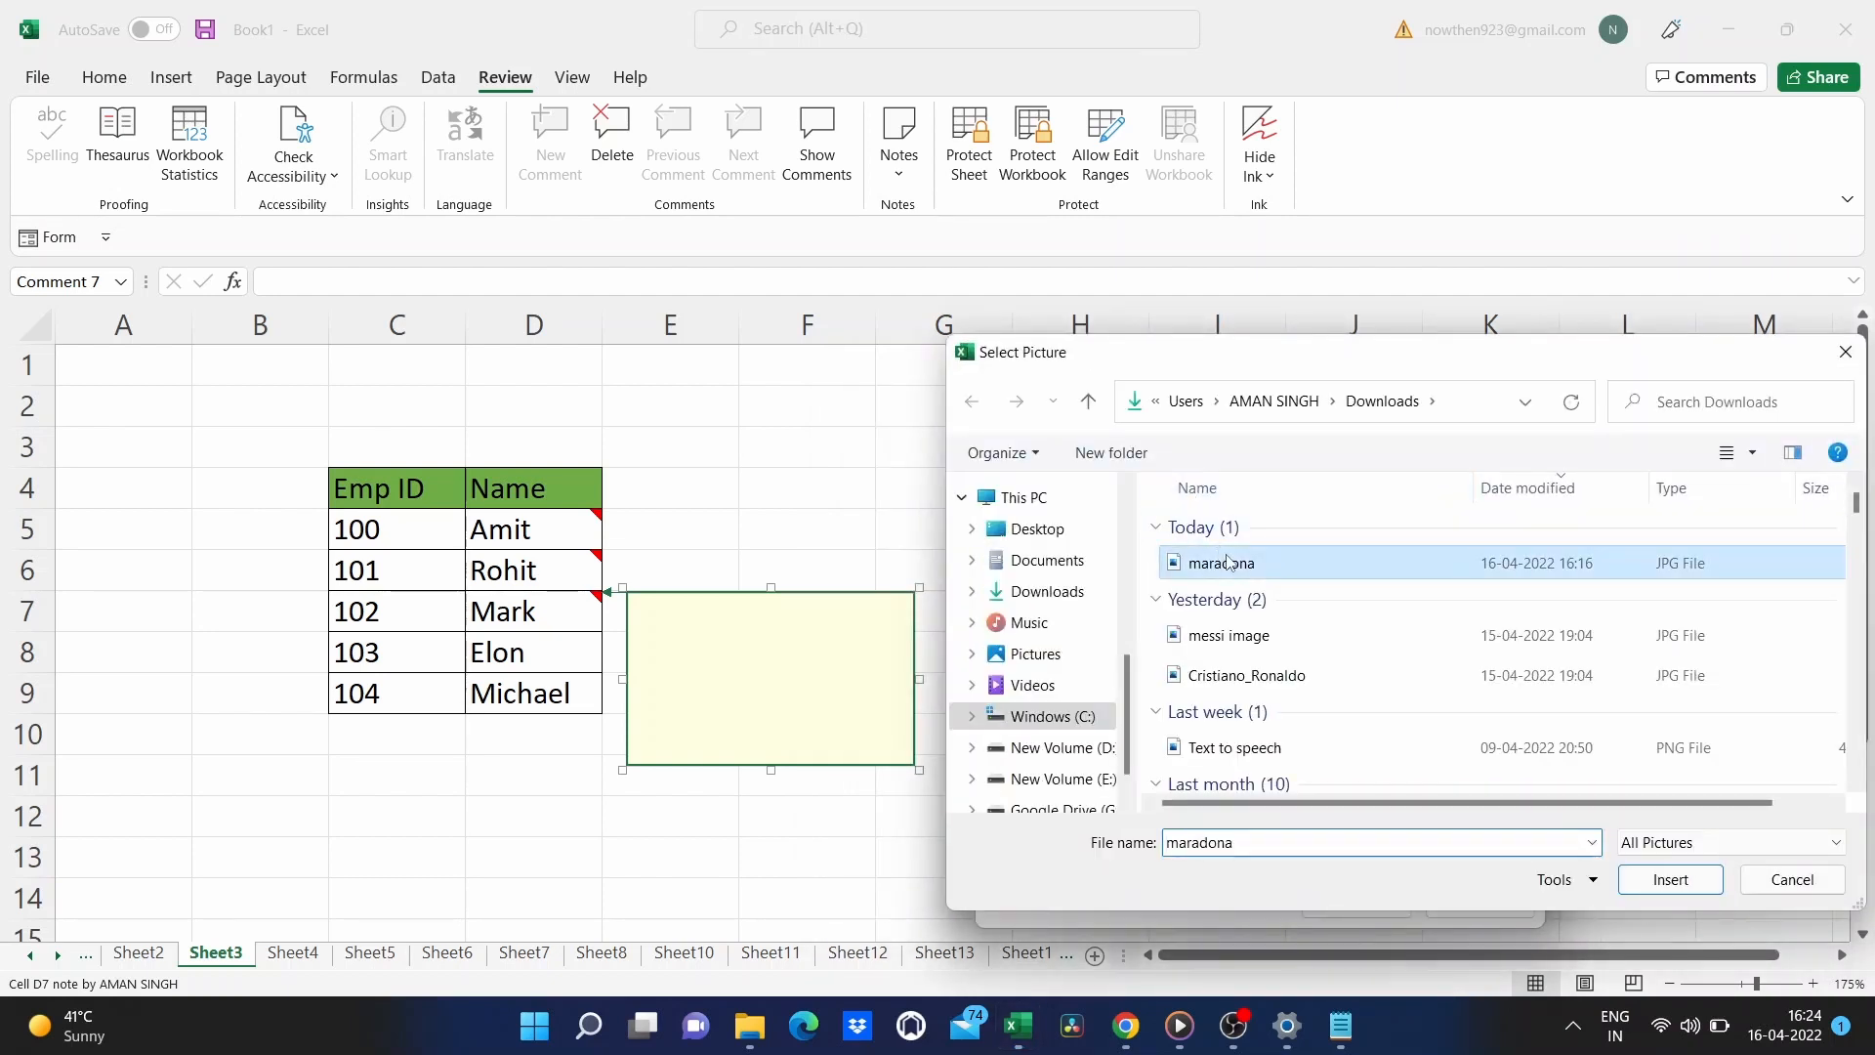
{"action": "left_click", "coordinate": [1670, 880]}
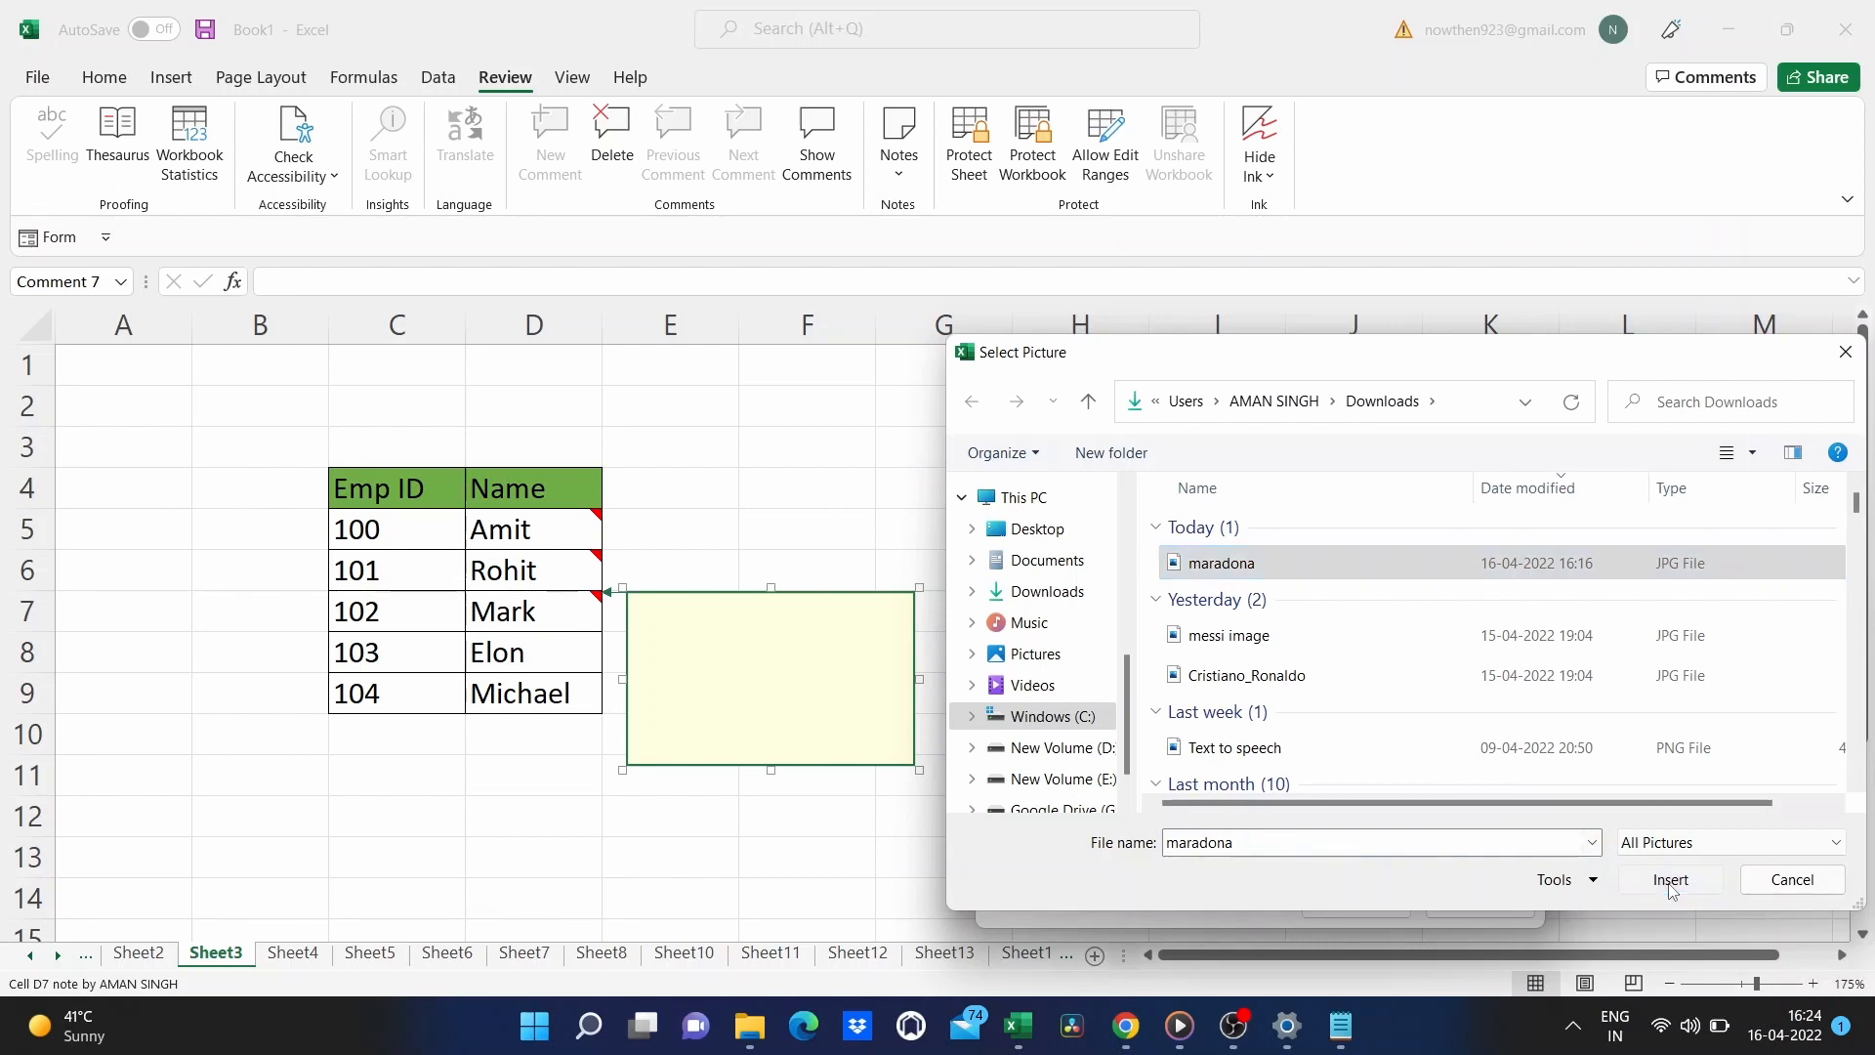
{"action": "left_click", "coordinate": [1357, 904]}
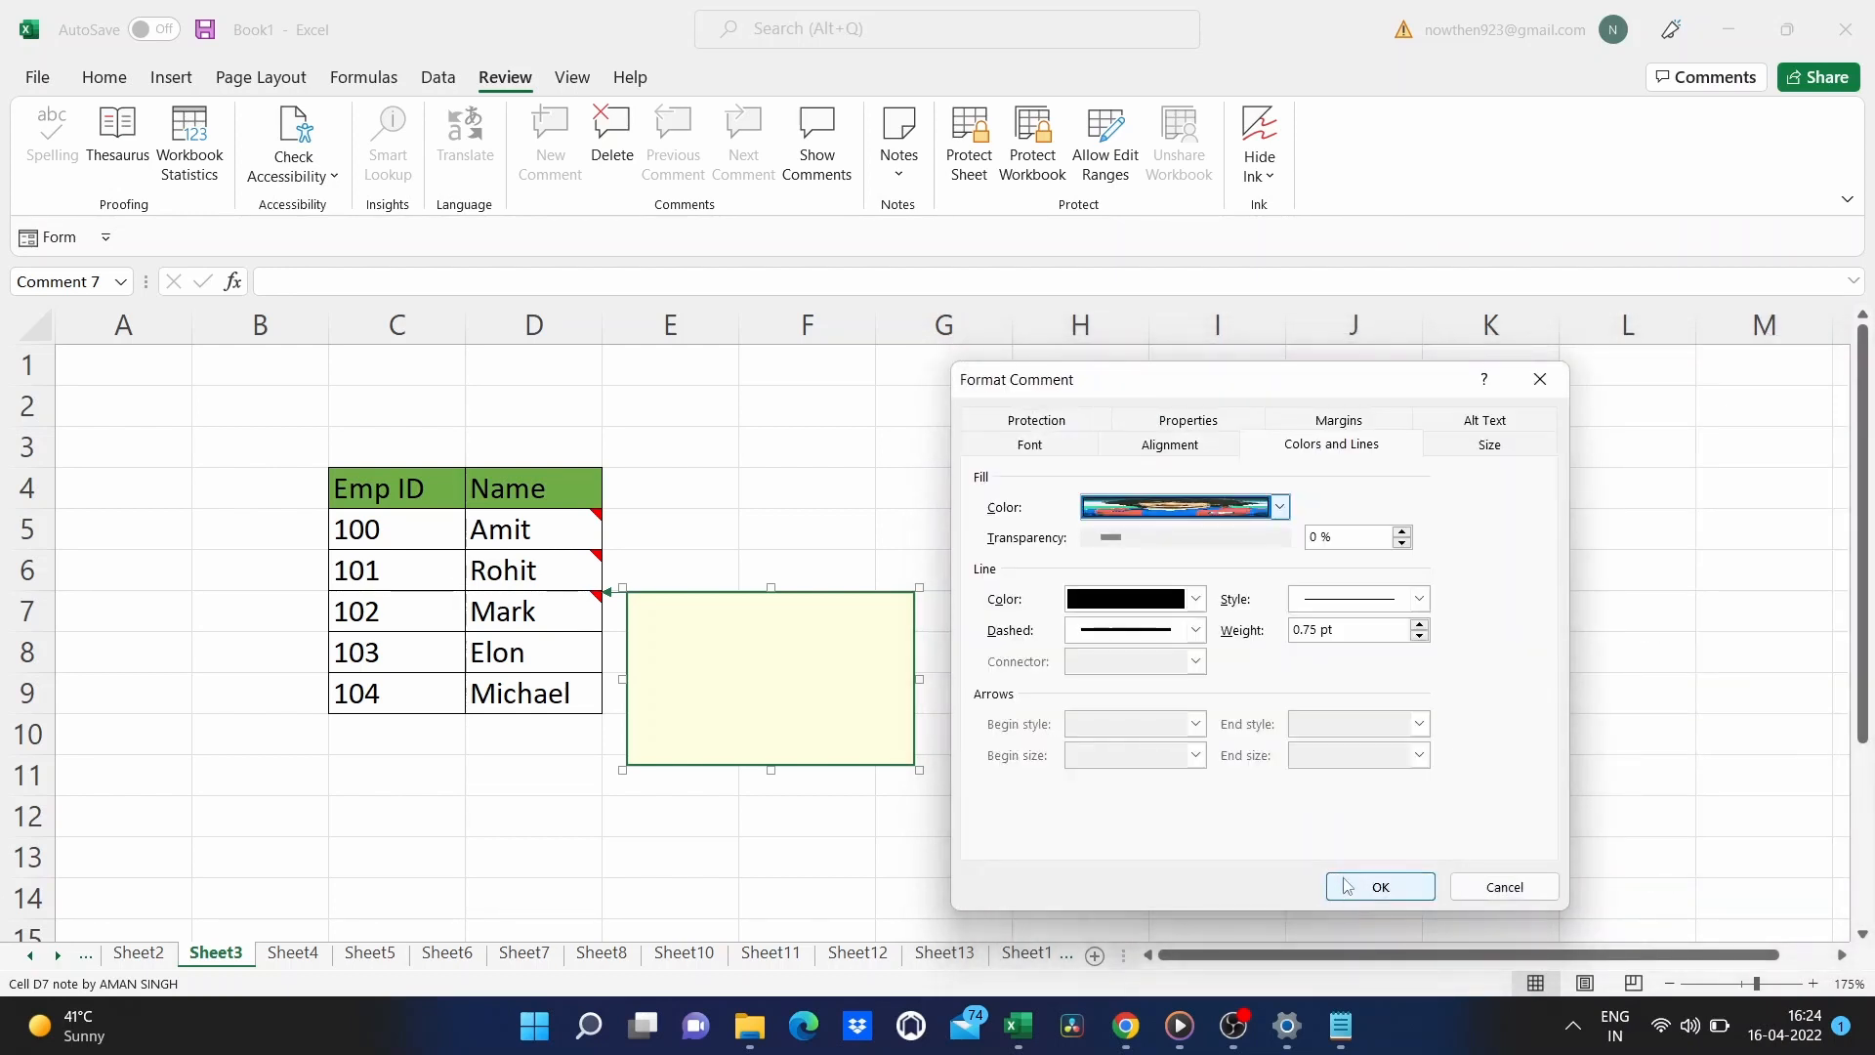
{"action": "left_click", "coordinate": [1376, 883]}
Shrink the D7 picture note to about one column wide and three rows tall, and preview it from its cell.
{"action": "left_click_drag", "start_coordinate": [916, 770], "coordinate": [763, 719]}
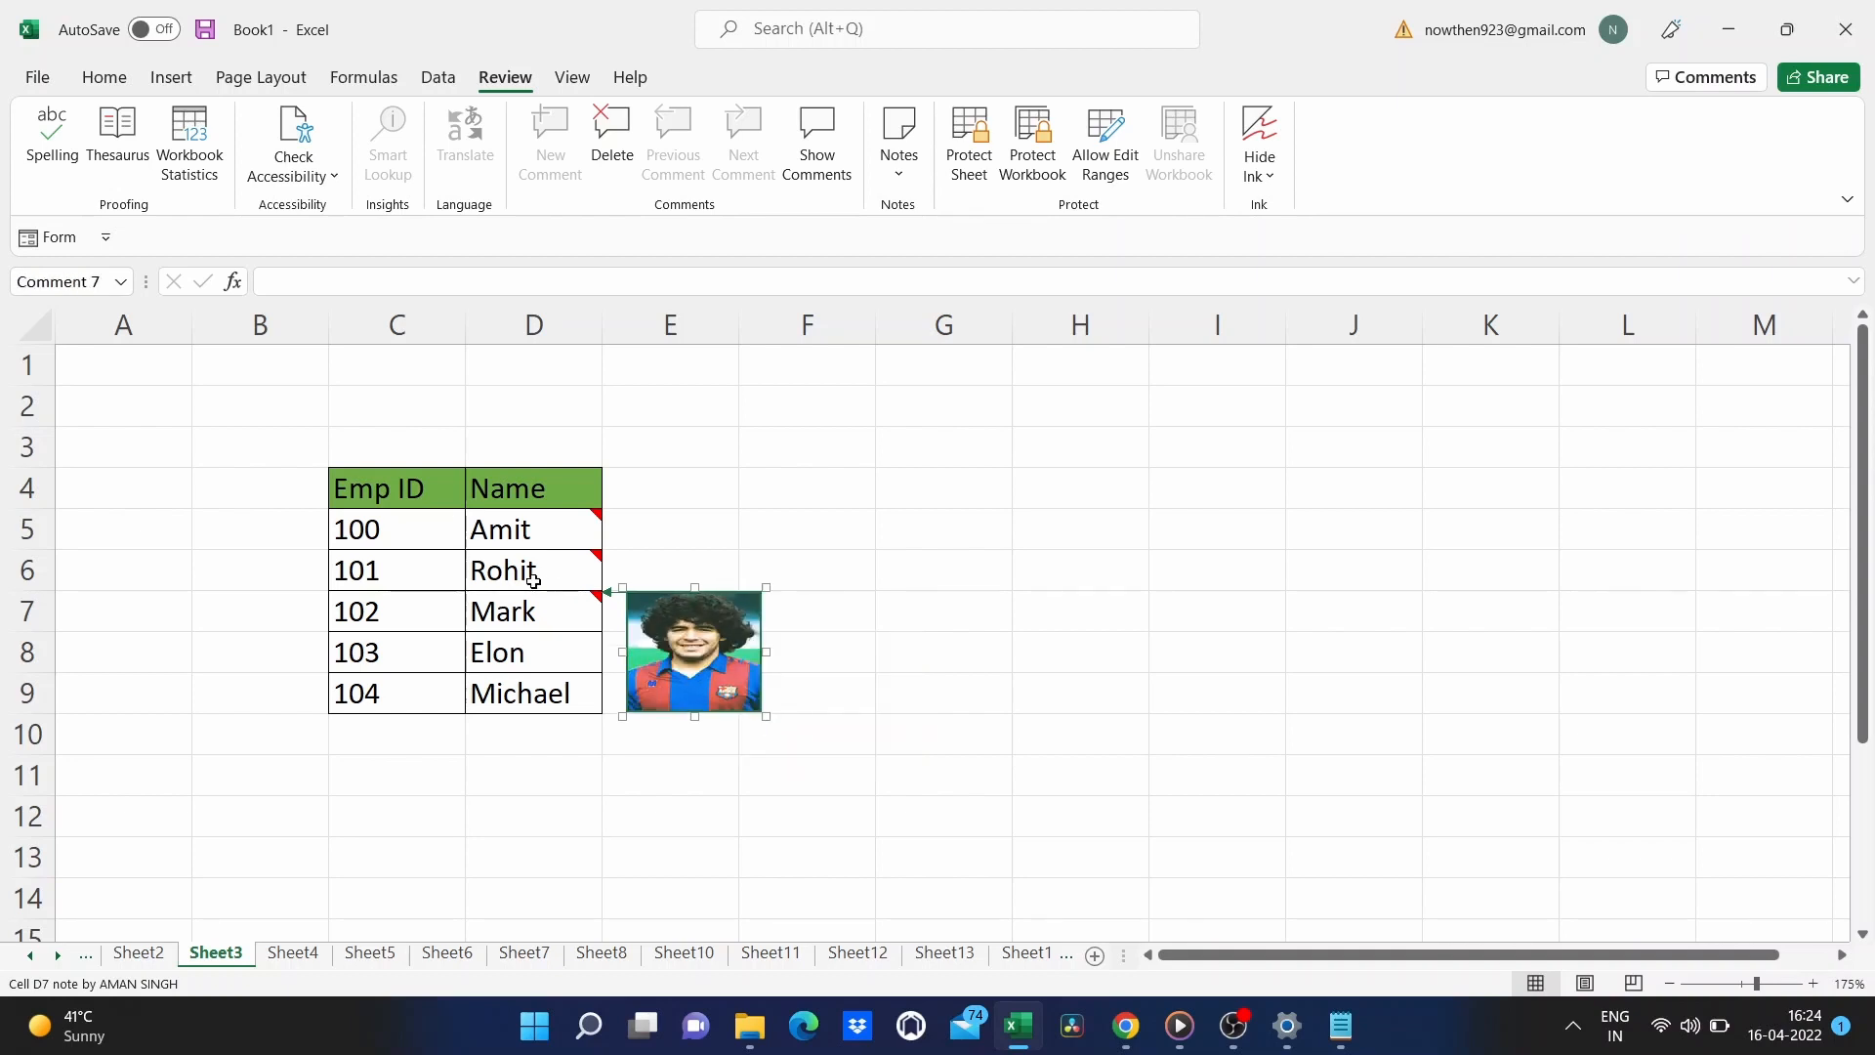
{"action": "left_click", "coordinate": [732, 516]}
{"action": "mouse_move", "coordinate": [537, 613]}
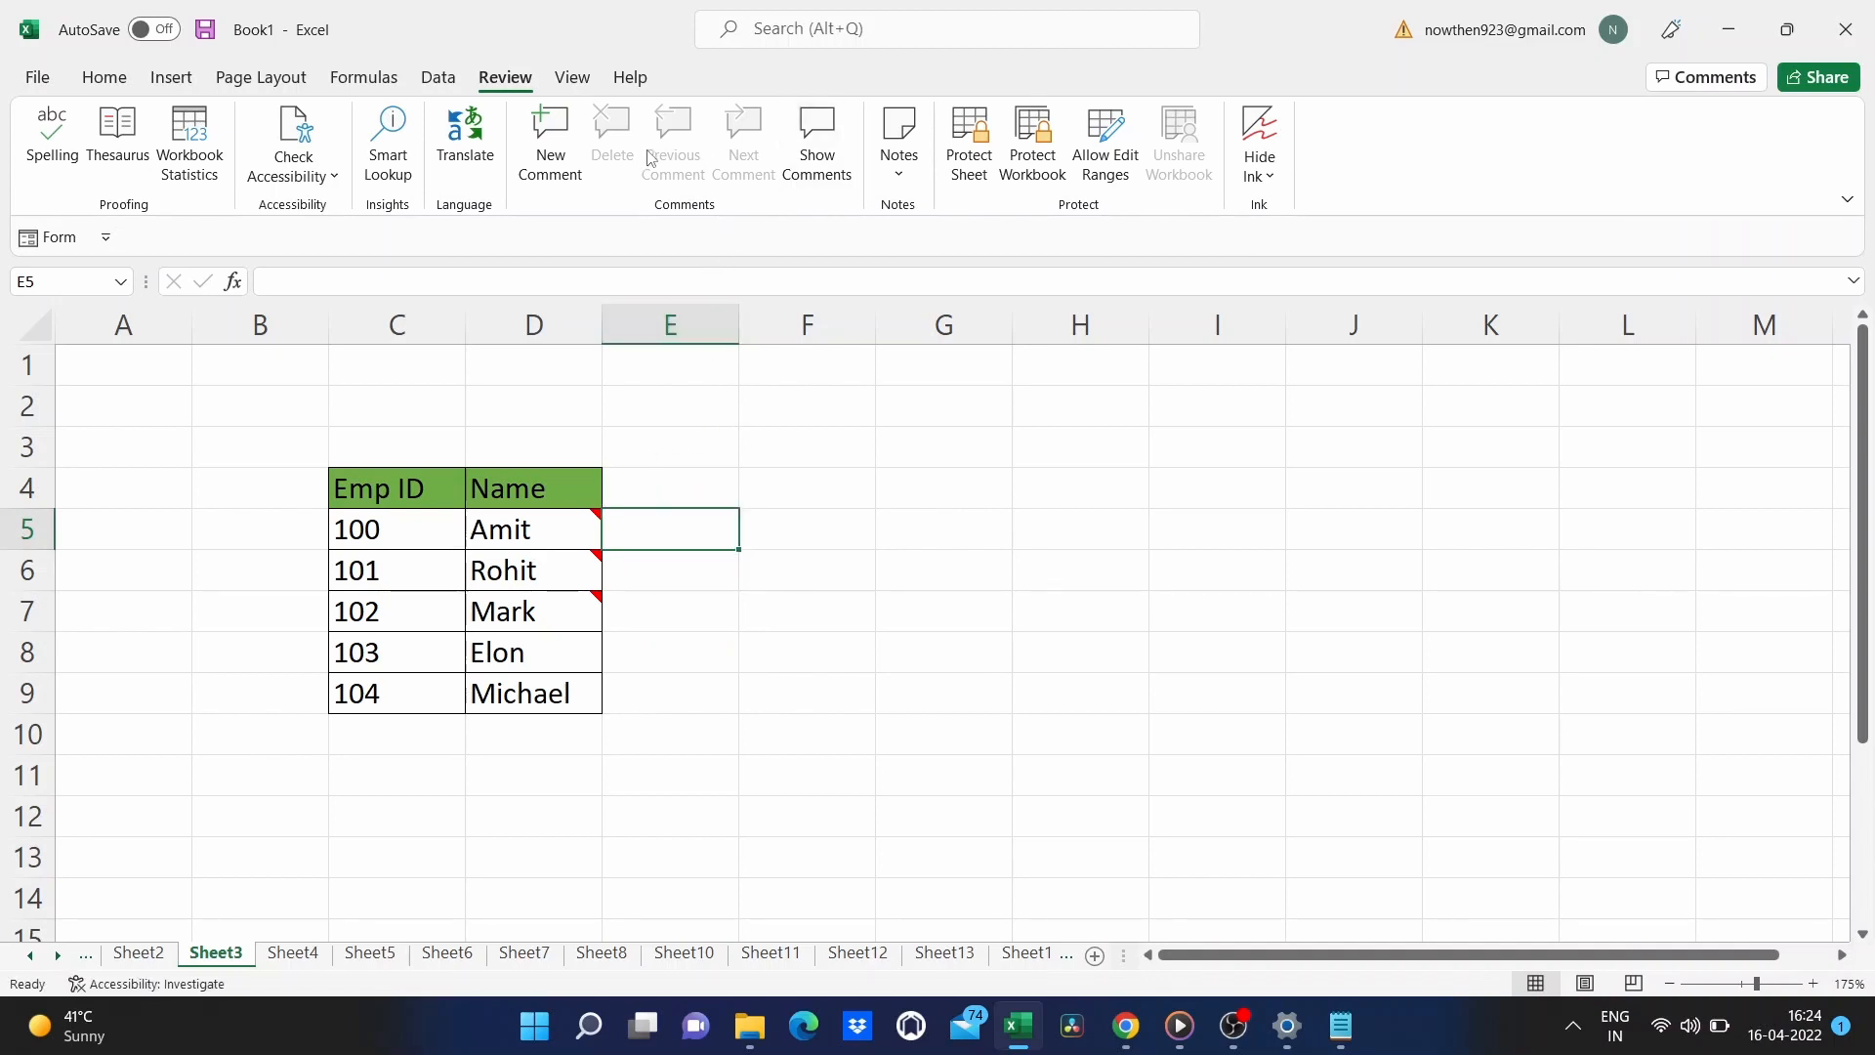
{"action": "left_click", "coordinate": [493, 534]}
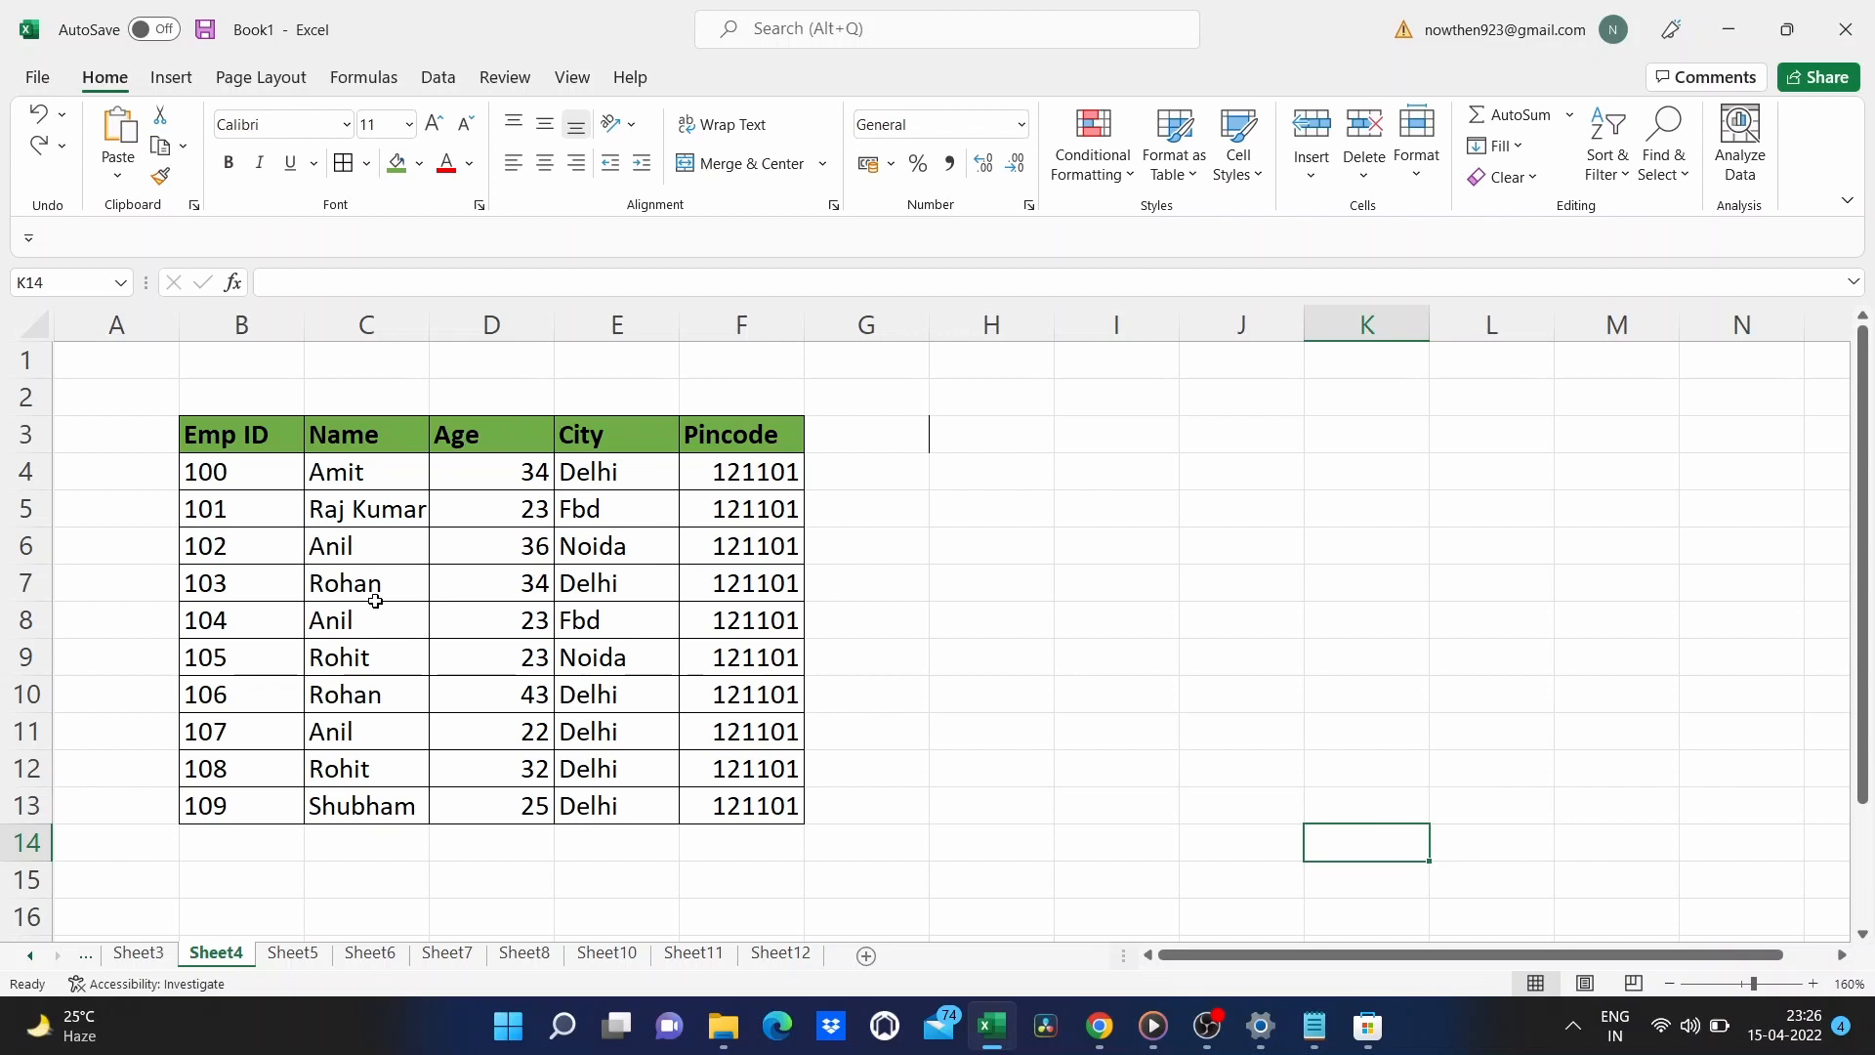
Review sample rows of the employee table on Sheet4 and the blank destination area on Sheet5.
{"action": "left_click_drag", "start_coordinate": [247, 472], "coordinate": [722, 472]}
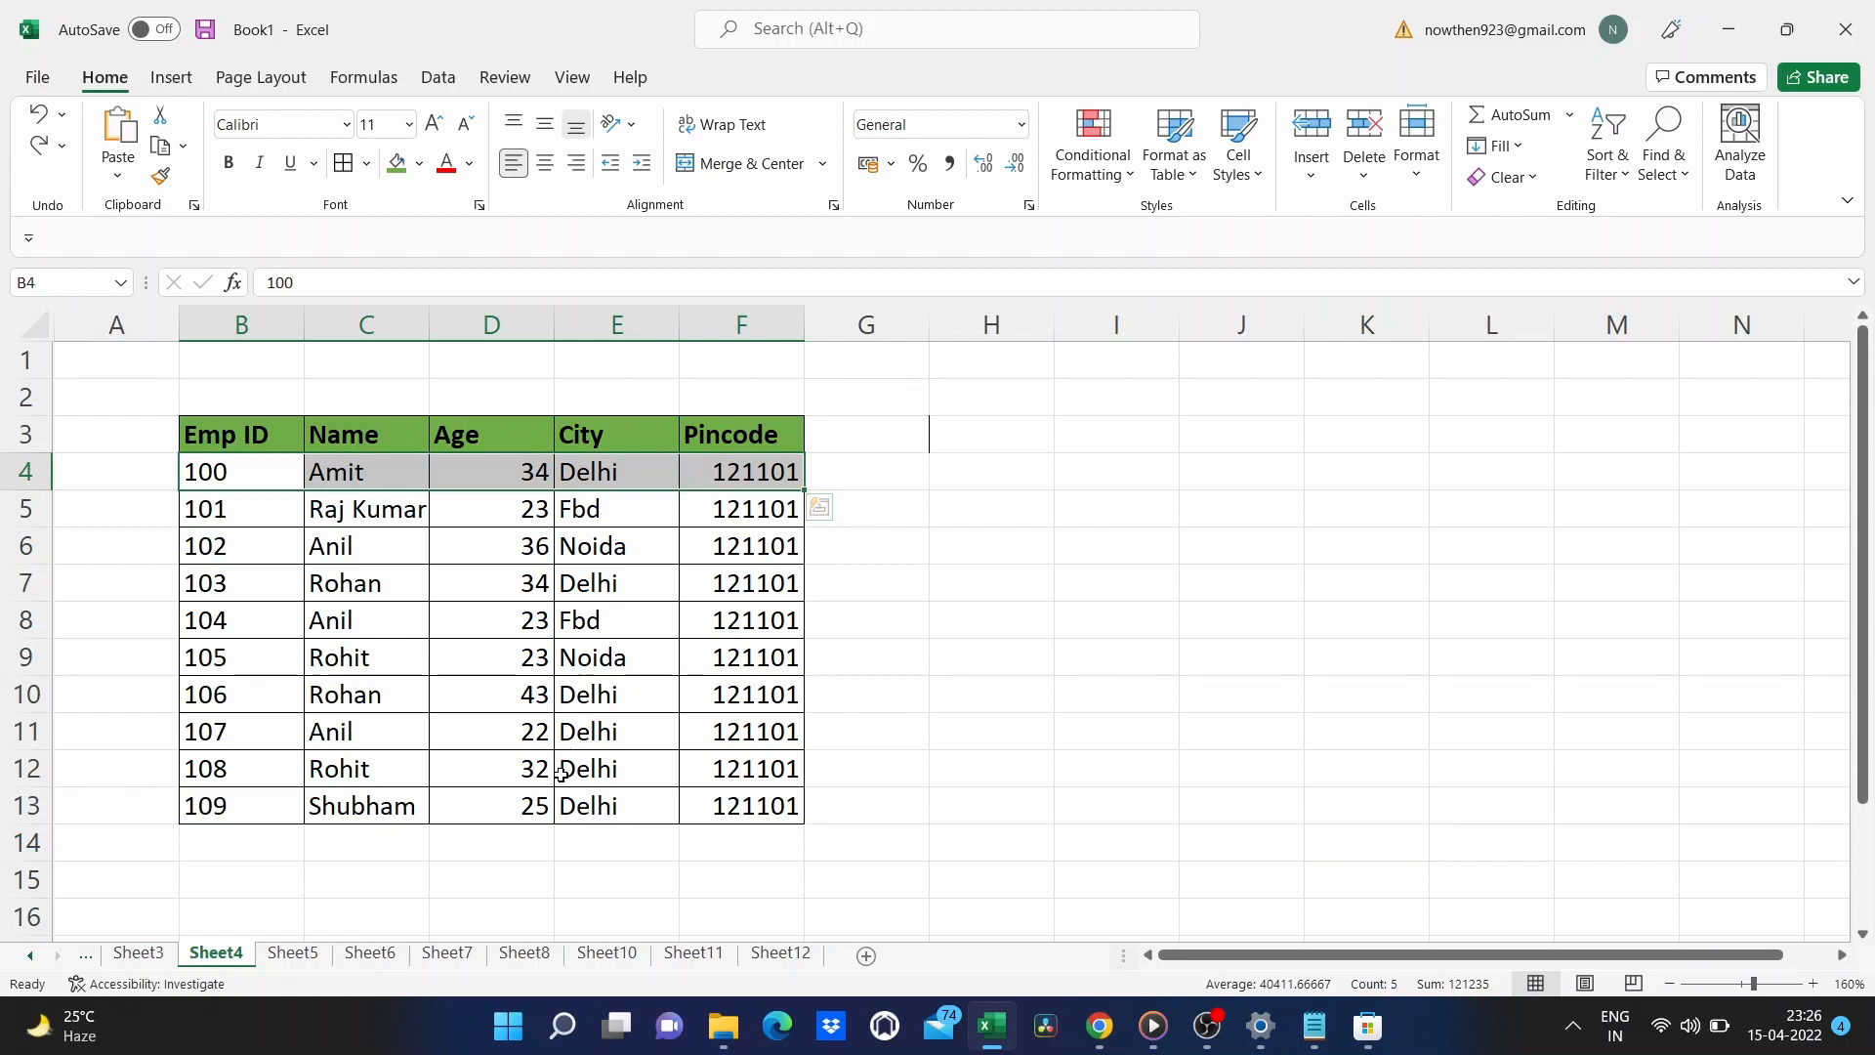
{"action": "left_click_drag", "start_coordinate": [240, 664], "coordinate": [743, 659]}
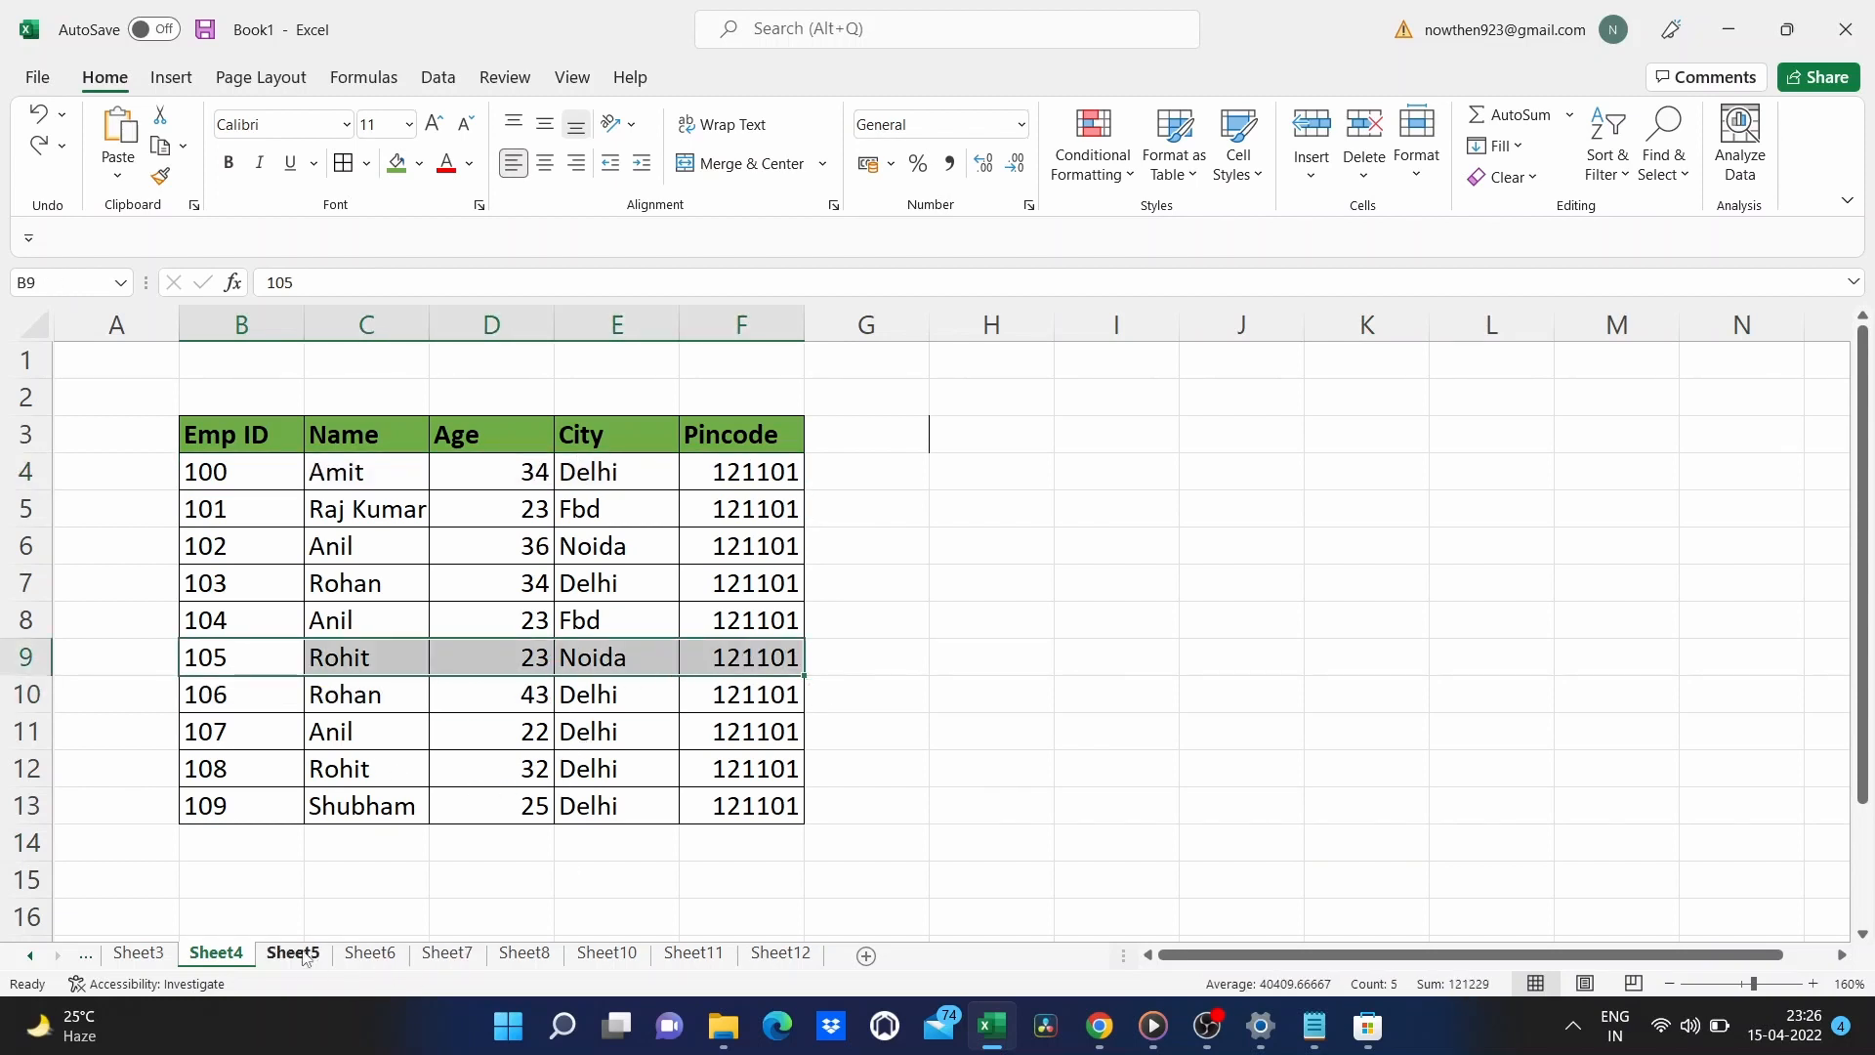
{"action": "left_click", "coordinate": [306, 957]}
{"action": "left_click_drag", "start_coordinate": [355, 573], "coordinate": [761, 536]}
{"action": "left_click", "coordinate": [223, 956]}
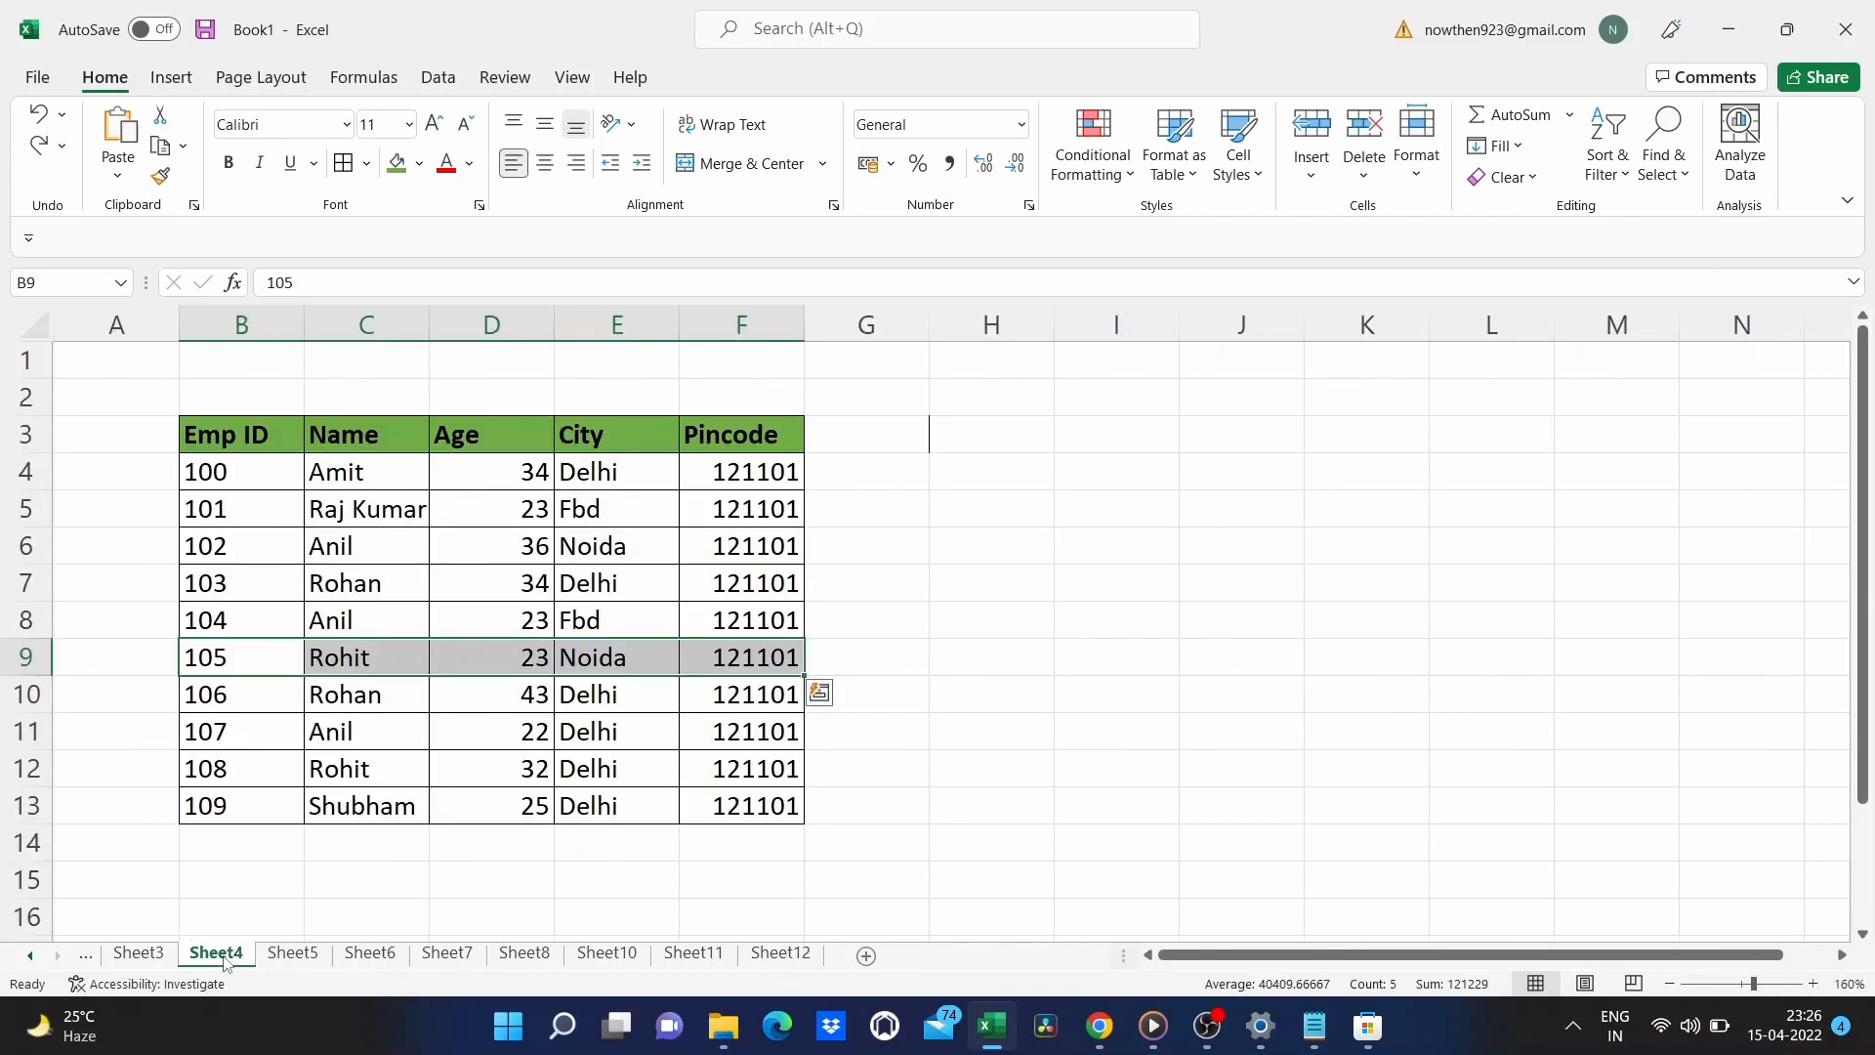
{"action": "left_click_drag", "start_coordinate": [261, 742], "coordinate": [732, 730]}
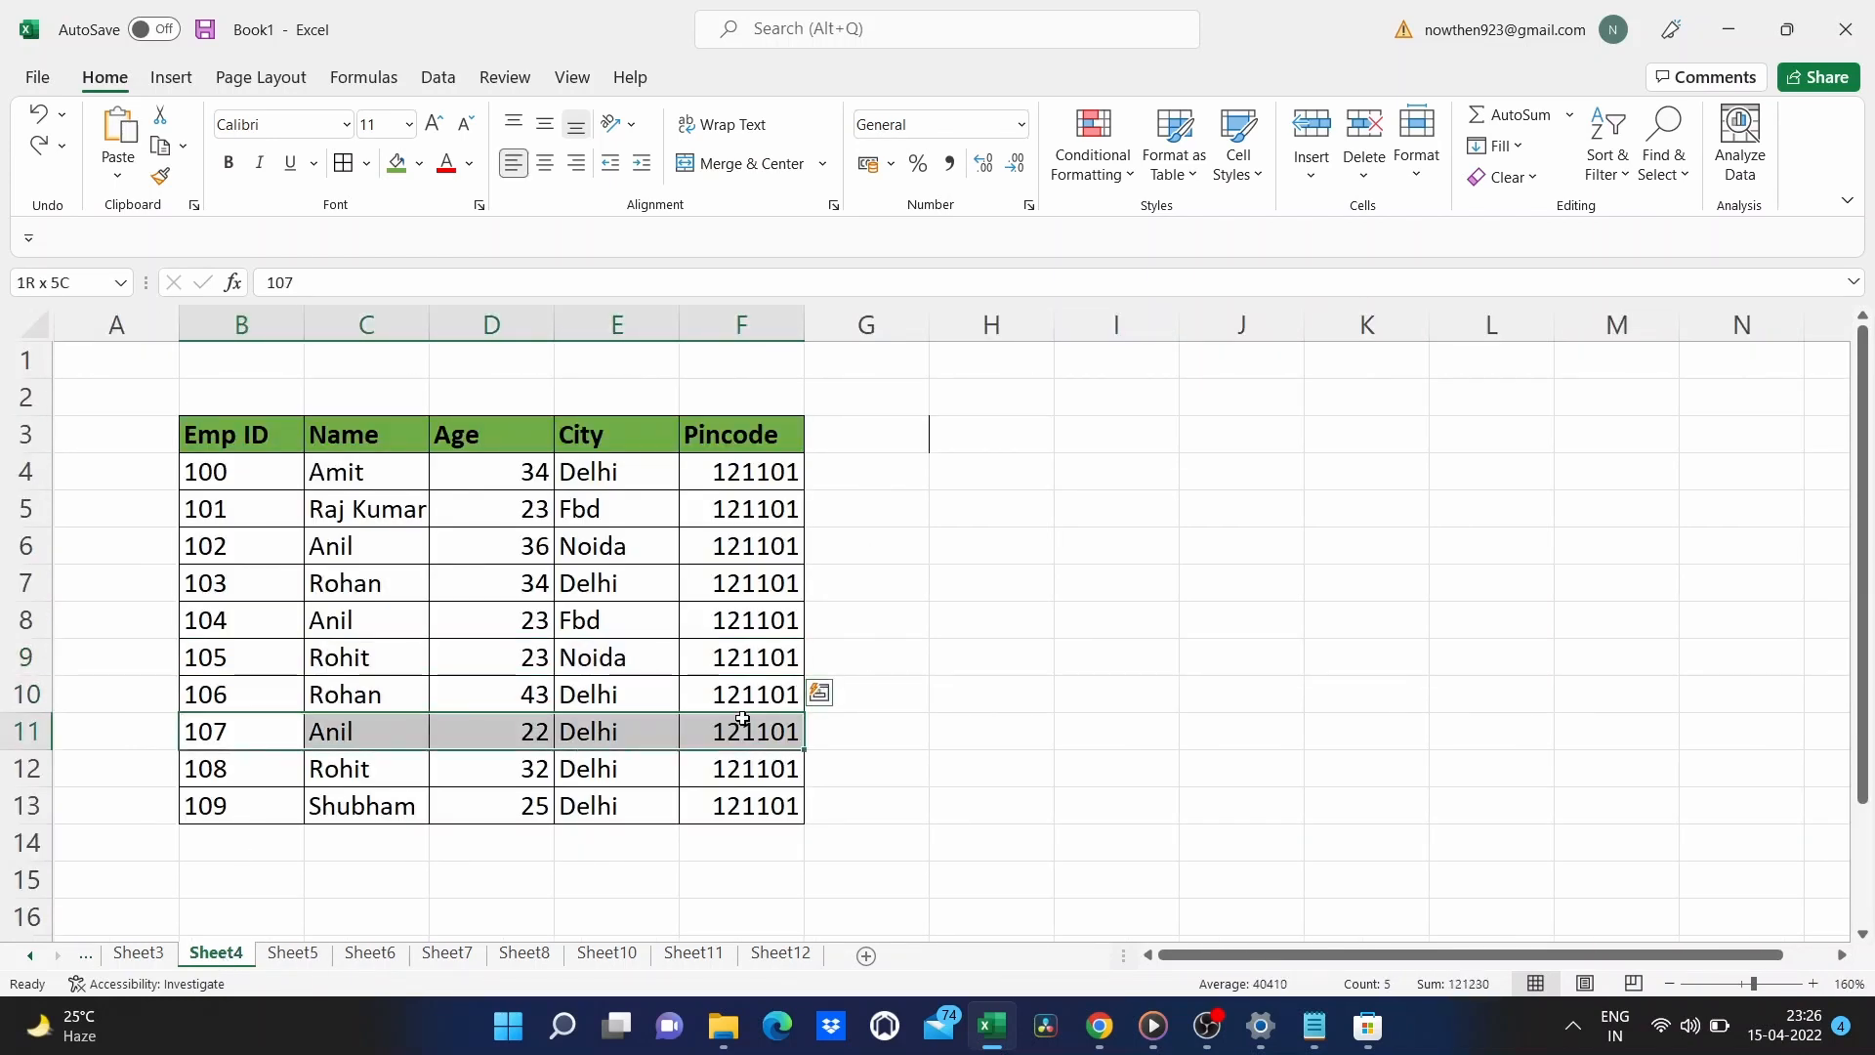
{"action": "left_click", "coordinate": [296, 957]}
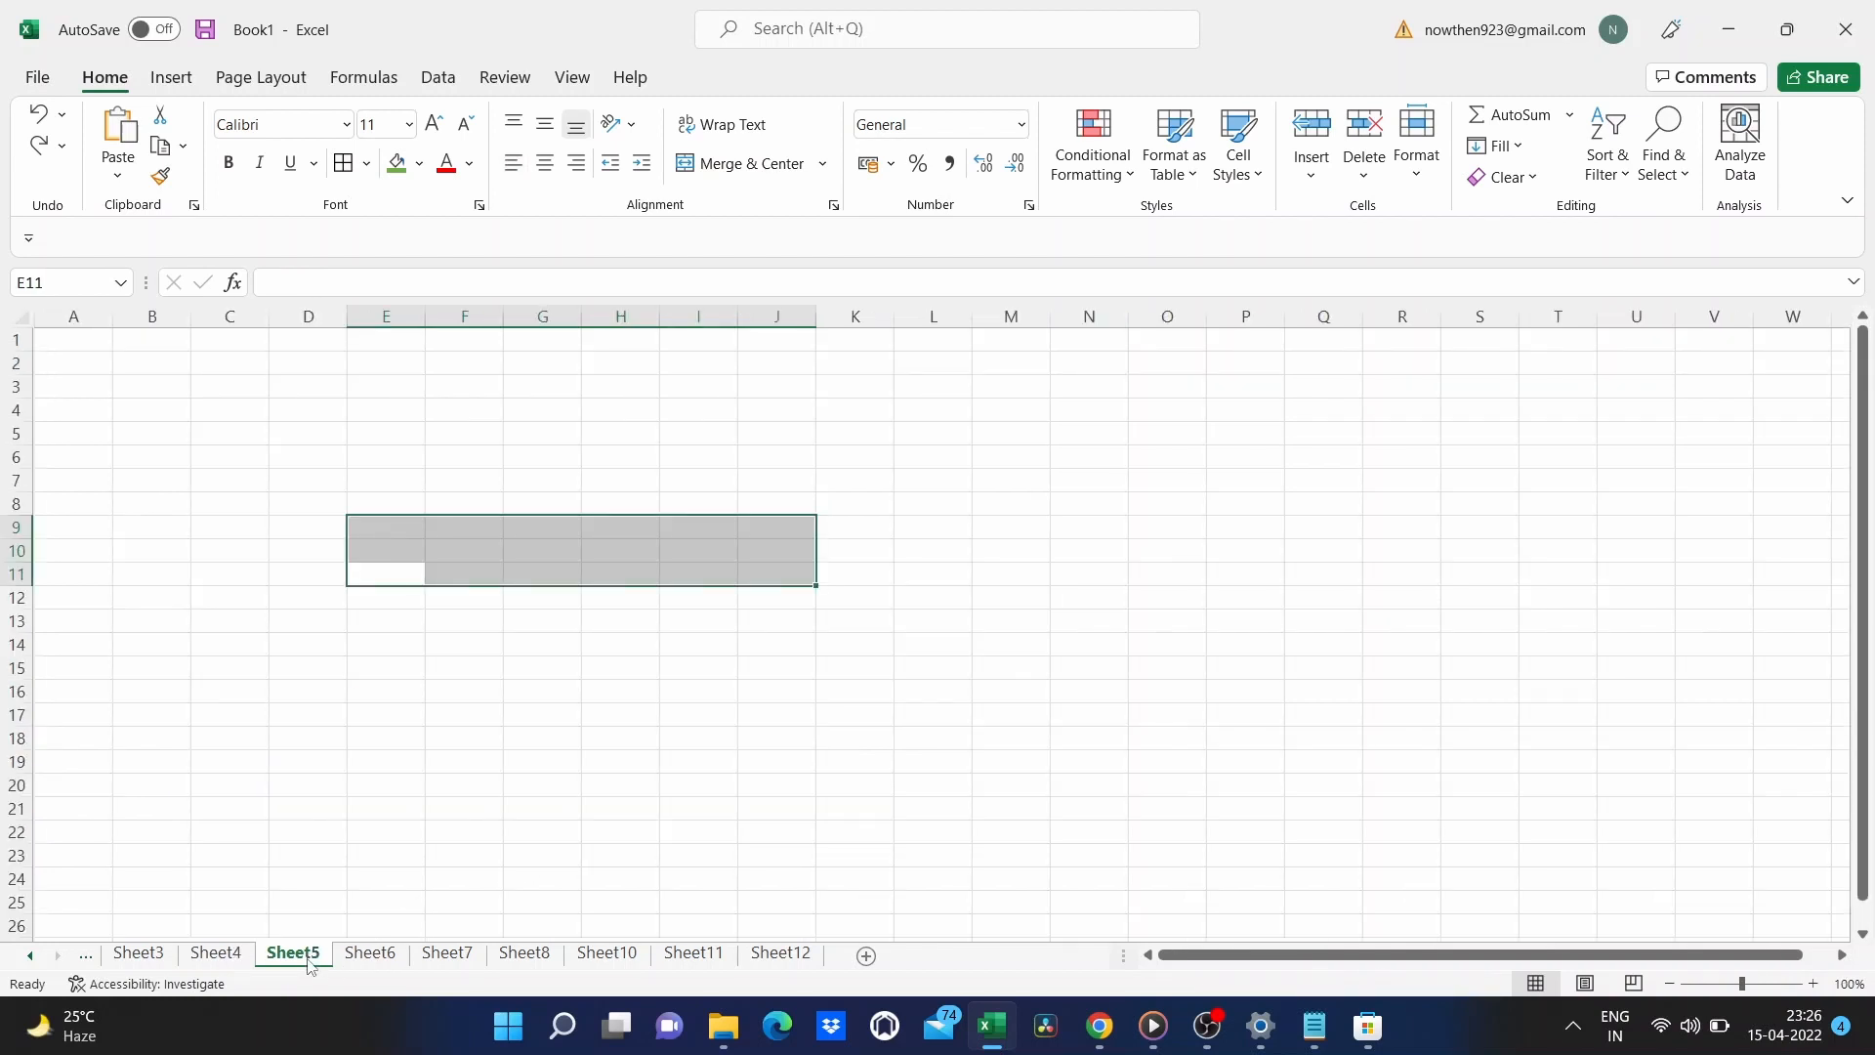
{"action": "left_click", "coordinate": [233, 959]}
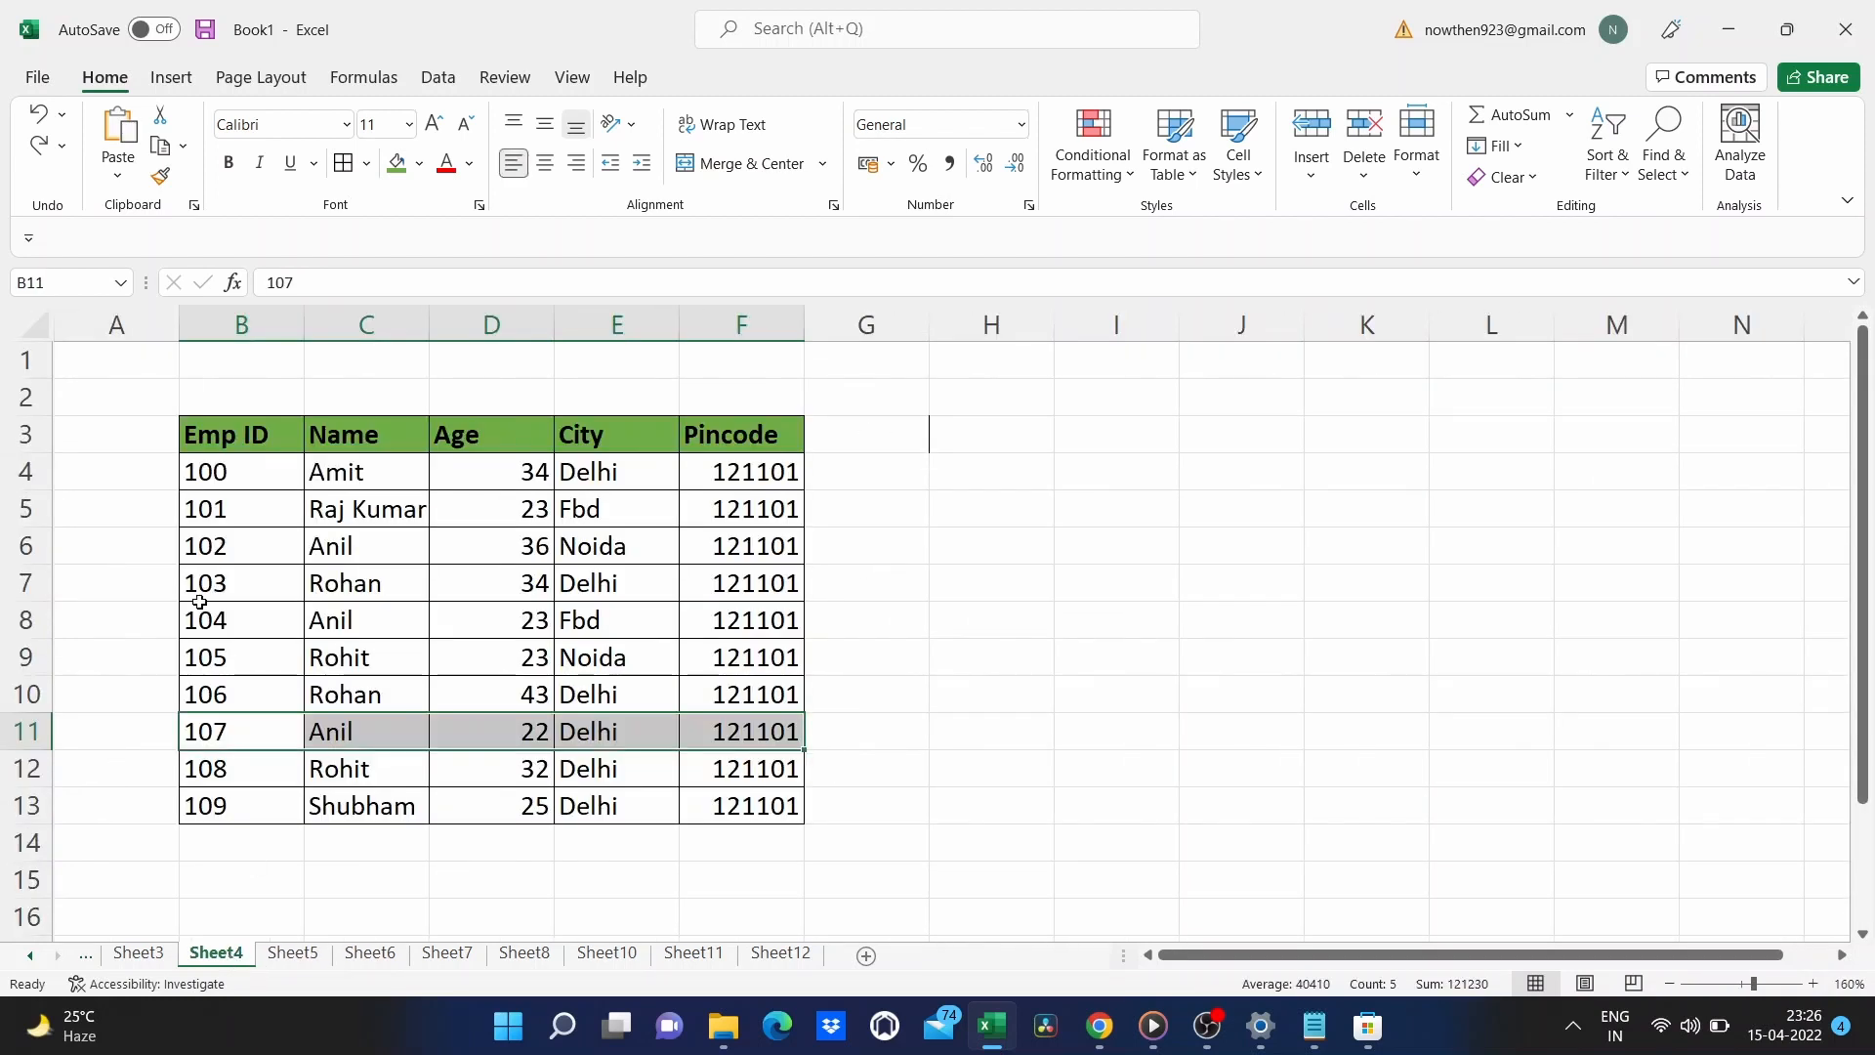
{"action": "left_click", "coordinate": [992, 590]}
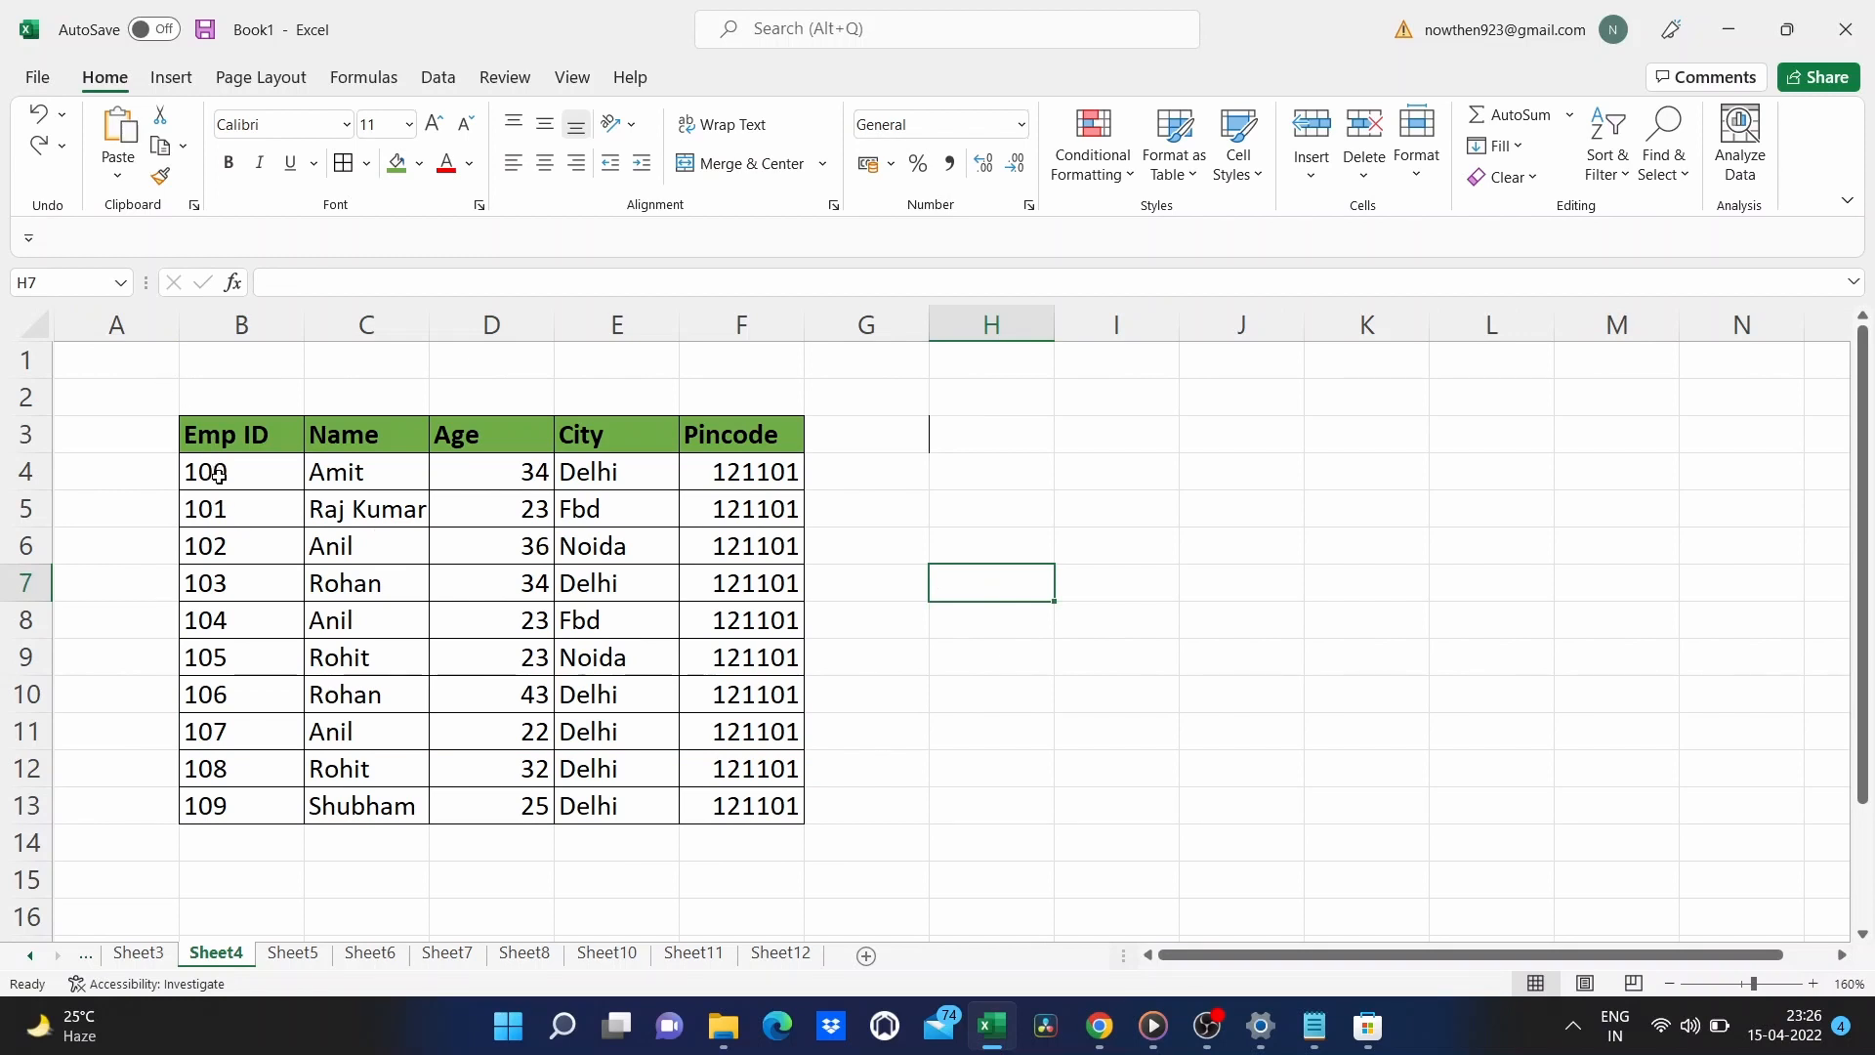
Empty the Office clipboard and collect the Sheet4 rows B5:F5, B8:F8 and B10:F10 in it as separate copies.
{"action": "left_click", "coordinate": [193, 205]}
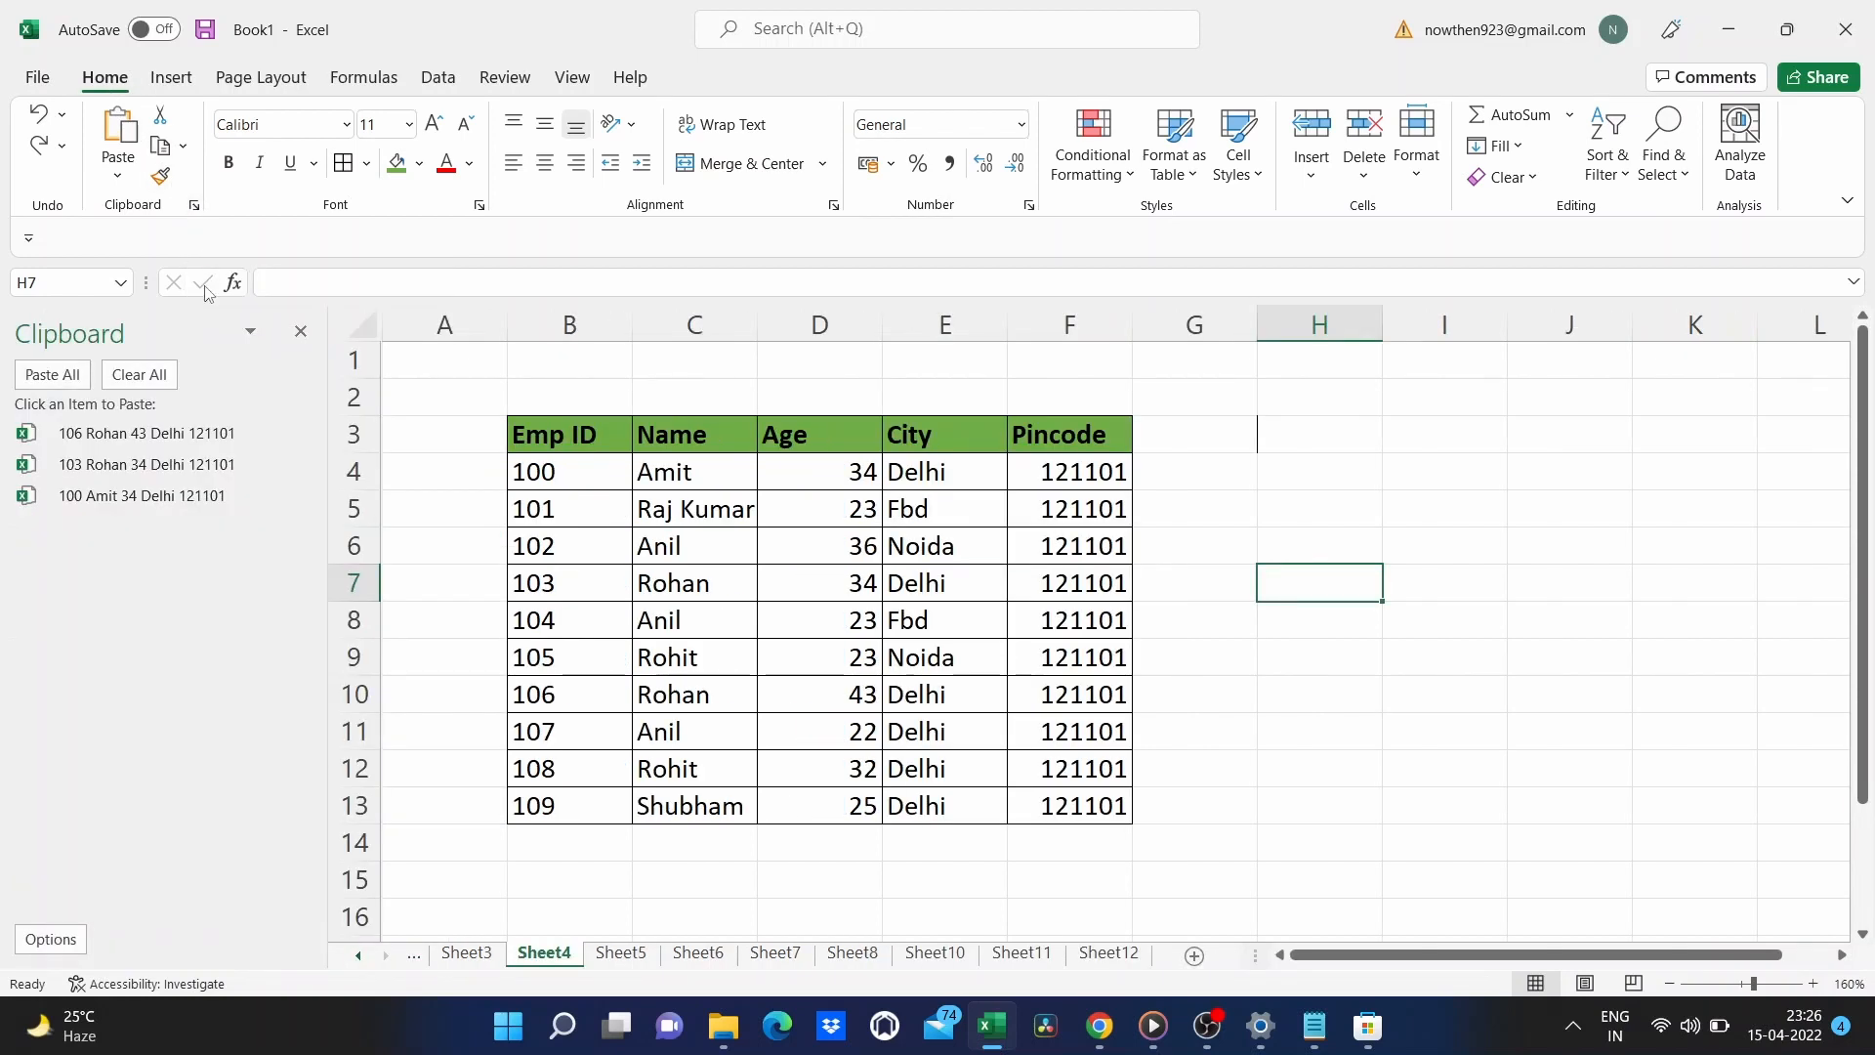
{"action": "left_click", "coordinate": [152, 373]}
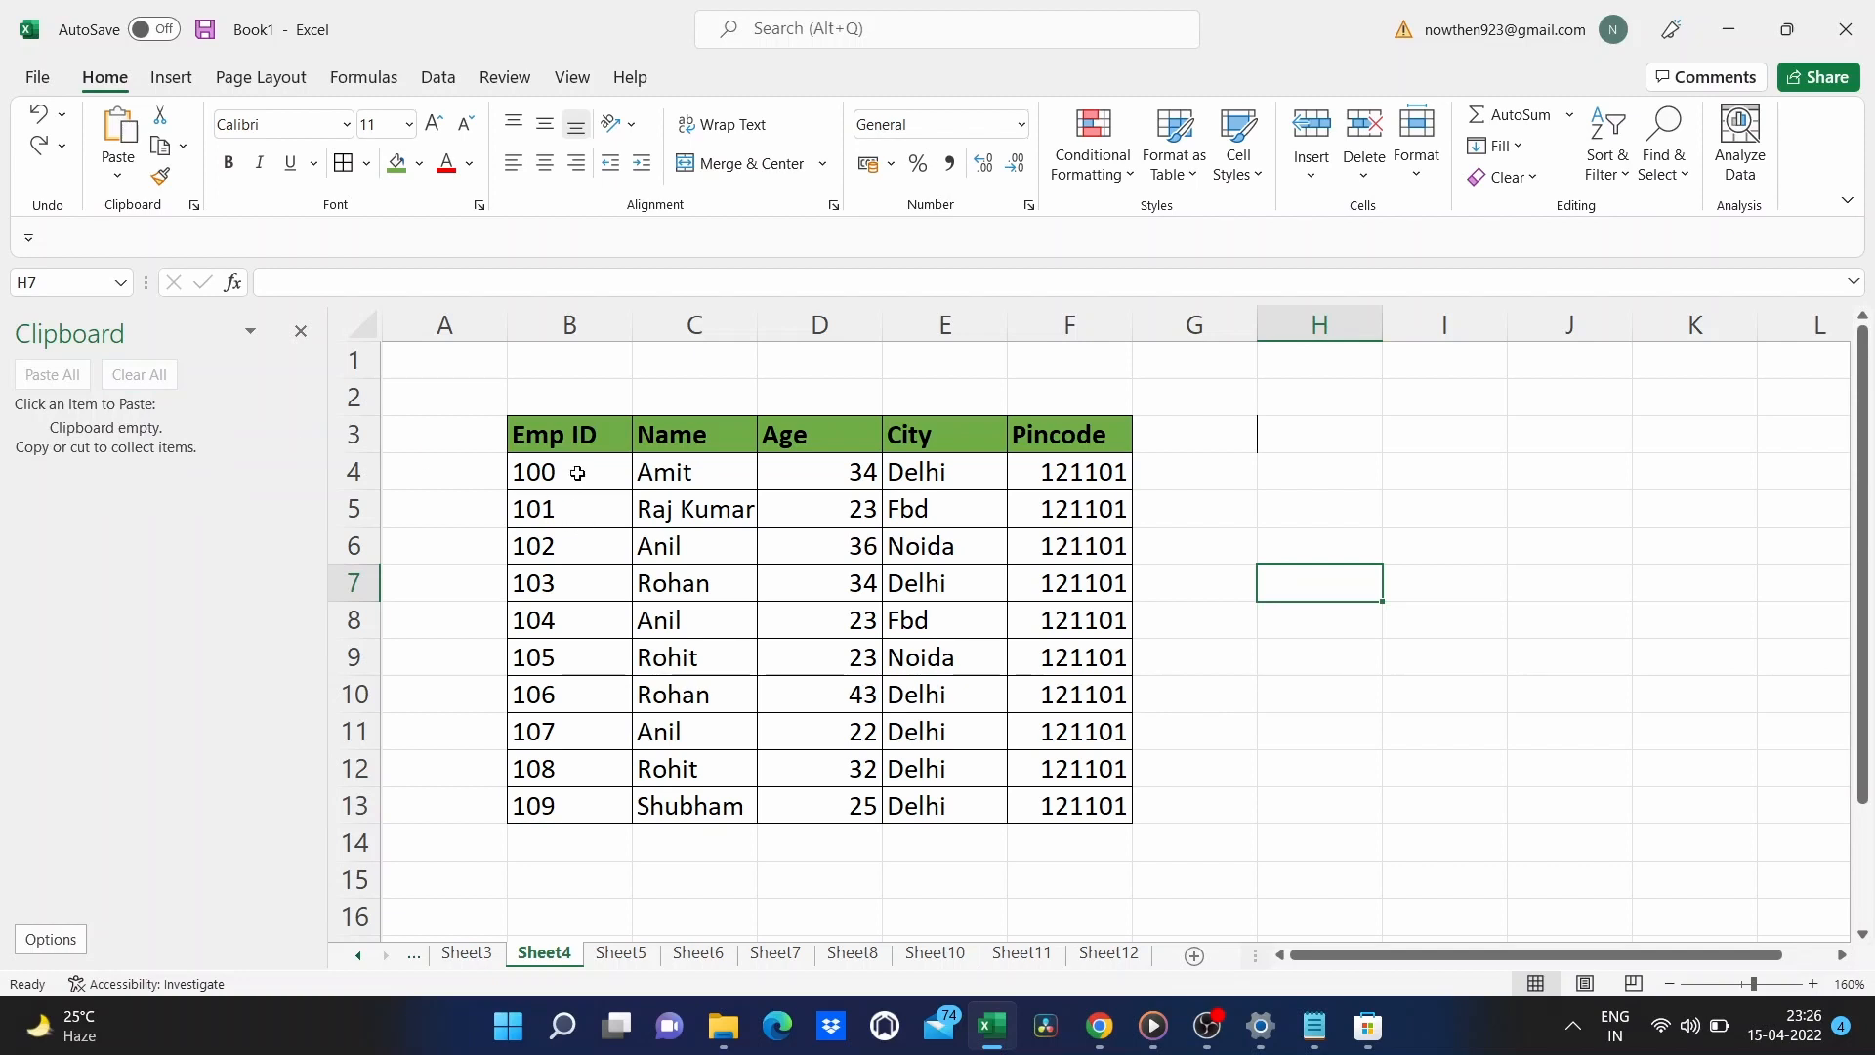
{"action": "left_click_drag", "start_coordinate": [555, 507], "coordinate": [1090, 505]}
{"action": "key", "text": "ctrl+c"}
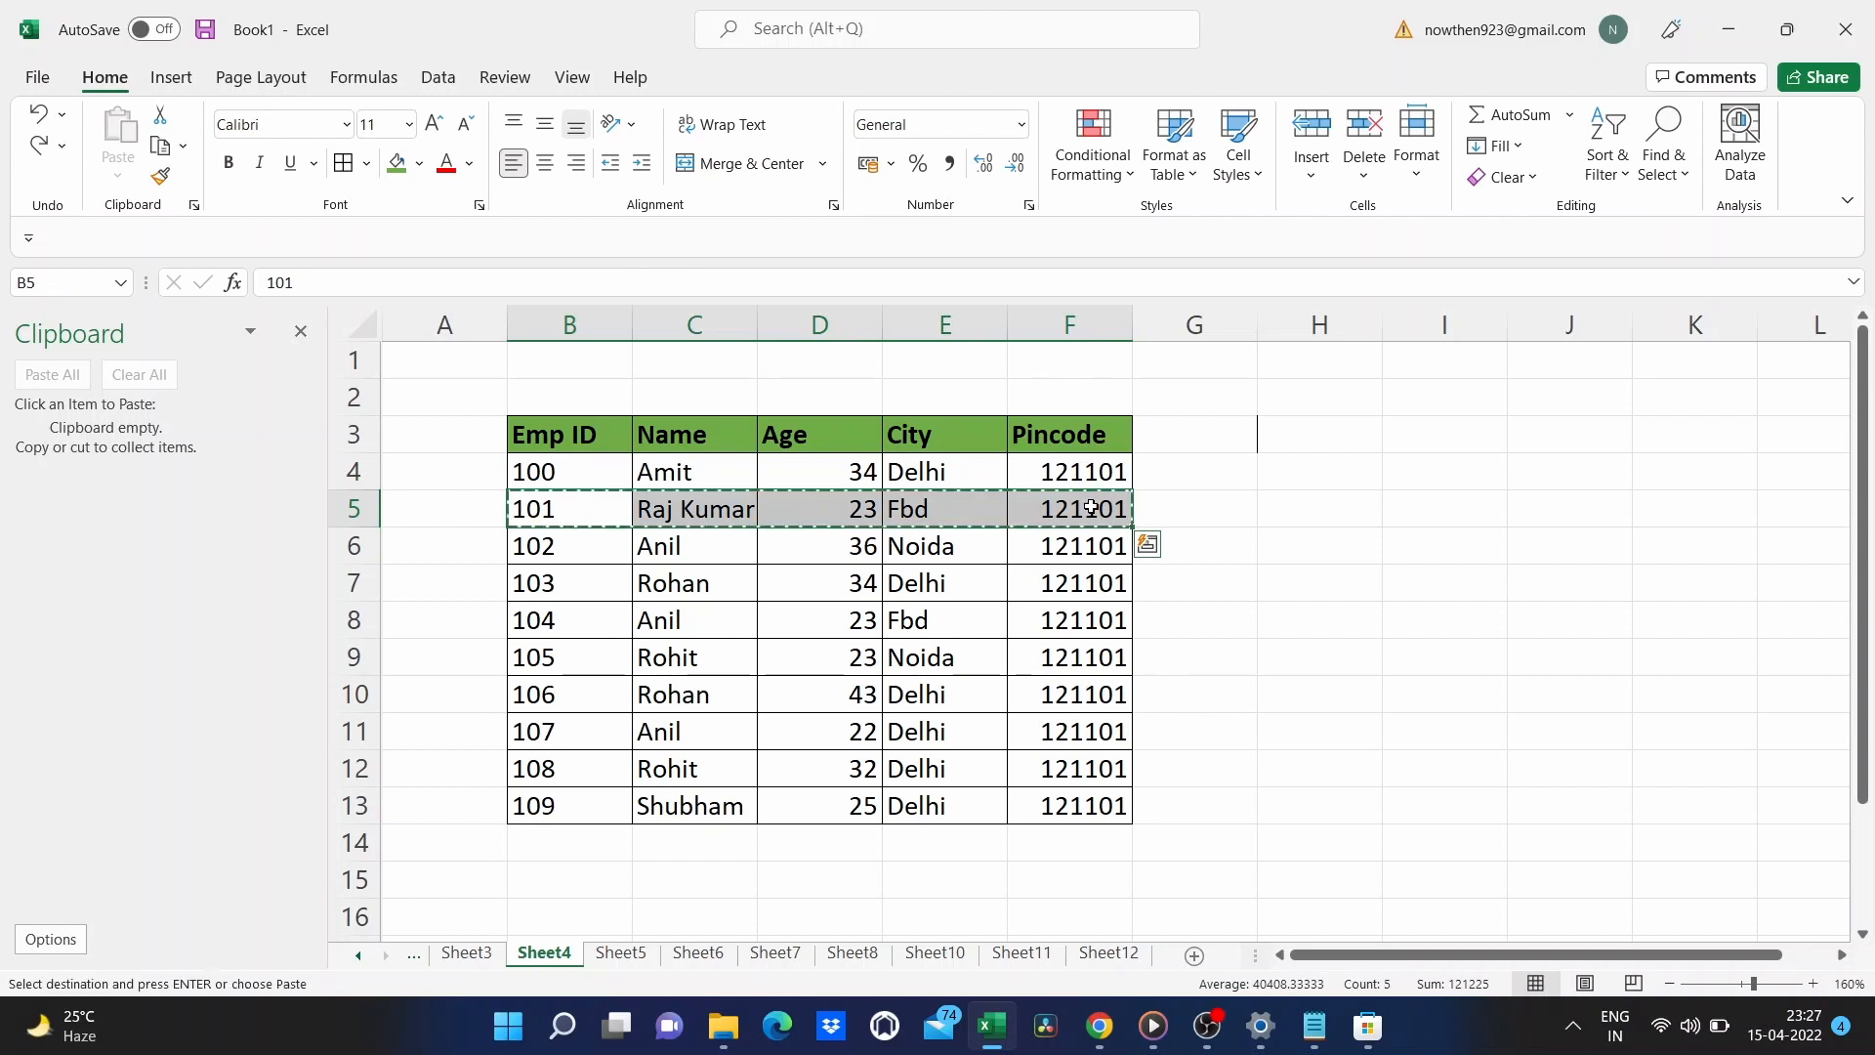
{"action": "left_click_drag", "start_coordinate": [579, 629], "coordinate": [1086, 633]}
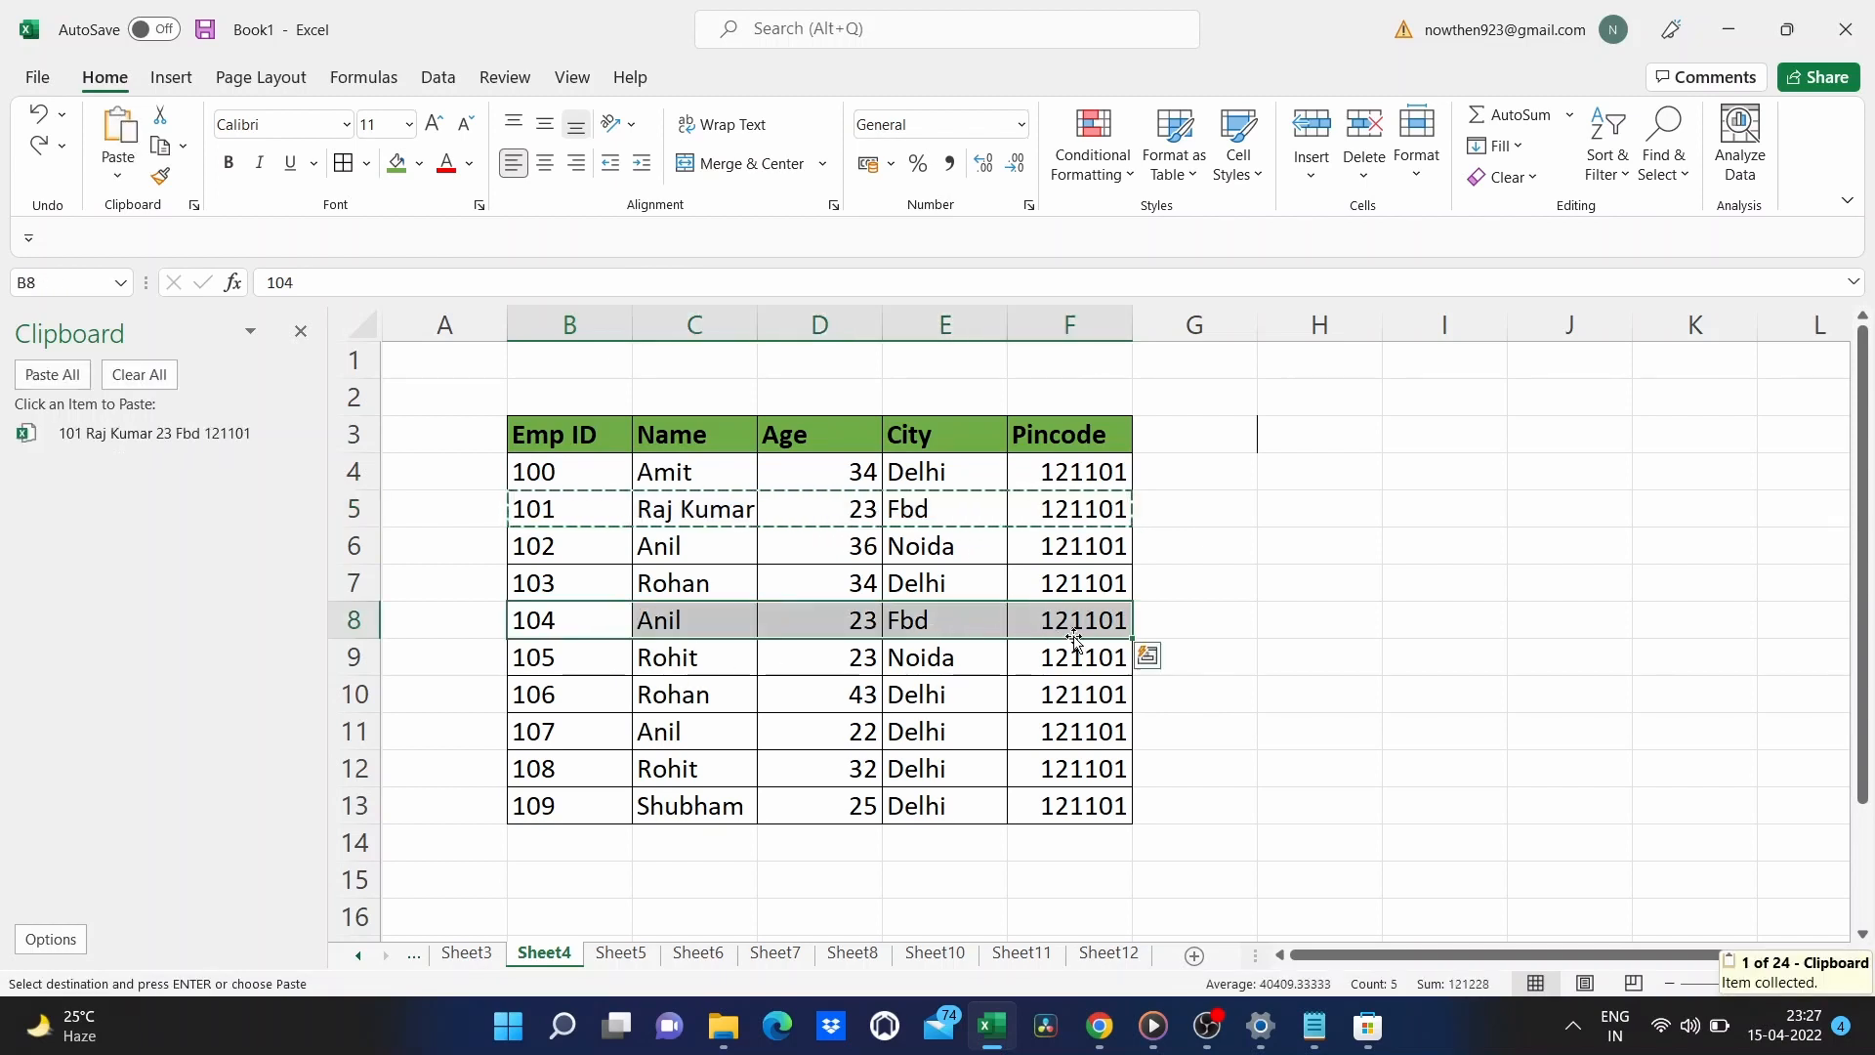
{"action": "key", "text": "ctrl+c"}
{"action": "left_click_drag", "start_coordinate": [547, 695], "coordinate": [1106, 705]}
{"action": "key", "text": "ctrl+c"}
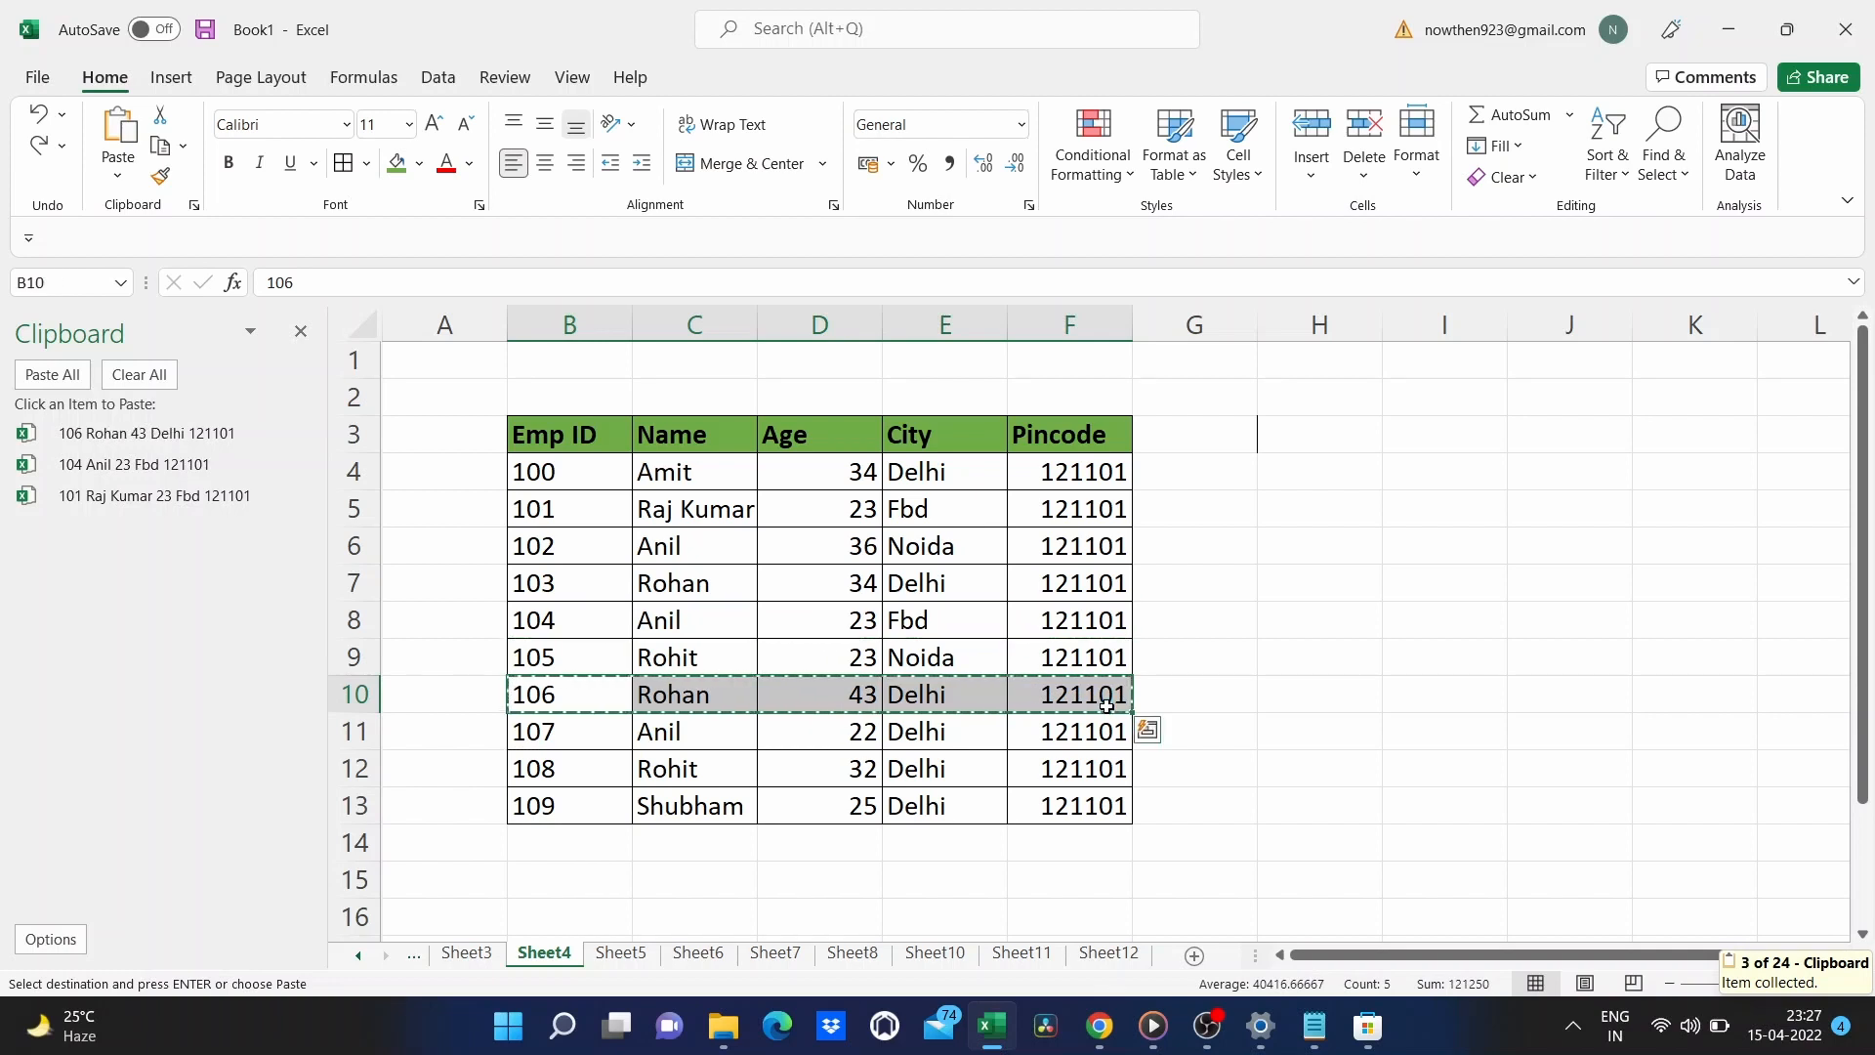
Paste all collected clipboard rows together on Sheet5, starting at cell C8.
{"action": "left_click", "coordinate": [643, 962]}
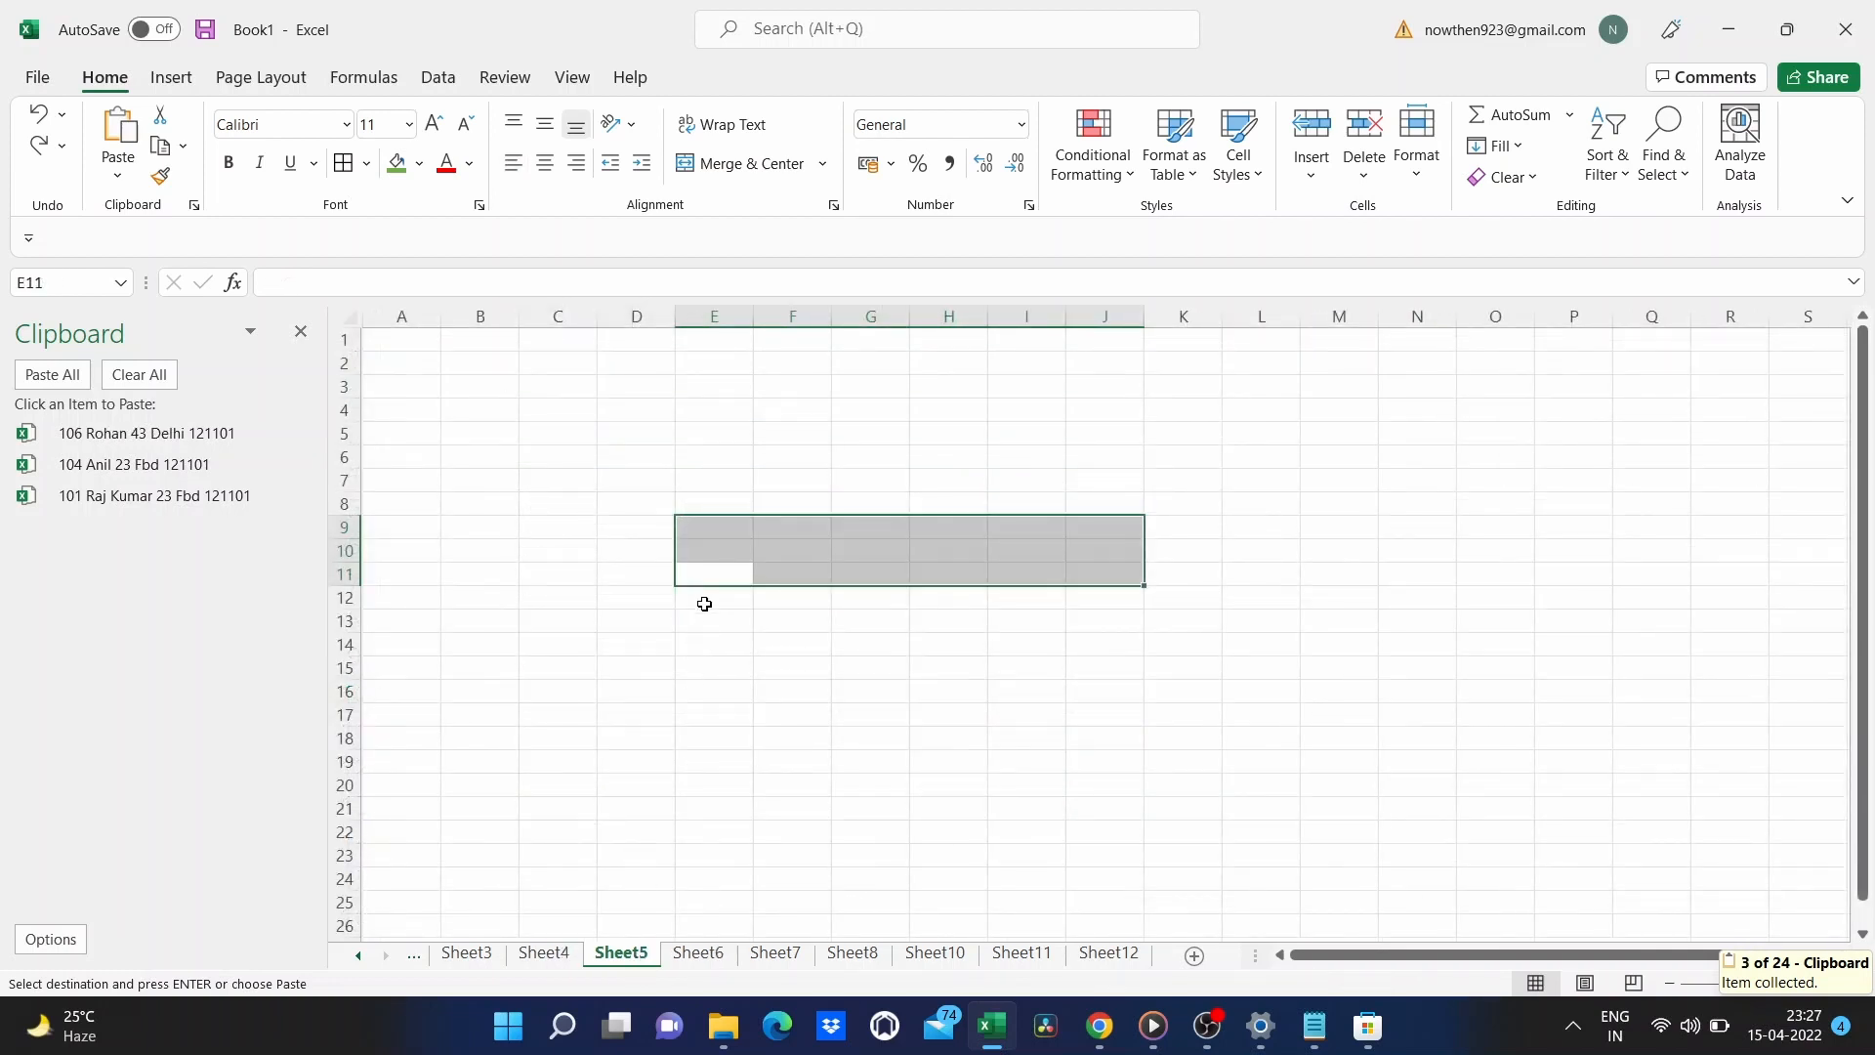
{"action": "left_click", "coordinate": [571, 512]}
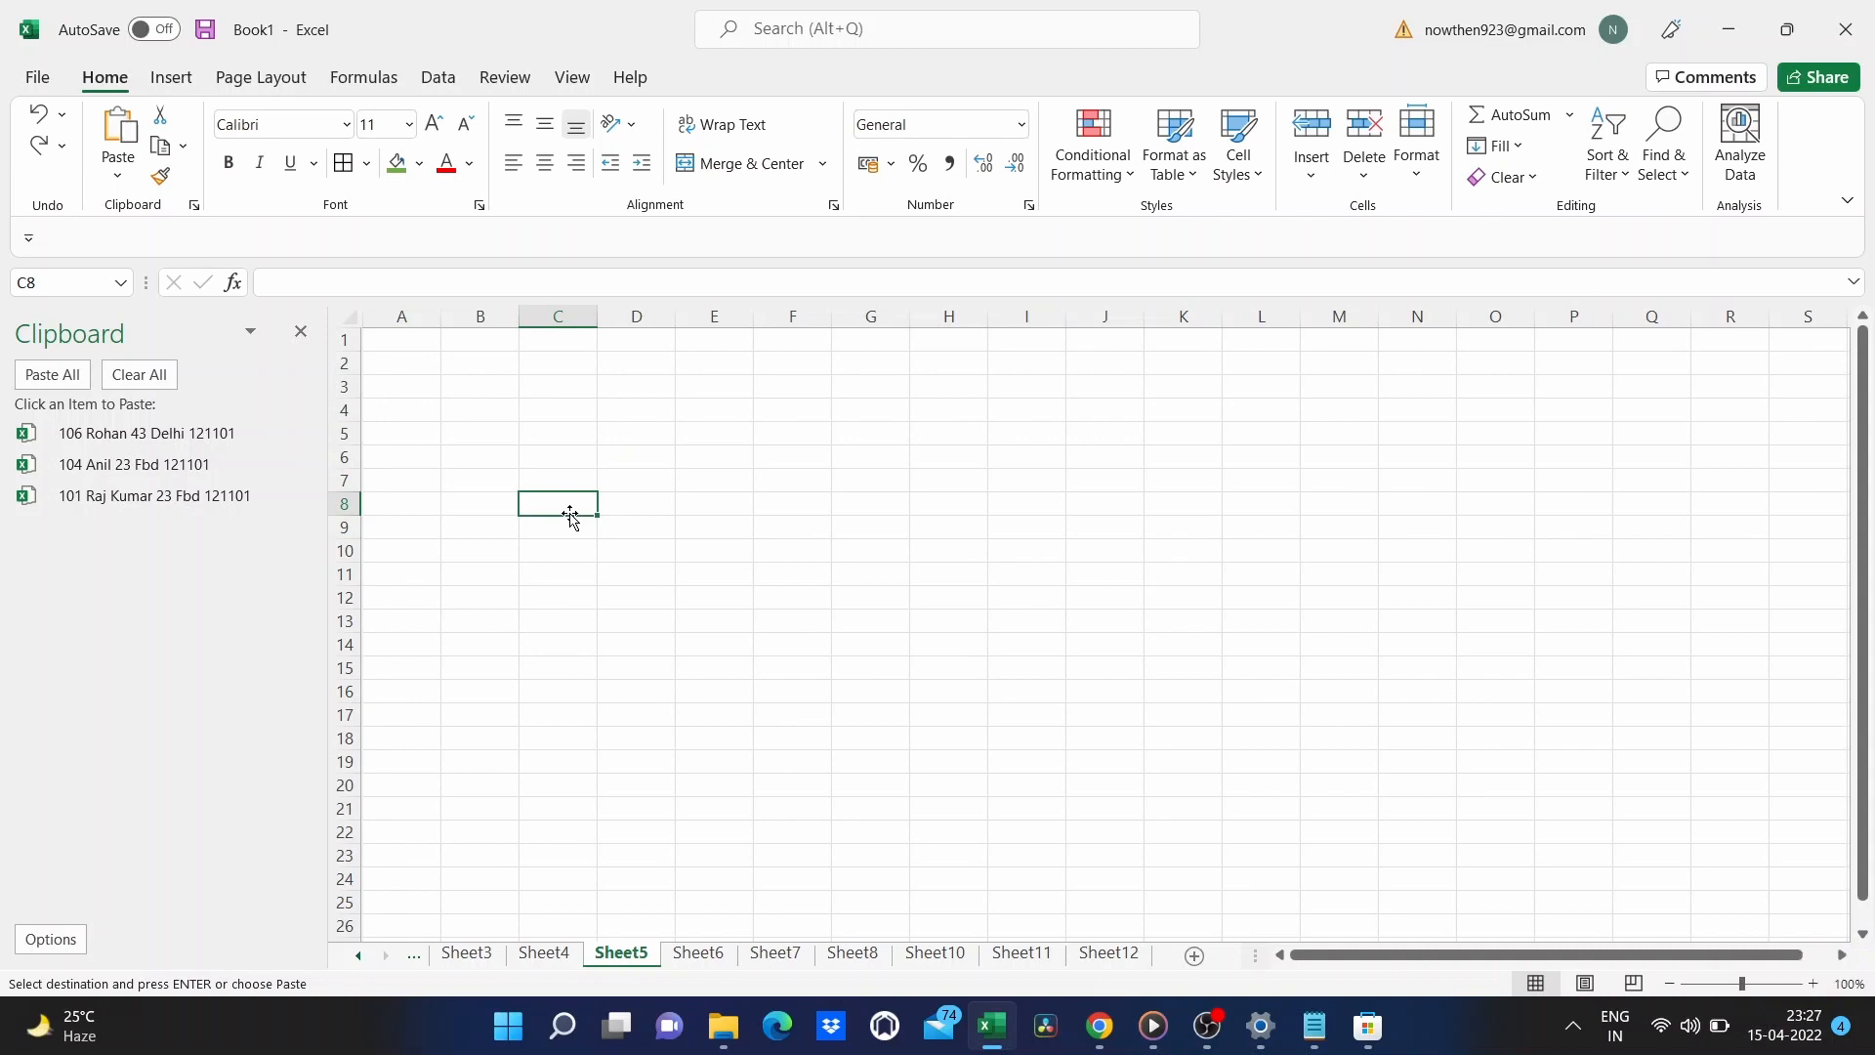
{"action": "left_click", "coordinate": [52, 375]}
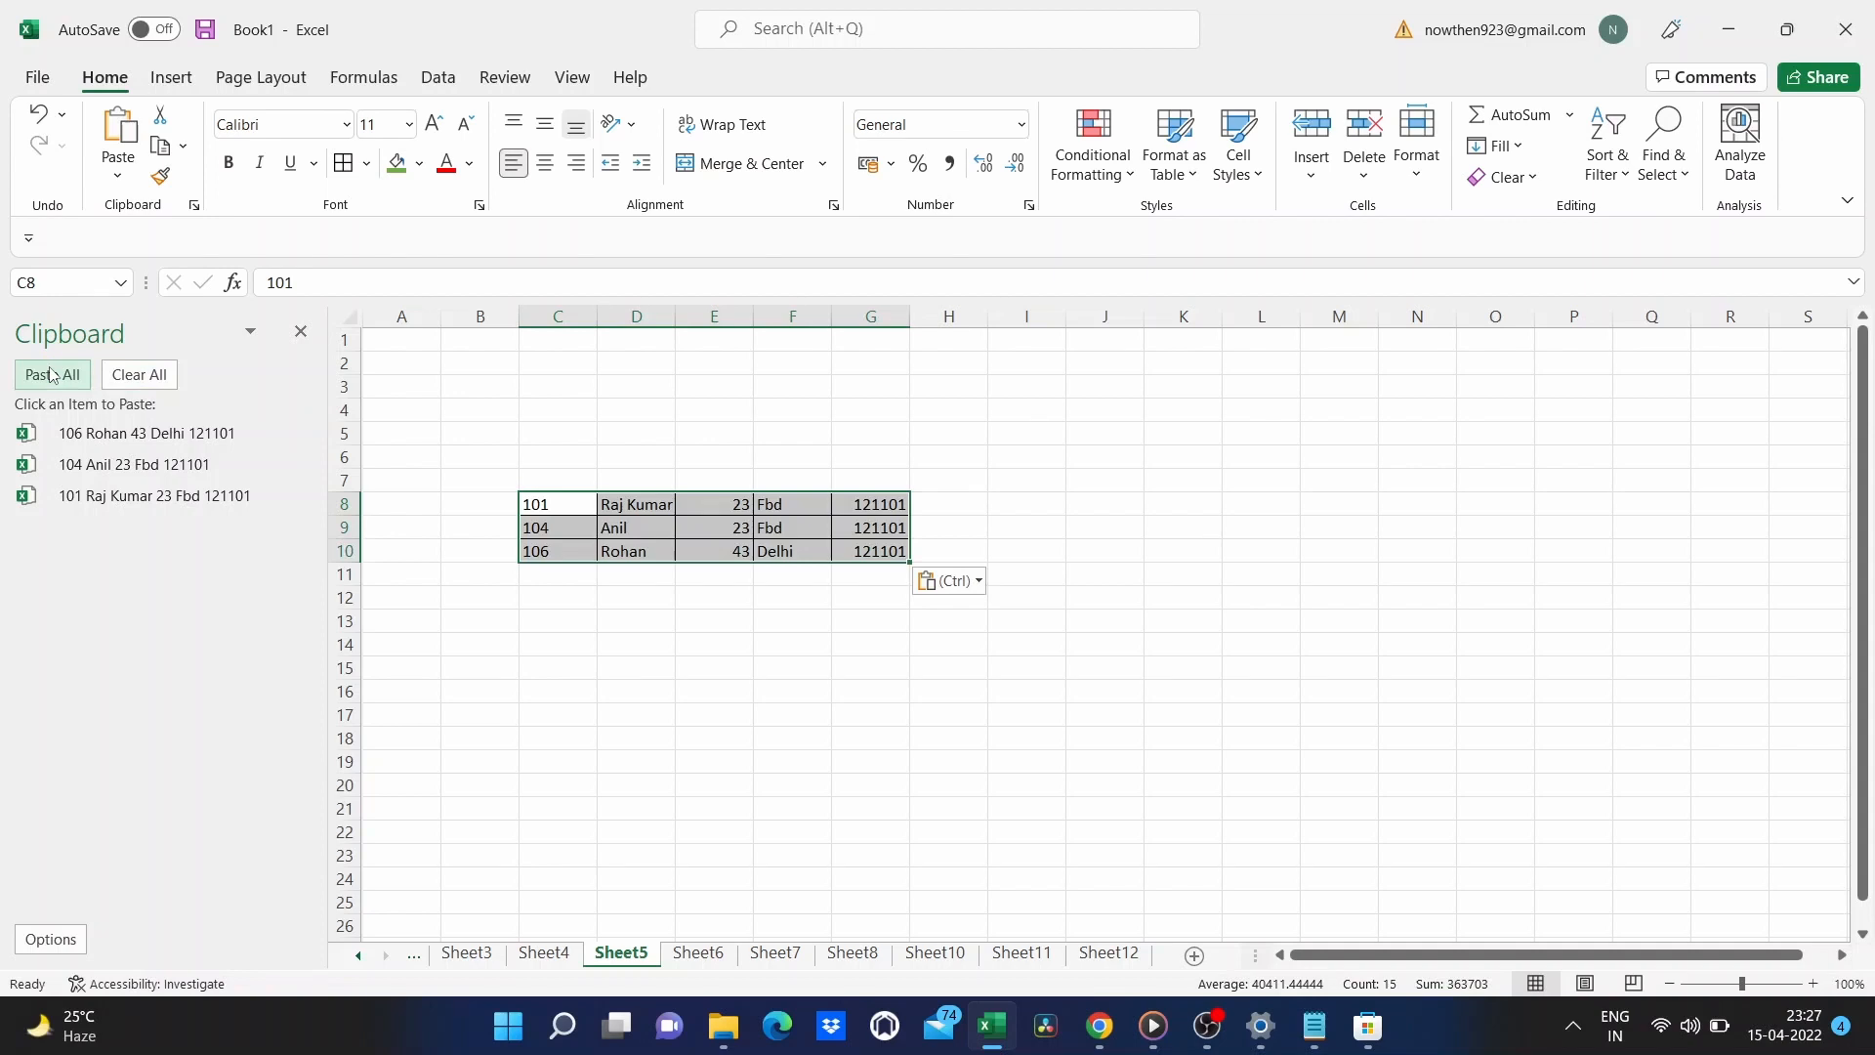
{"action": "left_click", "coordinate": [800, 665]}
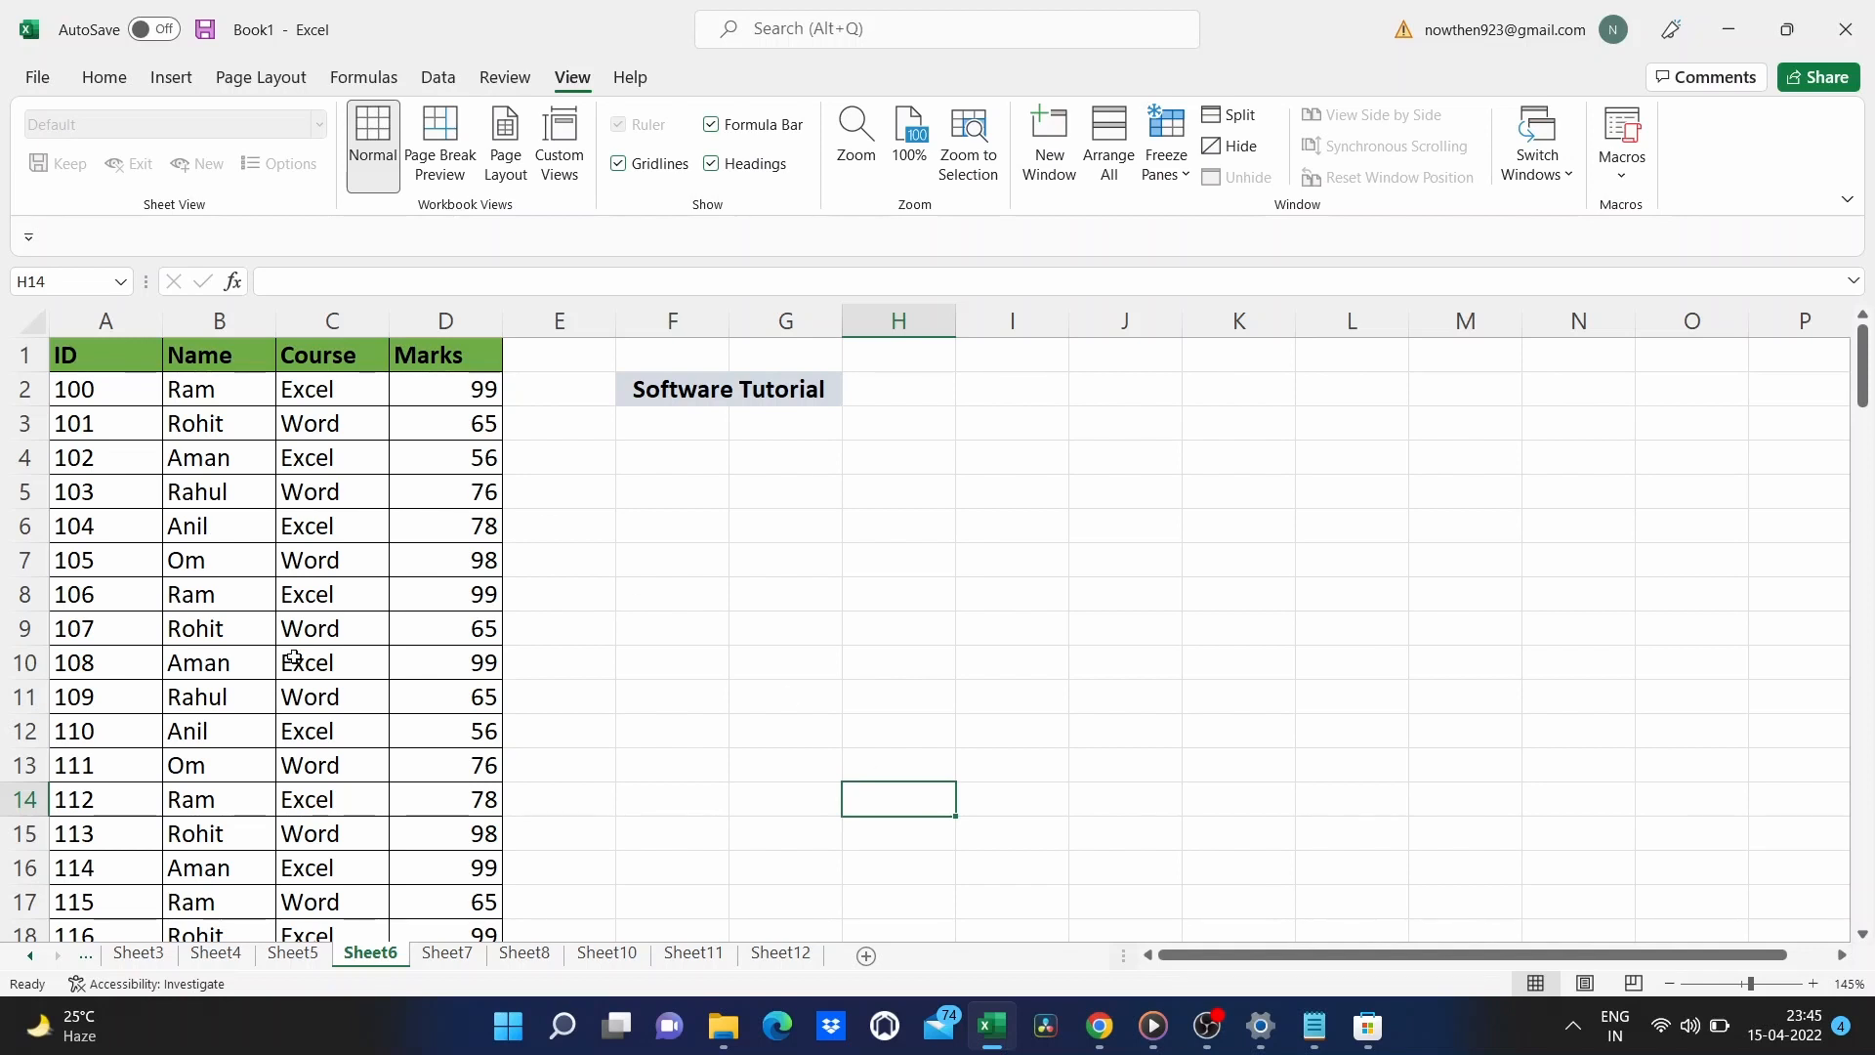
Freeze the top row of the marks list on Sheet6 and check the headings while browsing down the list.
{"action": "scroll", "coordinate": [294, 655], "scroll_direction": "down", "scroll_amount": 7}
{"action": "scroll", "coordinate": [294, 655], "scroll_direction": "down", "scroll_amount": 6}
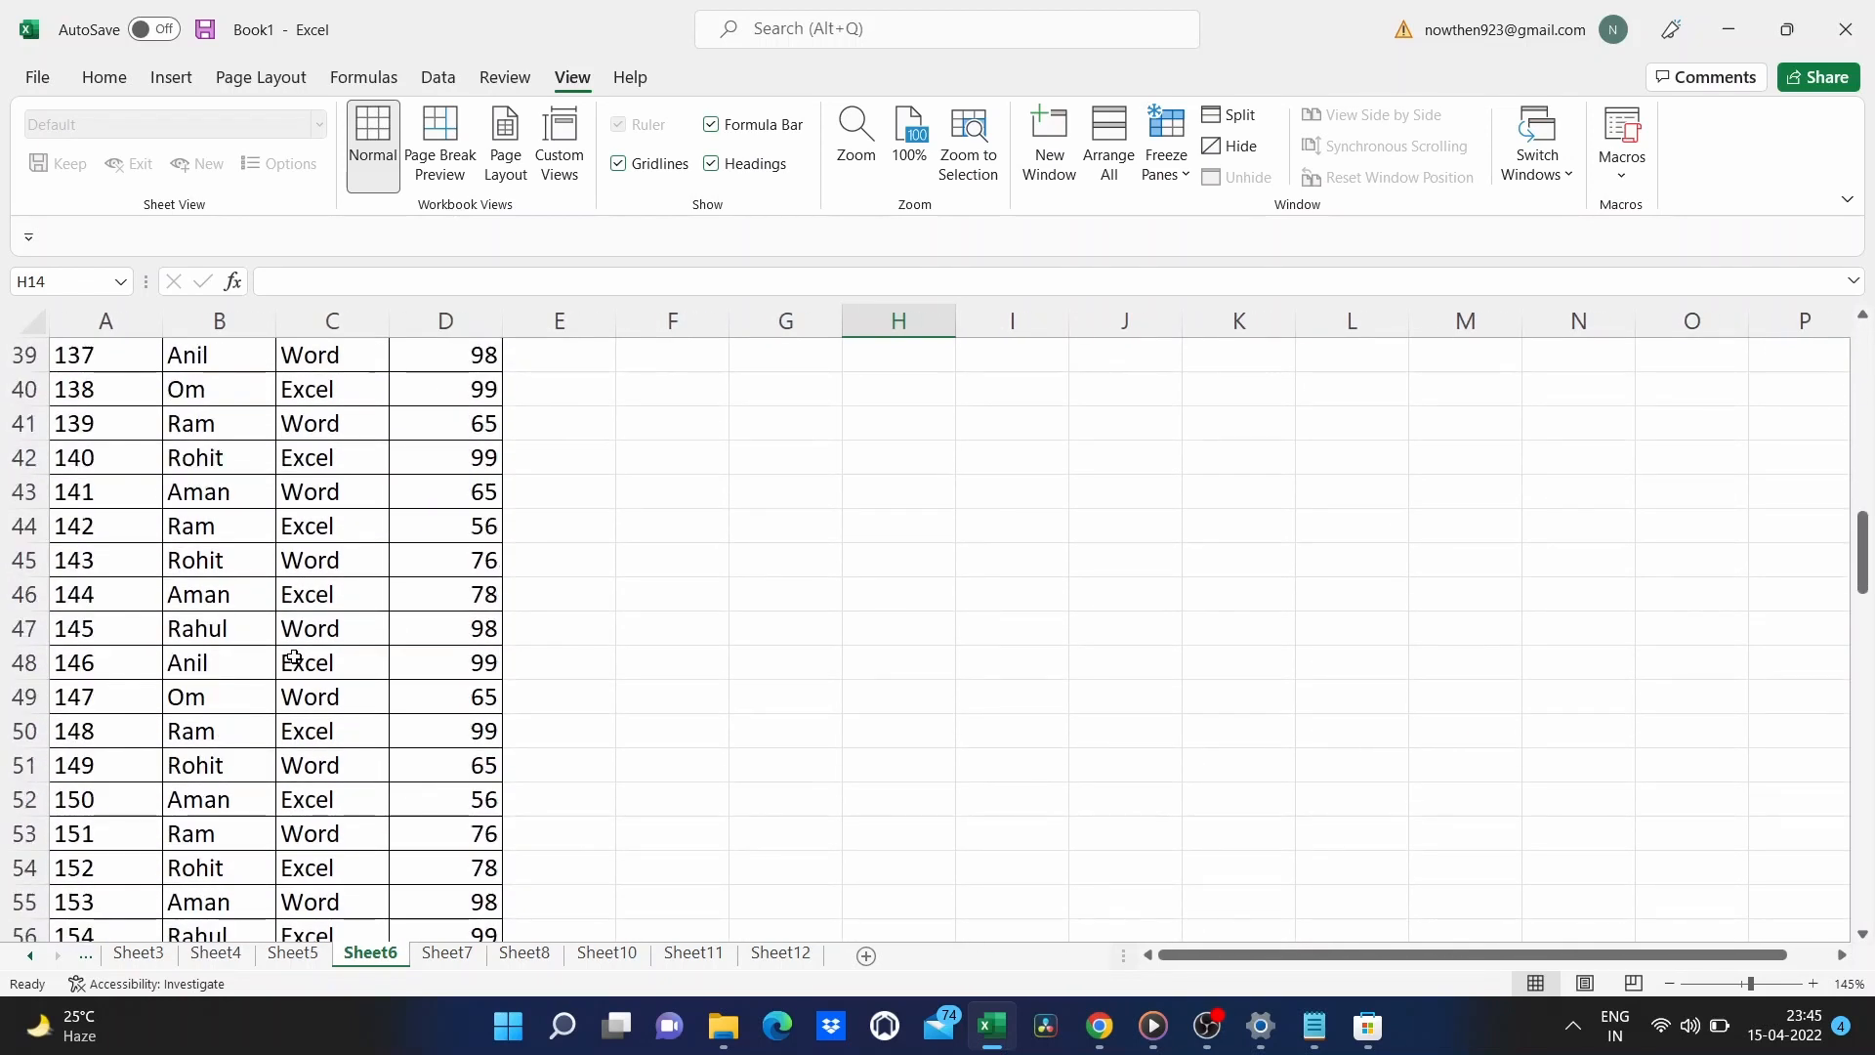
{"action": "scroll", "coordinate": [294, 655], "scroll_direction": "up", "scroll_amount": 13}
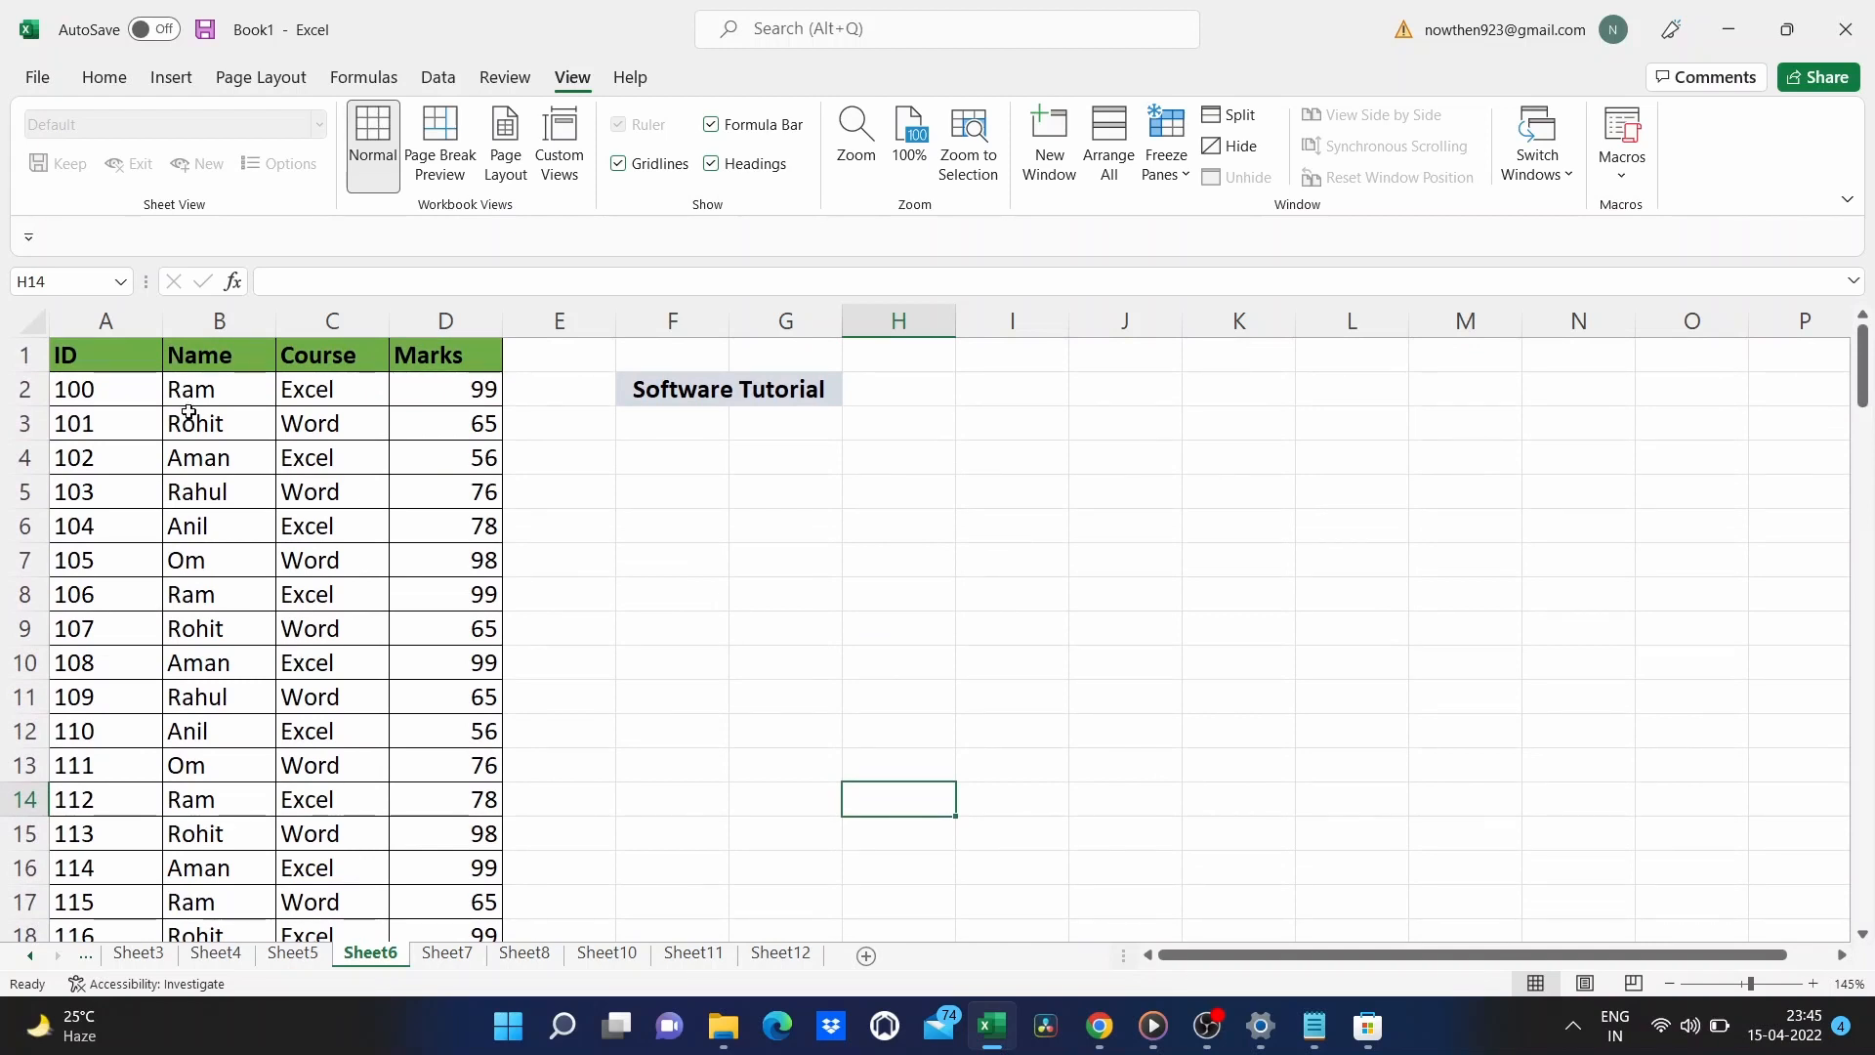
{"action": "left_click", "coordinate": [175, 410]}
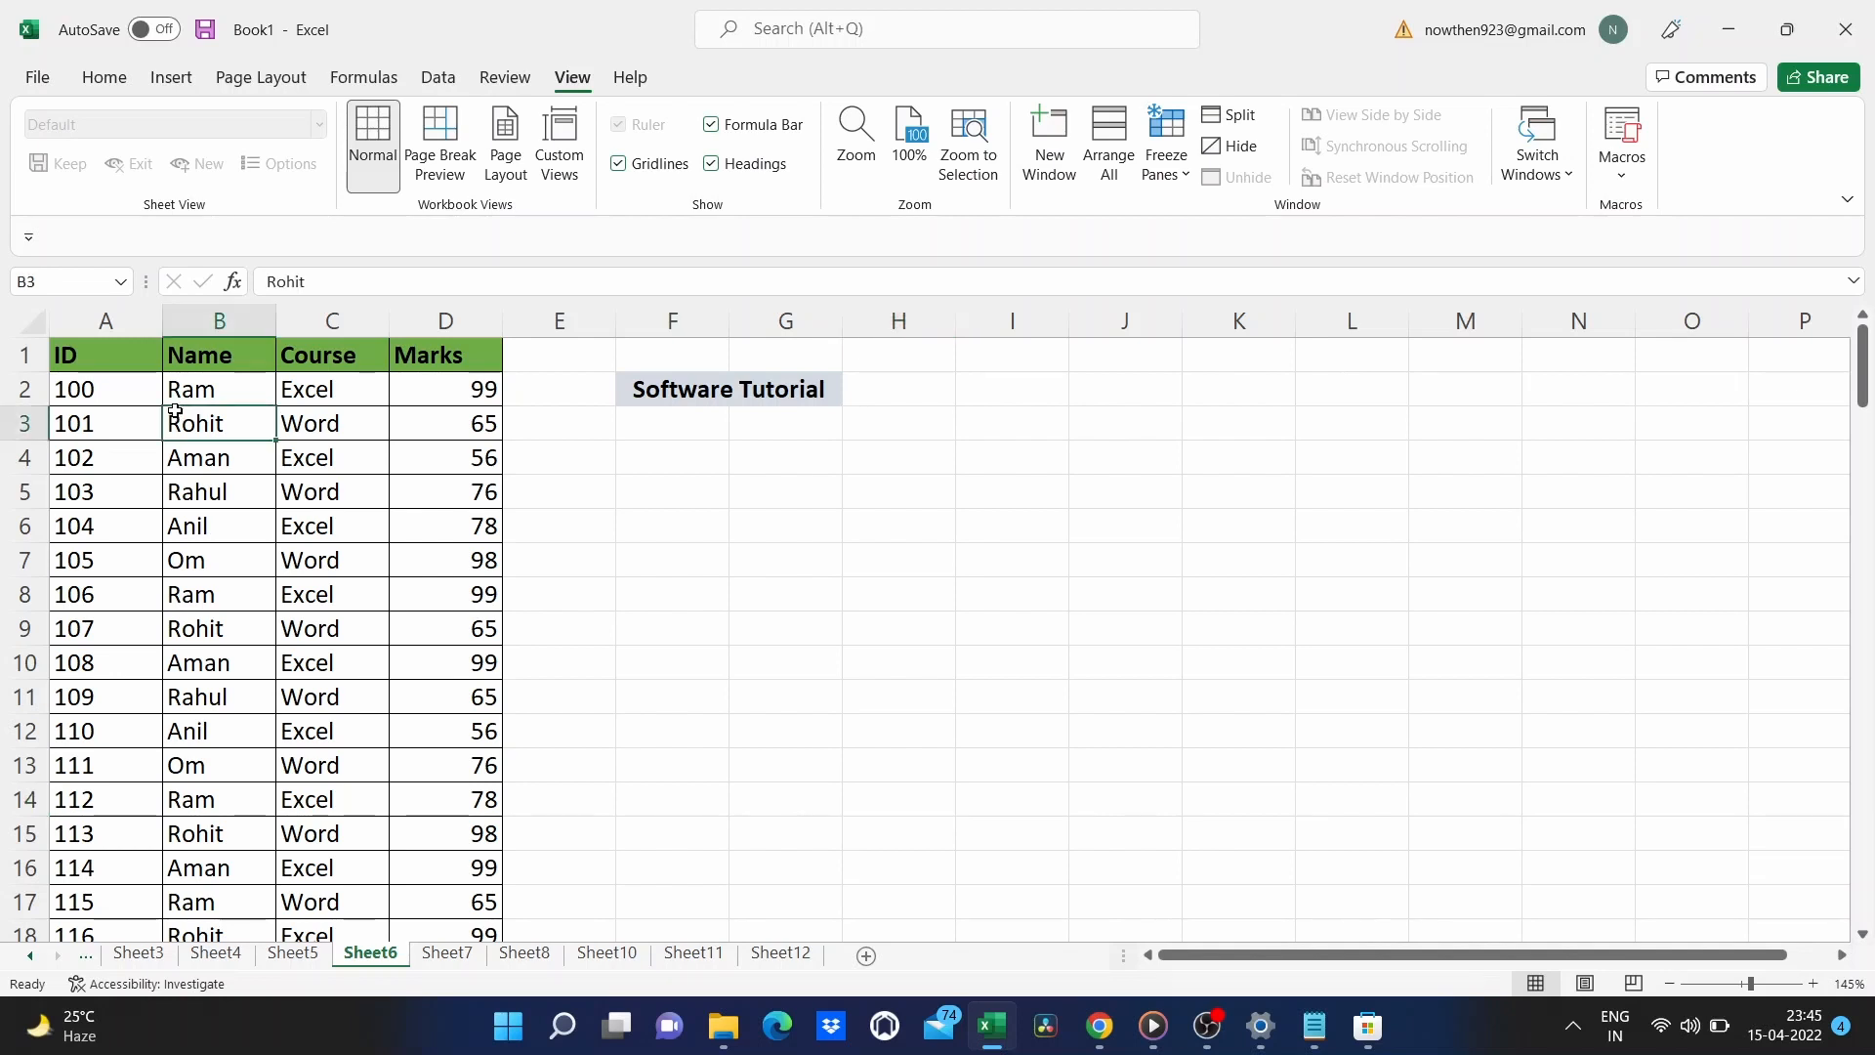
{"action": "left_click", "coordinate": [116, 528]}
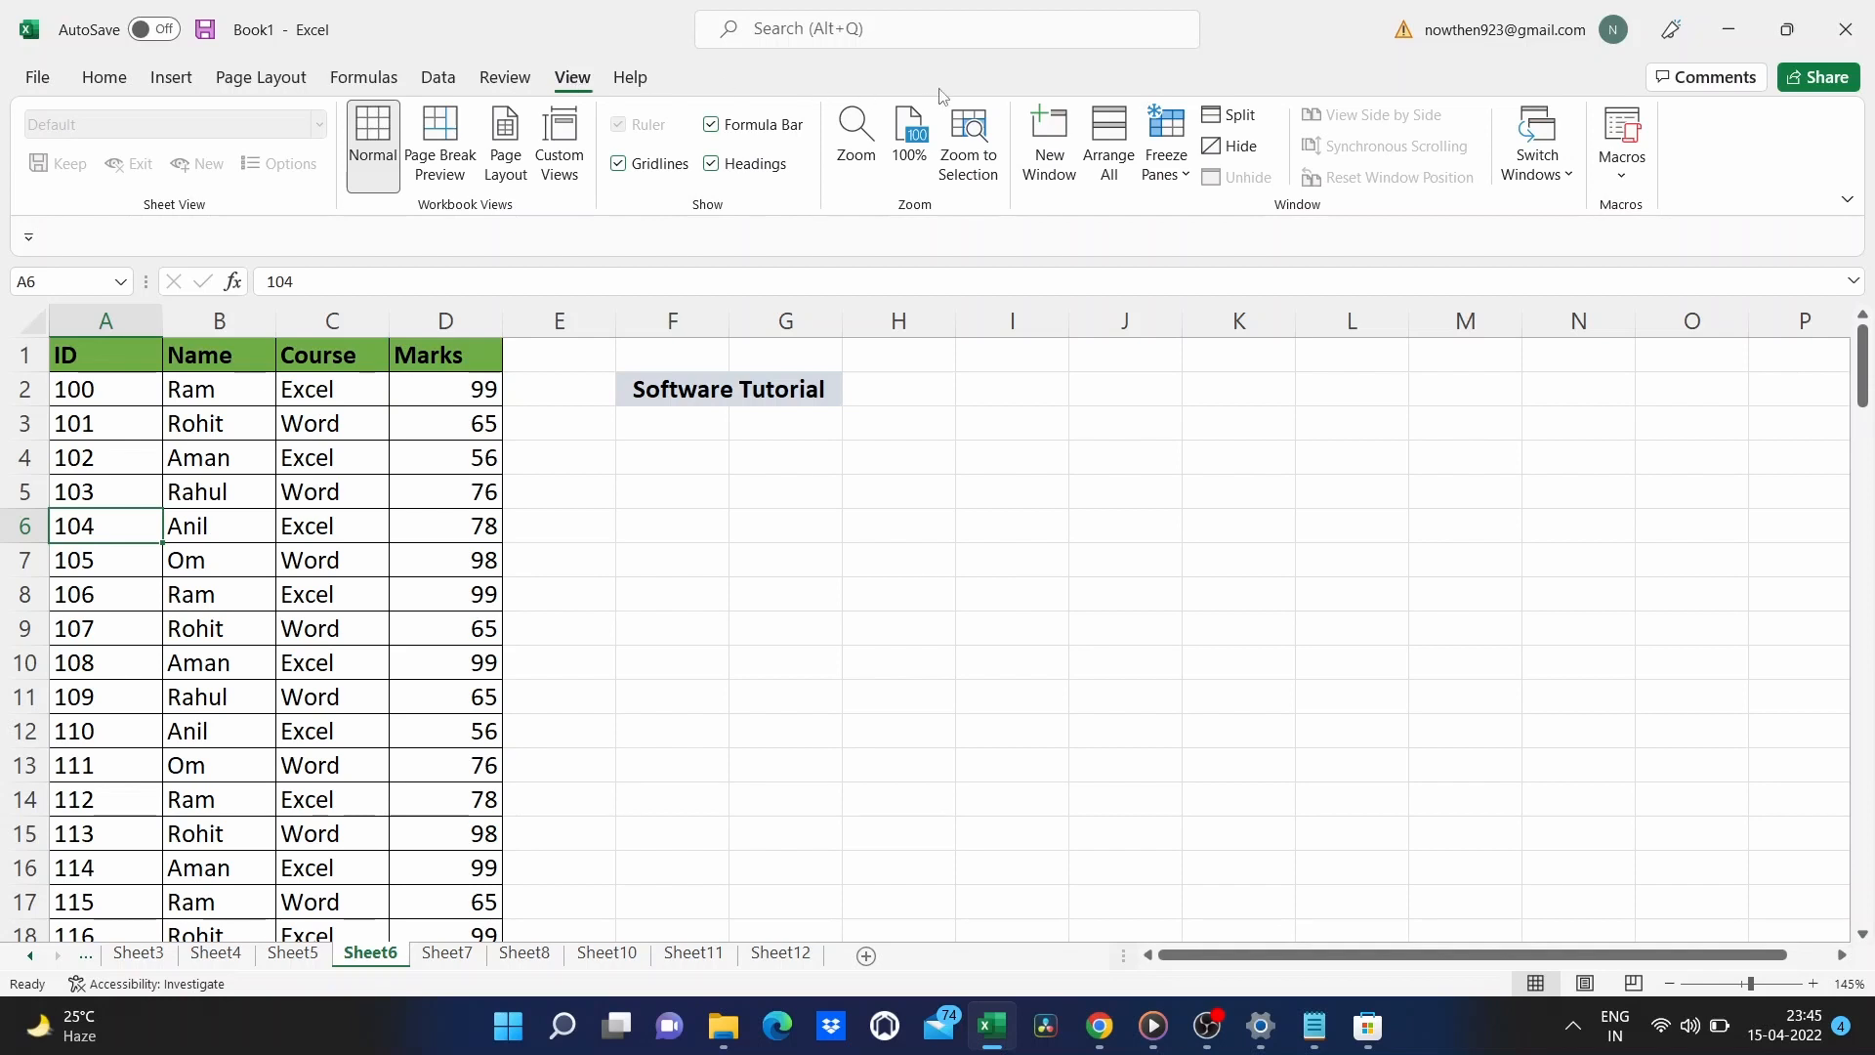
{"action": "left_click", "coordinate": [1170, 166]}
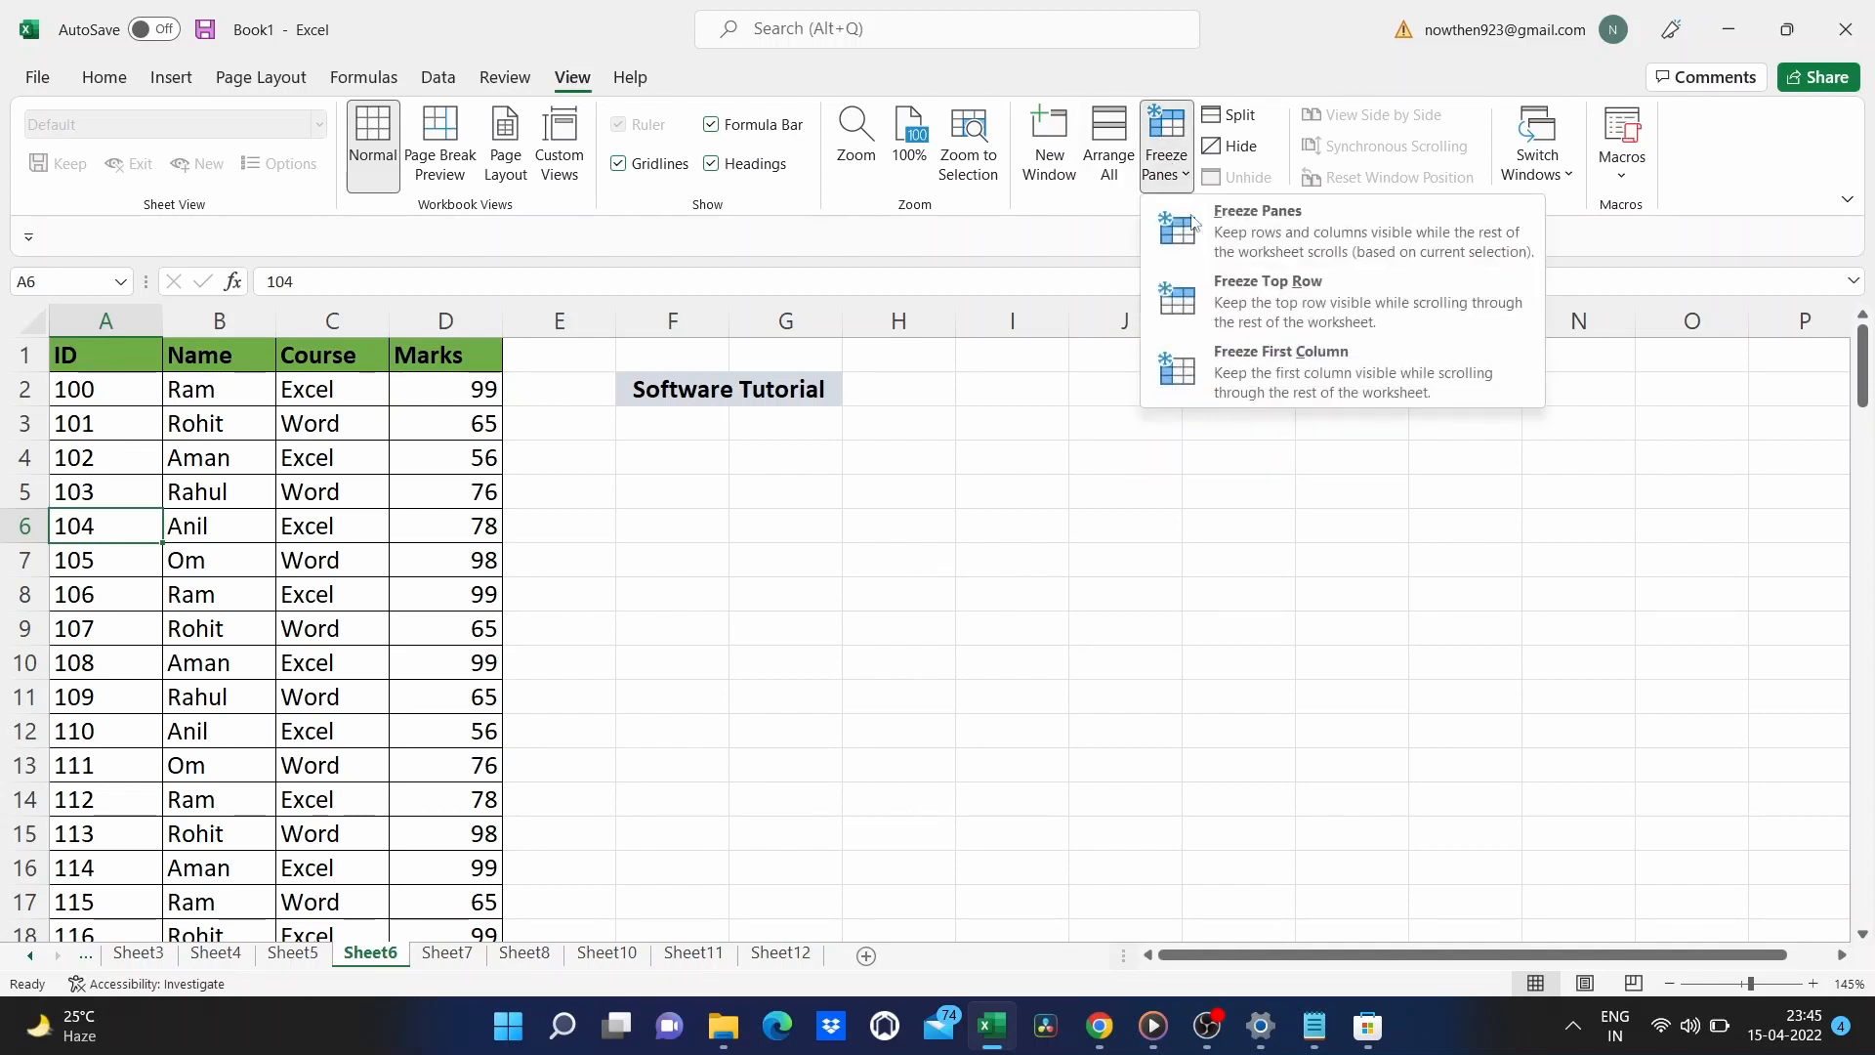
{"action": "left_click", "coordinate": [1398, 280]}
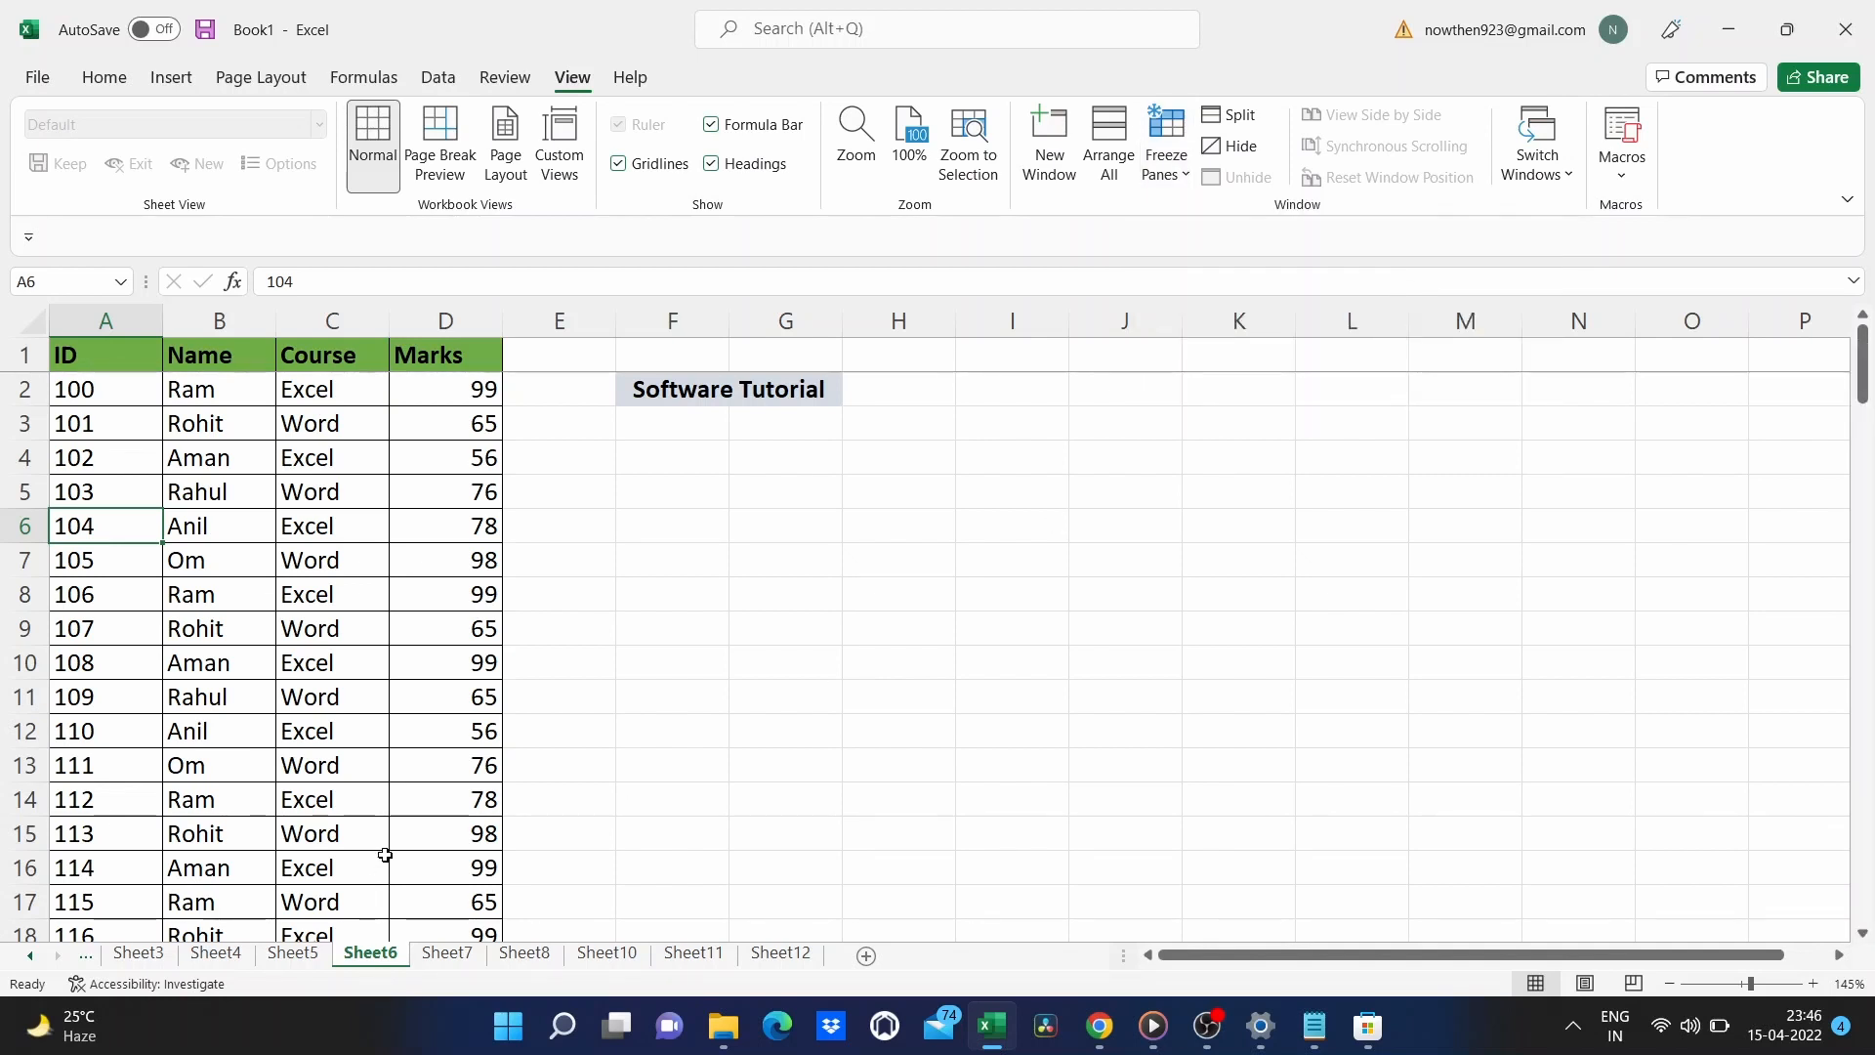
{"action": "scroll", "coordinate": [385, 854], "scroll_direction": "down", "scroll_amount": 4}
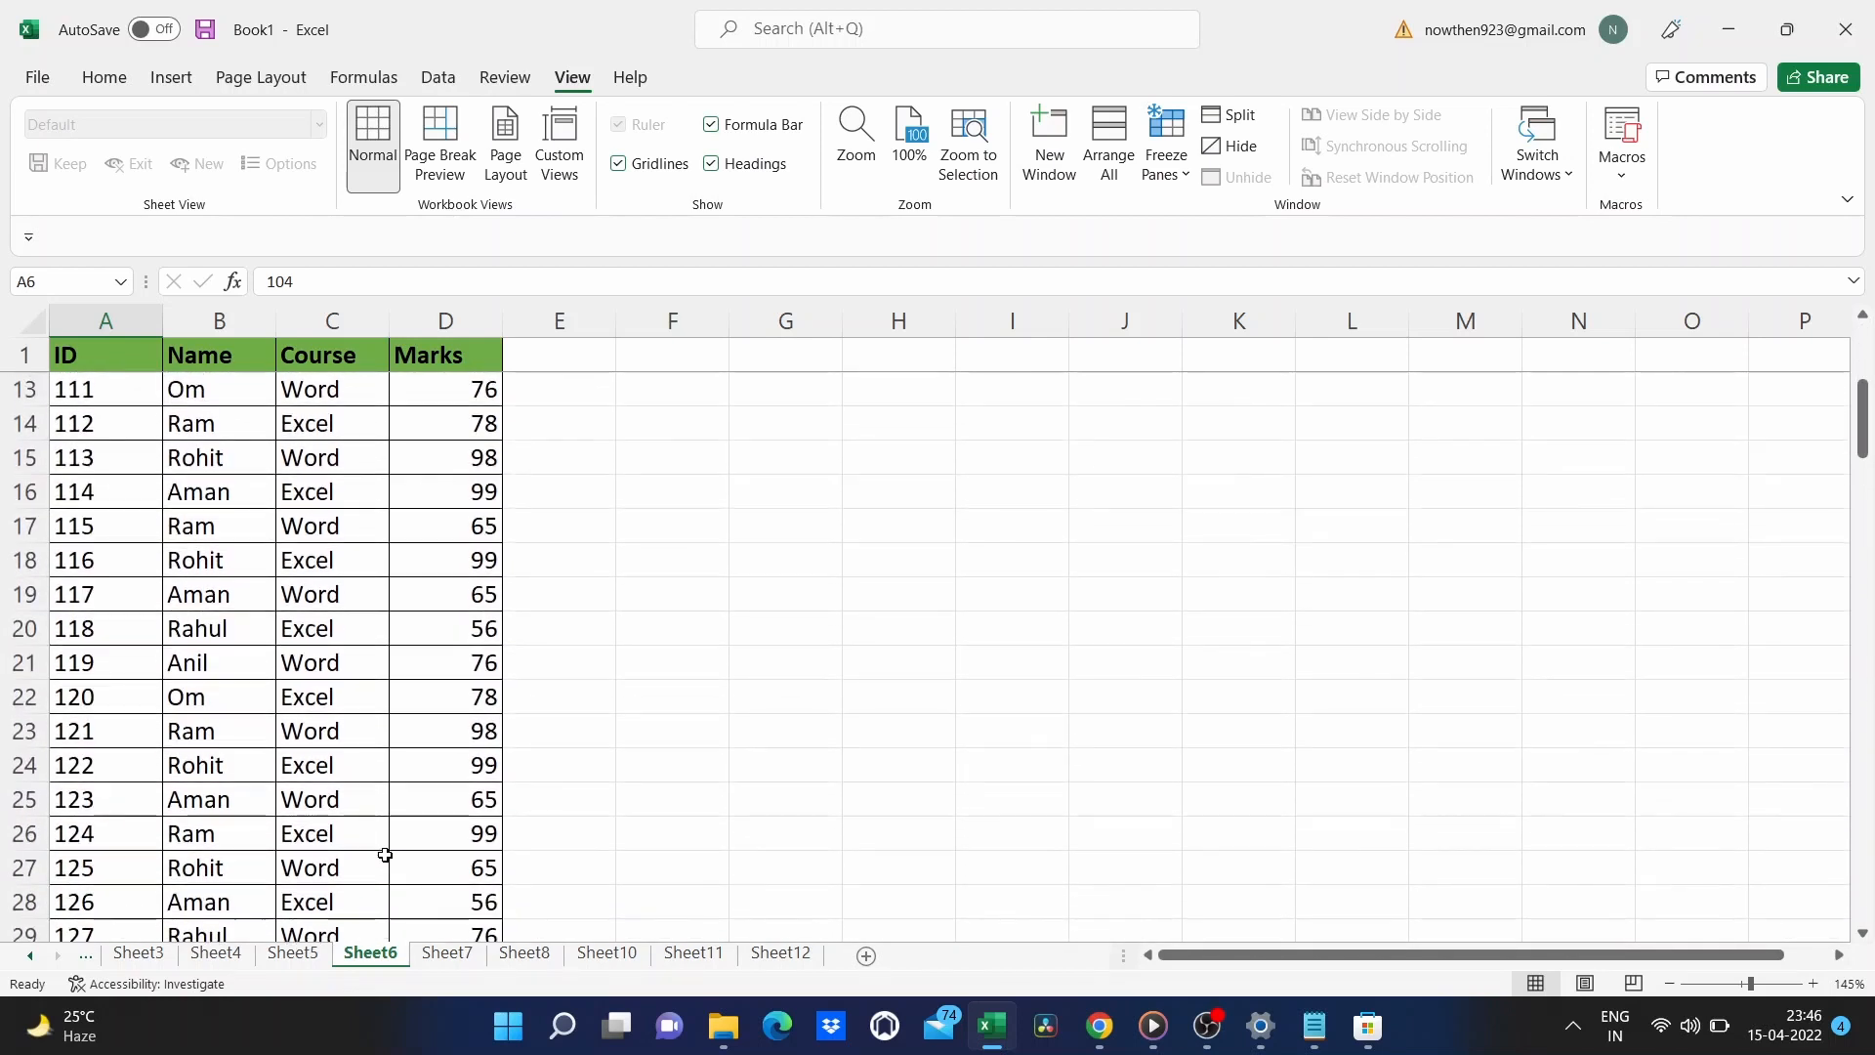
{"action": "scroll", "coordinate": [386, 854], "scroll_direction": "down", "scroll_amount": 5}
{"action": "scroll", "coordinate": [386, 855], "scroll_direction": "up", "scroll_amount": 9}
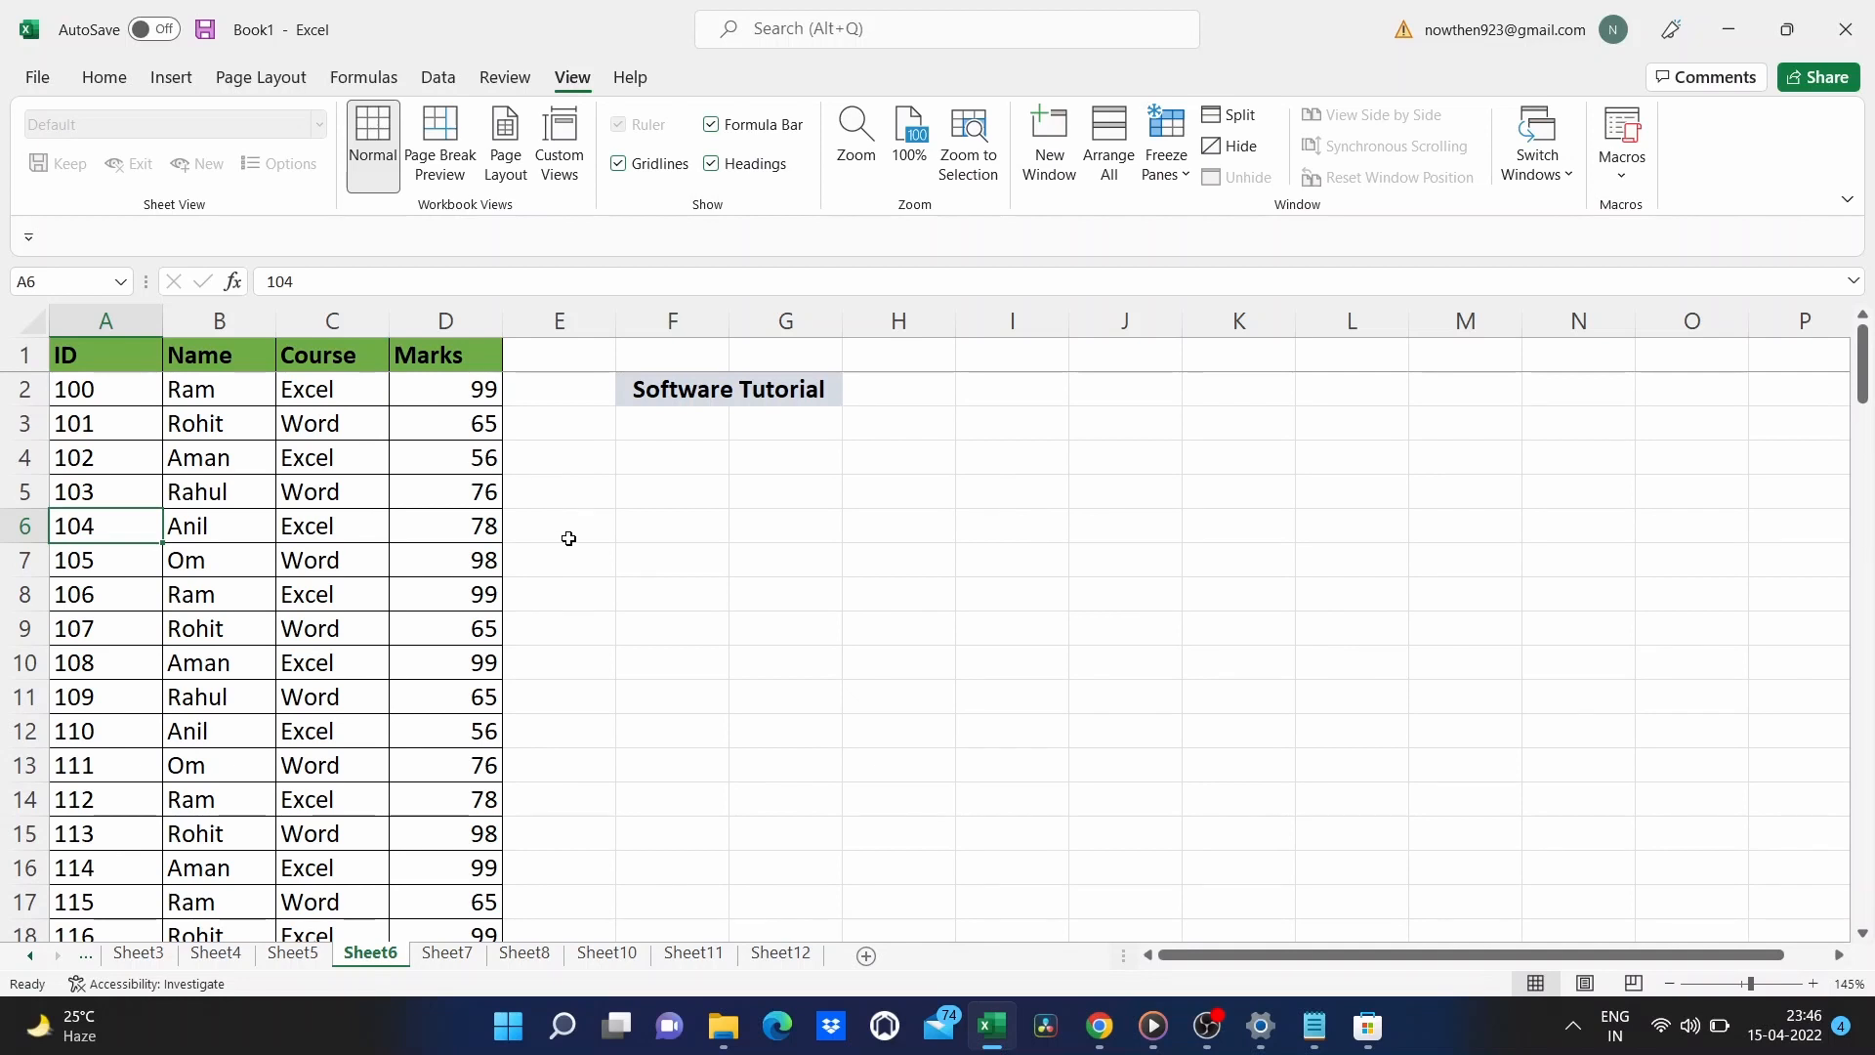
Unfreeze the top row on Sheet6 and freeze all rows above row 6 instead.
{"action": "left_click", "coordinate": [1162, 151]}
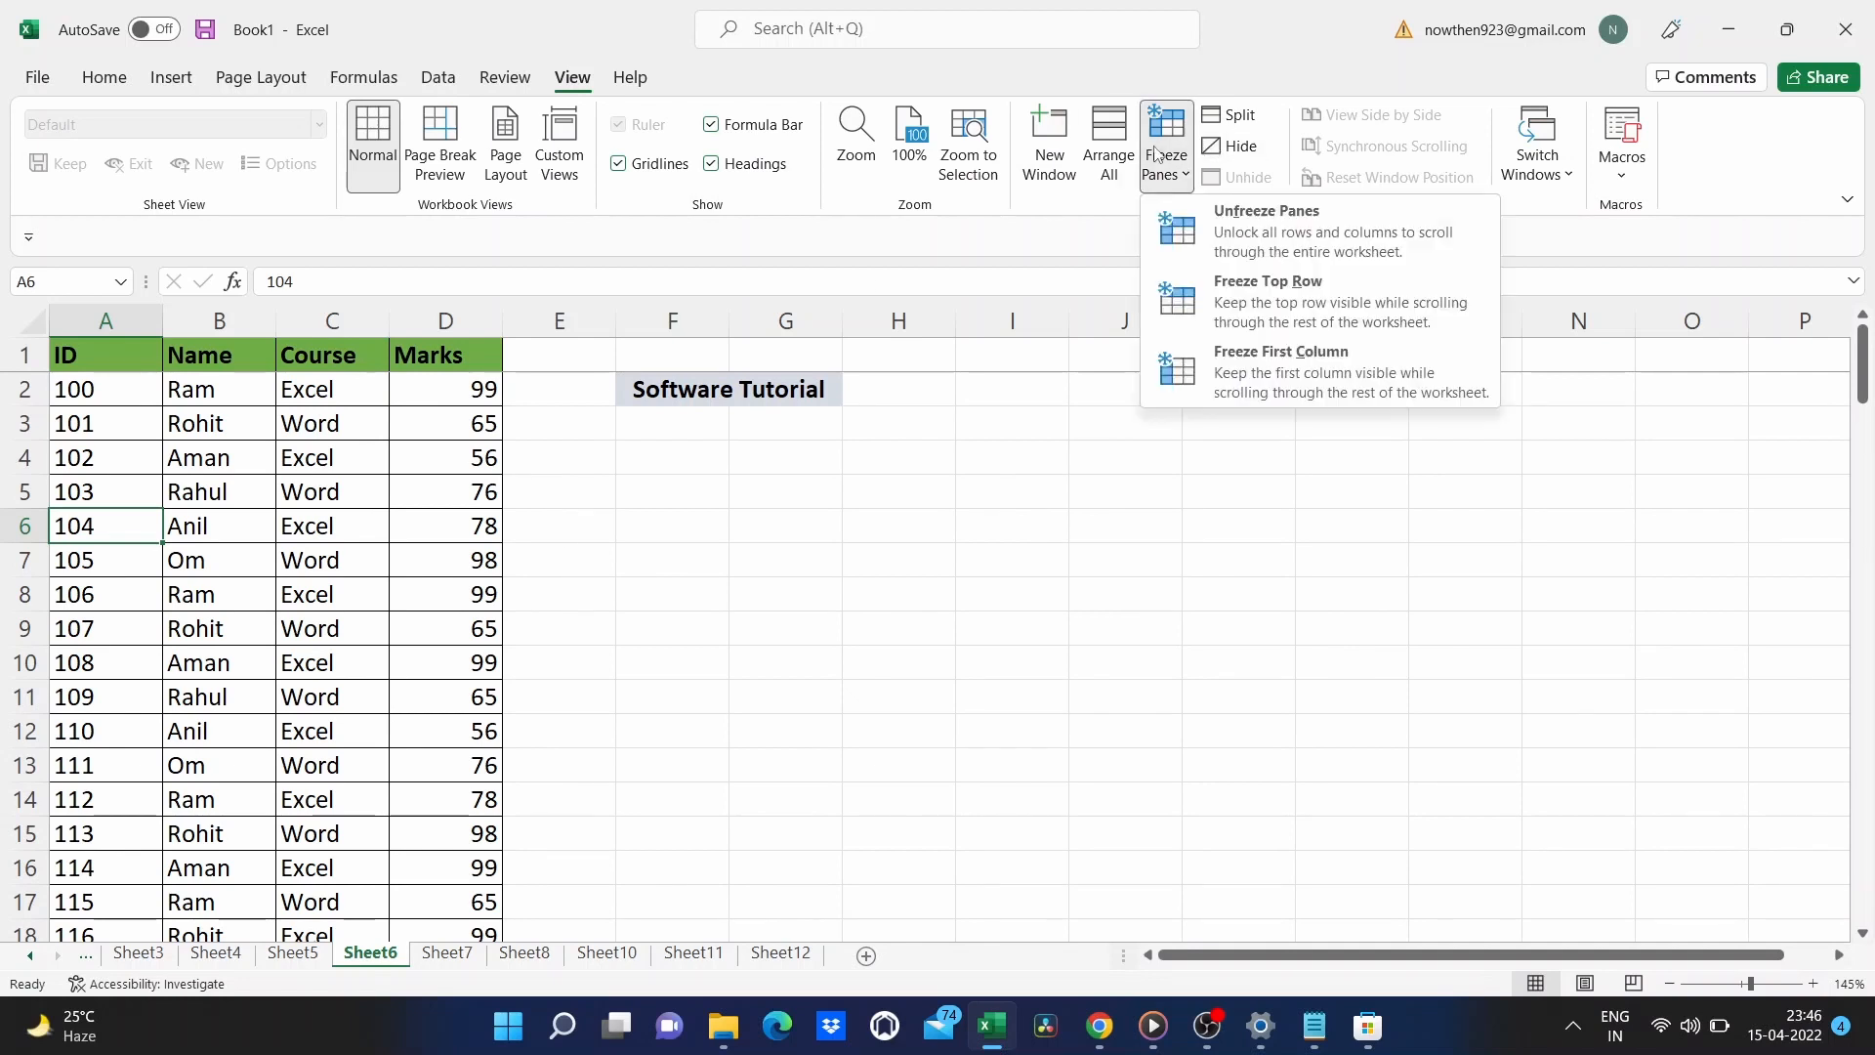
{"action": "left_click", "coordinate": [1234, 241]}
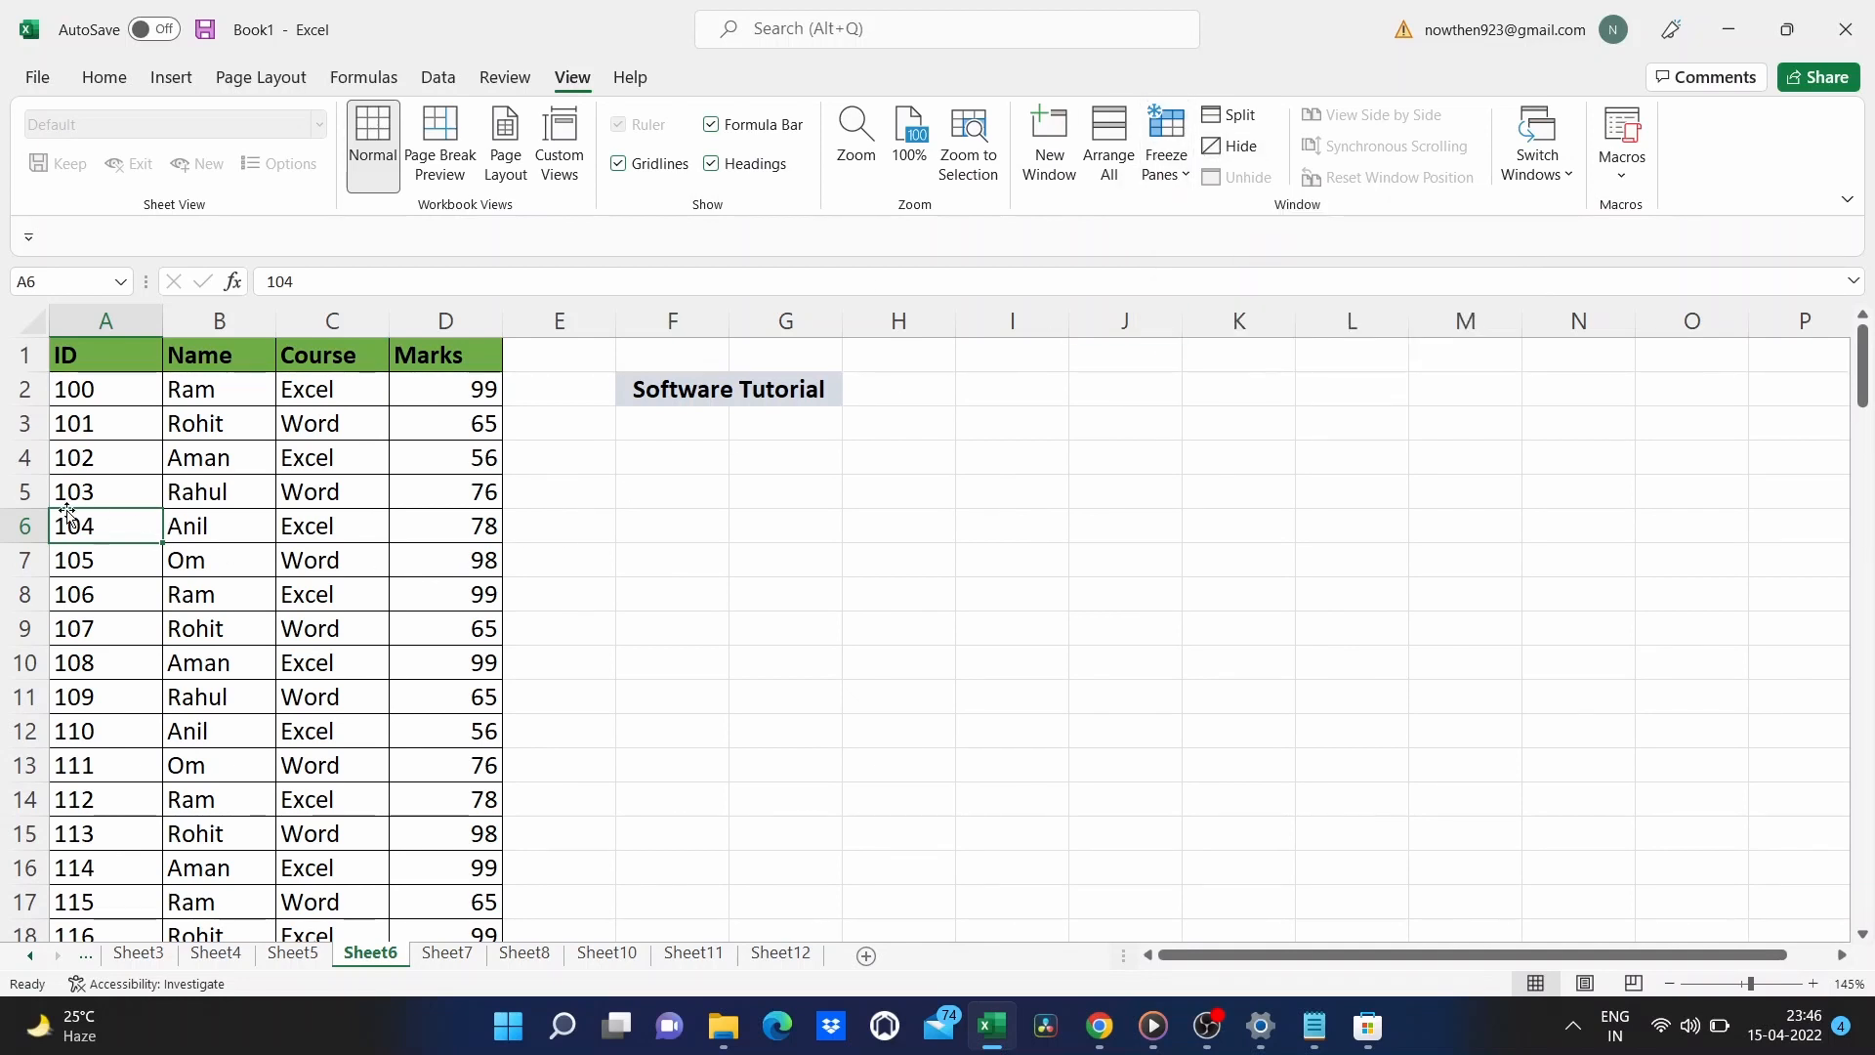
{"action": "left_click", "coordinate": [18, 526]}
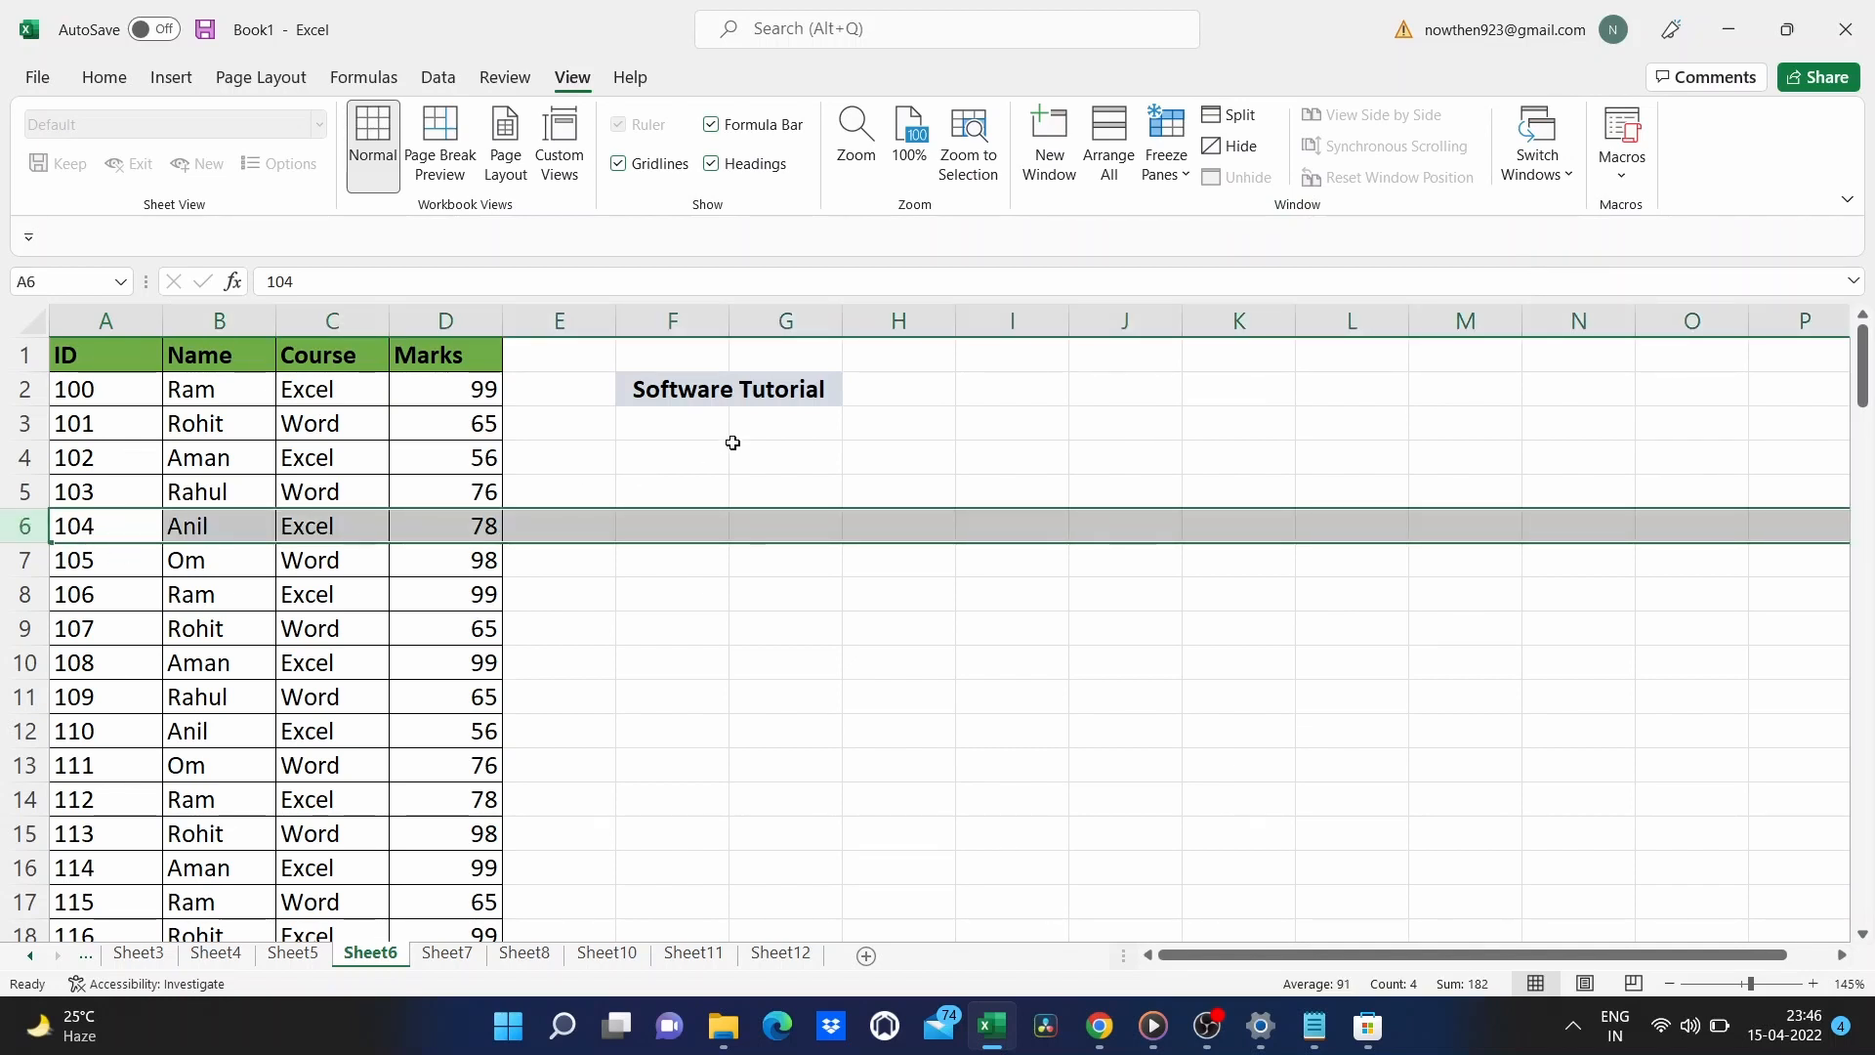
{"action": "left_click", "coordinate": [1192, 159]}
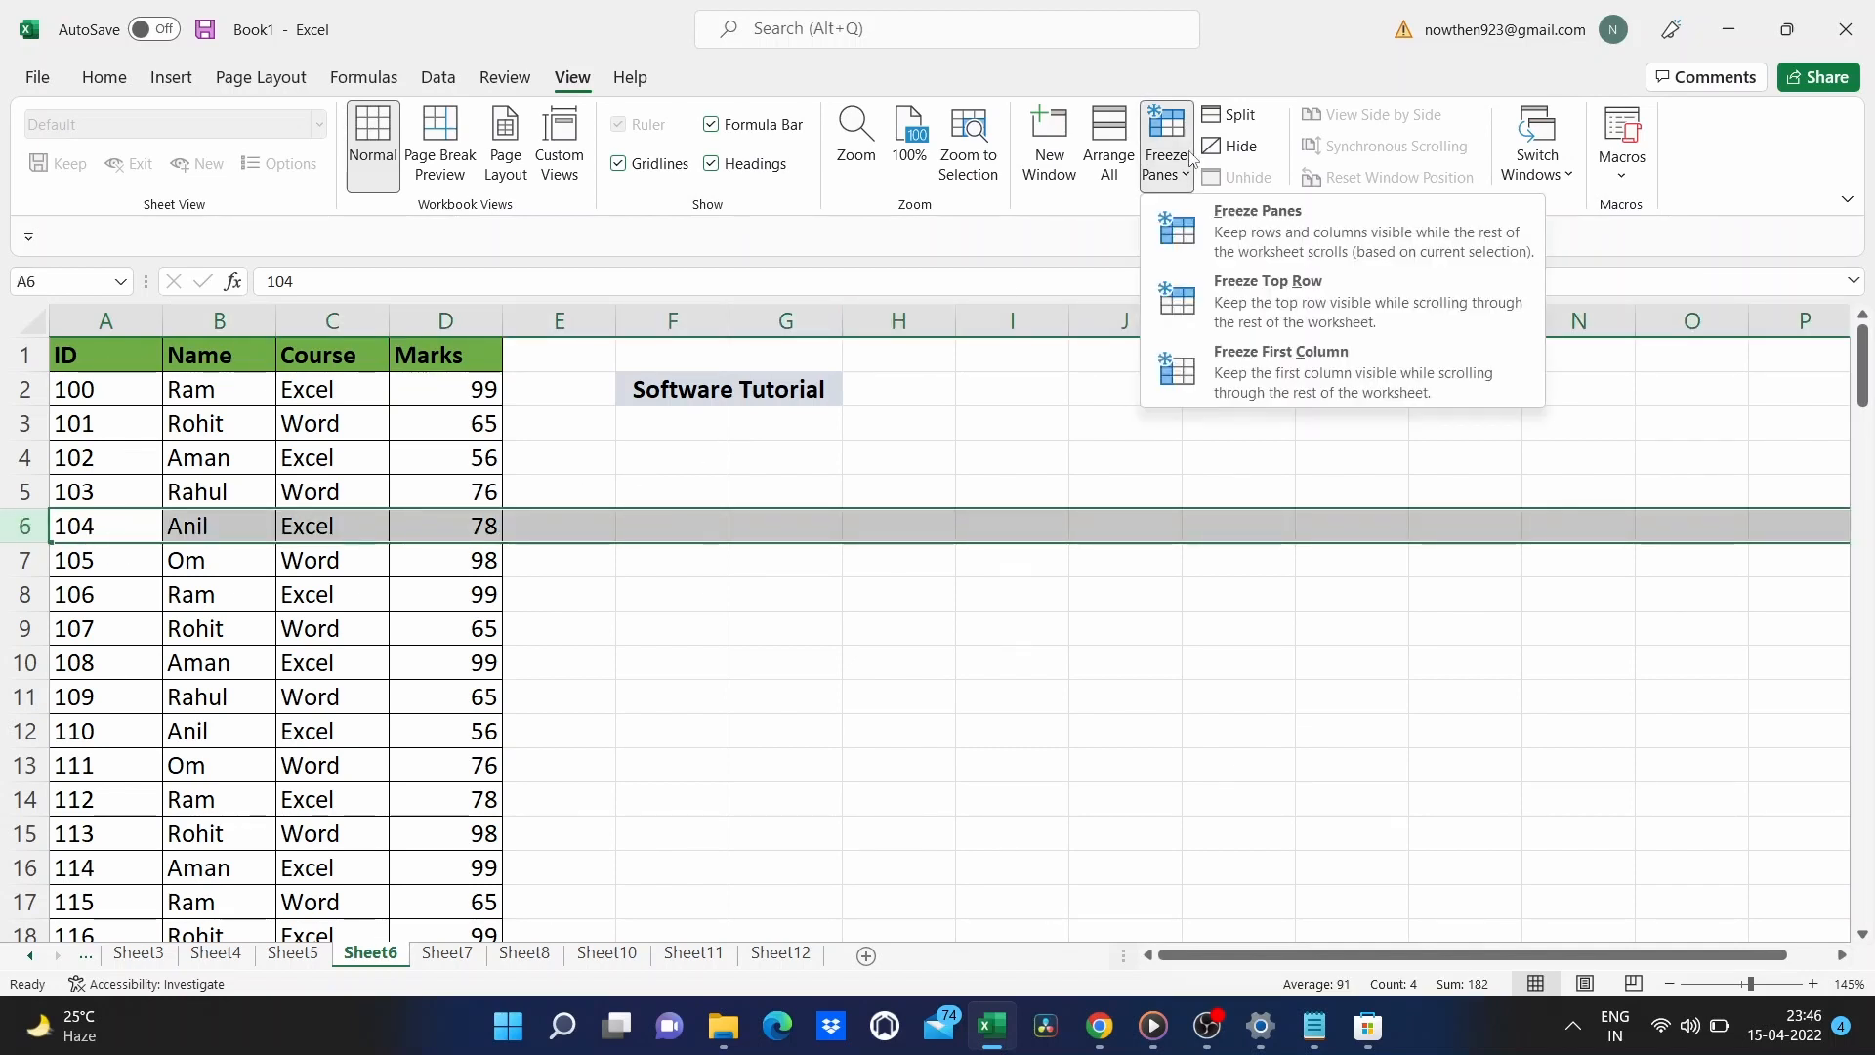
{"action": "left_click", "coordinate": [1279, 244]}
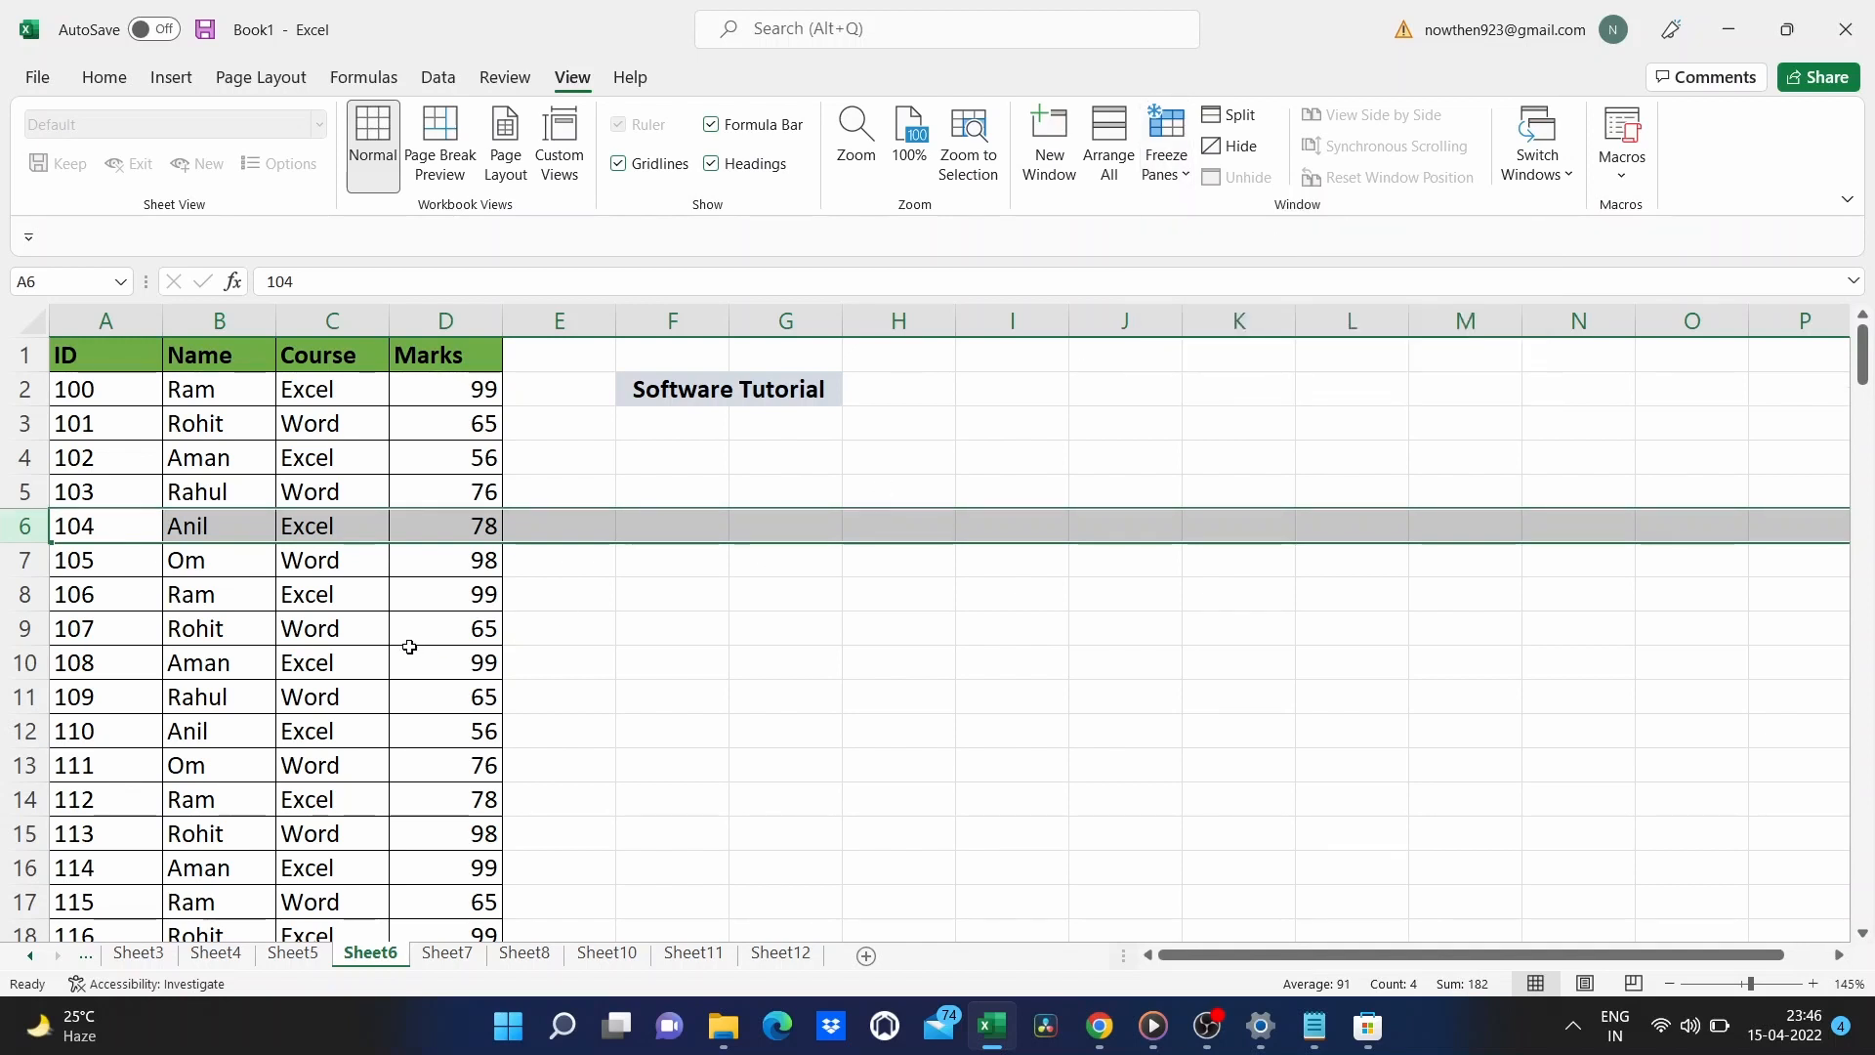
{"action": "scroll", "coordinate": [409, 647], "scroll_direction": "down", "scroll_amount": 4}
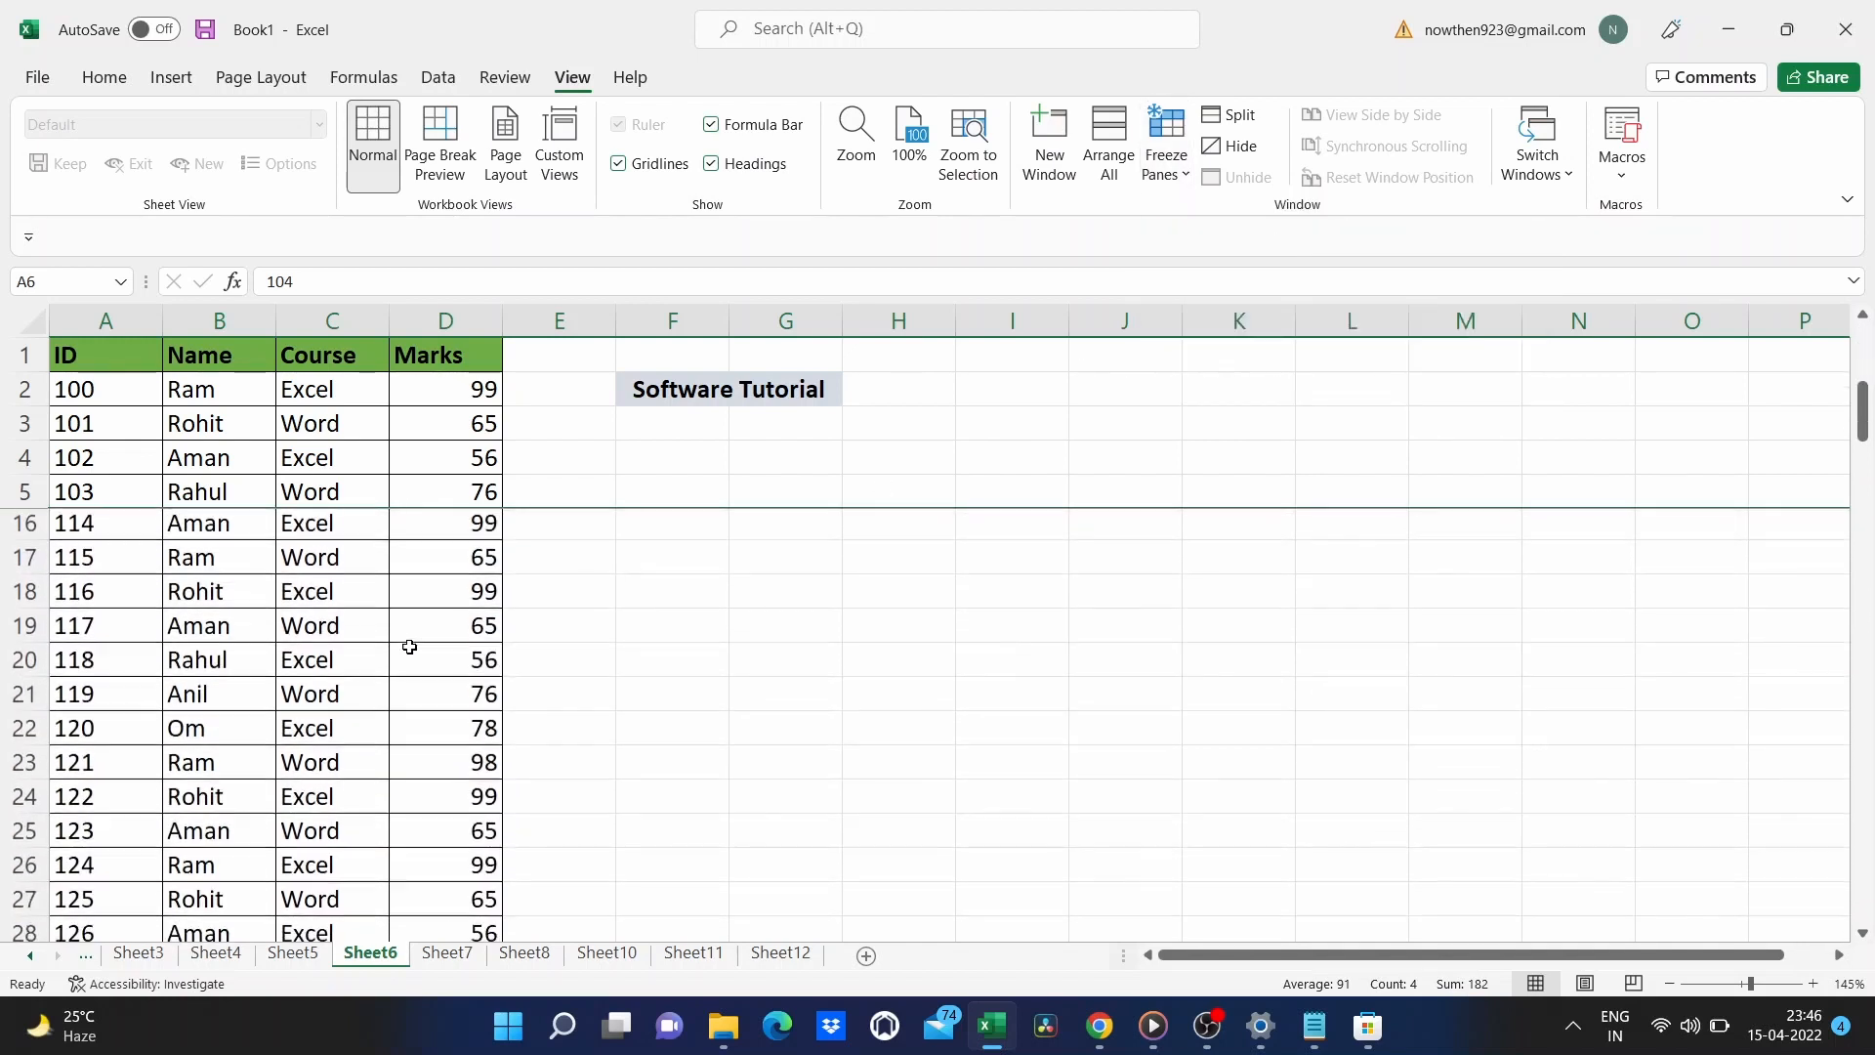
{"action": "scroll", "coordinate": [409, 646], "scroll_direction": "down", "scroll_amount": 3}
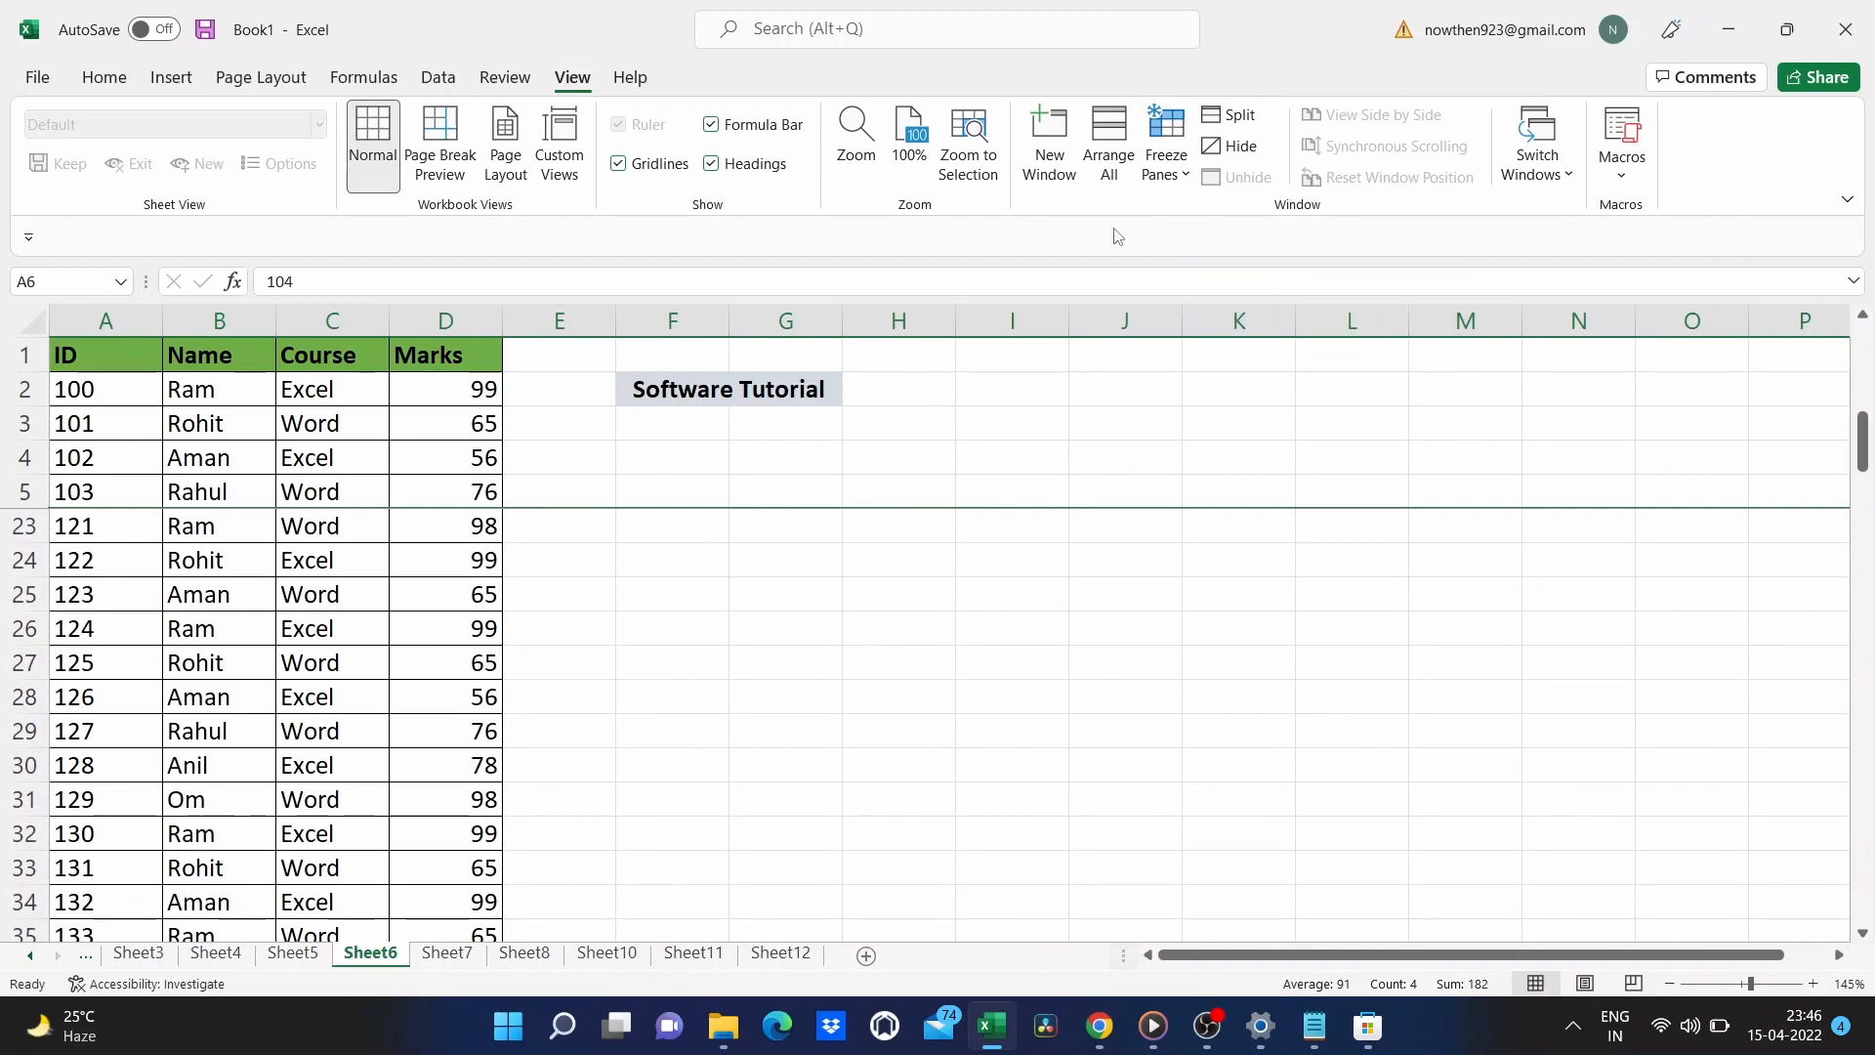
Unfreeze the panes and convert the range A1:D120 into a table with headers.
{"action": "left_click", "coordinate": [1166, 146]}
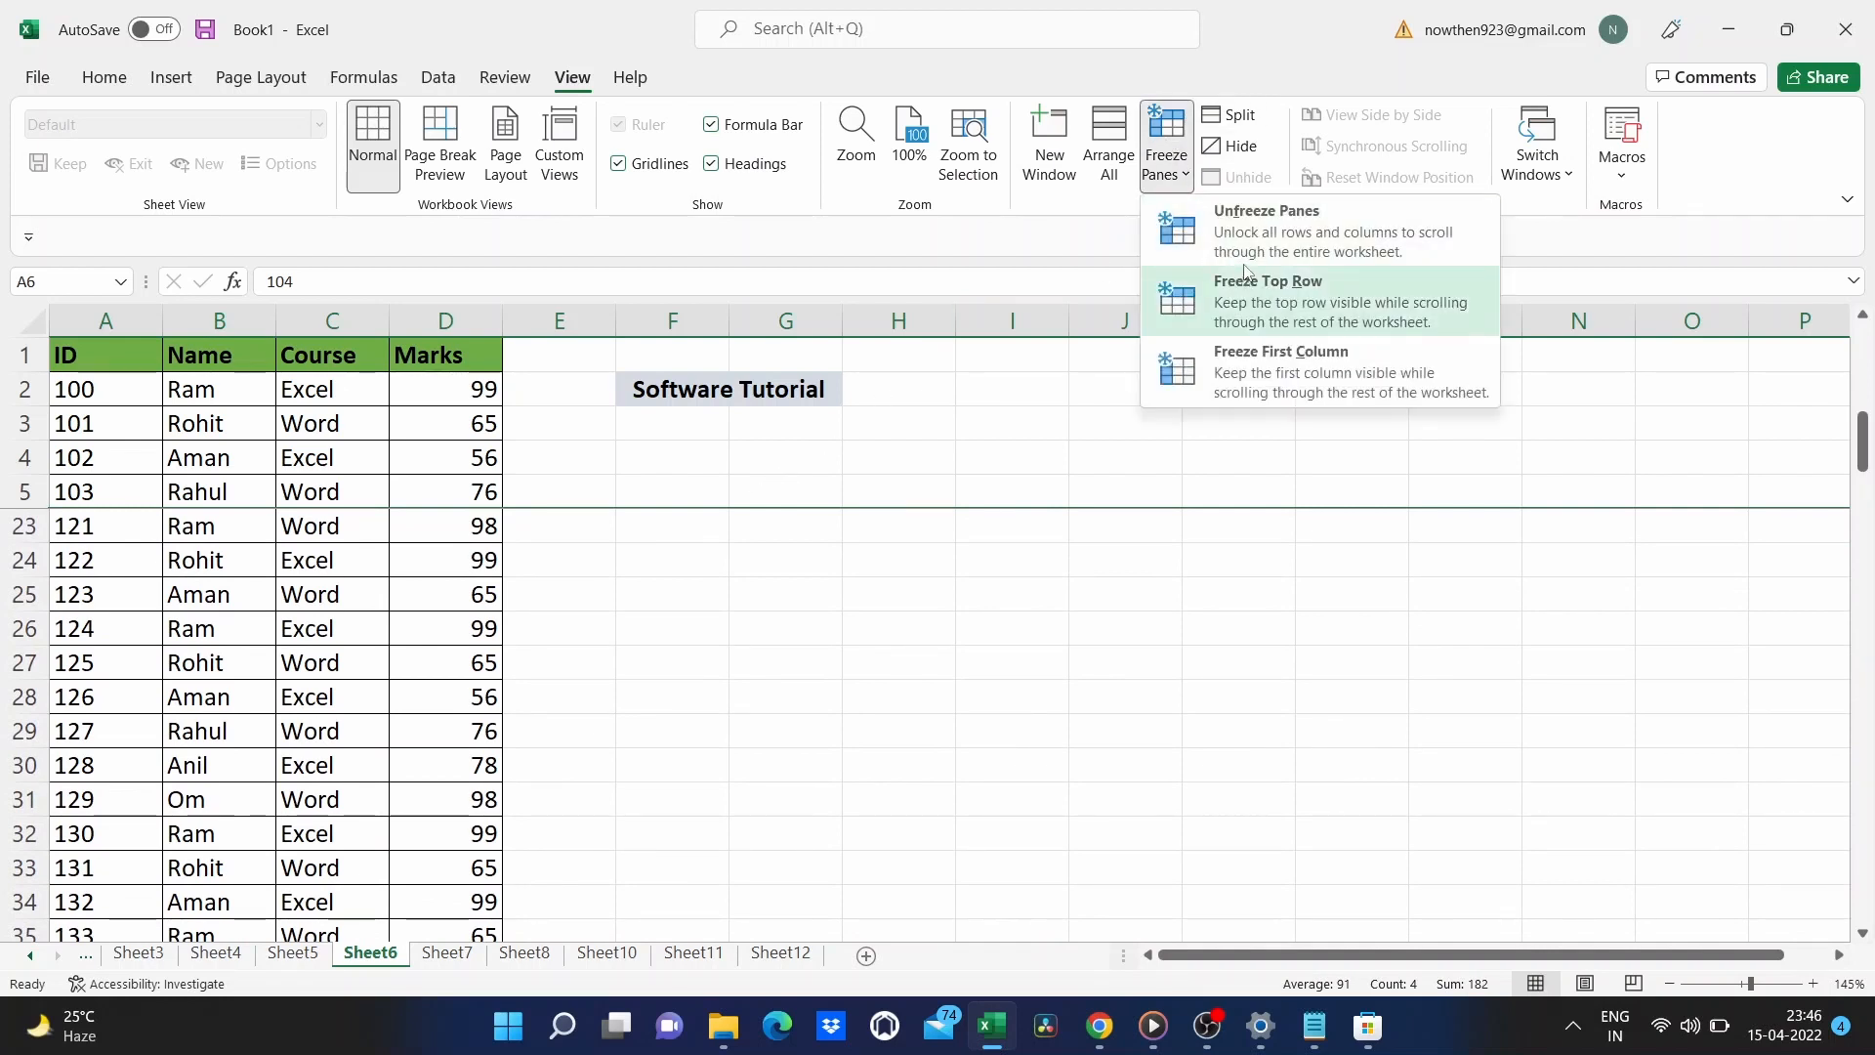
{"action": "left_click", "coordinate": [1247, 239]}
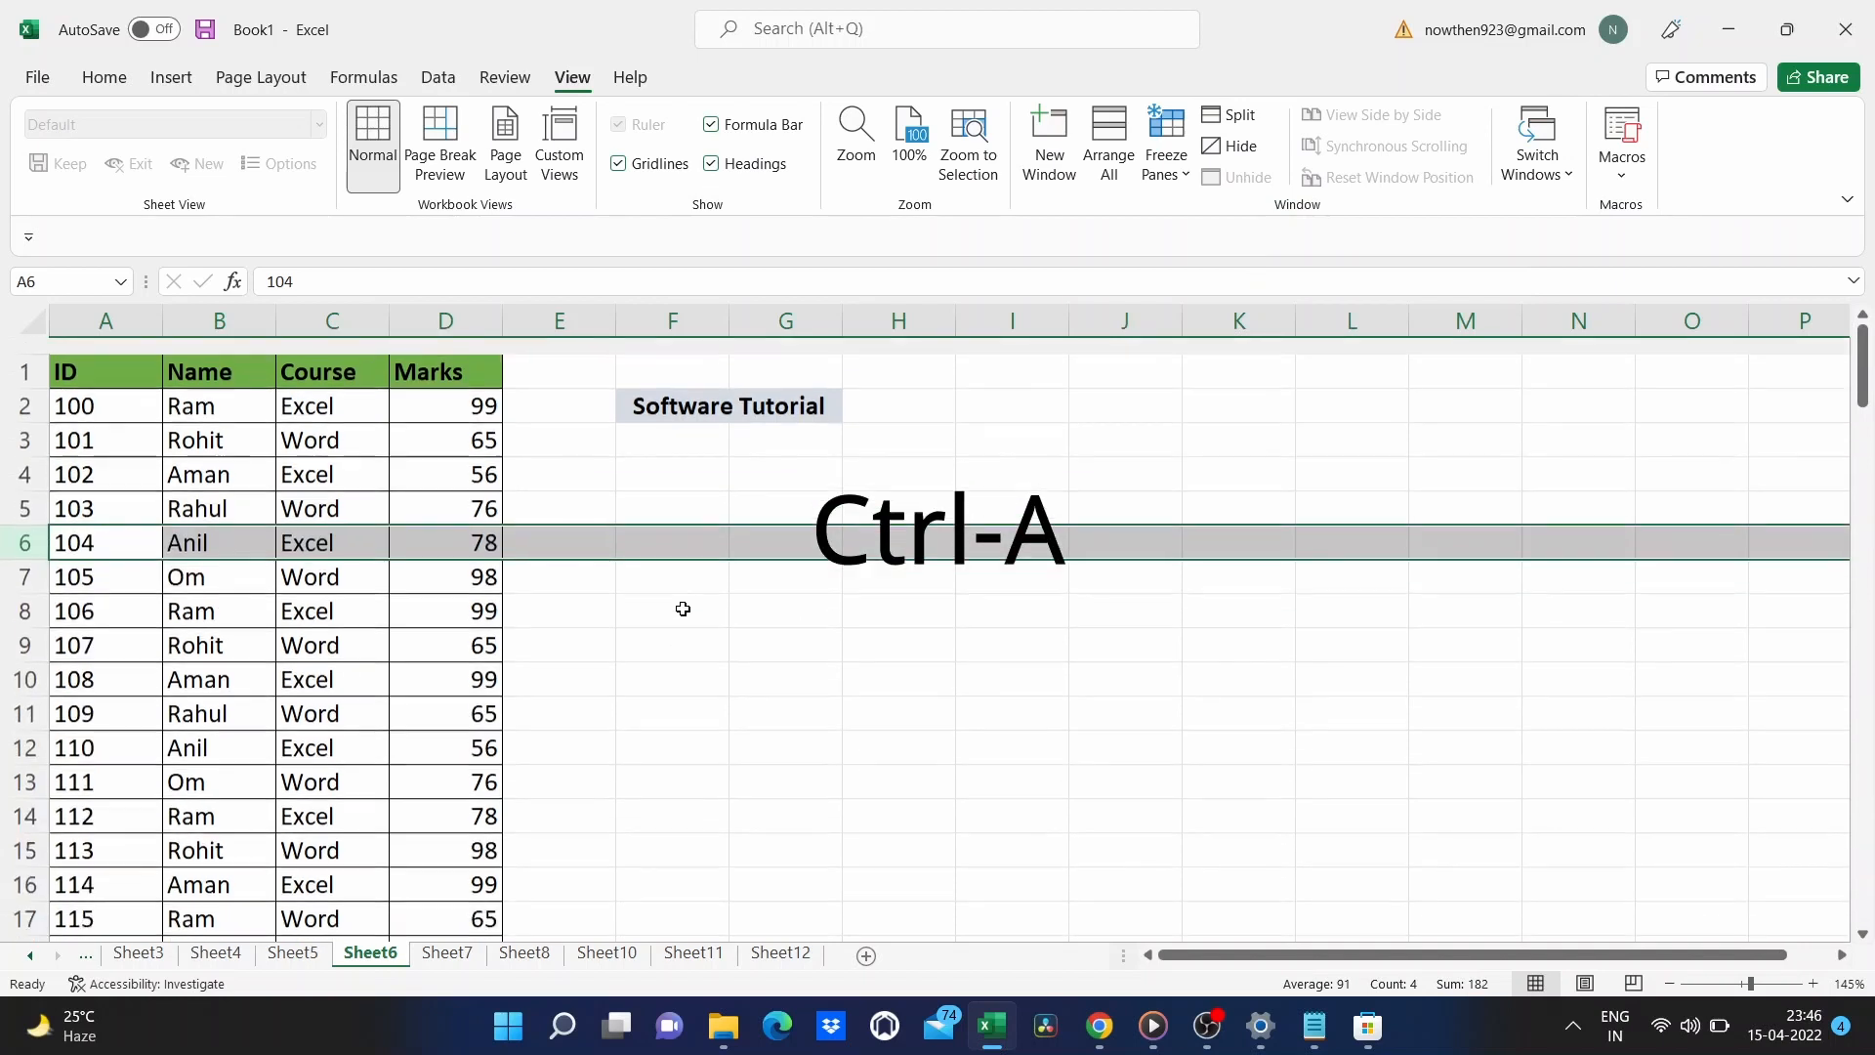
{"action": "left_click", "coordinate": [234, 637]}
{"action": "key", "text": "ctrl+a"}
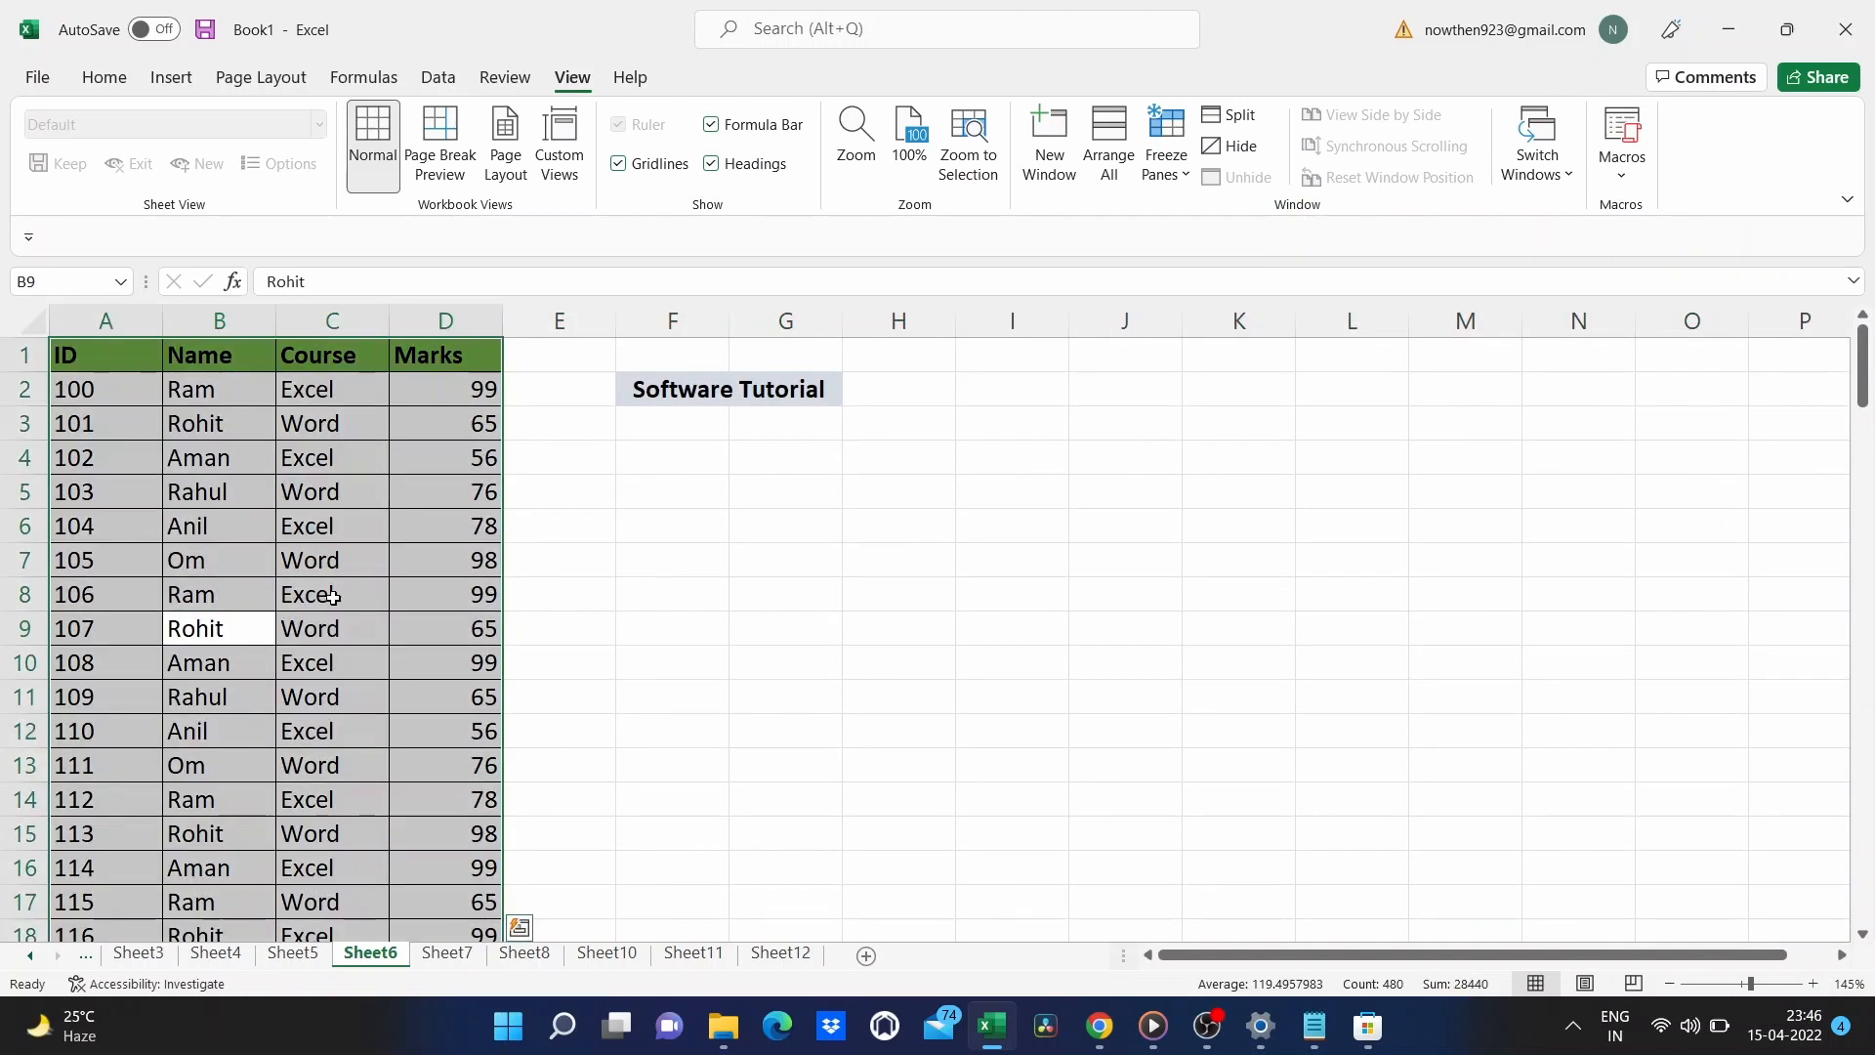
{"action": "key", "text": "ctrl+t"}
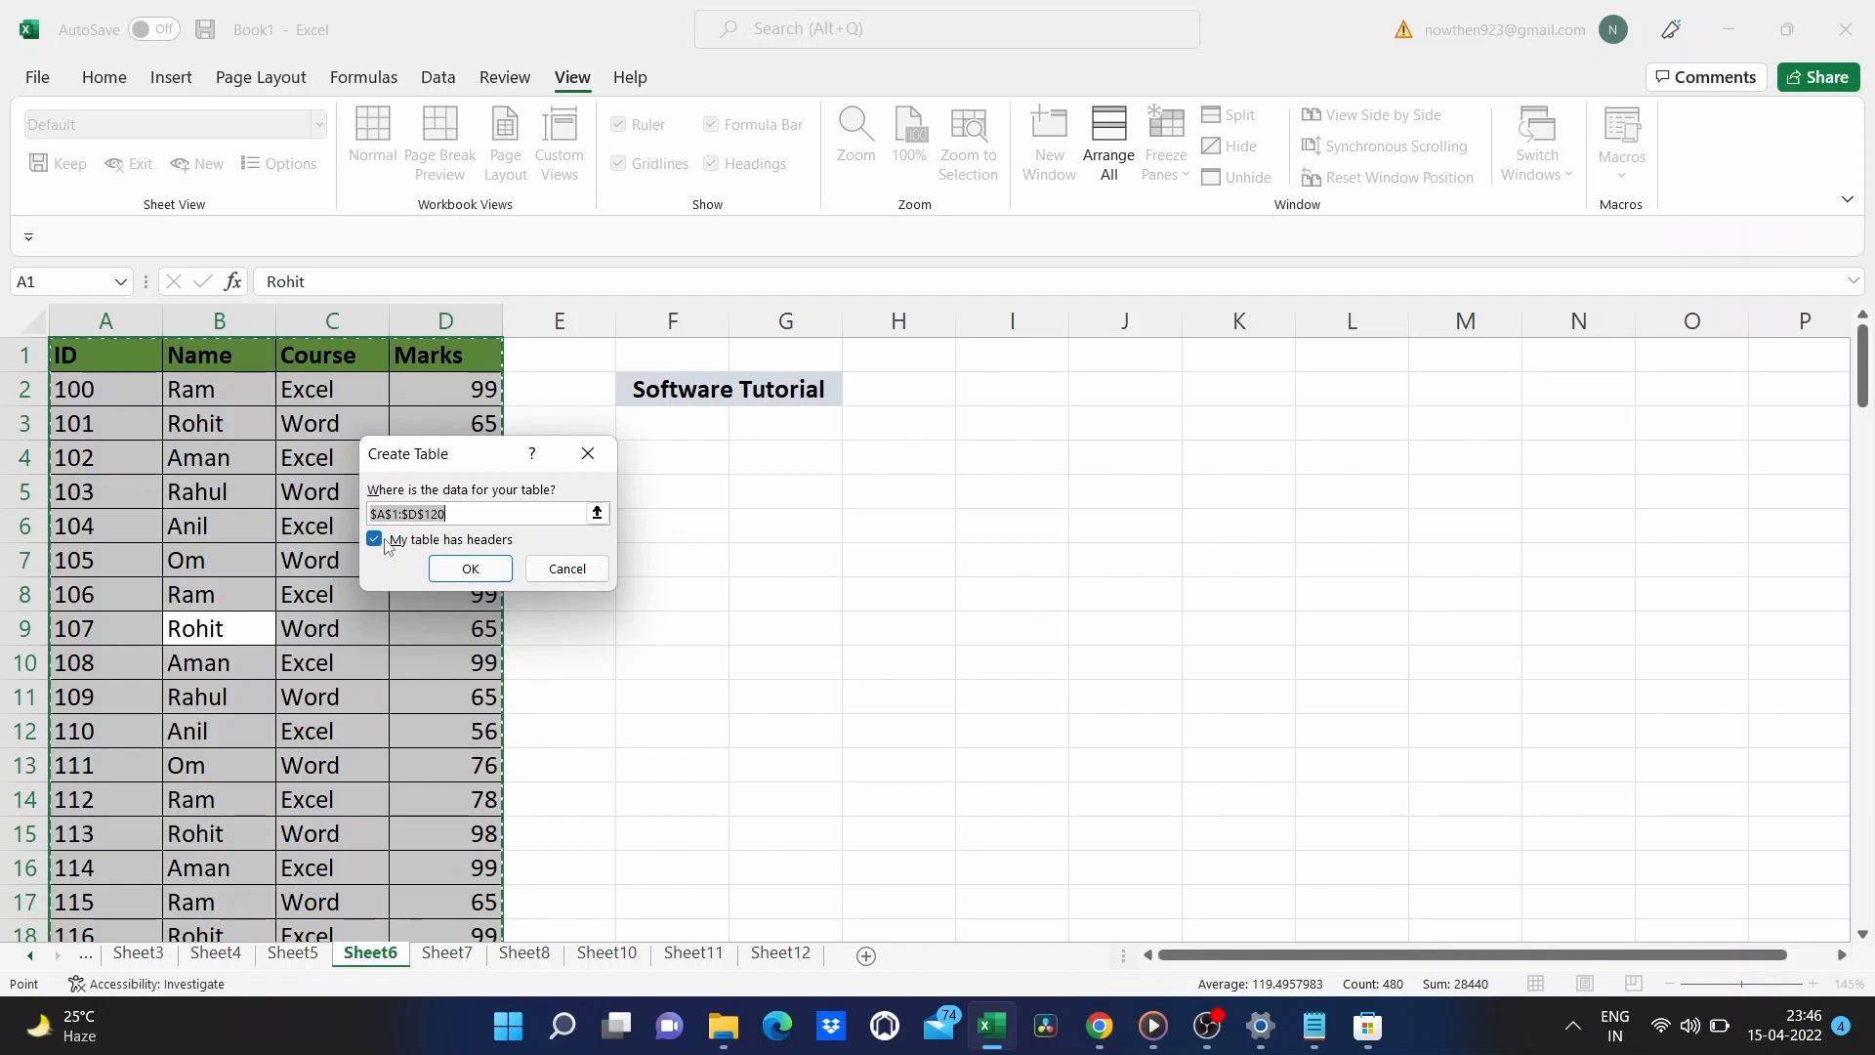
{"action": "left_click", "coordinate": [471, 570]}
{"action": "scroll", "coordinate": [369, 718], "scroll_direction": "down", "scroll_amount": 4}
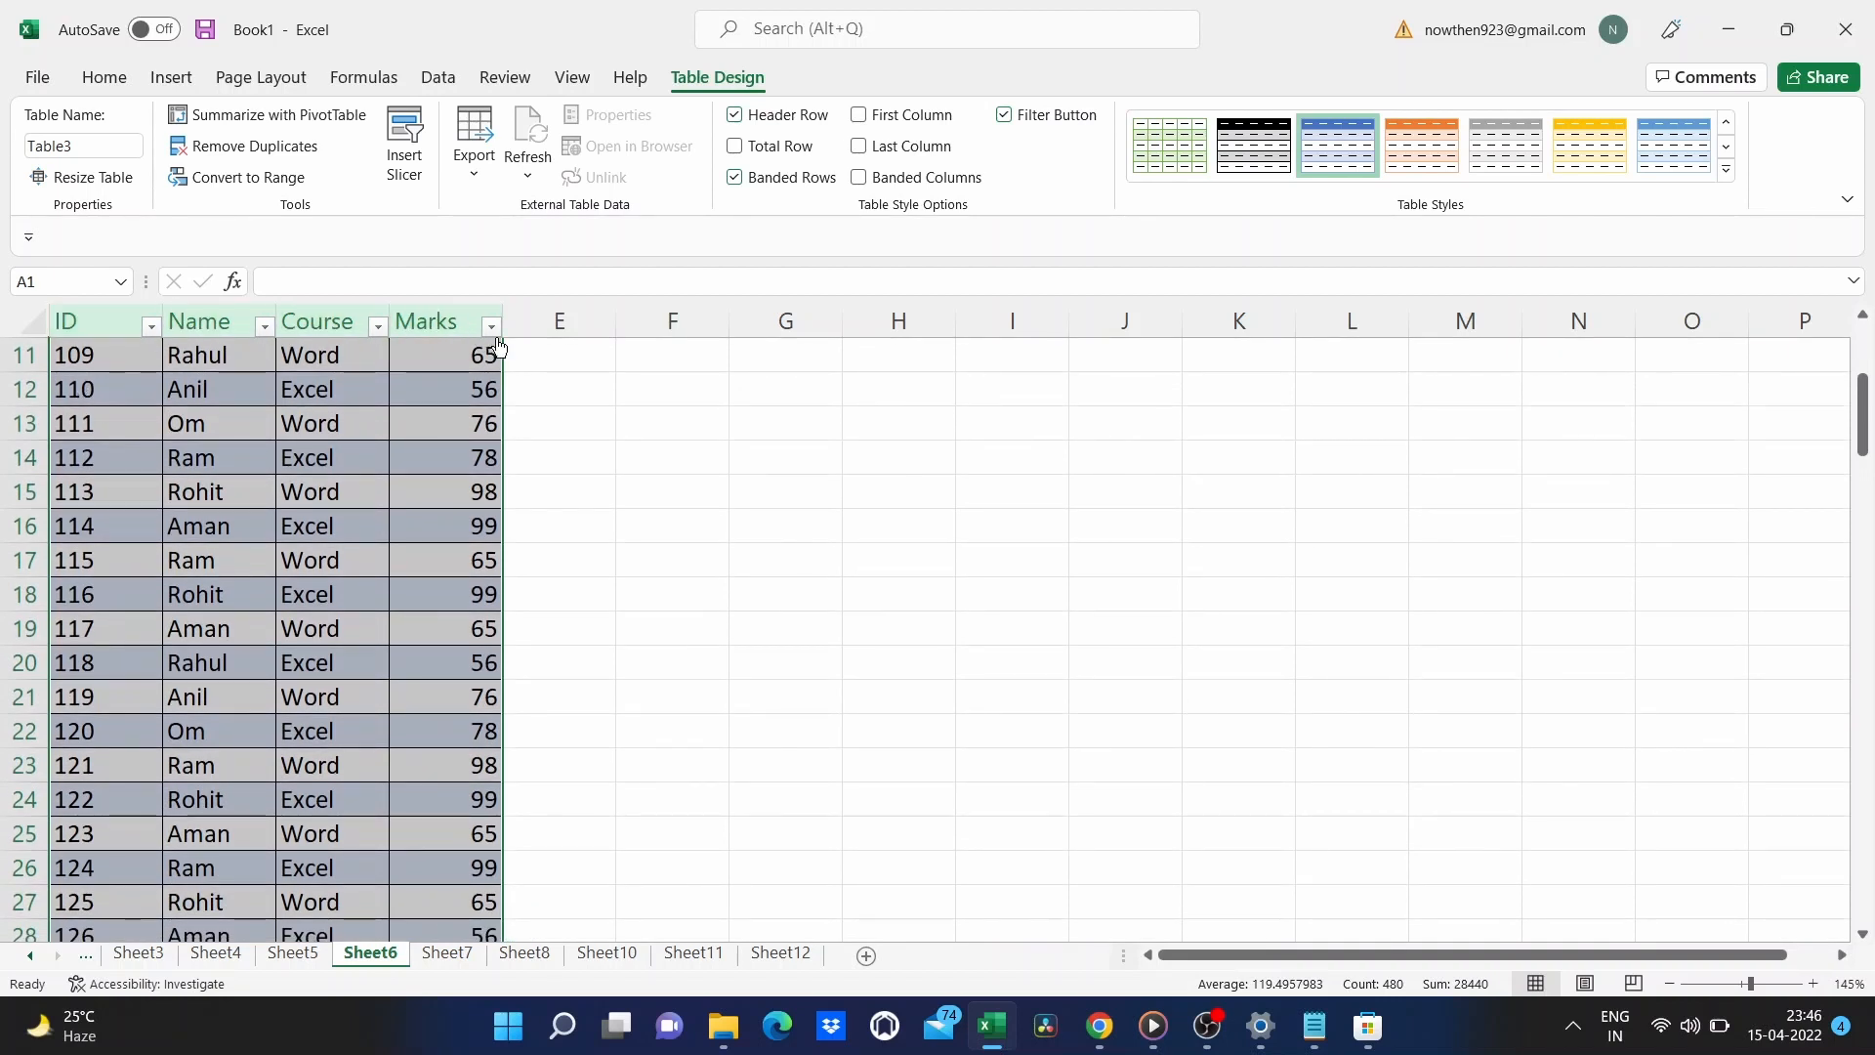
Select a cell outside the new table and examine how its column headings behave further down the rows.
{"action": "left_click", "coordinate": [548, 516]}
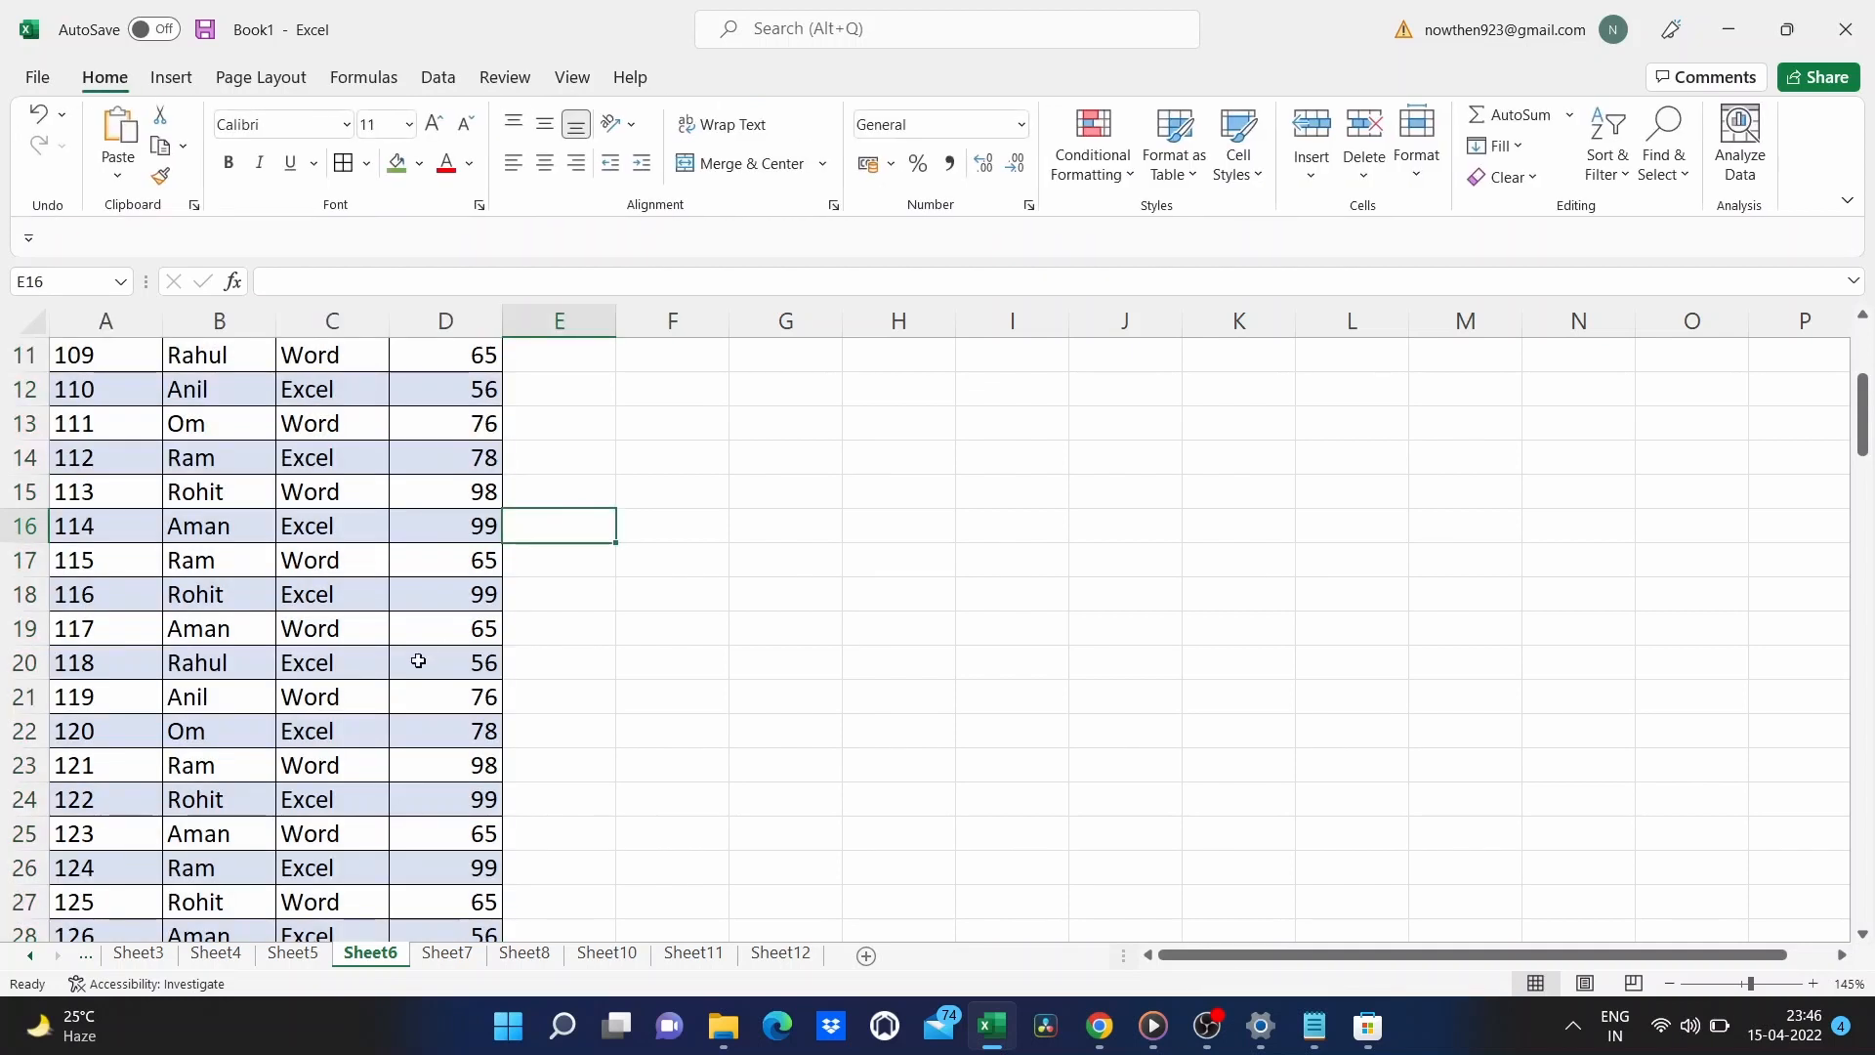
{"action": "scroll", "coordinate": [416, 664], "scroll_direction": "down", "scroll_amount": 11}
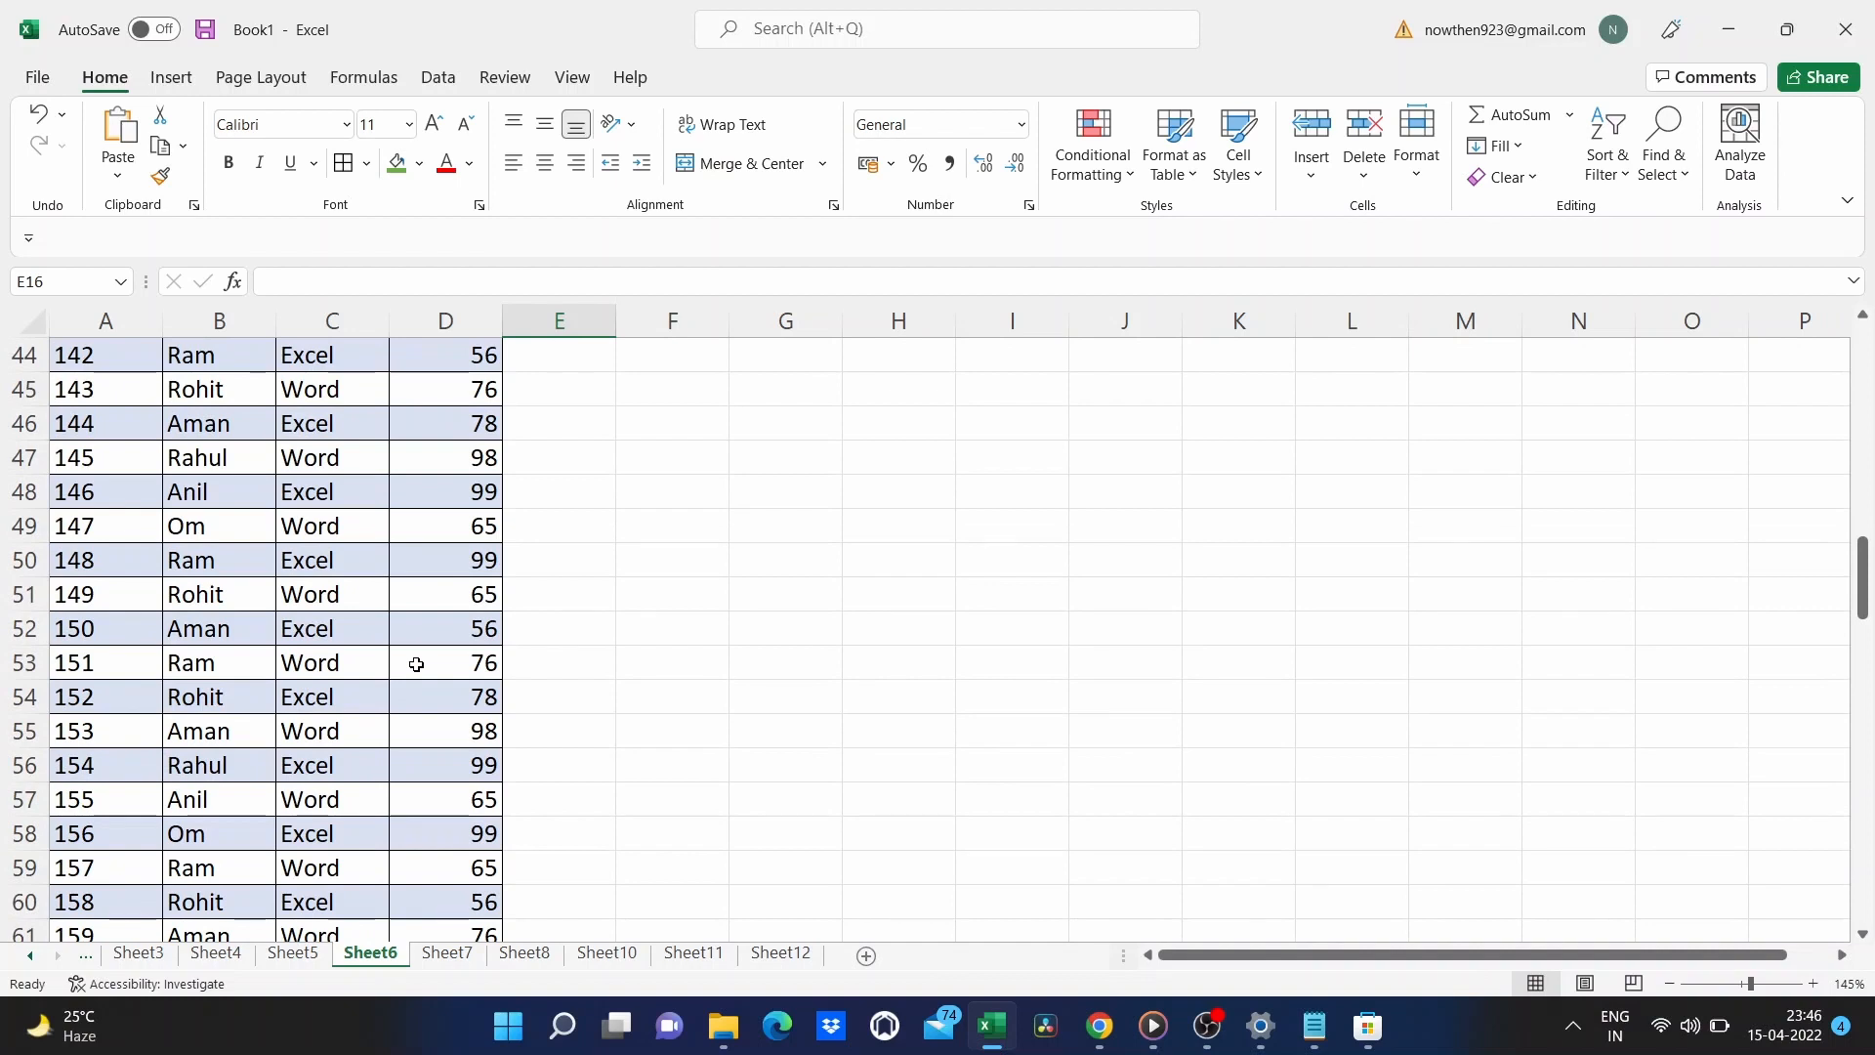
{"action": "scroll", "coordinate": [416, 664], "scroll_direction": "down", "scroll_amount": 2}
{"action": "scroll", "coordinate": [415, 664], "scroll_direction": "up", "scroll_amount": 1}
{"action": "scroll", "coordinate": [416, 664], "scroll_direction": "down", "scroll_amount": 2}
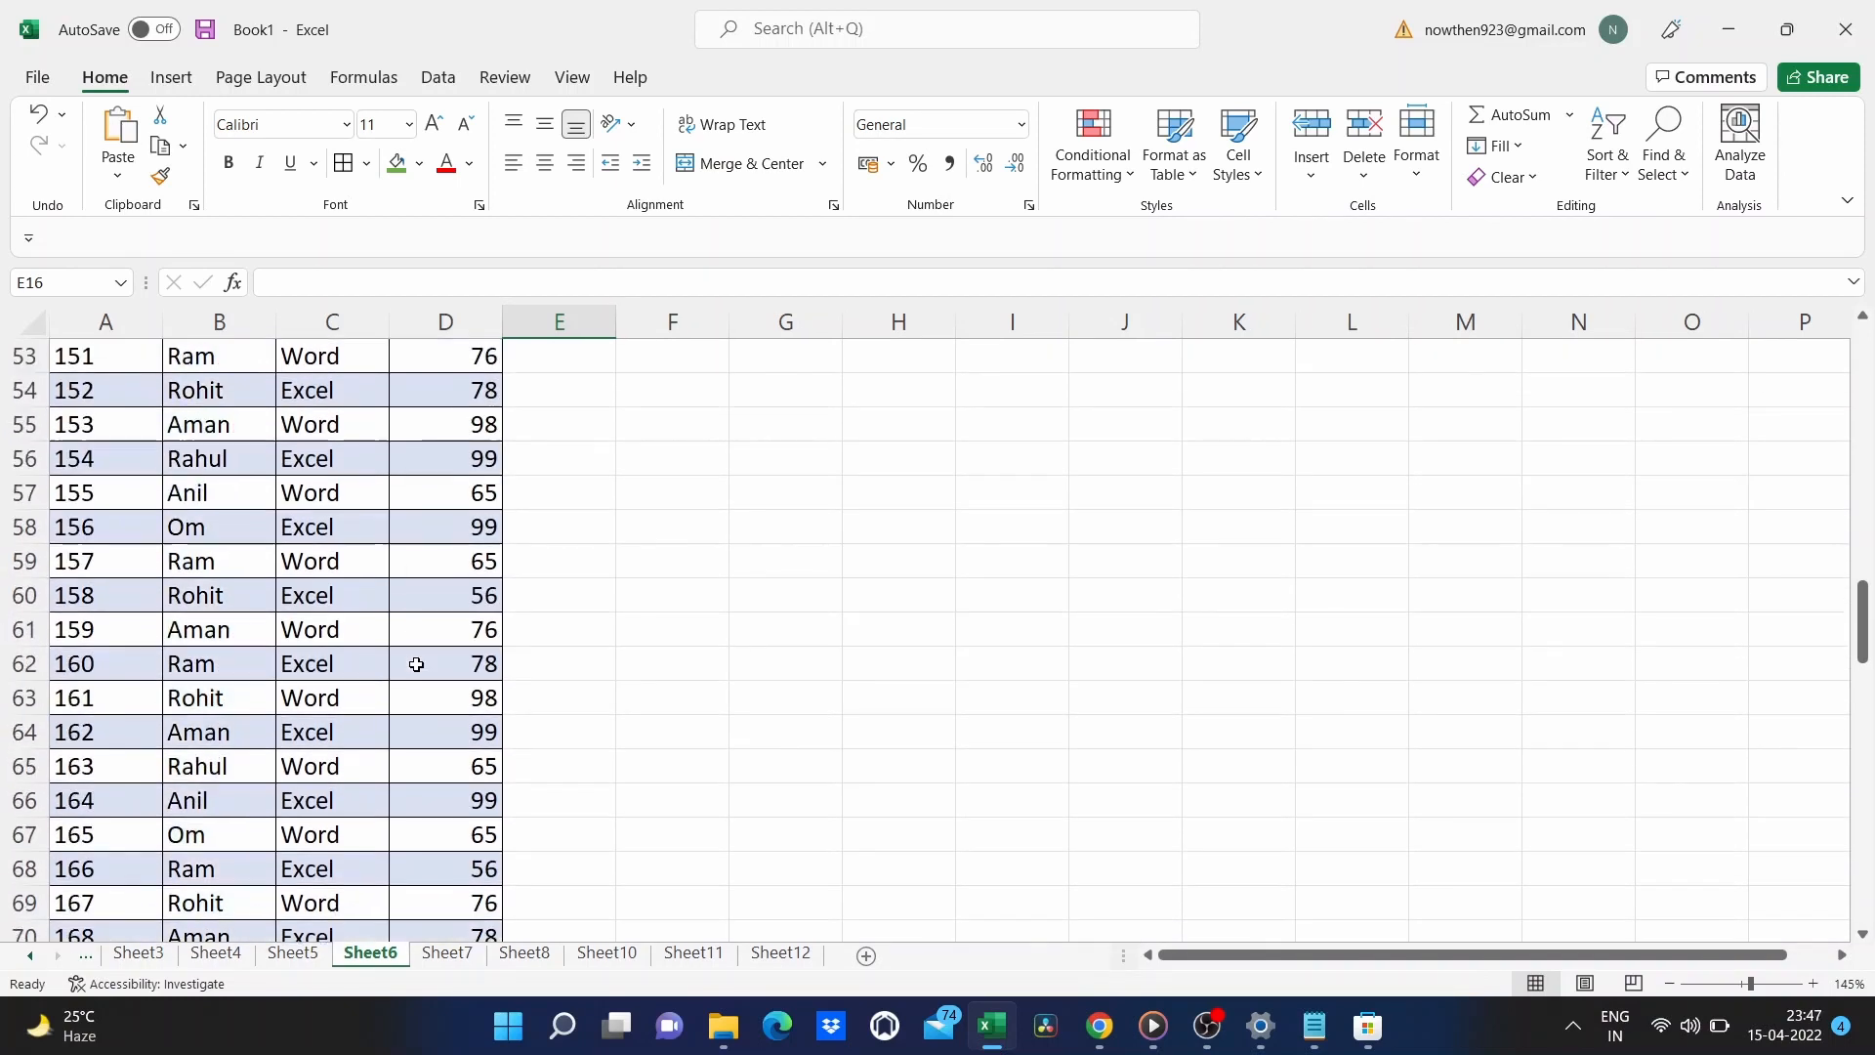
{"action": "scroll", "coordinate": [416, 664], "scroll_direction": "up", "scroll_amount": 17}
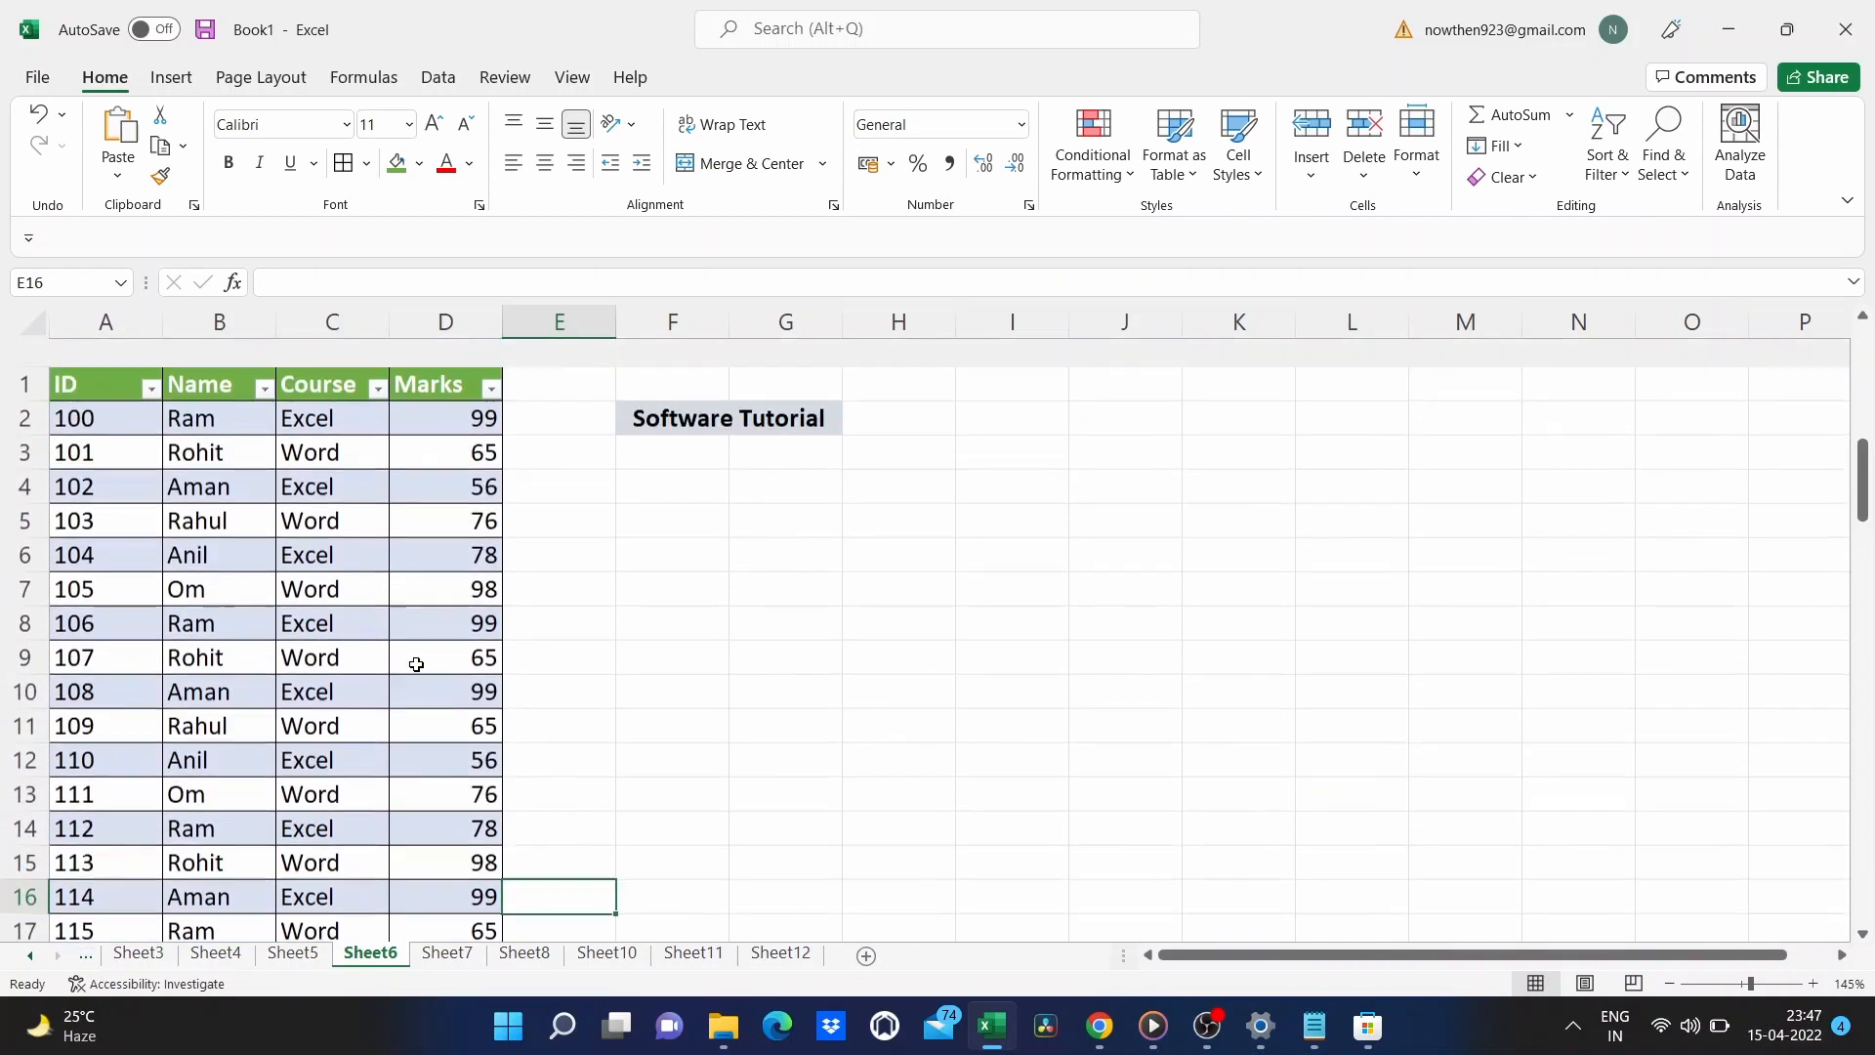
{"action": "left_click", "coordinate": [669, 648]}
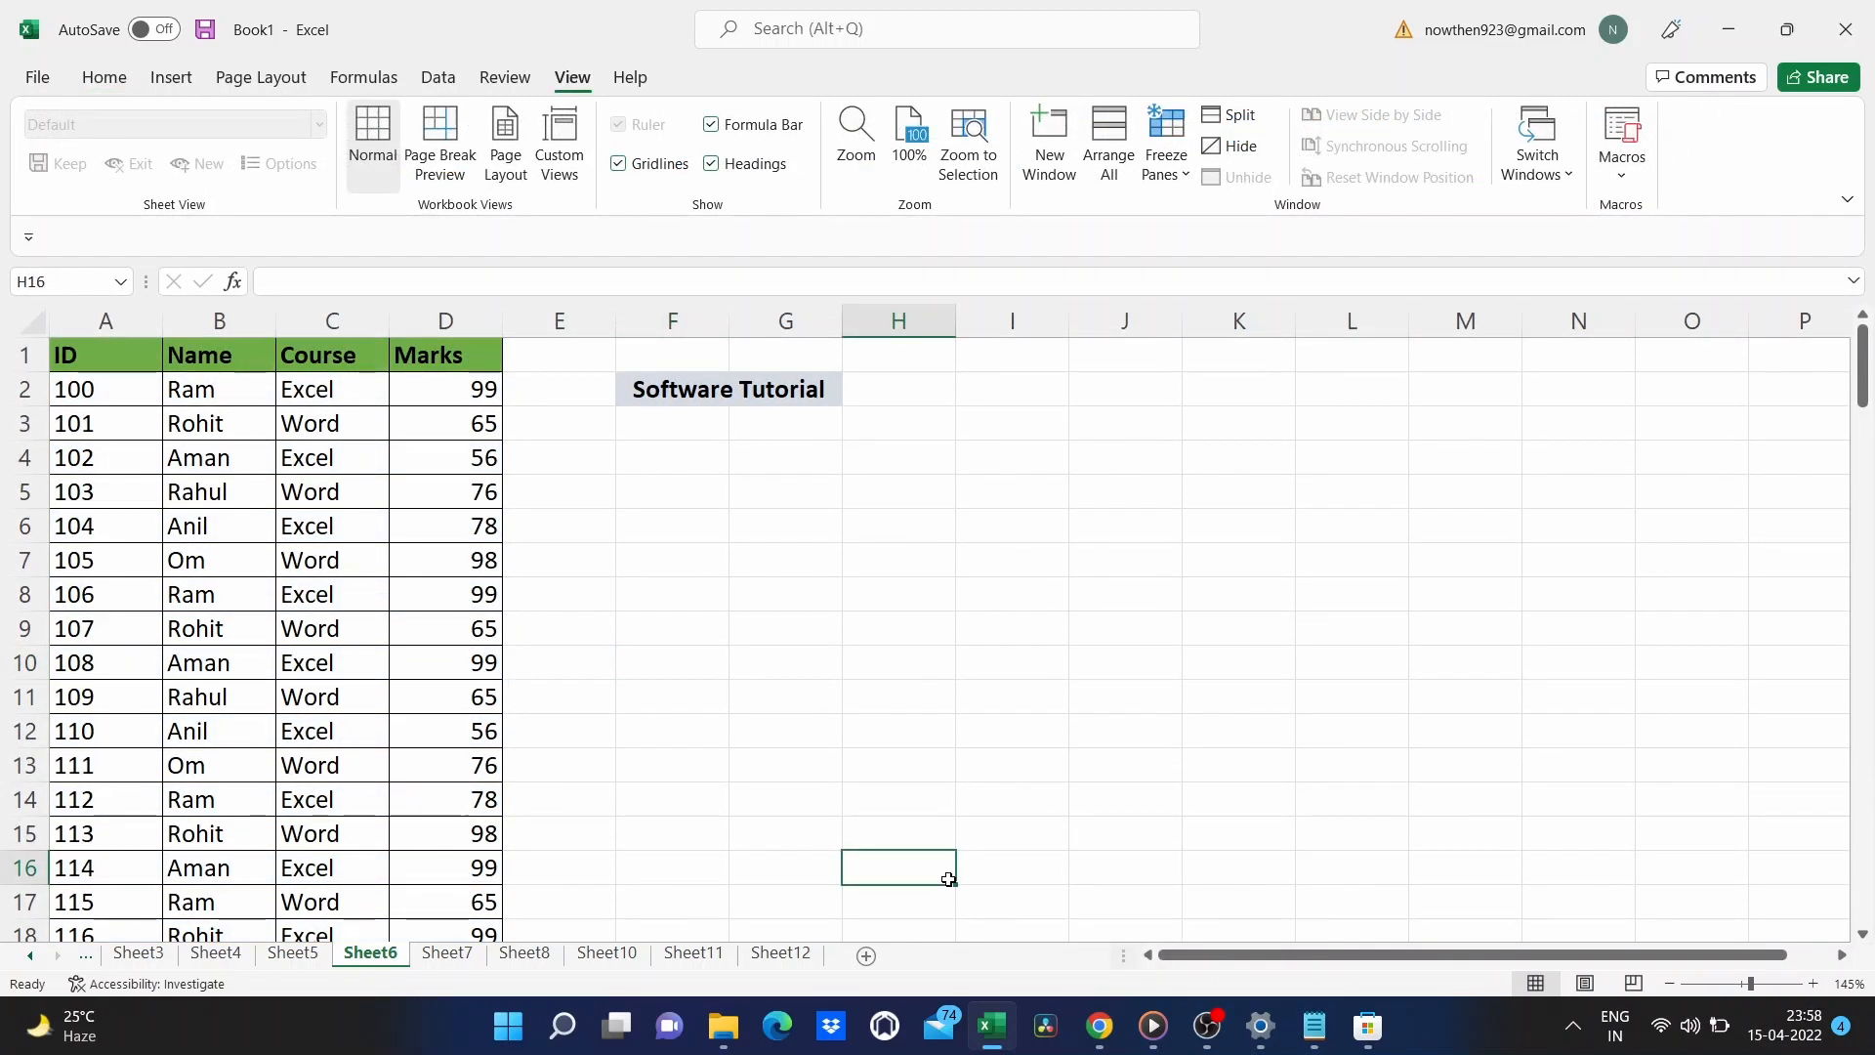
Split the Sheet6 view near the end of the marks list and set the horizontal divider just below row 121.
{"action": "scroll", "coordinate": [635, 771], "scroll_direction": "down", "scroll_amount": 1}
{"action": "scroll", "coordinate": [636, 771], "scroll_direction": "up", "scroll_amount": 1}
{"action": "scroll", "coordinate": [328, 765], "scroll_direction": "down", "scroll_amount": 20}
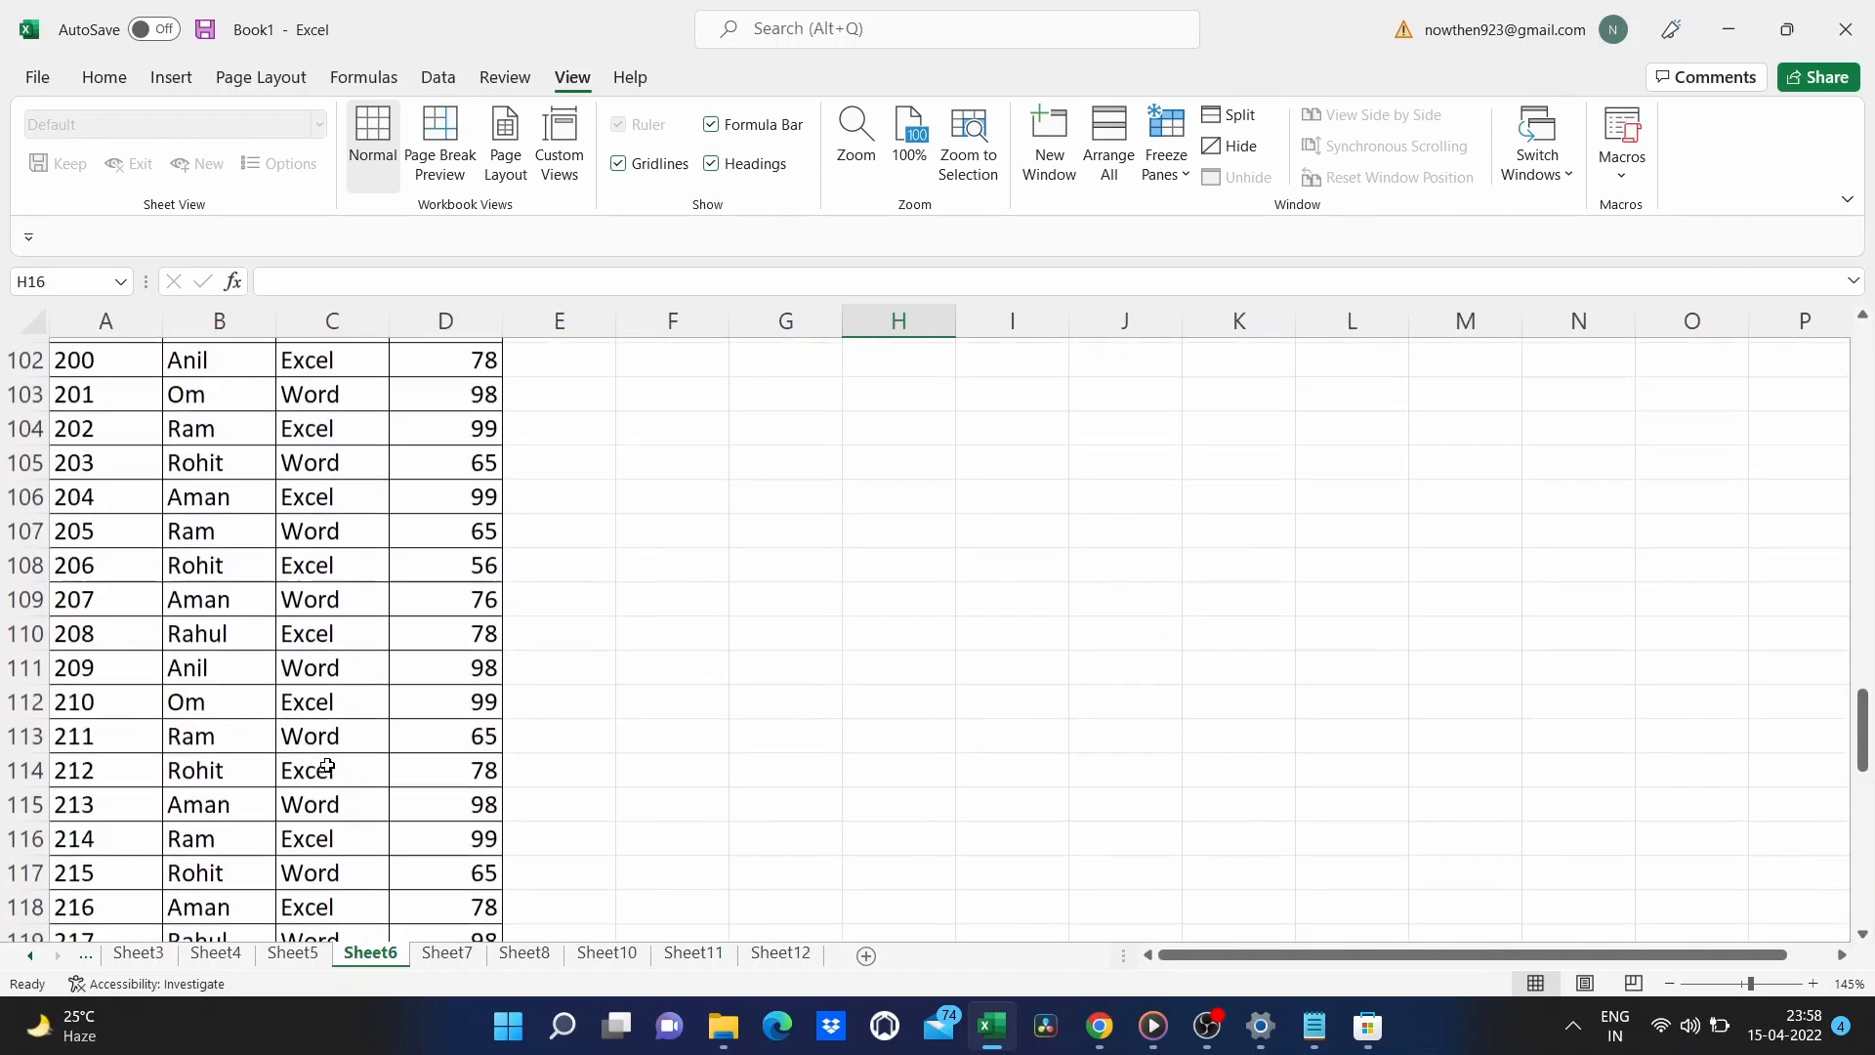
{"action": "scroll", "coordinate": [328, 767], "scroll_direction": "down", "scroll_amount": 7}
{"action": "scroll", "coordinate": [326, 765], "scroll_direction": "up", "scroll_amount": 3}
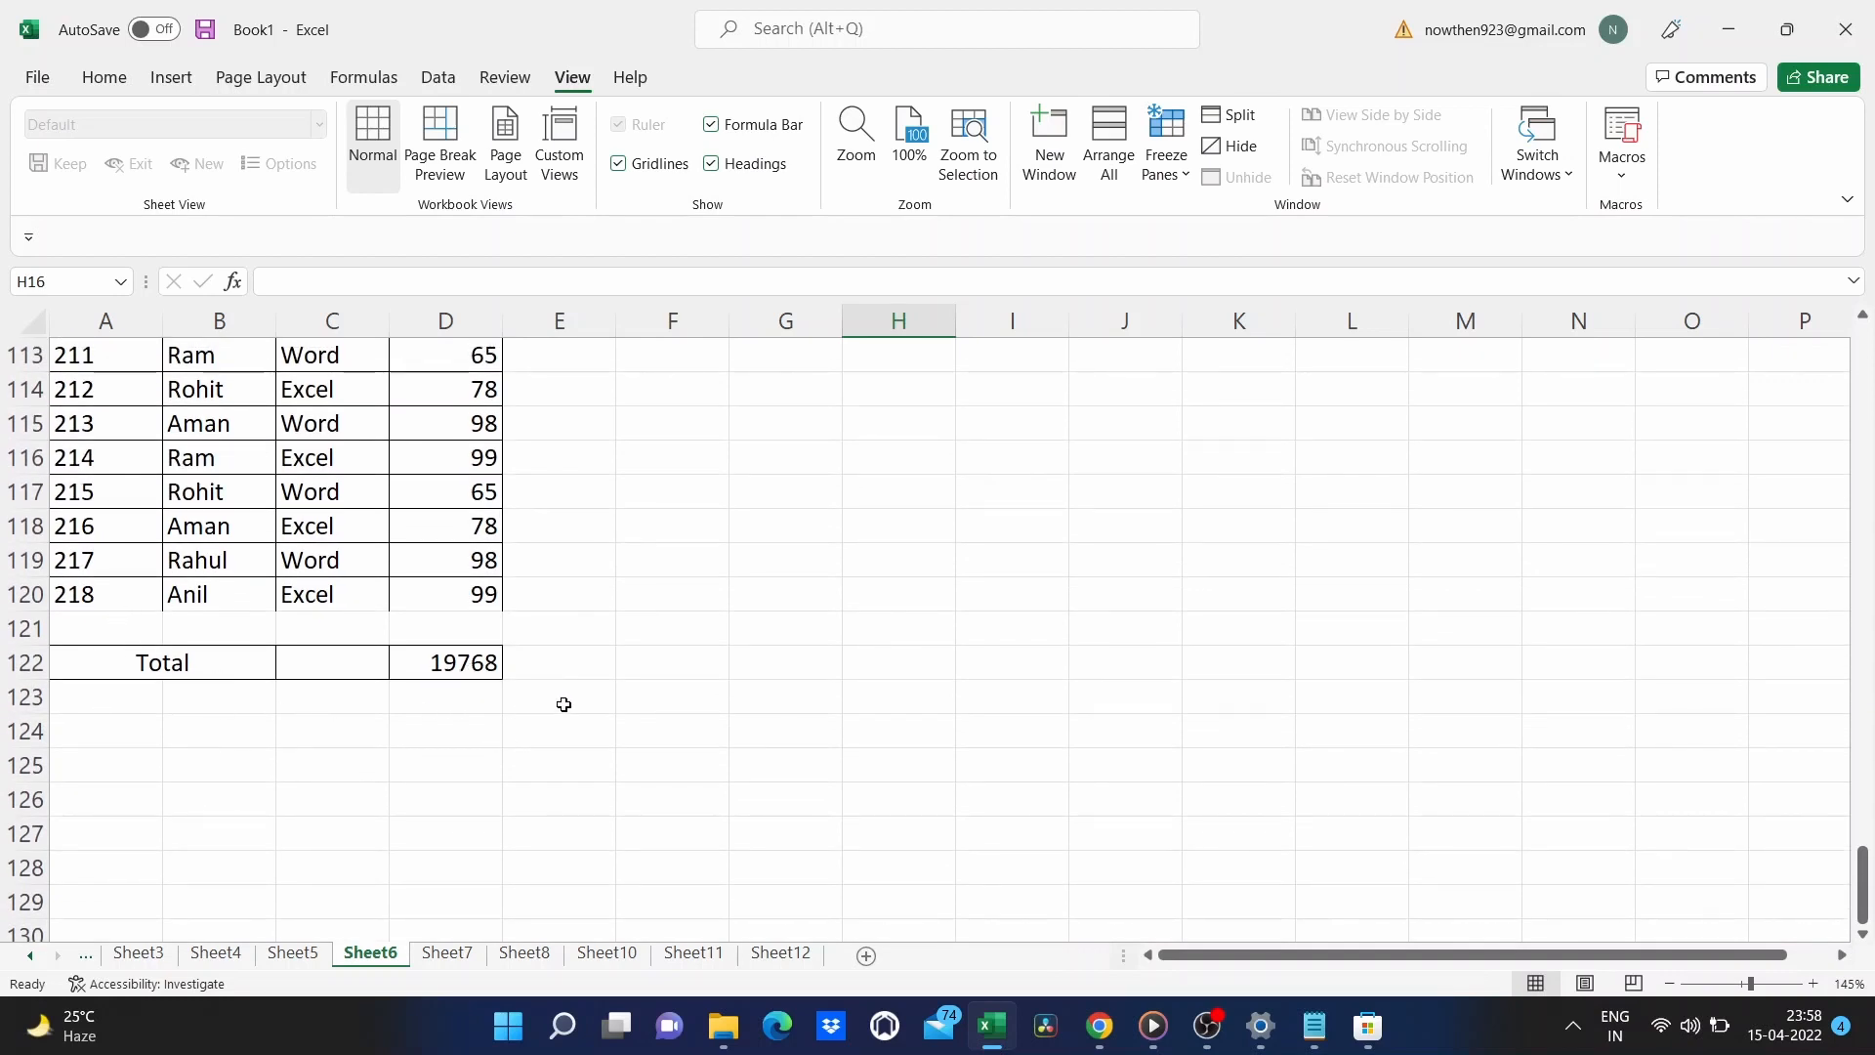
{"action": "scroll", "coordinate": [563, 704], "scroll_direction": "up", "scroll_amount": 1}
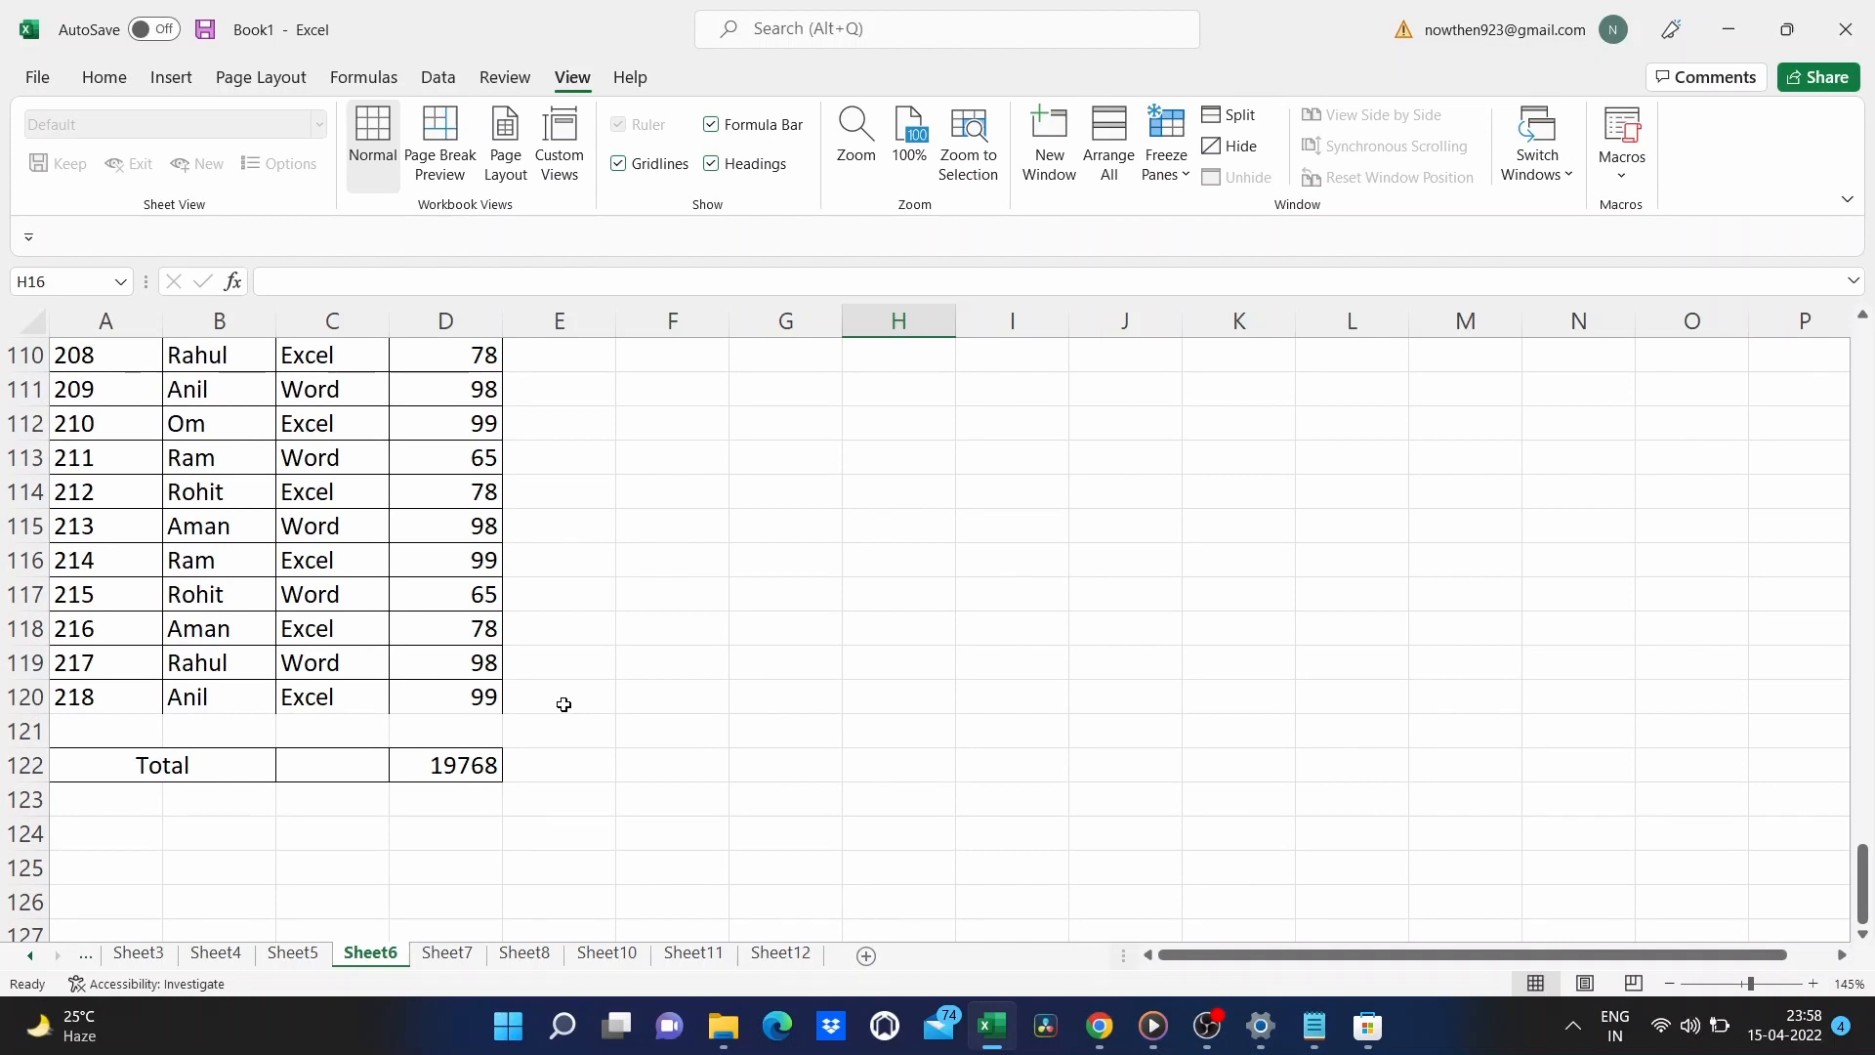
{"action": "scroll", "coordinate": [563, 704], "scroll_direction": "up", "scroll_amount": 3}
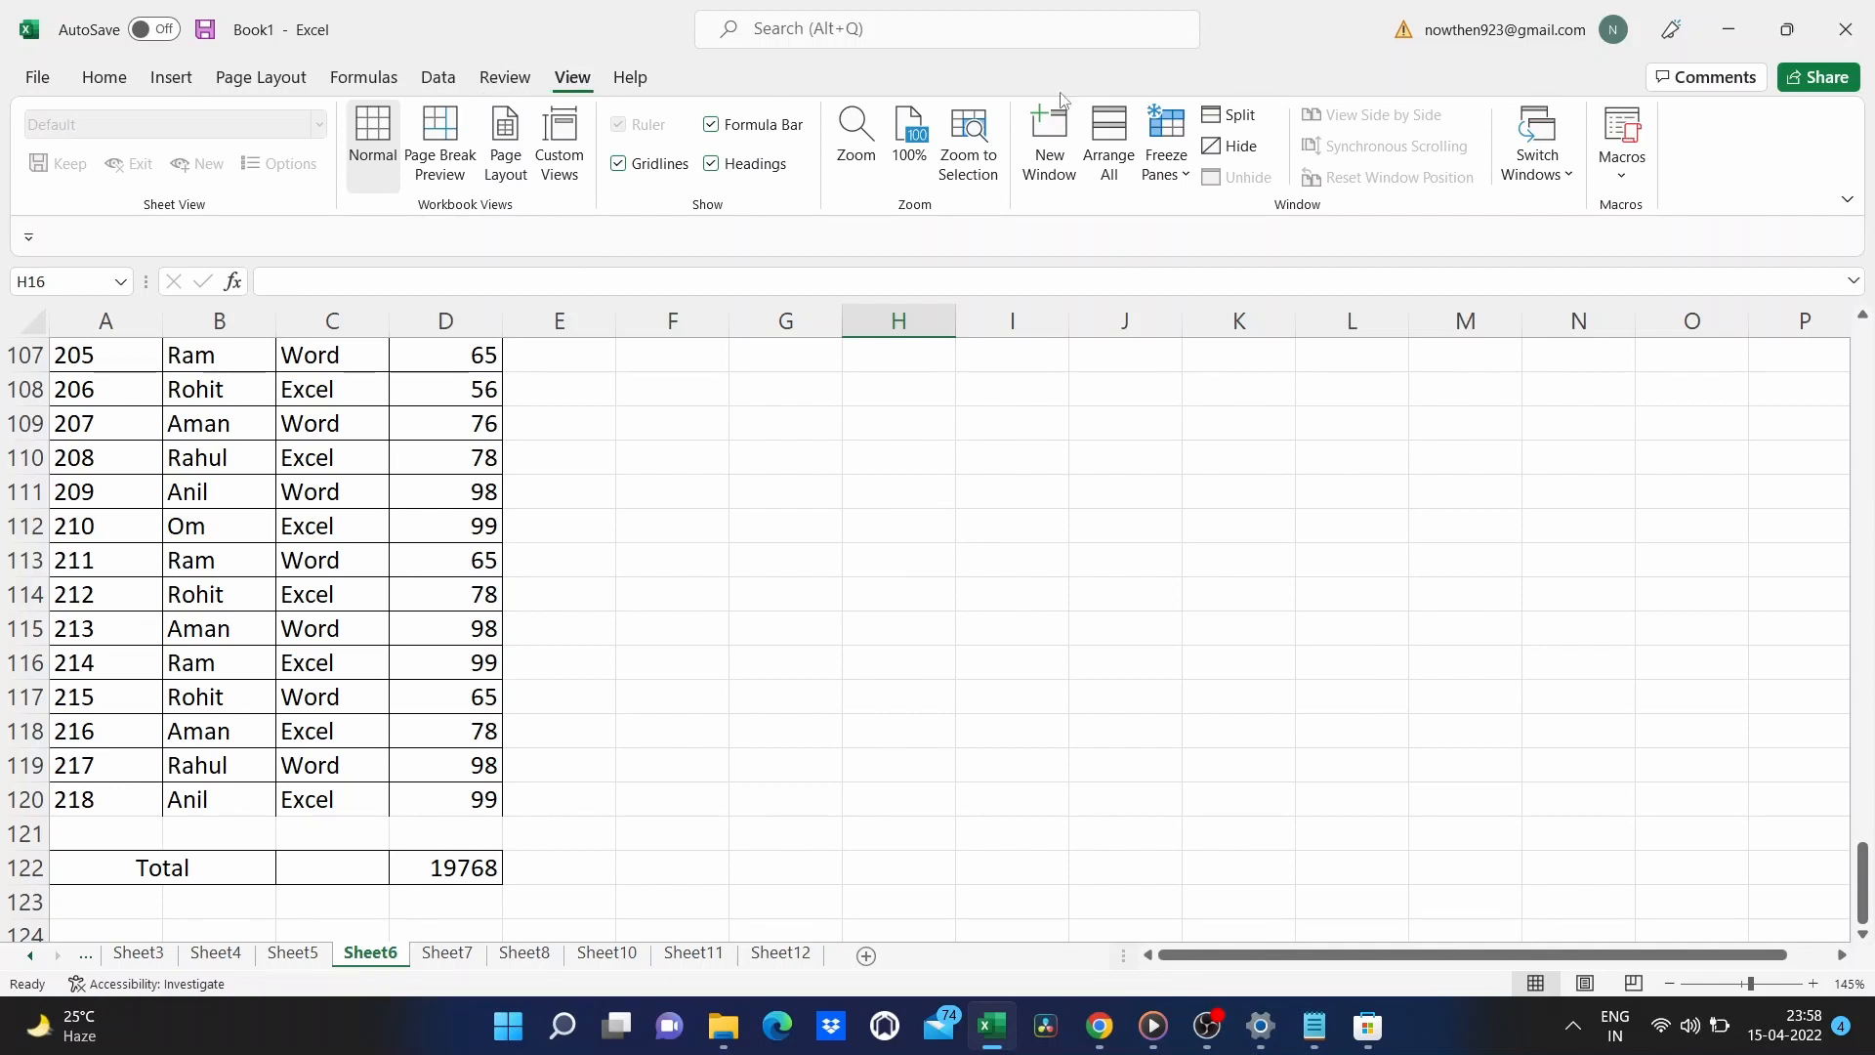
{"action": "left_click", "coordinate": [1233, 114]}
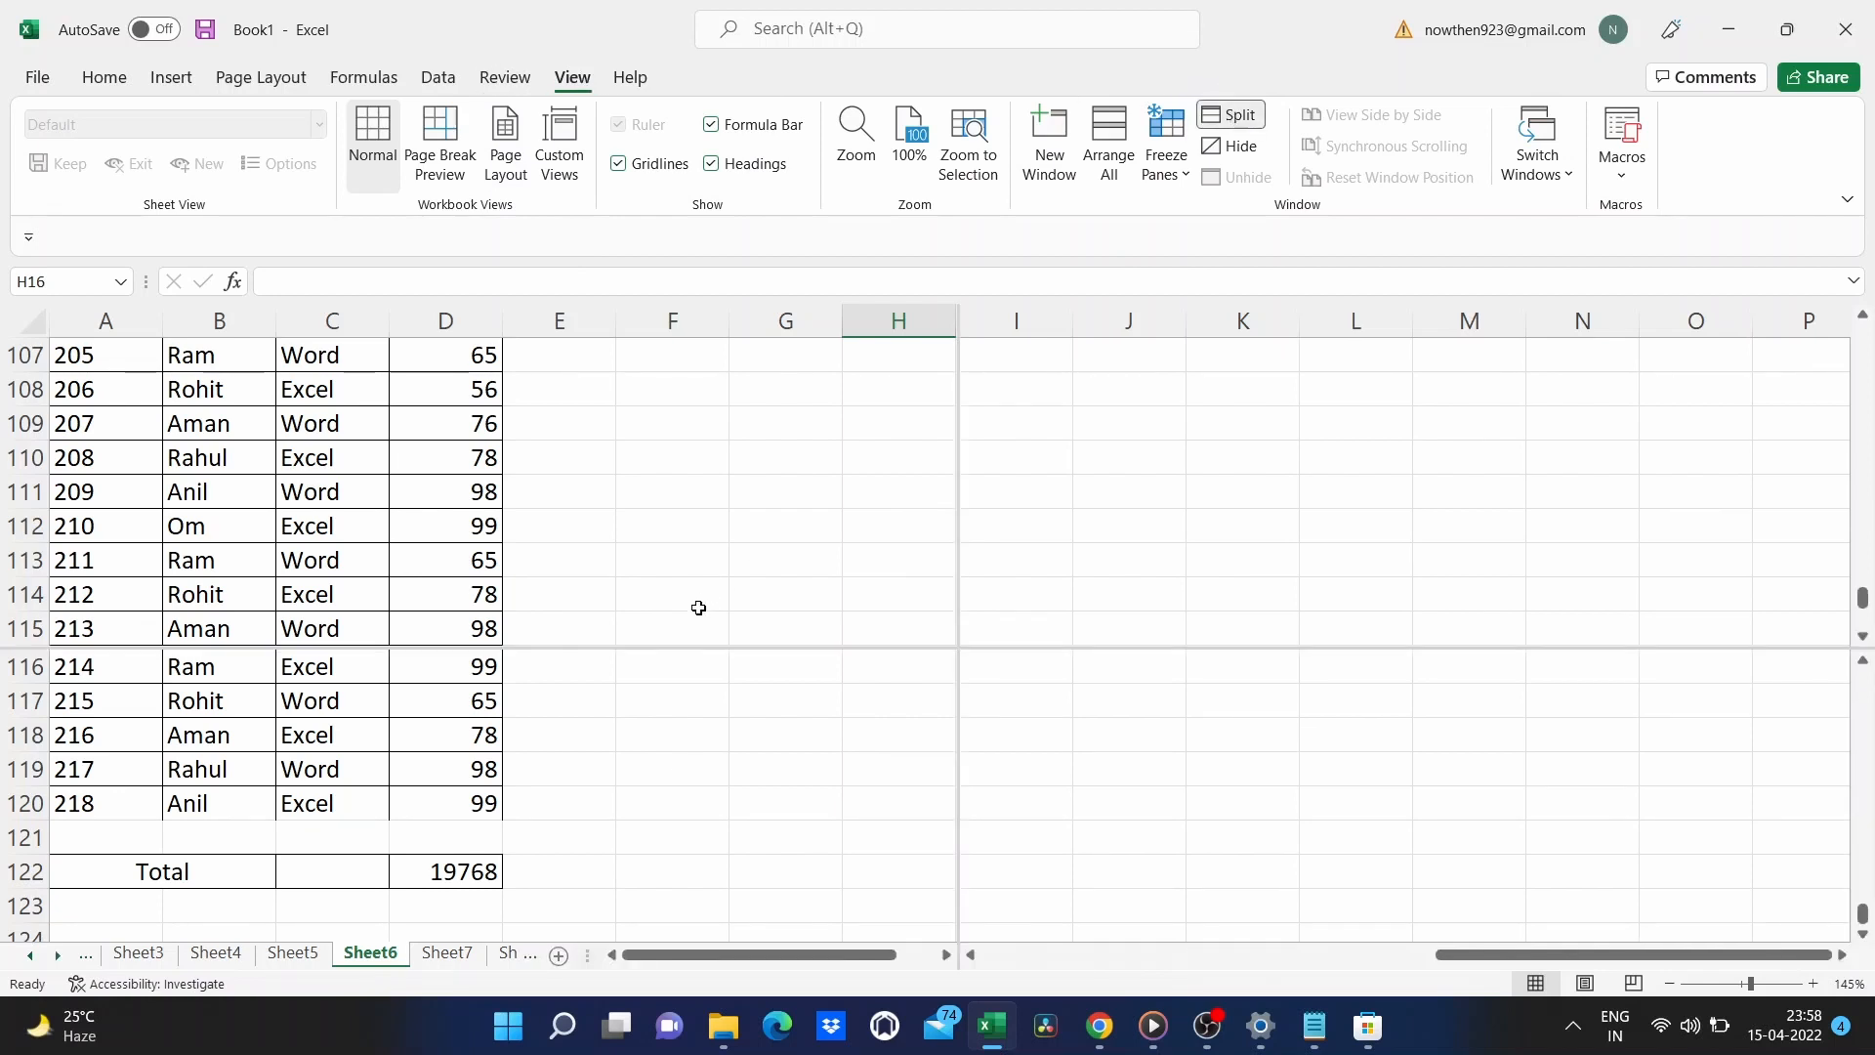
{"action": "left_click_drag", "start_coordinate": [688, 648], "coordinate": [795, 849]}
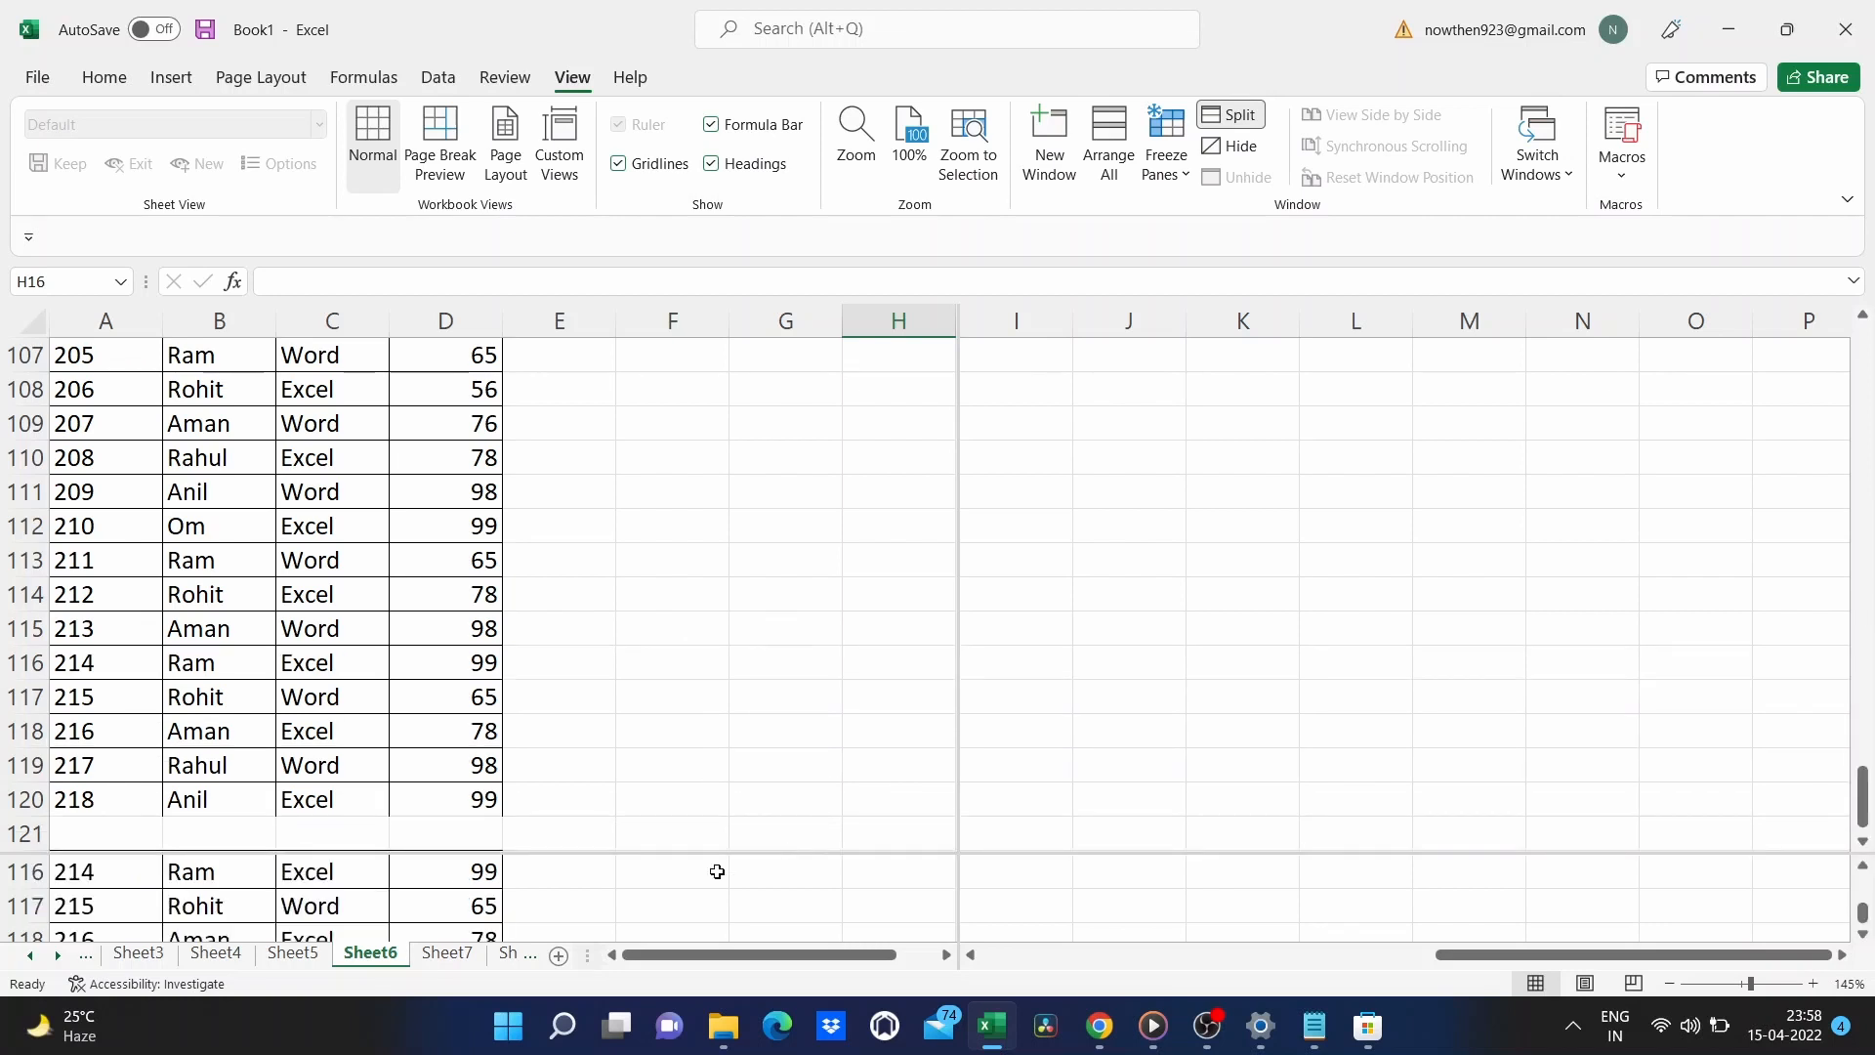
Advance the lower pane until the Total row 122 is its first row.
{"action": "left_click", "coordinate": [583, 930]}
{"action": "key", "text": "Down"}
{"action": "key", "text": "Down"}
{"action": "key", "text": "Down"}
{"action": "key", "text": "Down"}
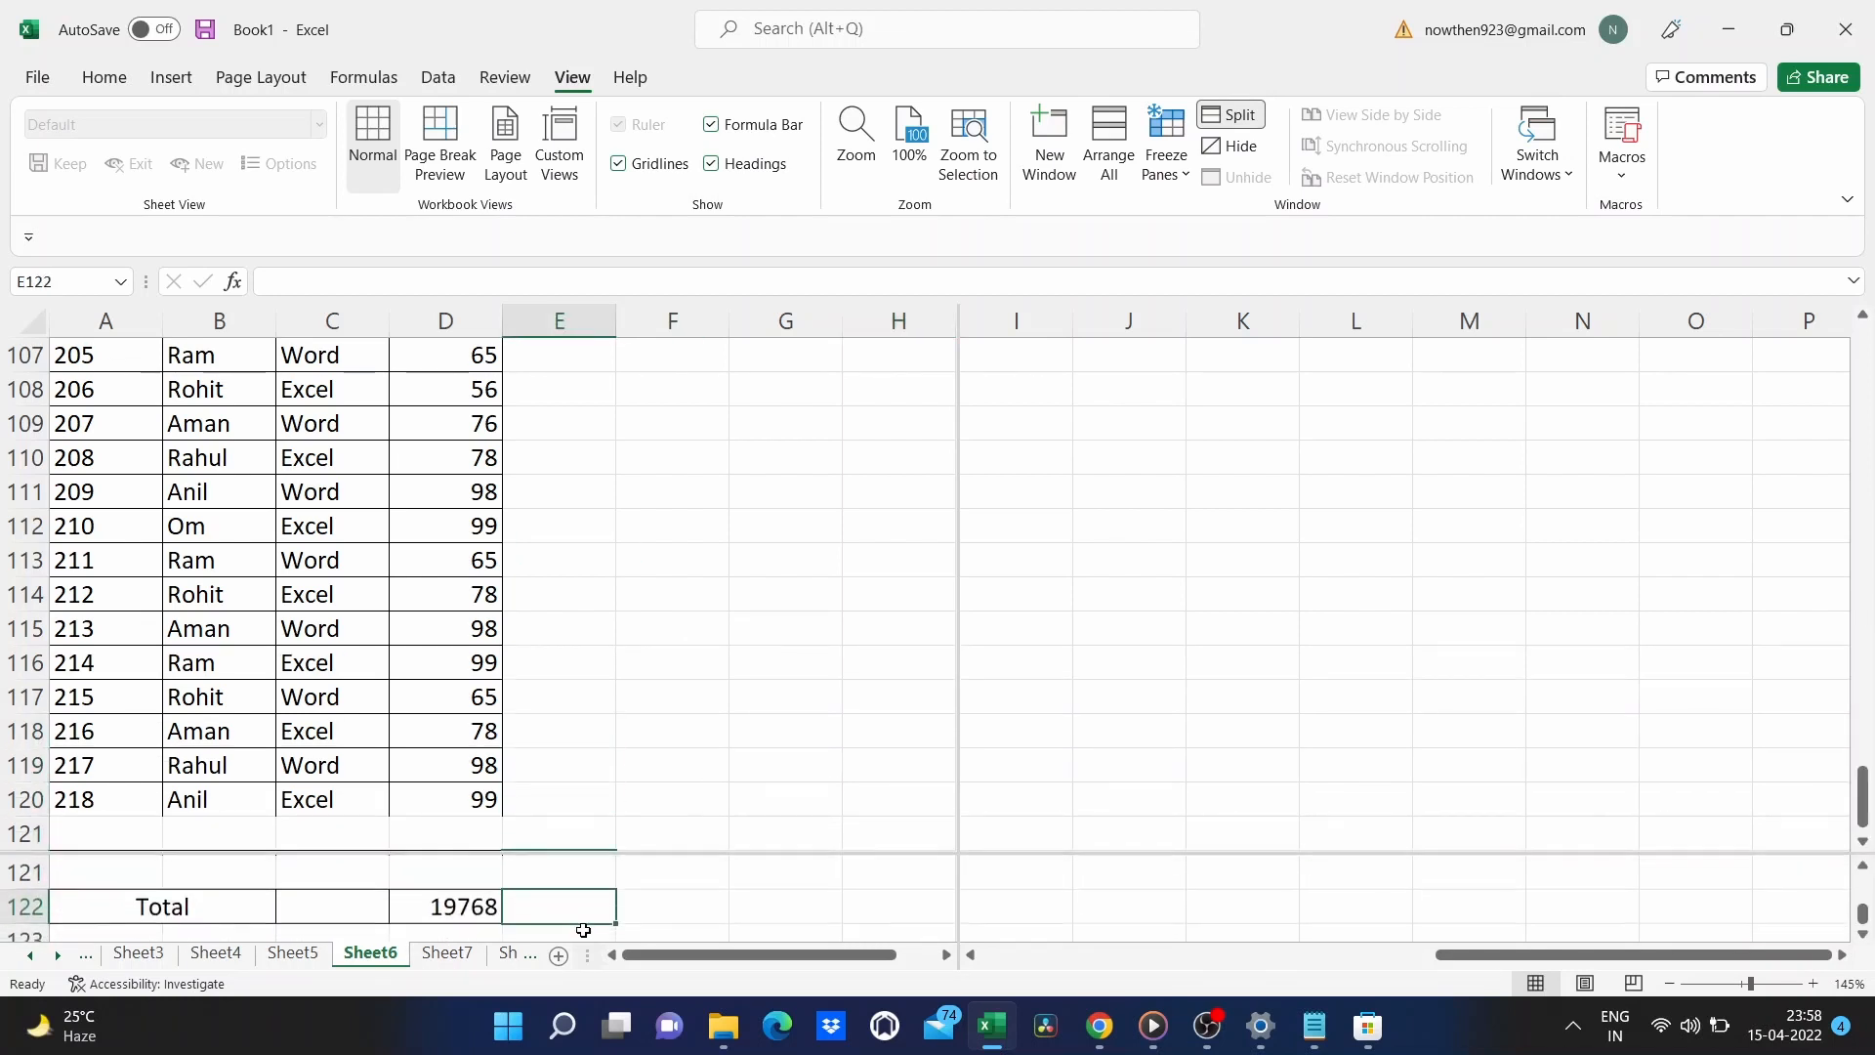
{"action": "key", "text": "Down"}
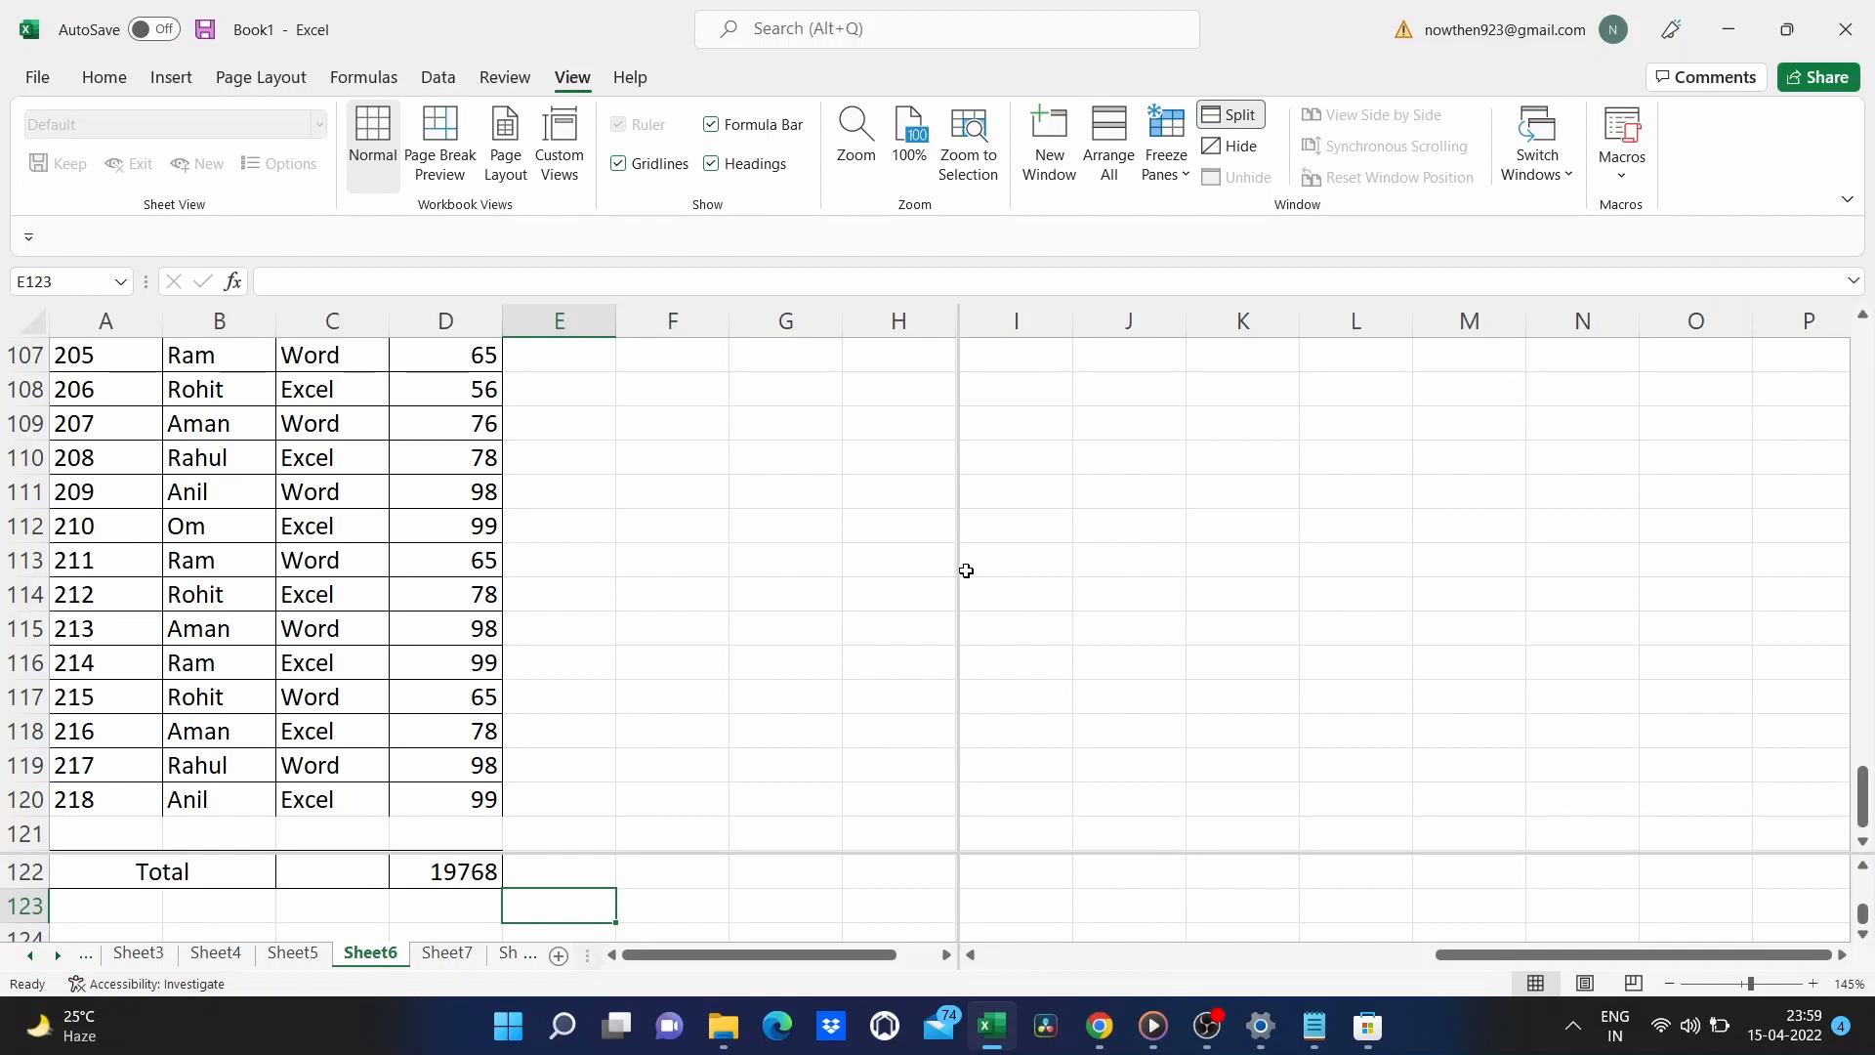
Move the vertical divider to the end of column M and browse earlier rows in the upper pane.
{"action": "left_click_drag", "start_coordinate": [958, 572], "coordinate": [1495, 553]}
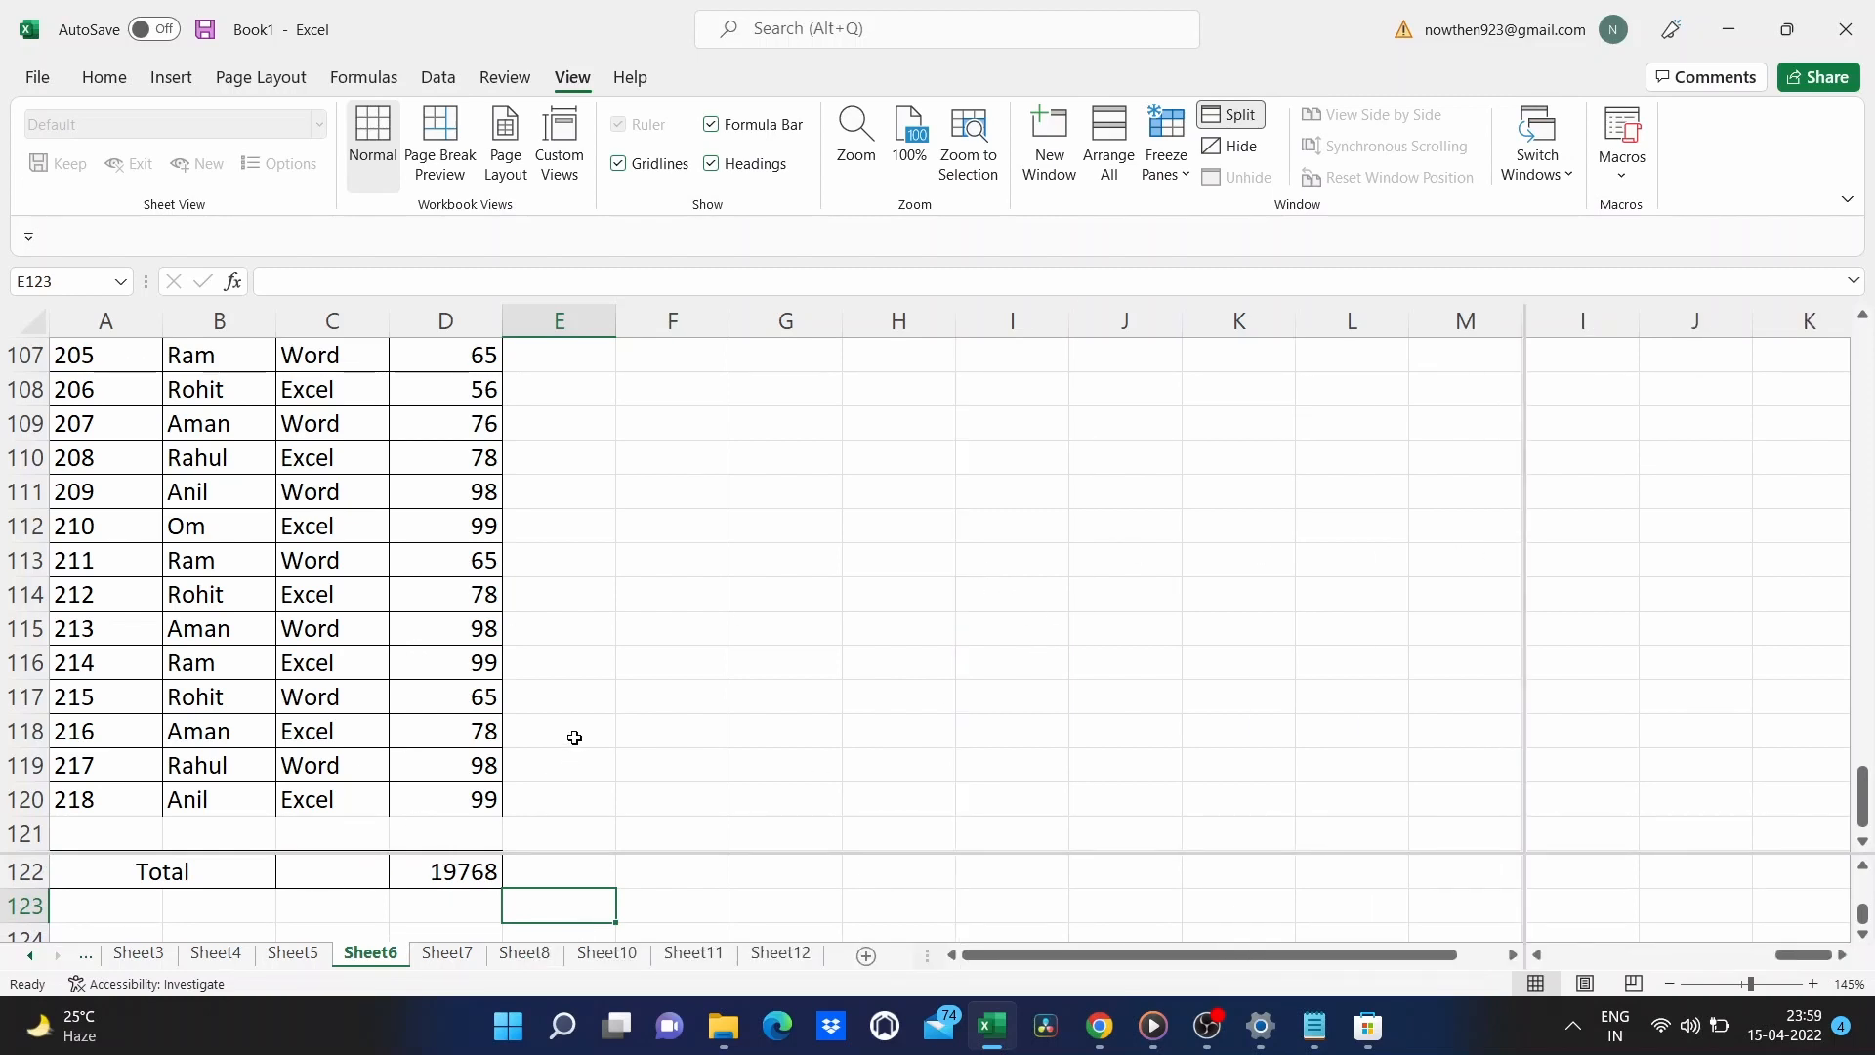
{"action": "left_click", "coordinate": [574, 738]}
{"action": "scroll", "coordinate": [771, 599], "scroll_direction": "up", "scroll_amount": 11}
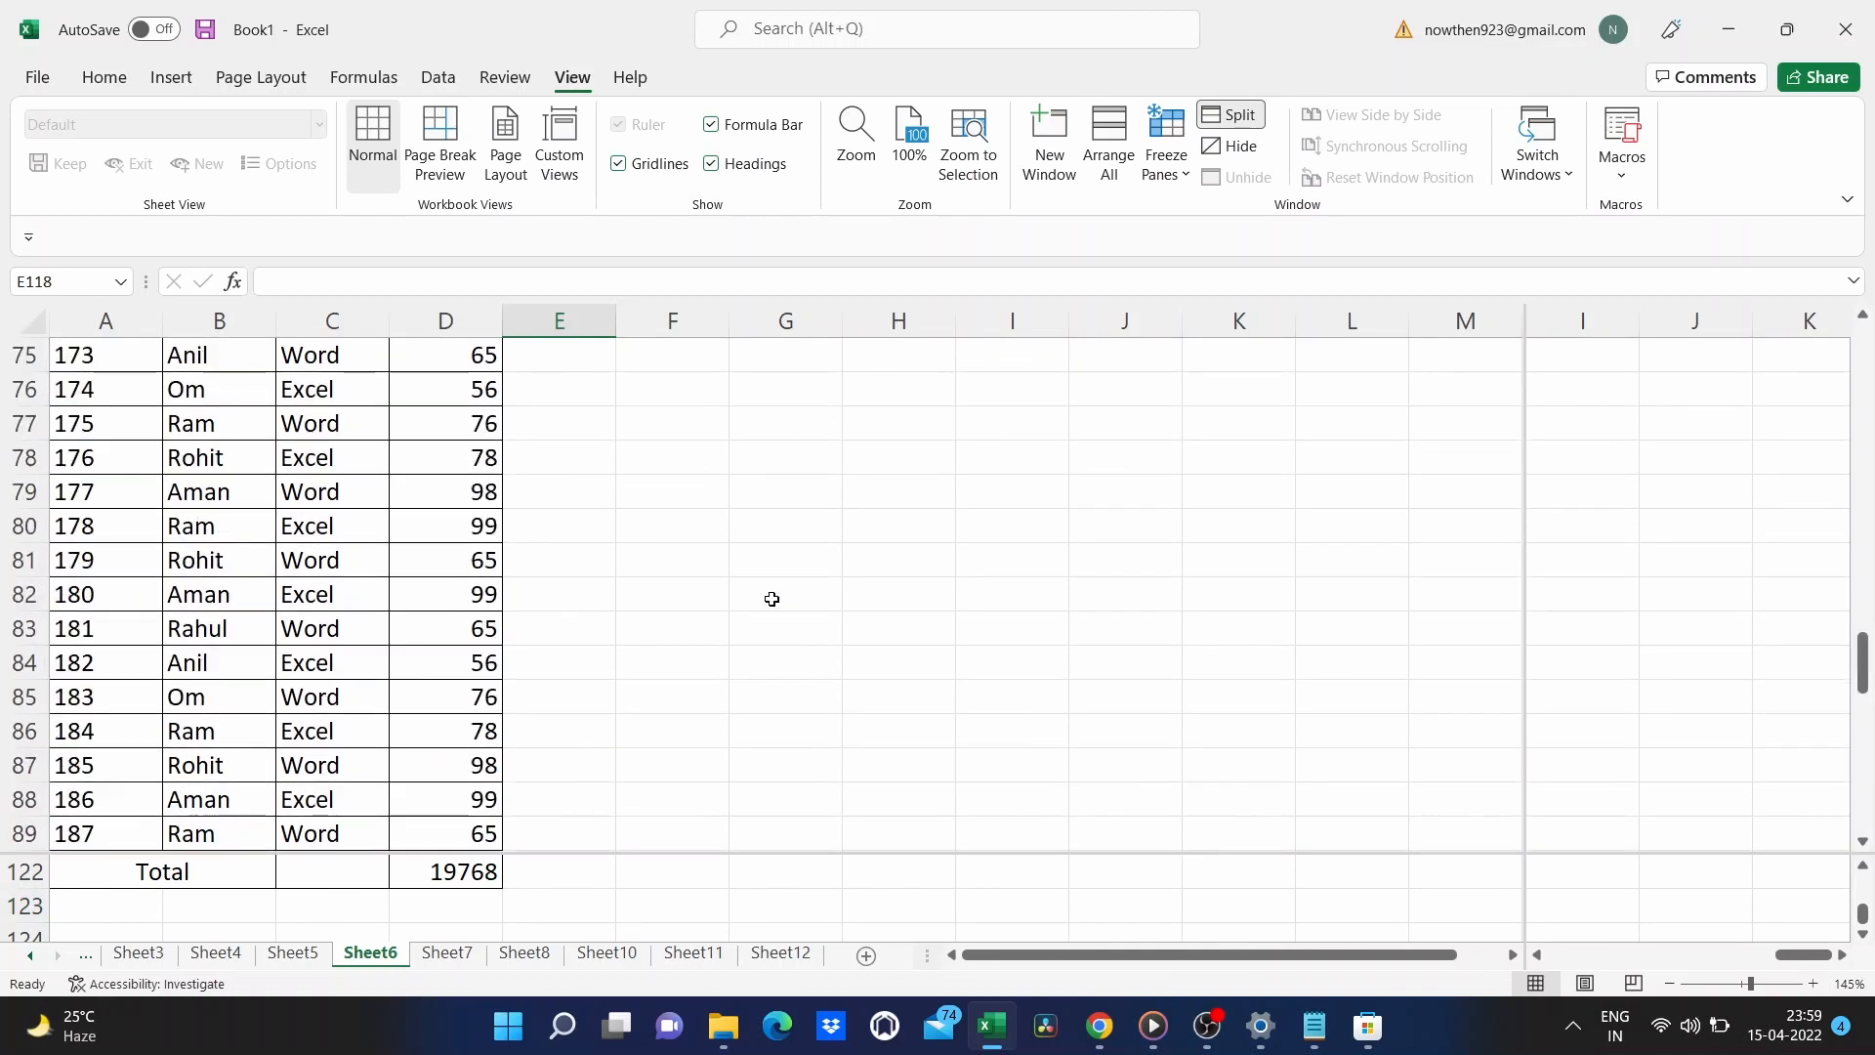
Remove the split from the Sheet6 view and return to the start of the marks list.
{"action": "scroll", "coordinate": [771, 598], "scroll_direction": "up", "scroll_amount": 9}
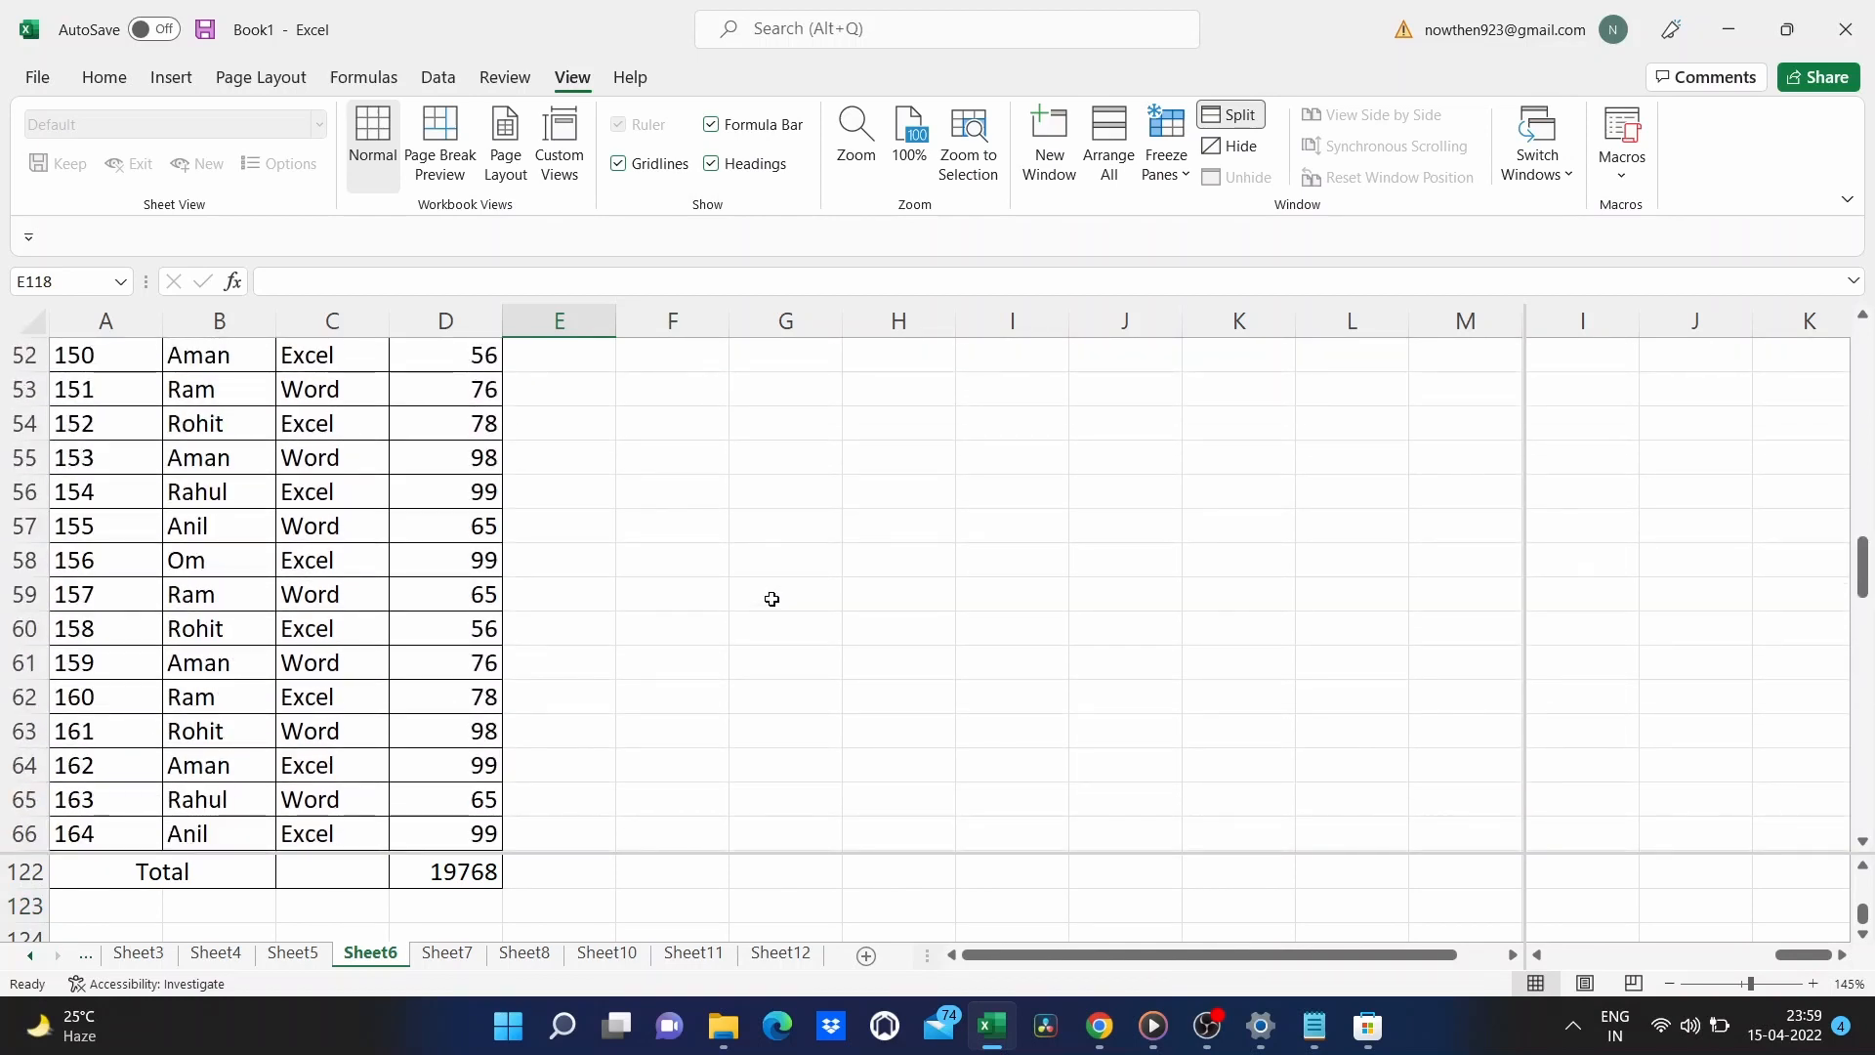
{"action": "scroll", "coordinate": [772, 599], "scroll_direction": "down", "scroll_amount": 3}
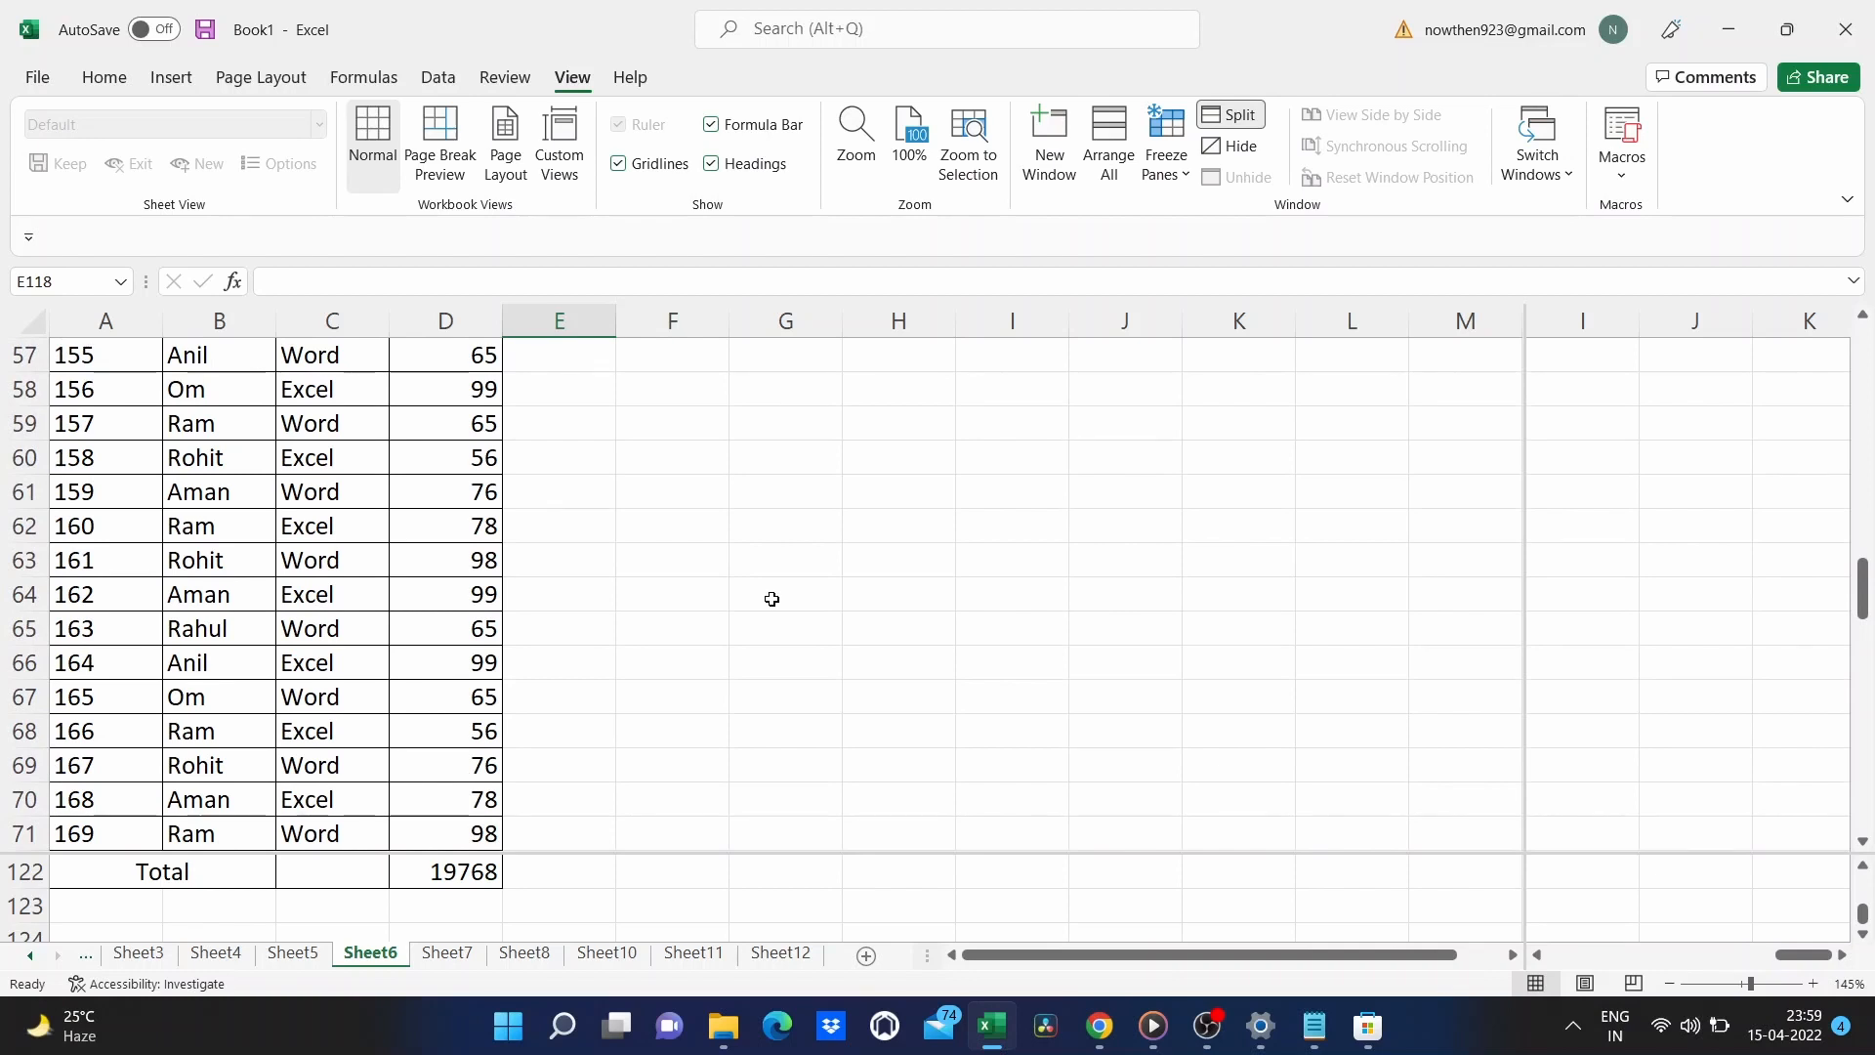
{"action": "left_click", "coordinate": [1238, 121]}
{"action": "scroll", "coordinate": [561, 655], "scroll_direction": "up", "scroll_amount": 15}
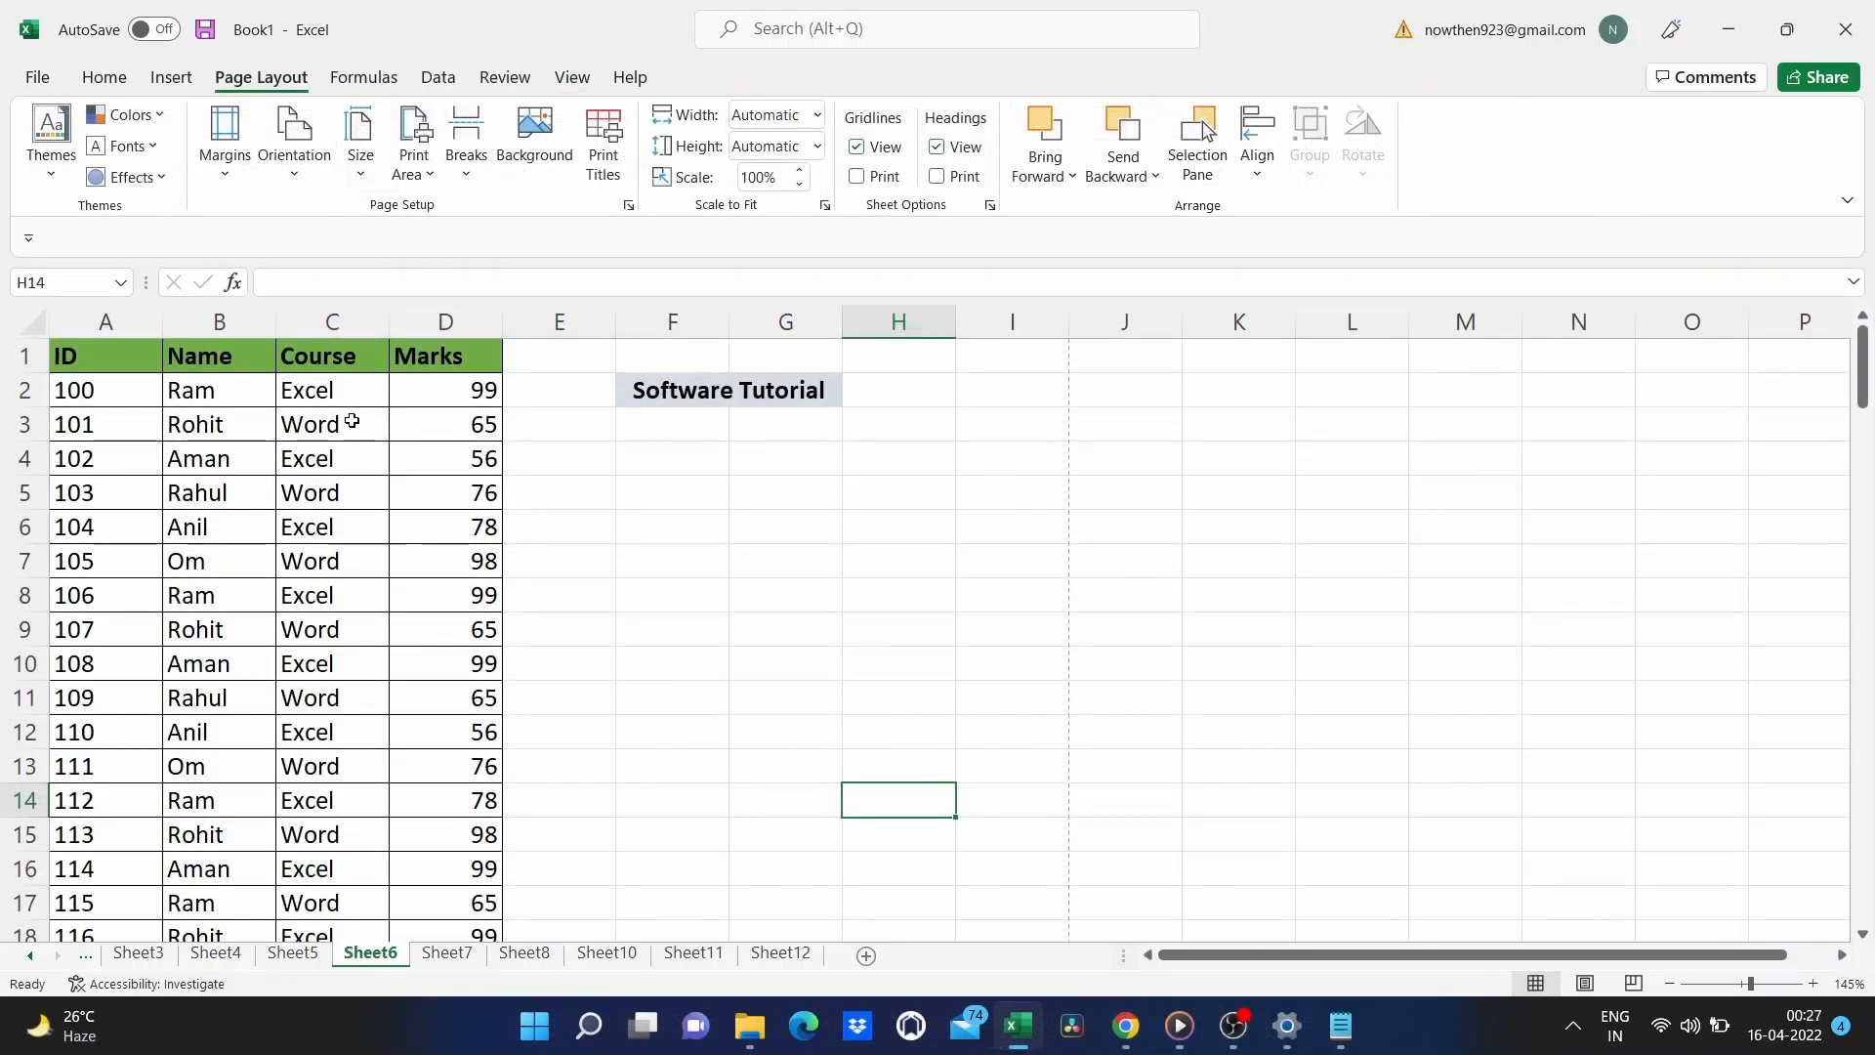
Preview all pages of the Sheet6 printout and check whether the column headings repeat, without printing.
{"action": "scroll", "coordinate": [251, 646], "scroll_direction": "down", "scroll_amount": 12}
{"action": "scroll", "coordinate": [251, 646], "scroll_direction": "up", "scroll_amount": 12}
{"action": "left_click", "coordinate": [302, 588]}
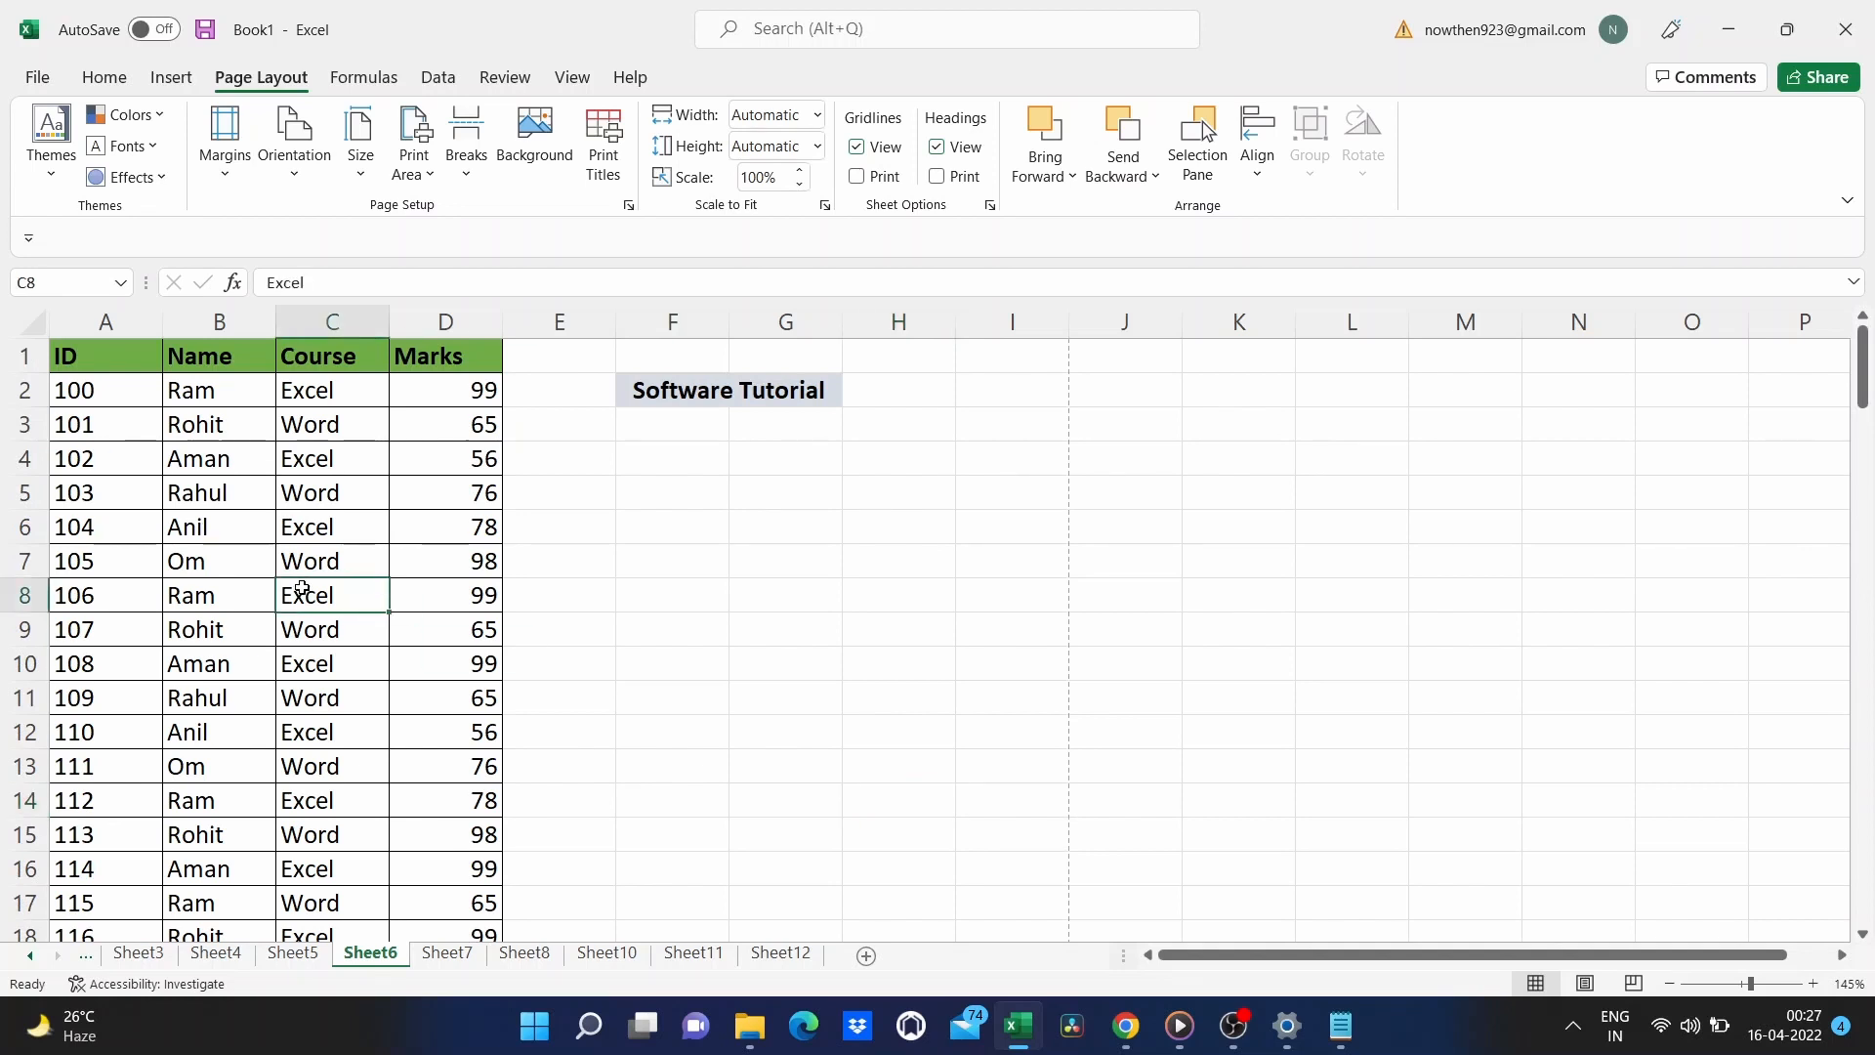
{"action": "key", "text": "ctrl+p"}
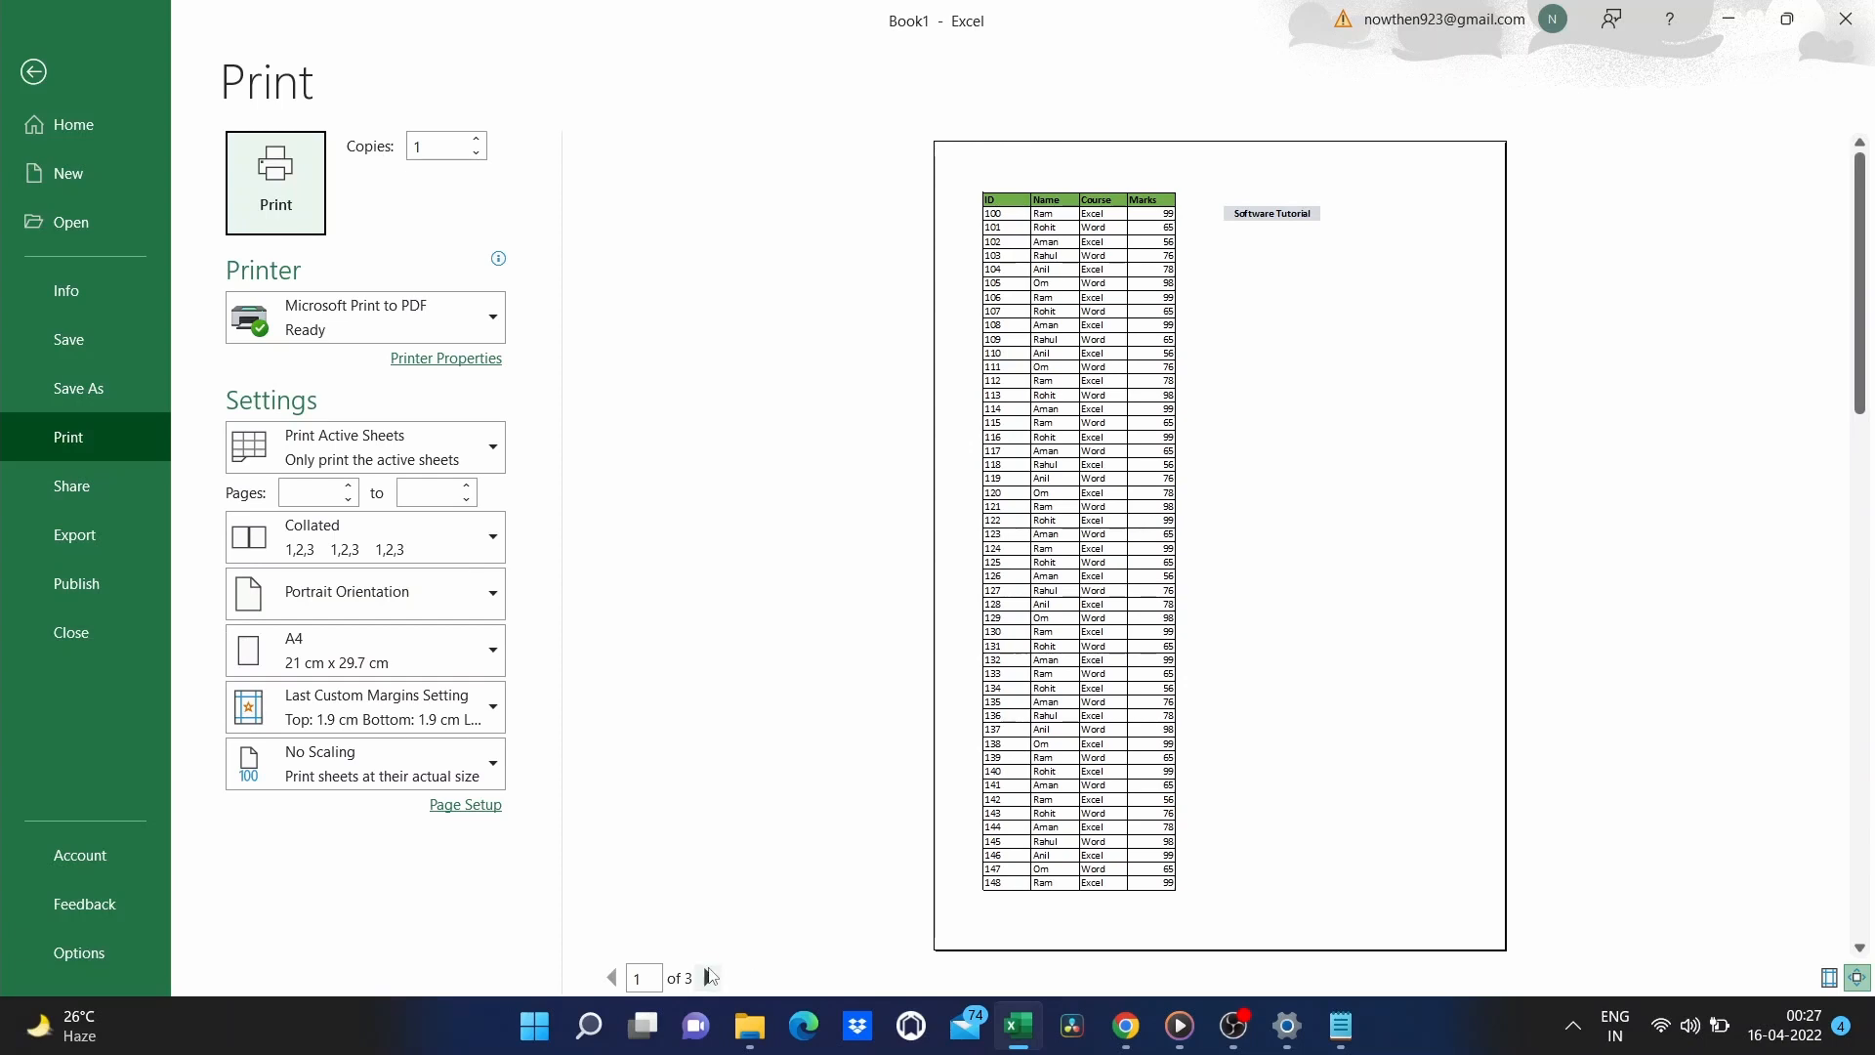
{"action": "left_click", "coordinate": [710, 977]}
{"action": "left_click", "coordinate": [710, 976]}
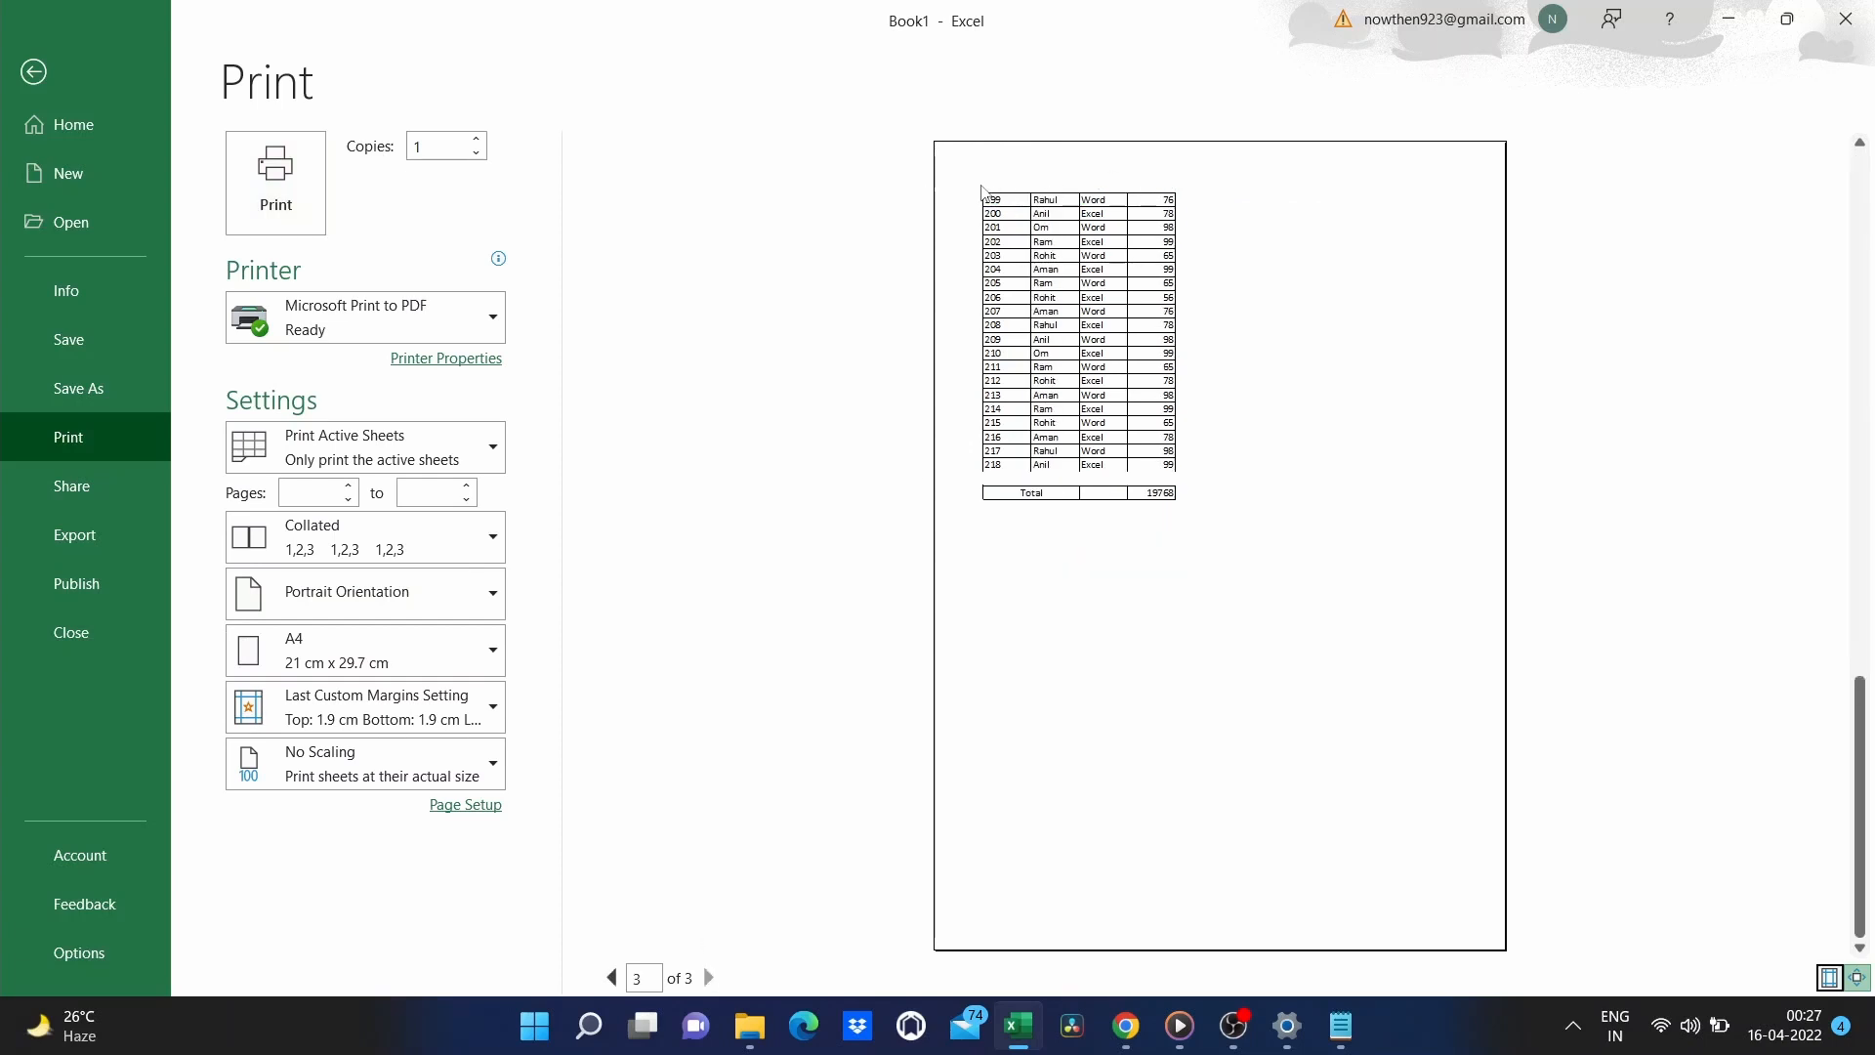
{"action": "key", "text": "Escape"}
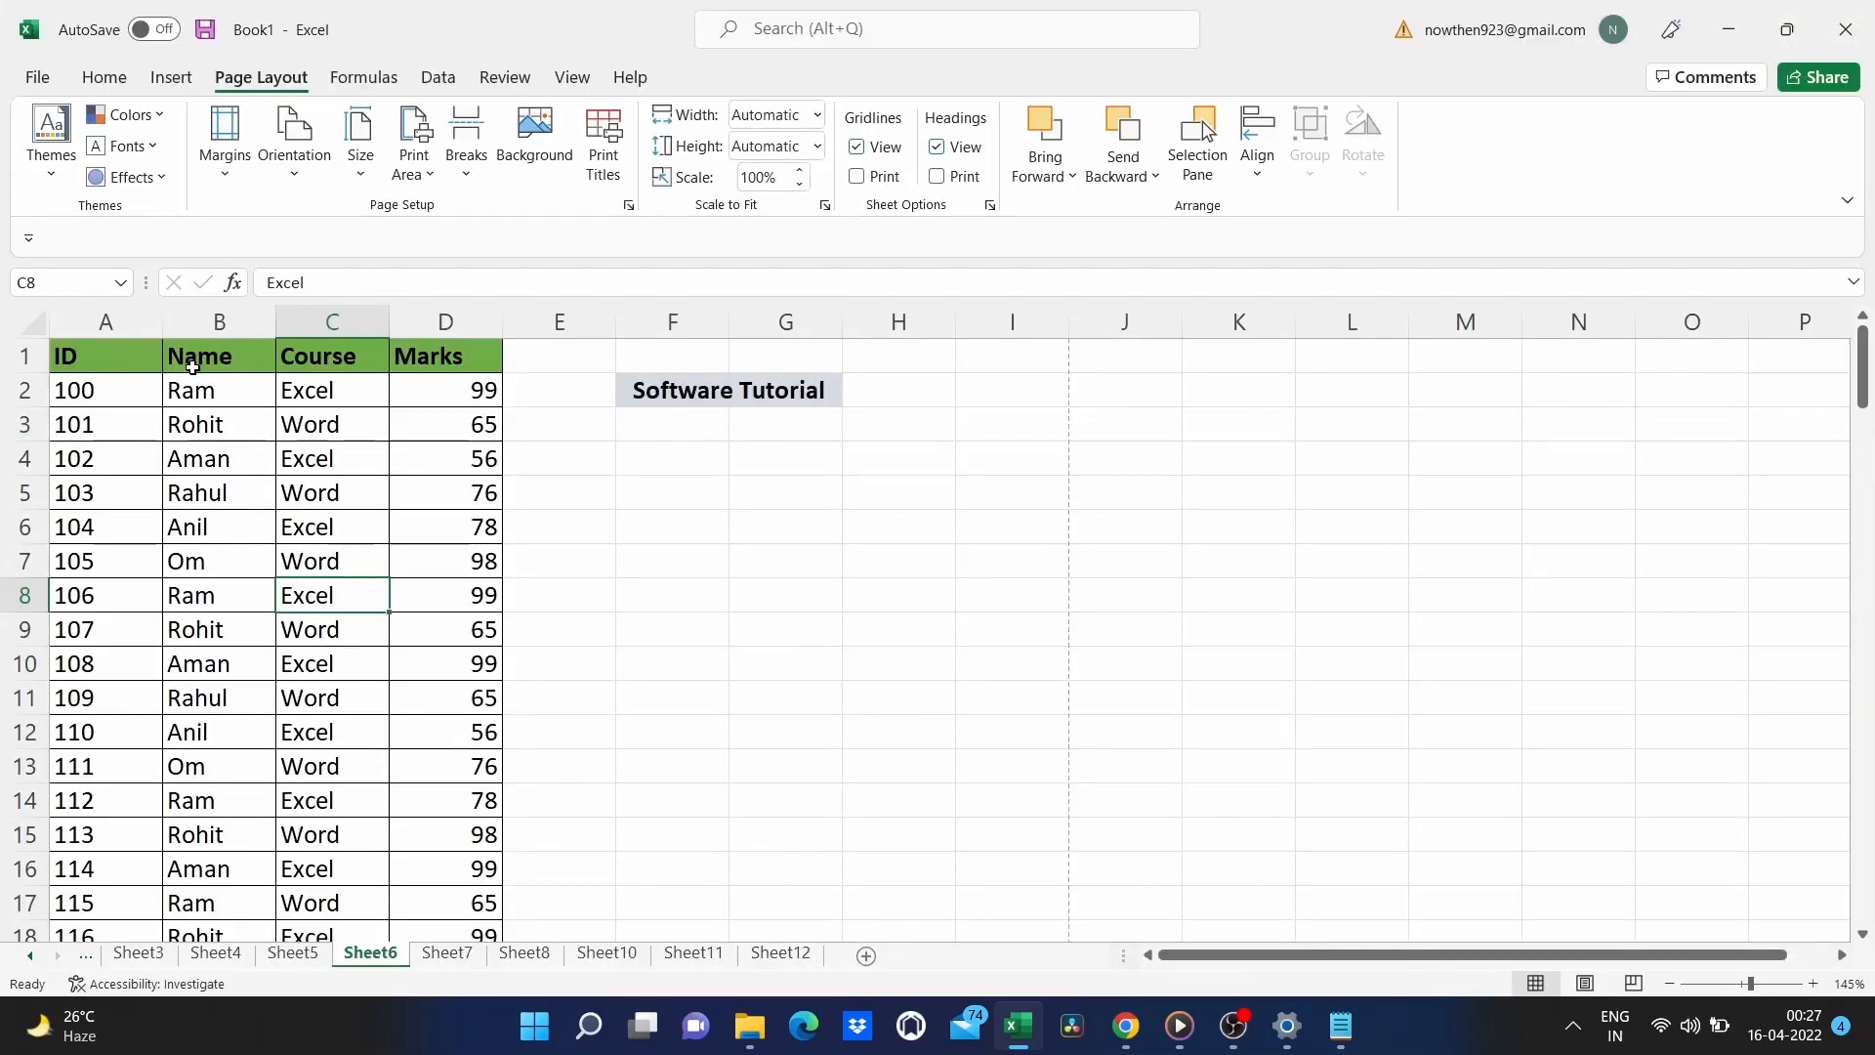
Set row 1 ($1:$1) as the print title row that repeats at the top of every page.
{"action": "left_click", "coordinate": [263, 728]}
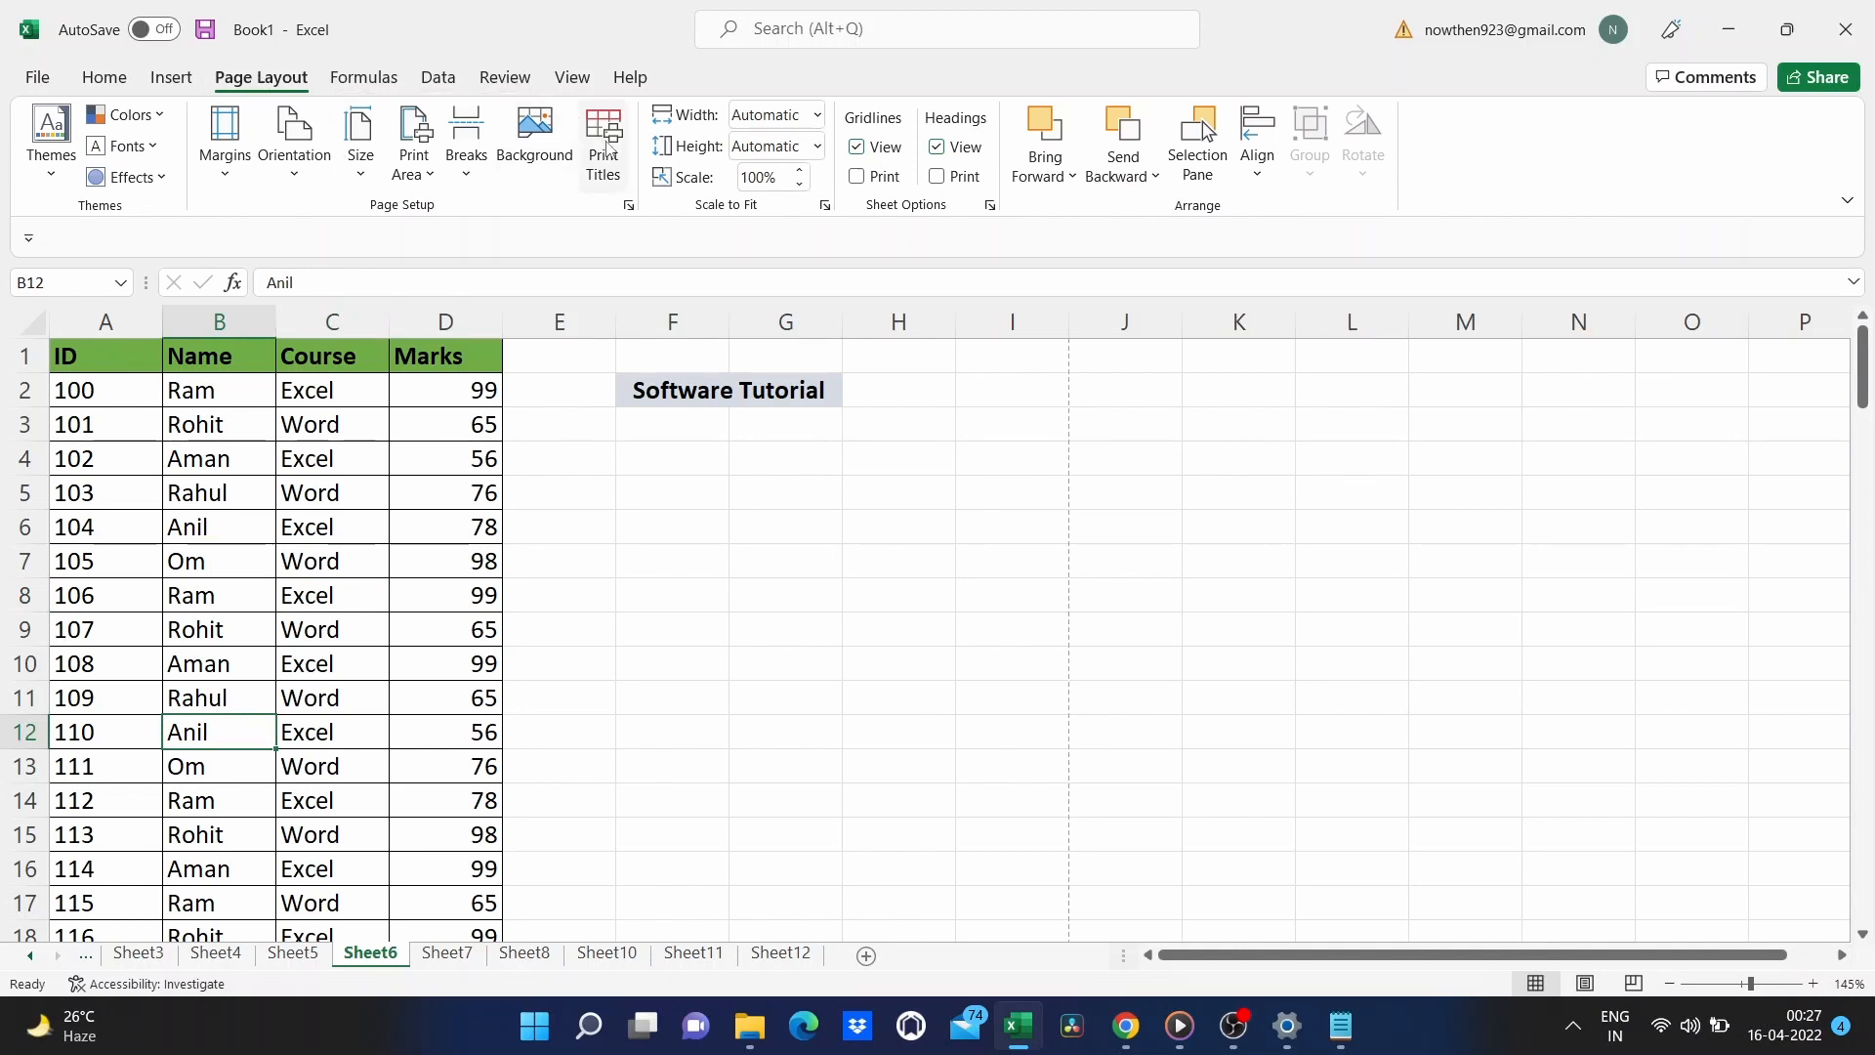
{"action": "left_click", "coordinate": [606, 147]}
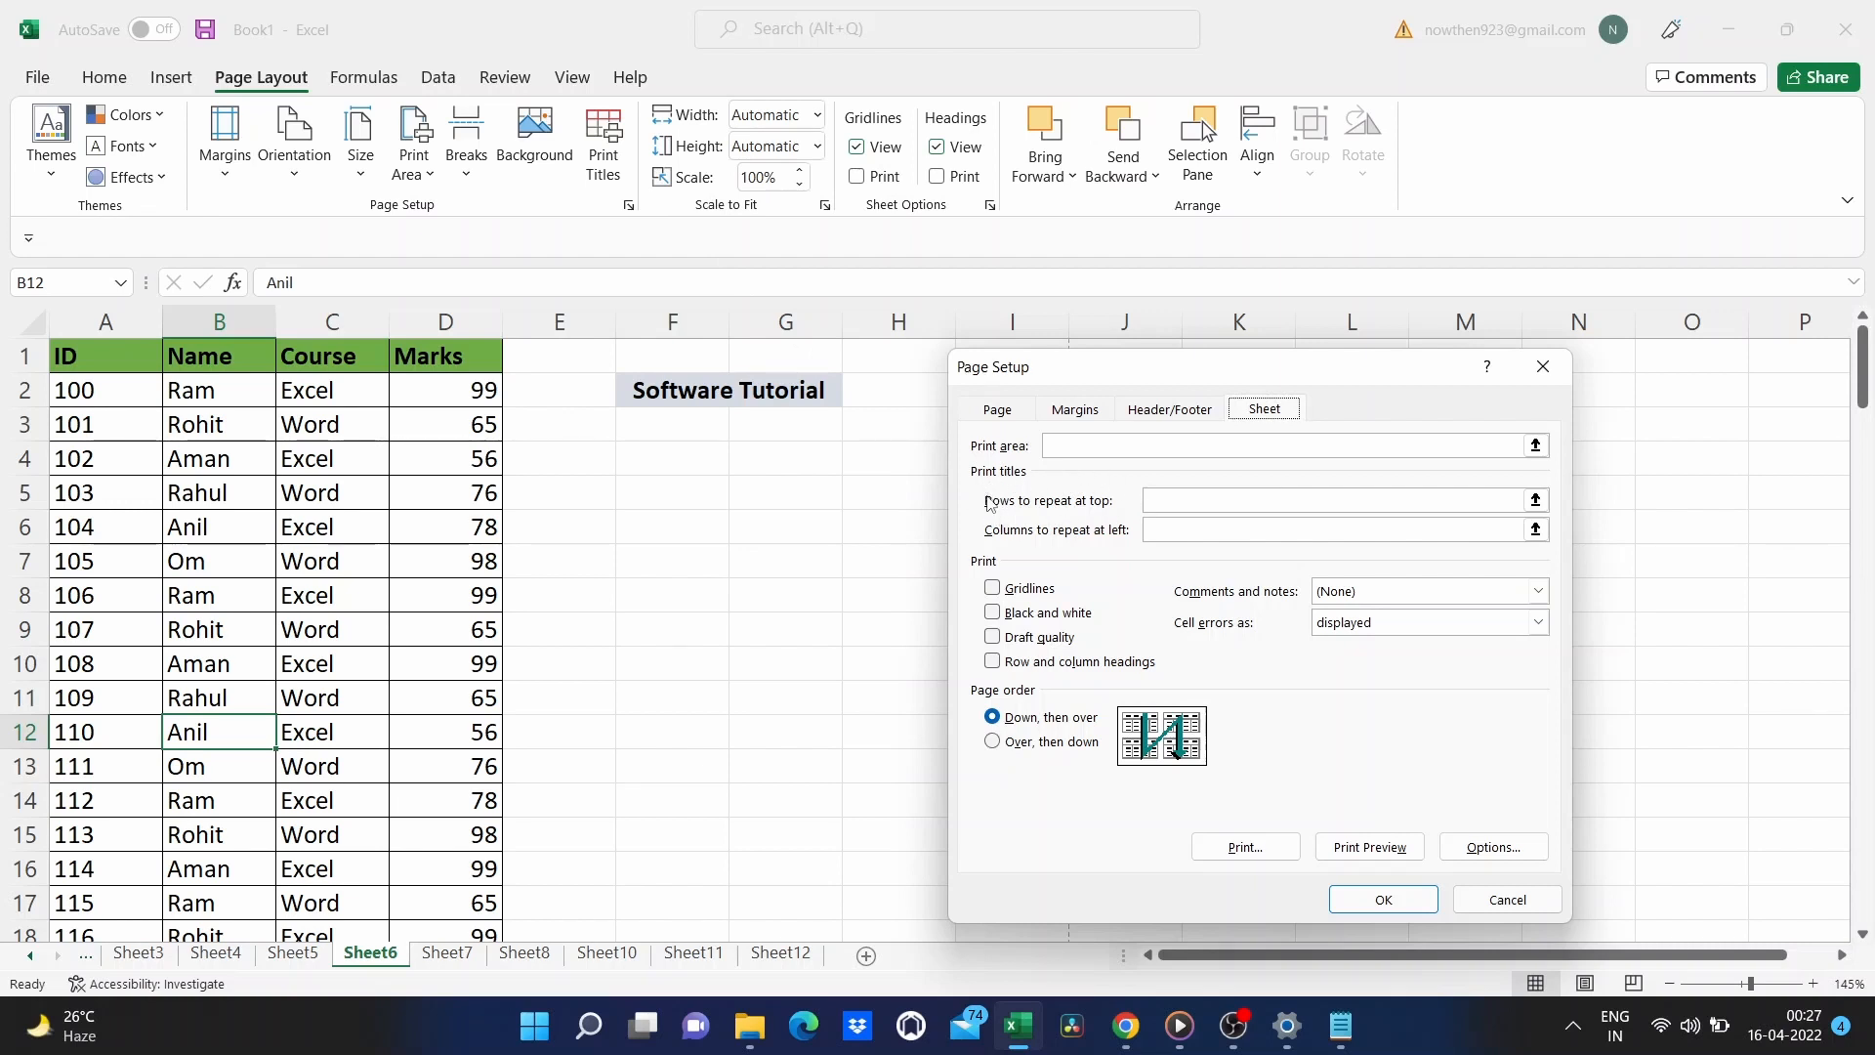
{"action": "left_click", "coordinate": [1236, 498]}
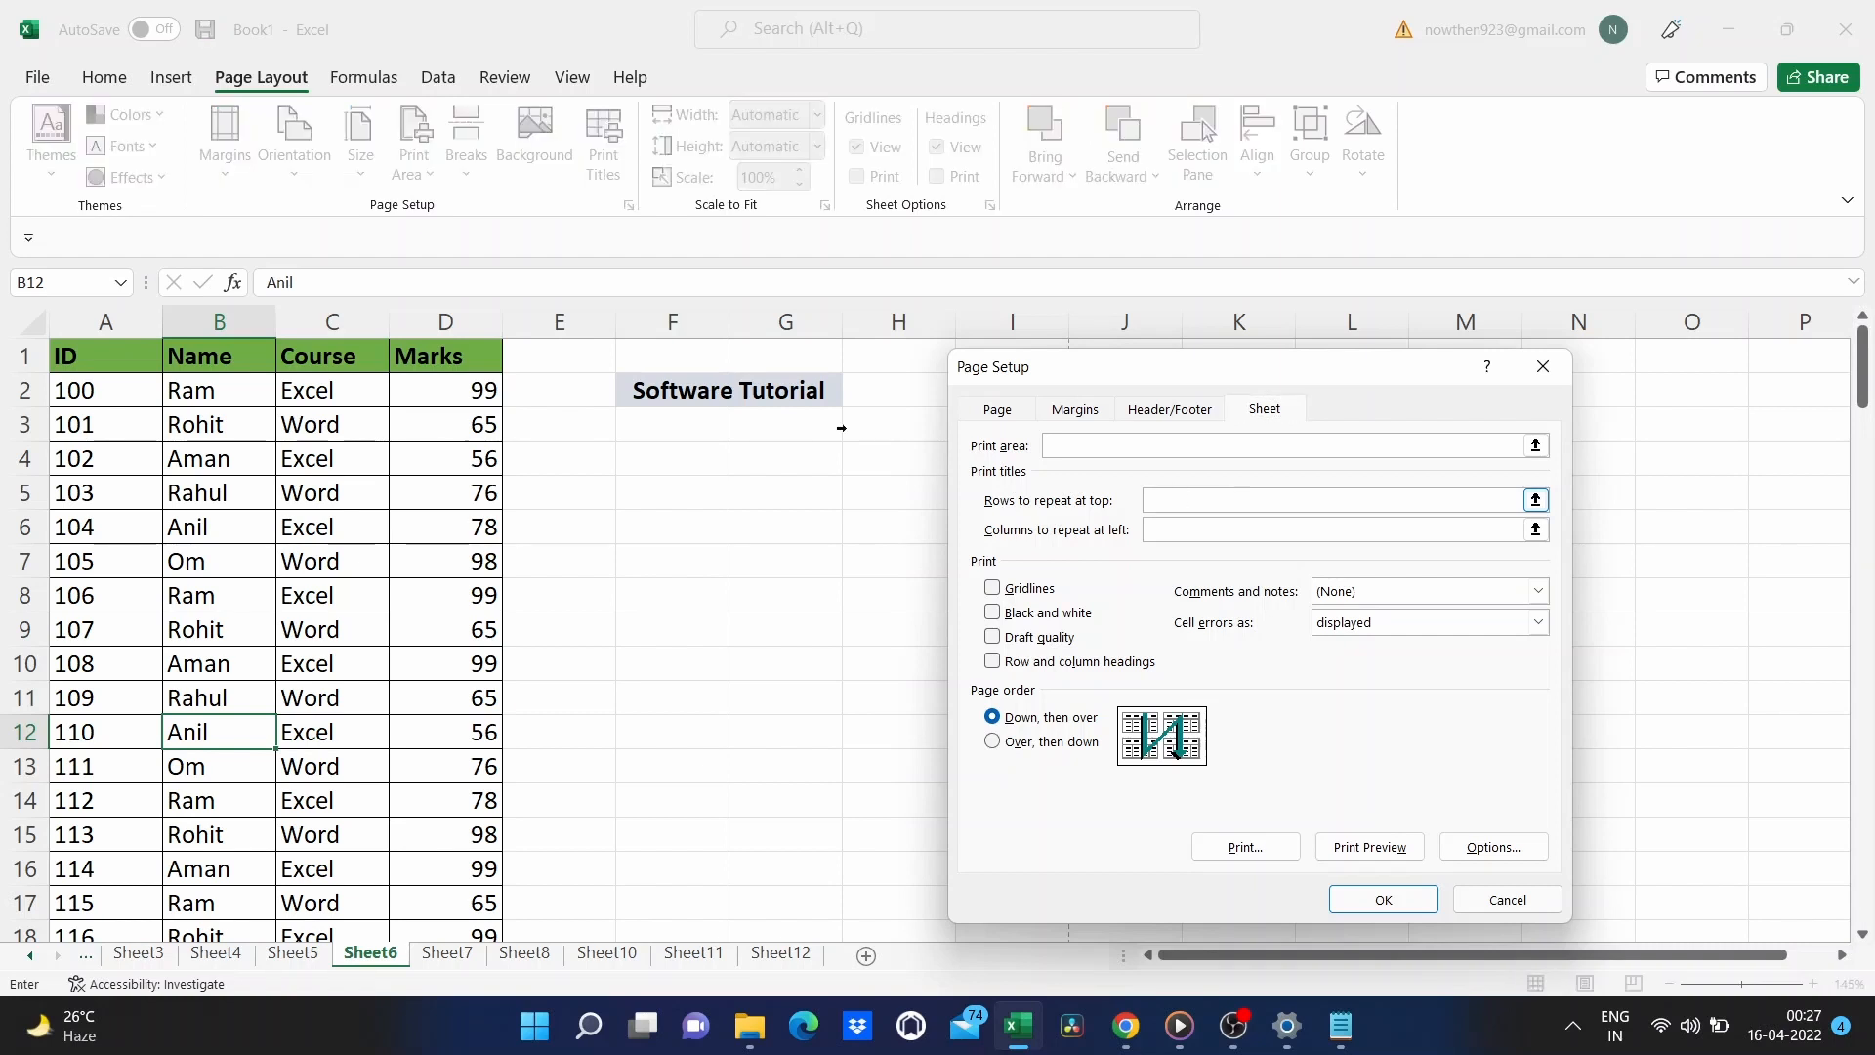
{"action": "left_click", "coordinate": [21, 355]}
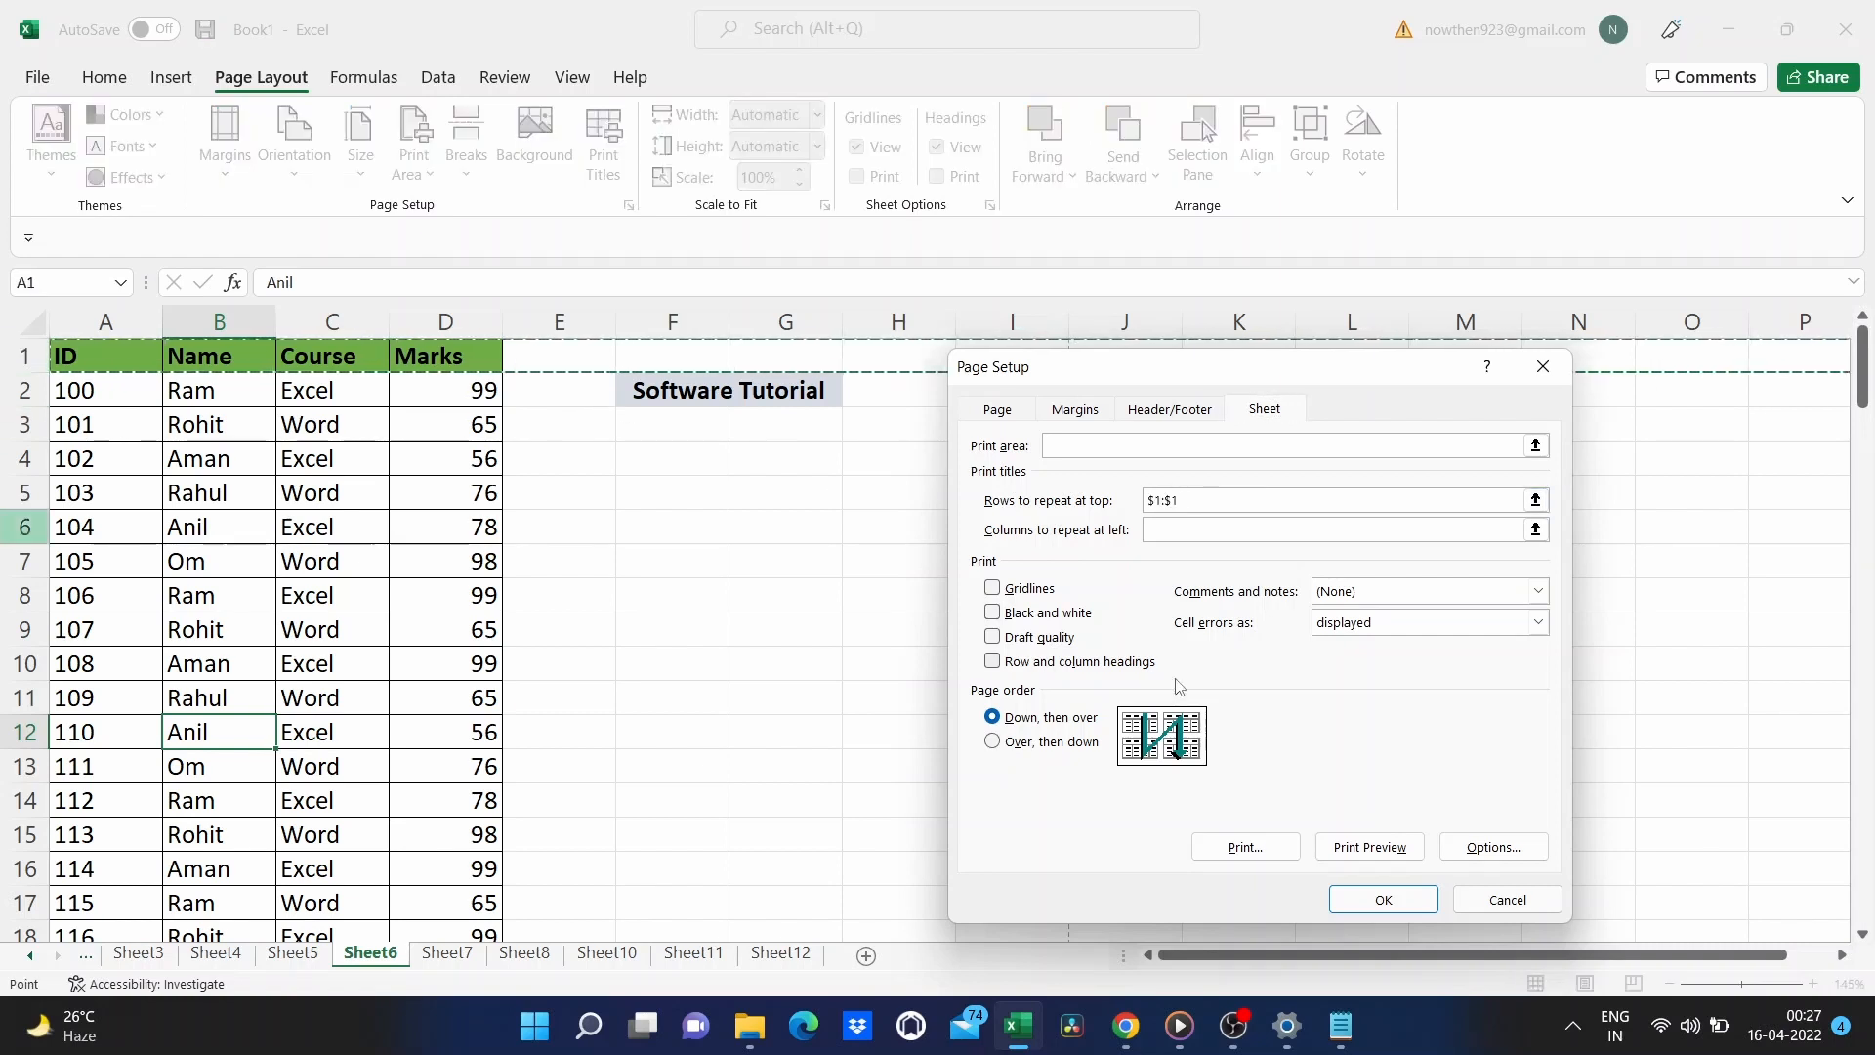
{"action": "left_click", "coordinate": [1380, 899]}
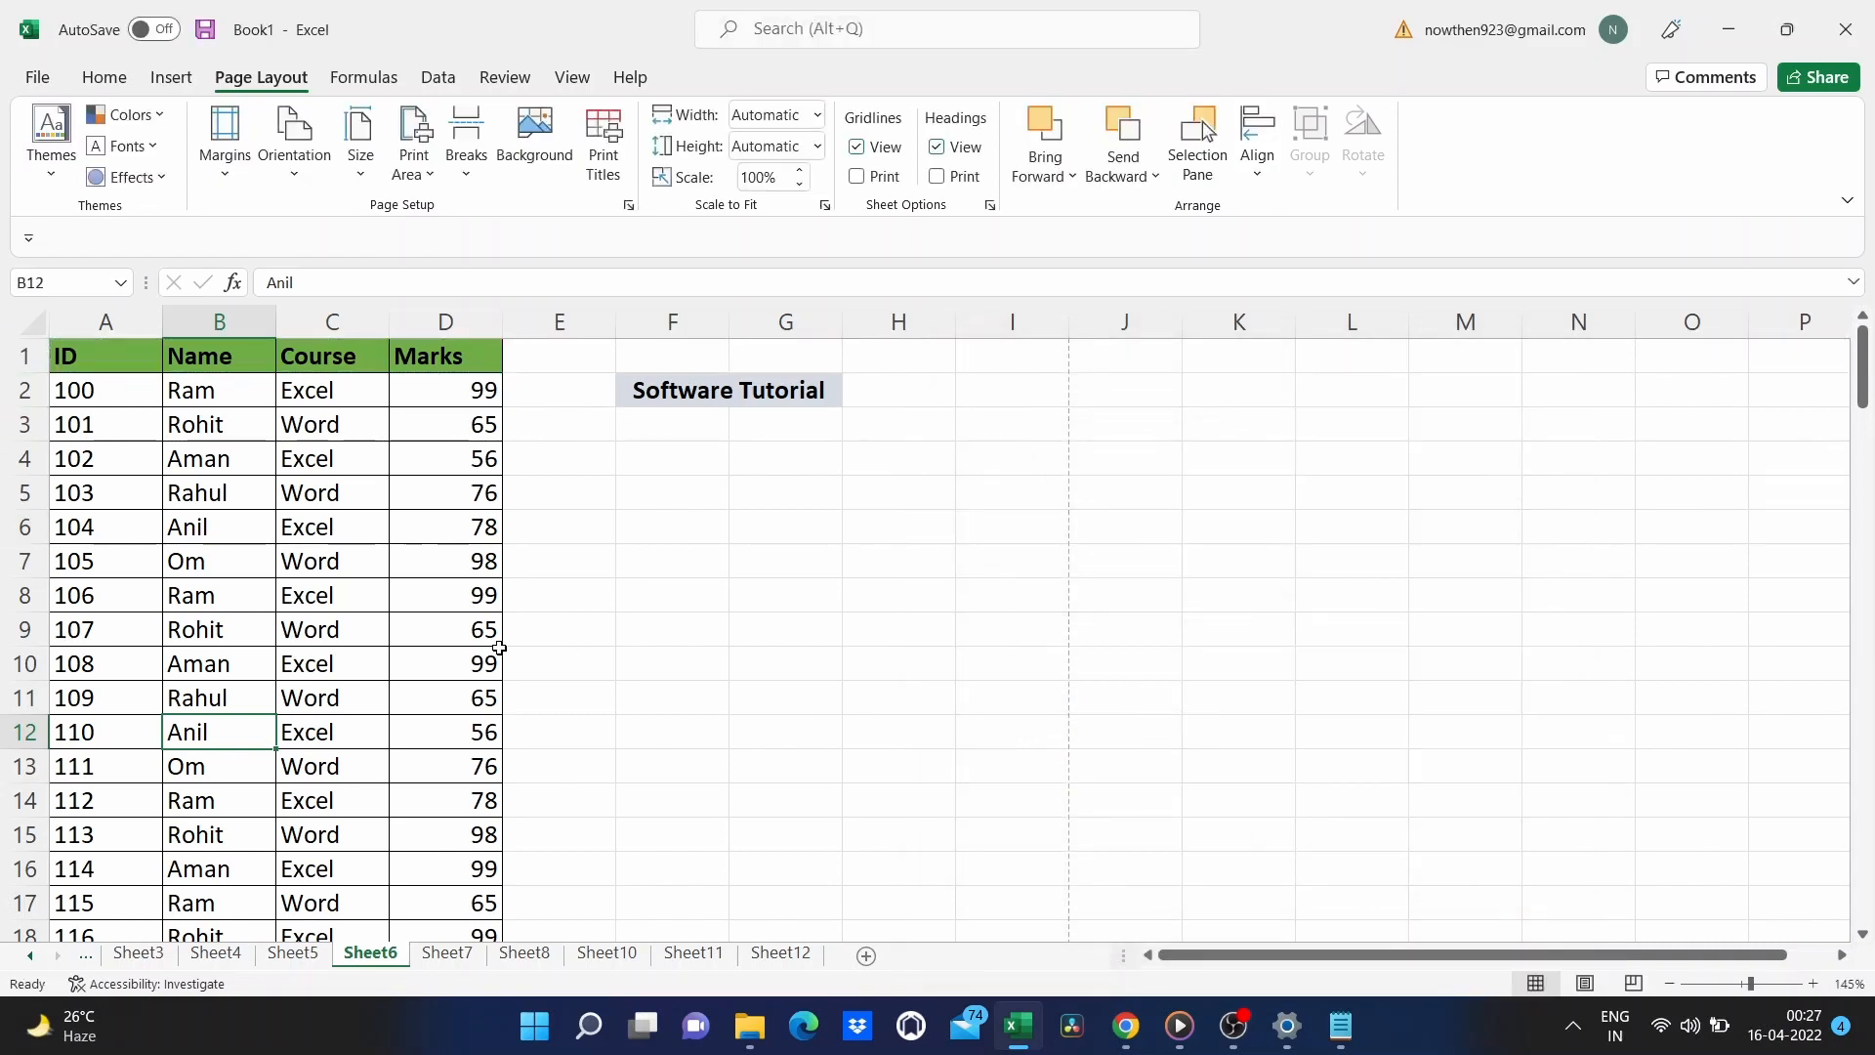
Preview the three printed pages again to check the heading row on each, without printing.
{"action": "left_click", "coordinate": [360, 631]}
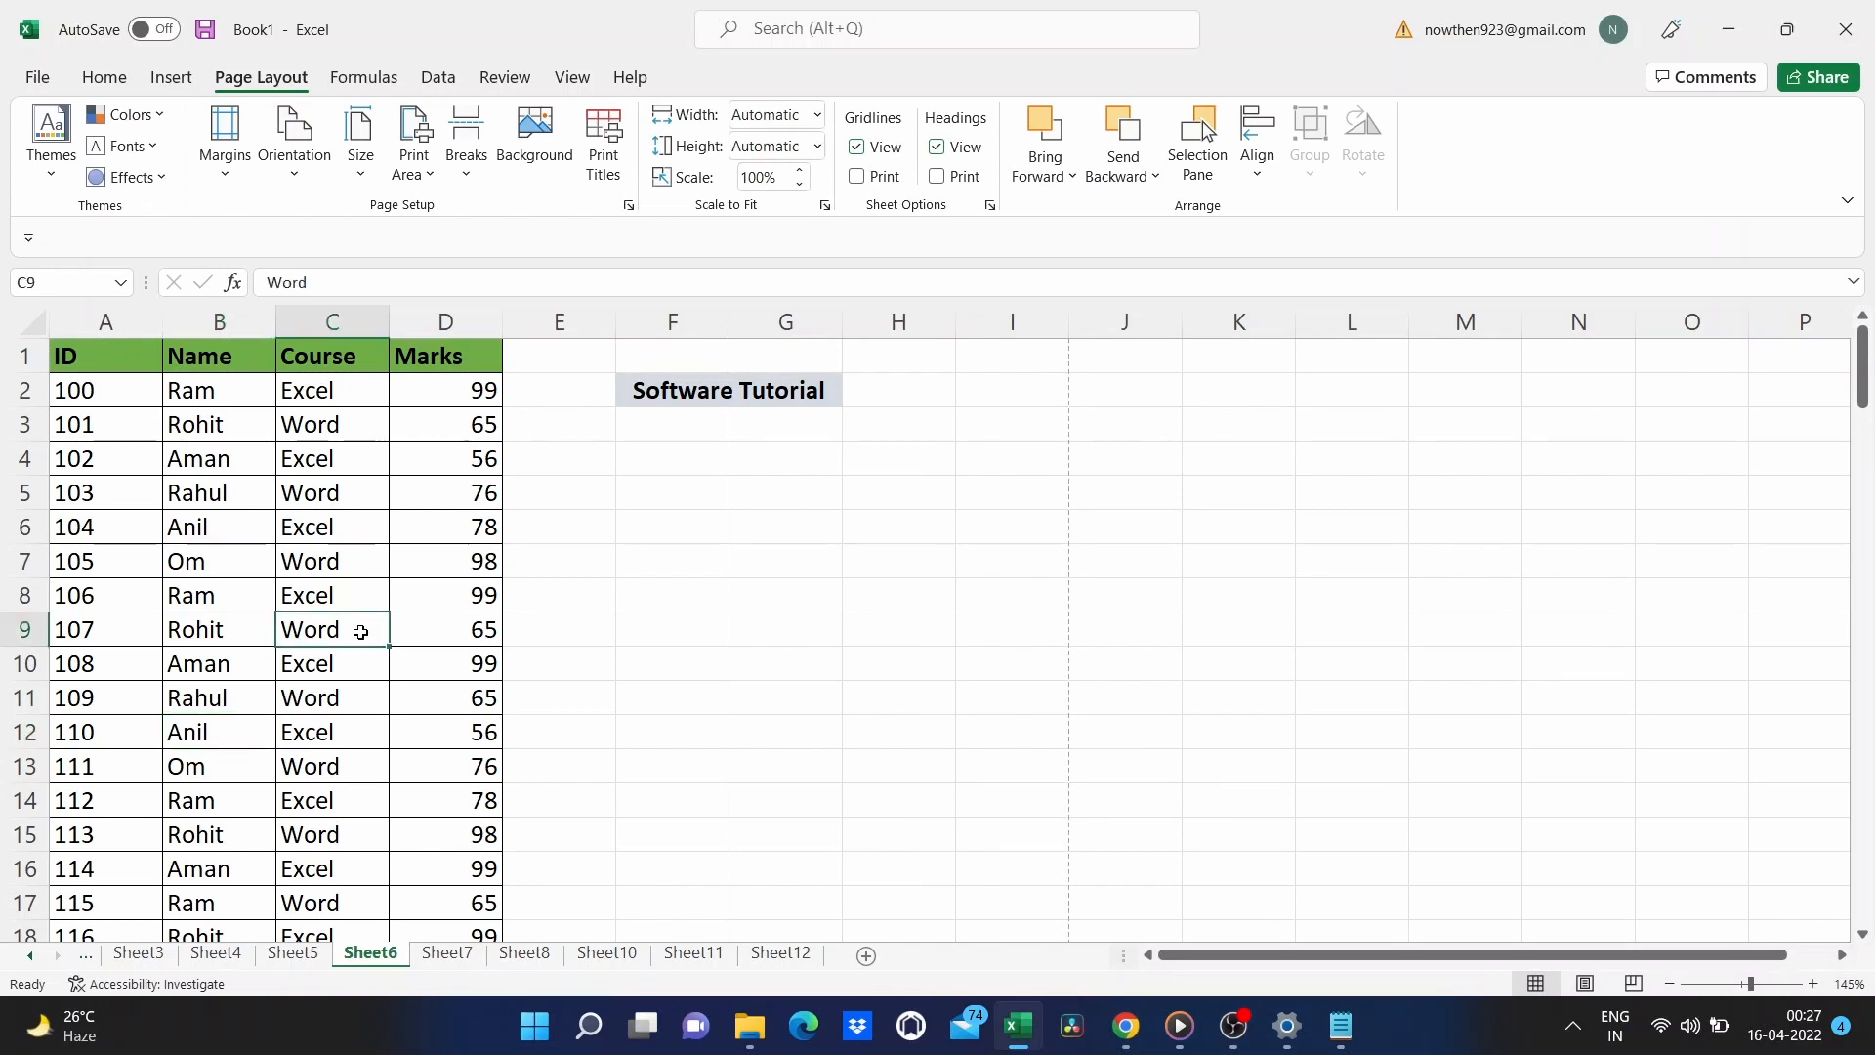
{"action": "key", "text": "ctrl+p"}
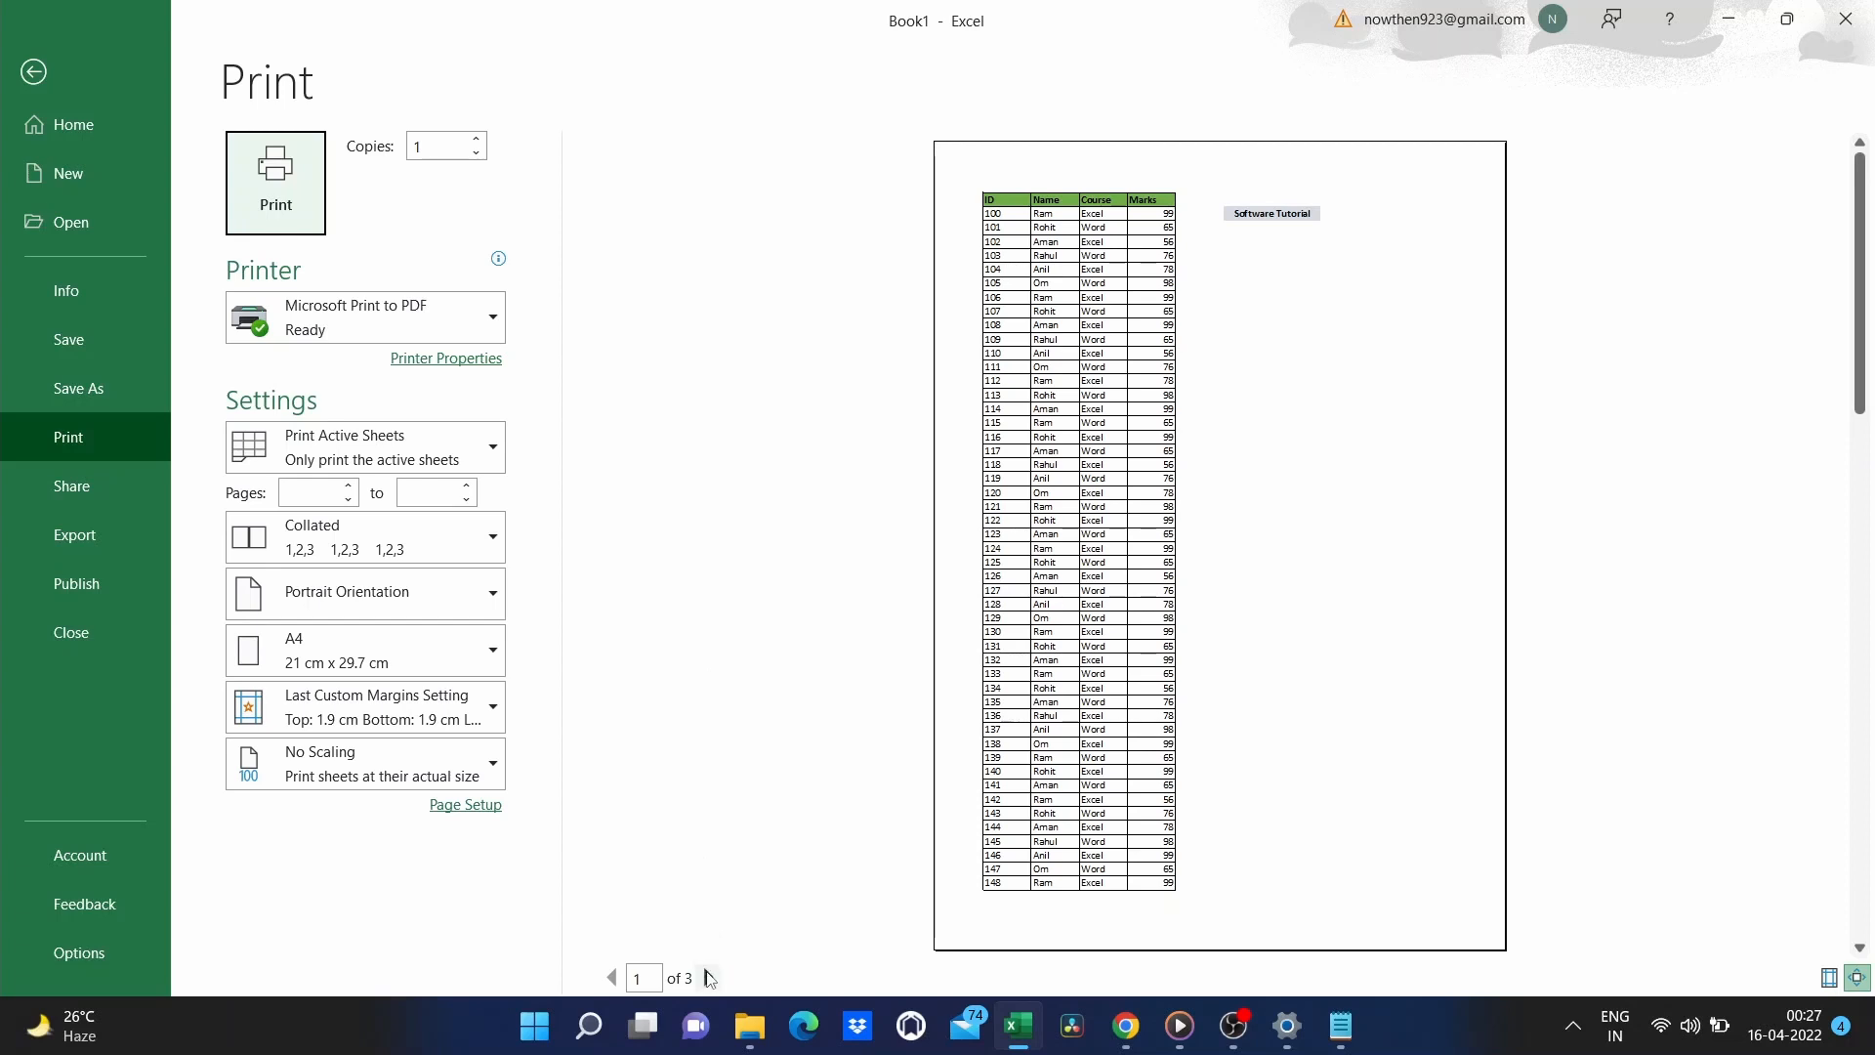
{"action": "left_click", "coordinate": [710, 977]}
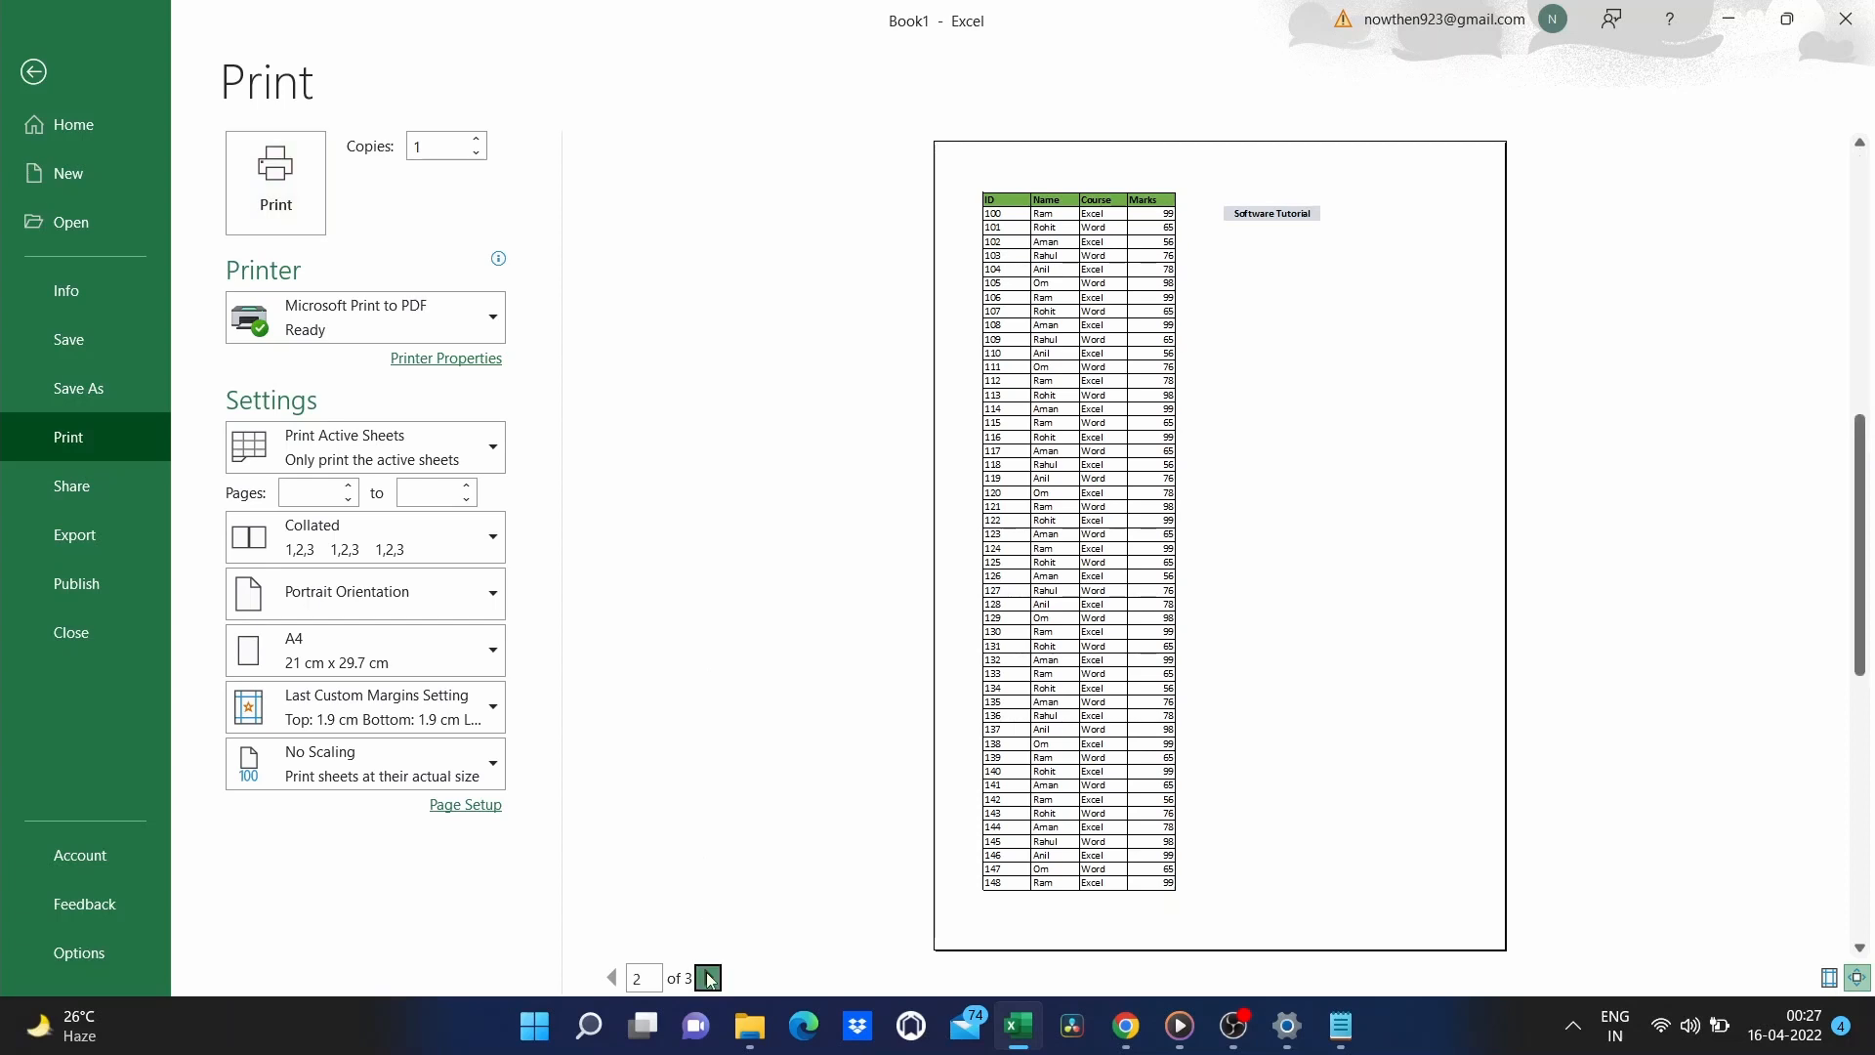
{"action": "left_click", "coordinate": [710, 978]}
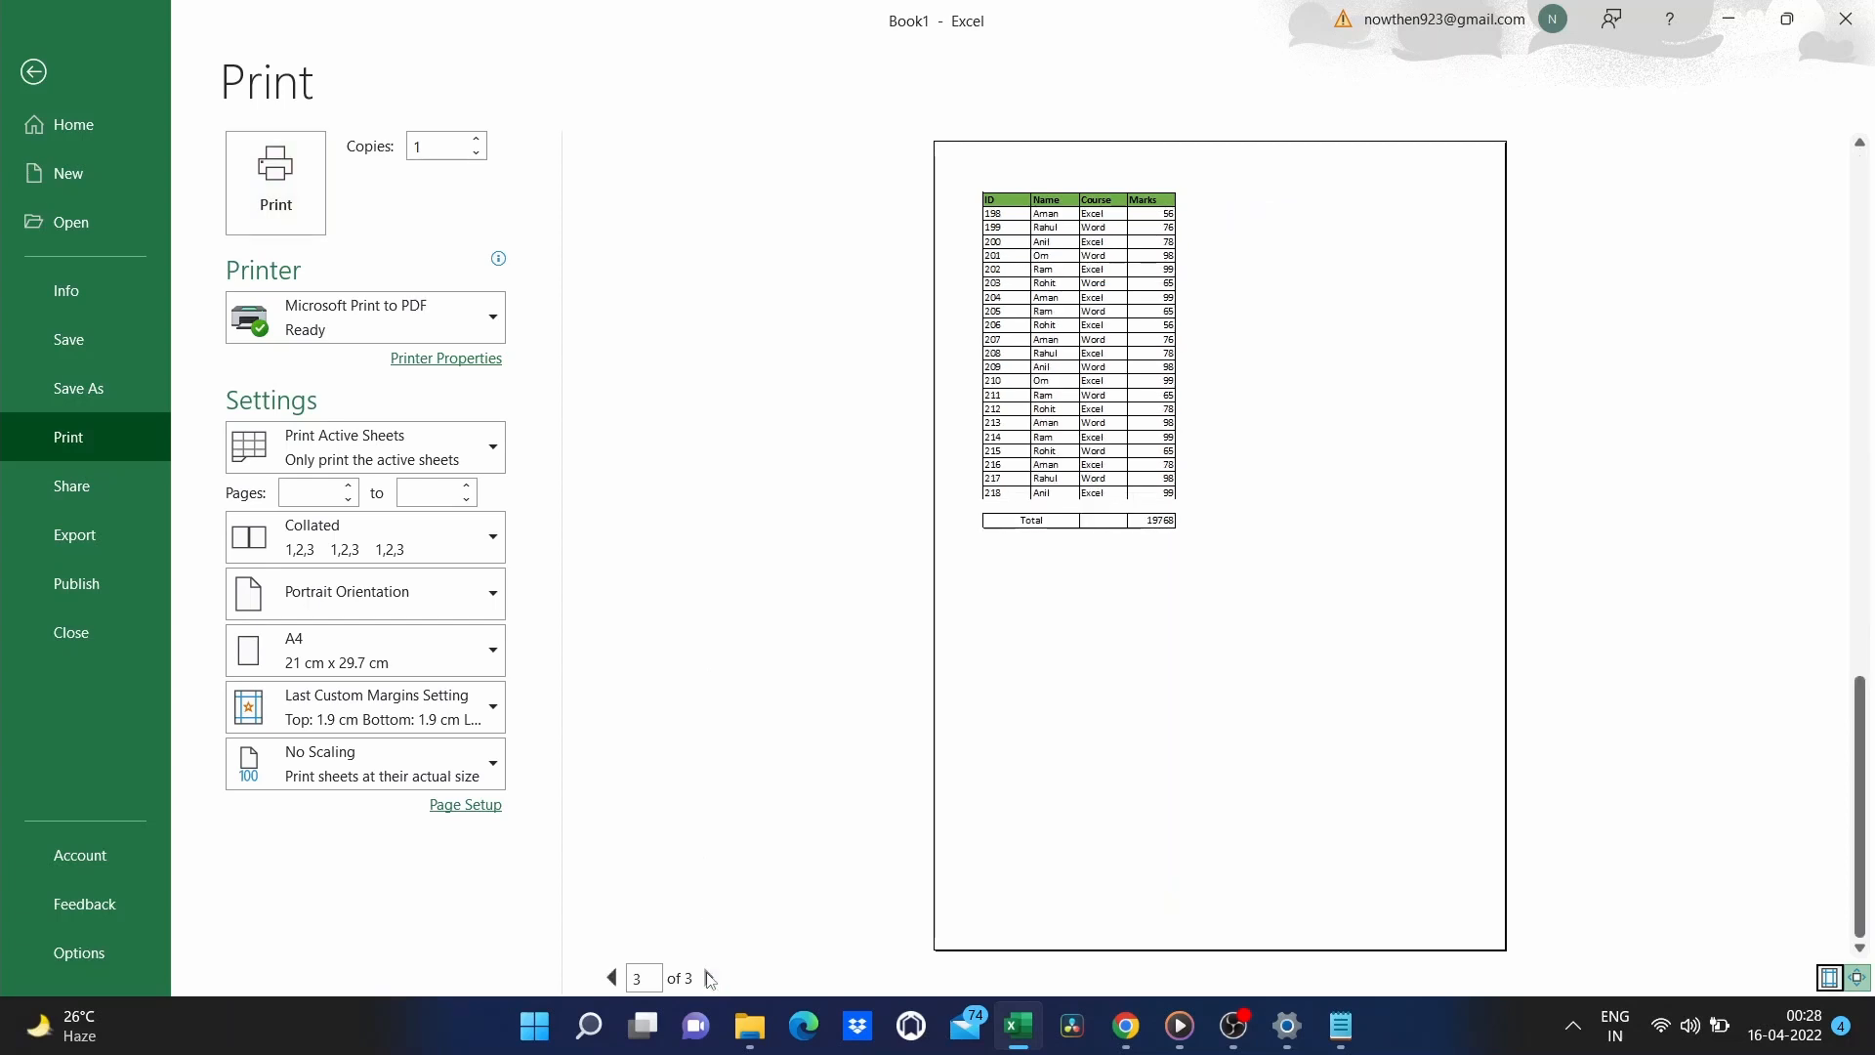
{"action": "key", "text": "Escape"}
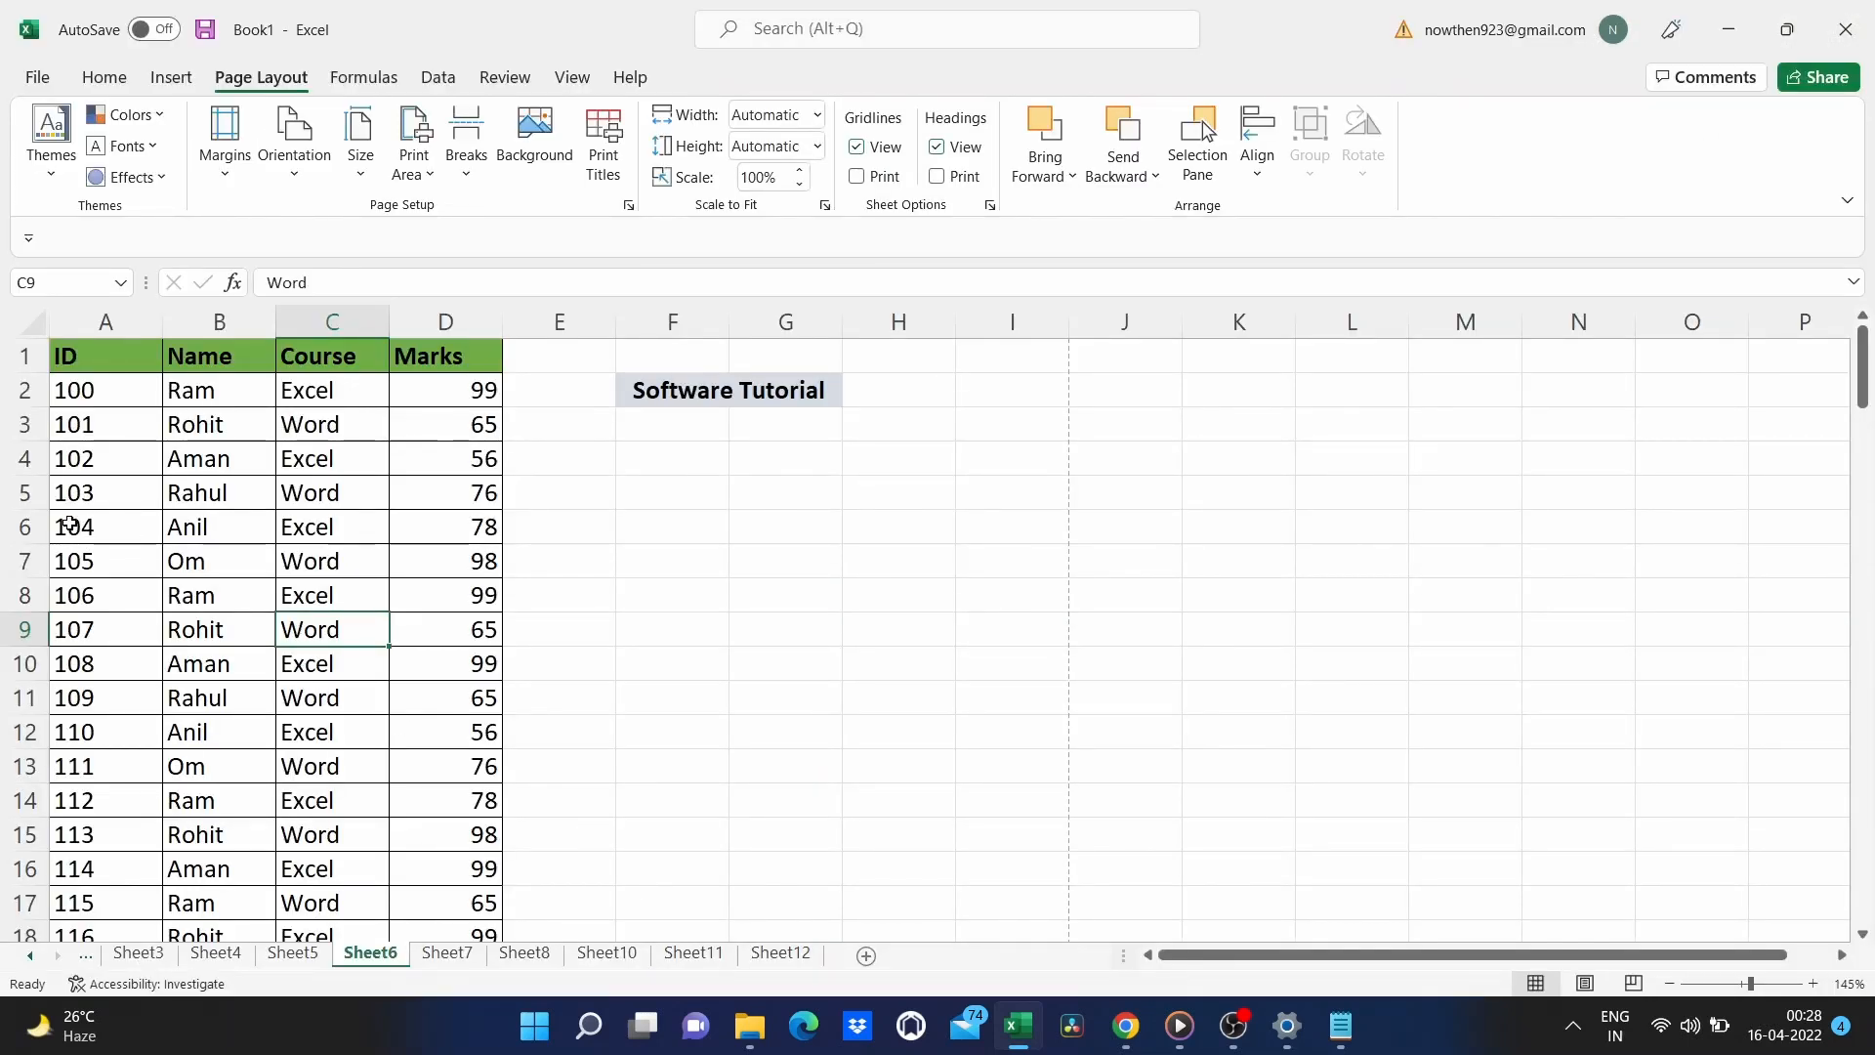
Set A6:D12 as the print area and check it in the print preview.
{"action": "left_click_drag", "start_coordinate": [73, 527], "coordinate": [488, 742]}
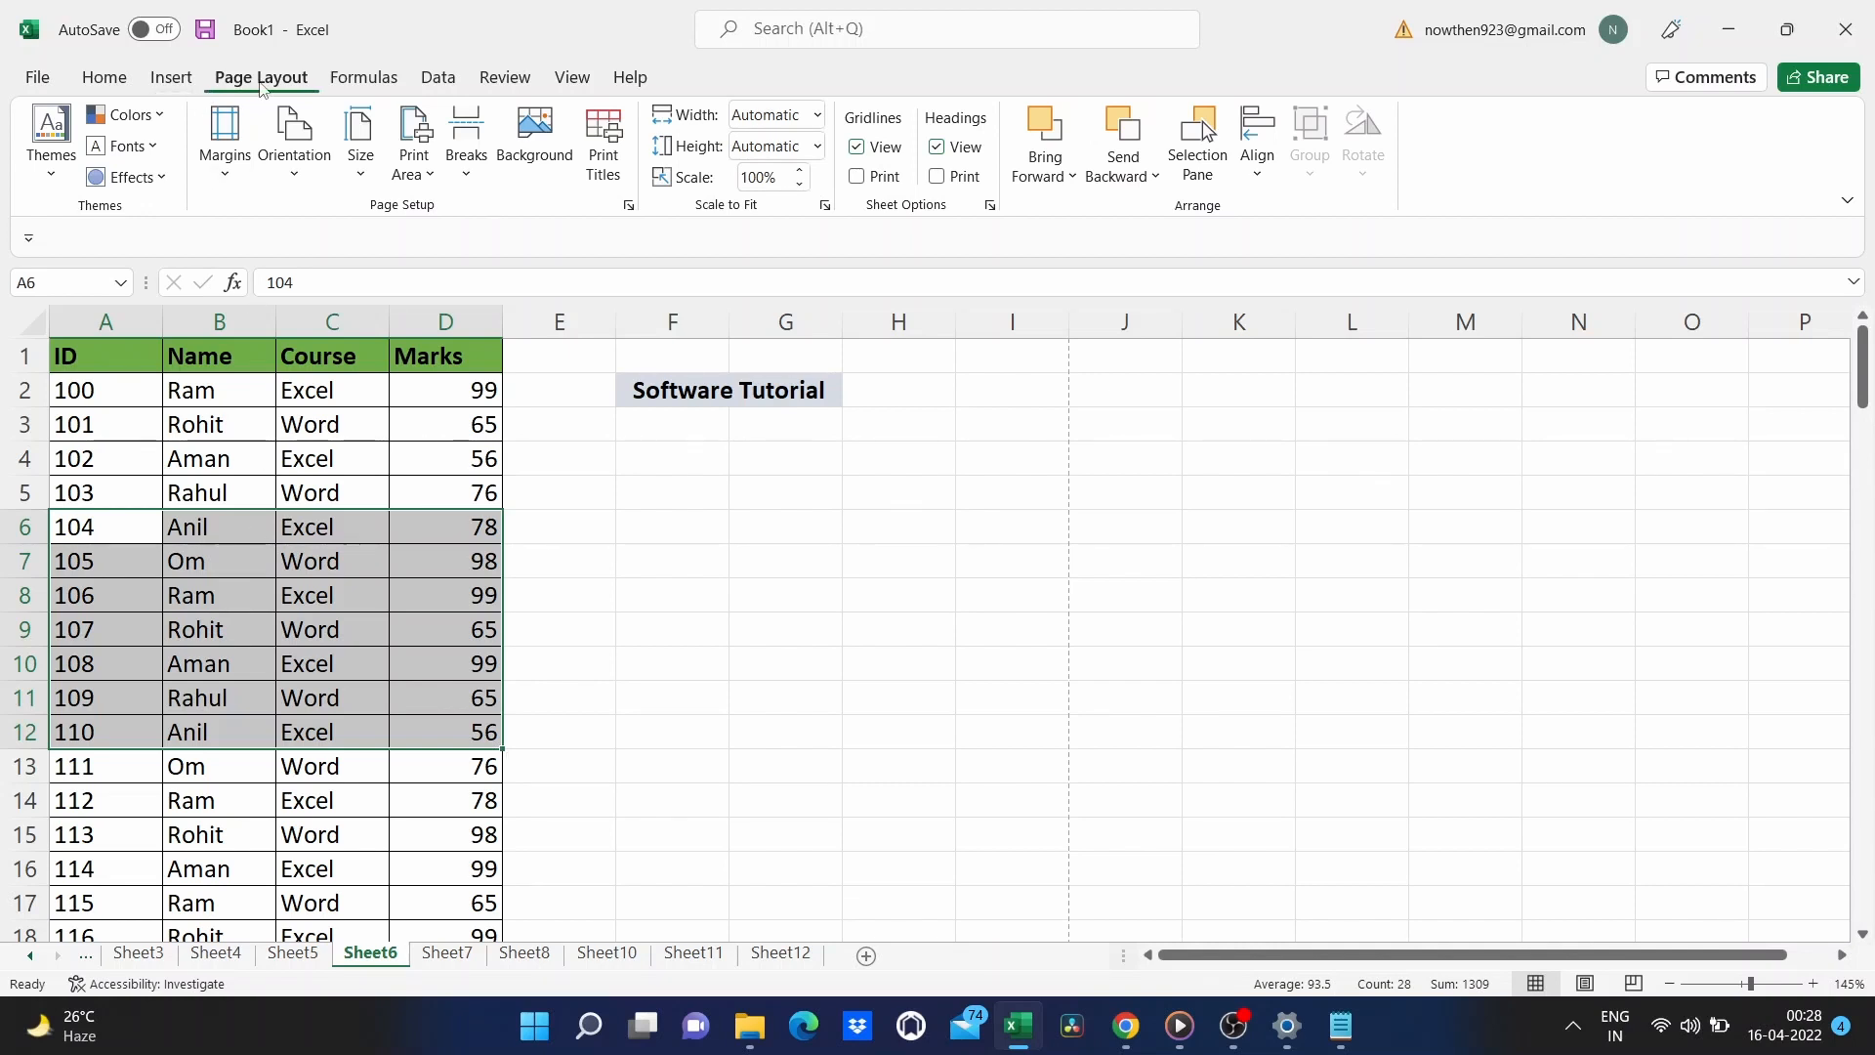
{"action": "left_click", "coordinate": [411, 142]}
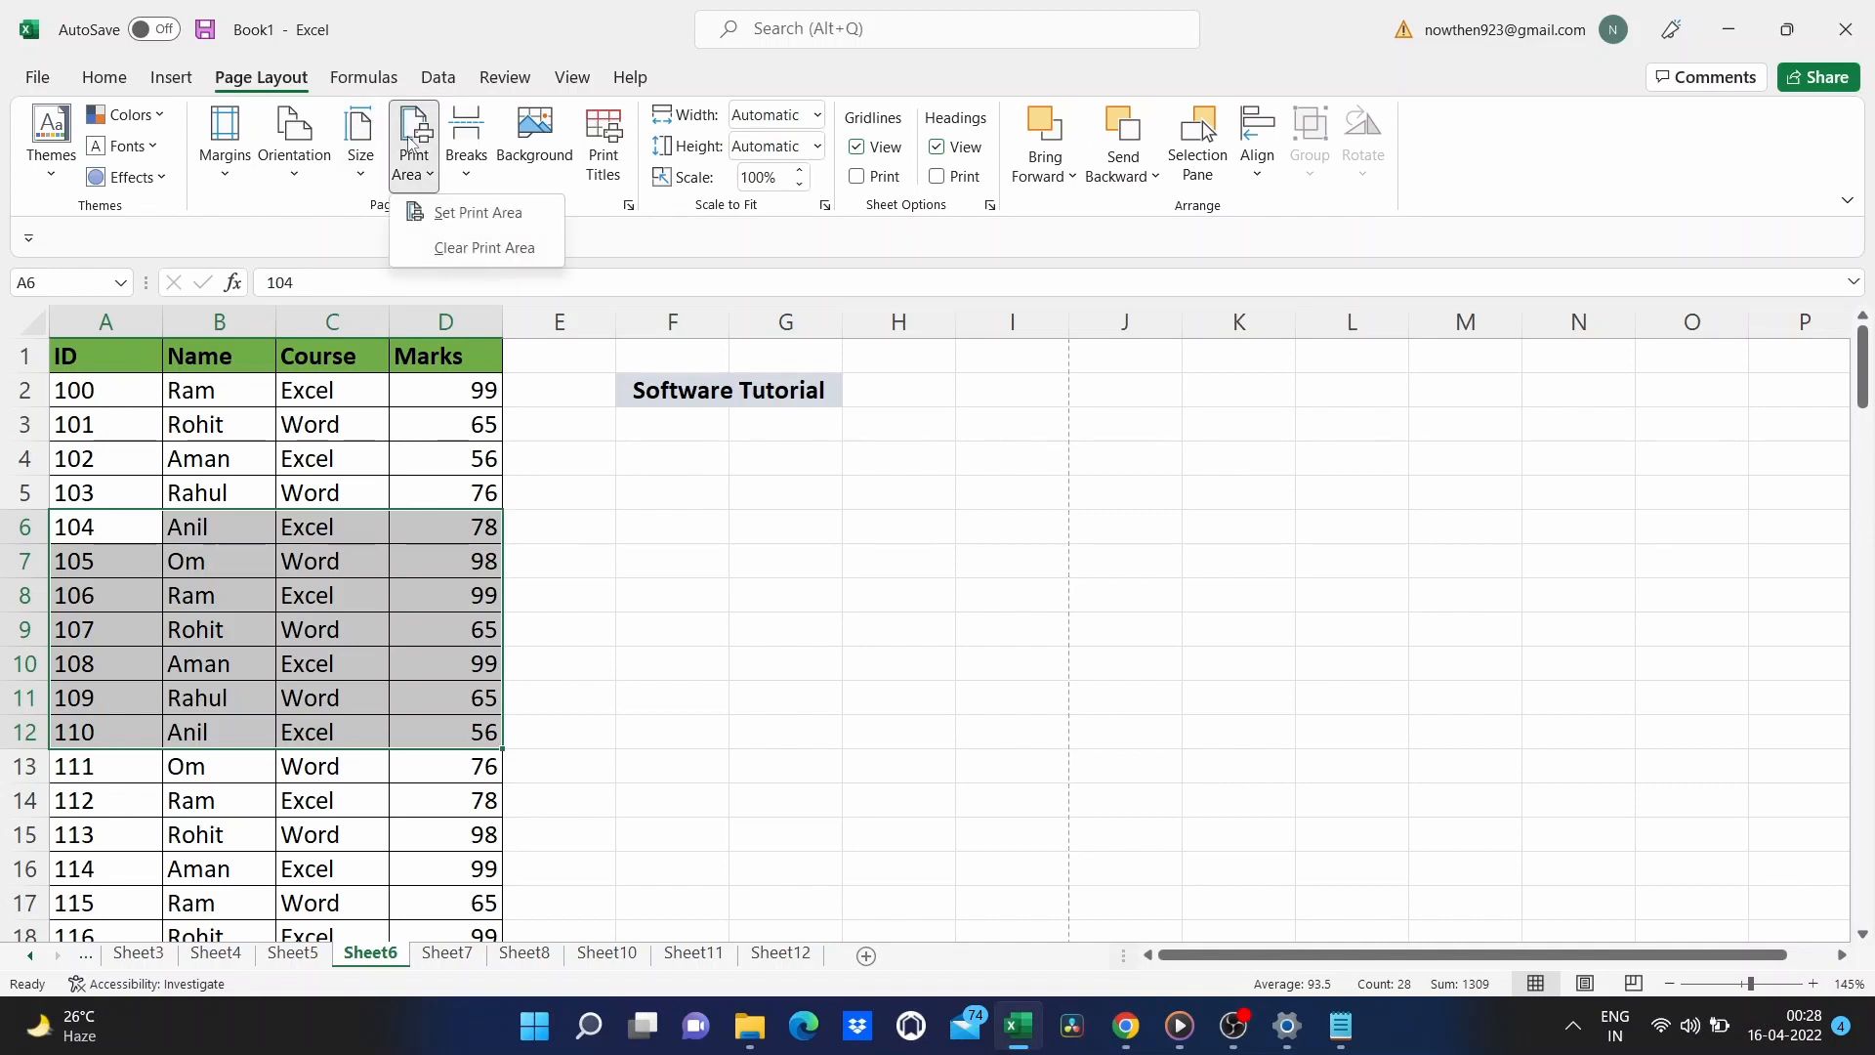
{"action": "left_click", "coordinate": [469, 214]}
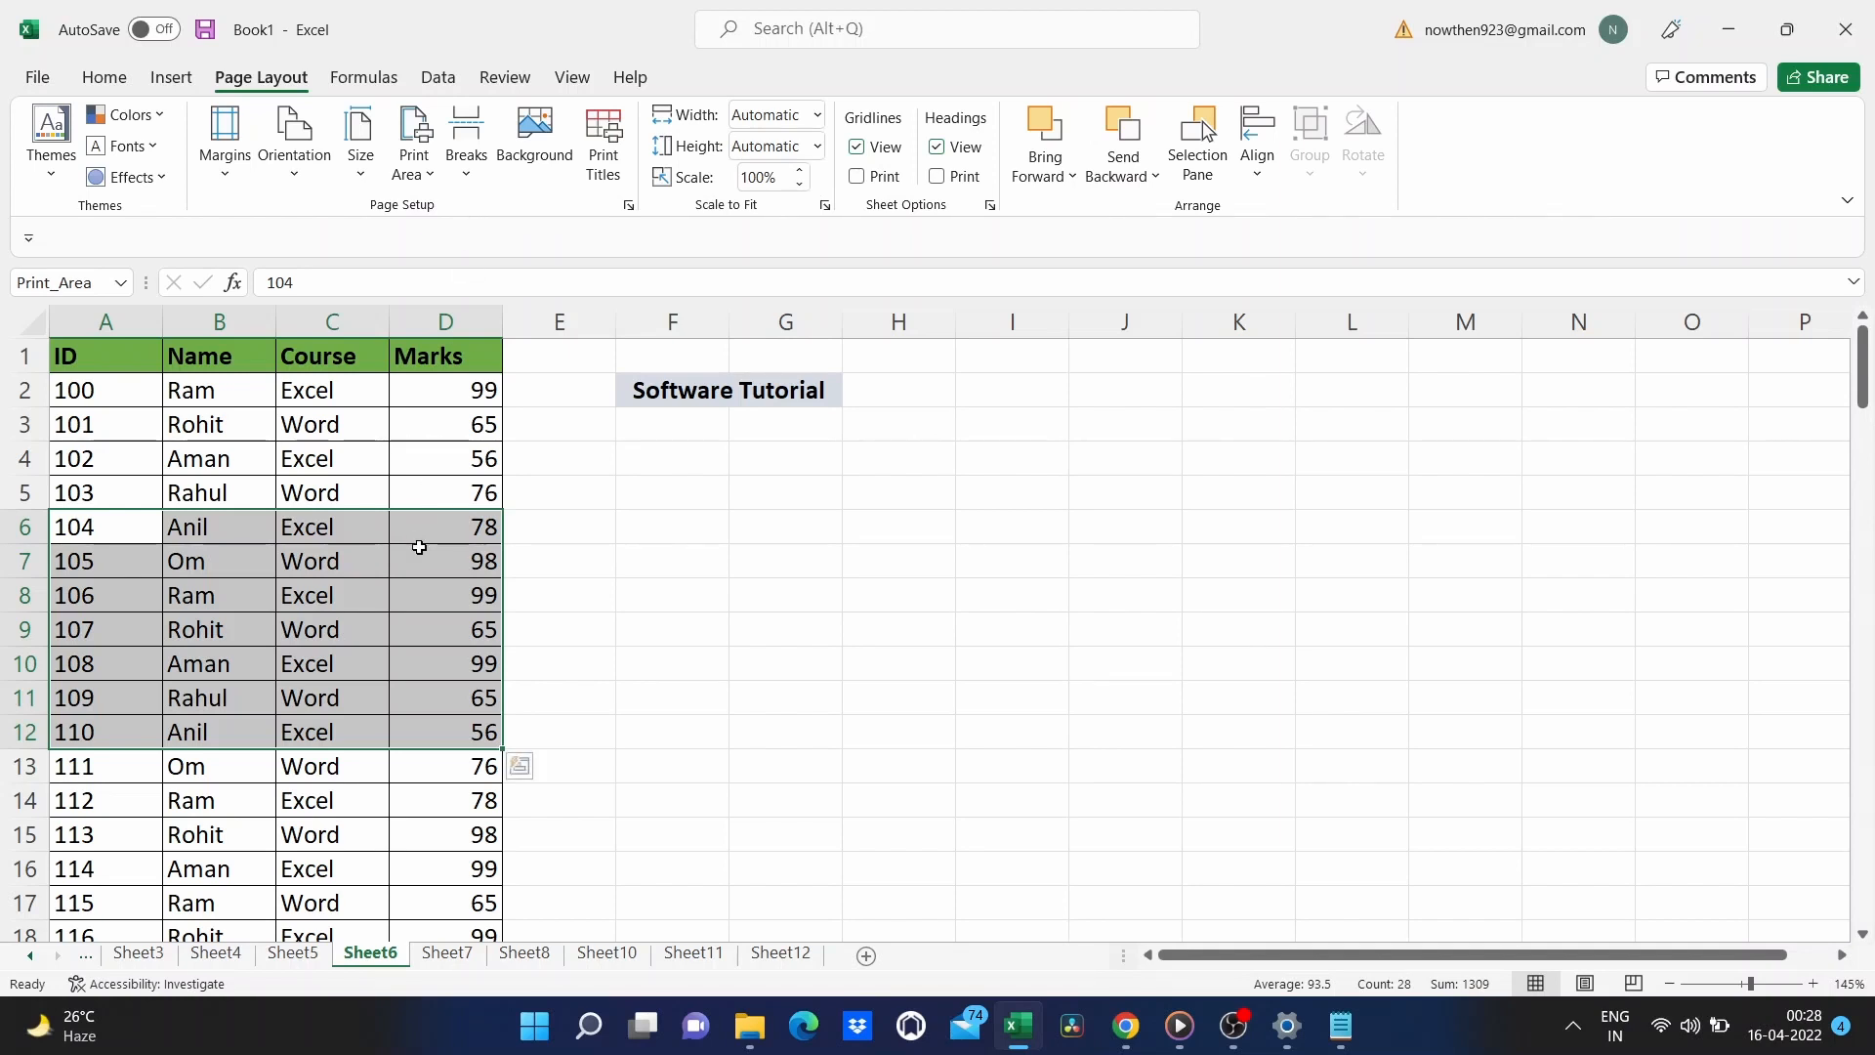
{"action": "key", "text": "ctrl+p"}
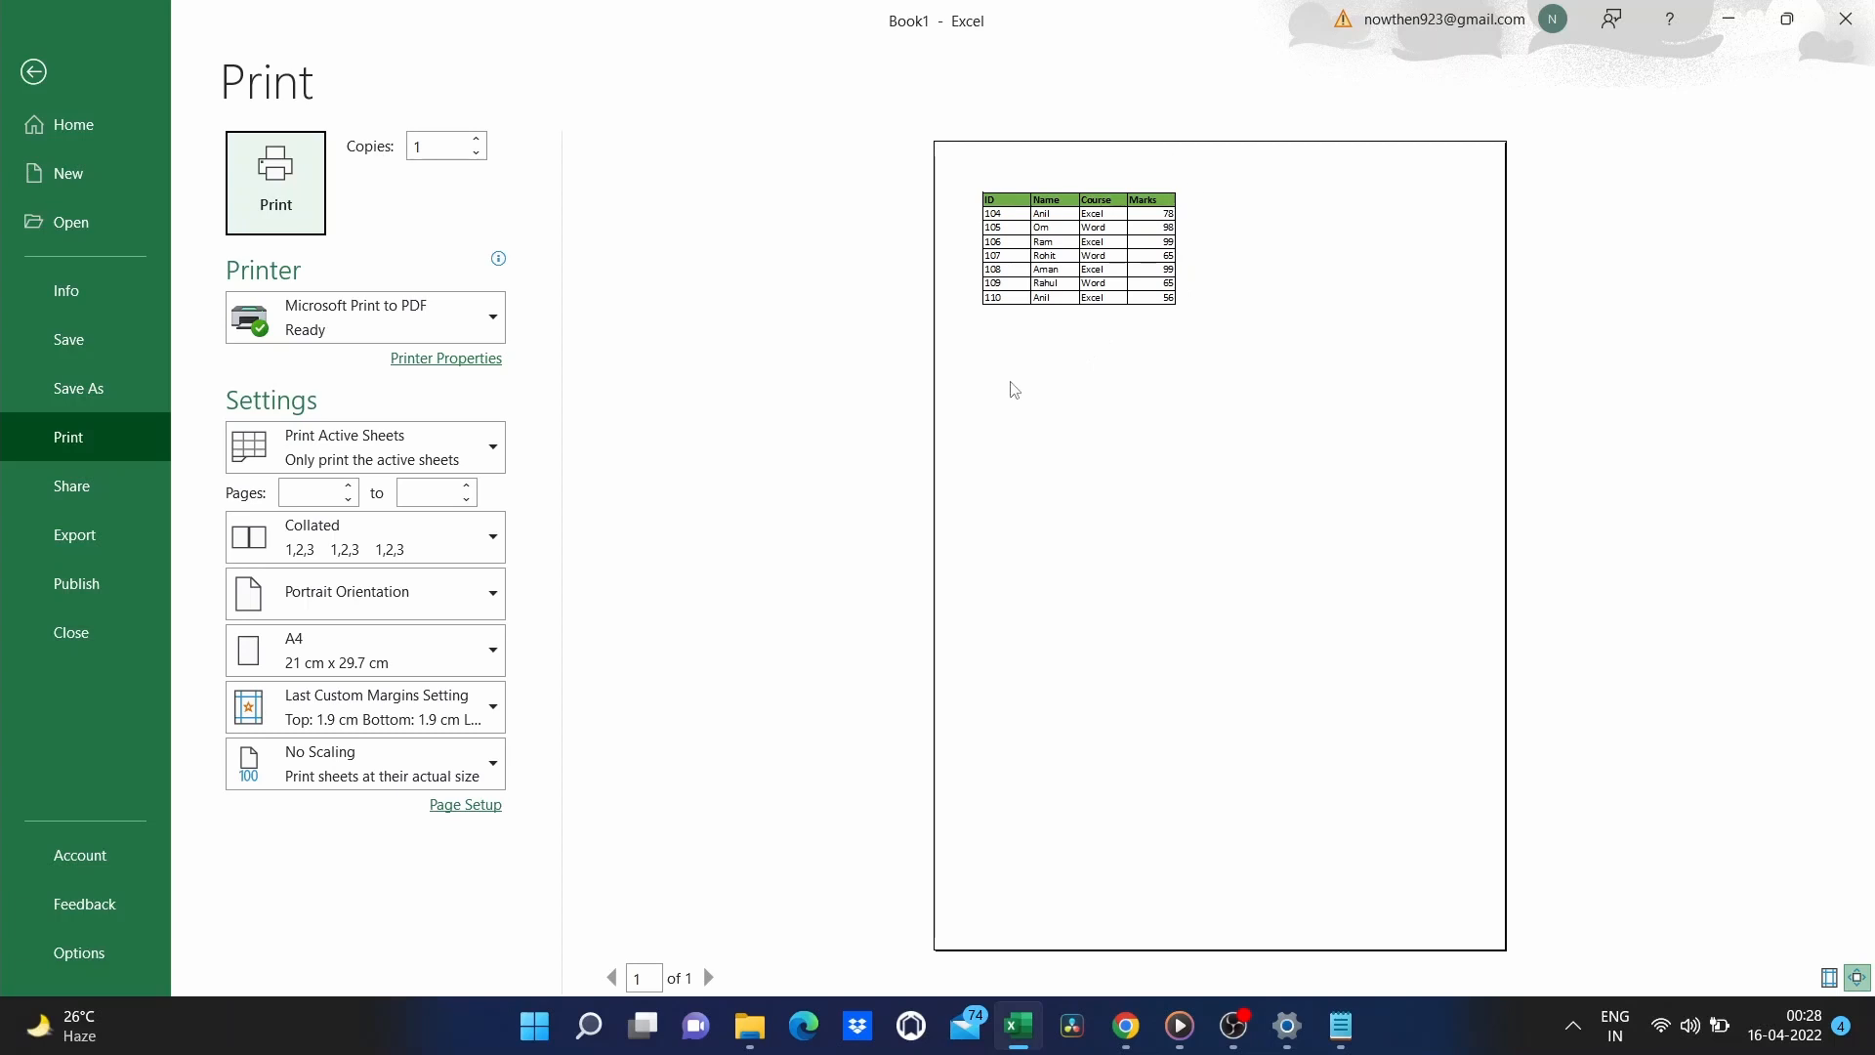
{"action": "key", "text": "Escape"}
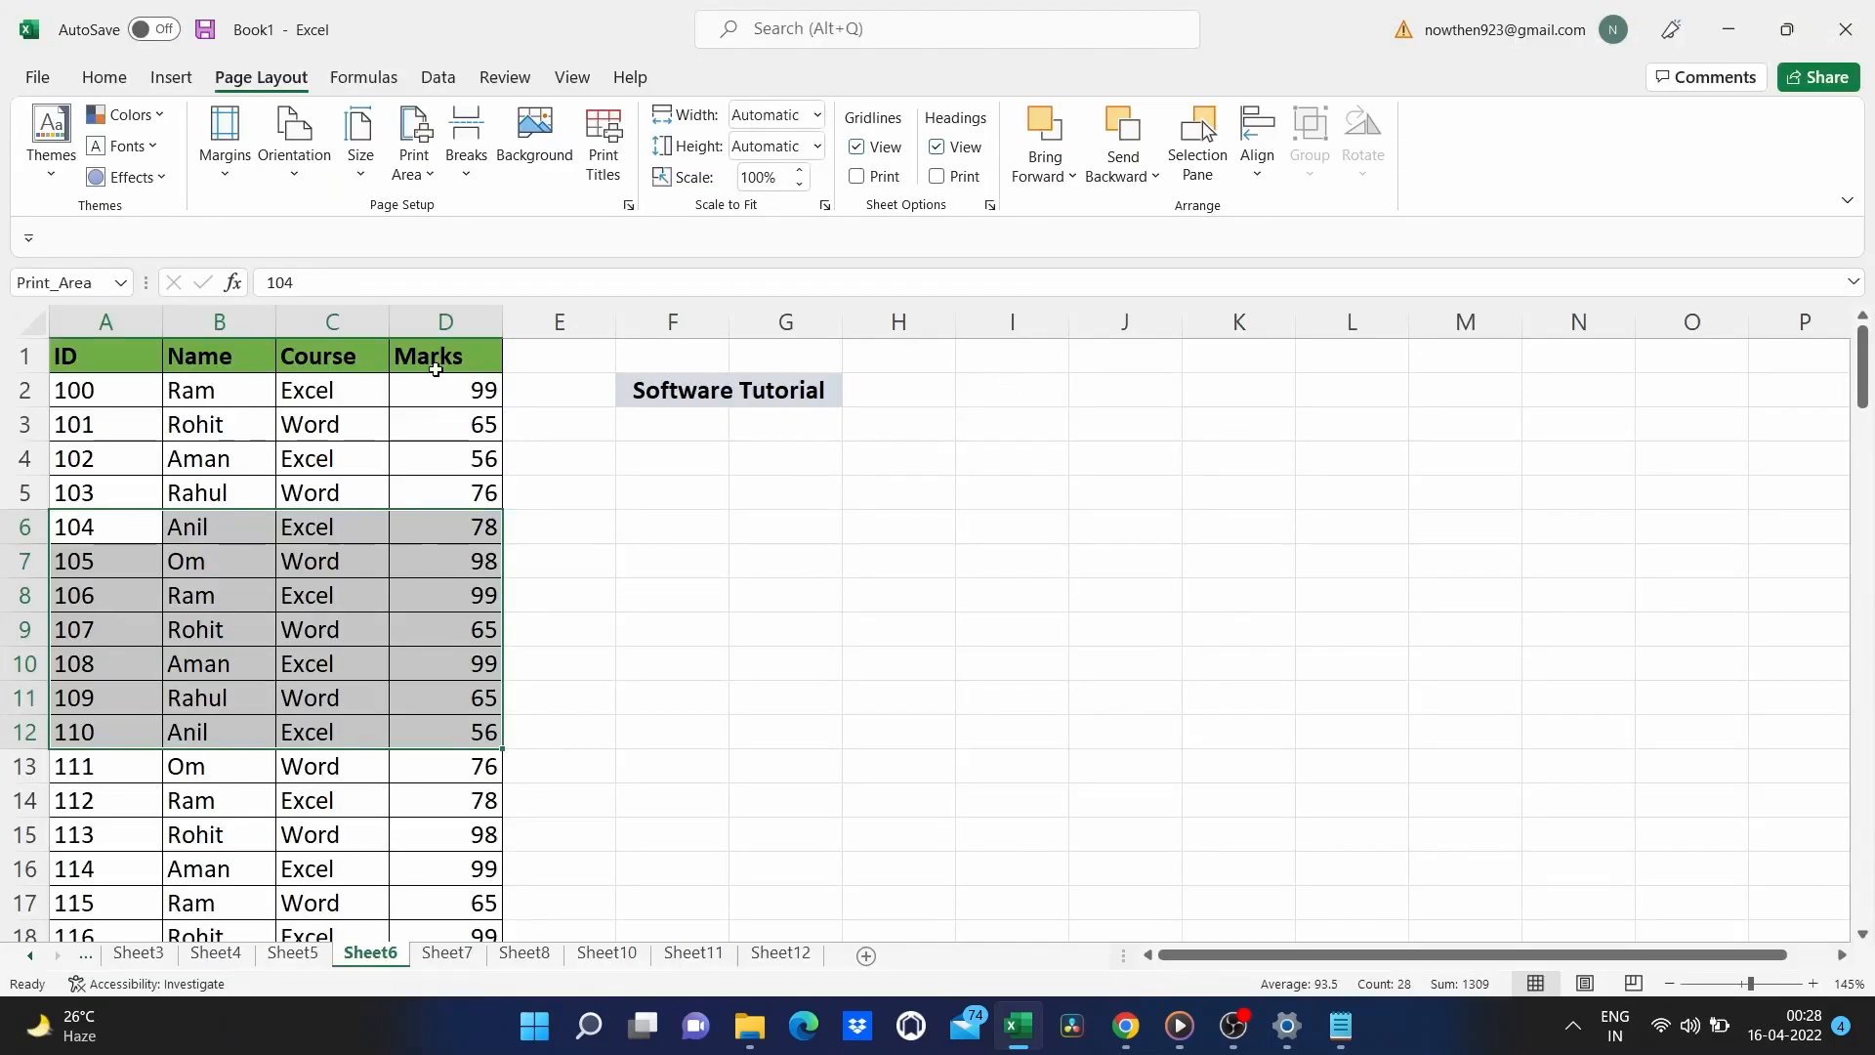
Clear the print area from Sheet6 and deselect the range.
{"action": "left_click", "coordinate": [408, 138]}
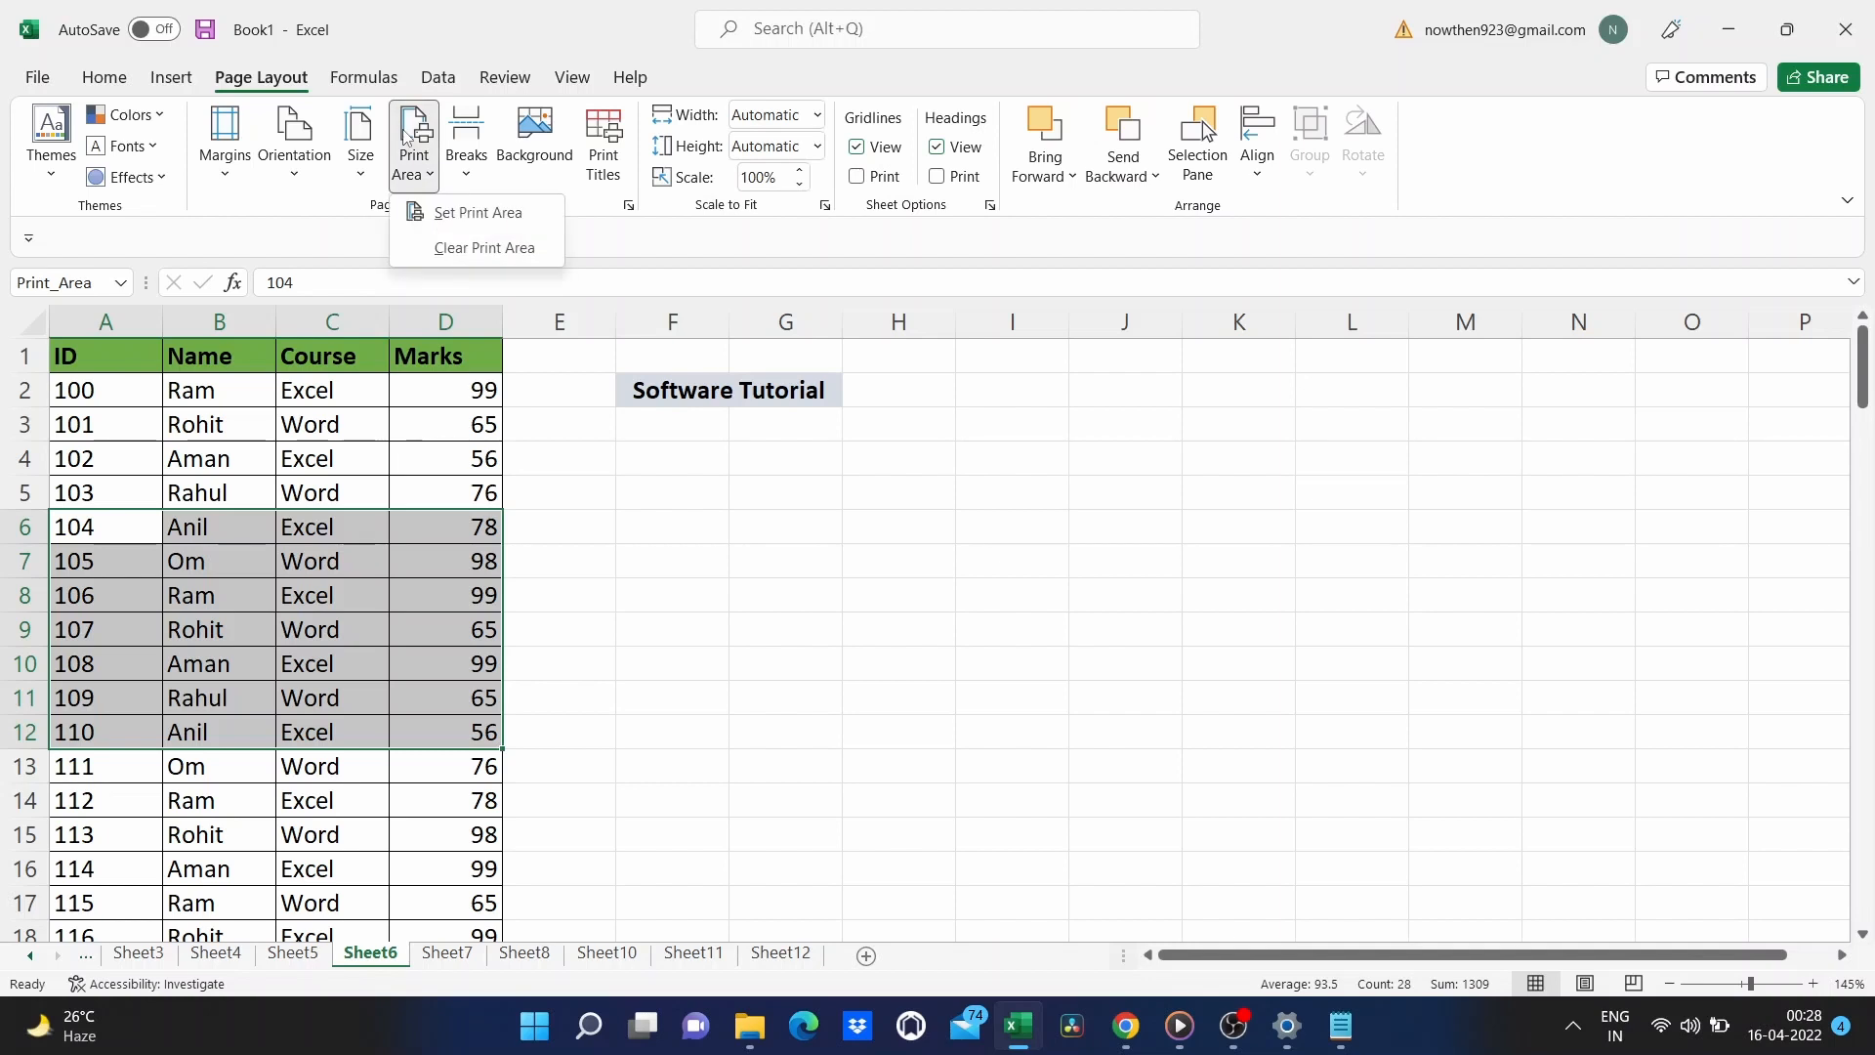
{"action": "left_click", "coordinate": [472, 249]}
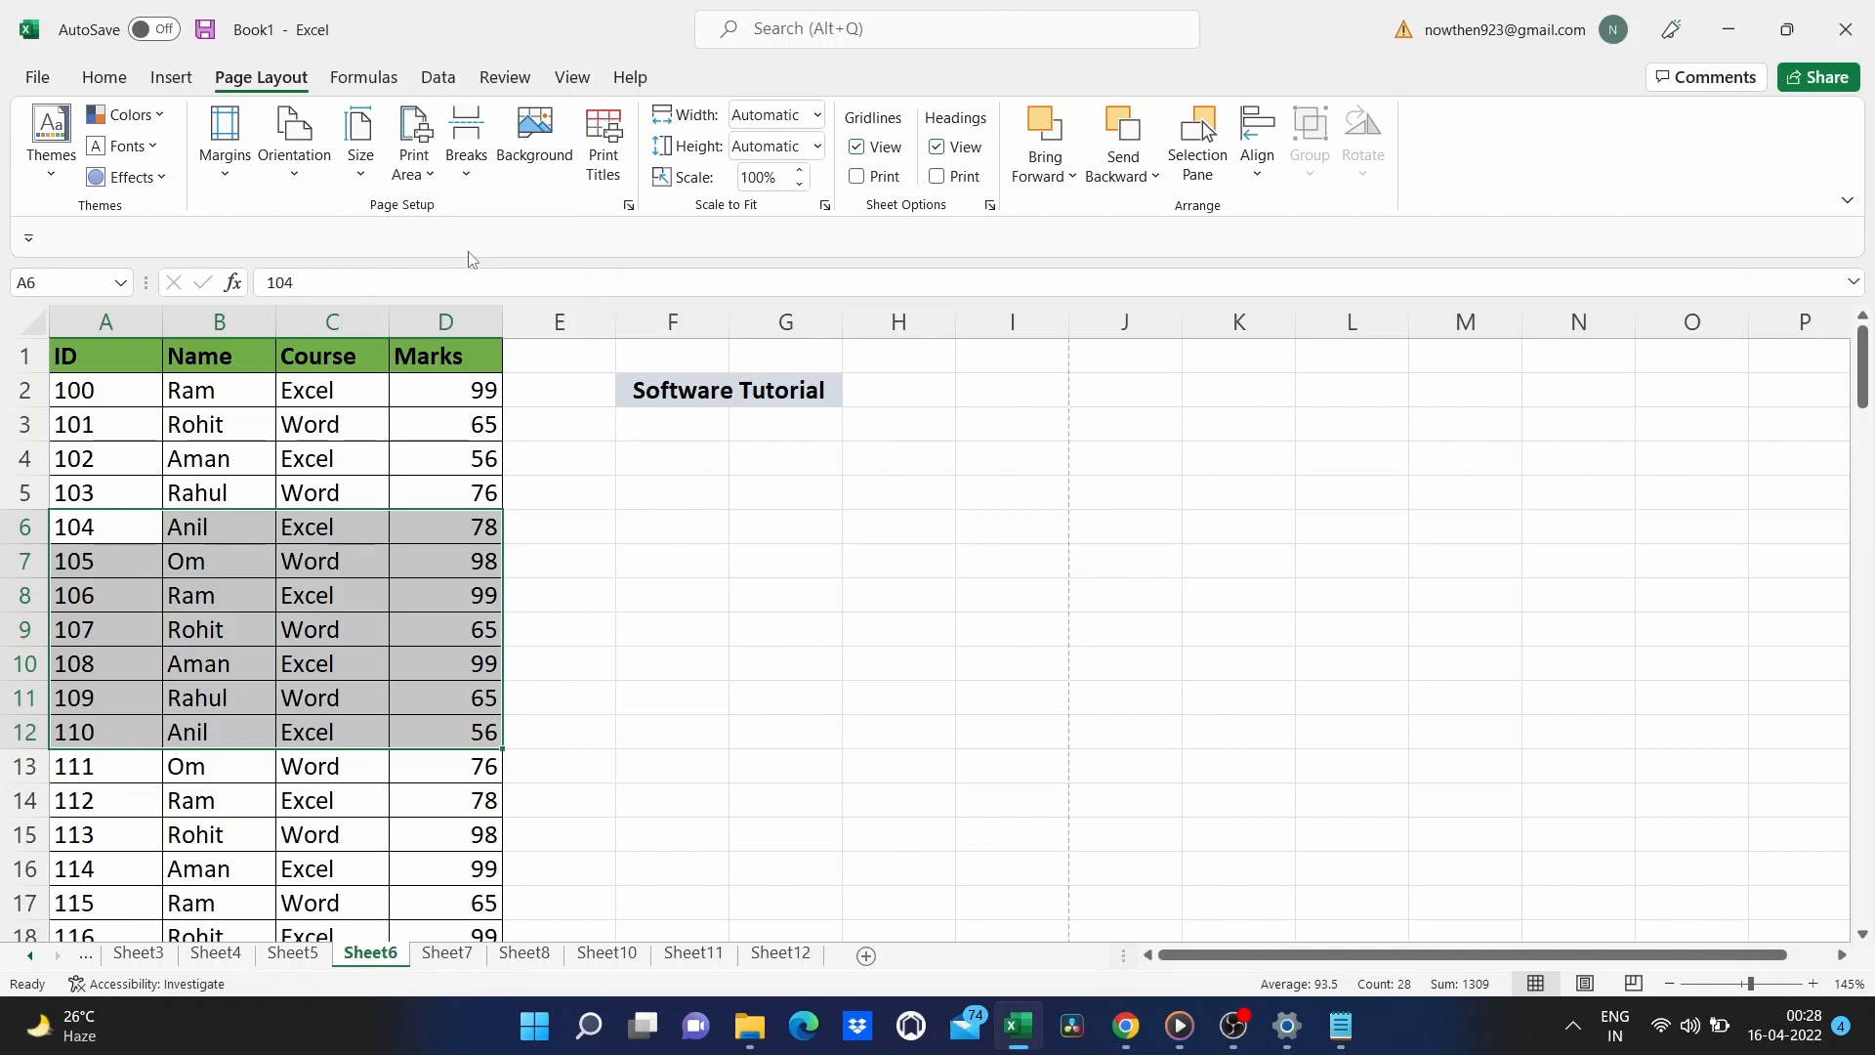
{"action": "left_click", "coordinate": [608, 559]}
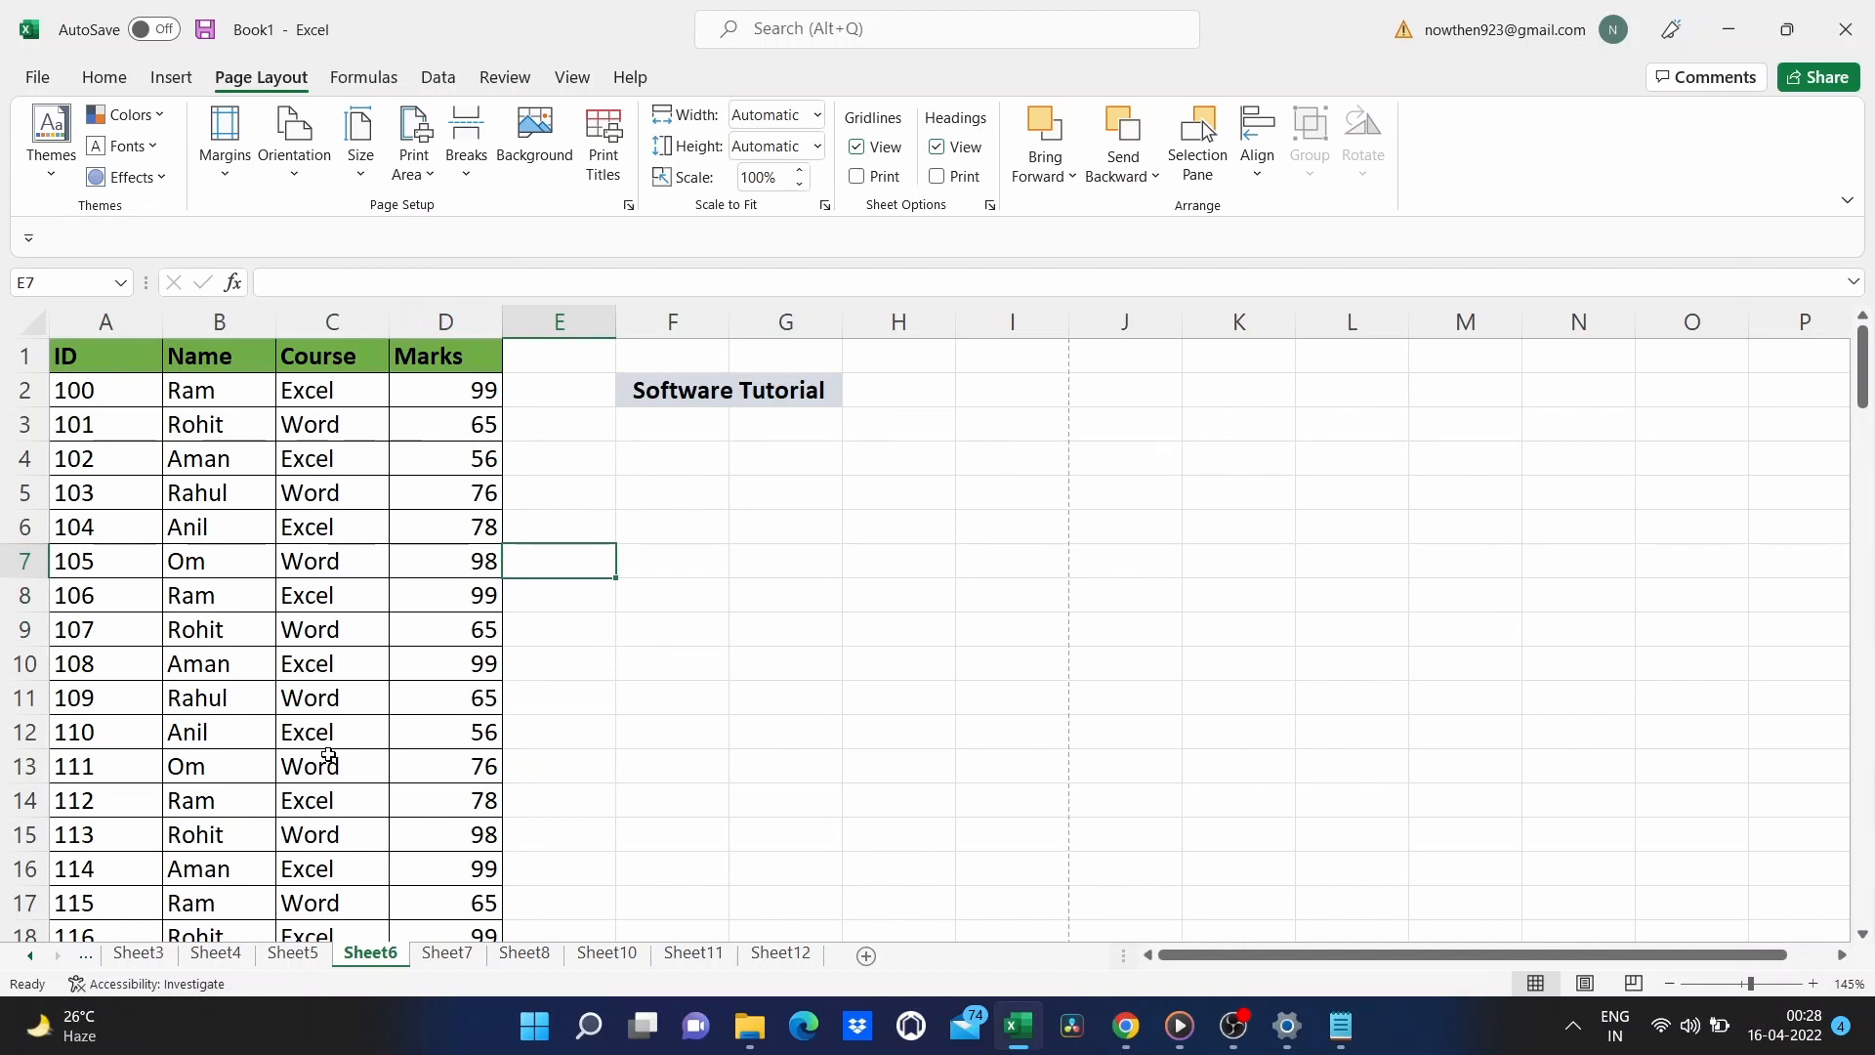
Switch to Sheet8 and preview a white font colour on employee records B4:F7 without applying it.
{"action": "left_click", "coordinate": [540, 957]}
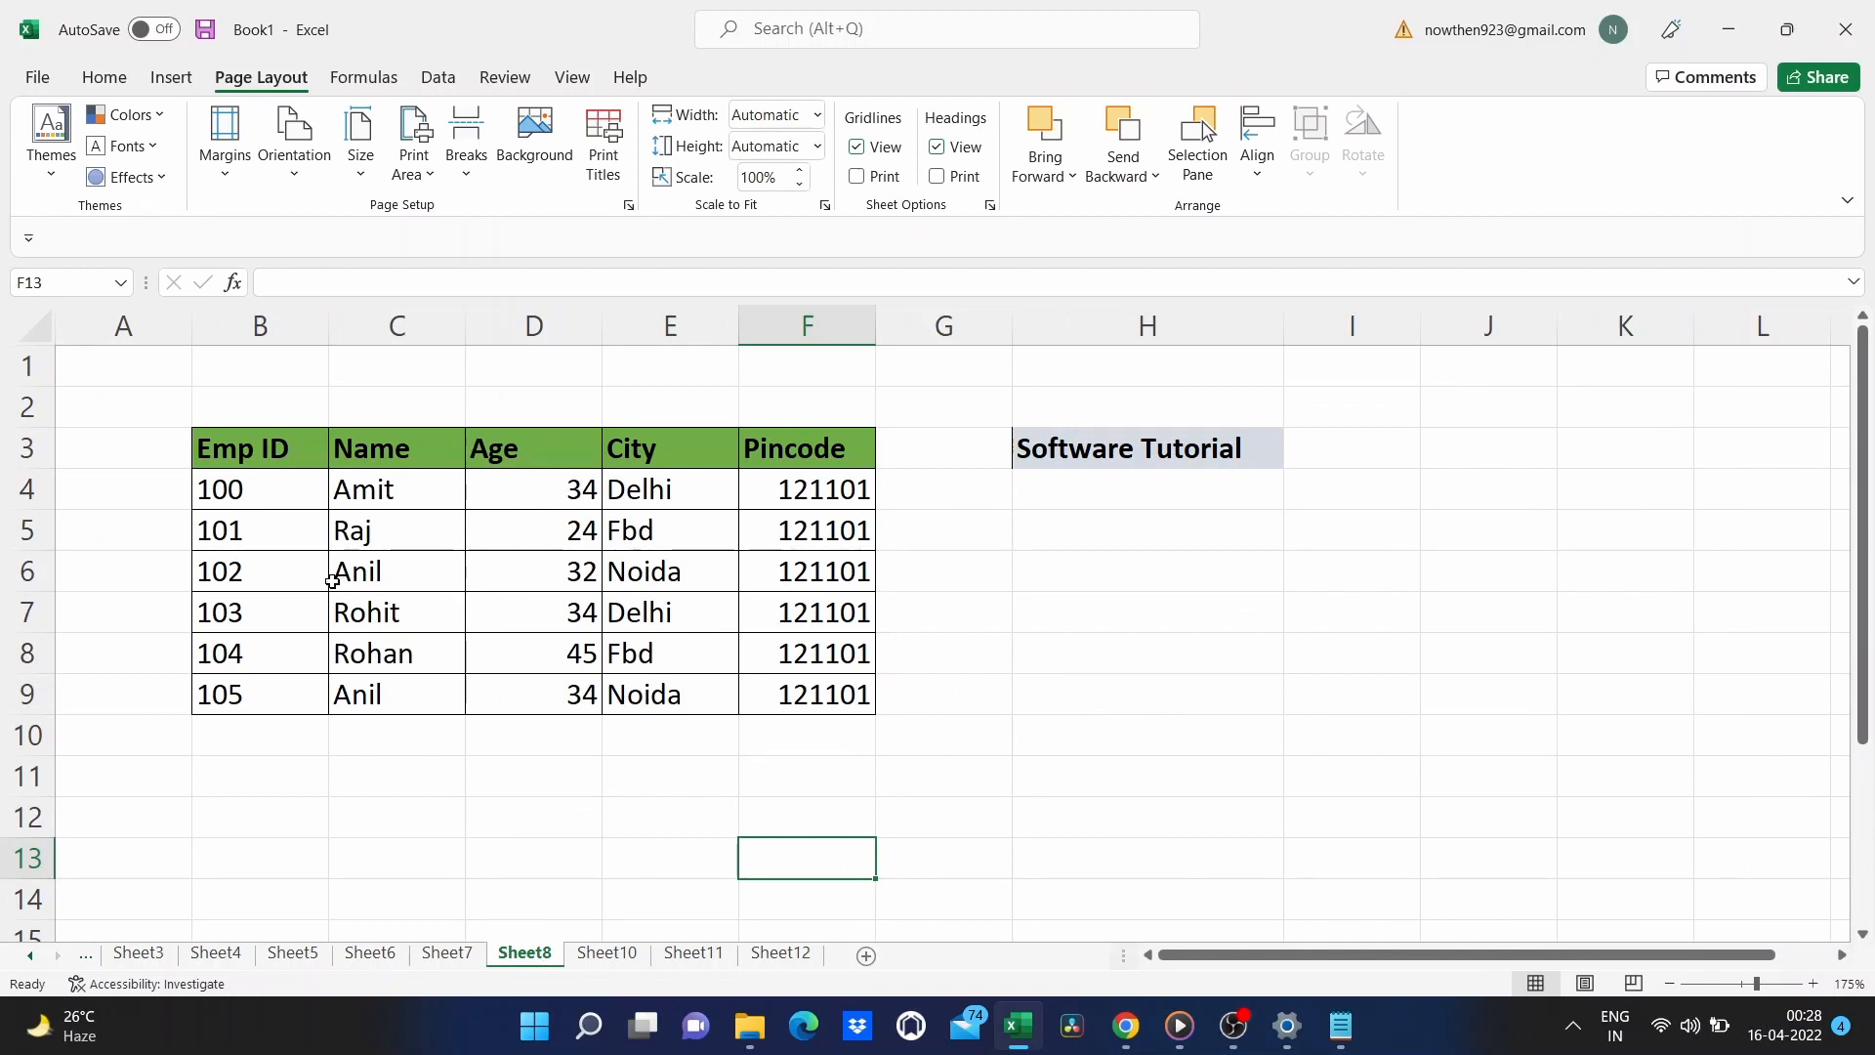
{"action": "left_click_drag", "start_coordinate": [228, 490], "coordinate": [800, 610]}
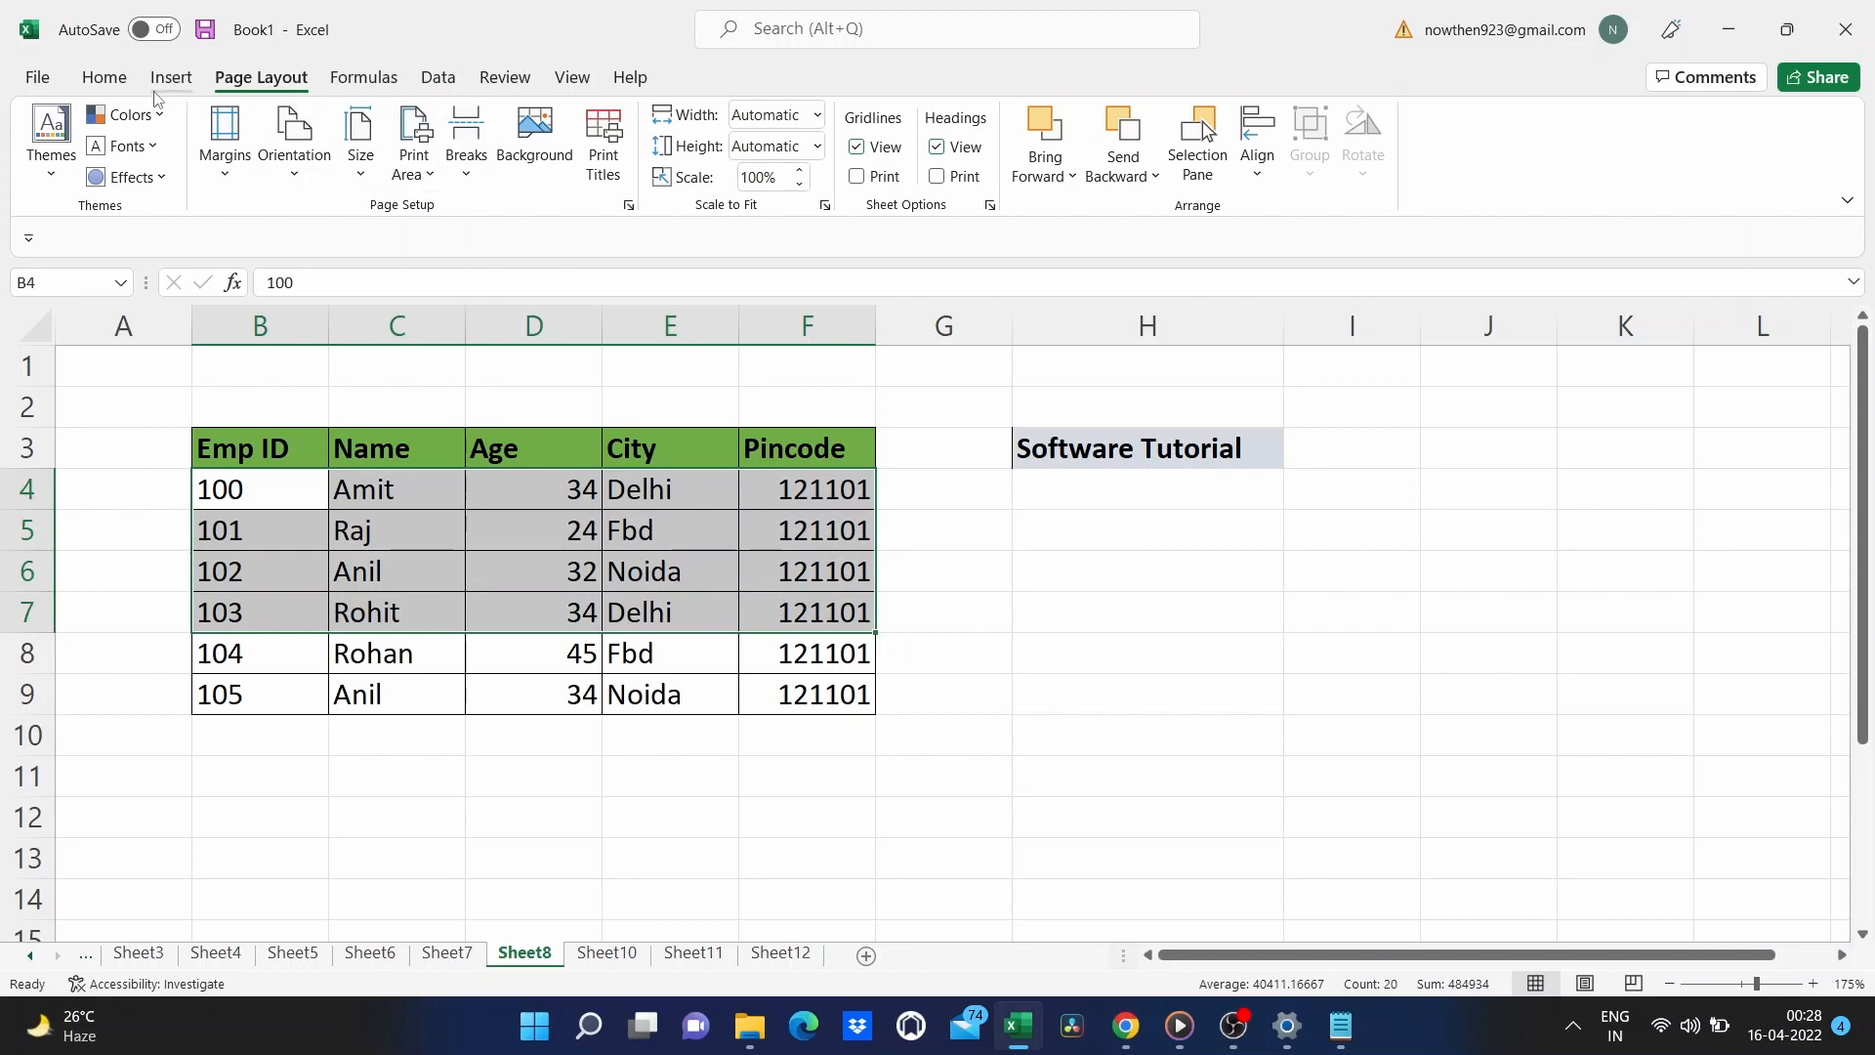
{"action": "left_click", "coordinate": [104, 77]}
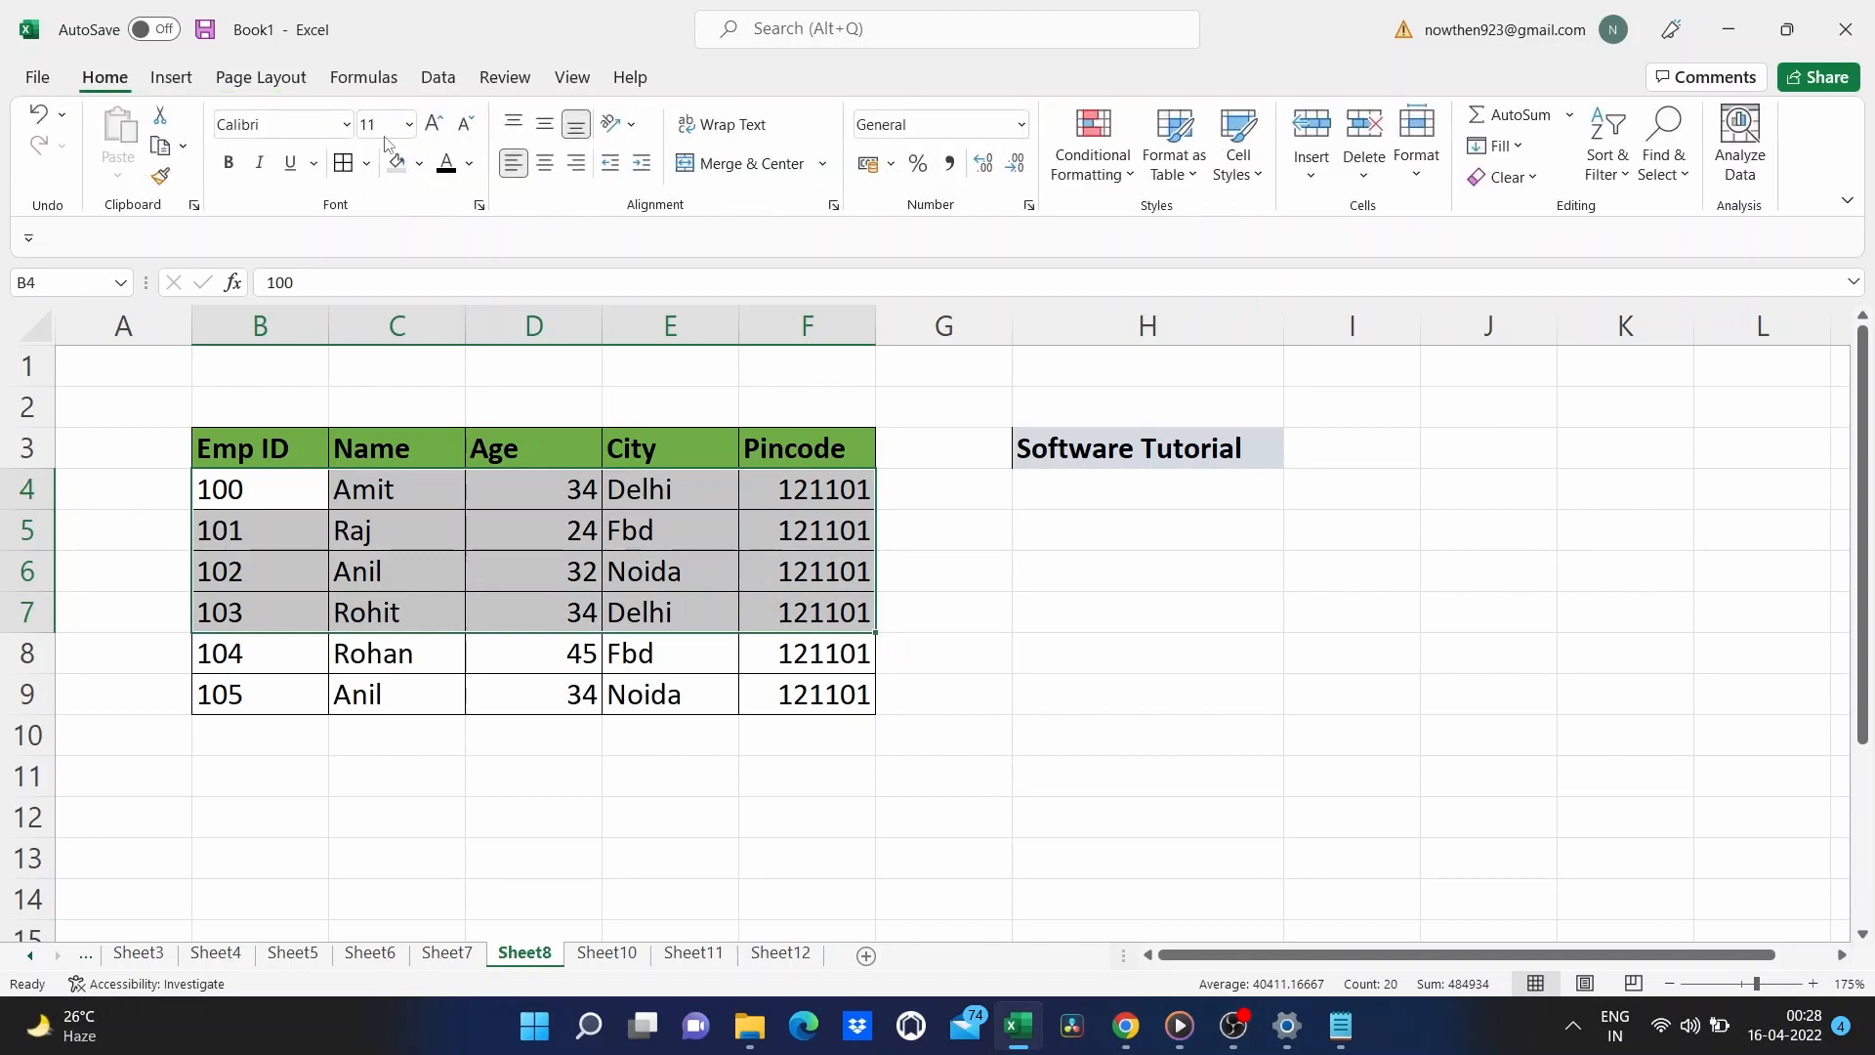
{"action": "left_click", "coordinate": [470, 164]}
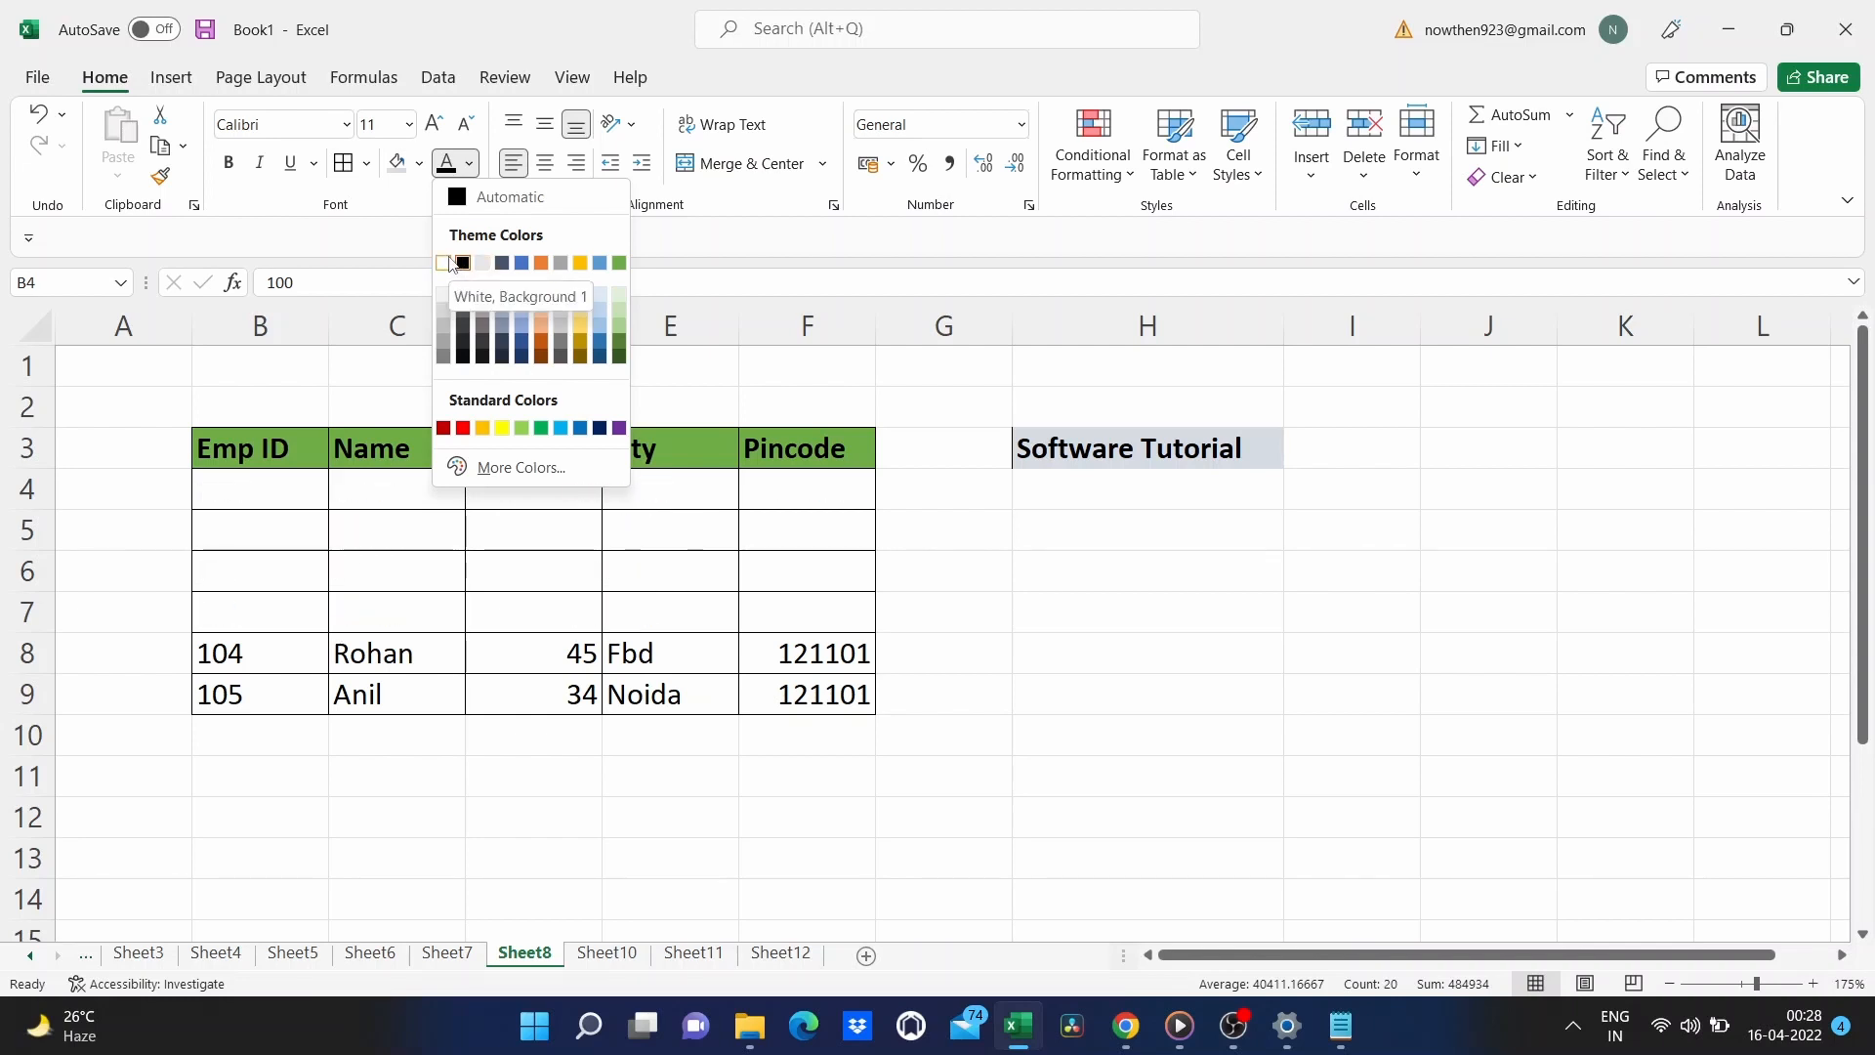
{"action": "left_click", "coordinate": [1054, 657]}
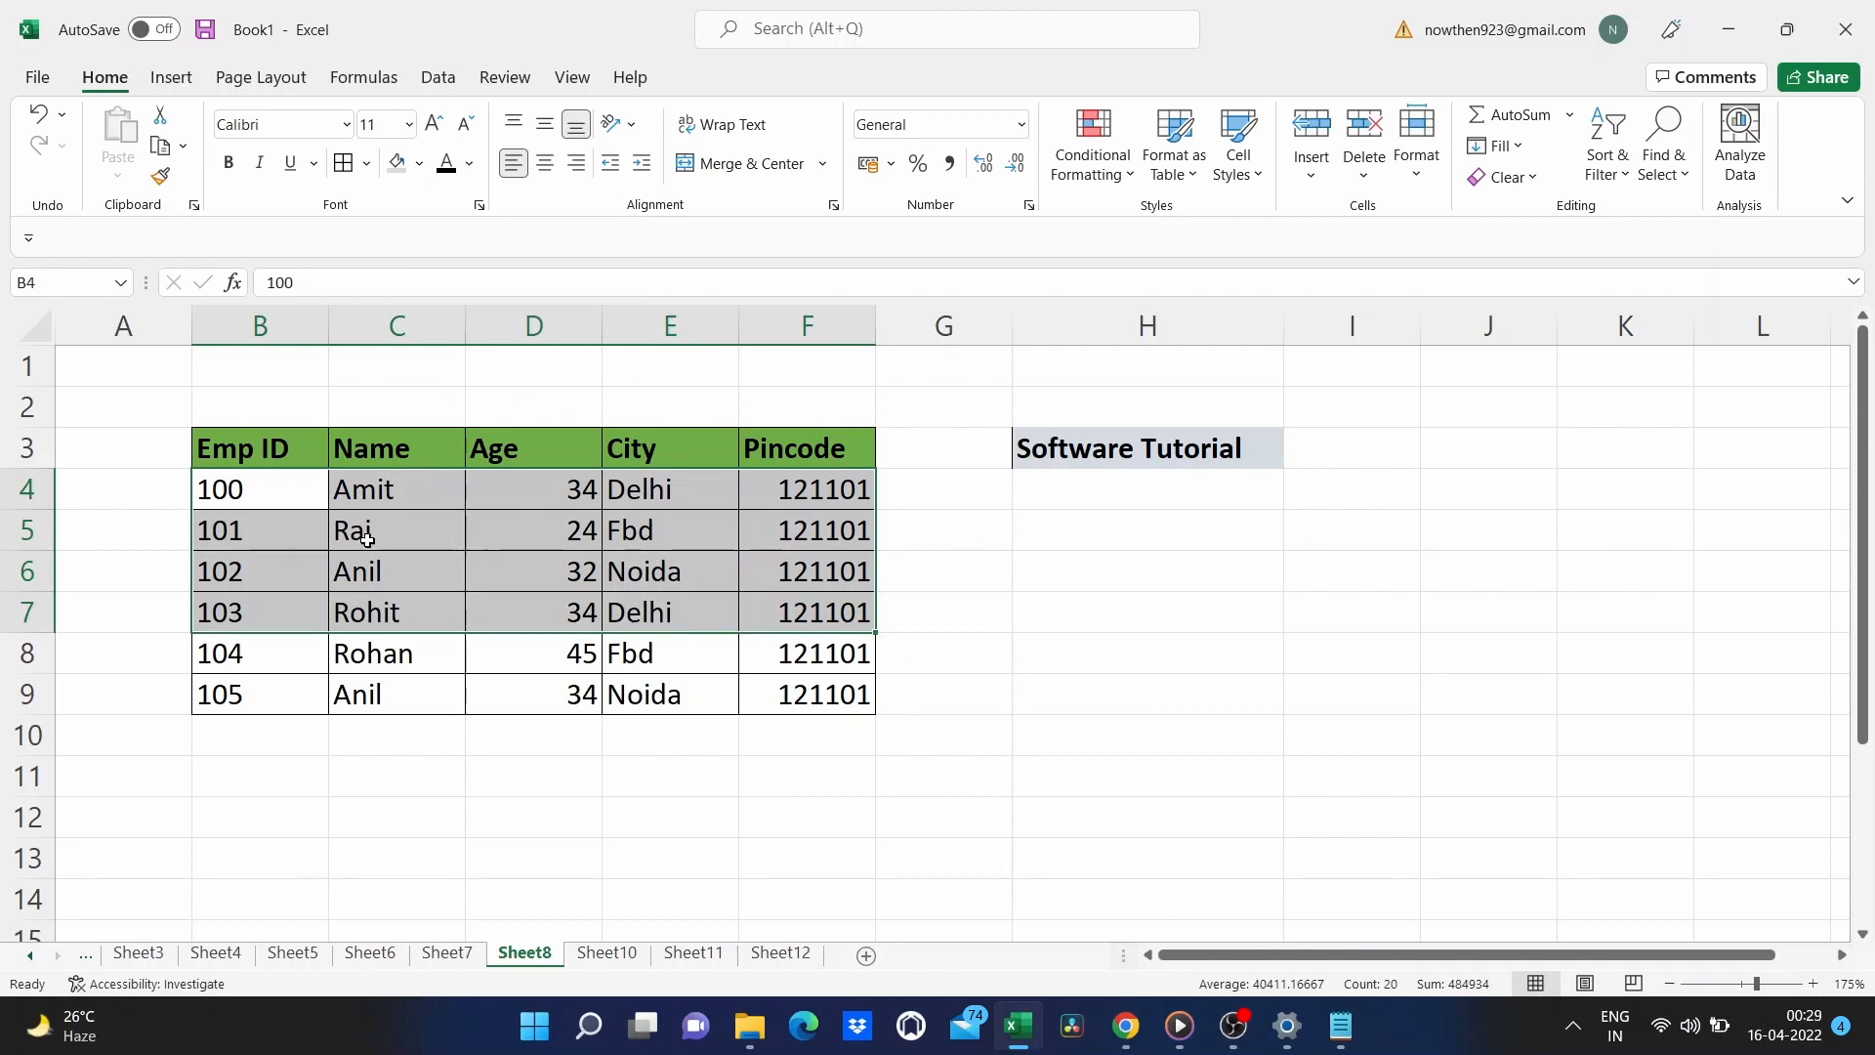
Hide the contents of employee records B4:F7 by applying the custom number format ;;; to them.
{"action": "left_click", "coordinate": [128, 504]}
{"action": "left_click_drag", "start_coordinate": [285, 488], "coordinate": [810, 601]}
{"action": "key", "text": "ctrl+1"}
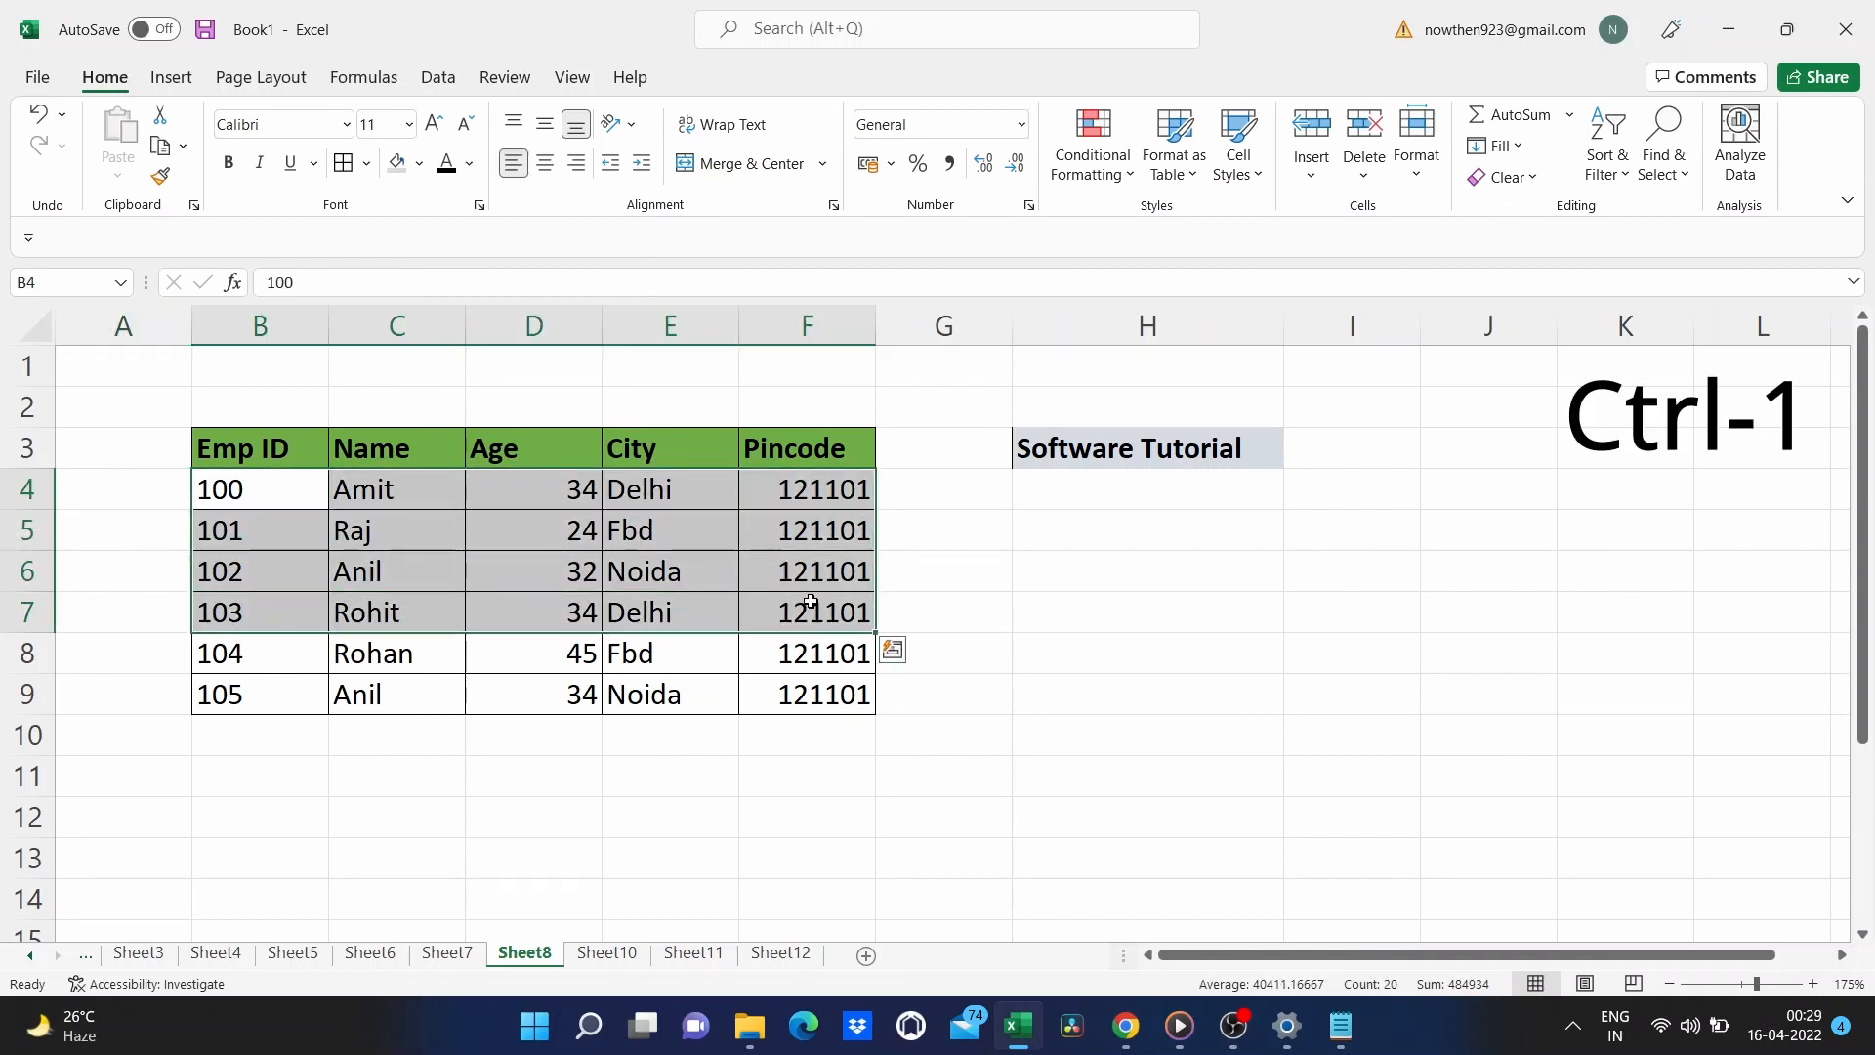
{"action": "right_click", "coordinate": [810, 604]}
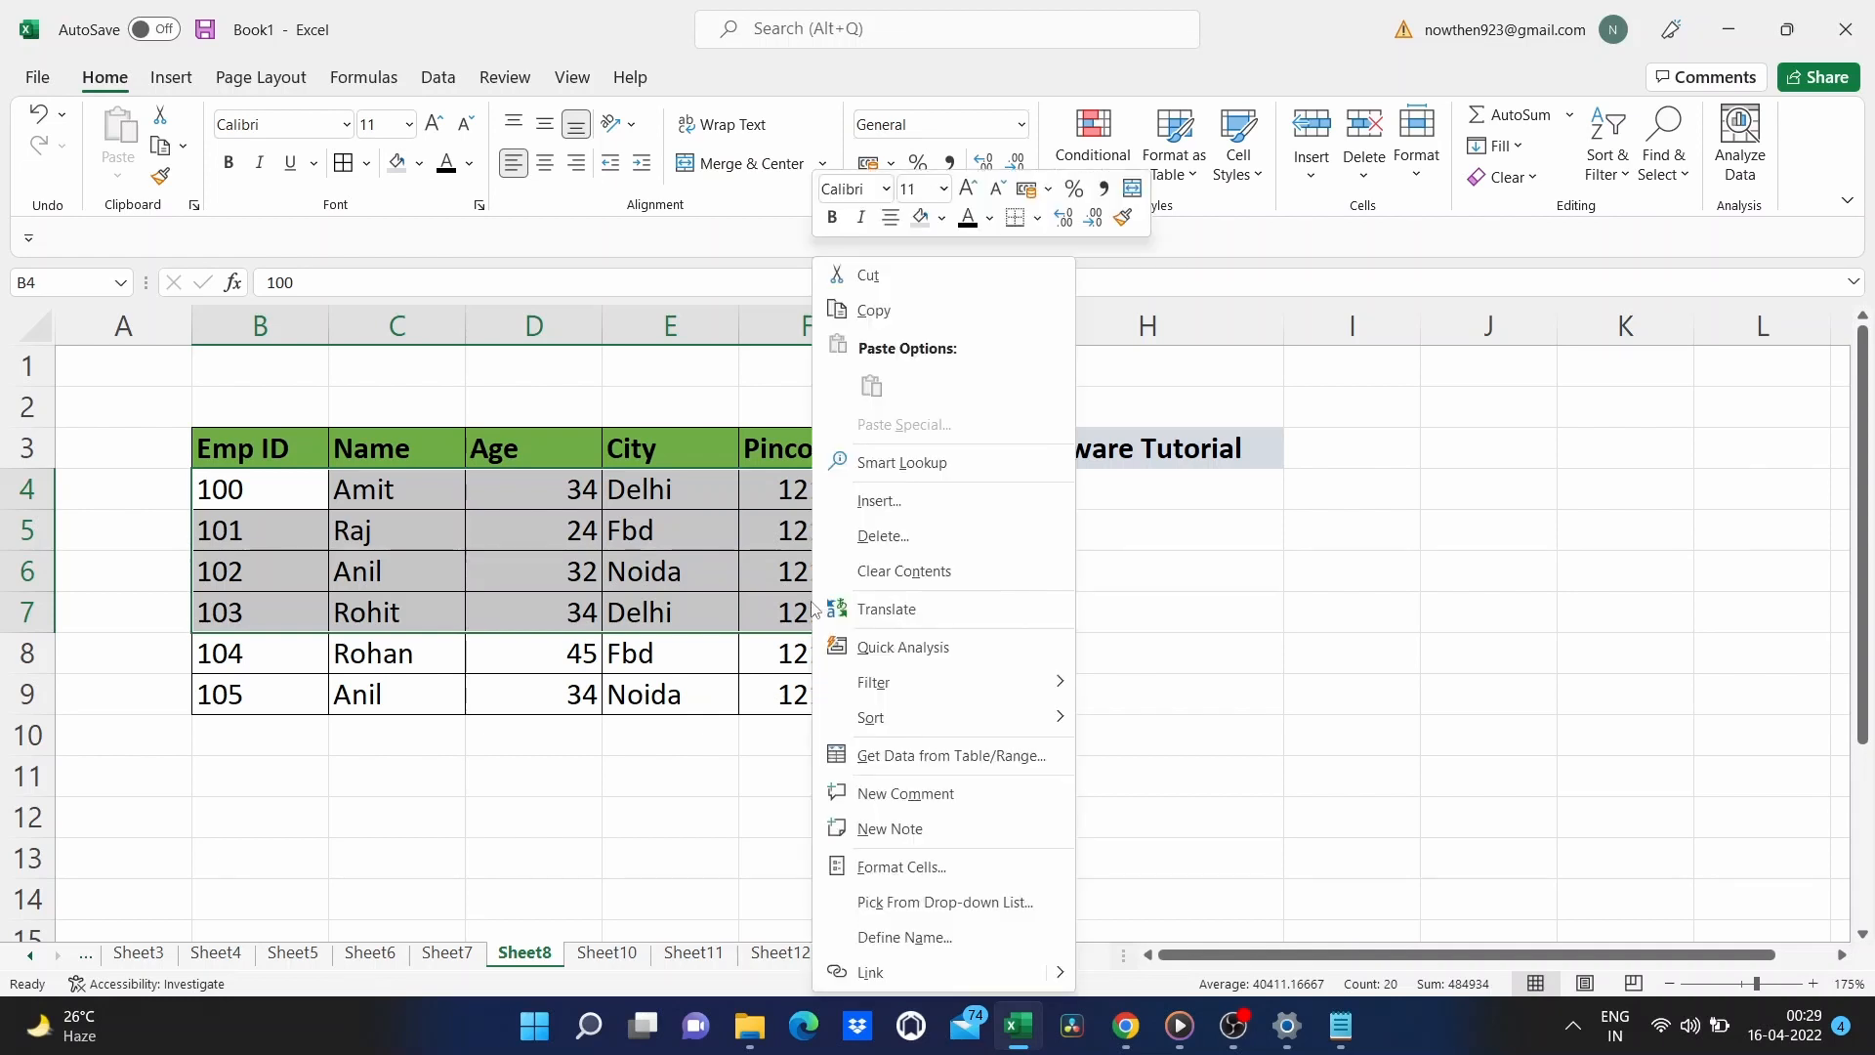
{"action": "left_click", "coordinate": [908, 868]}
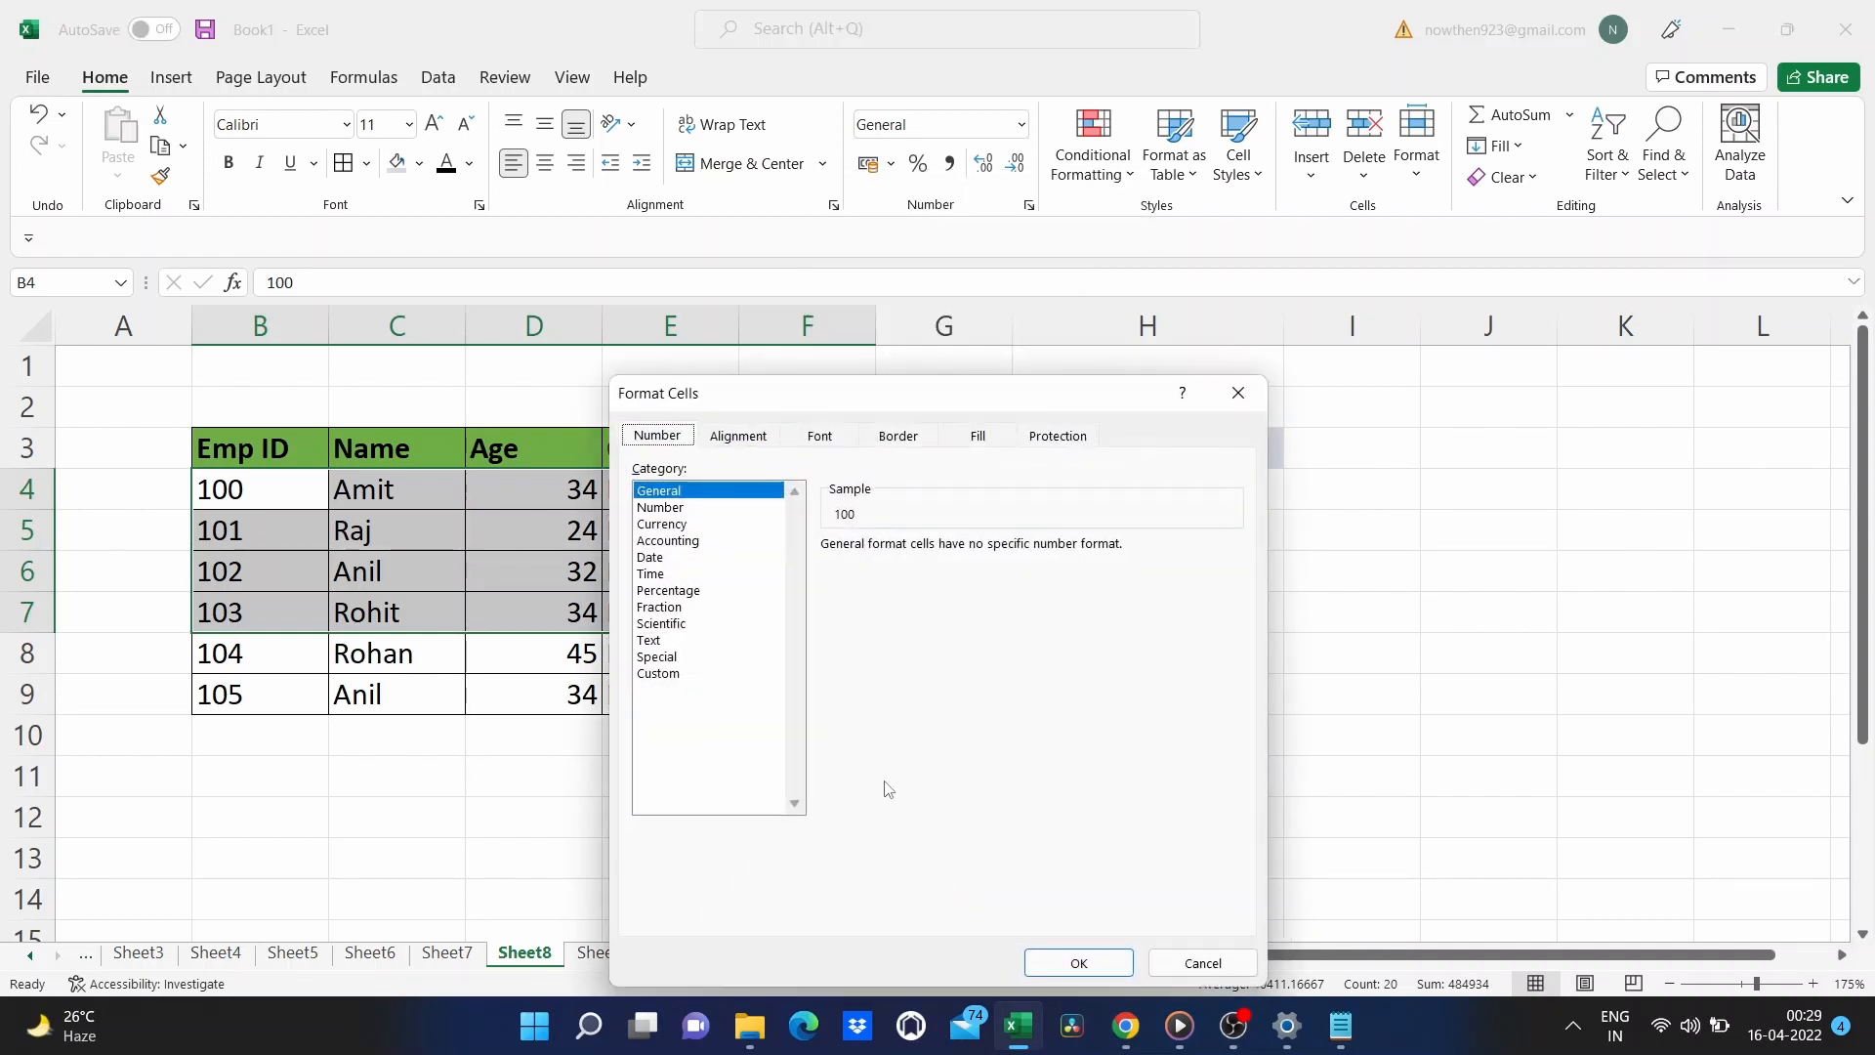
{"action": "left_click", "coordinate": [680, 676]}
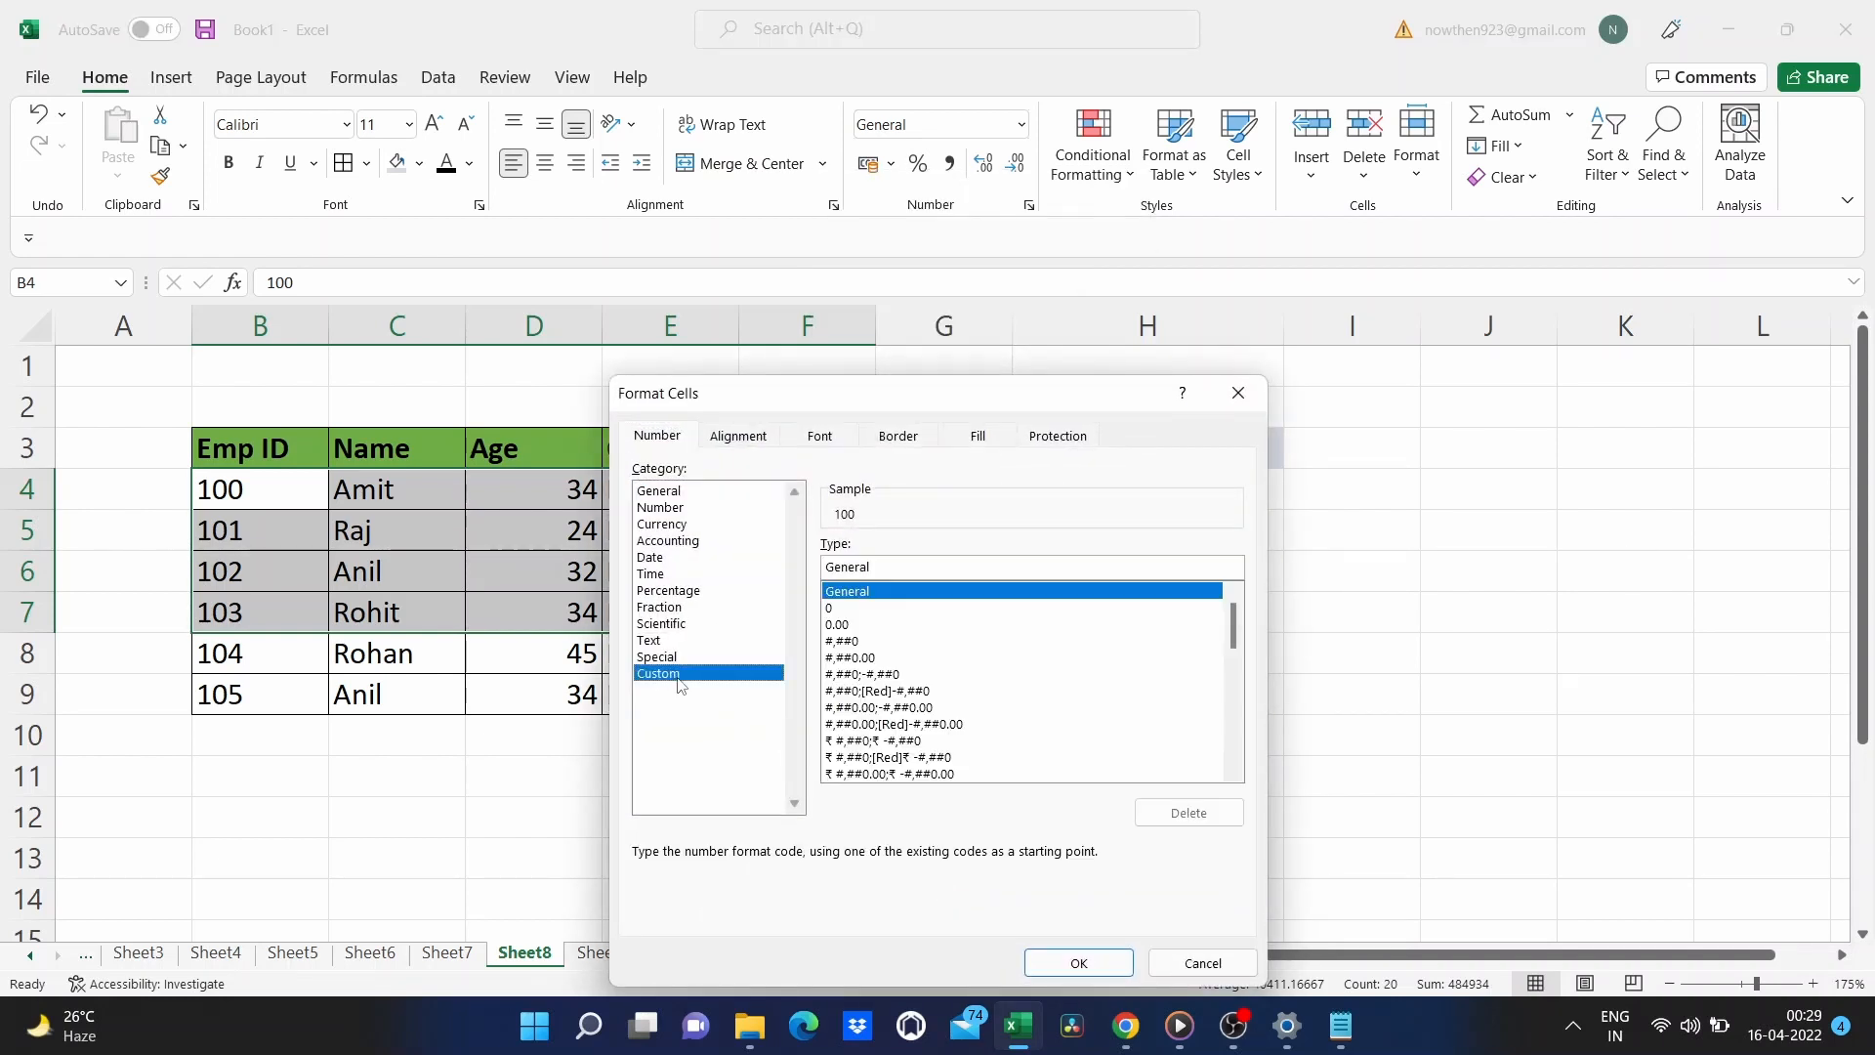
{"action": "left_click", "coordinate": [931, 567]}
{"action": "key", "text": "BackSpace"}
{"action": "key", "text": "BackSpace"}
{"action": "key", "text": "BackSpace"}
{"action": "key", "text": "BackSpace"}
{"action": "key", "text": "BackSpace"}
{"action": "key", "text": "BackSpace"}
{"action": "key", "text": "BackSpace"}
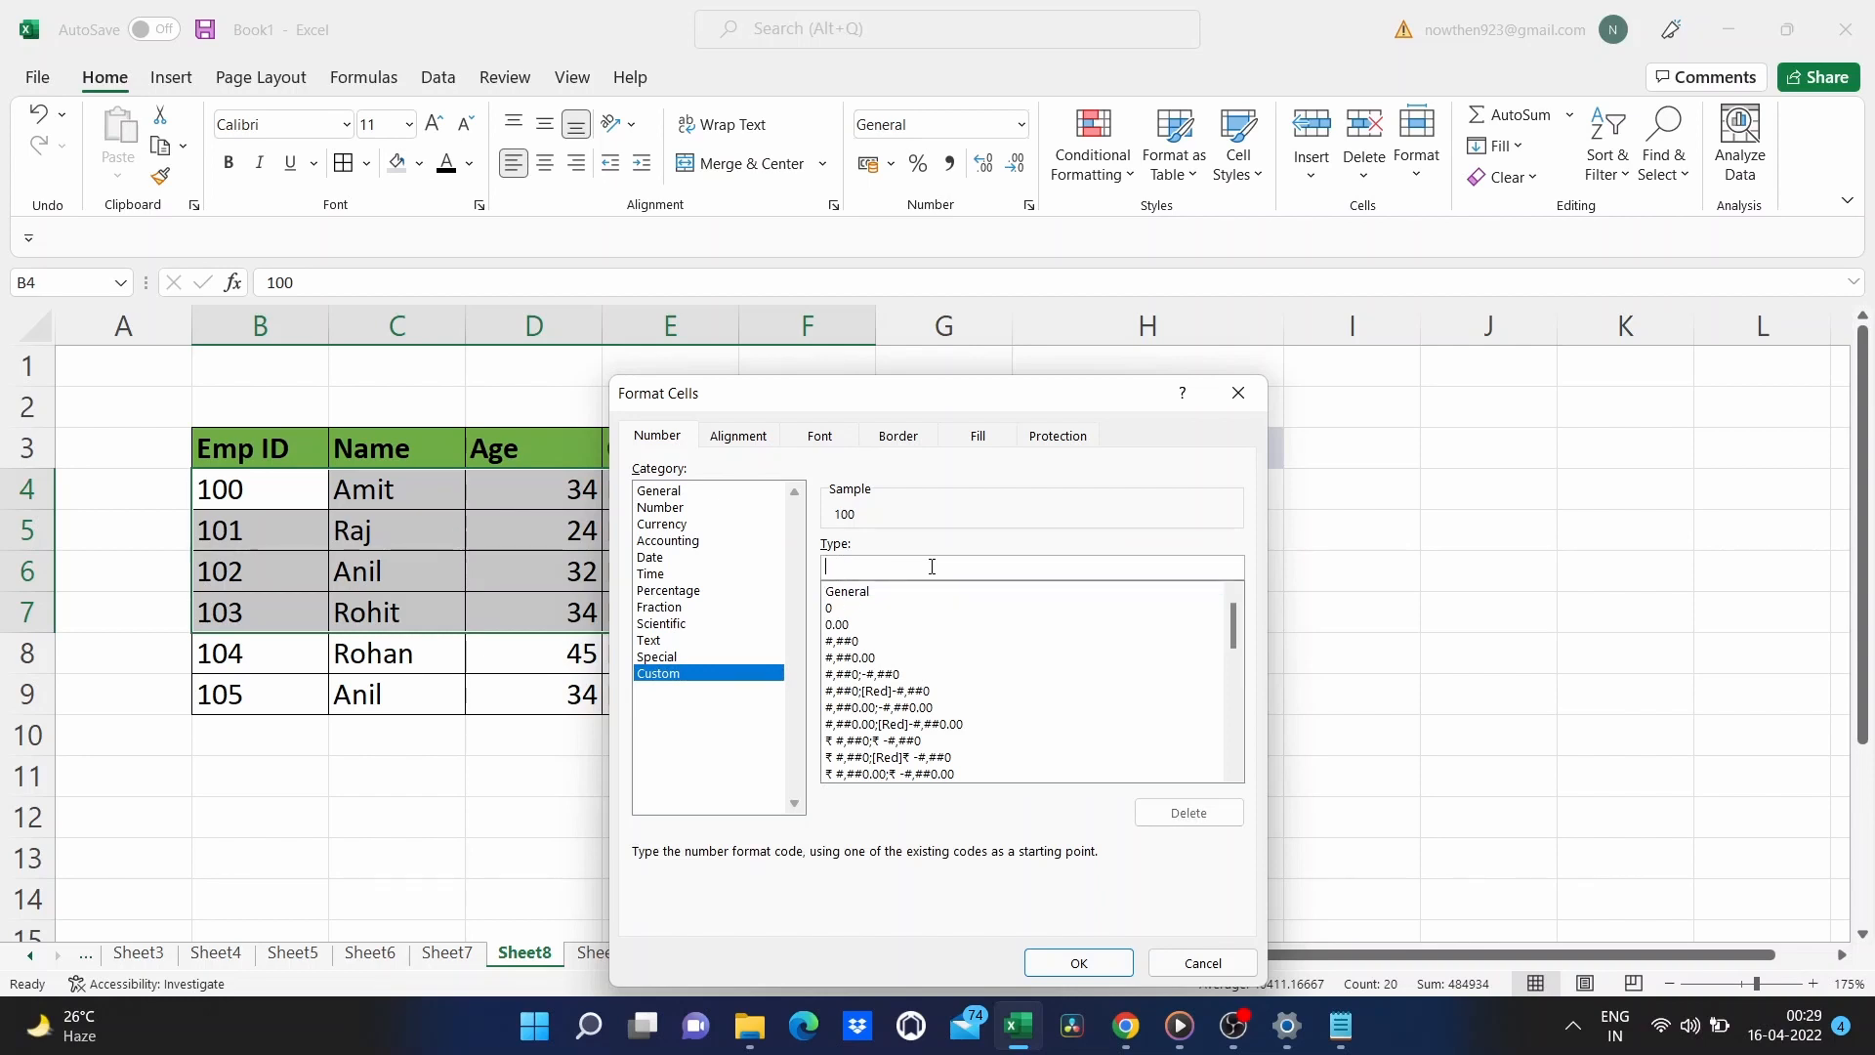
{"action": "type", "text": ";;;"}
{"action": "left_click", "coordinate": [1102, 965]}
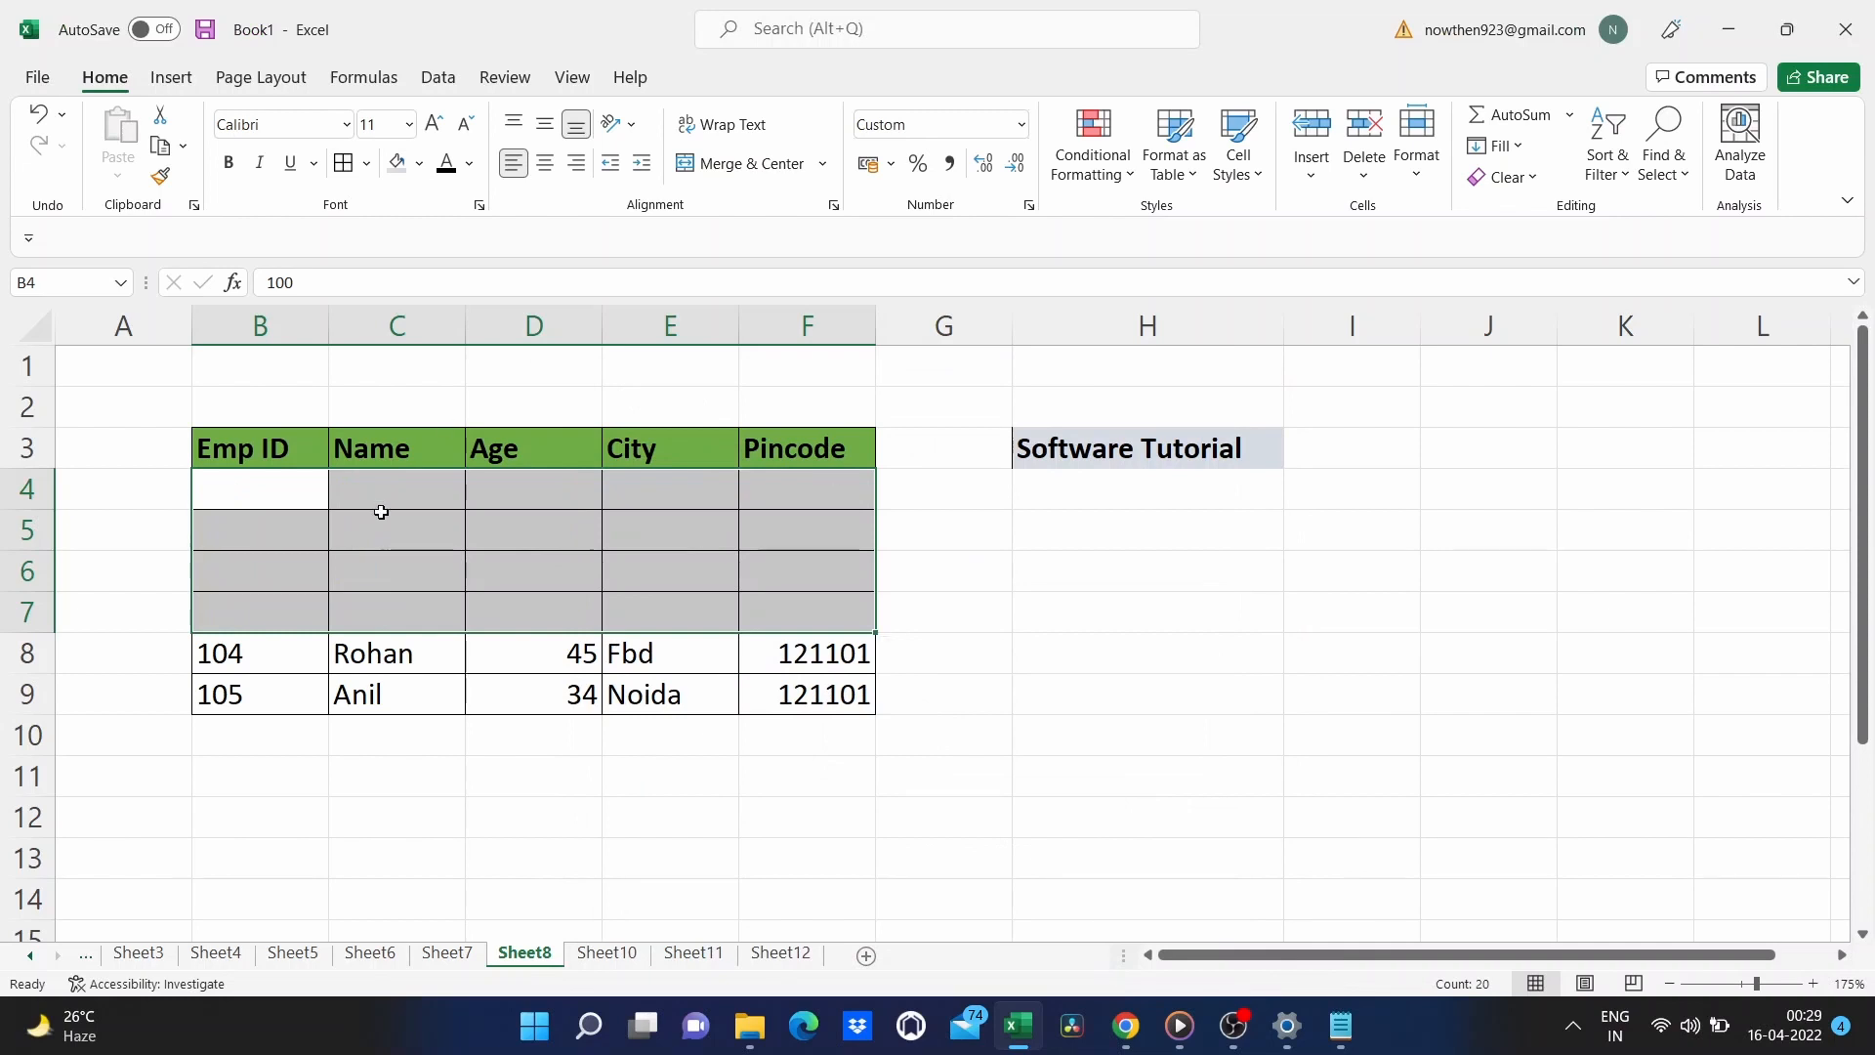
{"action": "left_click", "coordinate": [1075, 682]}
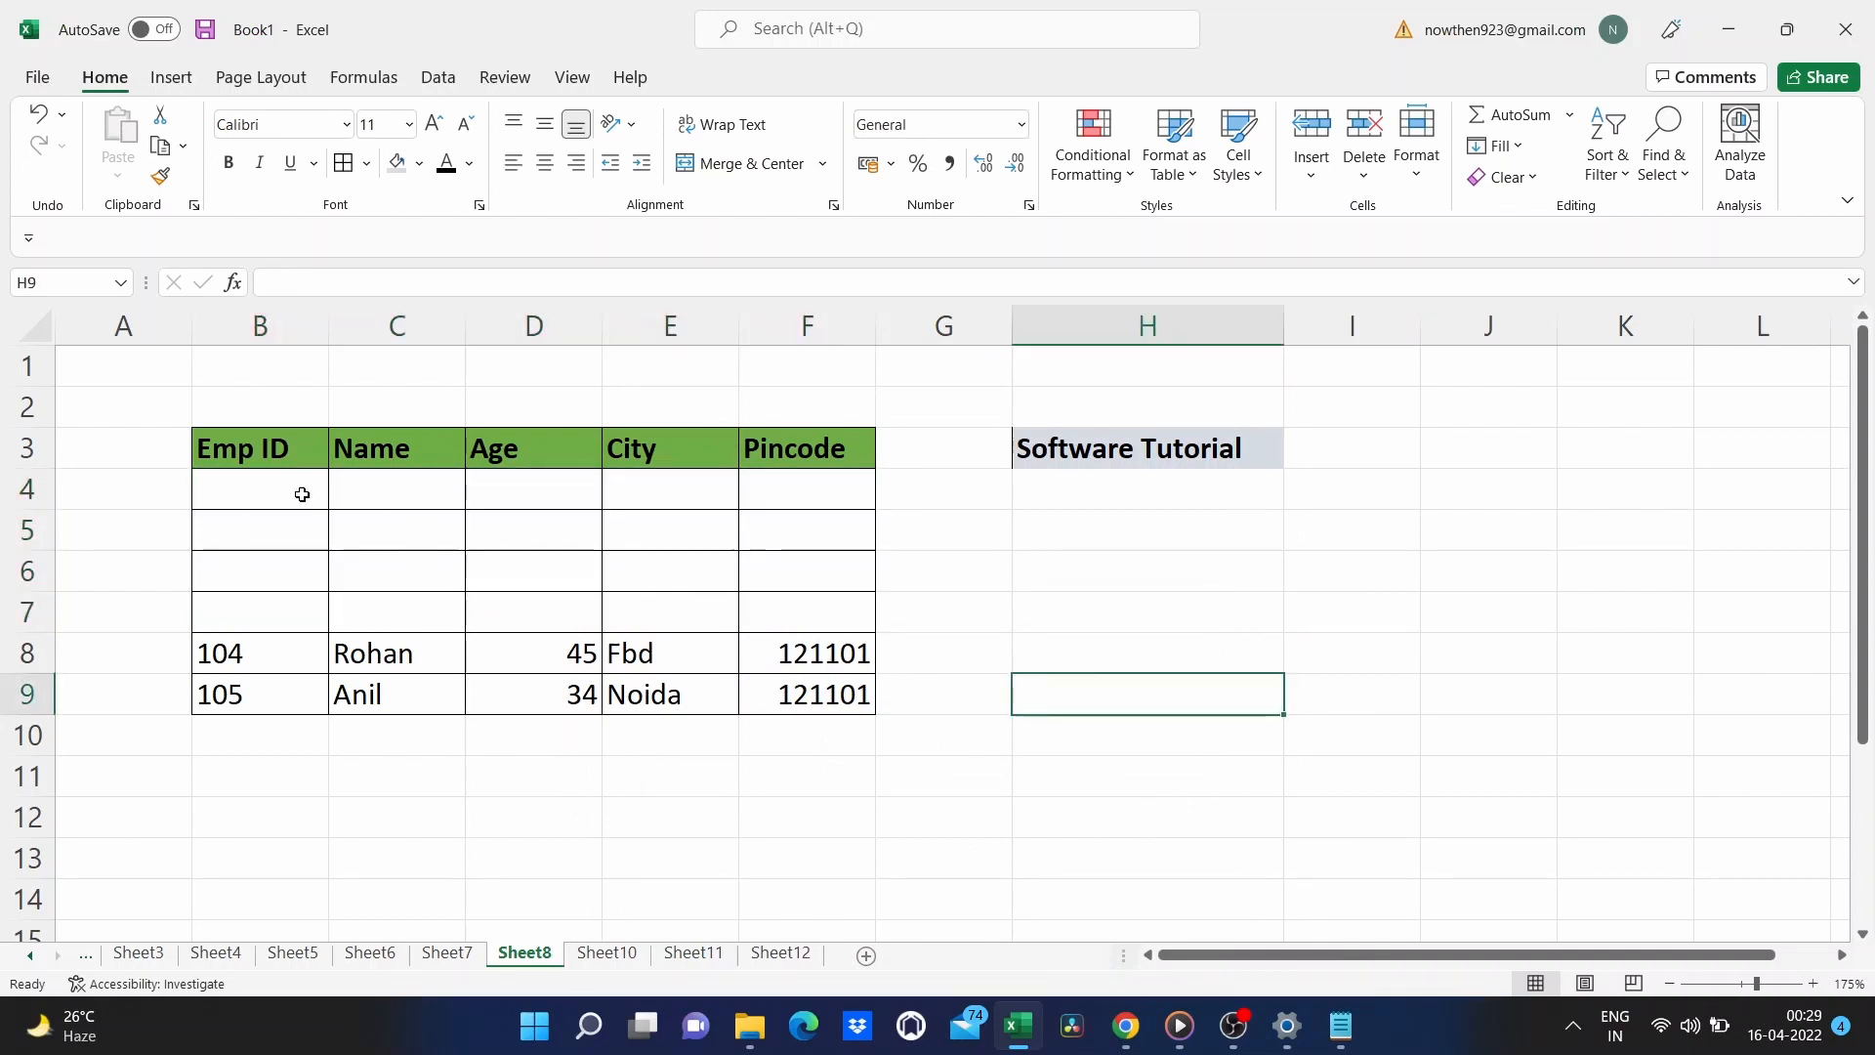
Unhide the contents of B4:F7 by removing the custom format code from those cells and deselect the range.
{"action": "left_click_drag", "start_coordinate": [244, 490], "coordinate": [824, 619]}
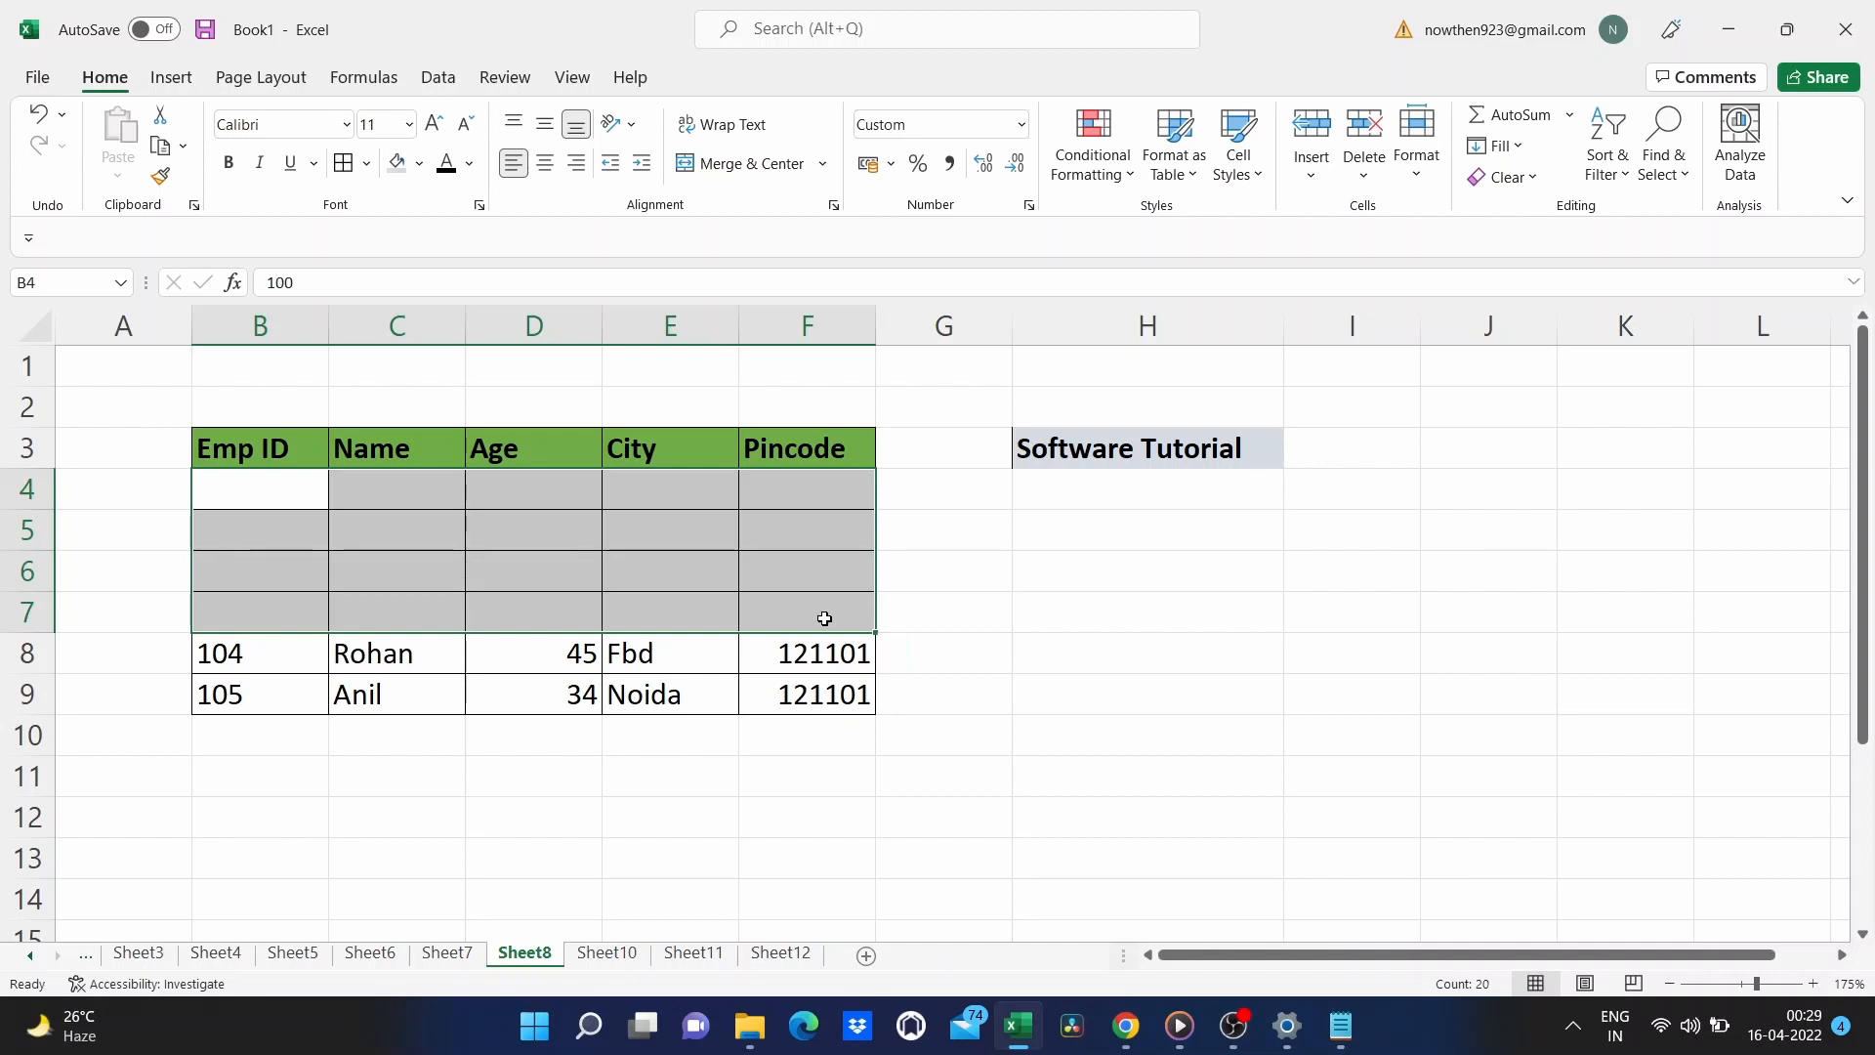
{"action": "key", "text": "ctrl+1"}
{"action": "left_click", "coordinate": [1256, 521]}
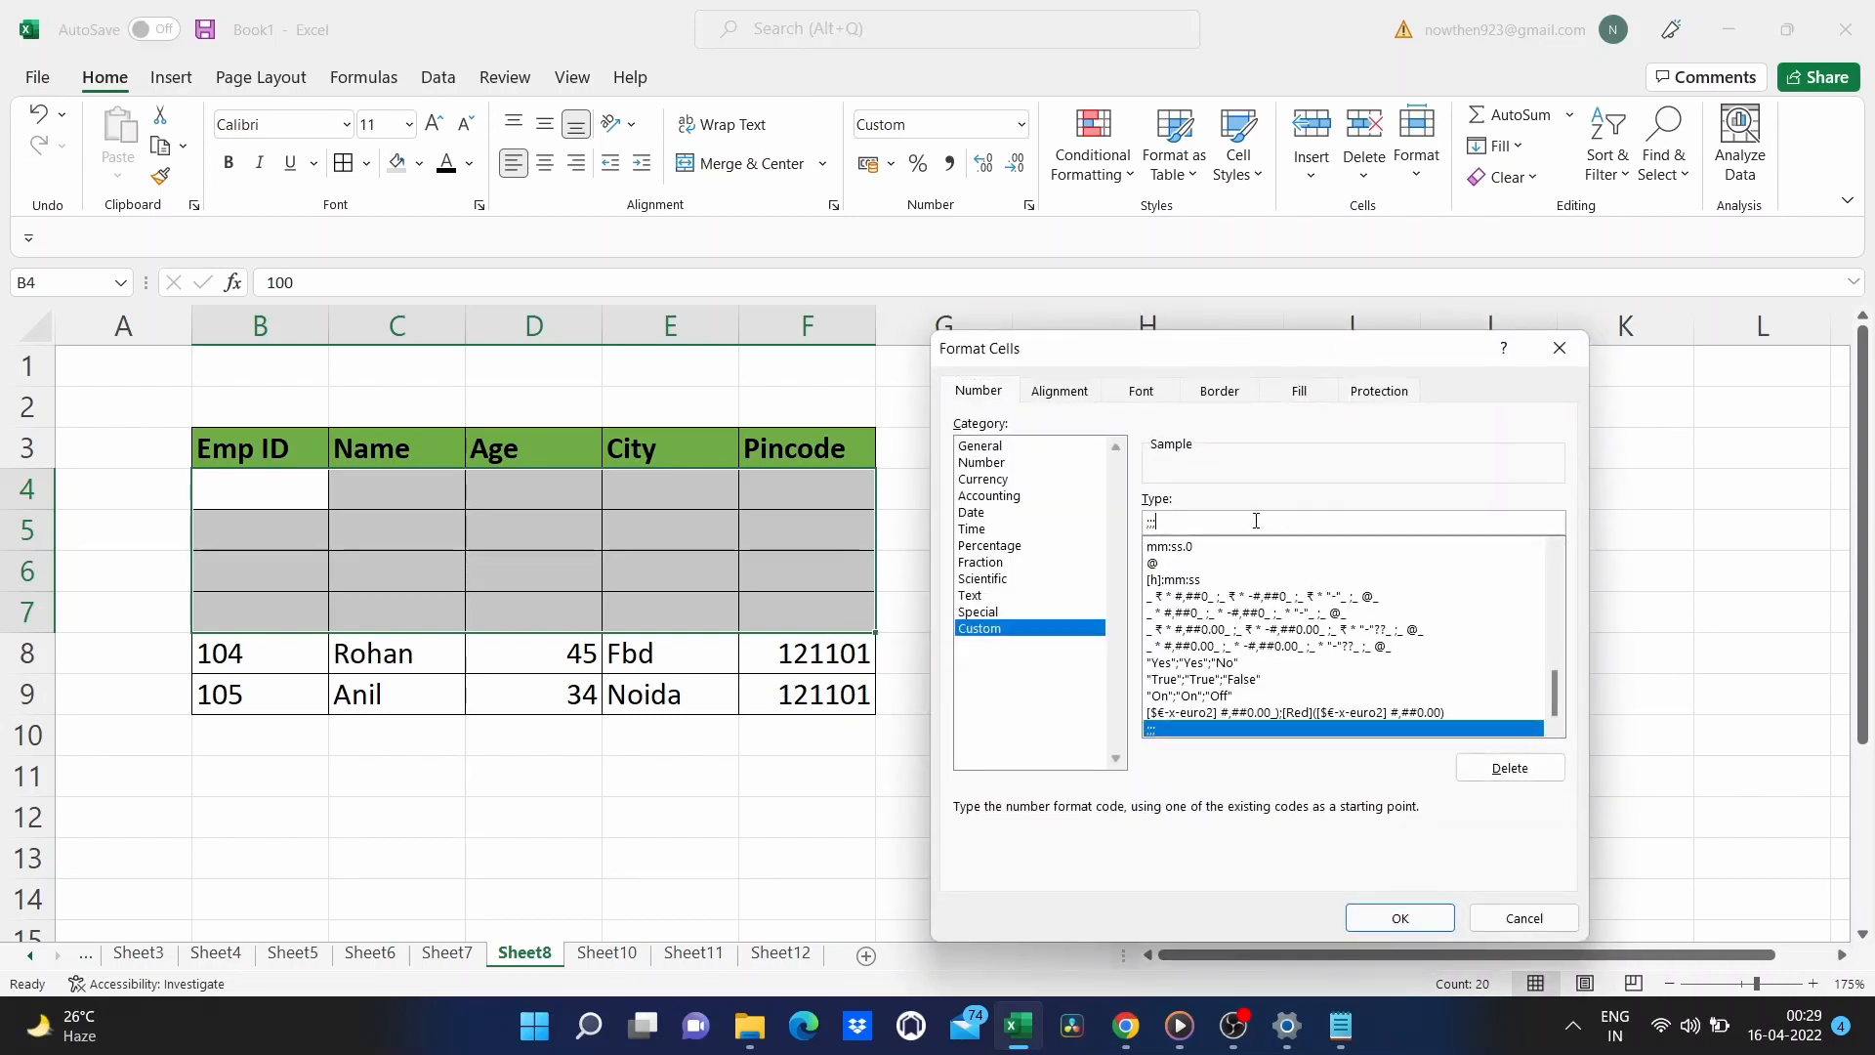
{"action": "key", "text": "BackSpace"}
{"action": "key", "text": "BackSpace"}
{"action": "key", "text": "BackSpace"}
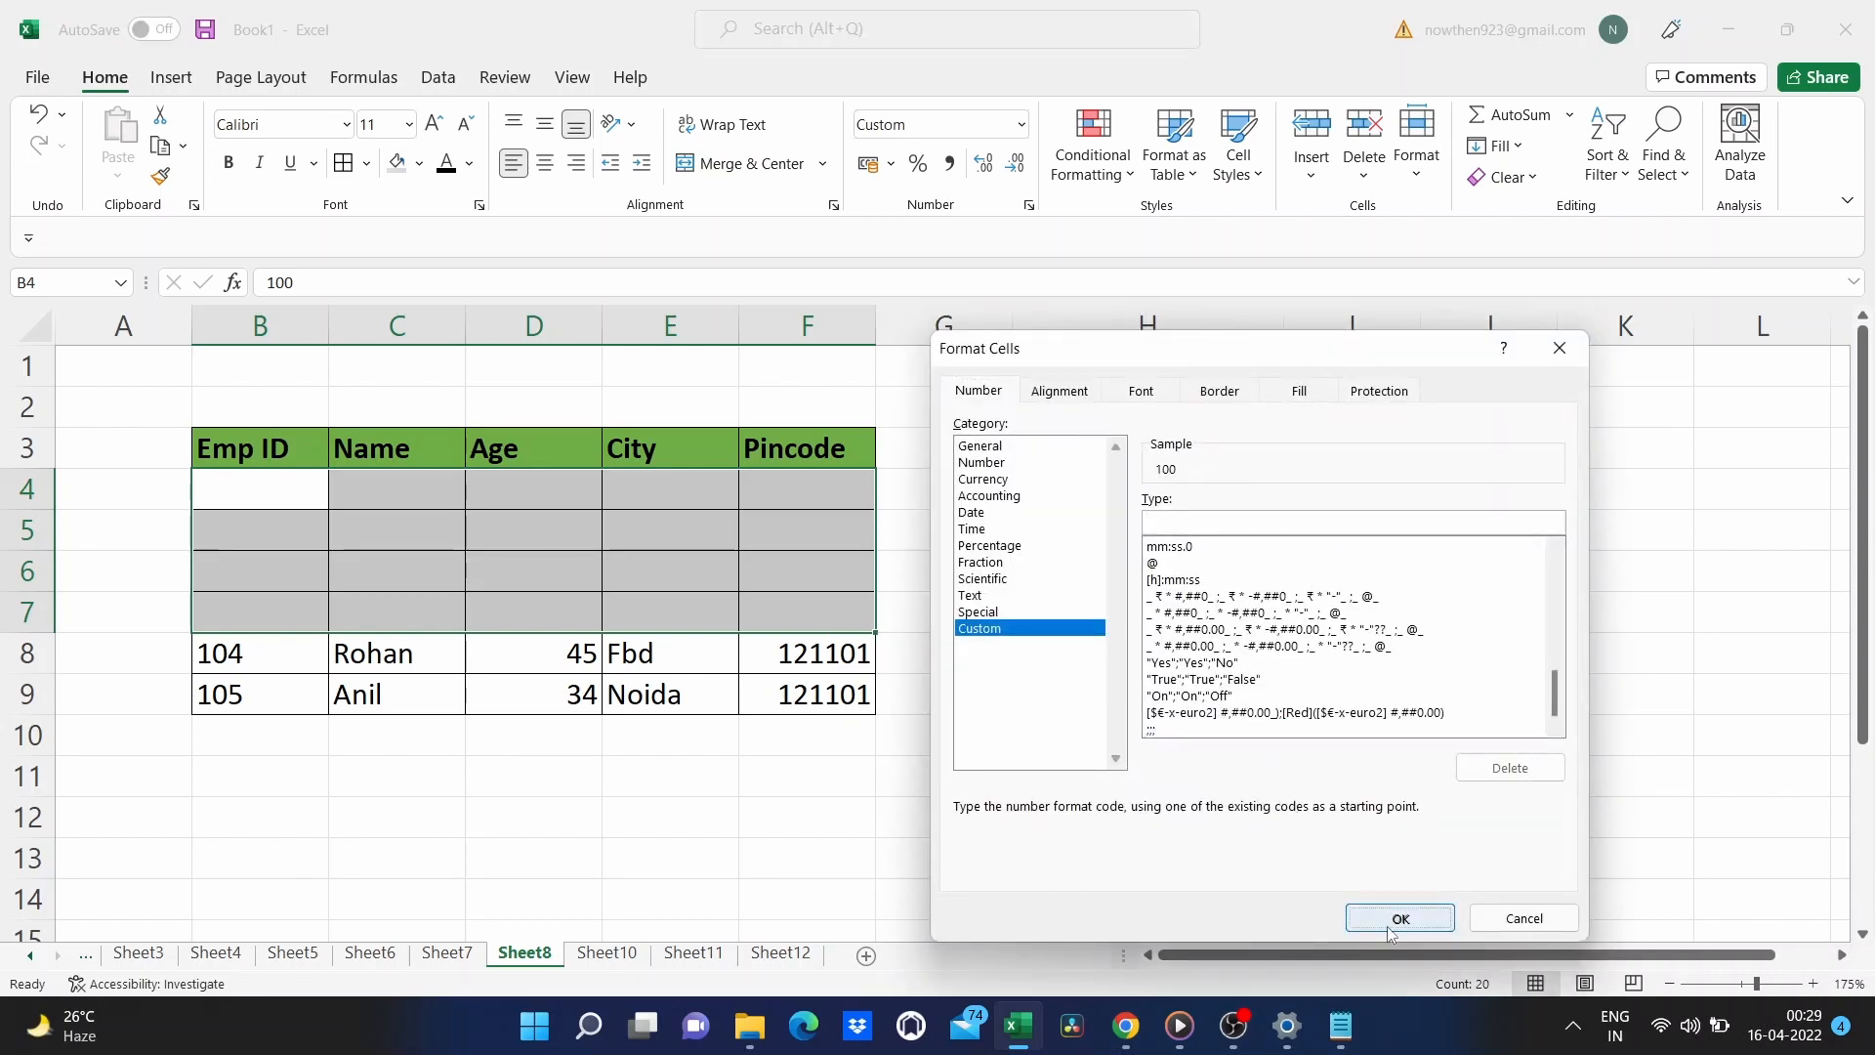
{"action": "left_click", "coordinate": [1399, 918]}
{"action": "left_click", "coordinate": [923, 818]}
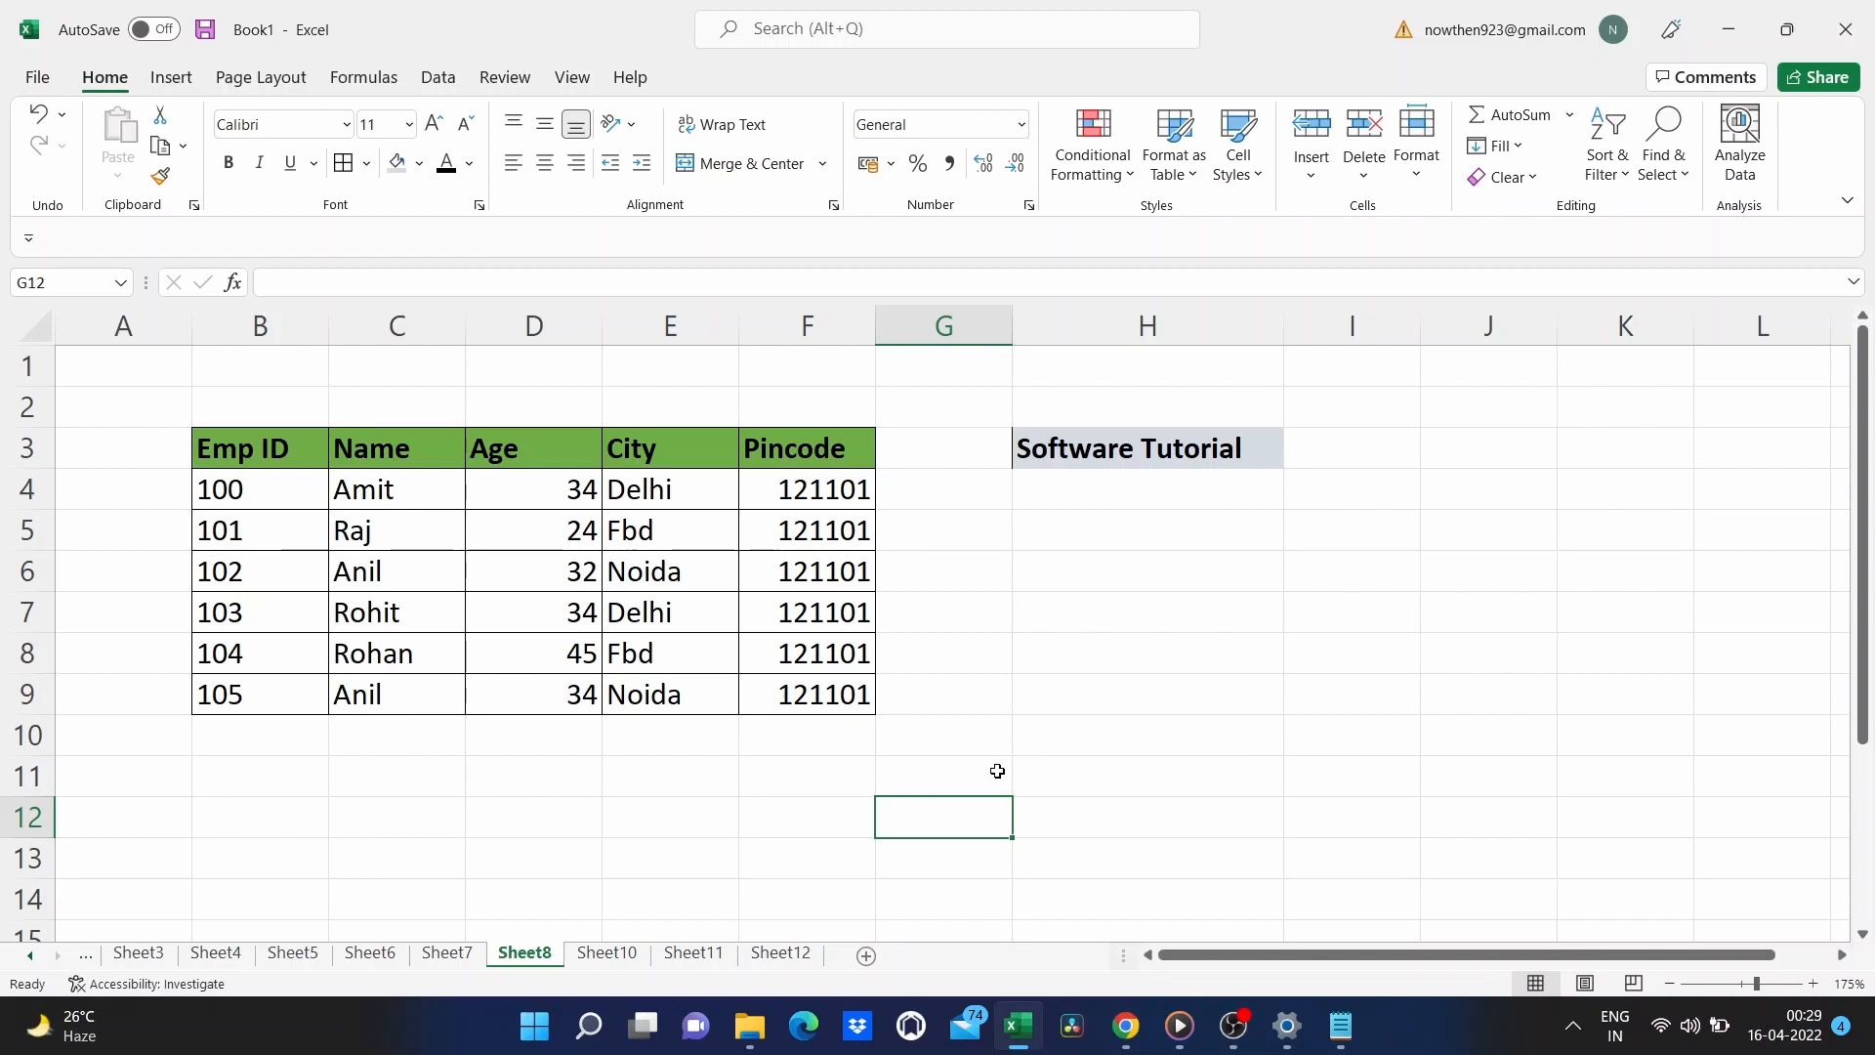
Select the whole employee table B3:F9 and try to move it down and to the right on Sheet8.
{"action": "left_click", "coordinate": [696, 611]}
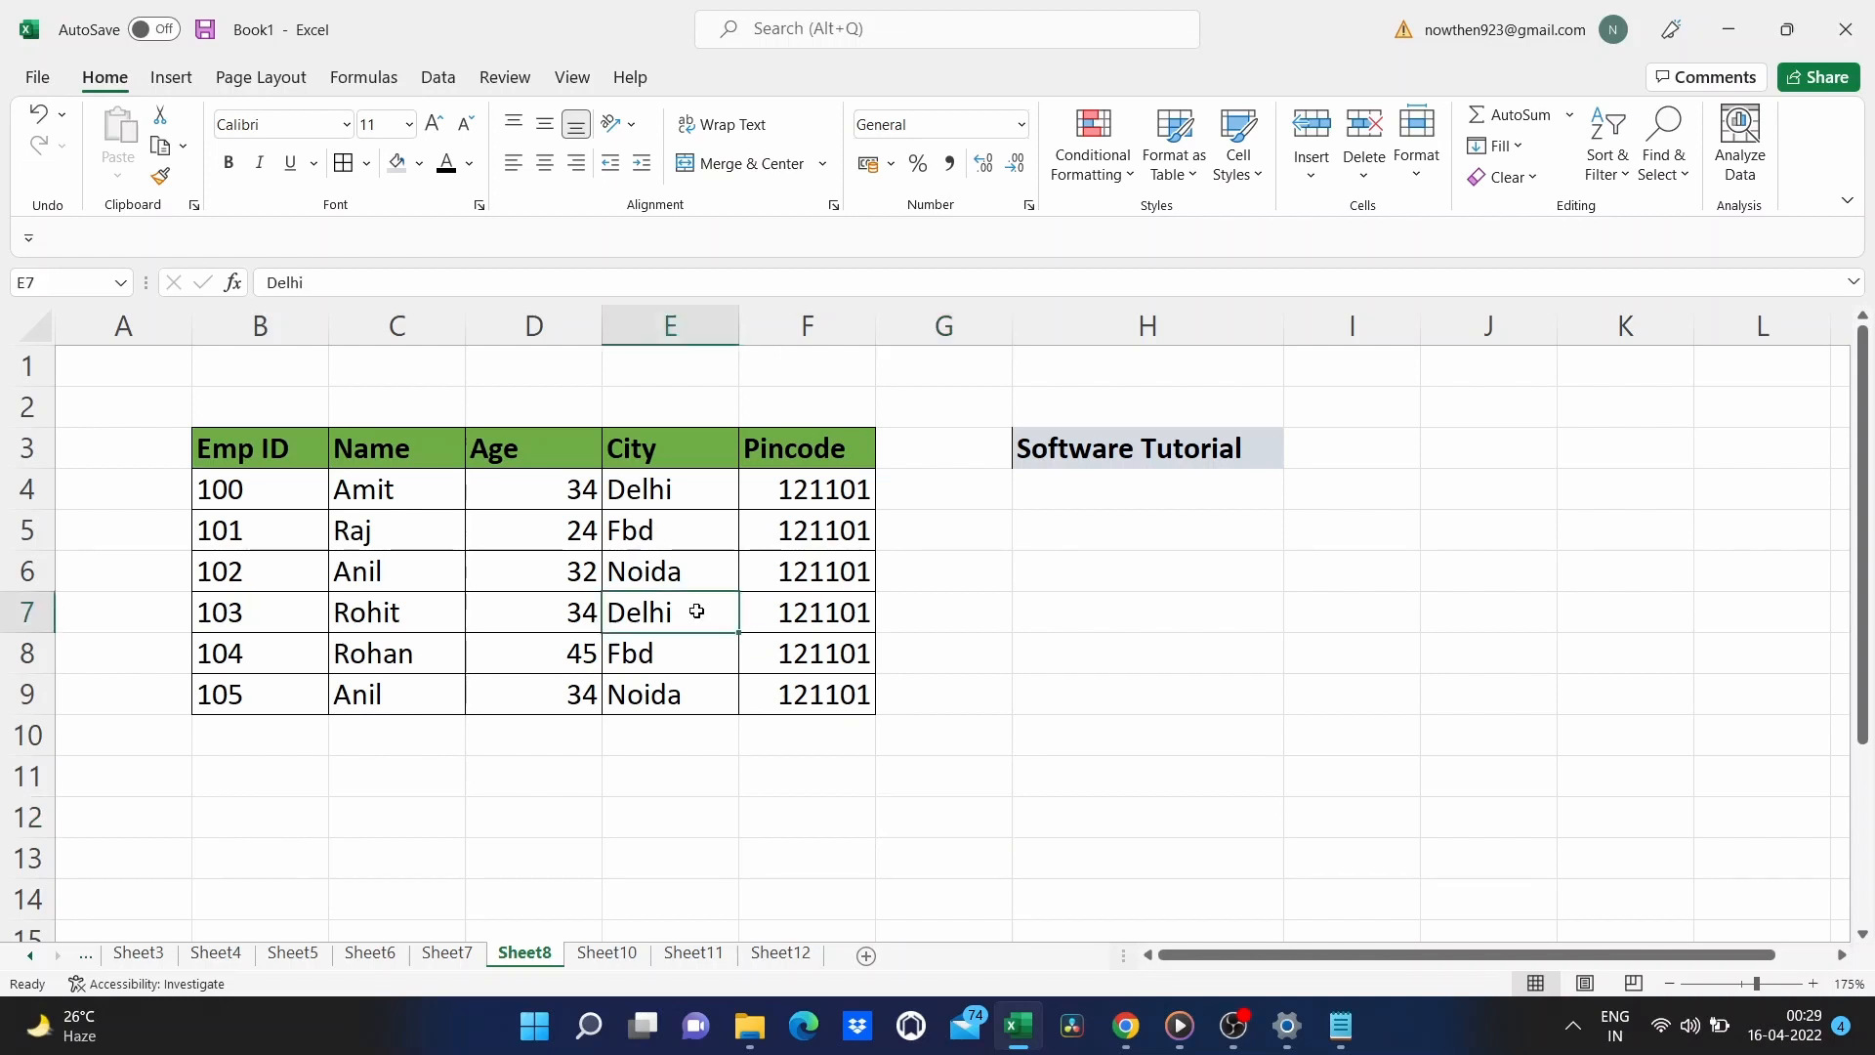
{"action": "key", "text": "ctrl+a"}
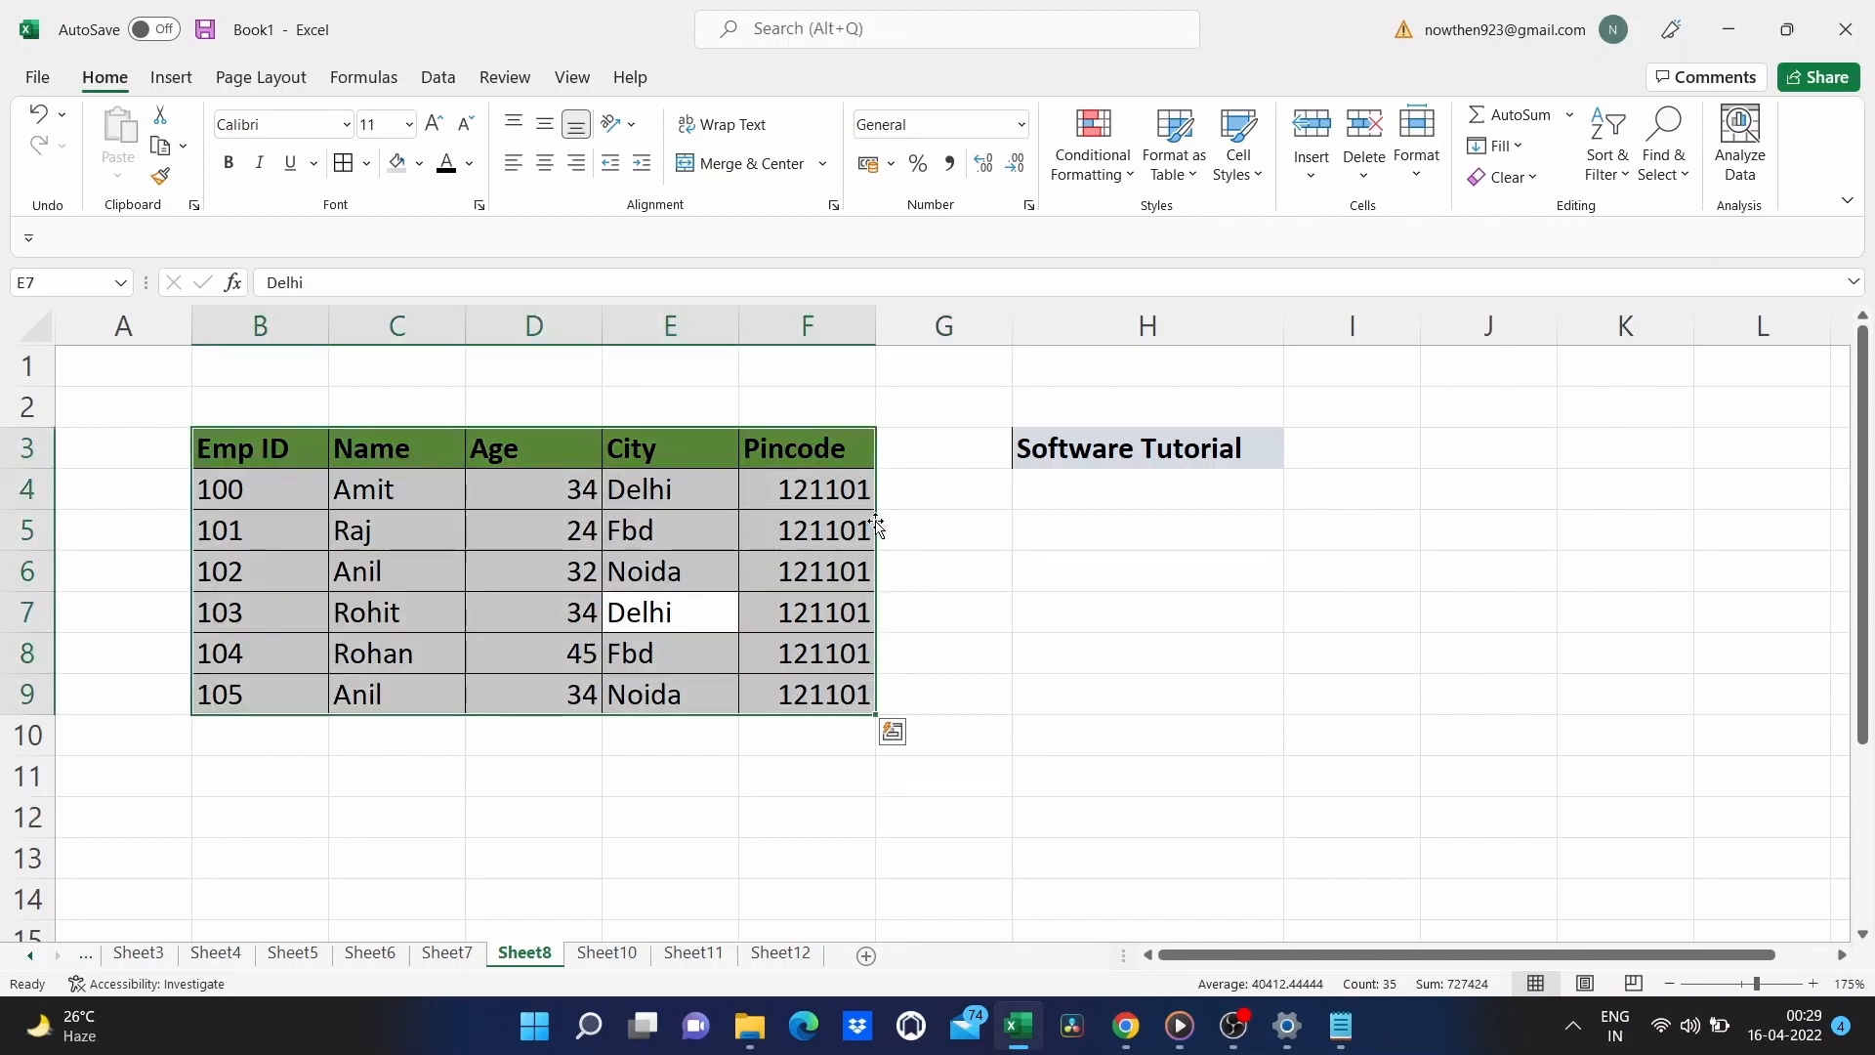
{"action": "left_click_drag", "start_coordinate": [876, 530], "coordinate": [1364, 715]}
{"action": "left_click_drag", "start_coordinate": [1364, 716], "coordinate": [1364, 716]}
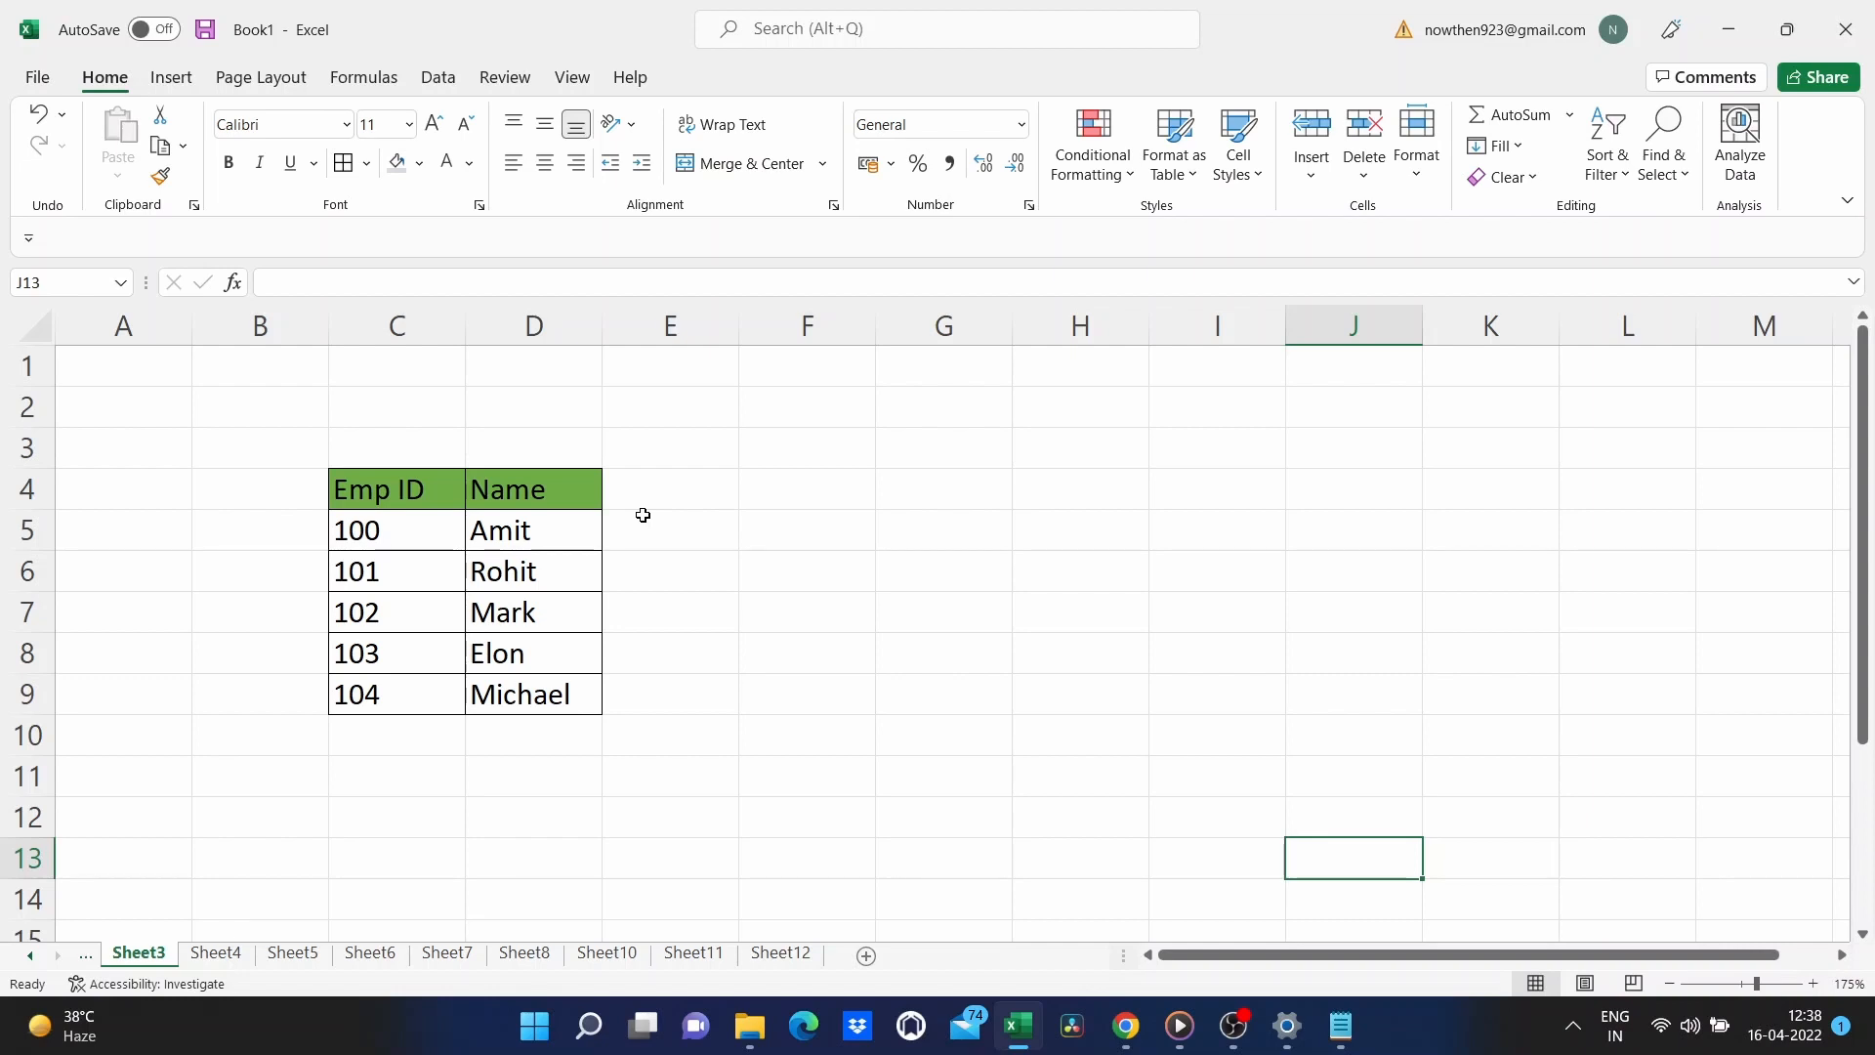
Copy the Emp ID and Name table C4:D9 on Sheet3 and paste it transposed at G3.
{"action": "left_click", "coordinate": [544, 583]}
{"action": "key", "text": "ctrl+a"}
{"action": "key", "text": "ctrl+c"}
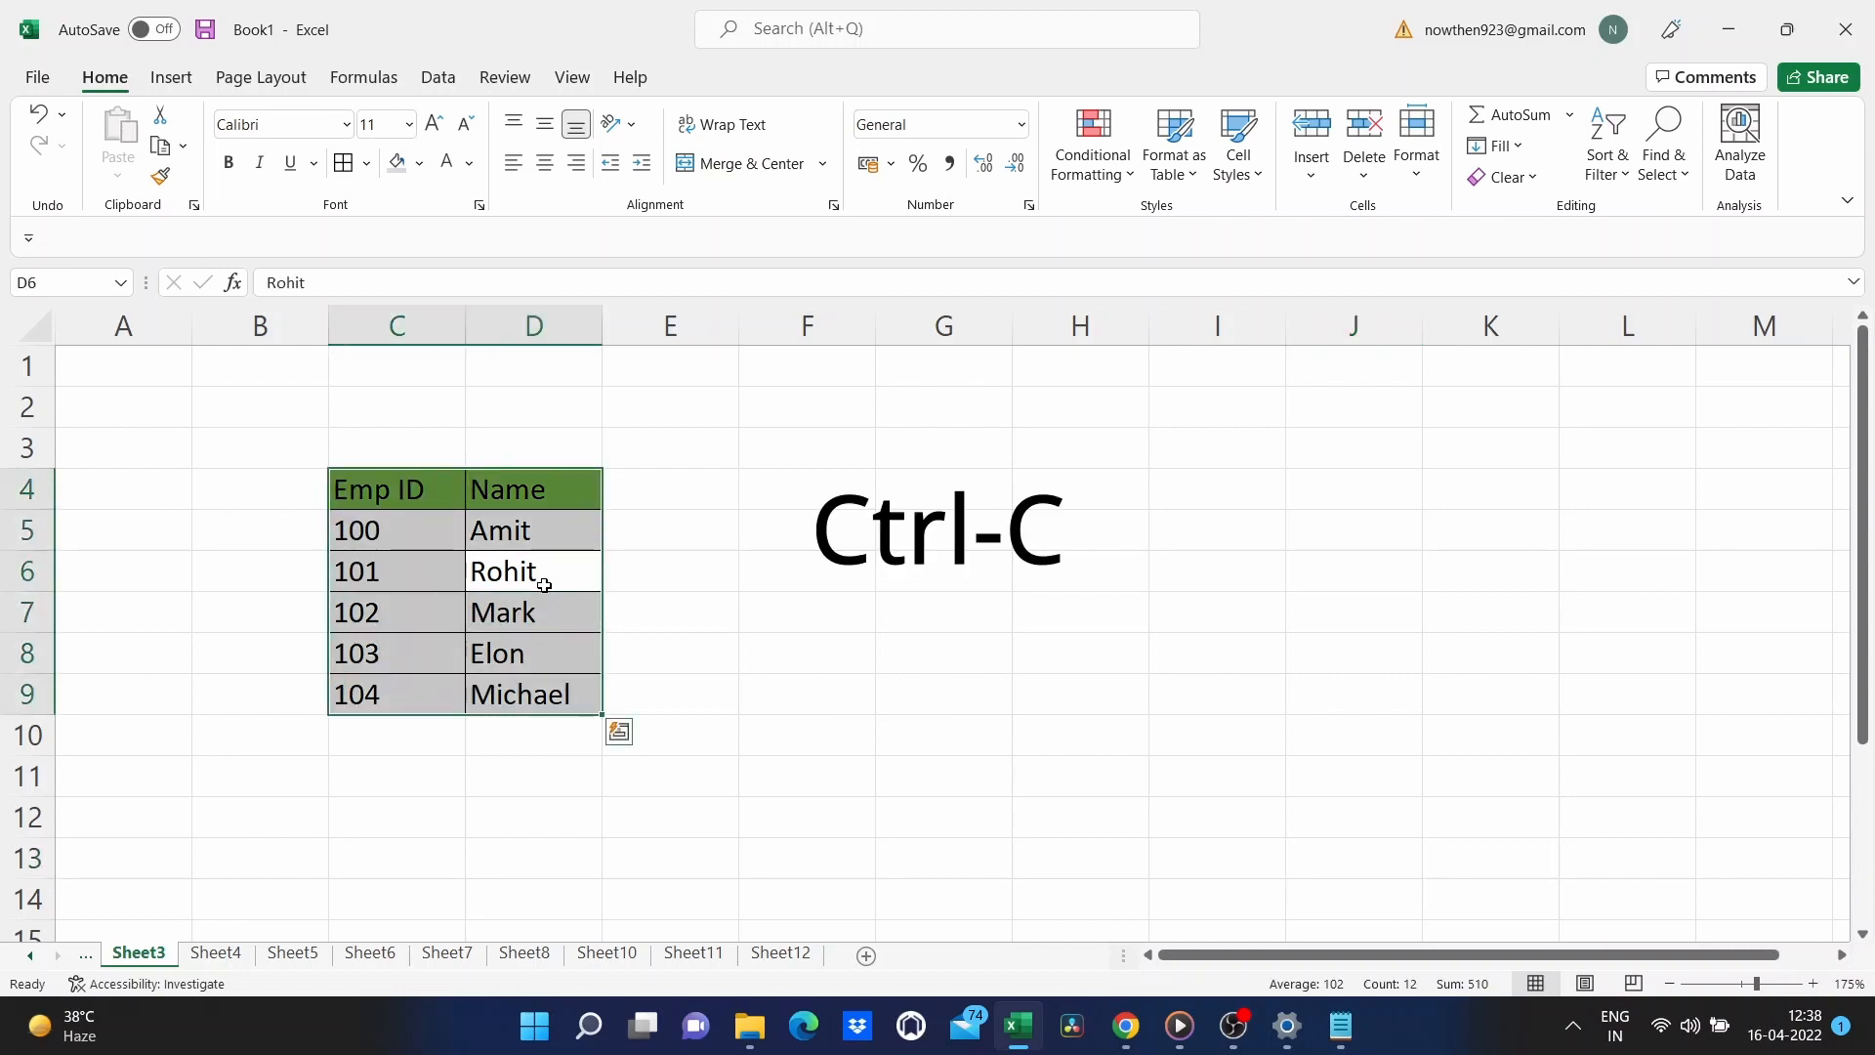
{"action": "key", "text": "ctrl+c"}
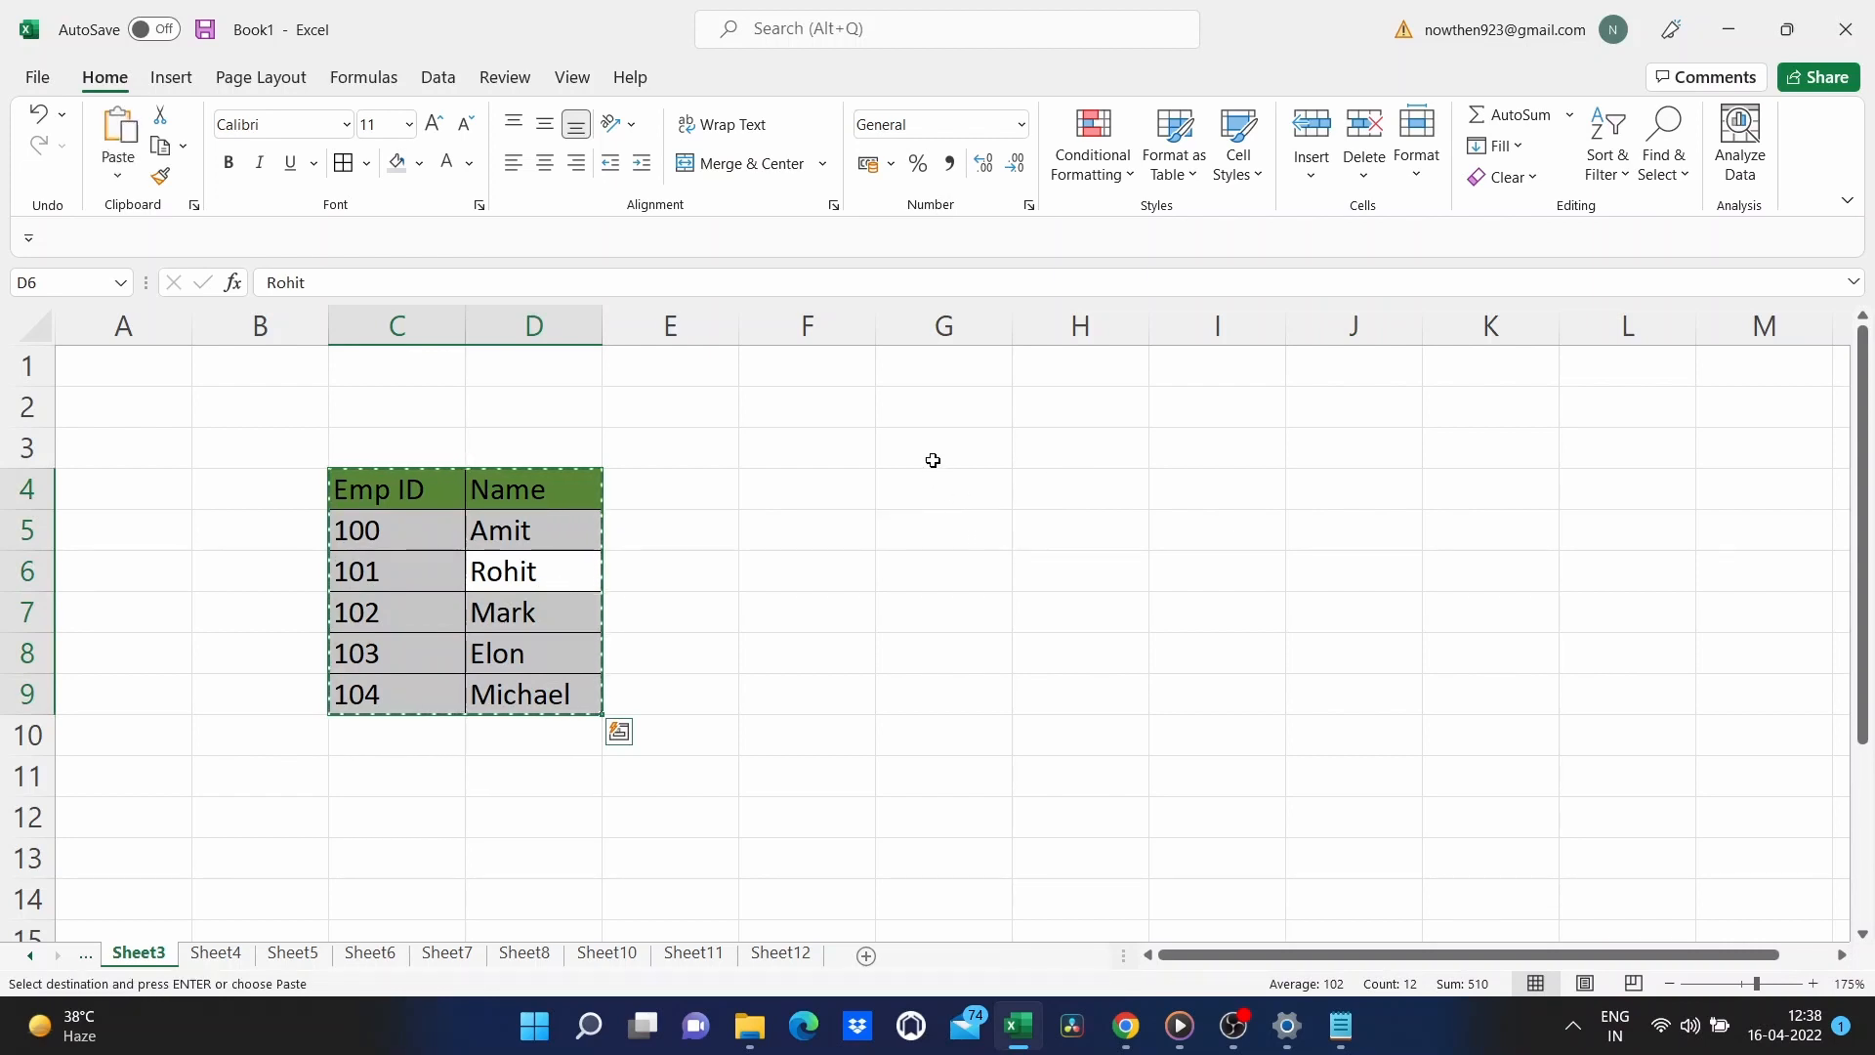
{"action": "left_click", "coordinate": [934, 460]}
{"action": "right_click", "coordinate": [933, 460]}
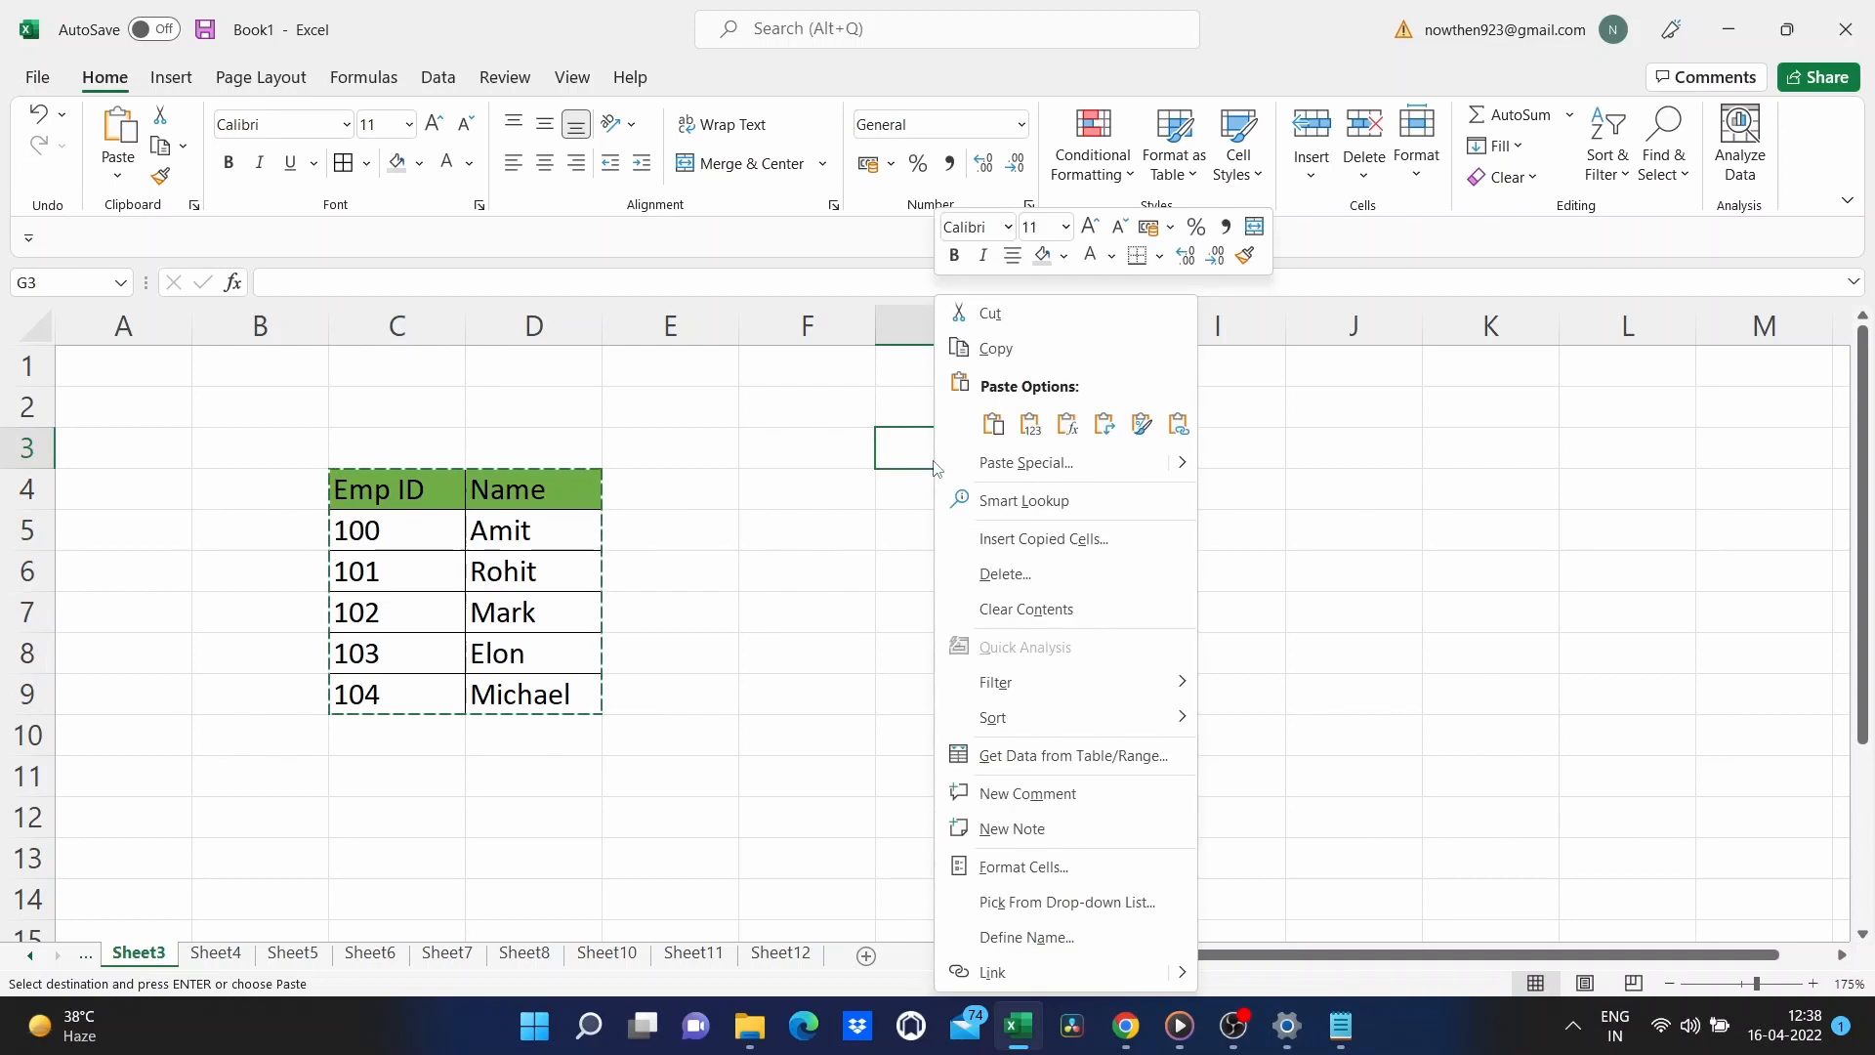
{"action": "left_click", "coordinate": [1009, 476]}
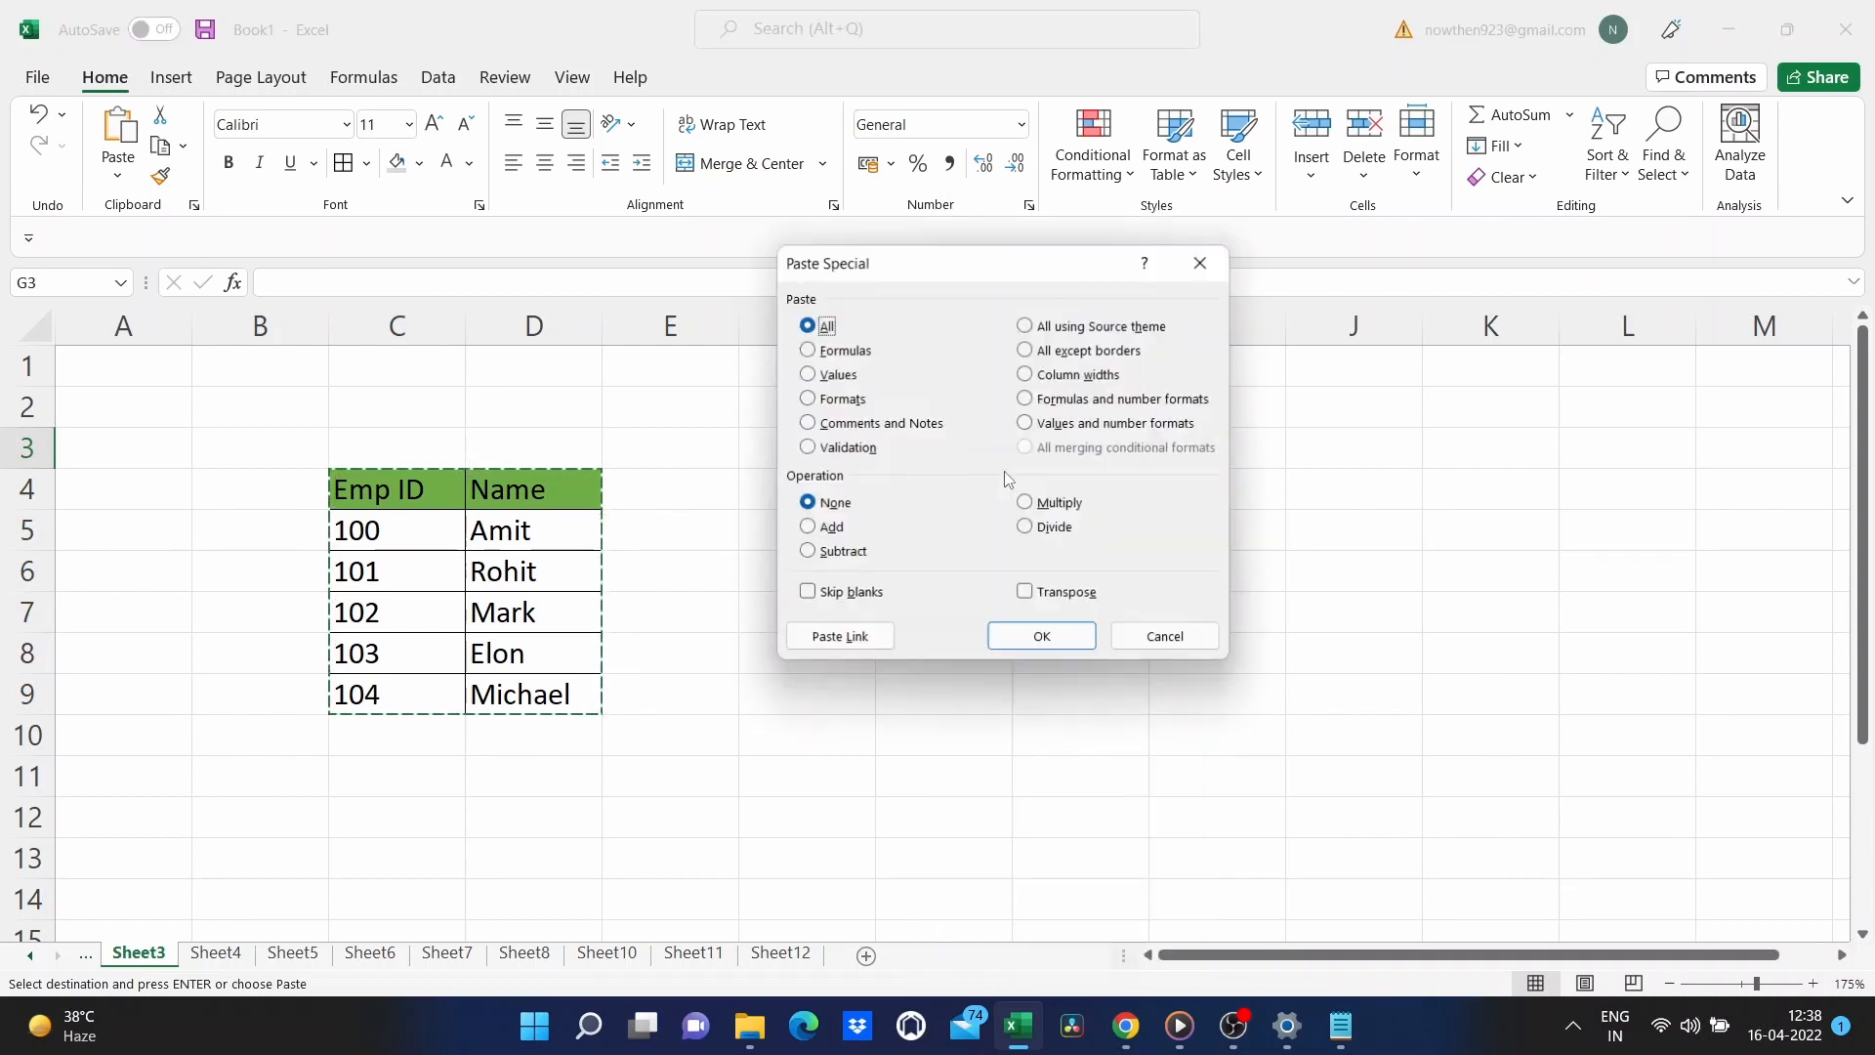
{"action": "left_click", "coordinate": [1024, 593]}
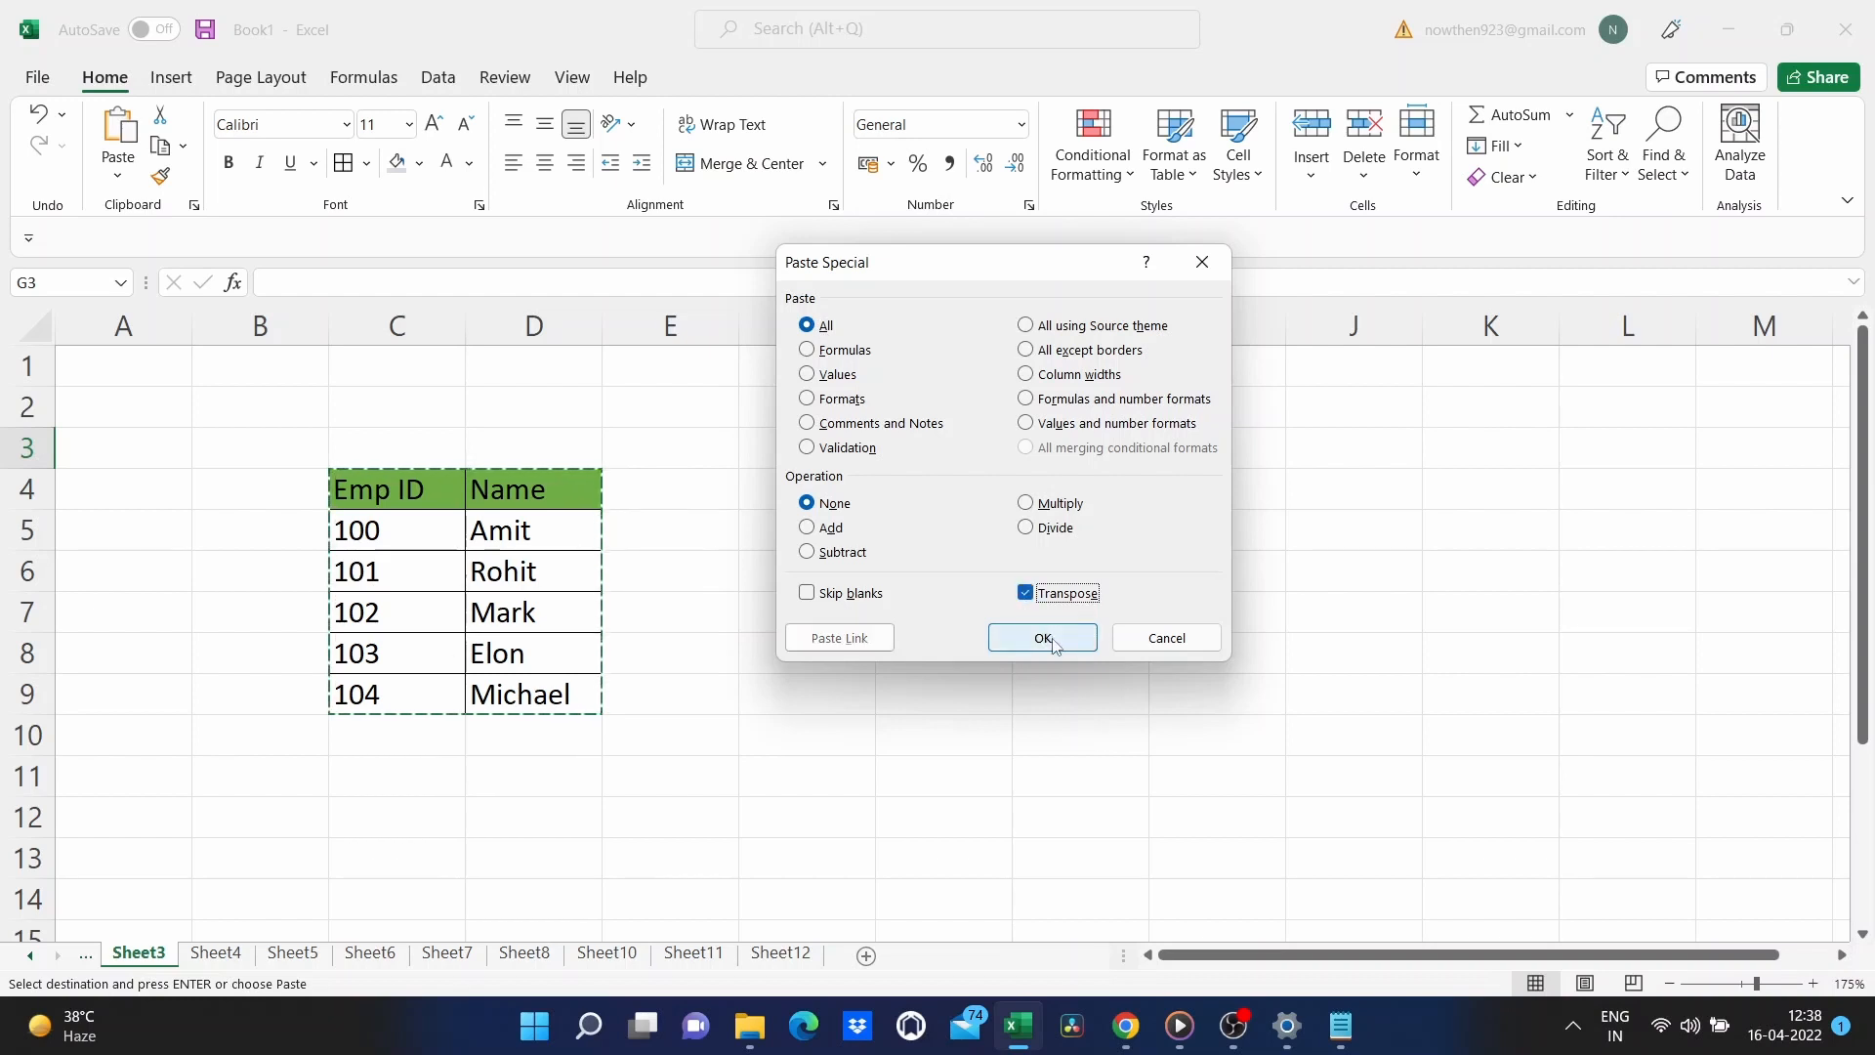
{"action": "left_click", "coordinate": [1045, 638]}
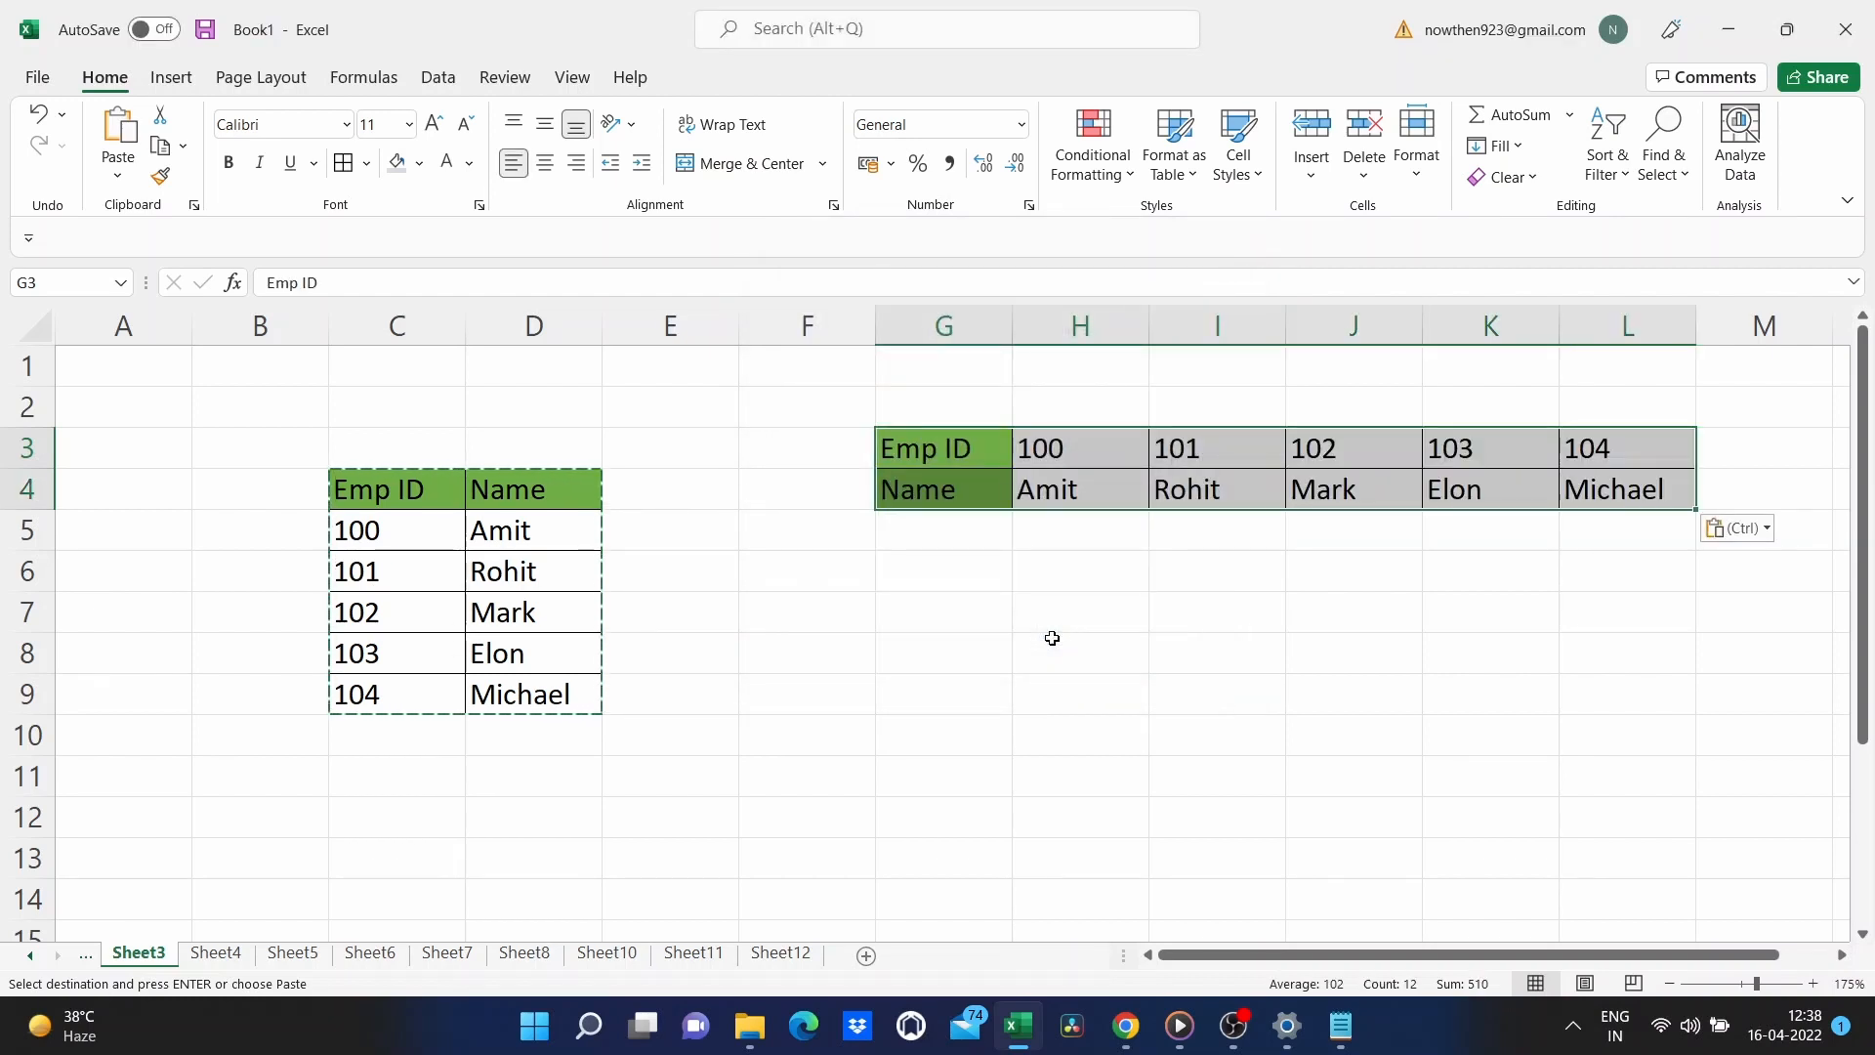
{"action": "scroll", "coordinate": [1051, 638], "scroll_direction": "right", "scroll_amount": 3}
{"action": "scroll", "coordinate": [1052, 638], "scroll_direction": "left", "scroll_amount": 3}
Switch to Sheet7 and enter 1 in B4, beside the first date.
{"action": "left_click", "coordinate": [460, 960]}
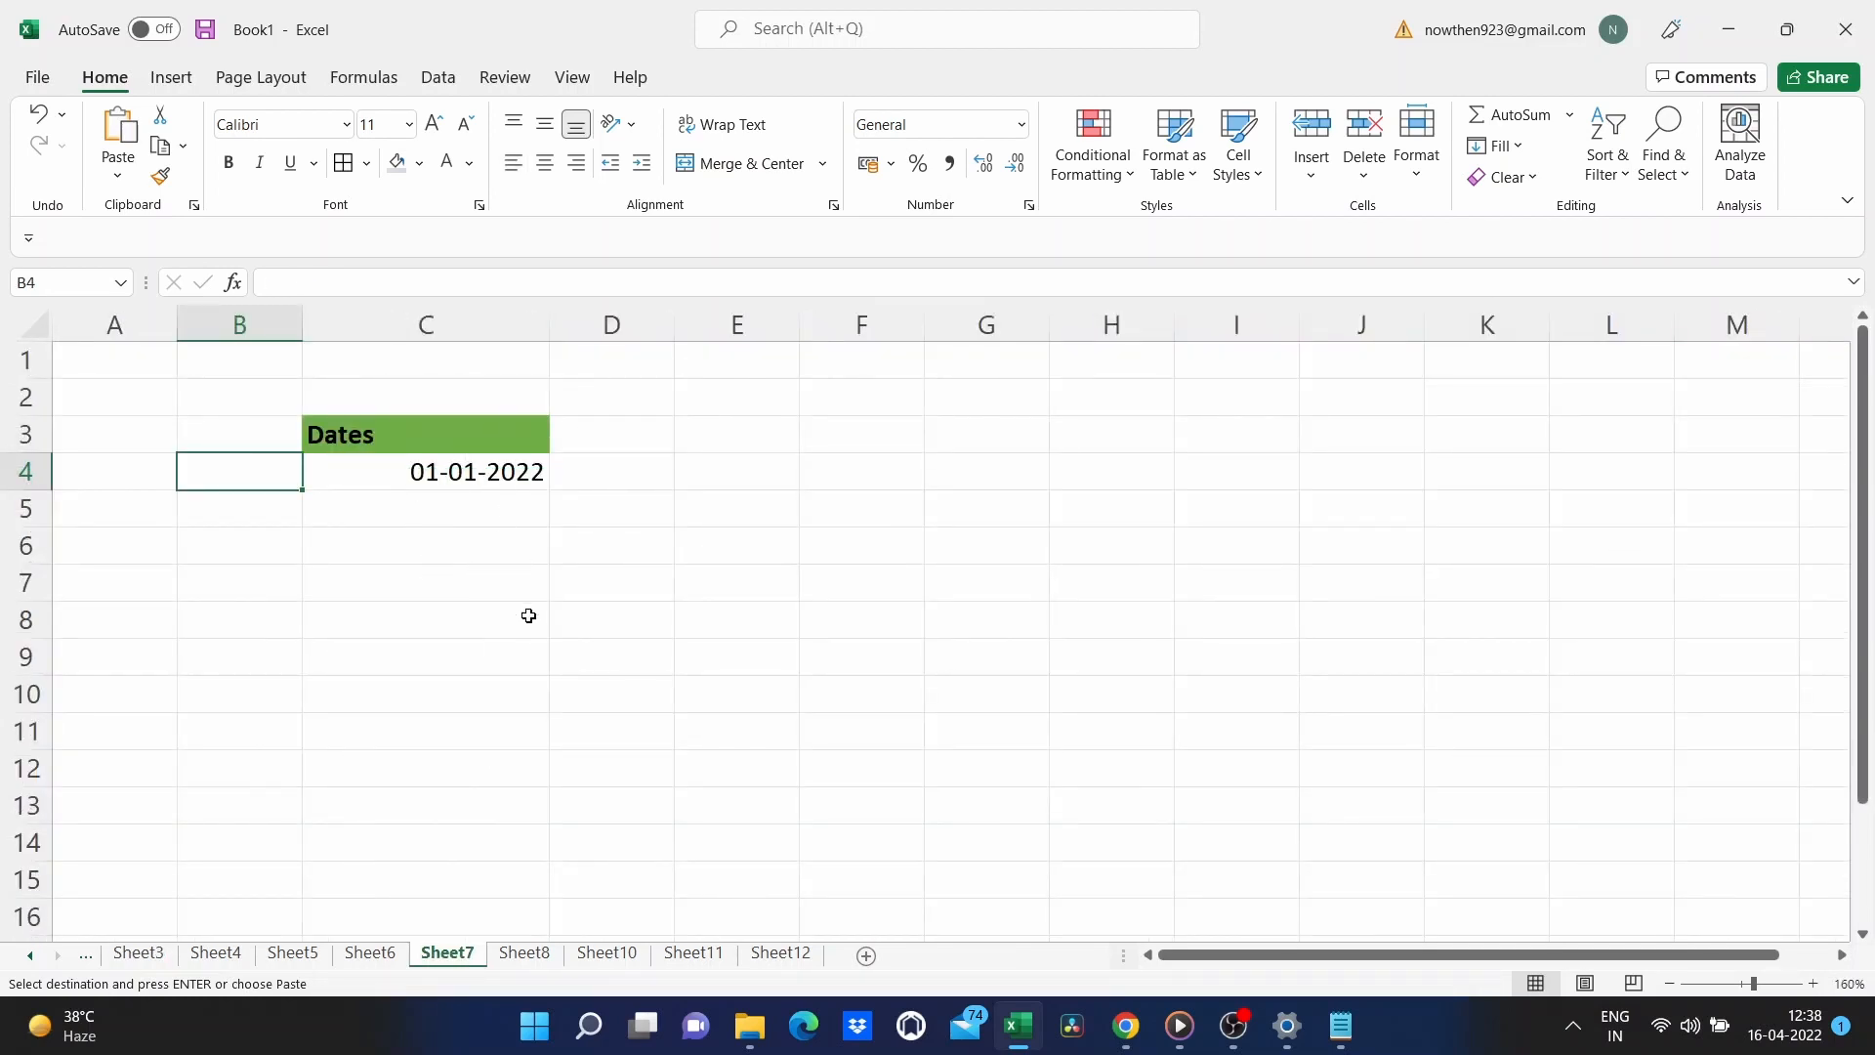
{"action": "left_click", "coordinate": [732, 621]}
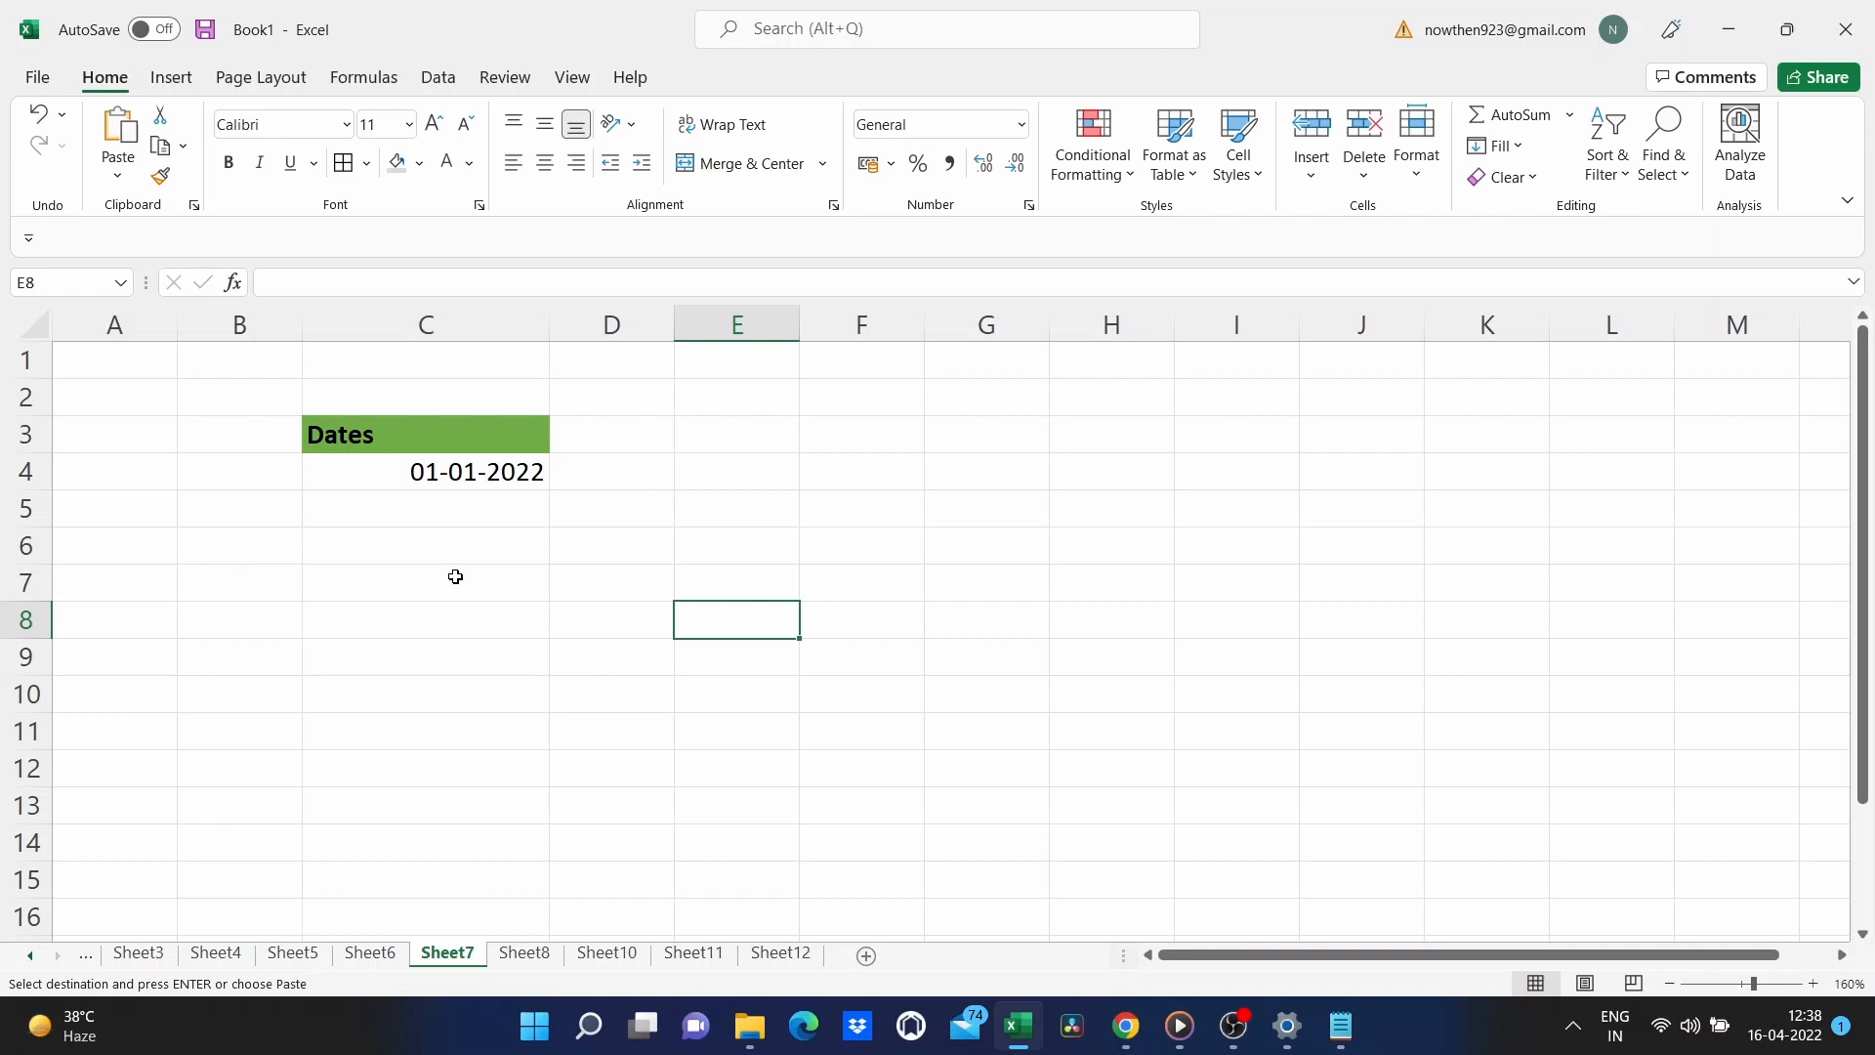
{"action": "double_click", "coordinate": [261, 474]}
{"action": "type", "text": "1"}
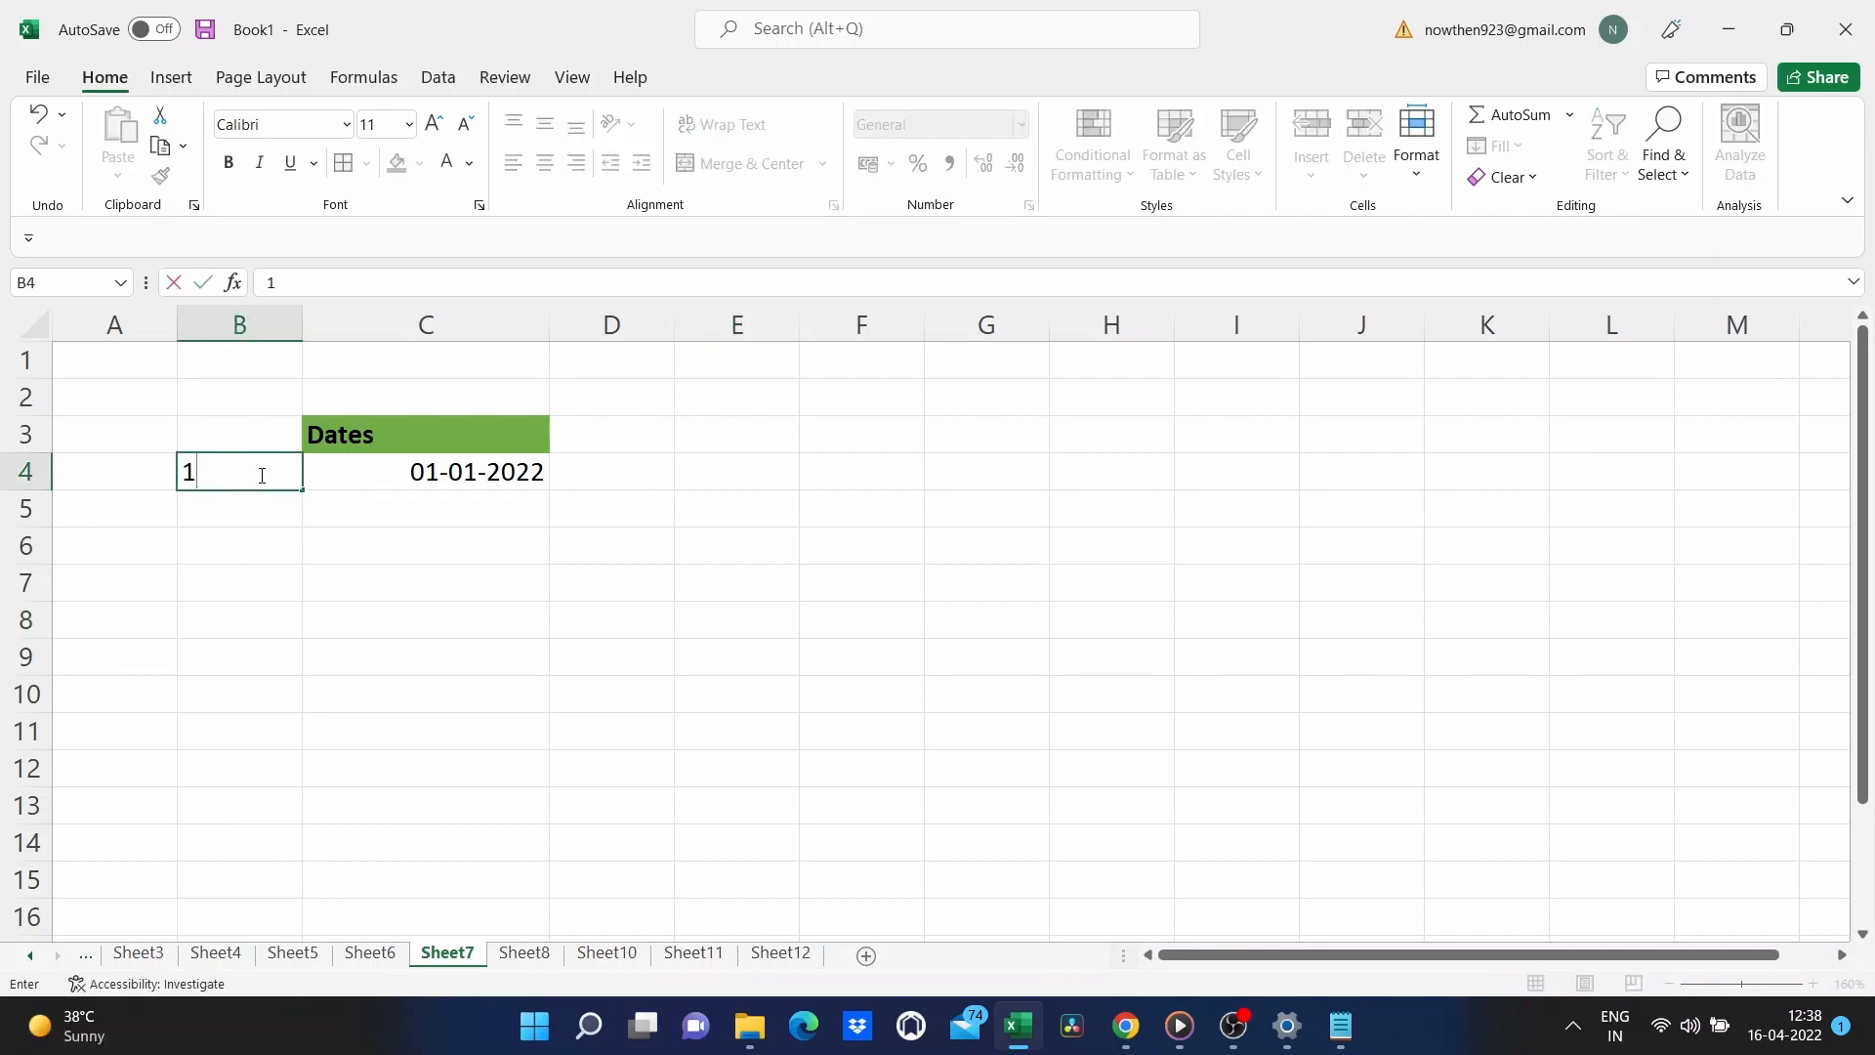
{"action": "key", "text": "Return"}
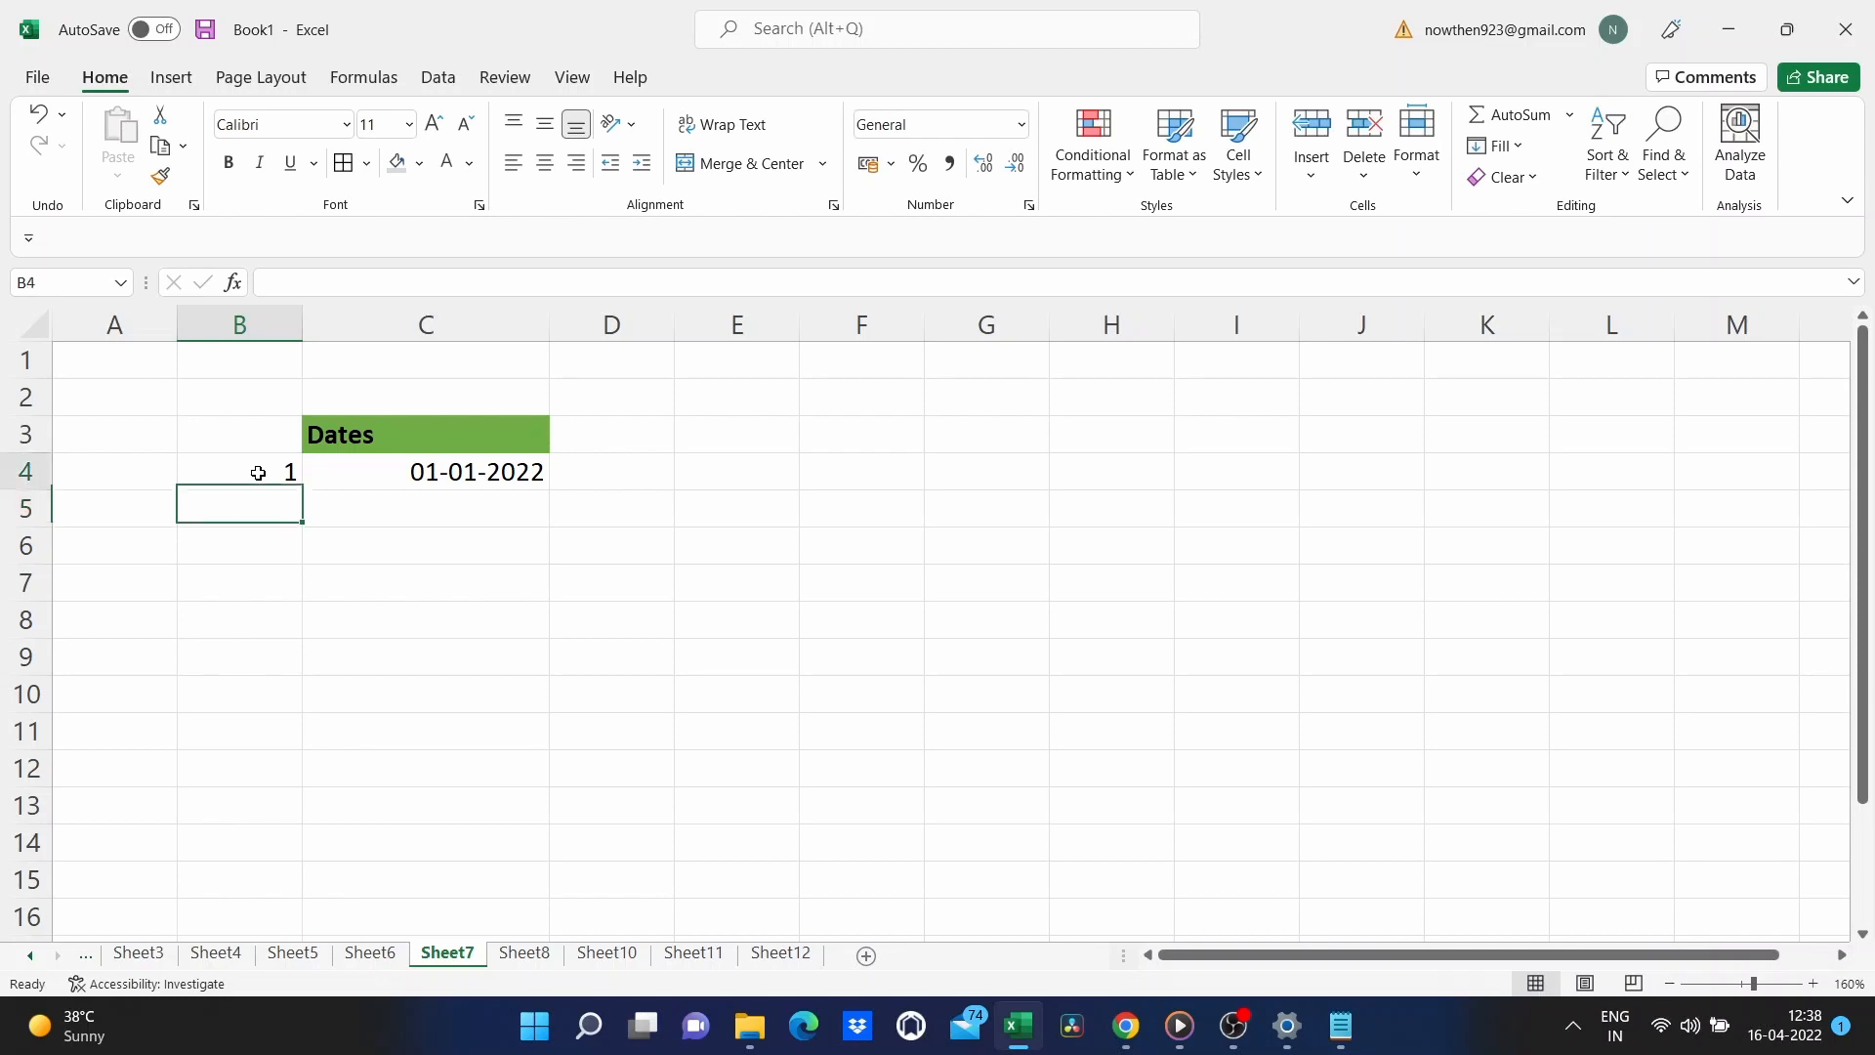
Fill a linear series down column B from B4 with step value 1 and stop value 70.
{"action": "left_click", "coordinate": [257, 472]}
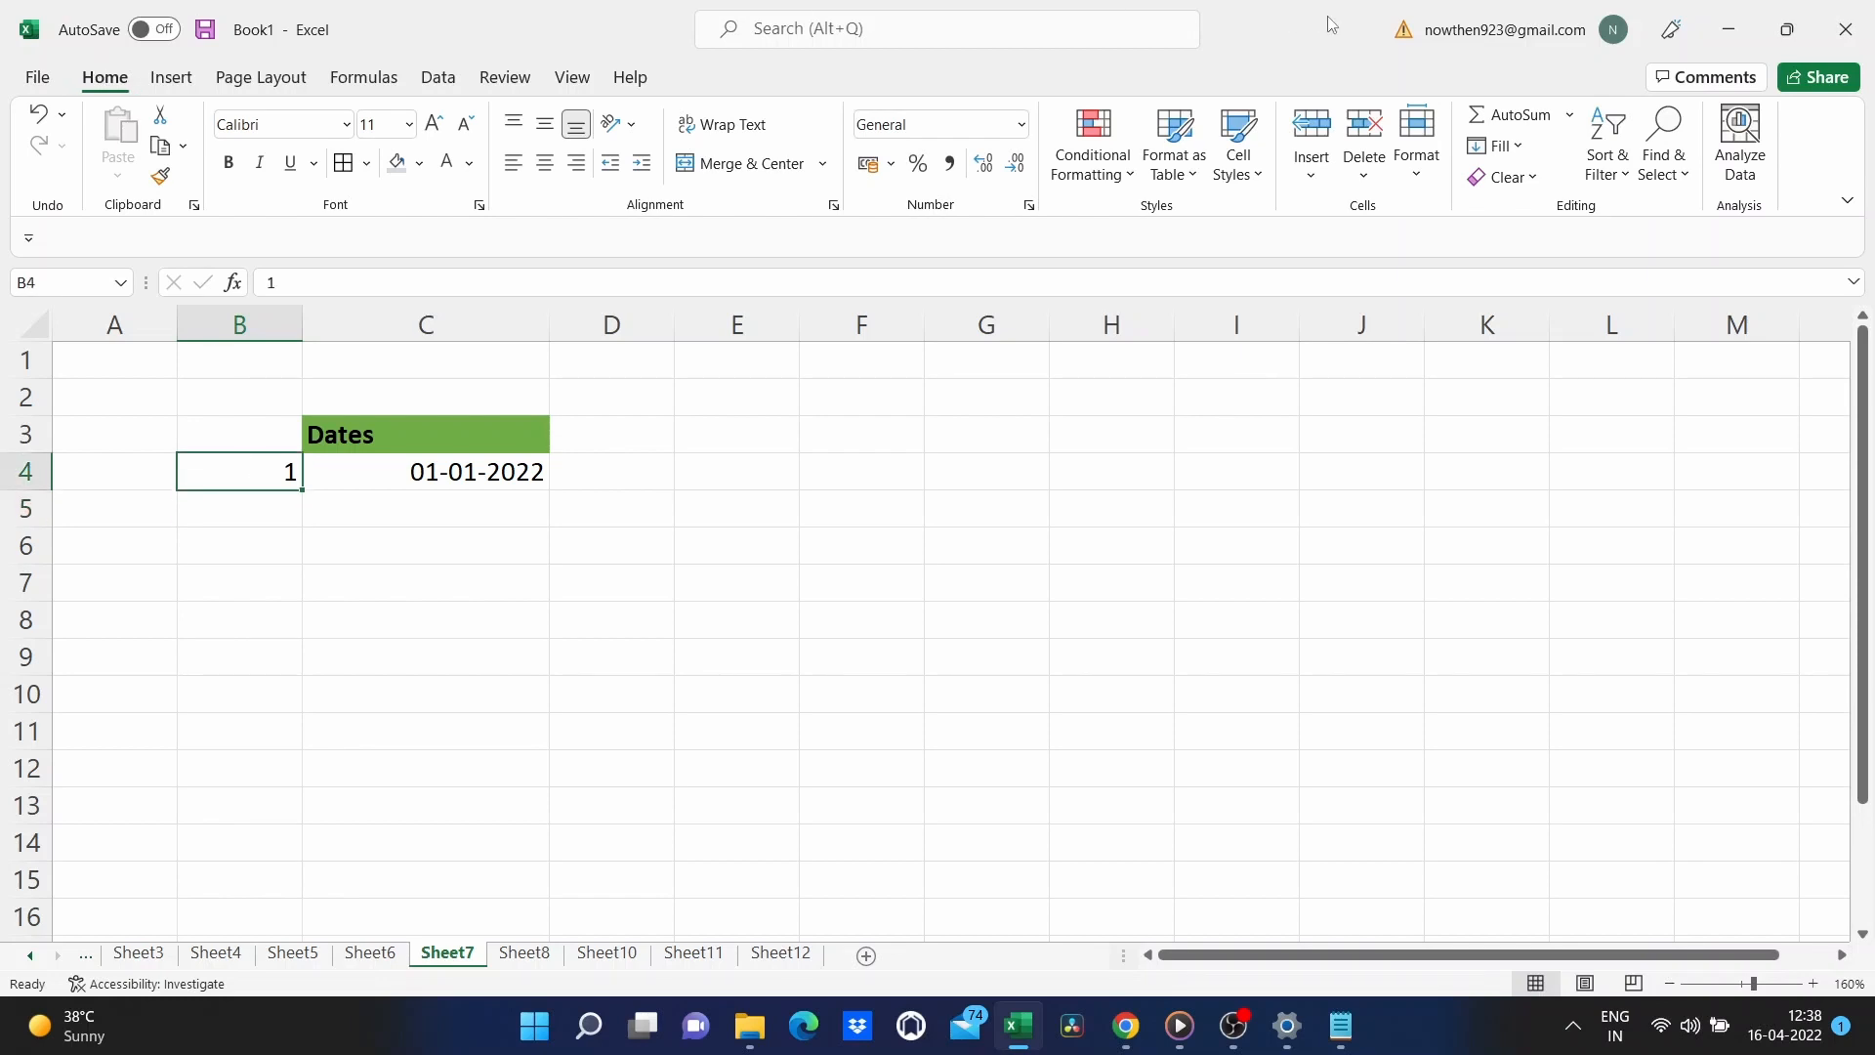
{"action": "left_click", "coordinate": [1514, 147]}
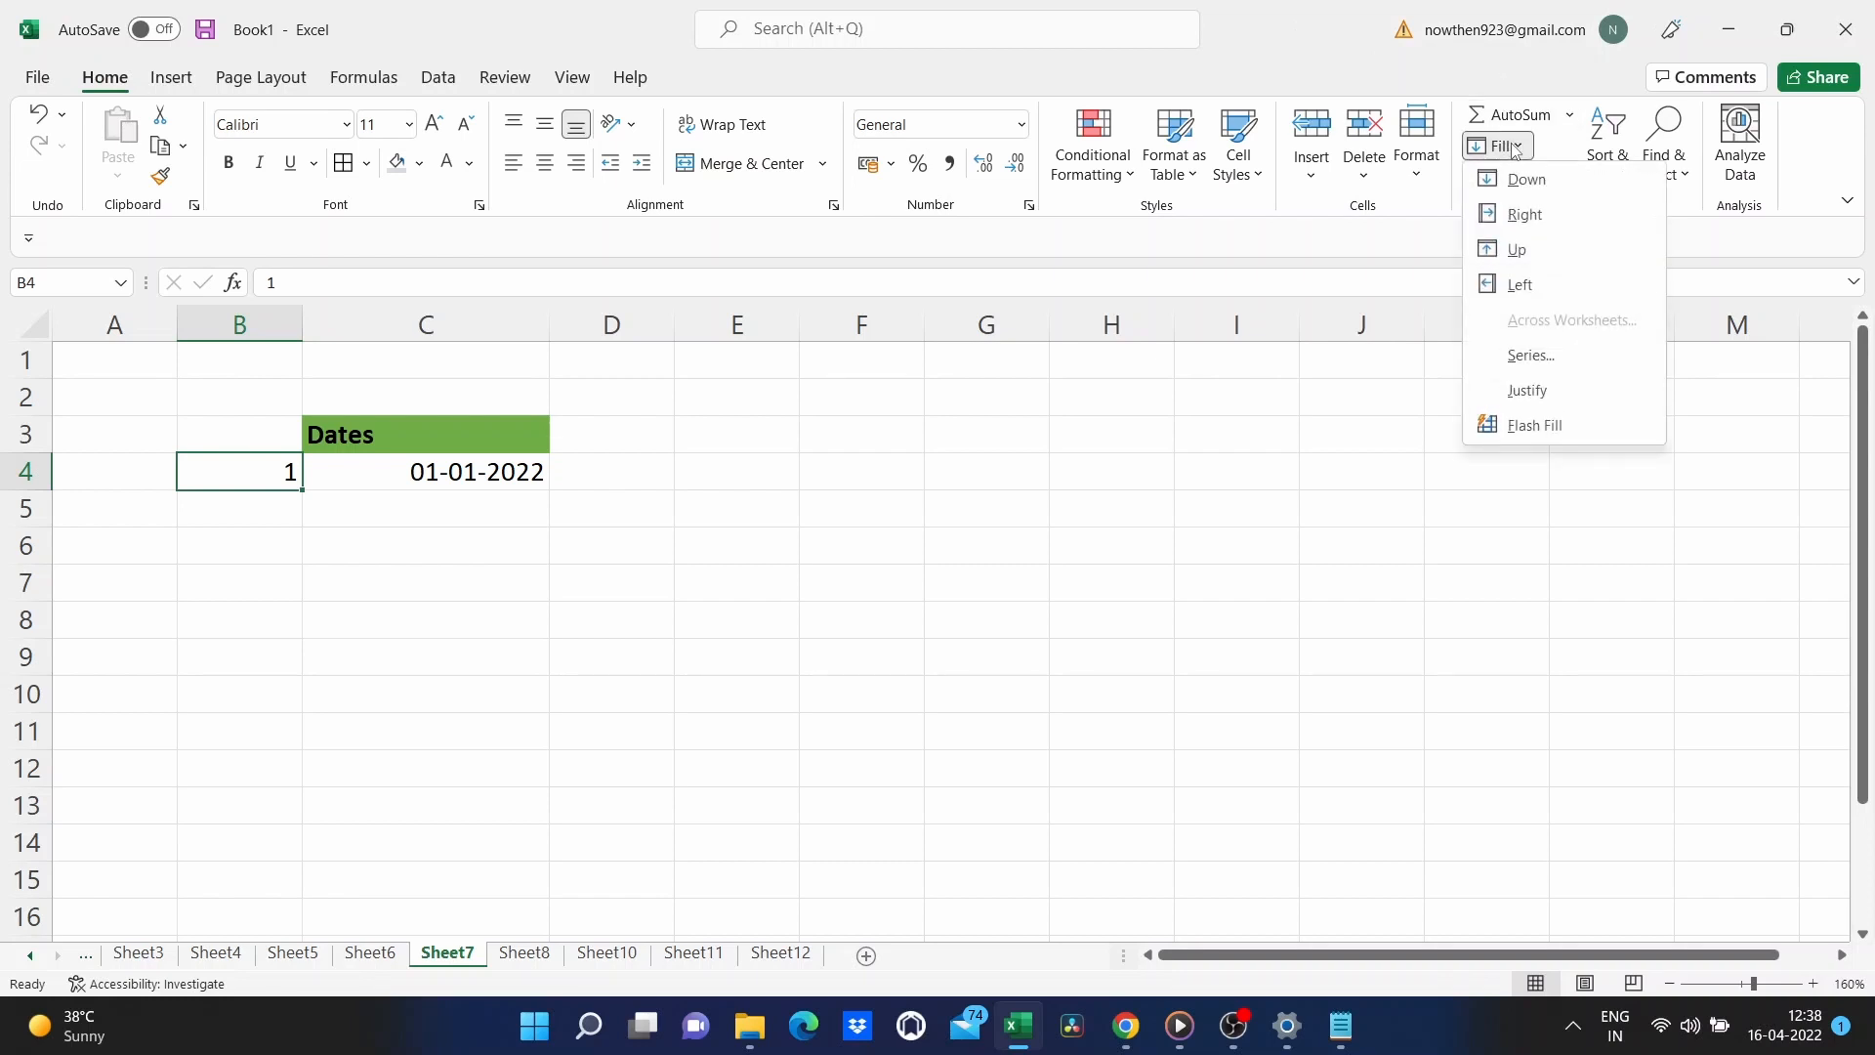
{"action": "left_click", "coordinate": [1543, 356]}
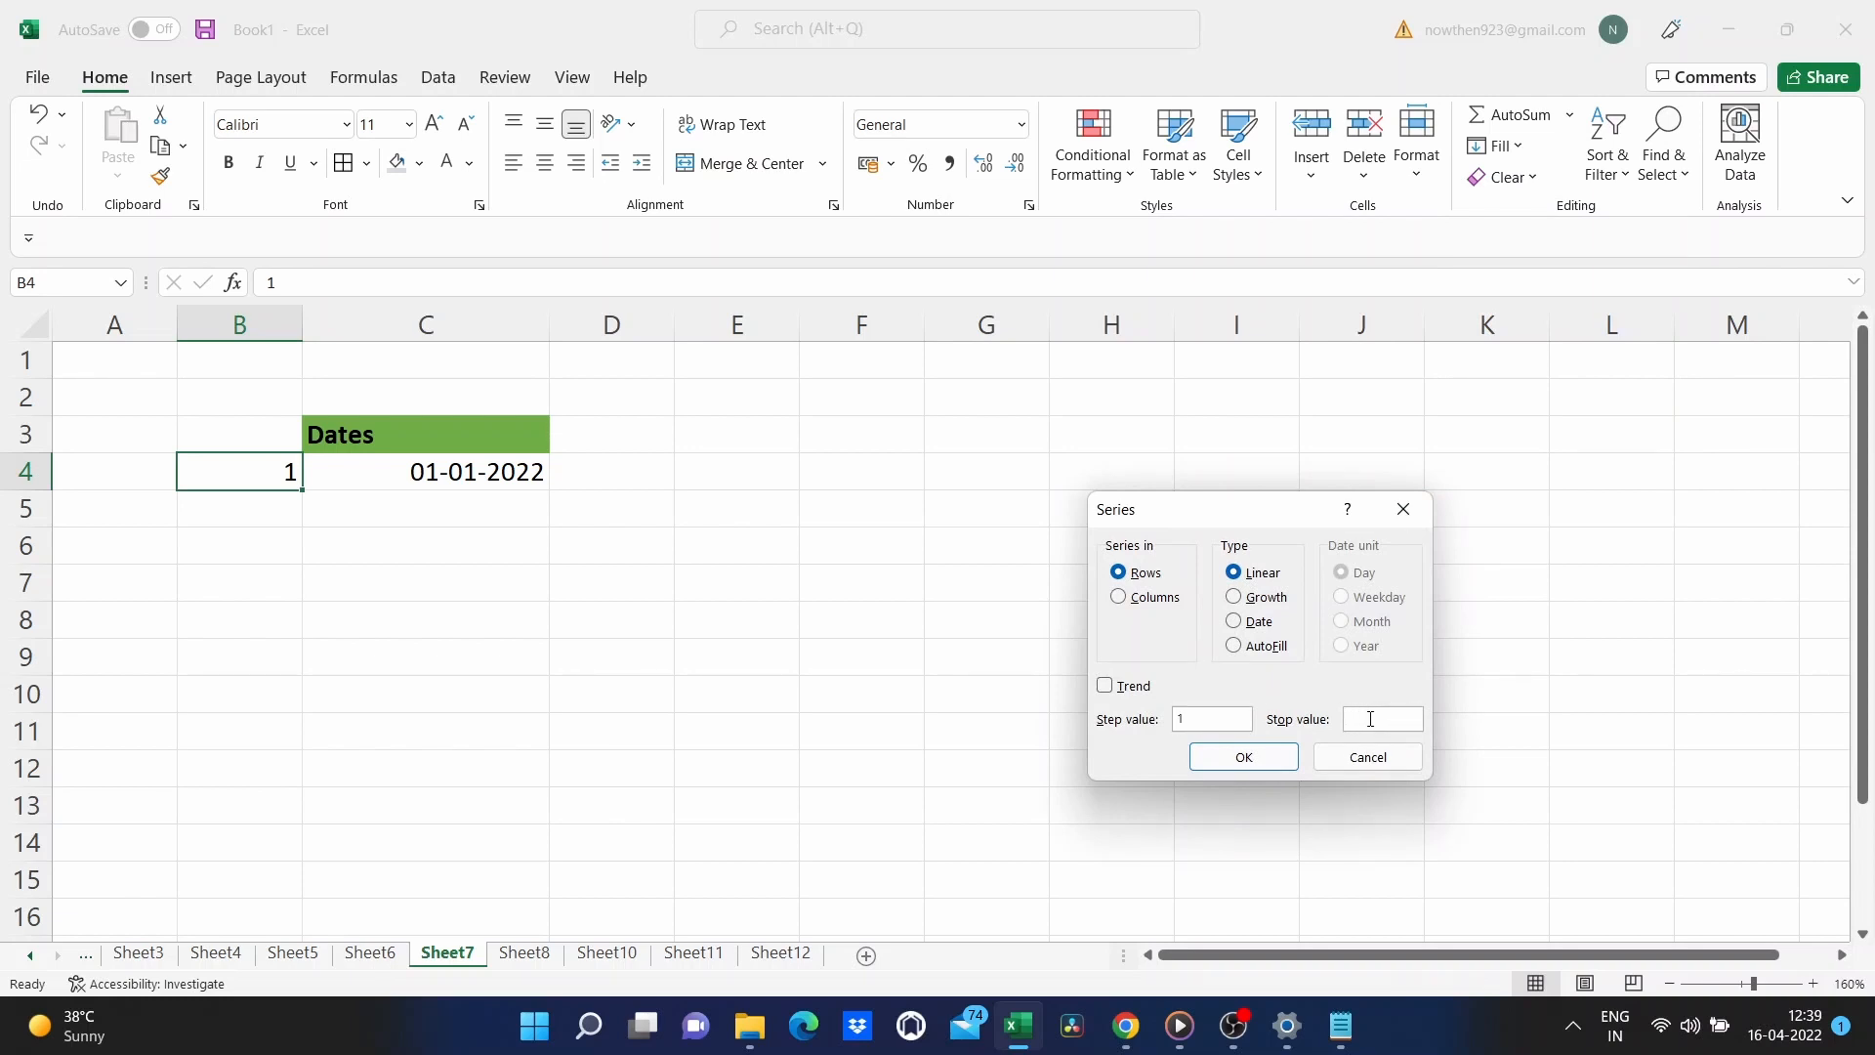
{"action": "left_click", "coordinate": [1118, 597]}
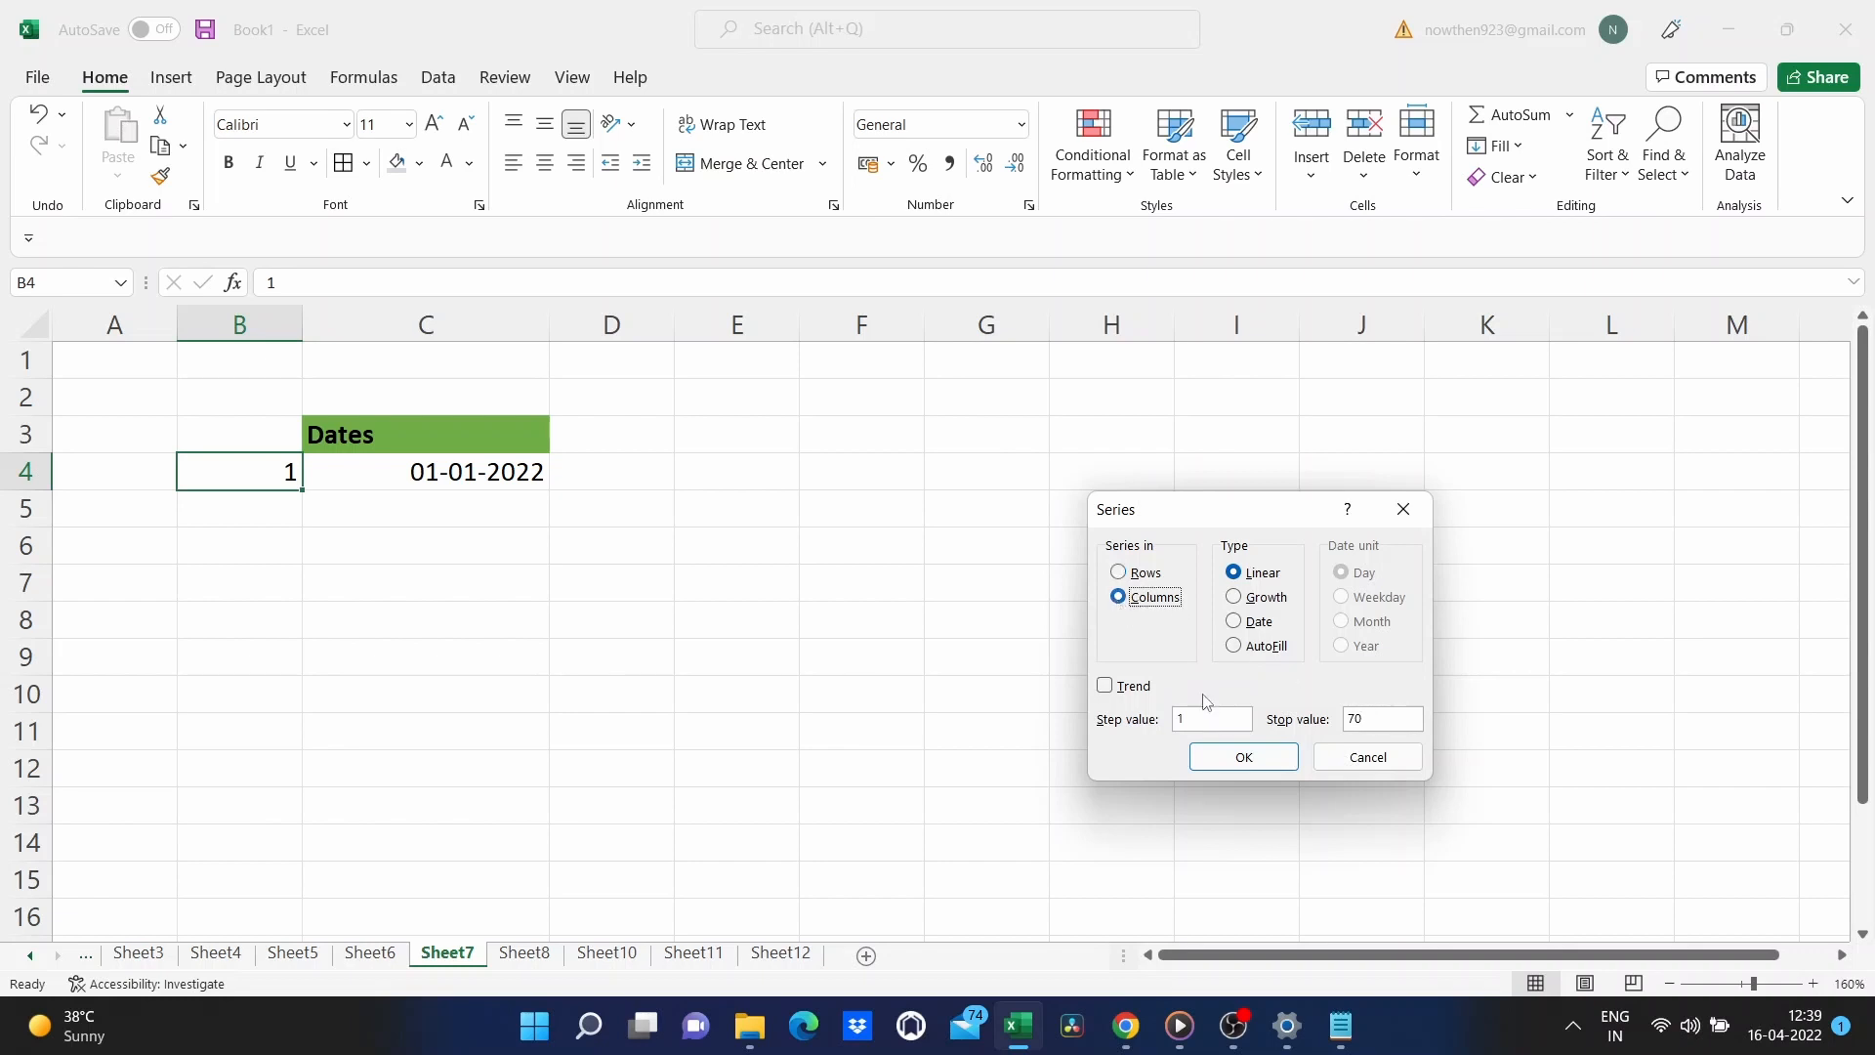
{"action": "left_click", "coordinate": [1244, 756]}
{"action": "scroll", "coordinate": [510, 740], "scroll_direction": "down", "scroll_amount": 2}
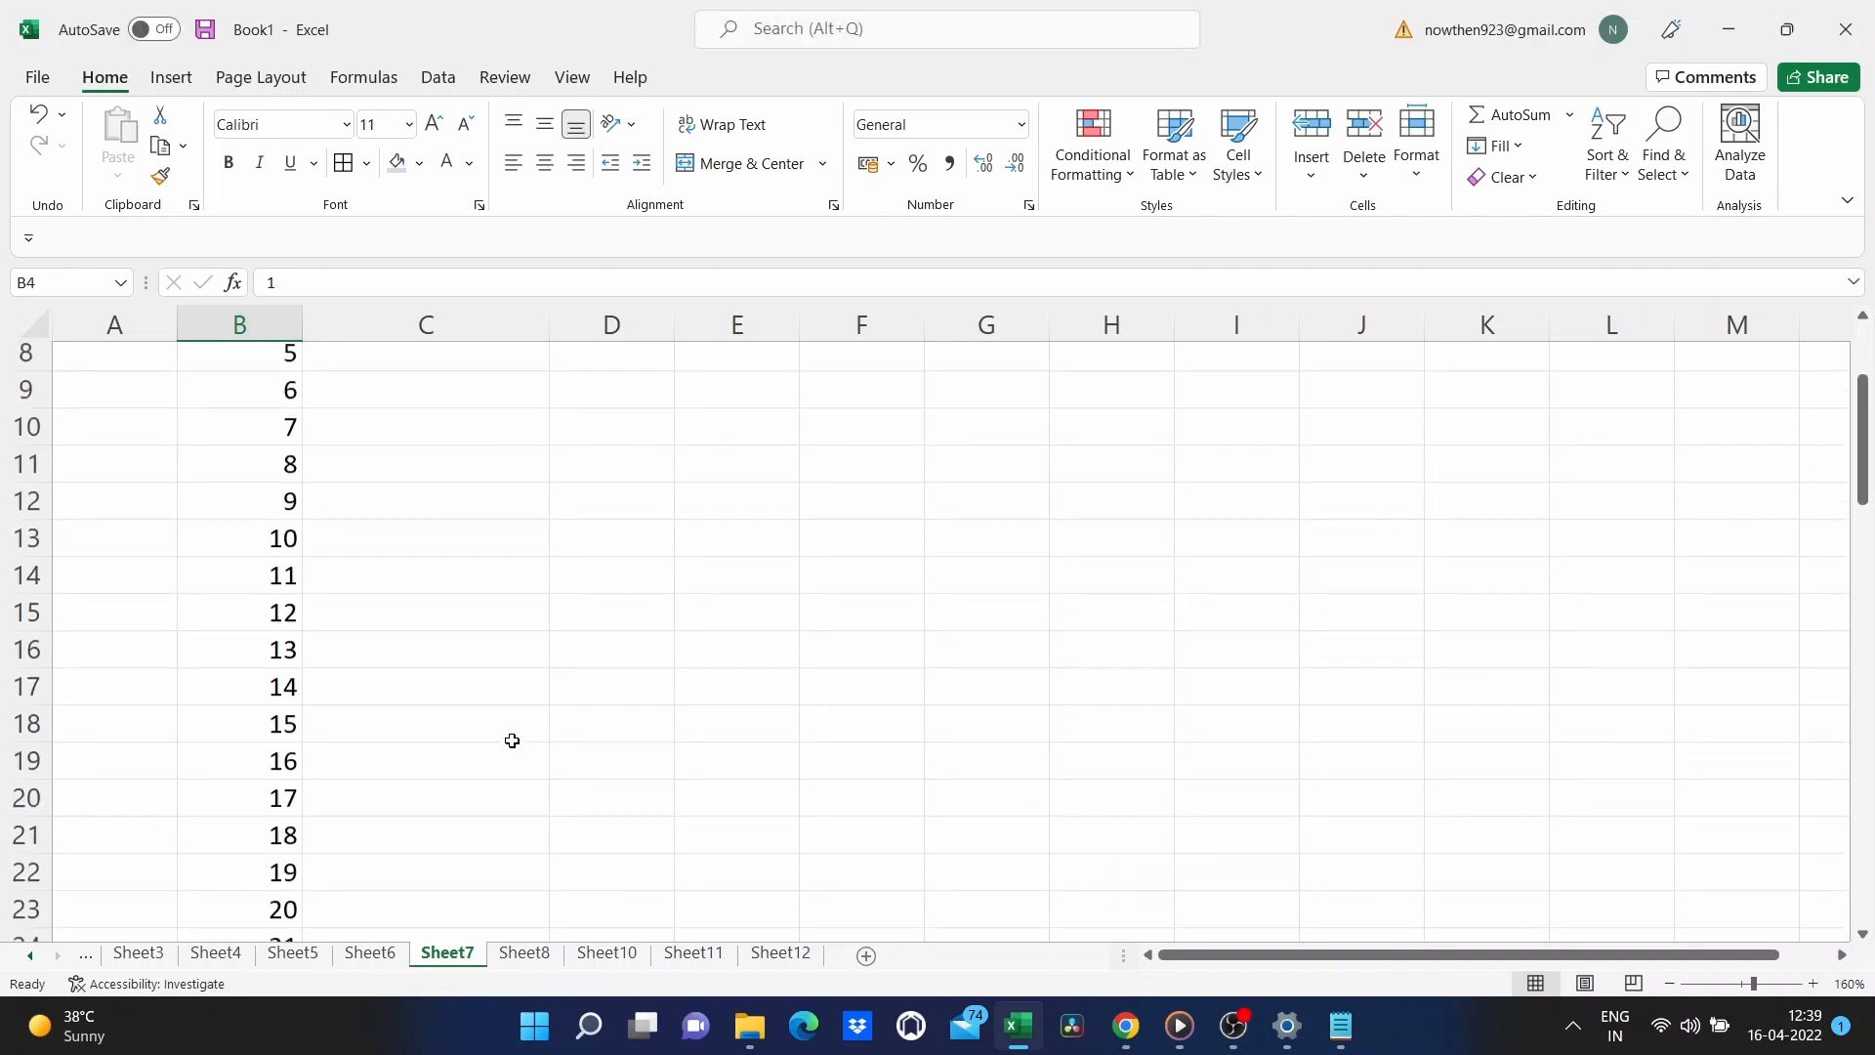
{"action": "scroll", "coordinate": [511, 740], "scroll_direction": "up", "scroll_amount": 2}
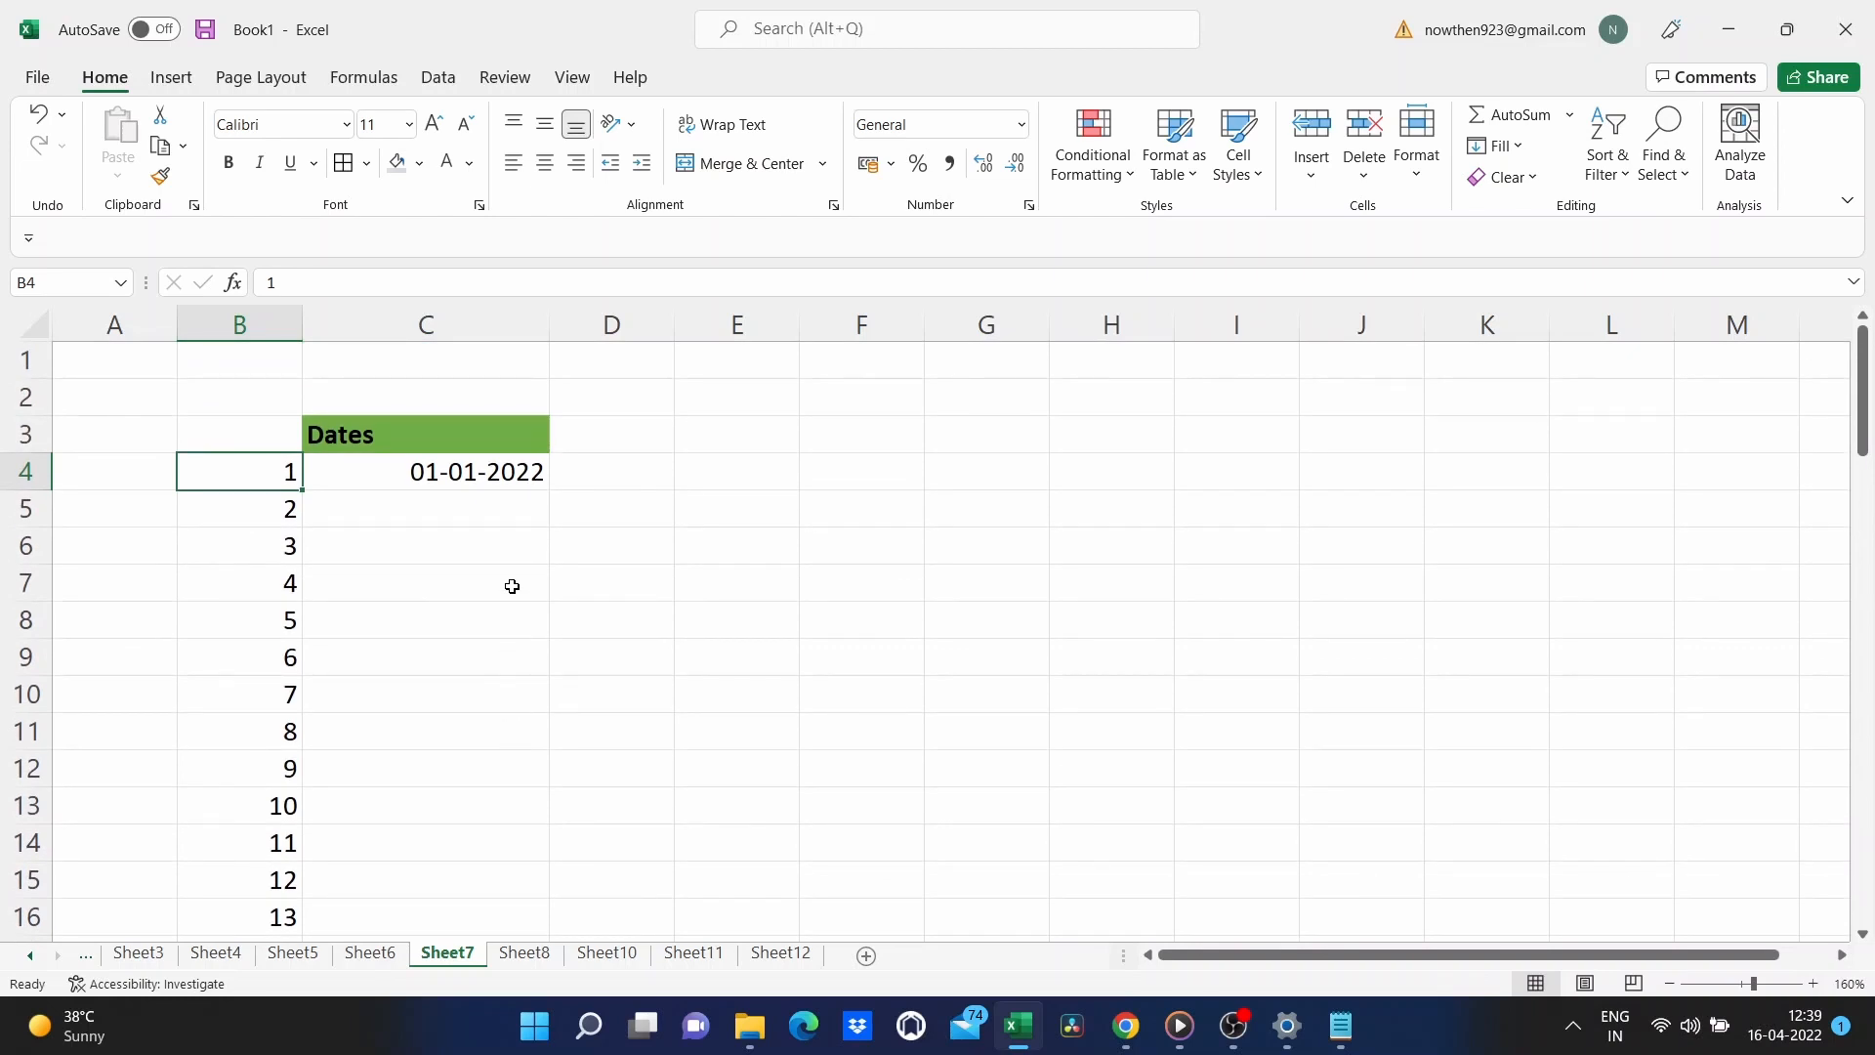
Auto-fill the dates from C4 down column C alongside the numbered rows and check the filled list.
{"action": "left_click", "coordinate": [504, 478]}
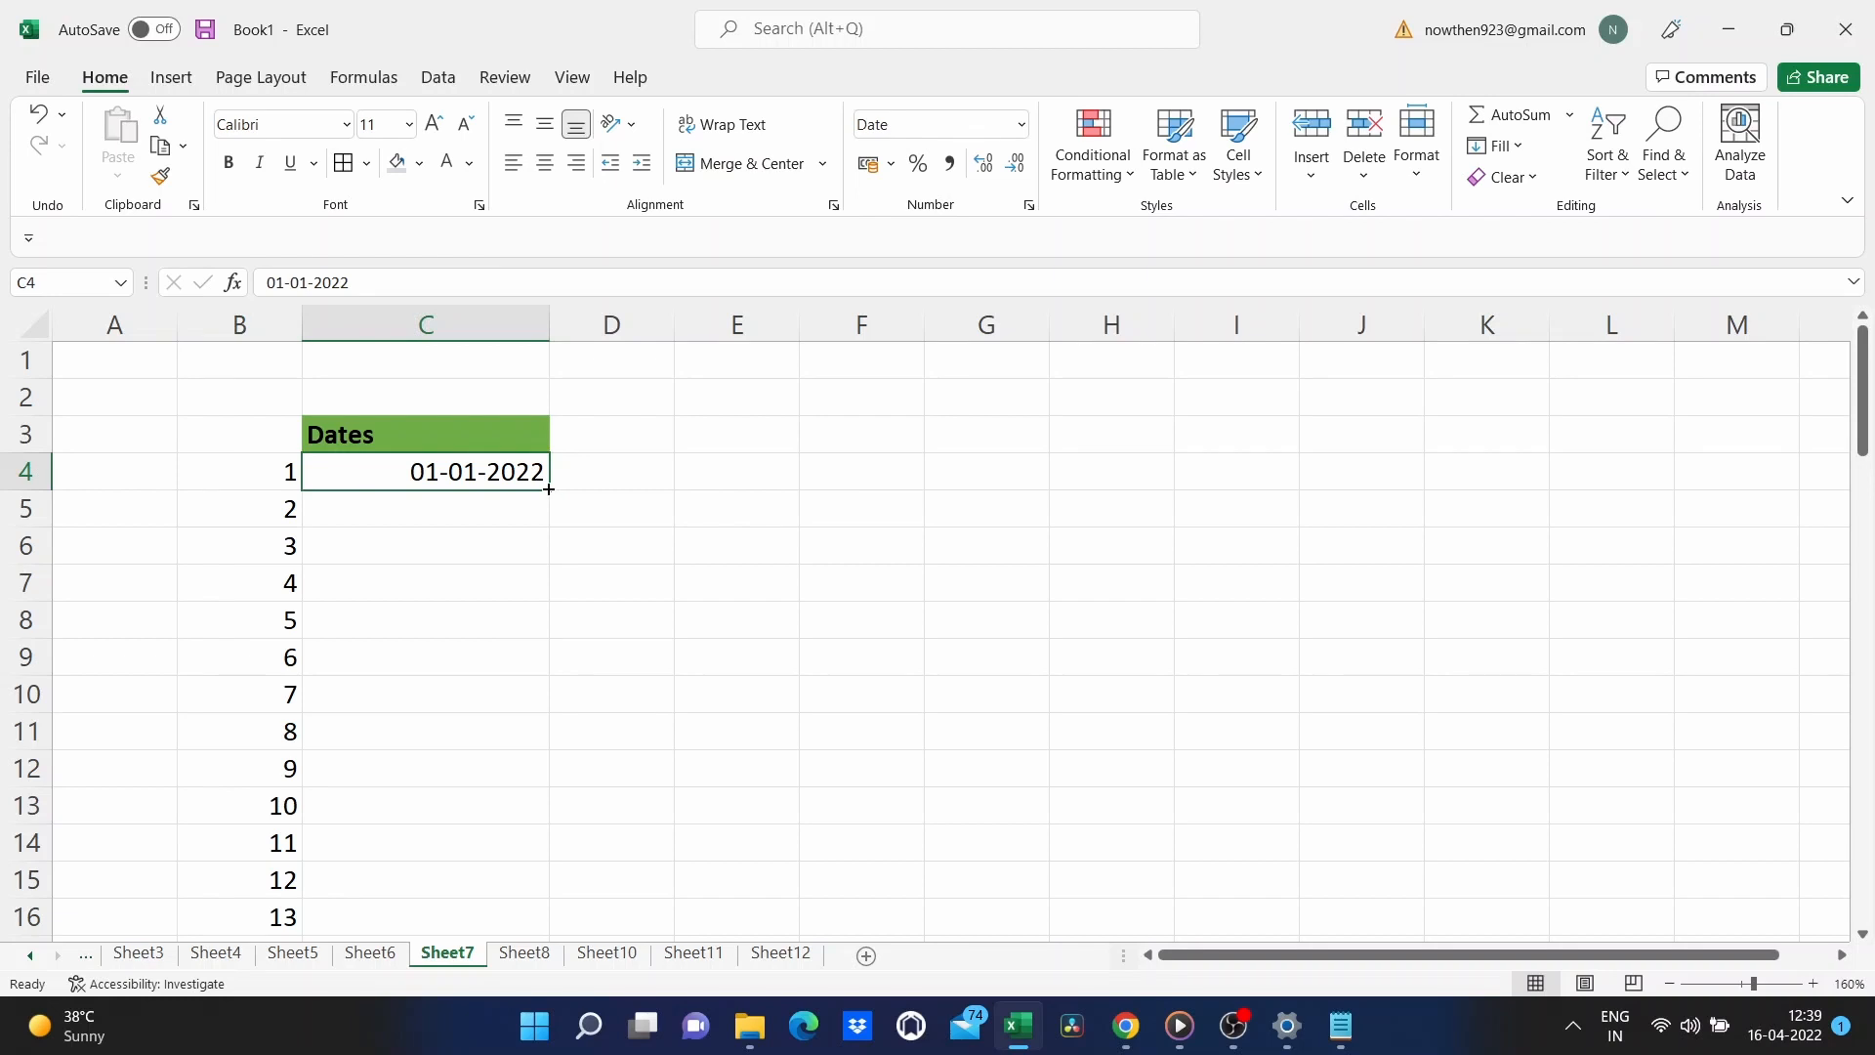
{"action": "double_click", "coordinate": [549, 488]}
{"action": "scroll", "coordinate": [677, 682], "scroll_direction": "down", "scroll_amount": 5}
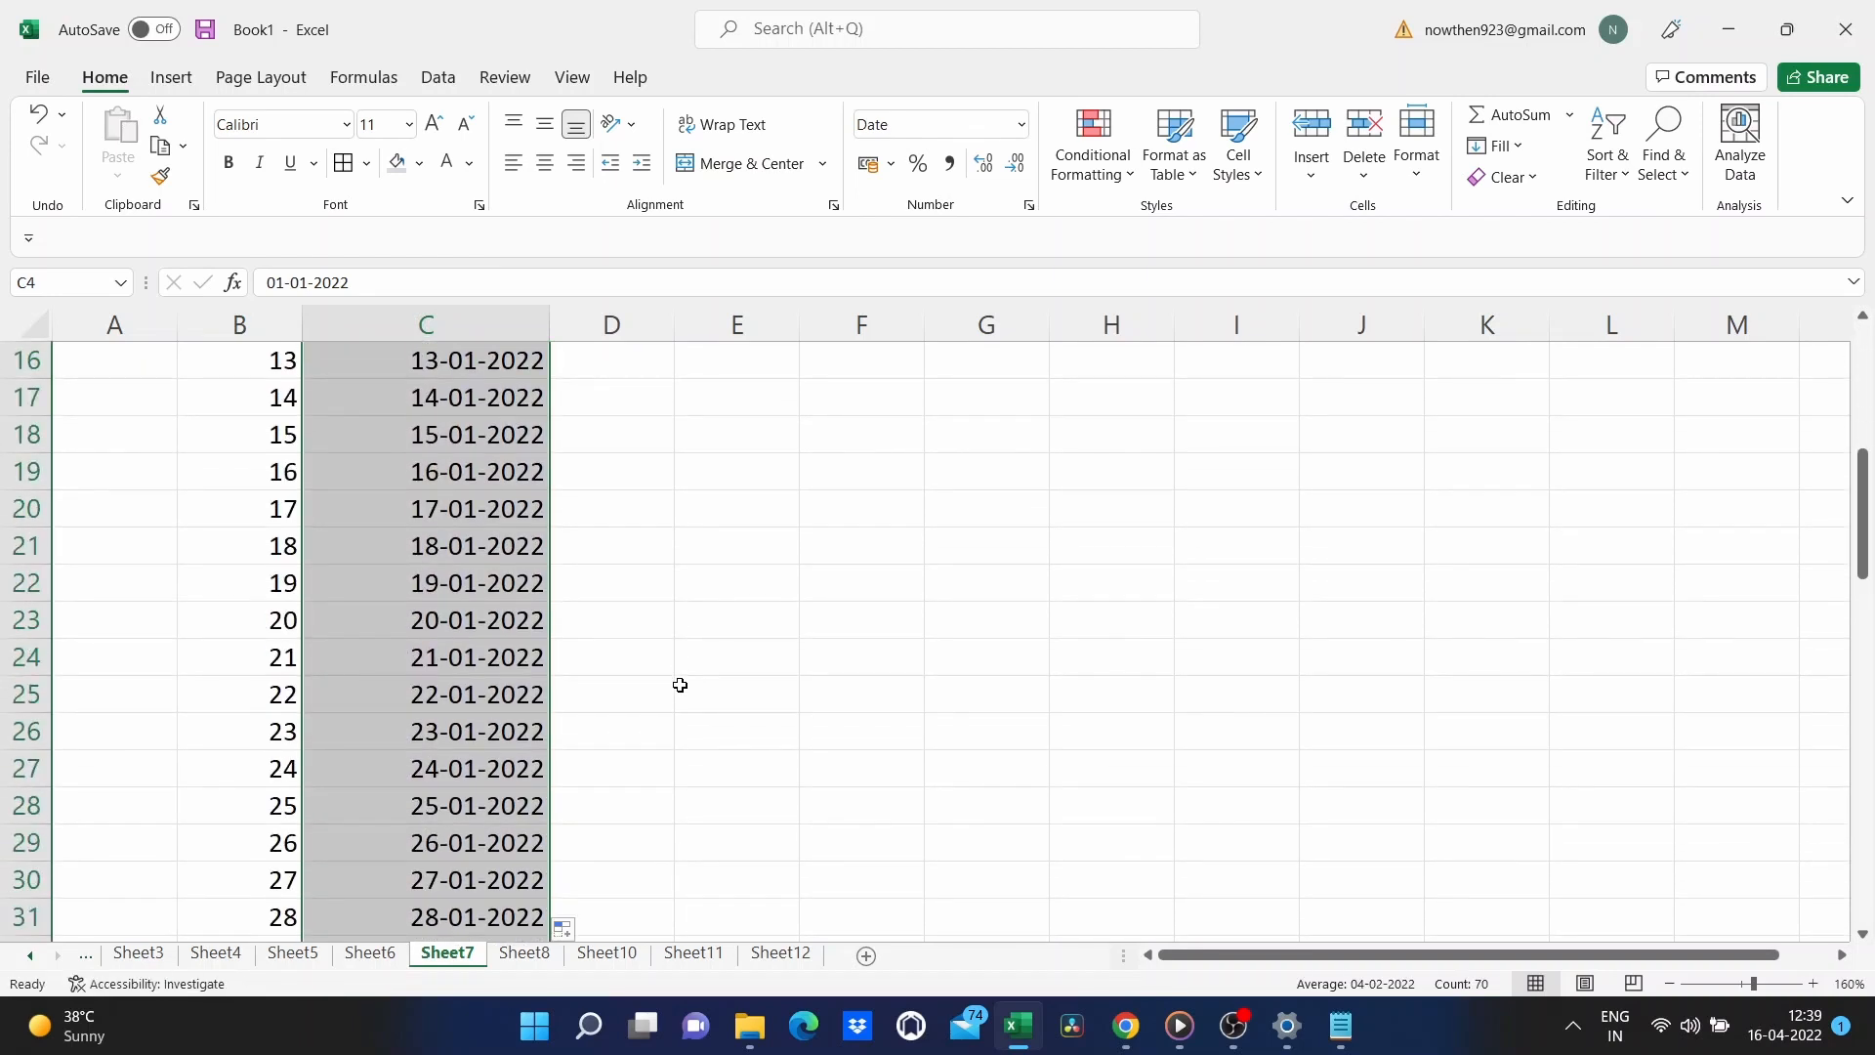
{"action": "scroll", "coordinate": [680, 684], "scroll_direction": "down", "scroll_amount": 9}
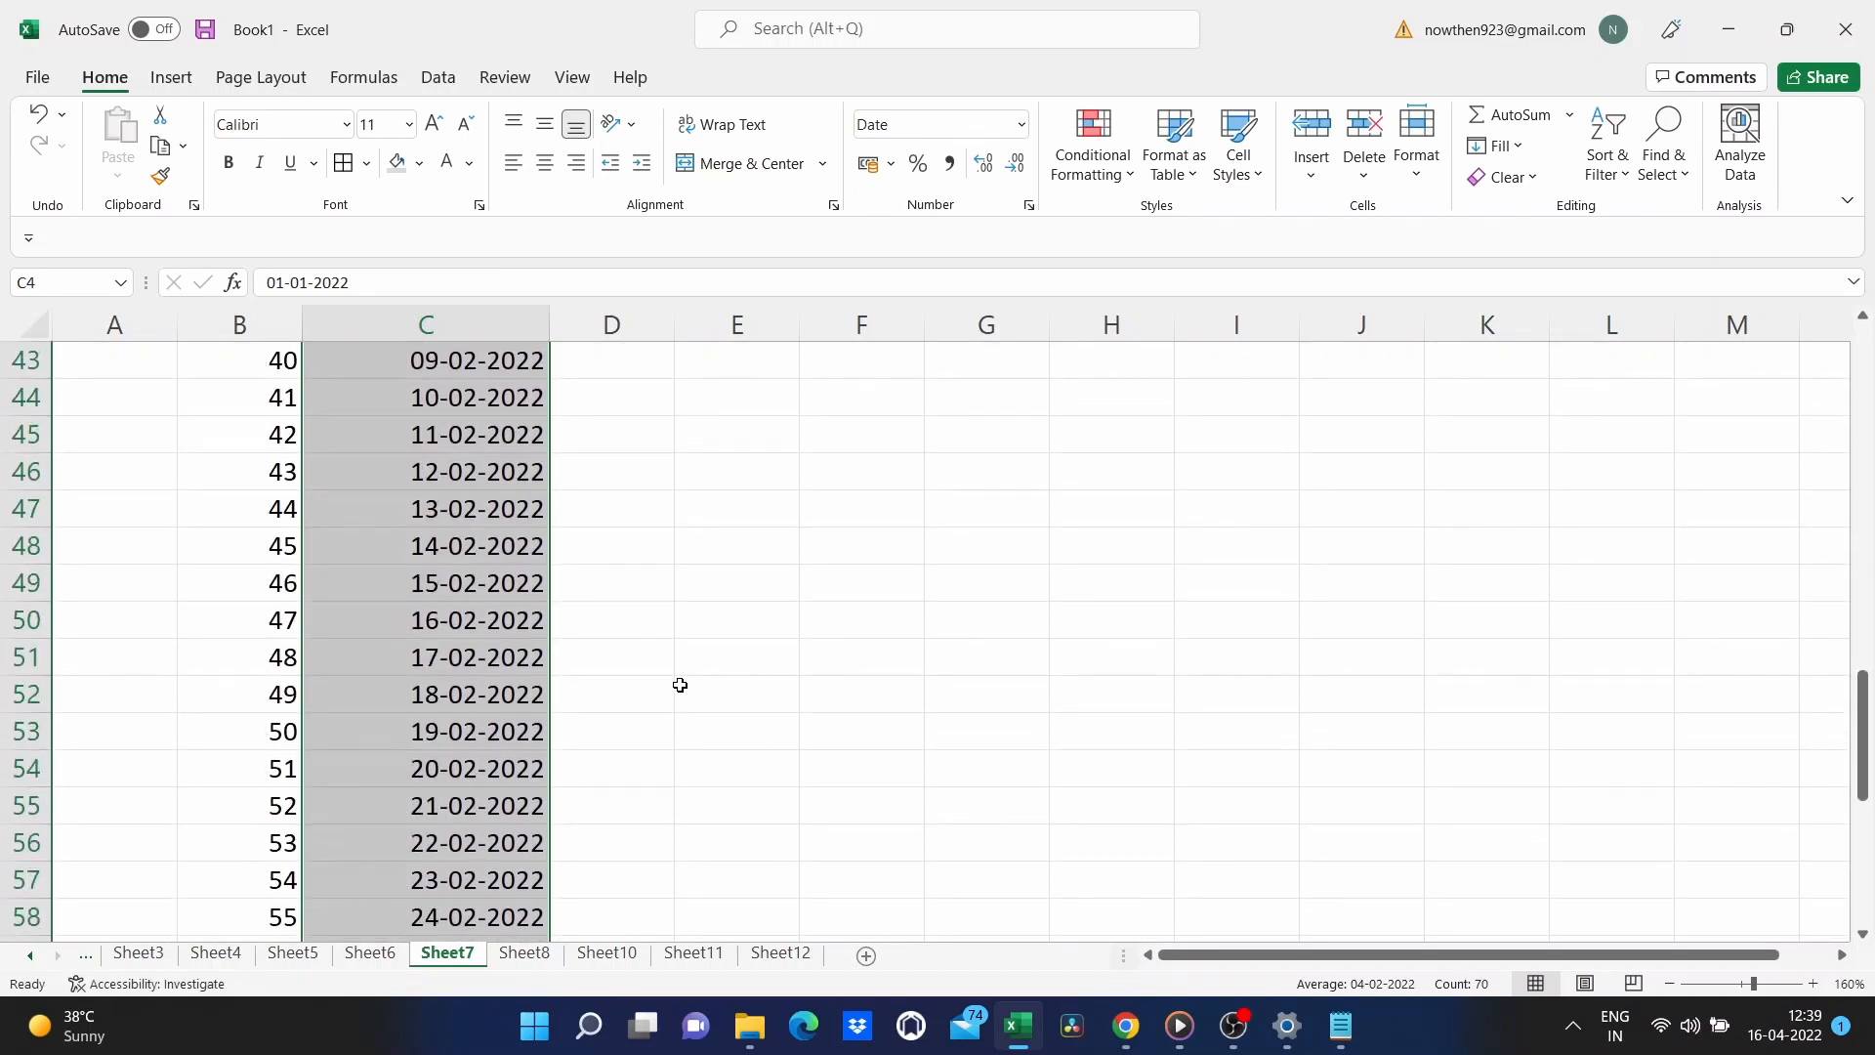
{"action": "scroll", "coordinate": [680, 684], "scroll_direction": "up", "scroll_amount": 15}
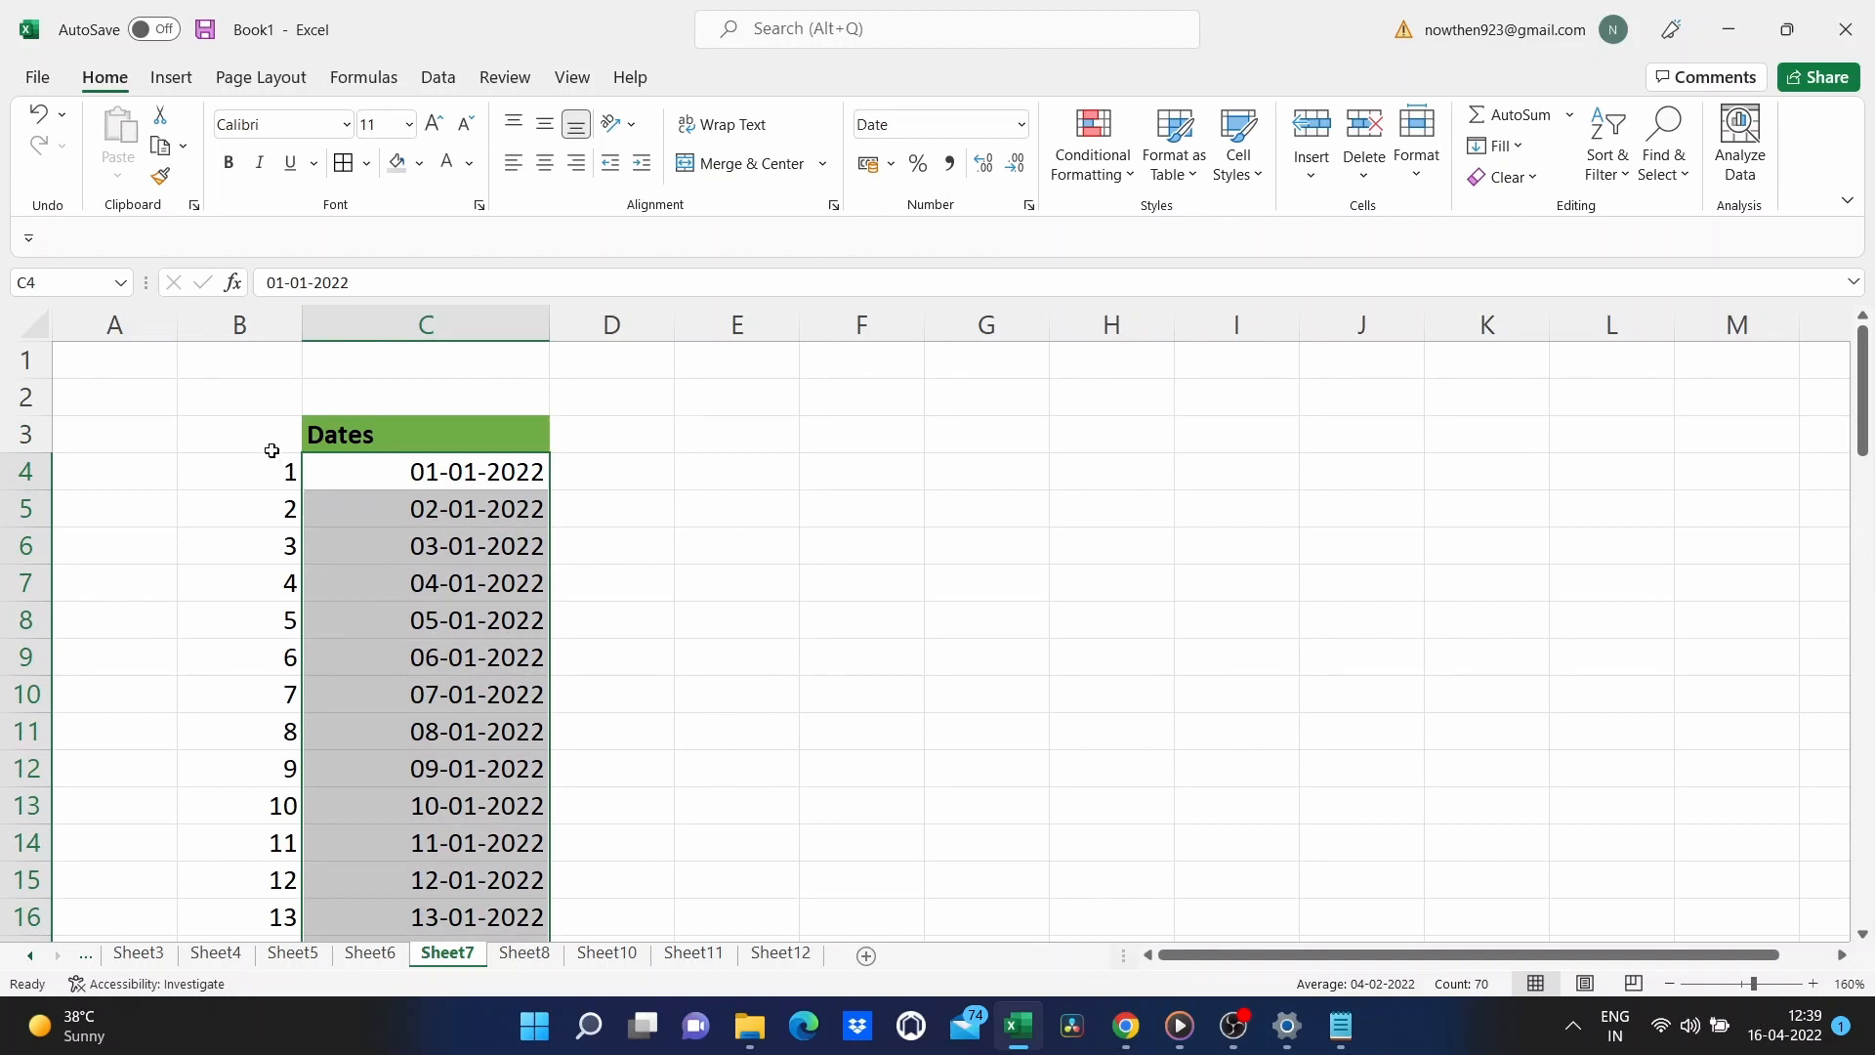
Clear the helper numbers from column B beside the dates on Sheet7.
{"action": "left_click", "coordinate": [244, 310]}
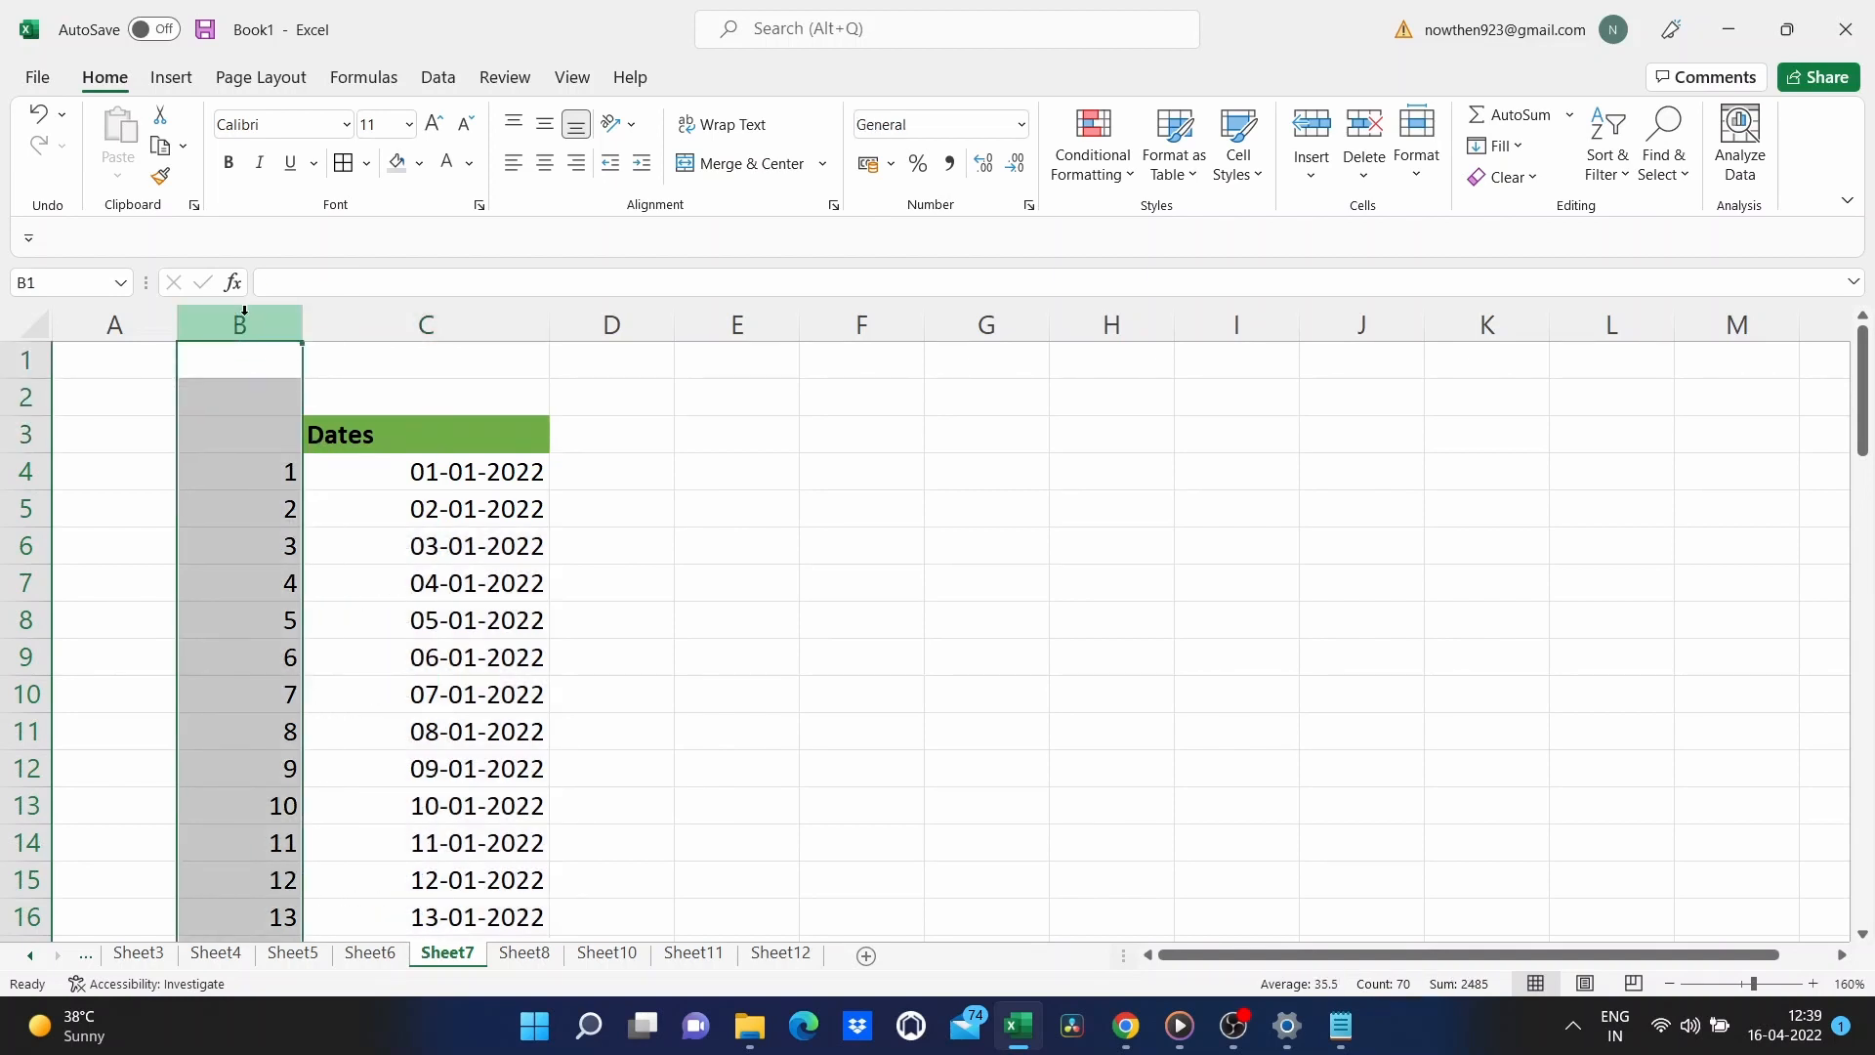
{"action": "key", "text": "Delete"}
{"action": "left_click", "coordinate": [788, 533]}
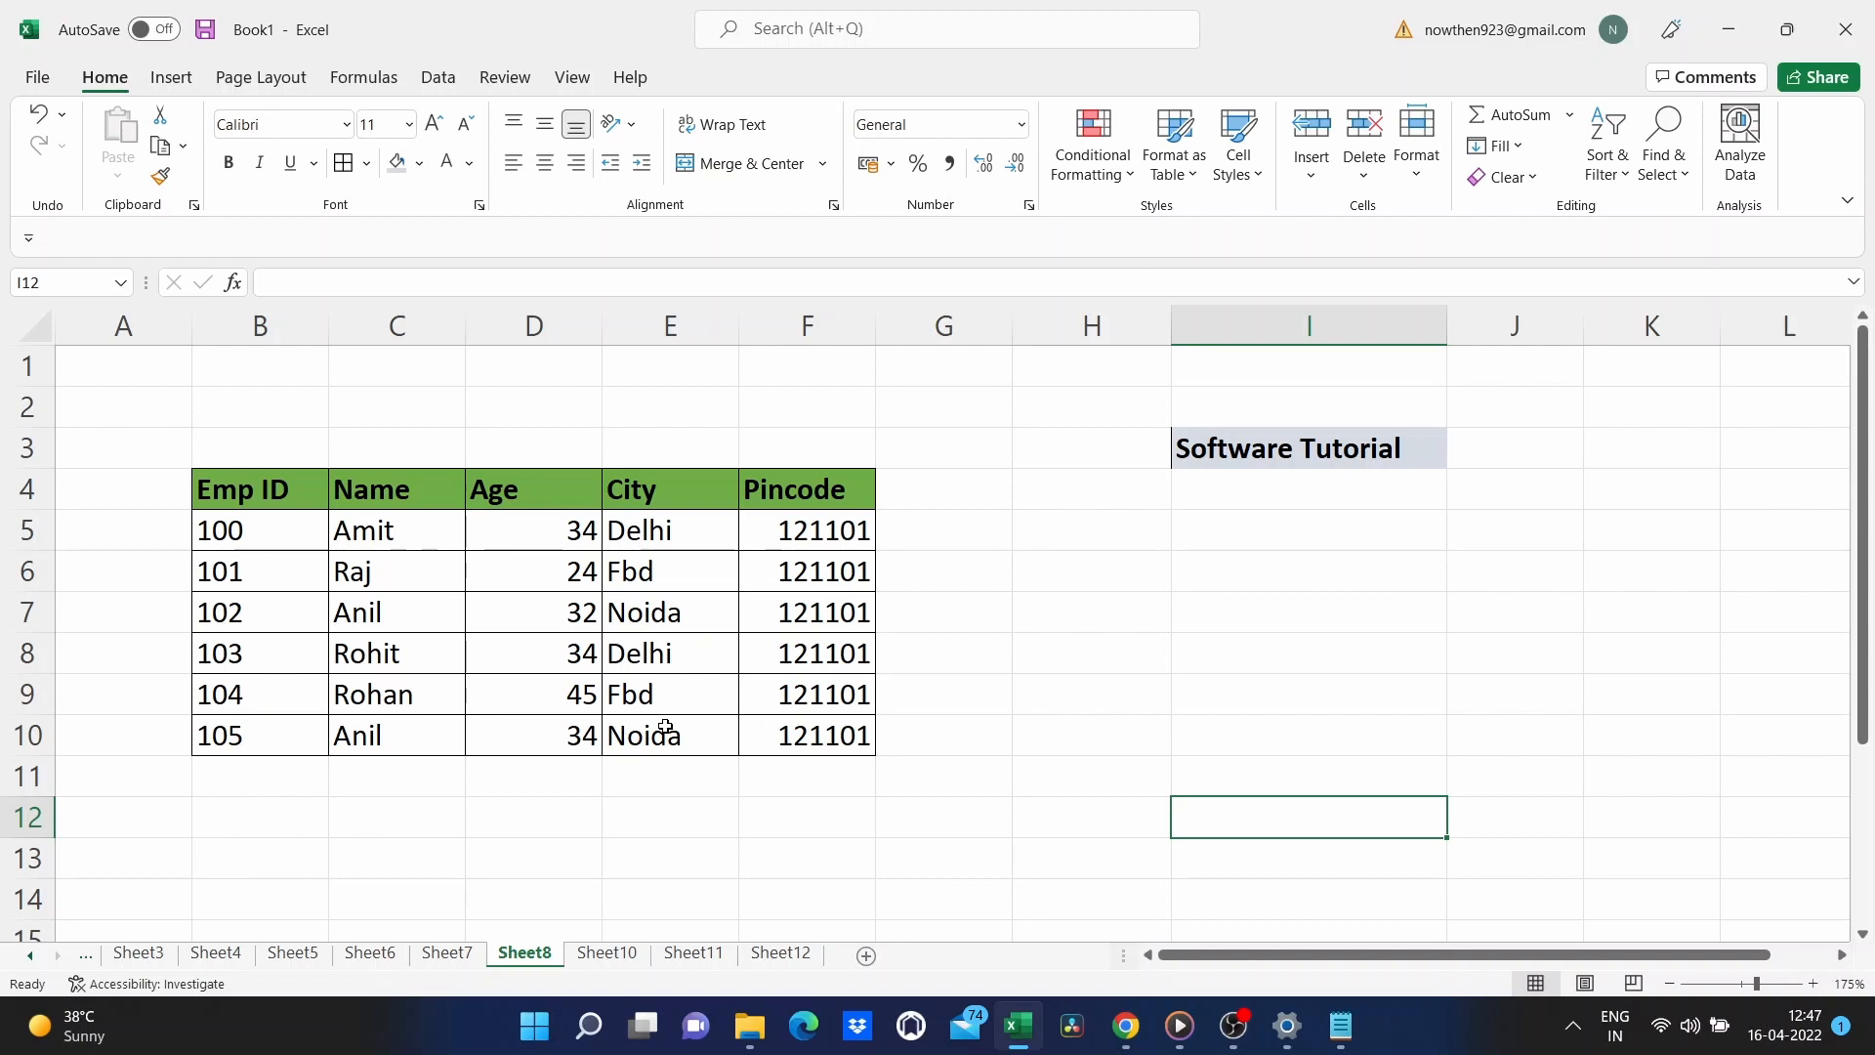
Number the Sheet8 employee rows 1 to 6 in G5:G10, entering 1 and 2 and filling the series down.
{"action": "left_click", "coordinate": [965, 541]}
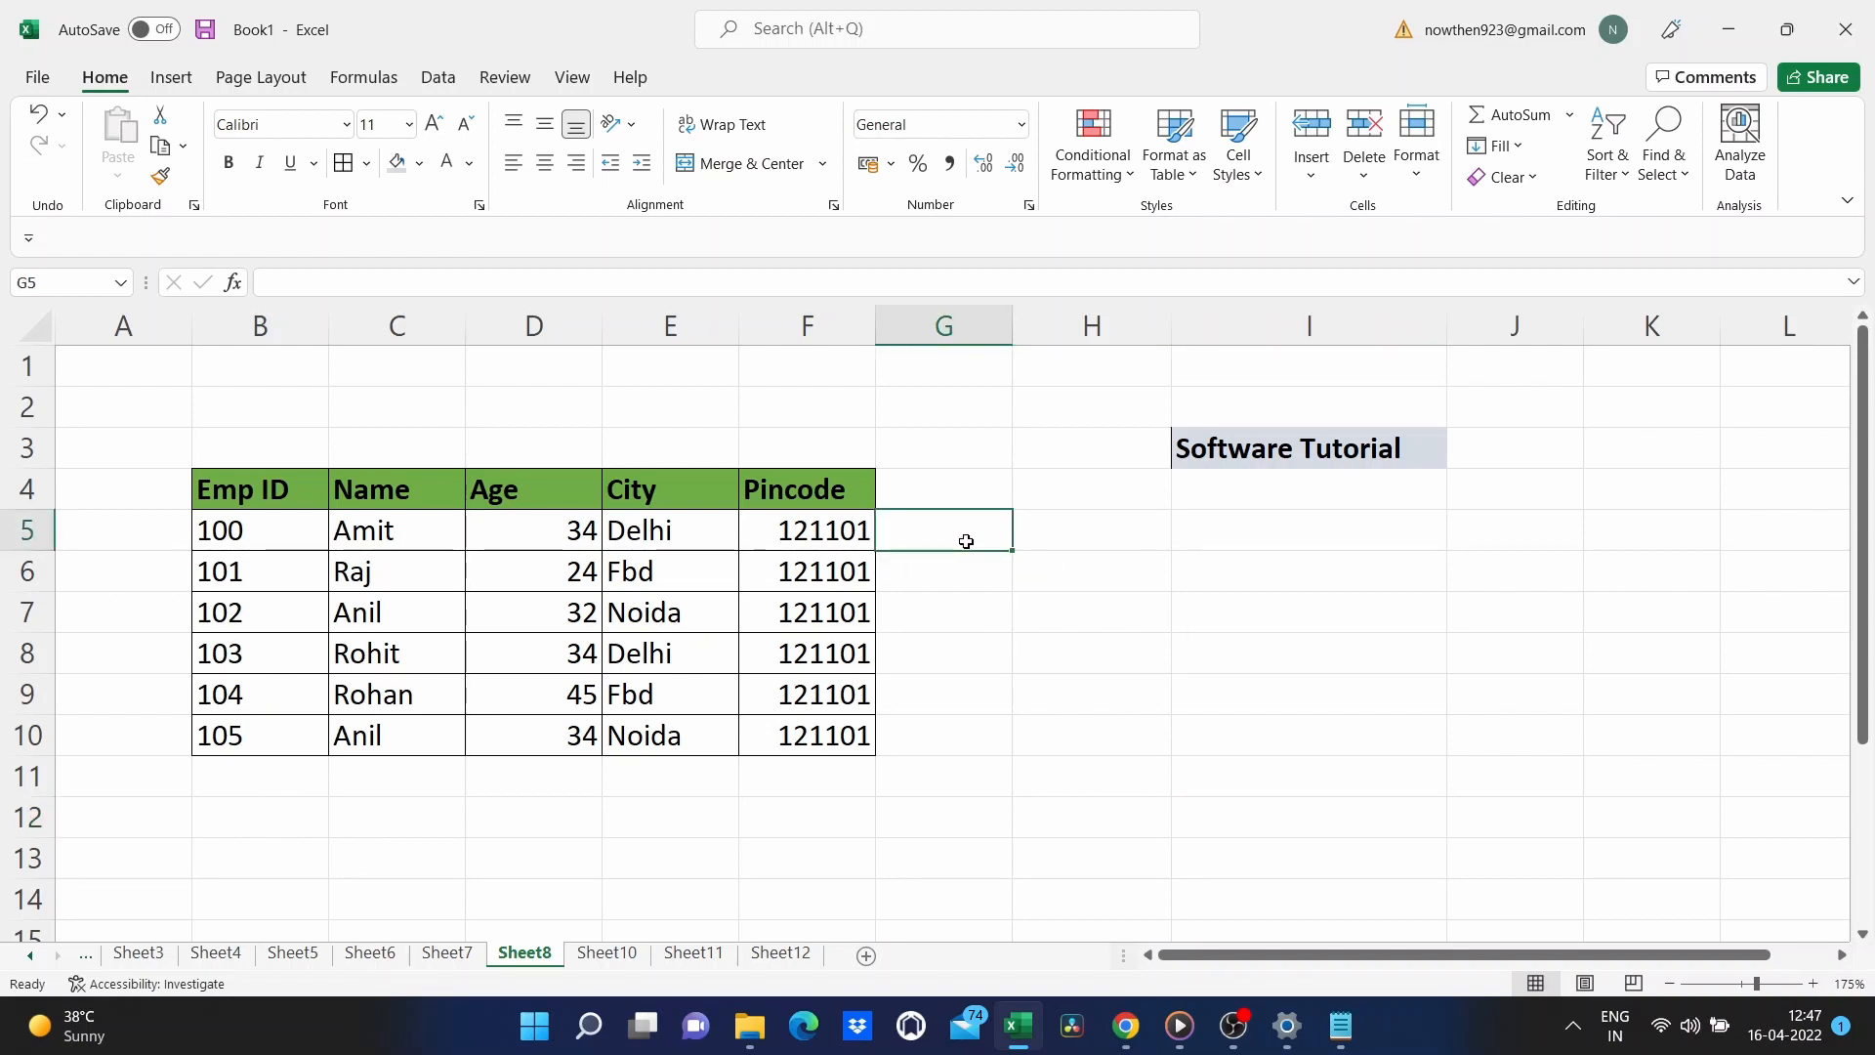
{"action": "type", "text": "1"}
{"action": "key", "text": "Return"}
{"action": "type", "text": "2"}
{"action": "key", "text": "ctrl+Return"}
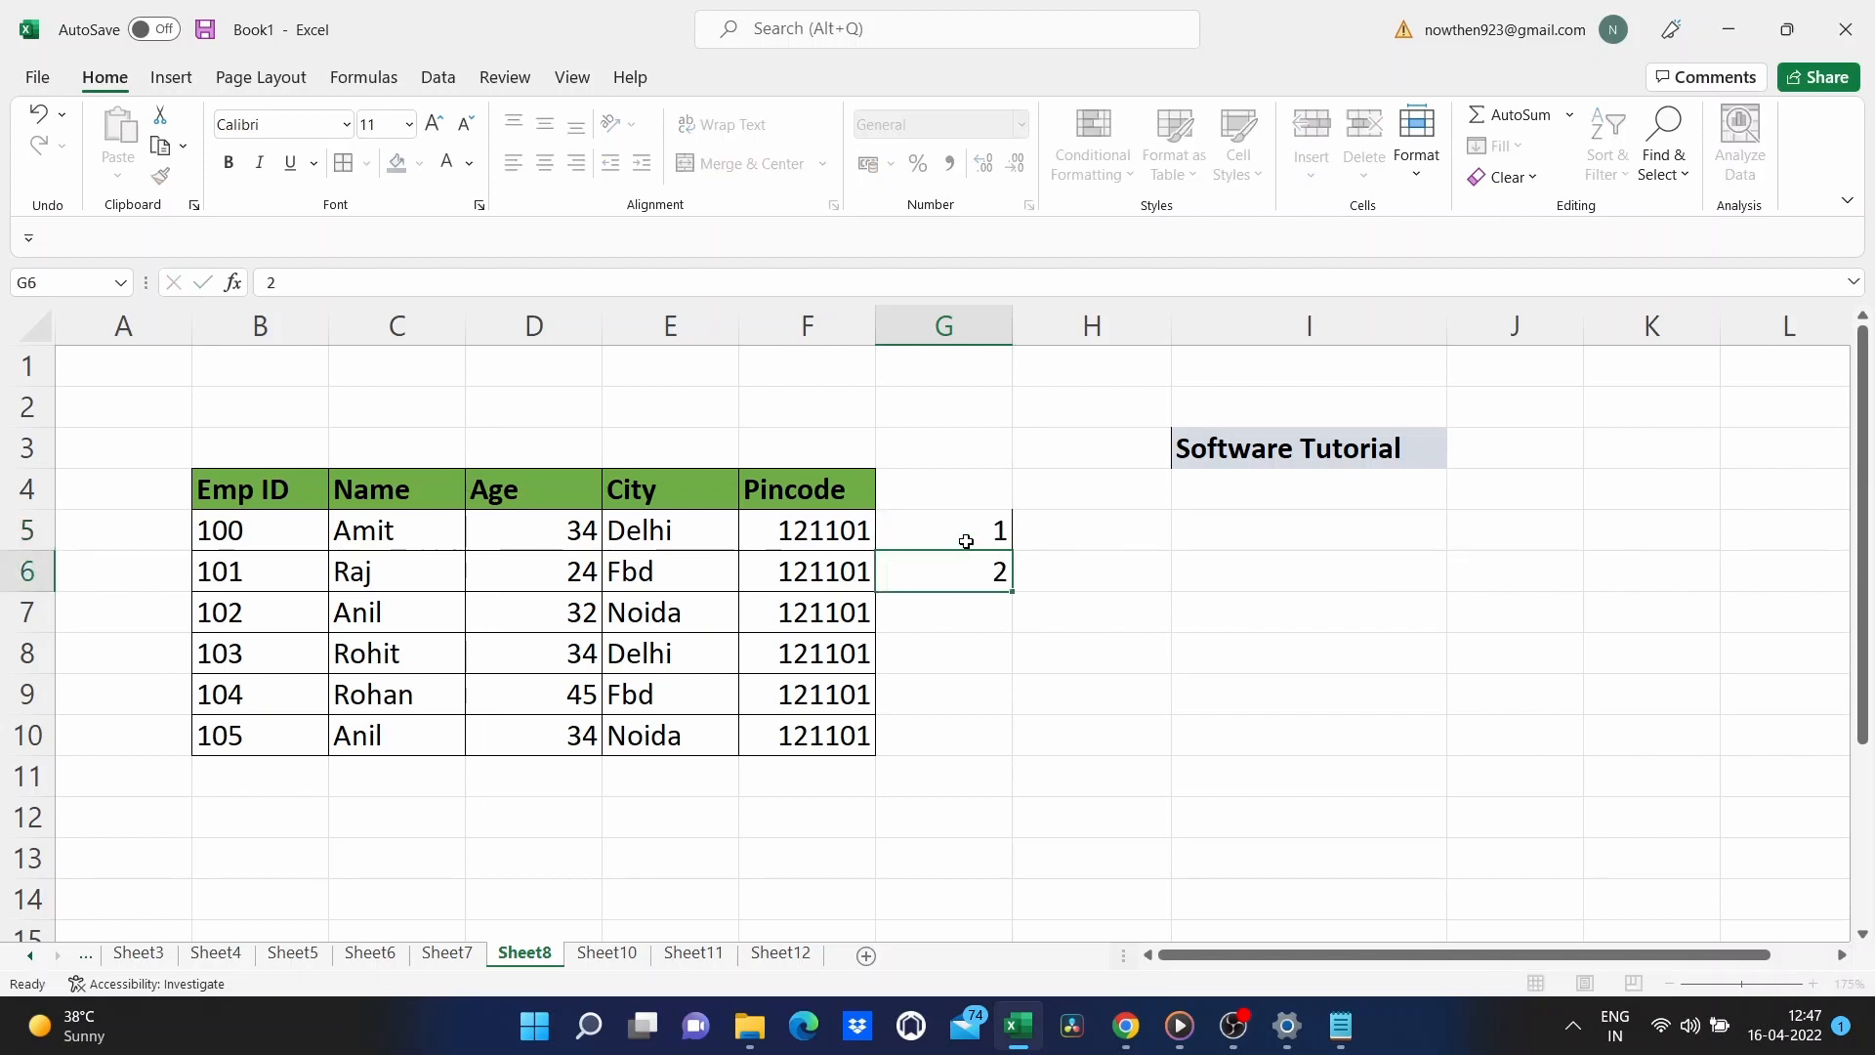
{"action": "key", "text": "Return"}
{"action": "left_click_drag", "start_coordinate": [965, 541], "coordinate": [1006, 757]}
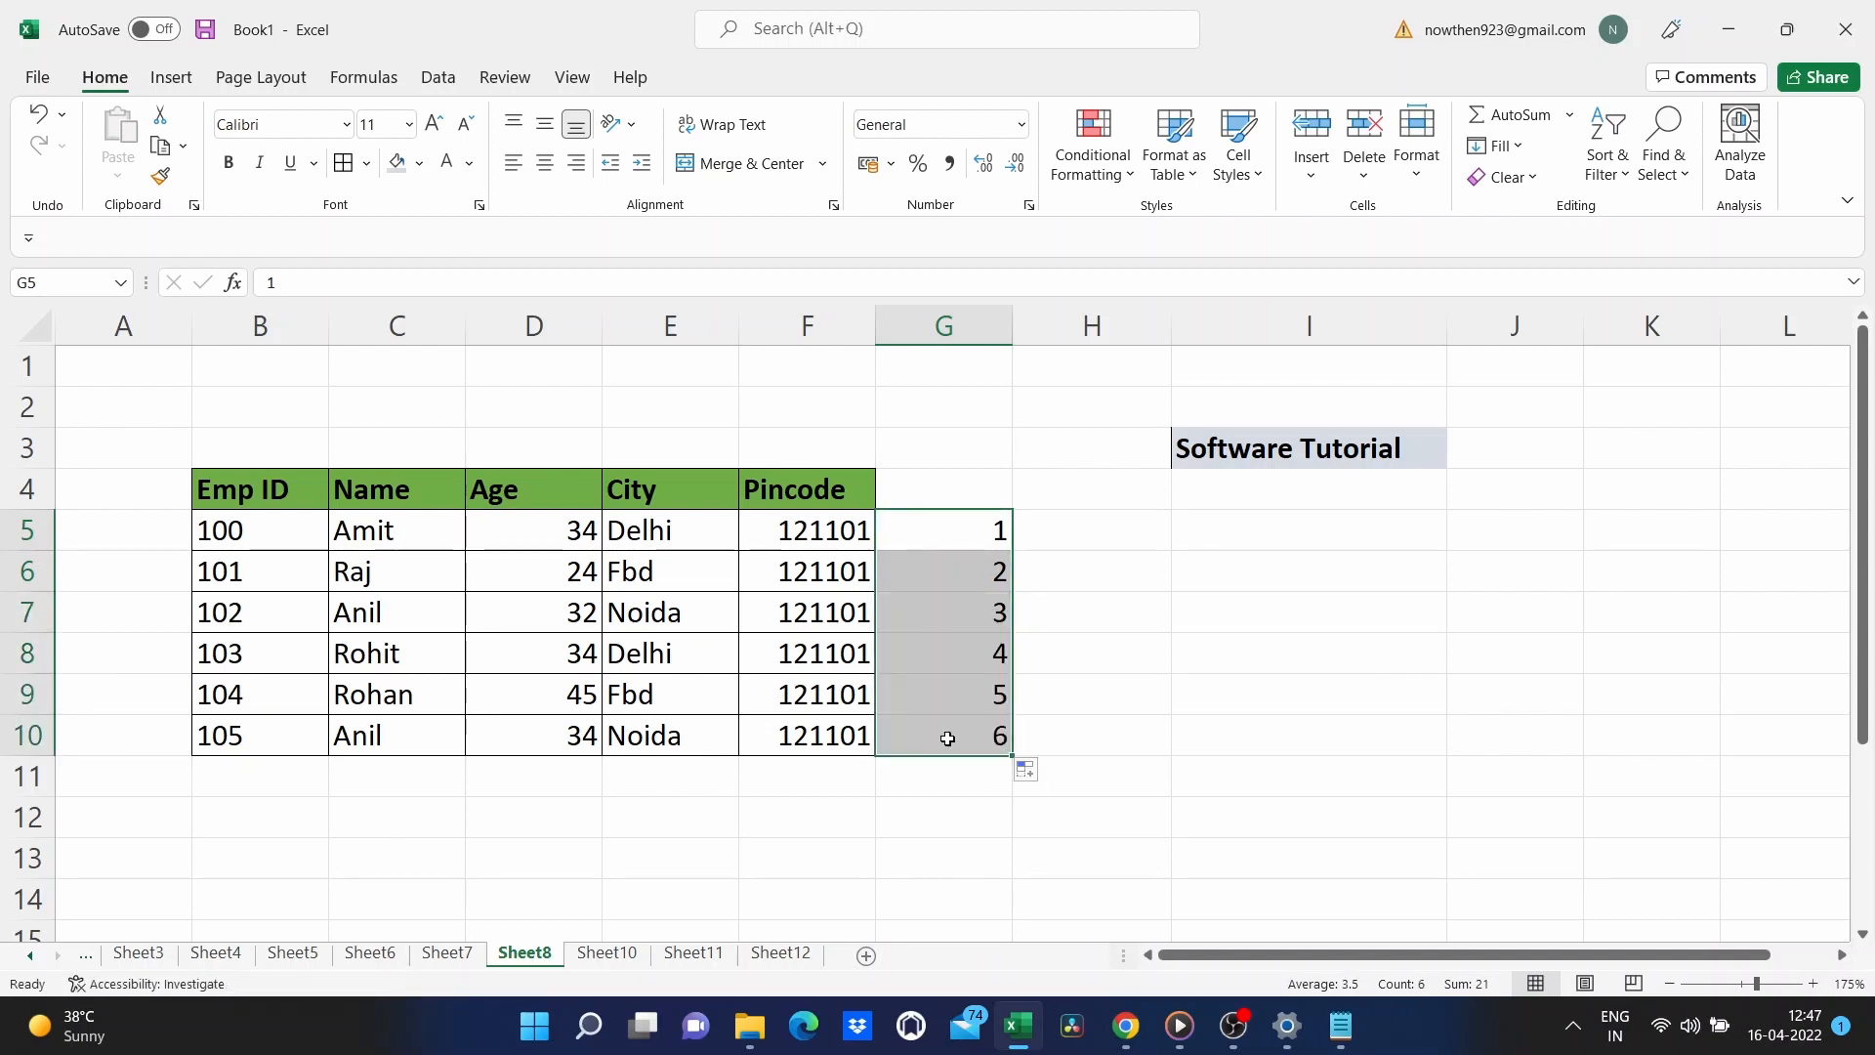
Copy the numbers in G5:G10 directly below from G11, and enter the heading "helper" in G4.
{"action": "key", "text": "ctrl+c"}
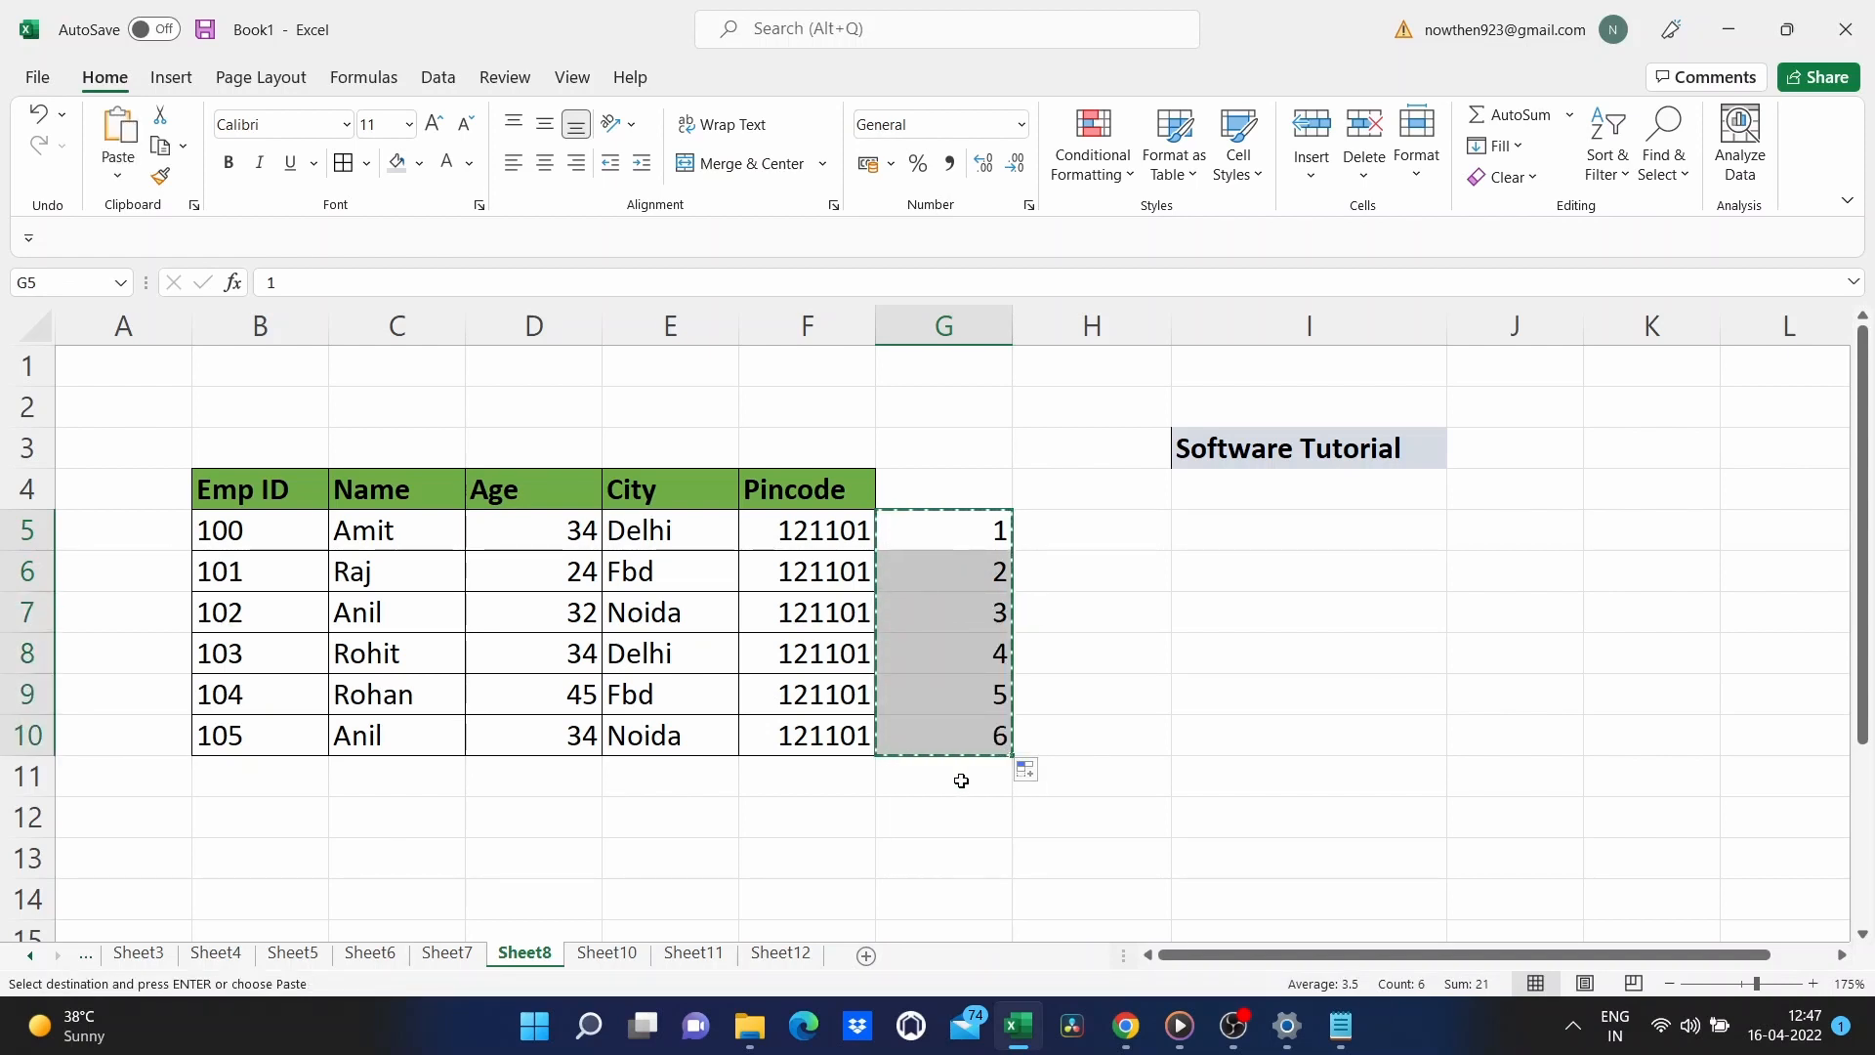
{"action": "left_click", "coordinate": [961, 780]}
{"action": "key", "text": "ctrl+v"}
{"action": "left_click", "coordinate": [941, 488]}
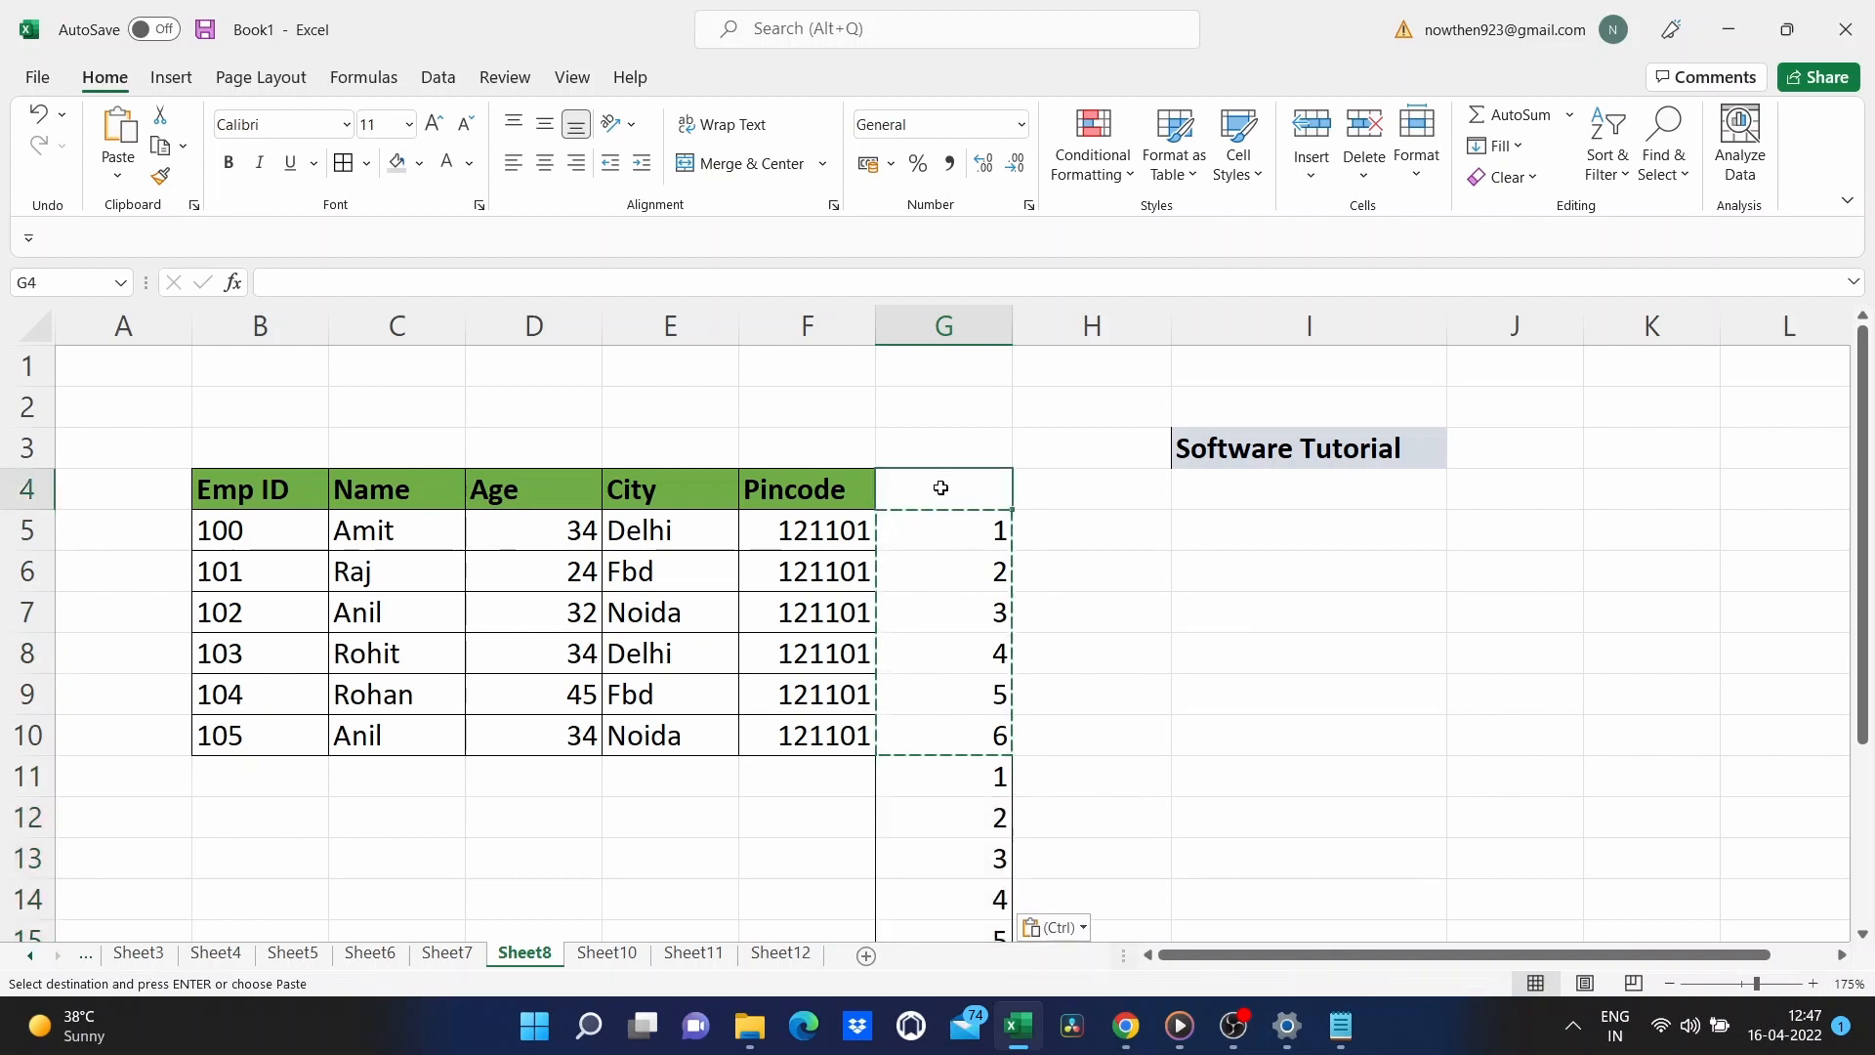
{"action": "type", "text": "helper"}
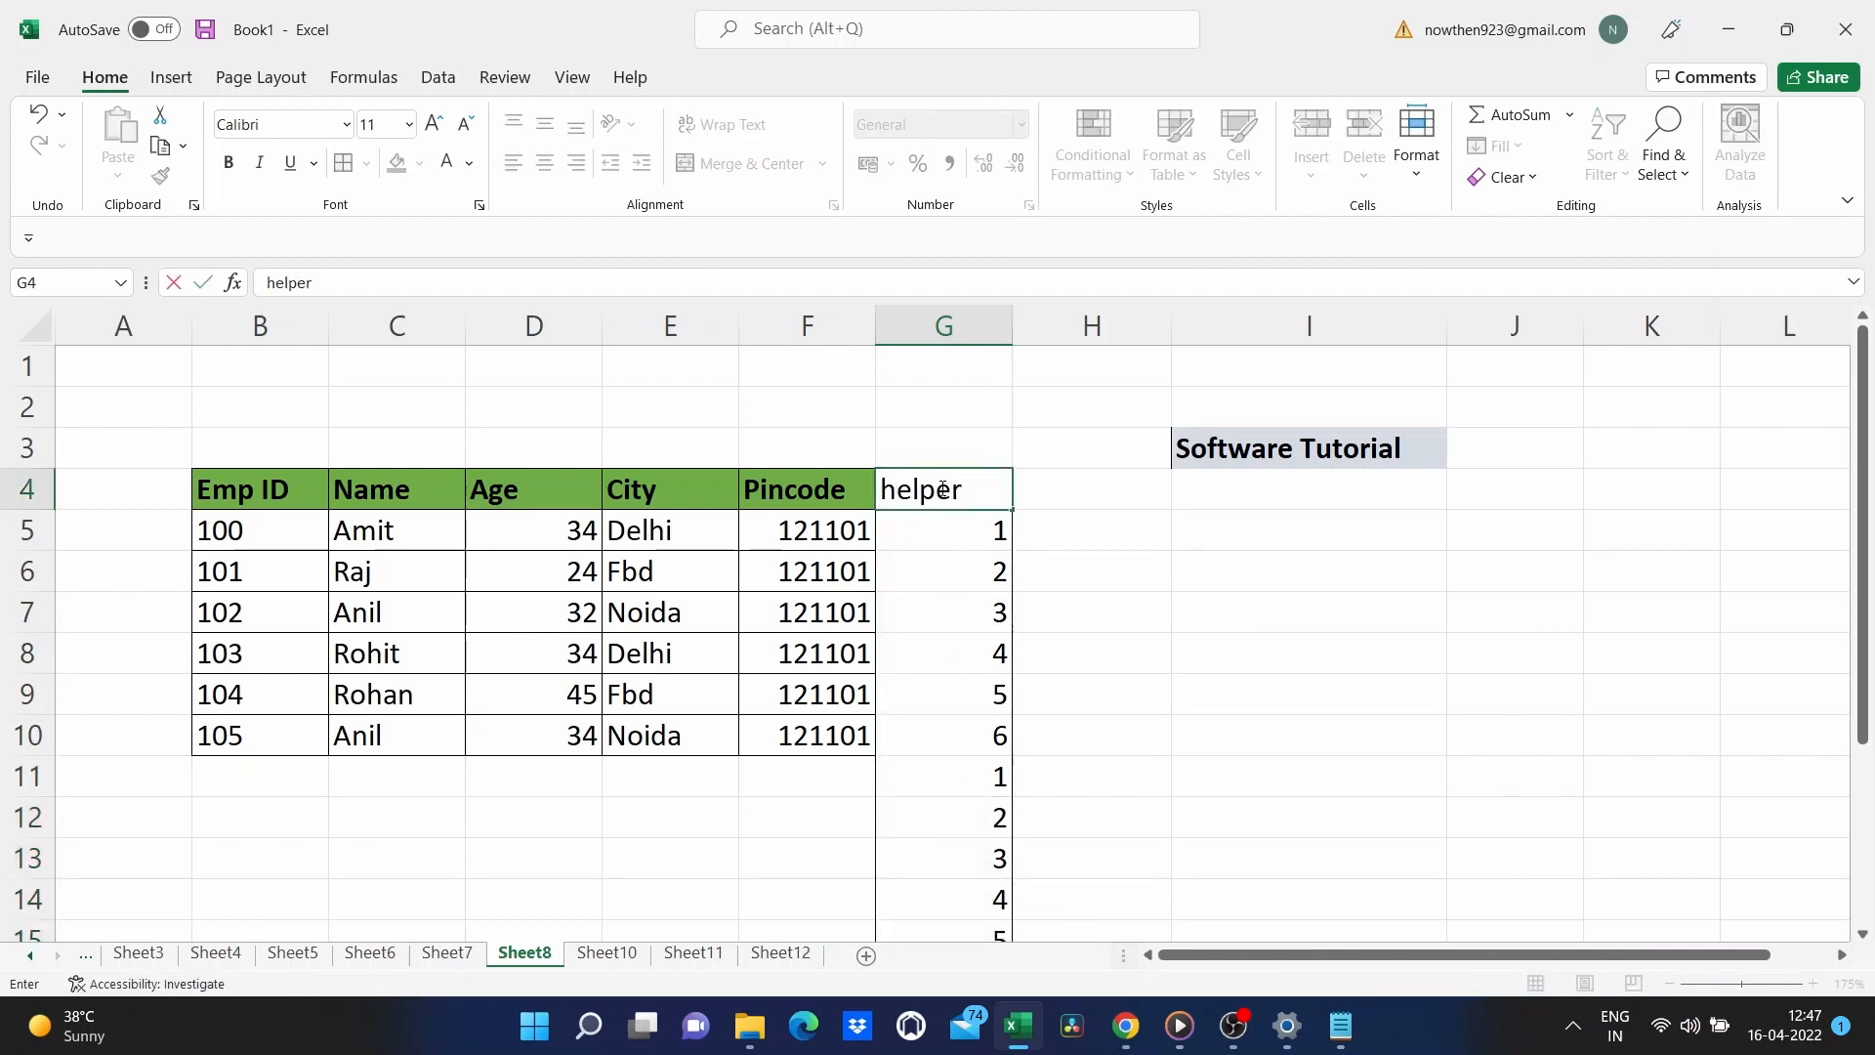
{"action": "key", "text": "Return"}
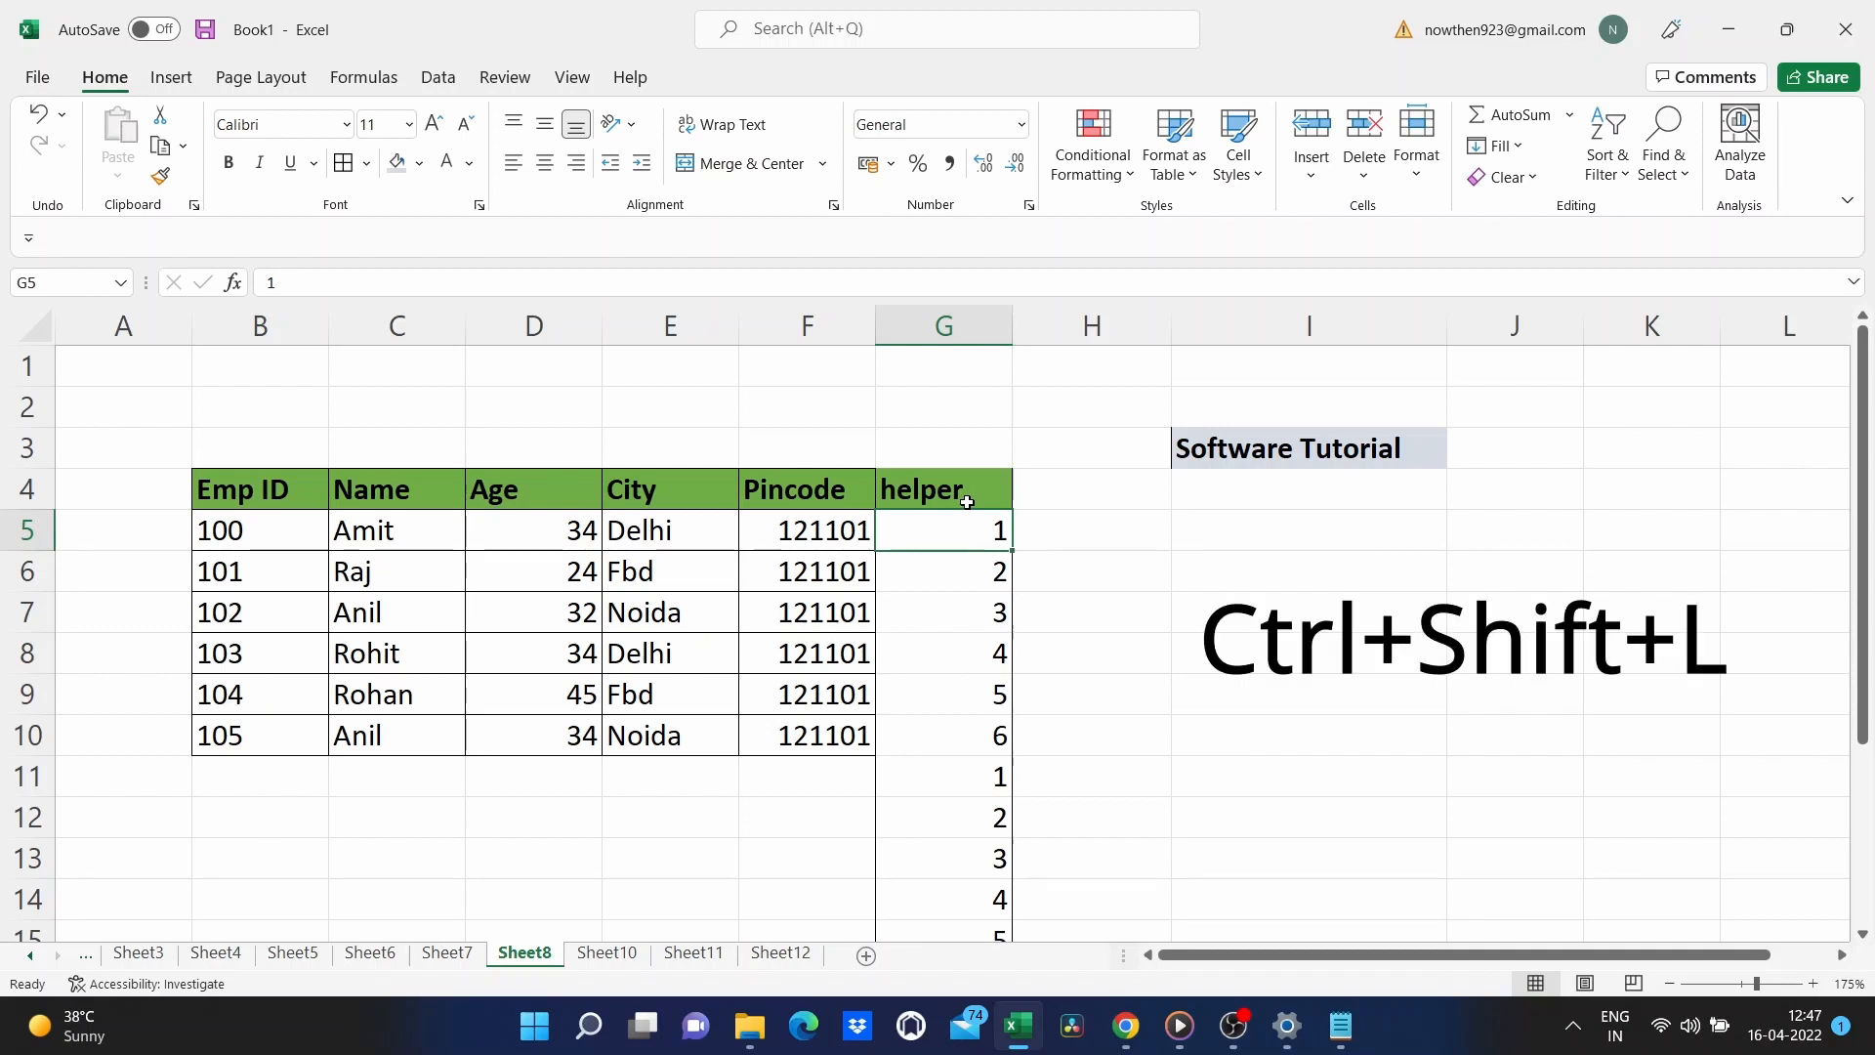
Turn on filters for the employee table and sort the helper column from smallest to largest.
{"action": "key", "text": "ctrl+shift+l"}
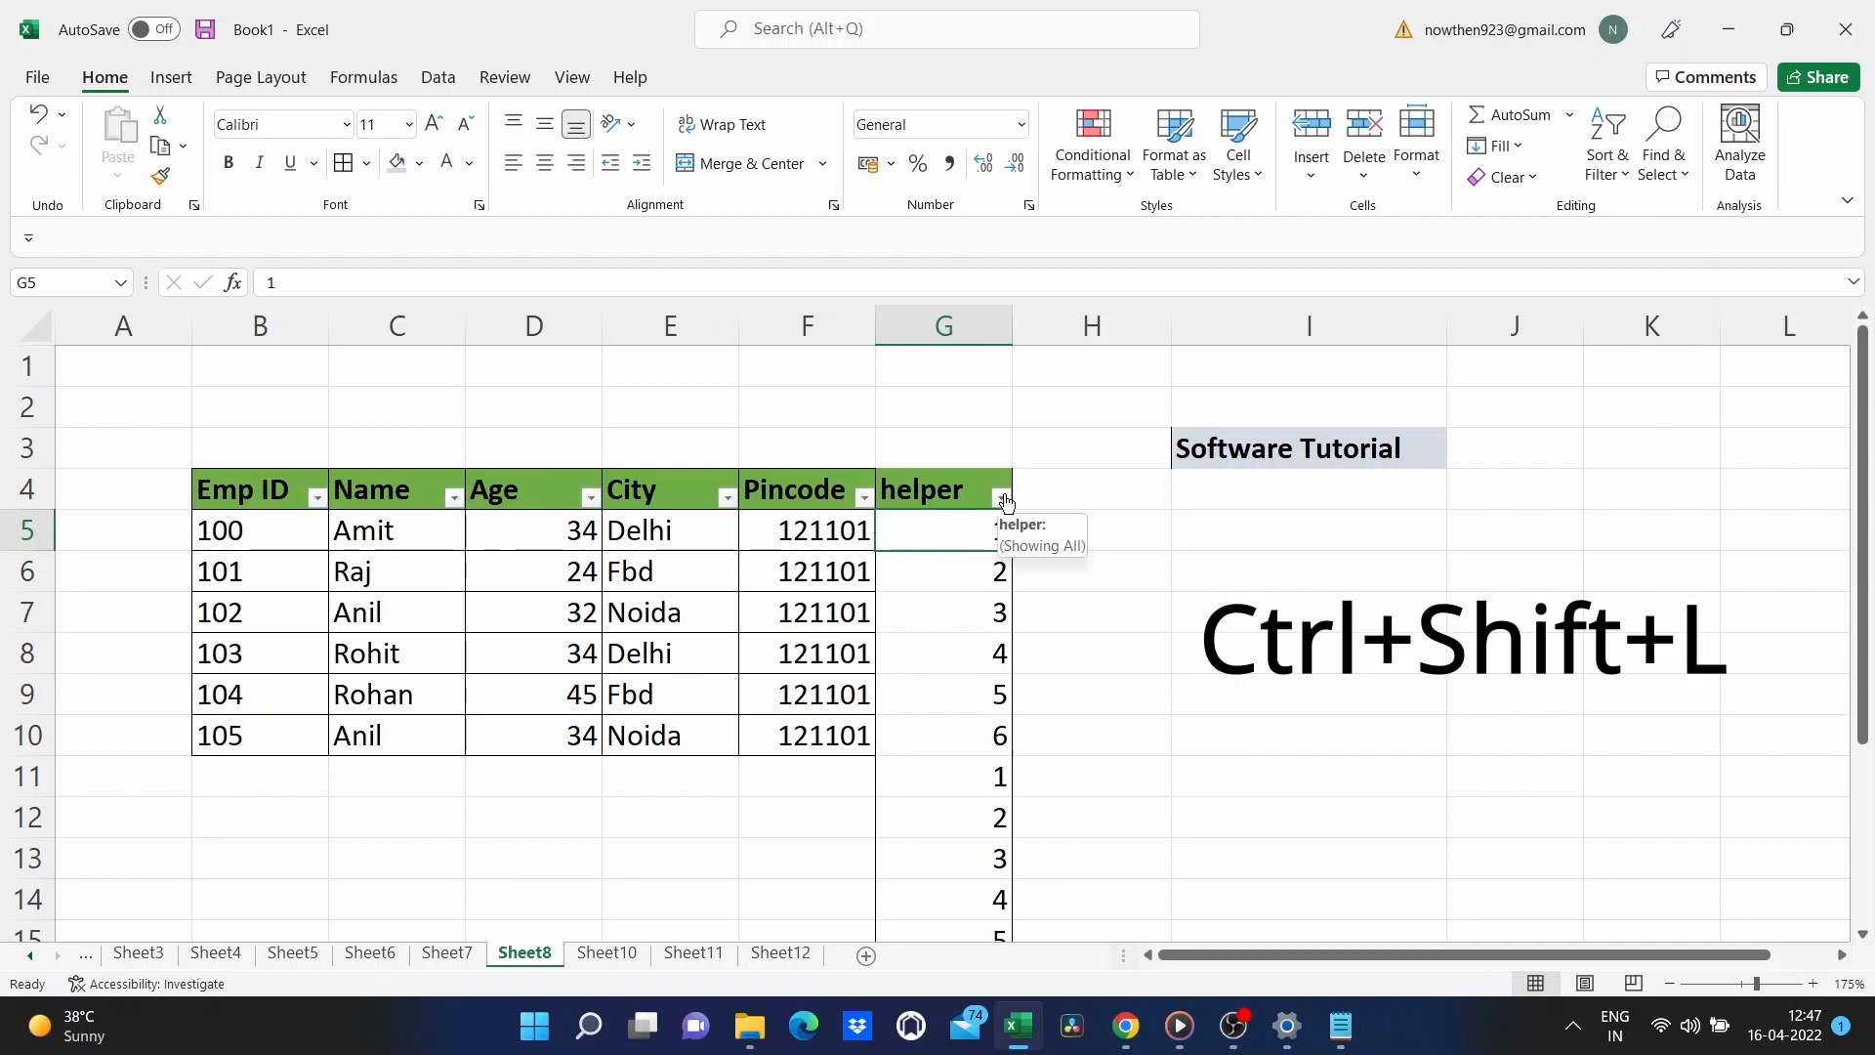
{"action": "left_click", "coordinate": [1003, 499]}
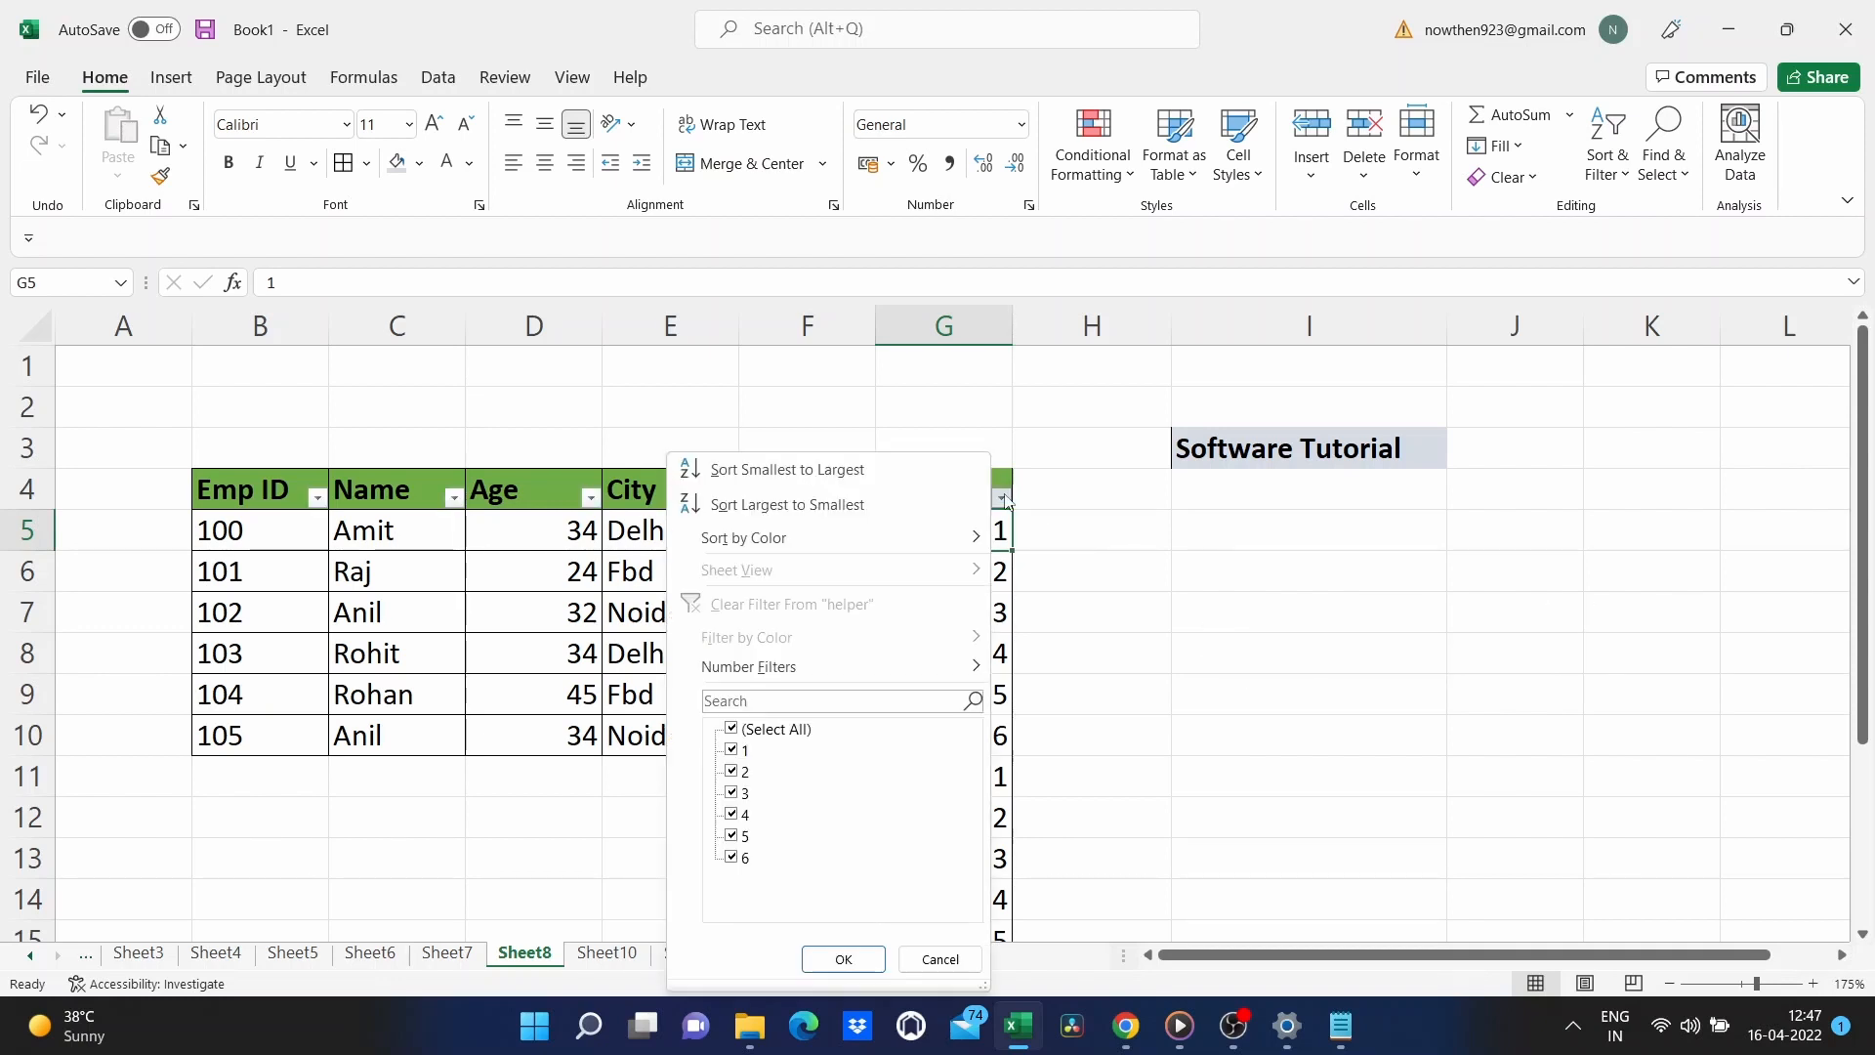
{"action": "left_click", "coordinate": [834, 466]}
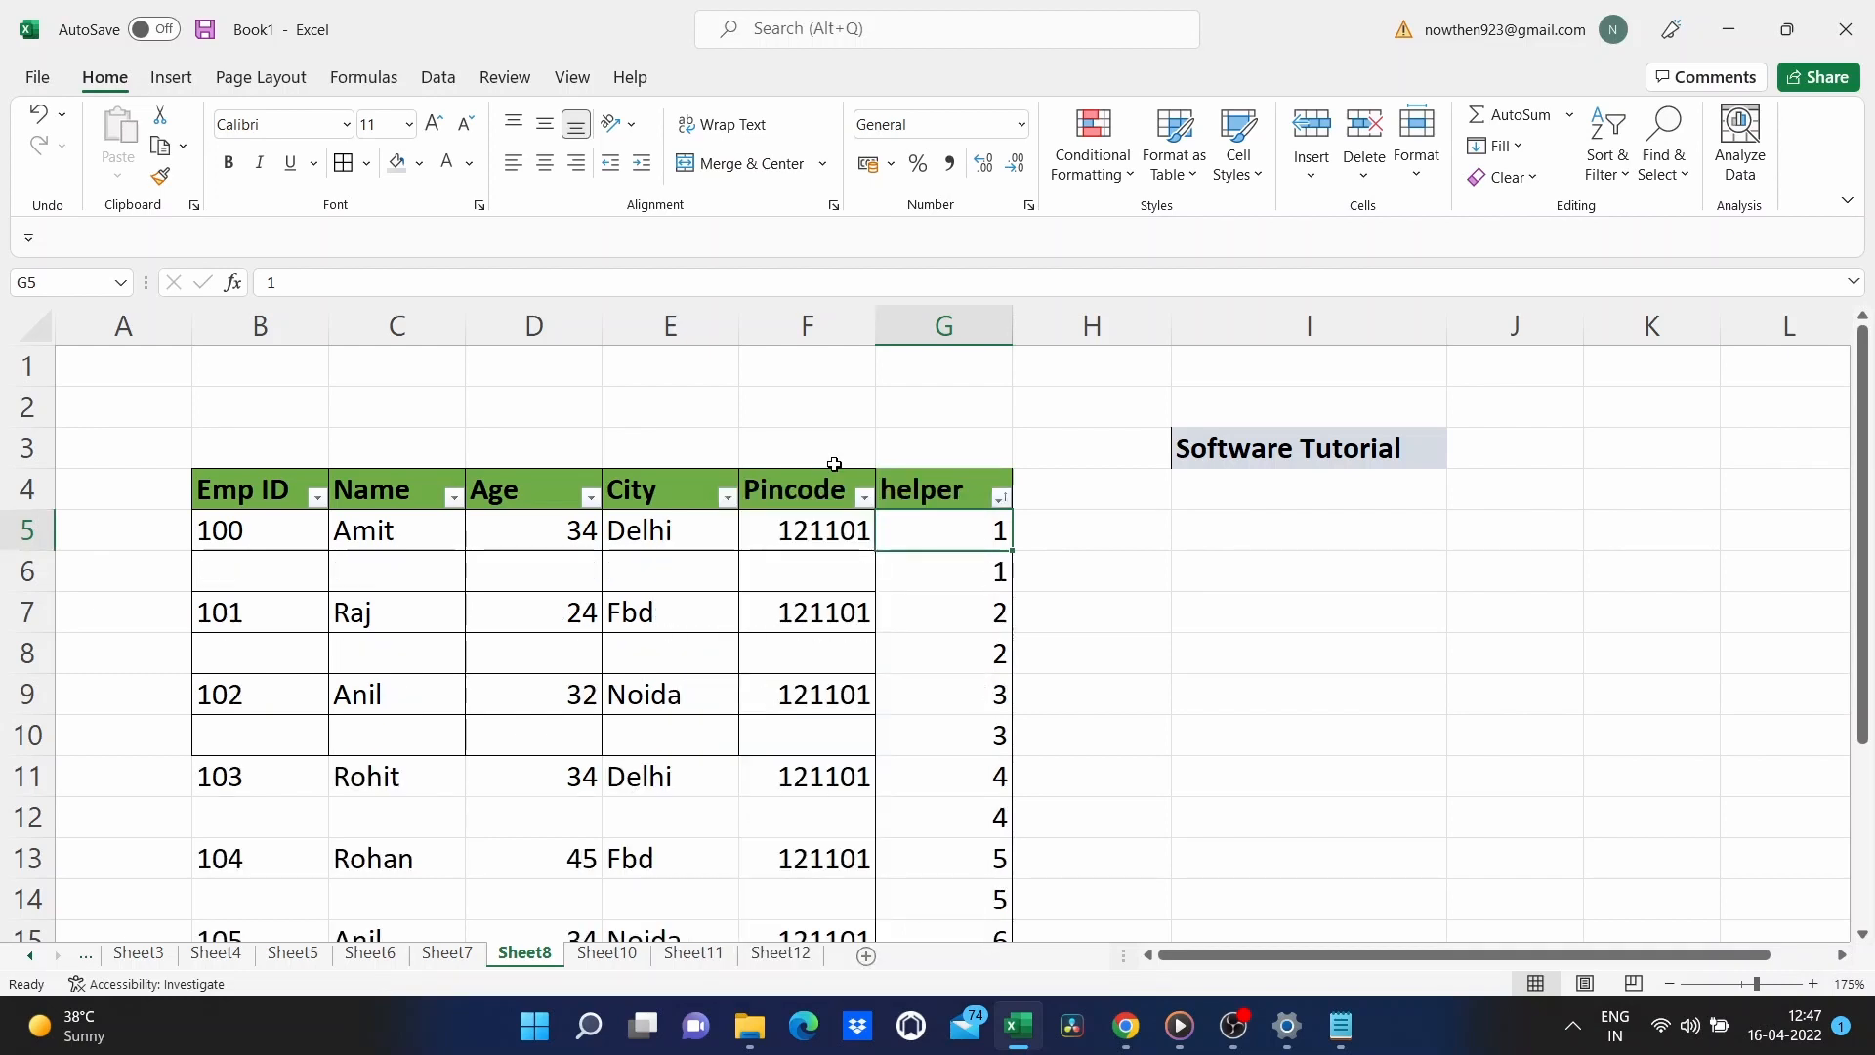
Delete the helper column G from Sheet8 and select the employee table with its interleaved blank rows.
{"action": "left_click", "coordinate": [954, 332]}
{"action": "right_click", "coordinate": [954, 332]}
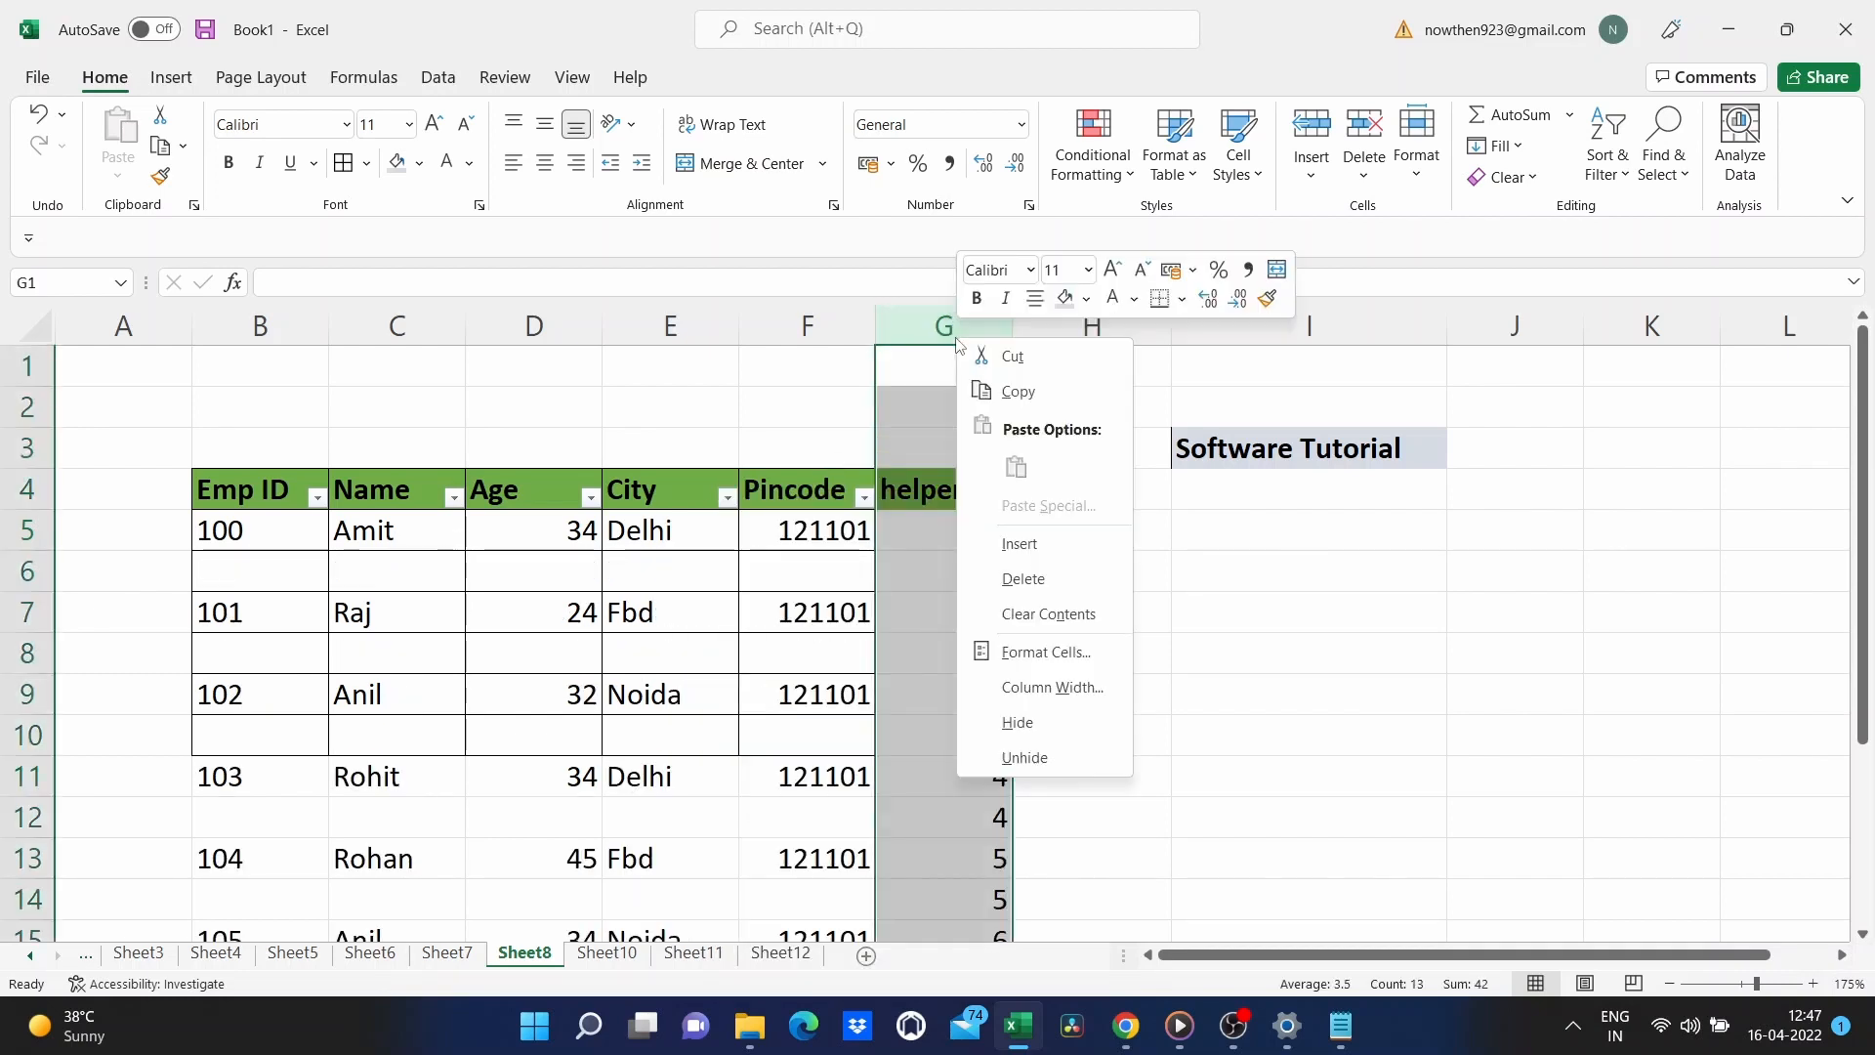
{"action": "left_click", "coordinate": [1051, 582]}
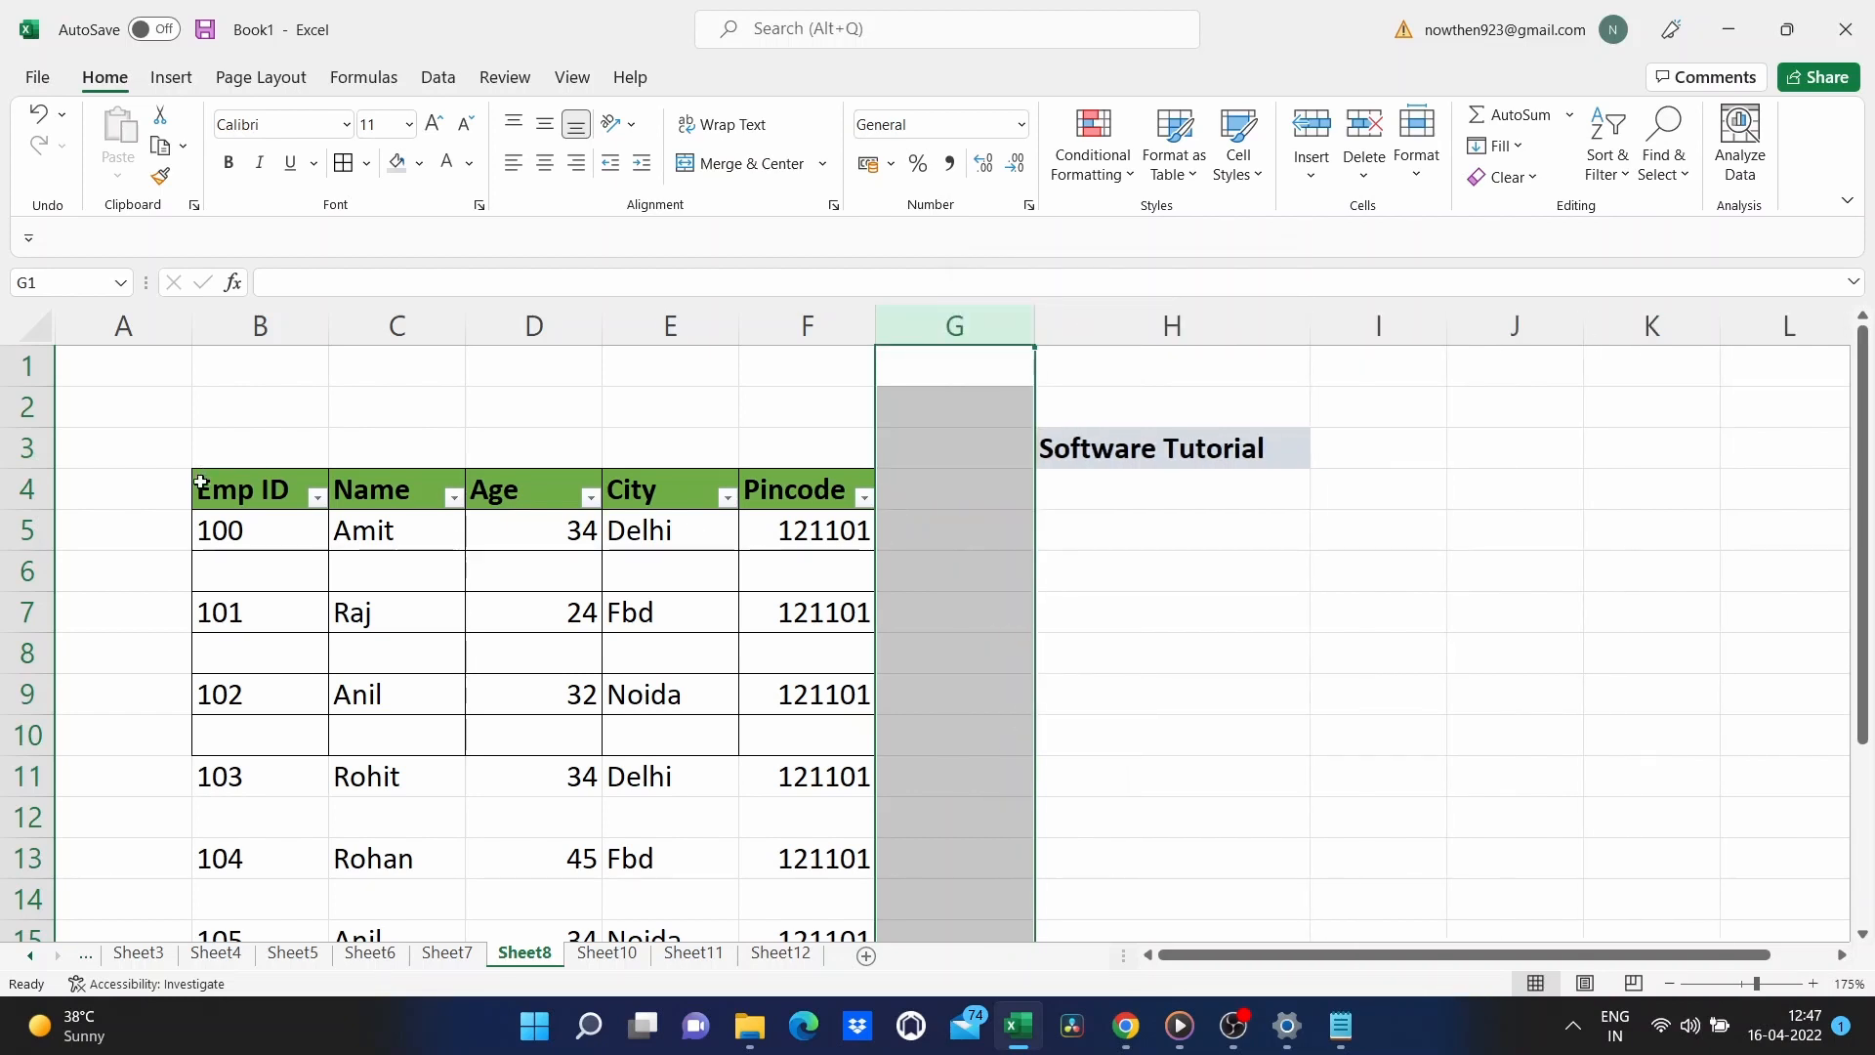
{"action": "left_click", "coordinate": [232, 492]}
{"action": "left_click_drag", "start_coordinate": [232, 492], "coordinate": [878, 795]}
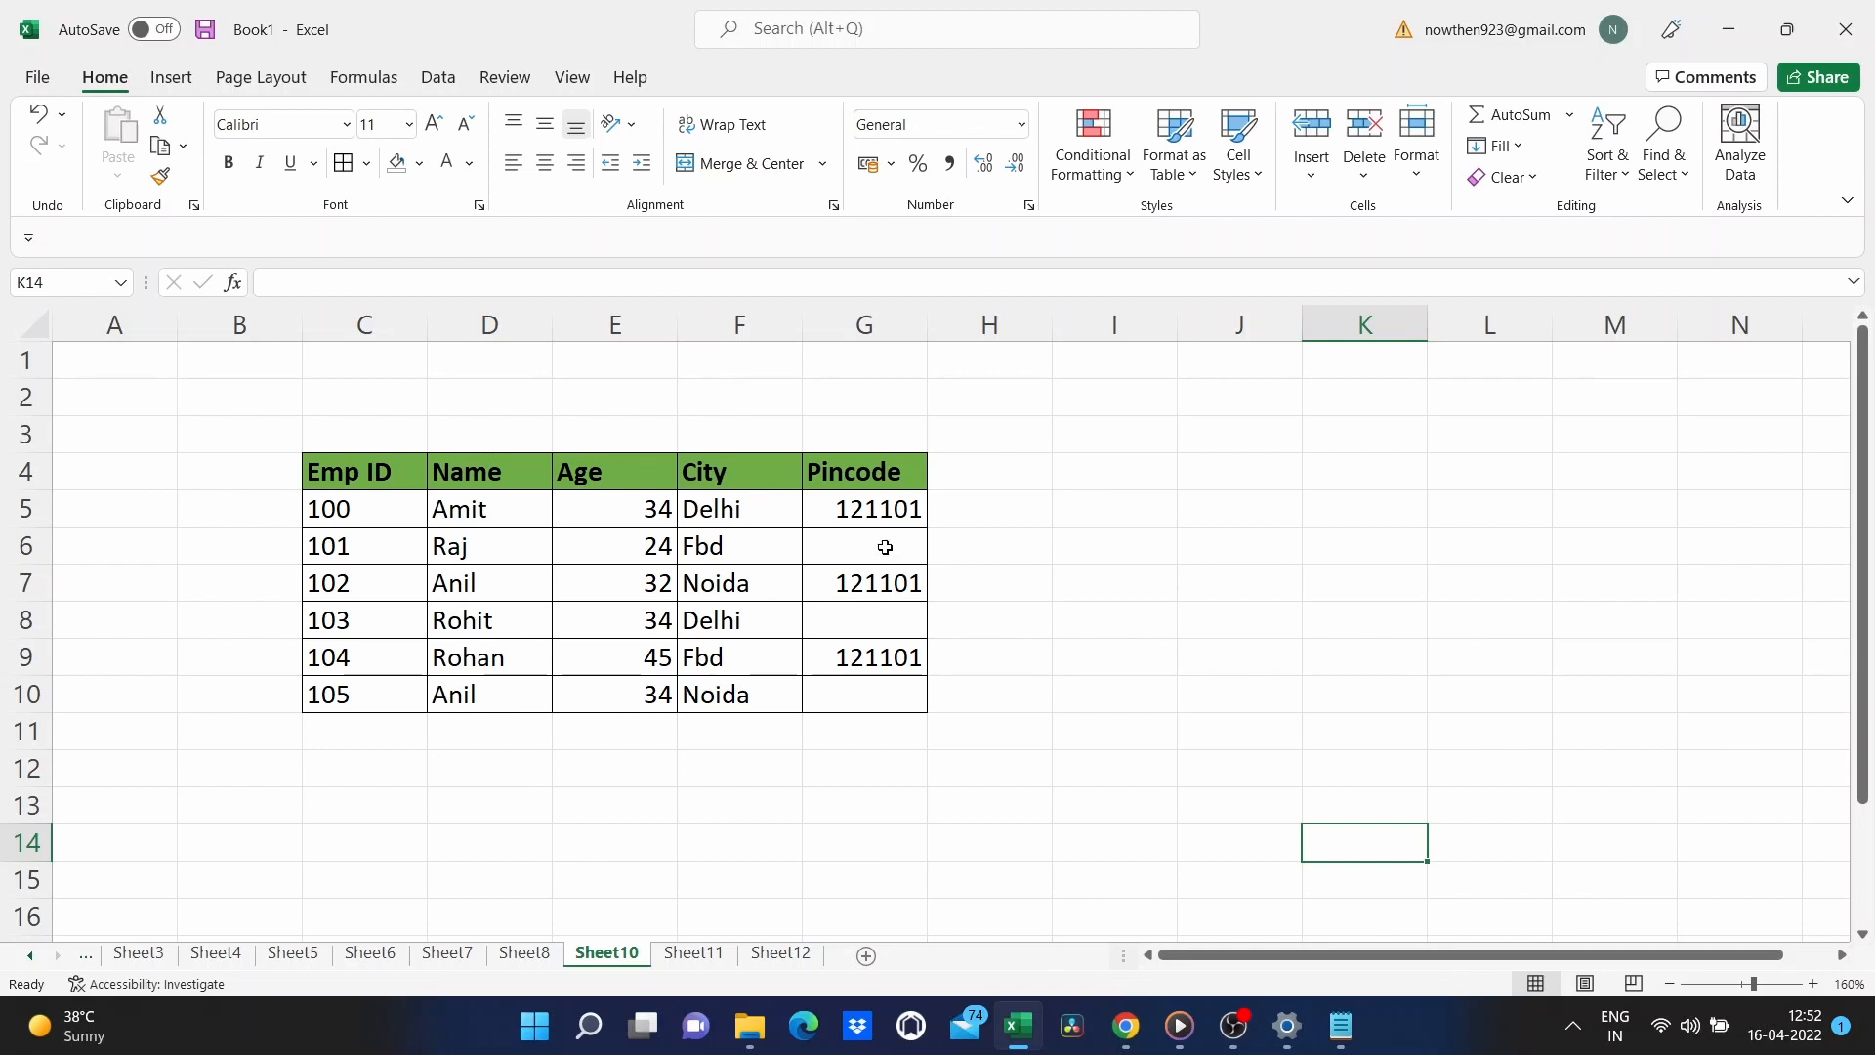
Select only the blank Pincode cells within G5:G10 on Sheet10 using Go To Special, and fill them red.
{"action": "left_click", "coordinate": [899, 705]}
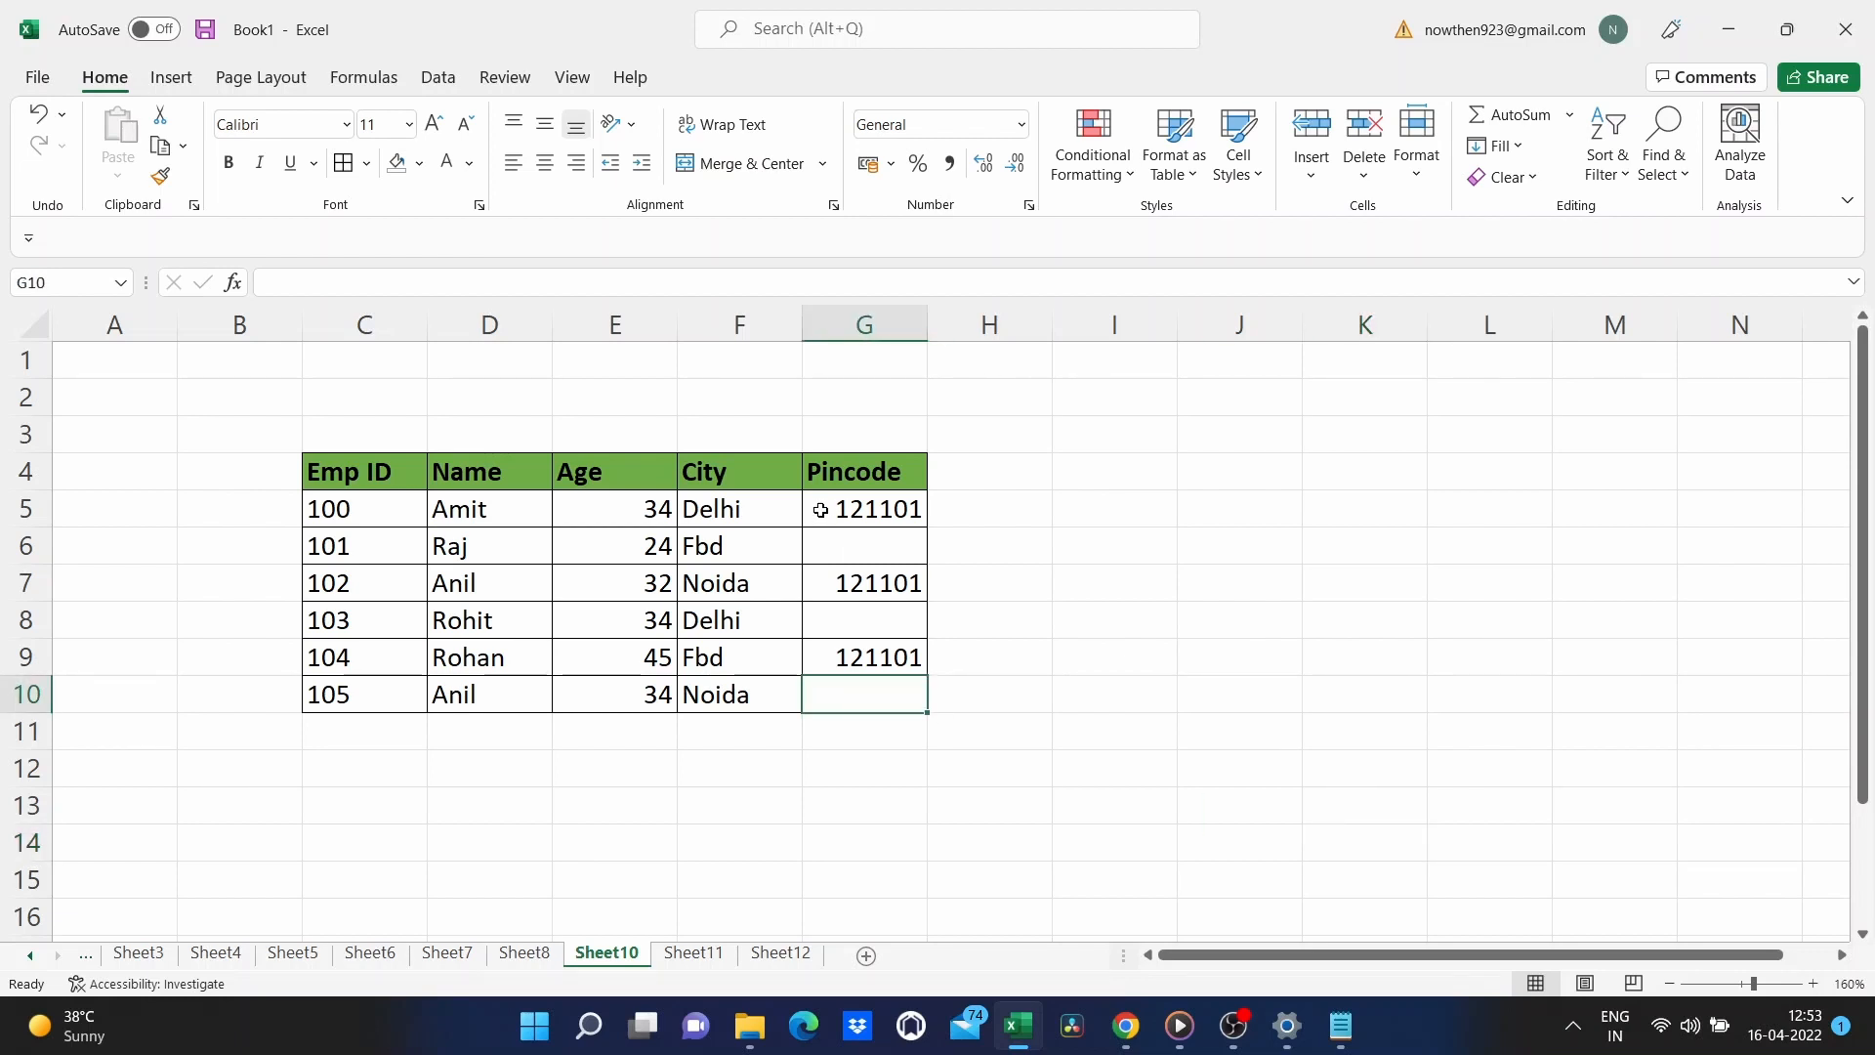
{"action": "left_click_drag", "start_coordinate": [820, 510], "coordinate": [867, 695]}
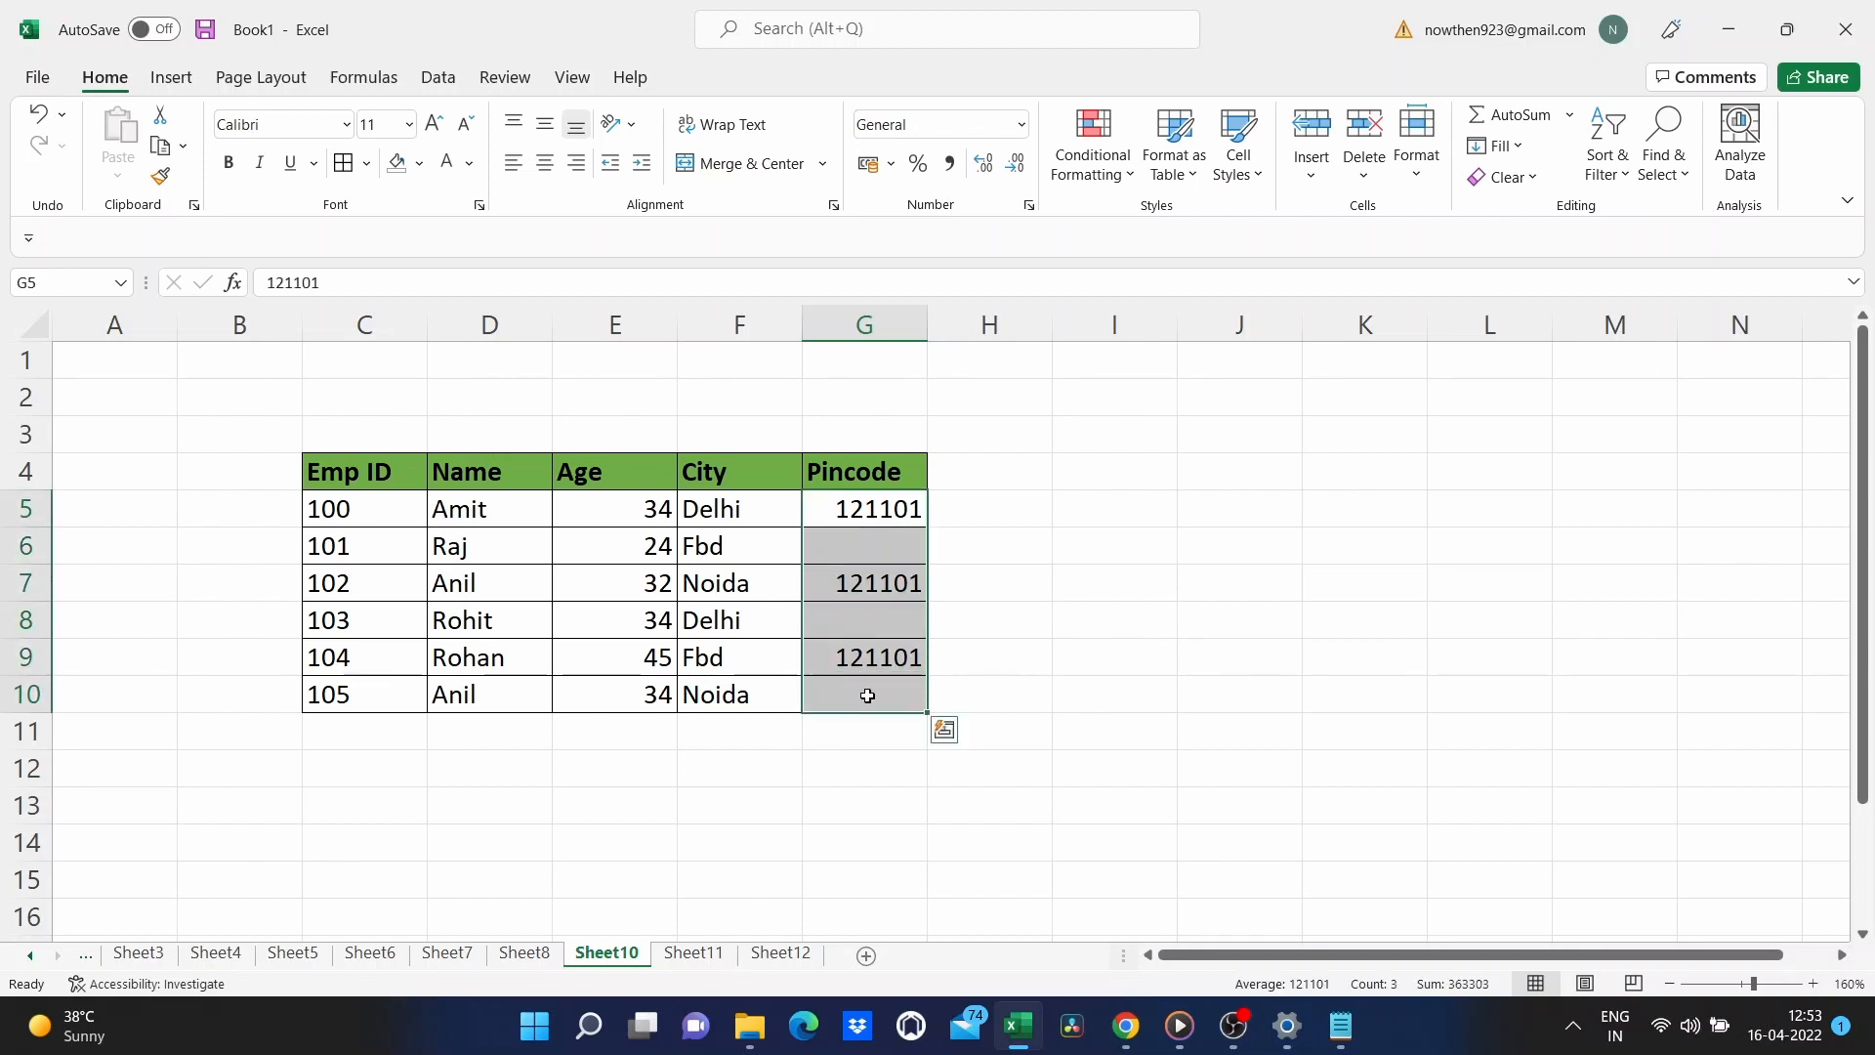
{"action": "key", "text": "ctrl+g"}
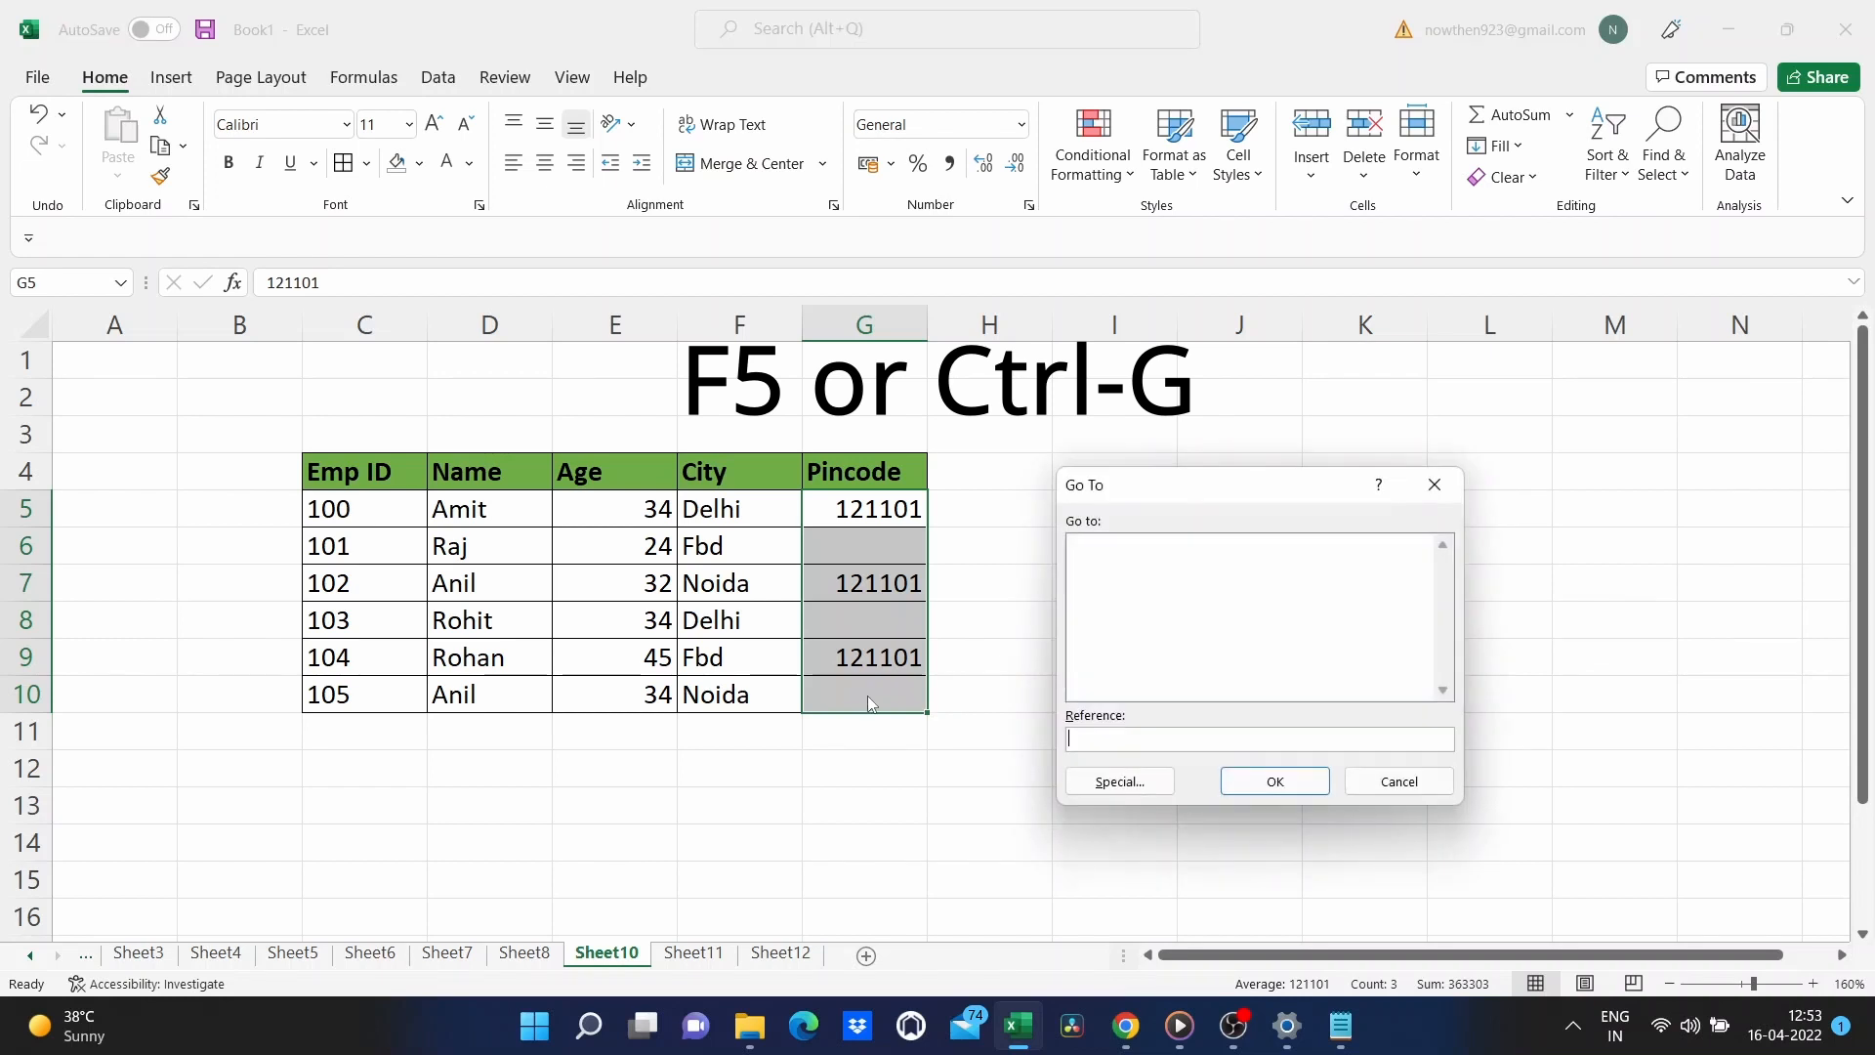
{"action": "left_click", "coordinate": [1082, 783]}
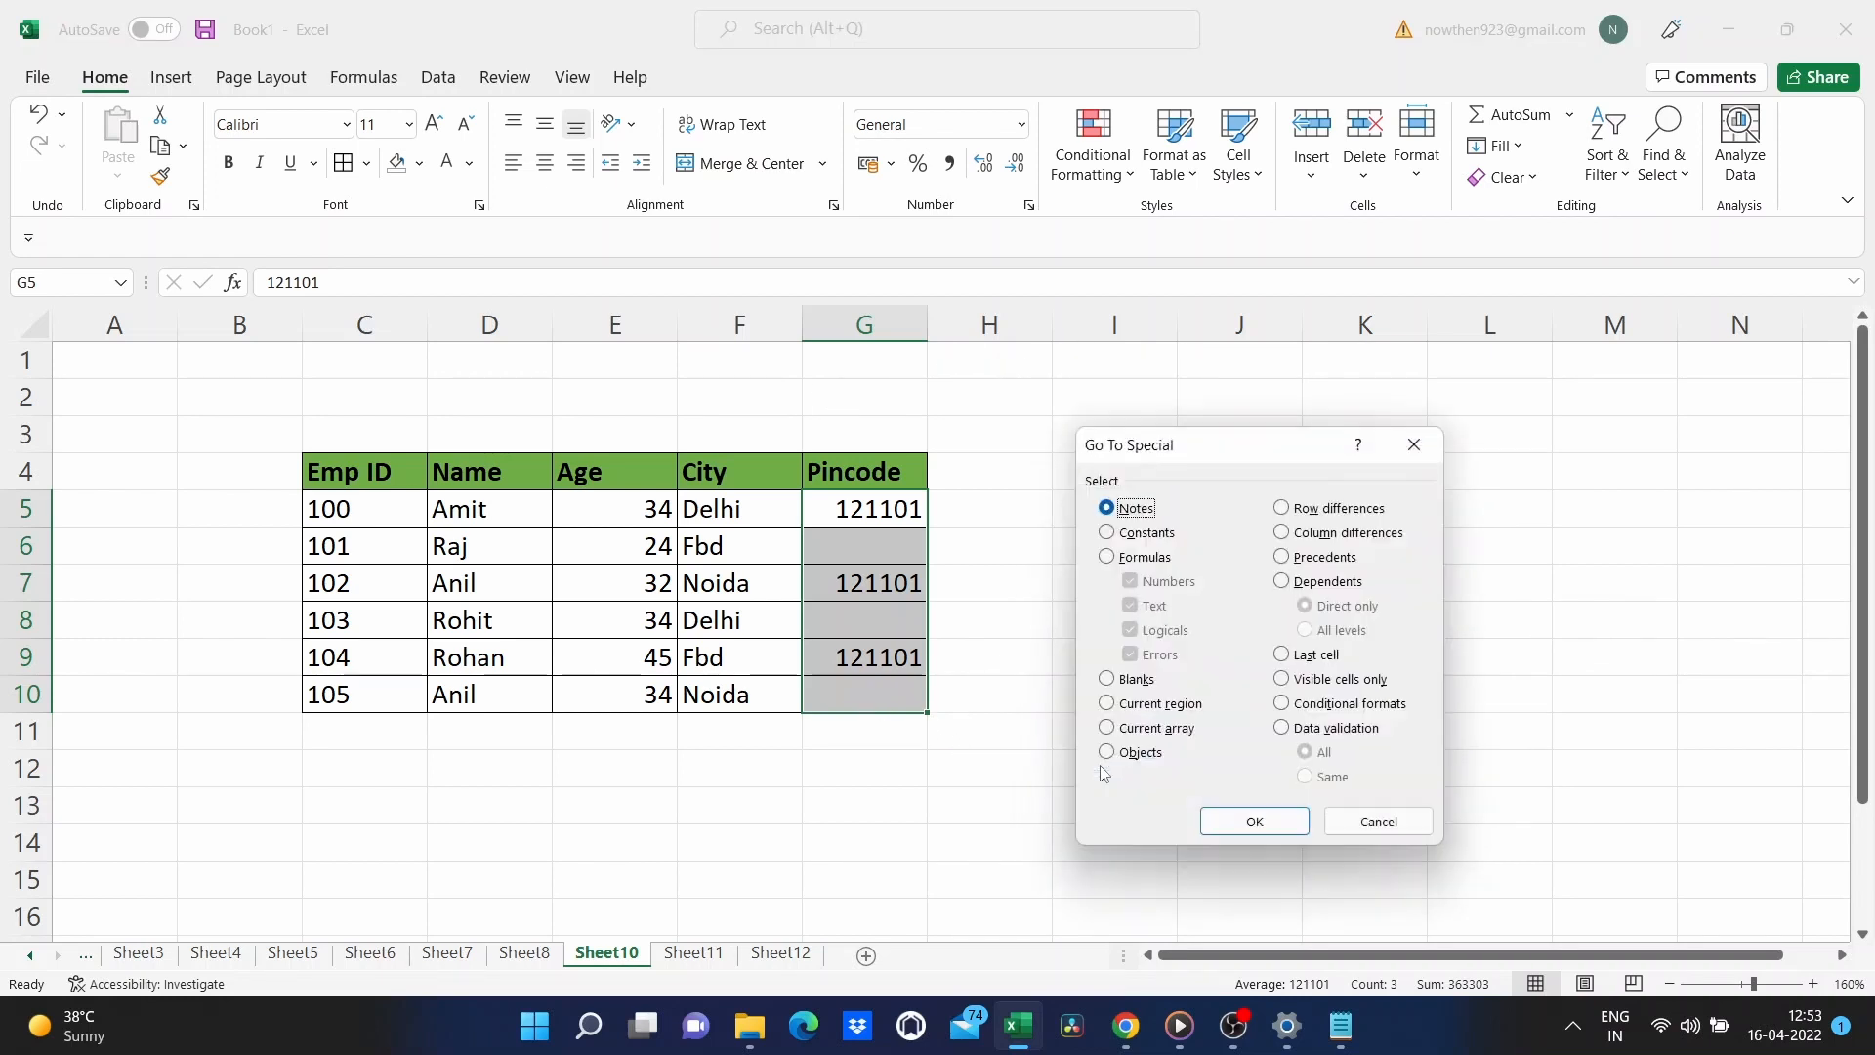
{"action": "left_click", "coordinate": [1110, 683]}
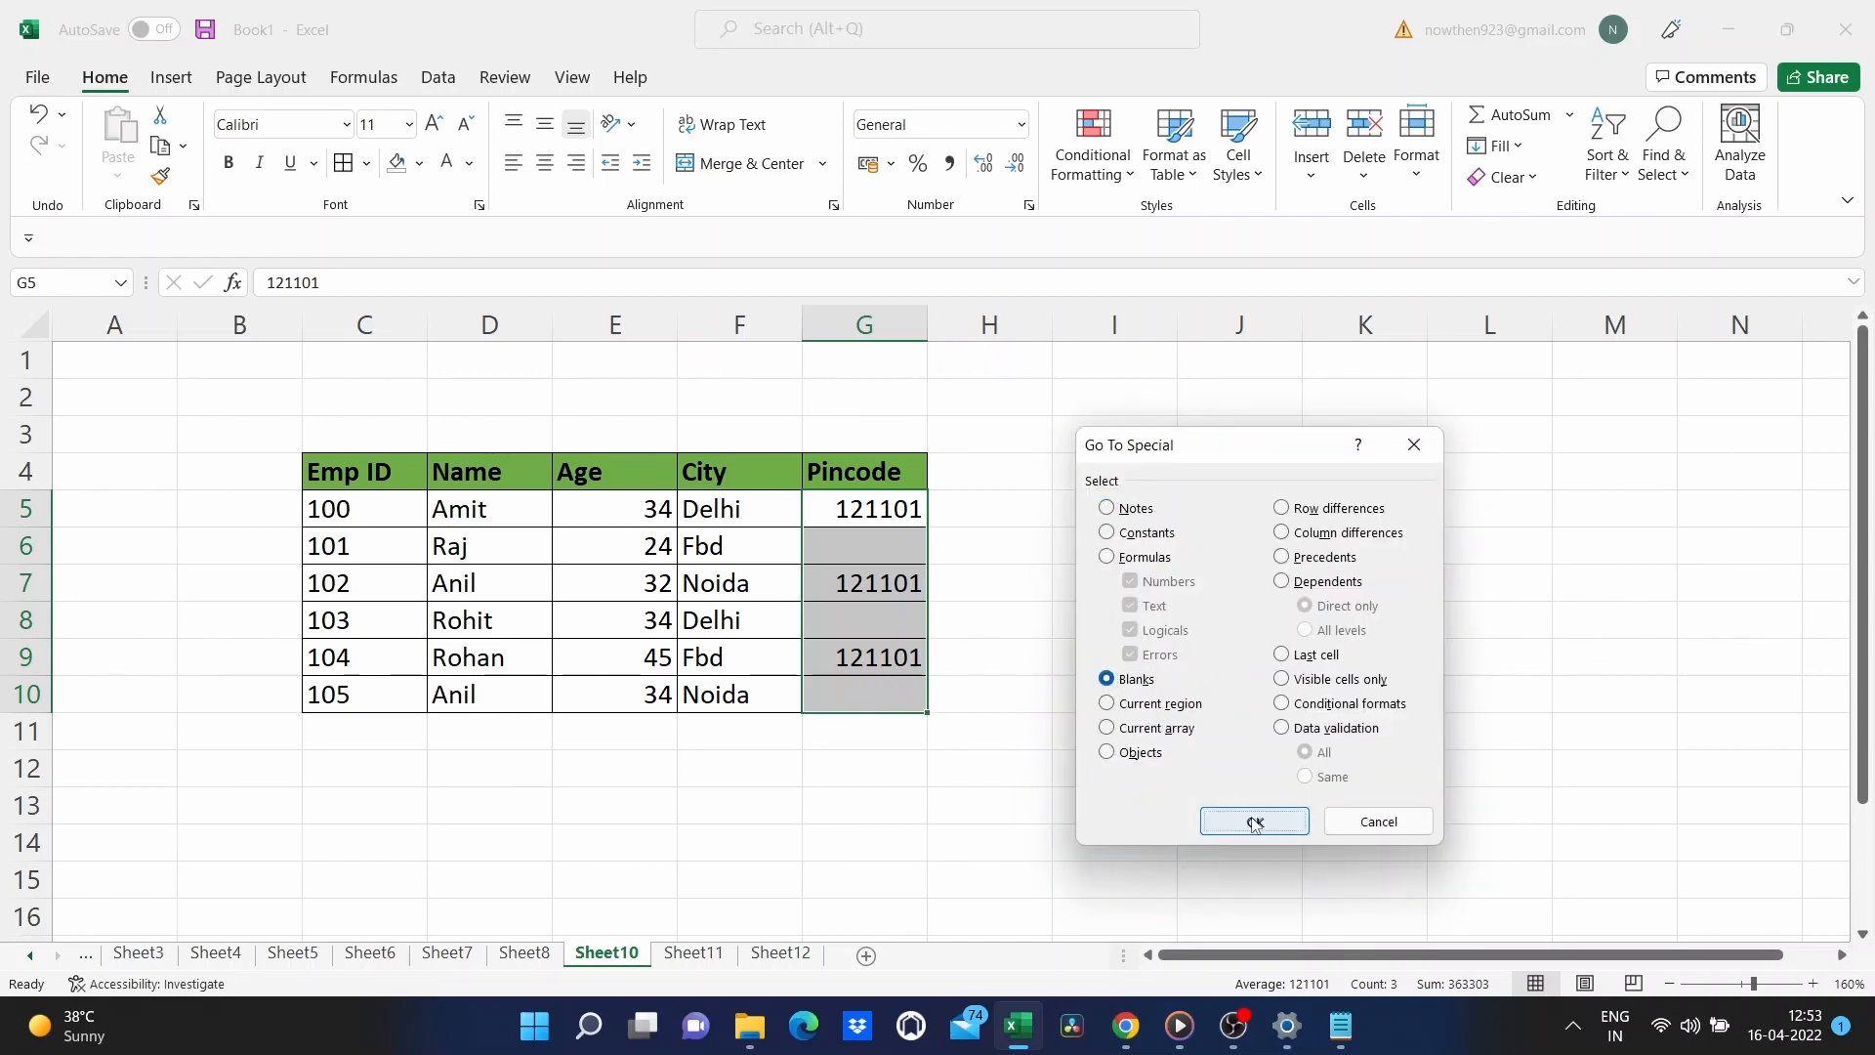
{"action": "left_click", "coordinate": [1254, 820]}
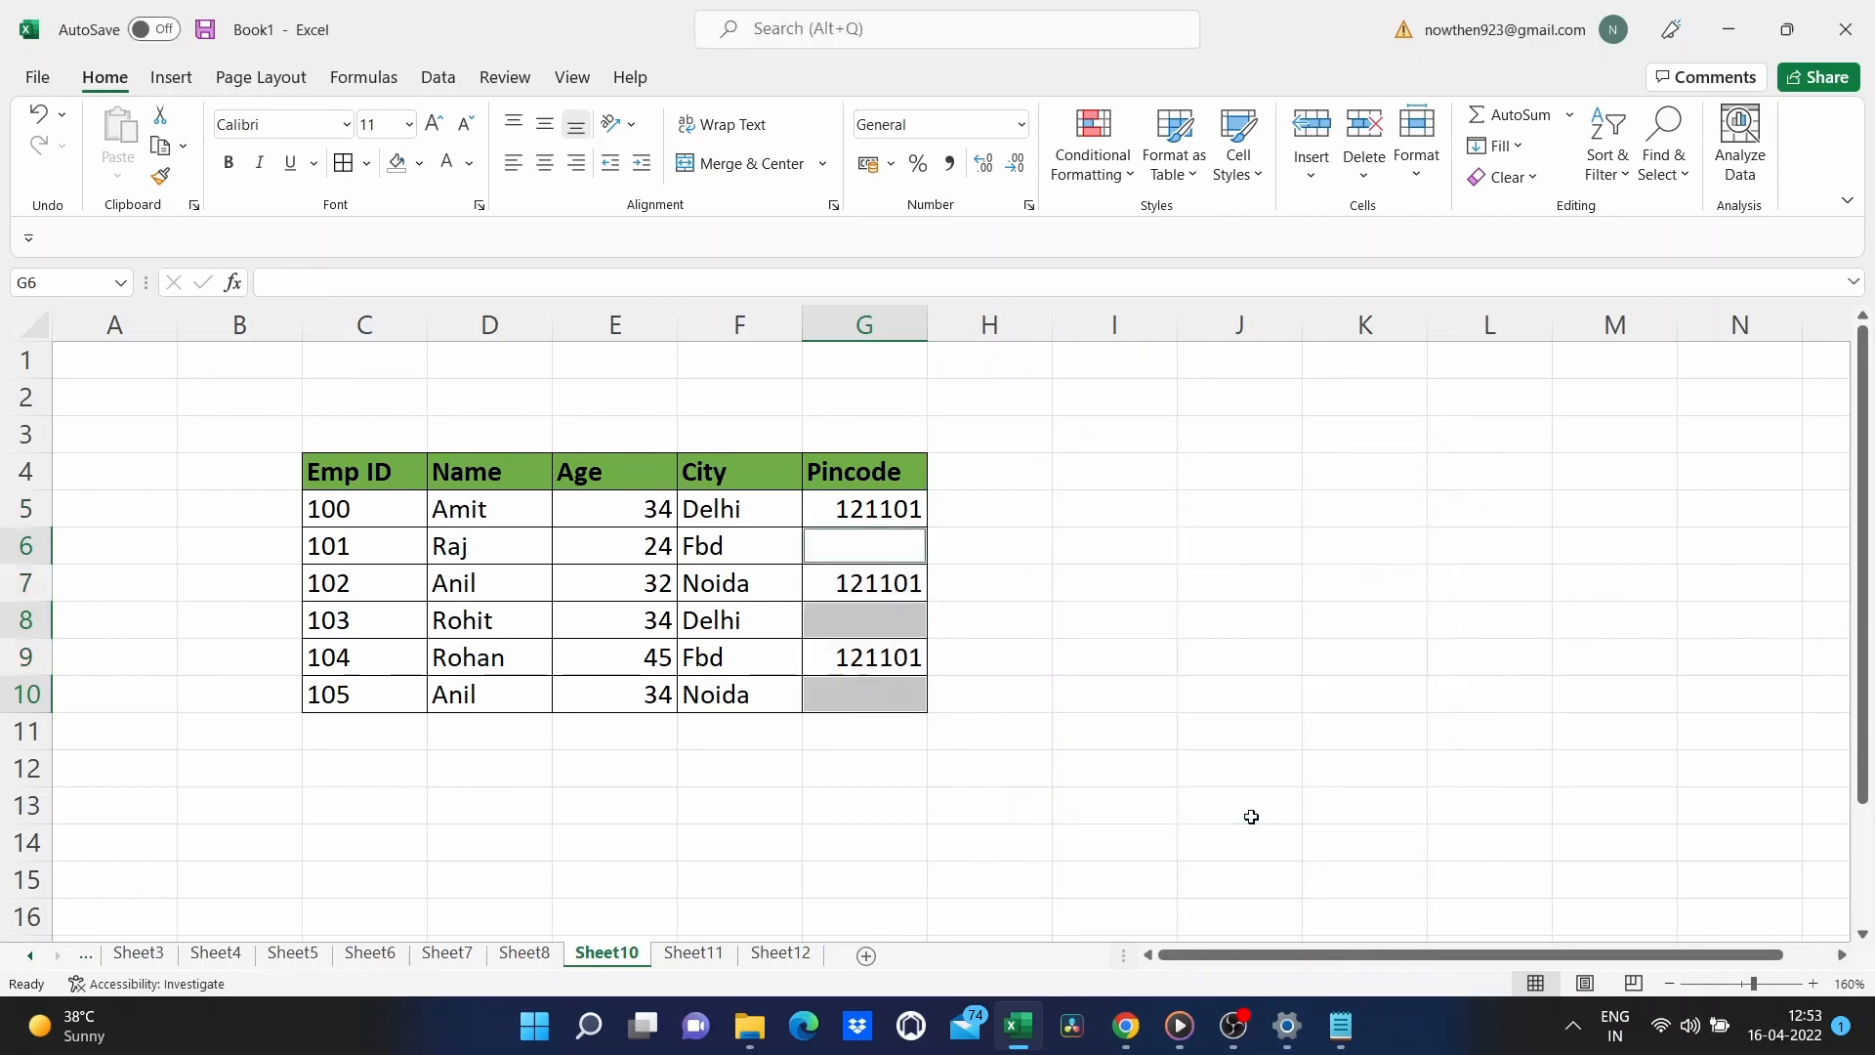
{"action": "left_click", "coordinate": [419, 163]}
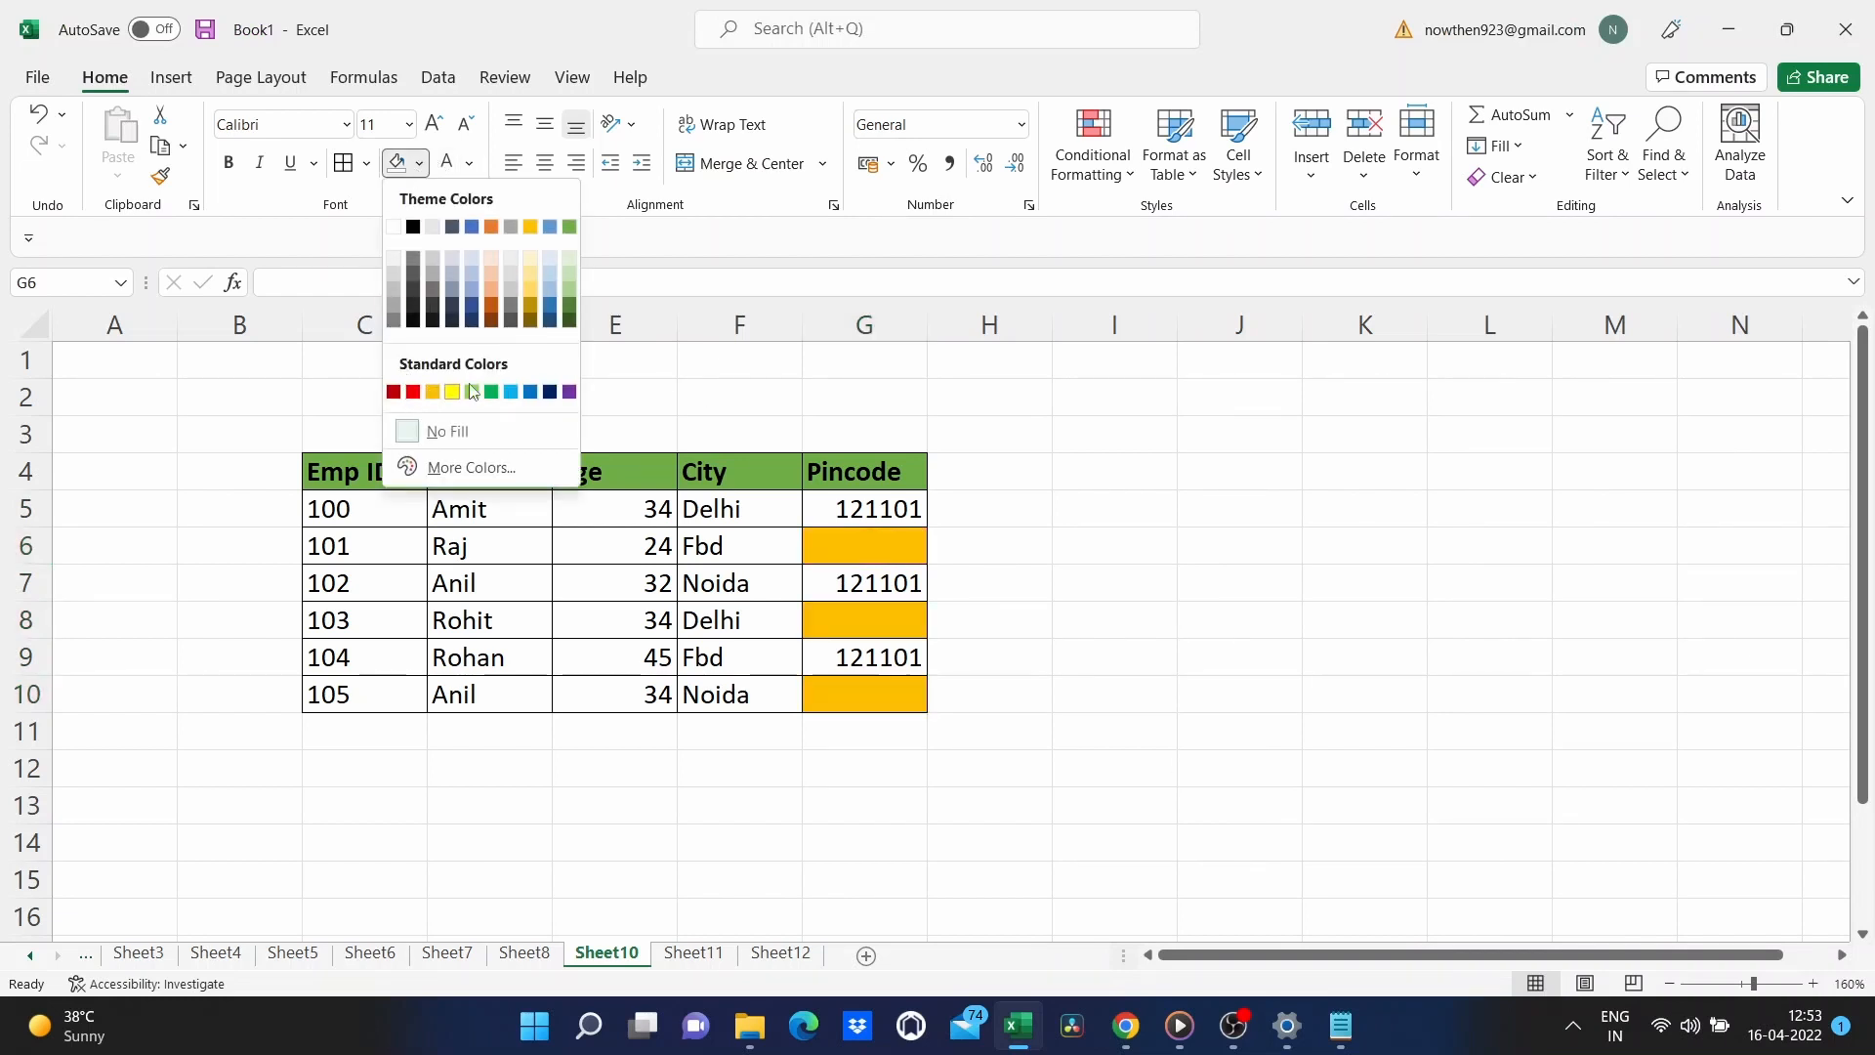
{"action": "left_click", "coordinate": [414, 393]}
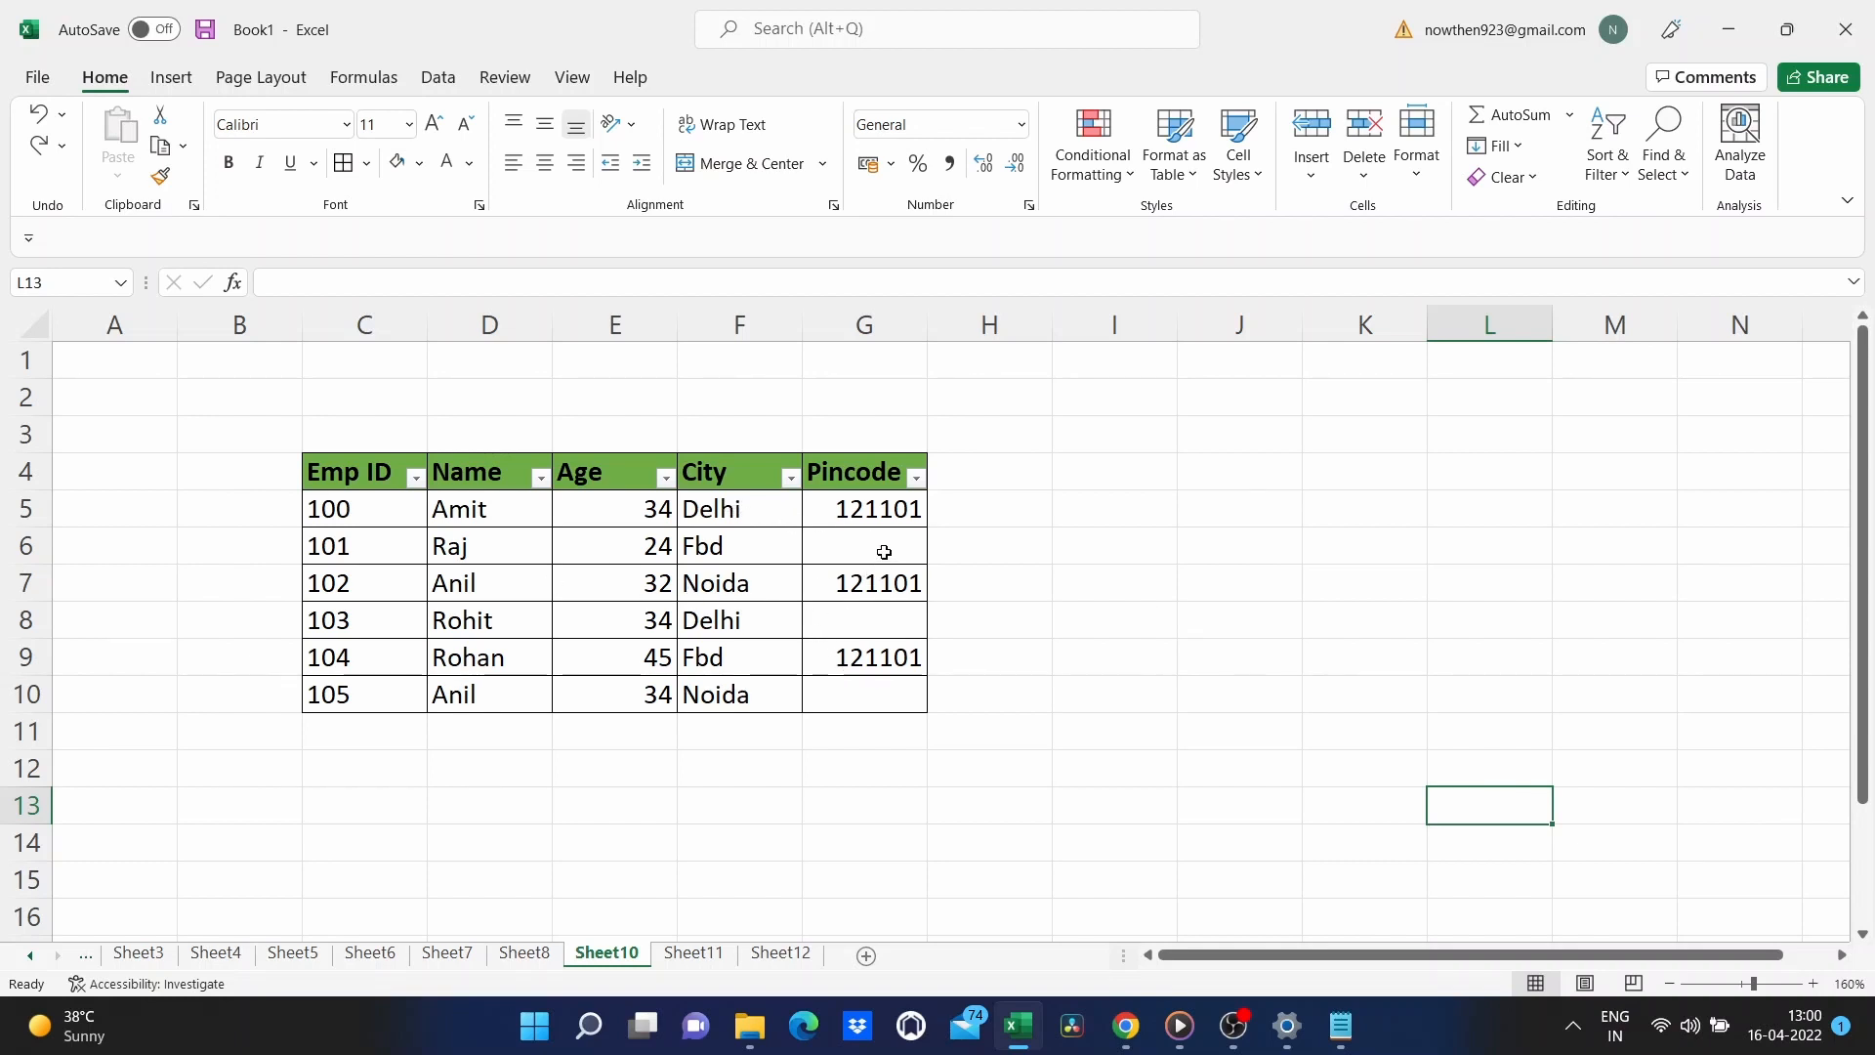
Filter the Pincode column to show only the rows with blanks.
{"action": "left_click_drag", "start_coordinate": [884, 552], "coordinate": [697, 555]}
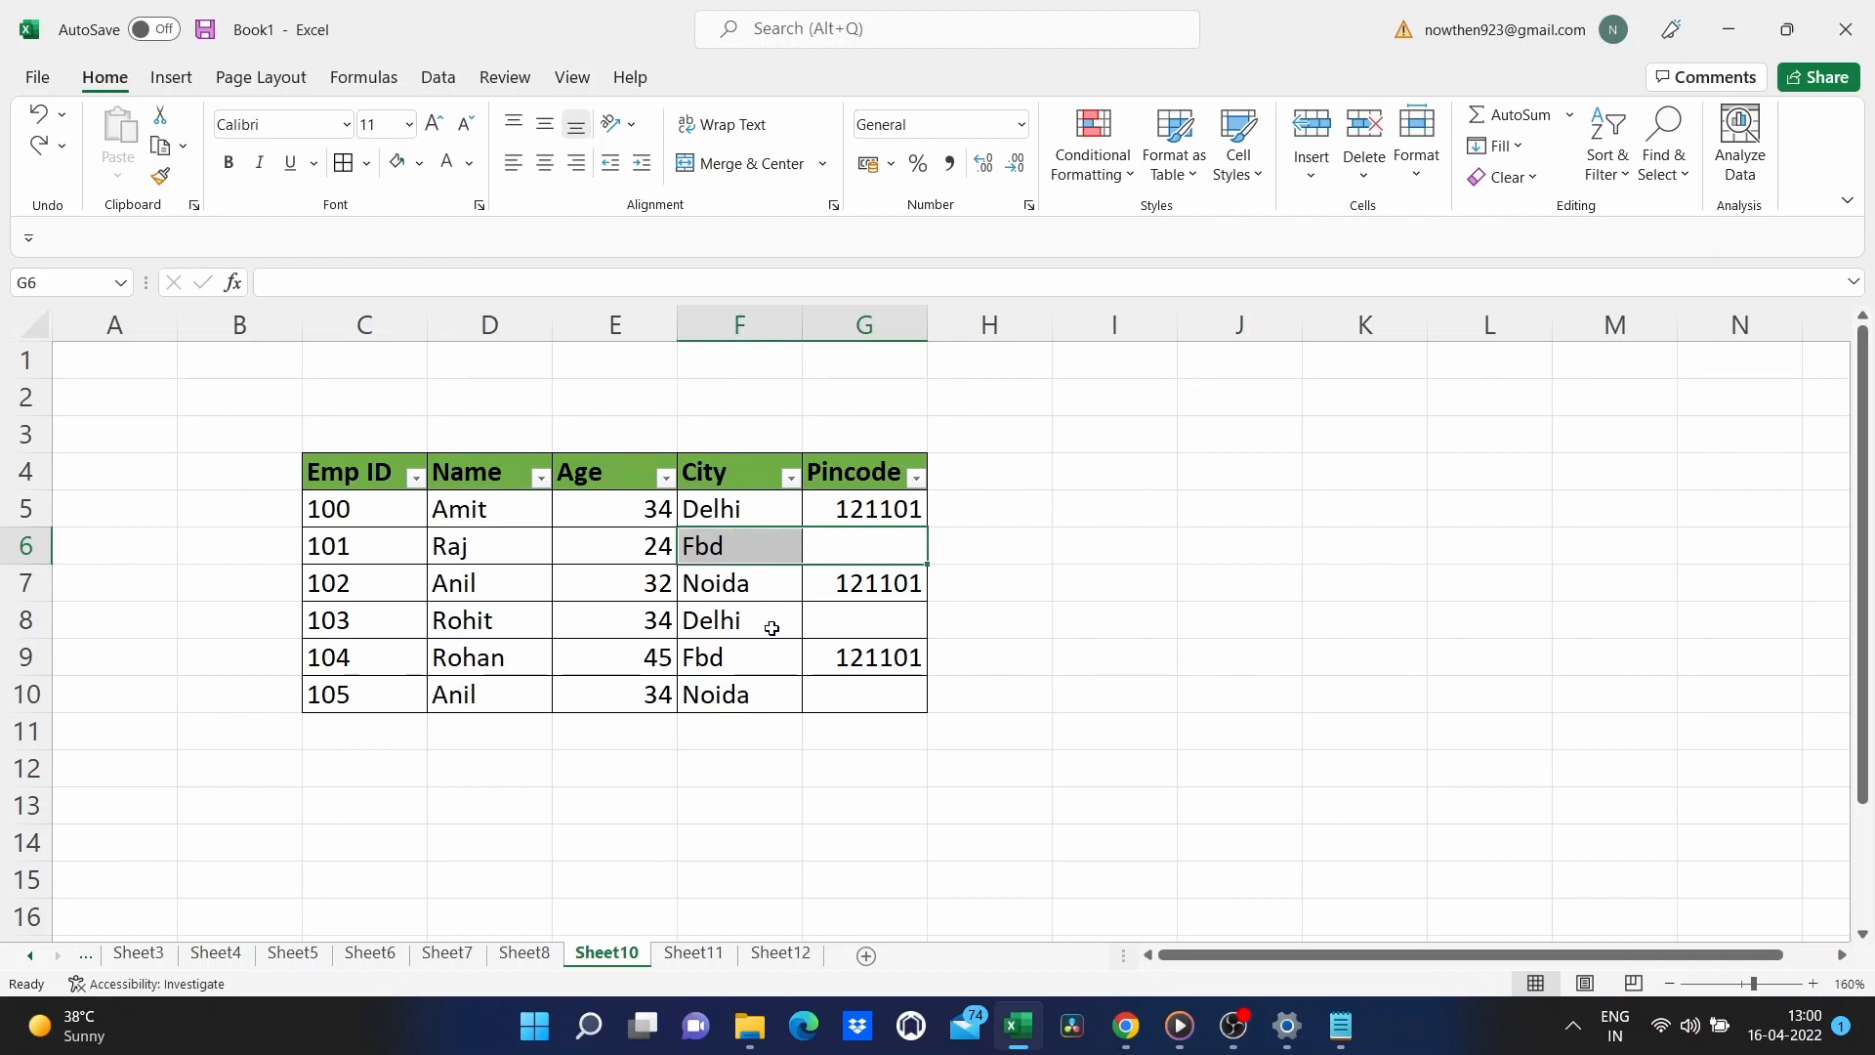
{"action": "left_click_drag", "start_coordinate": [871, 622], "coordinate": [708, 622]}
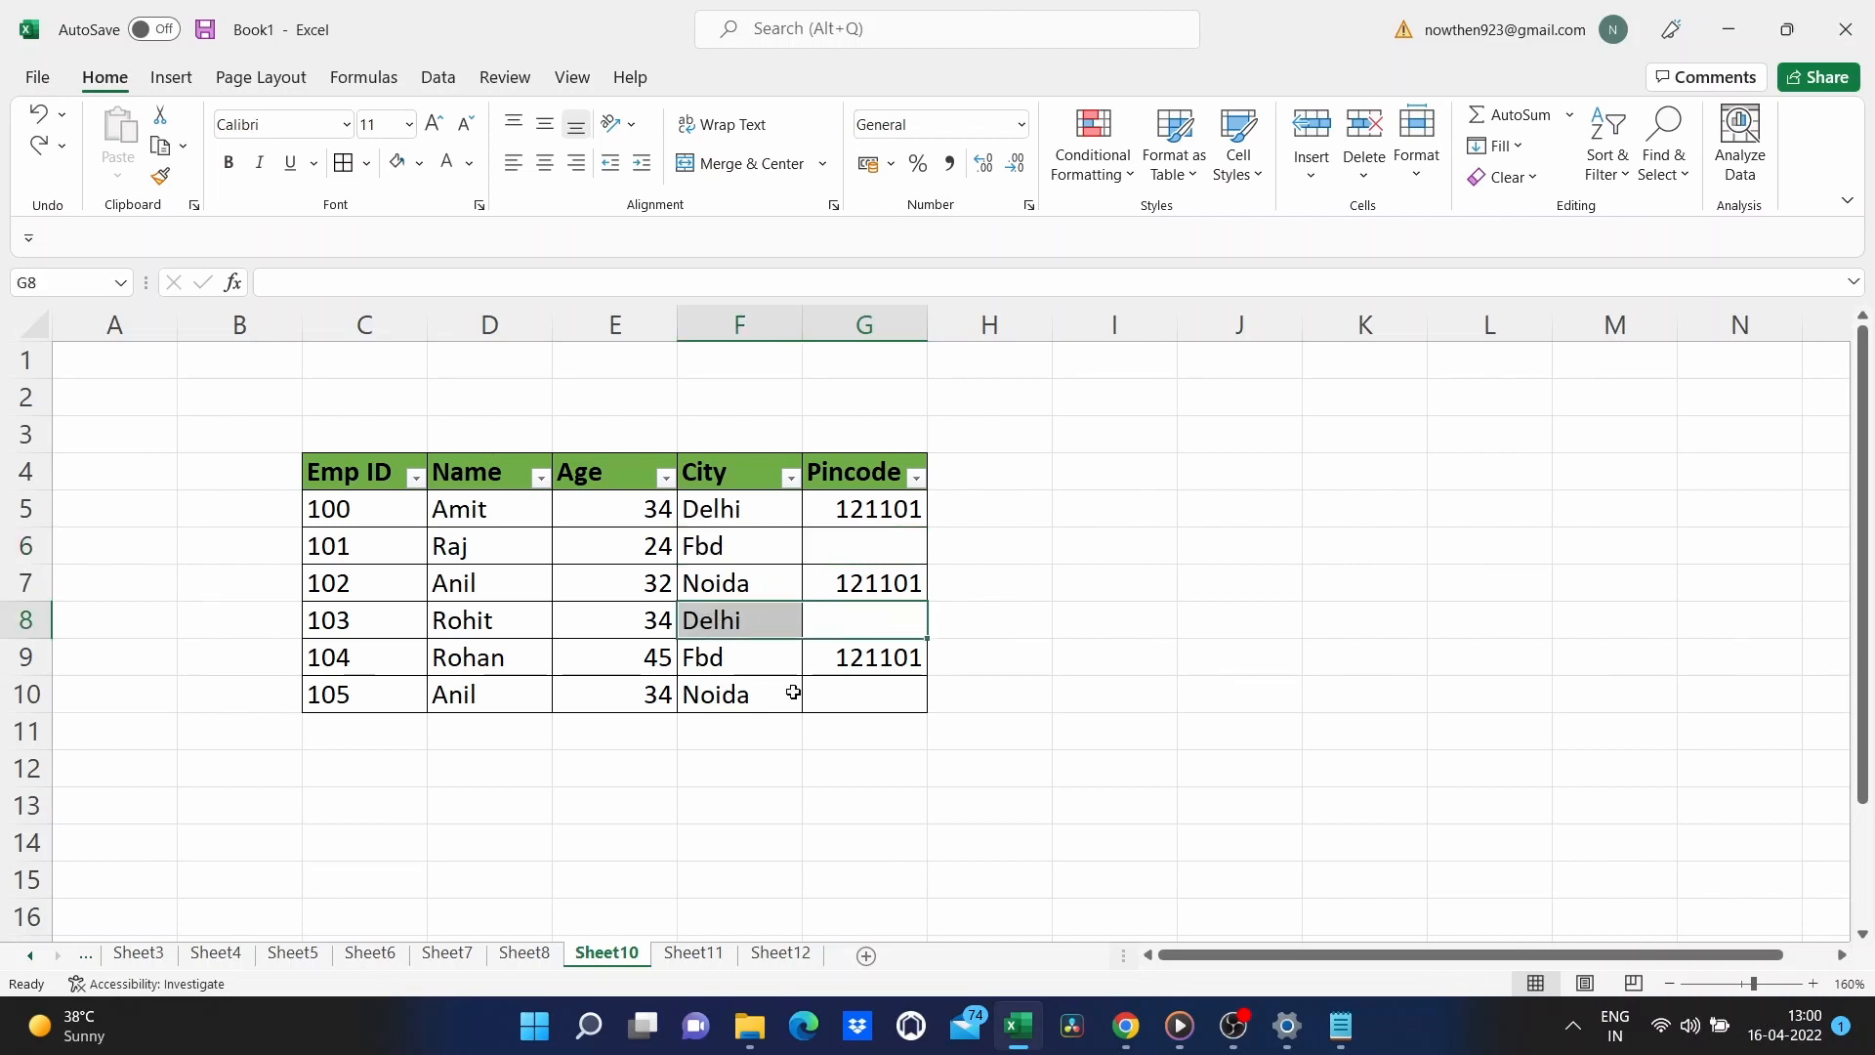
{"action": "left_click_drag", "start_coordinate": [864, 699], "coordinate": [732, 702]}
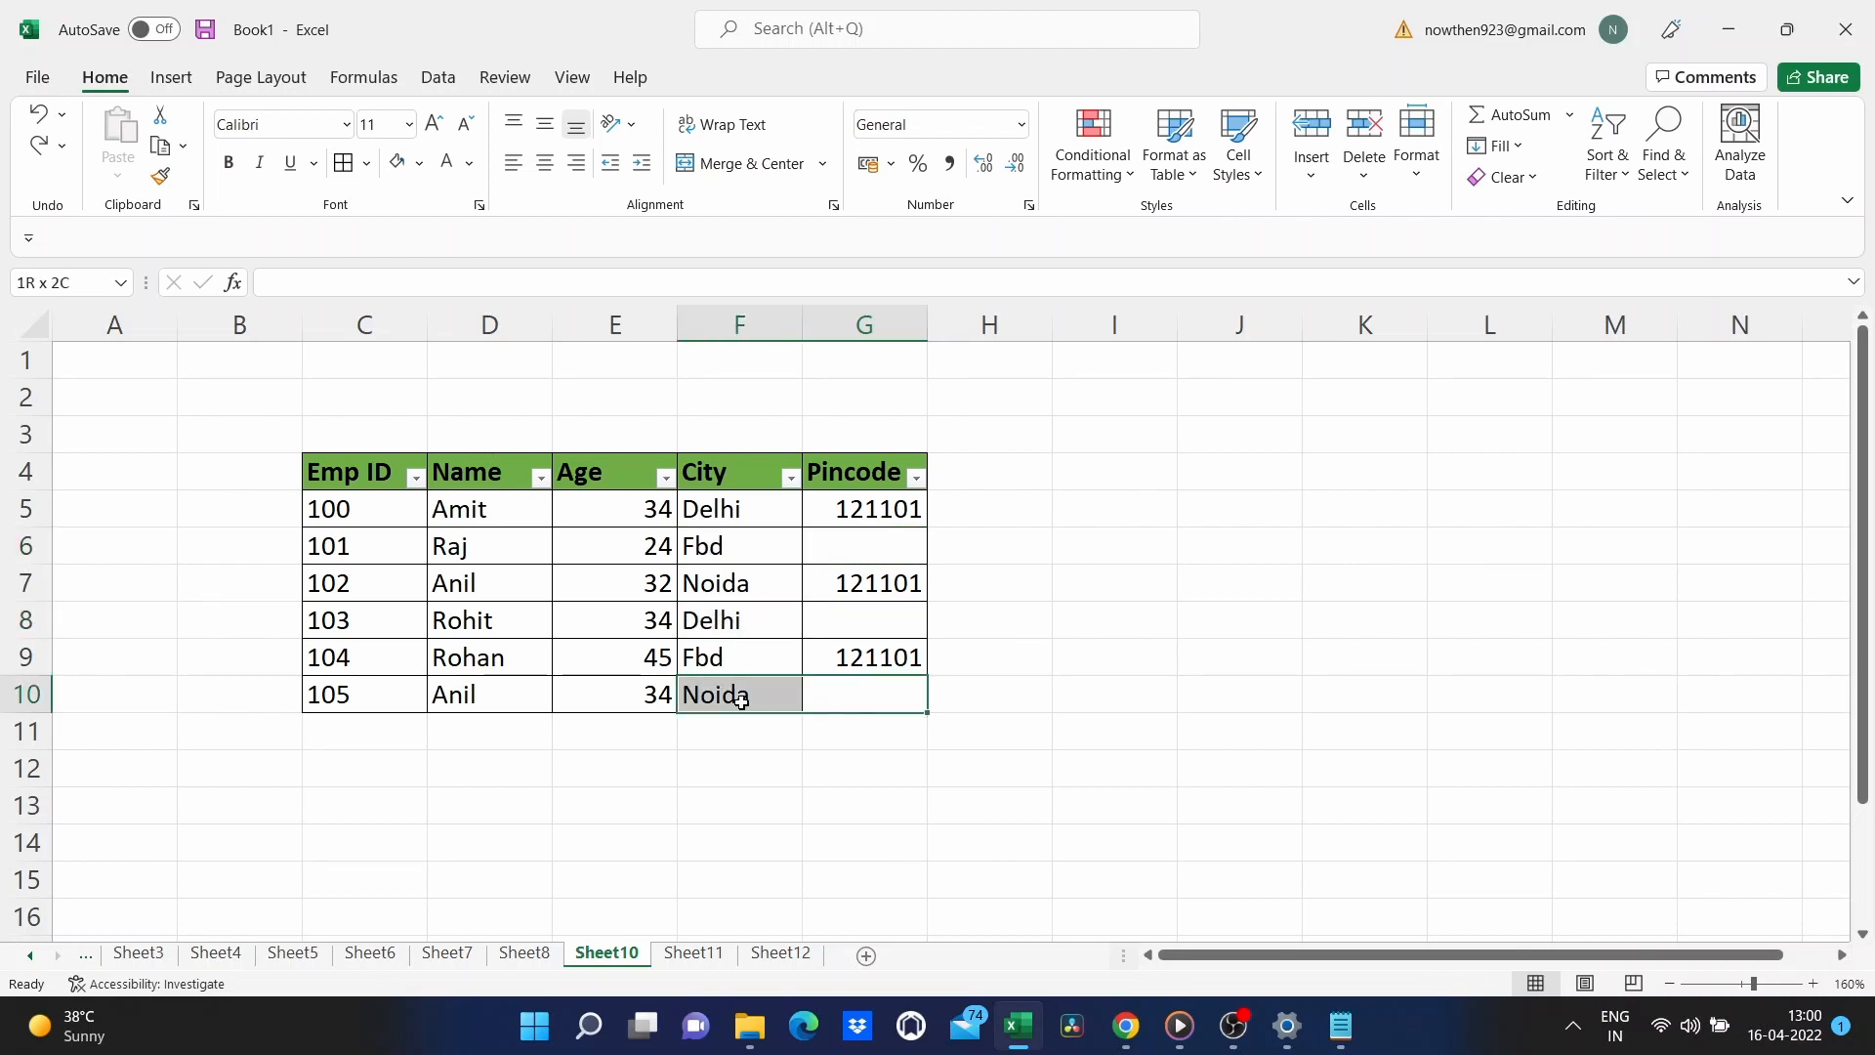
{"action": "left_click", "coordinate": [914, 477]}
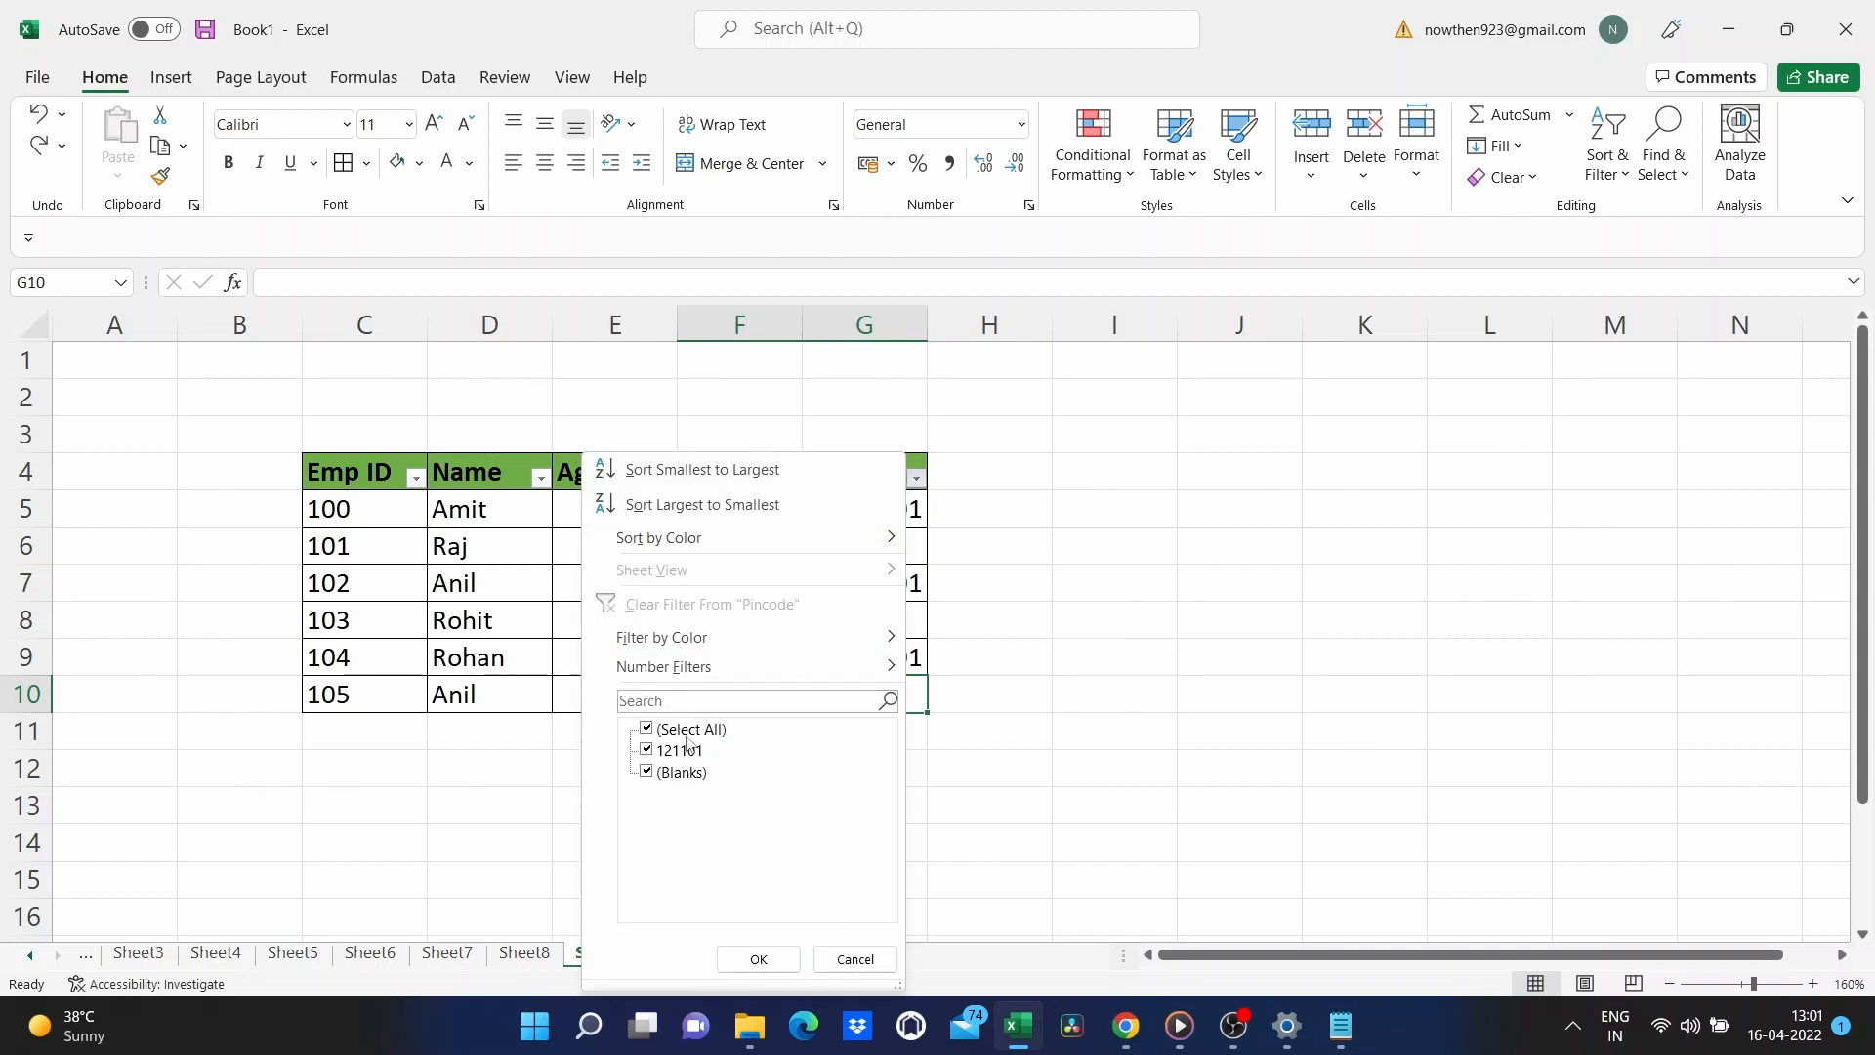
{"action": "left_click", "coordinate": [650, 732]}
{"action": "left_click", "coordinate": [646, 772]}
{"action": "left_click", "coordinate": [758, 958]}
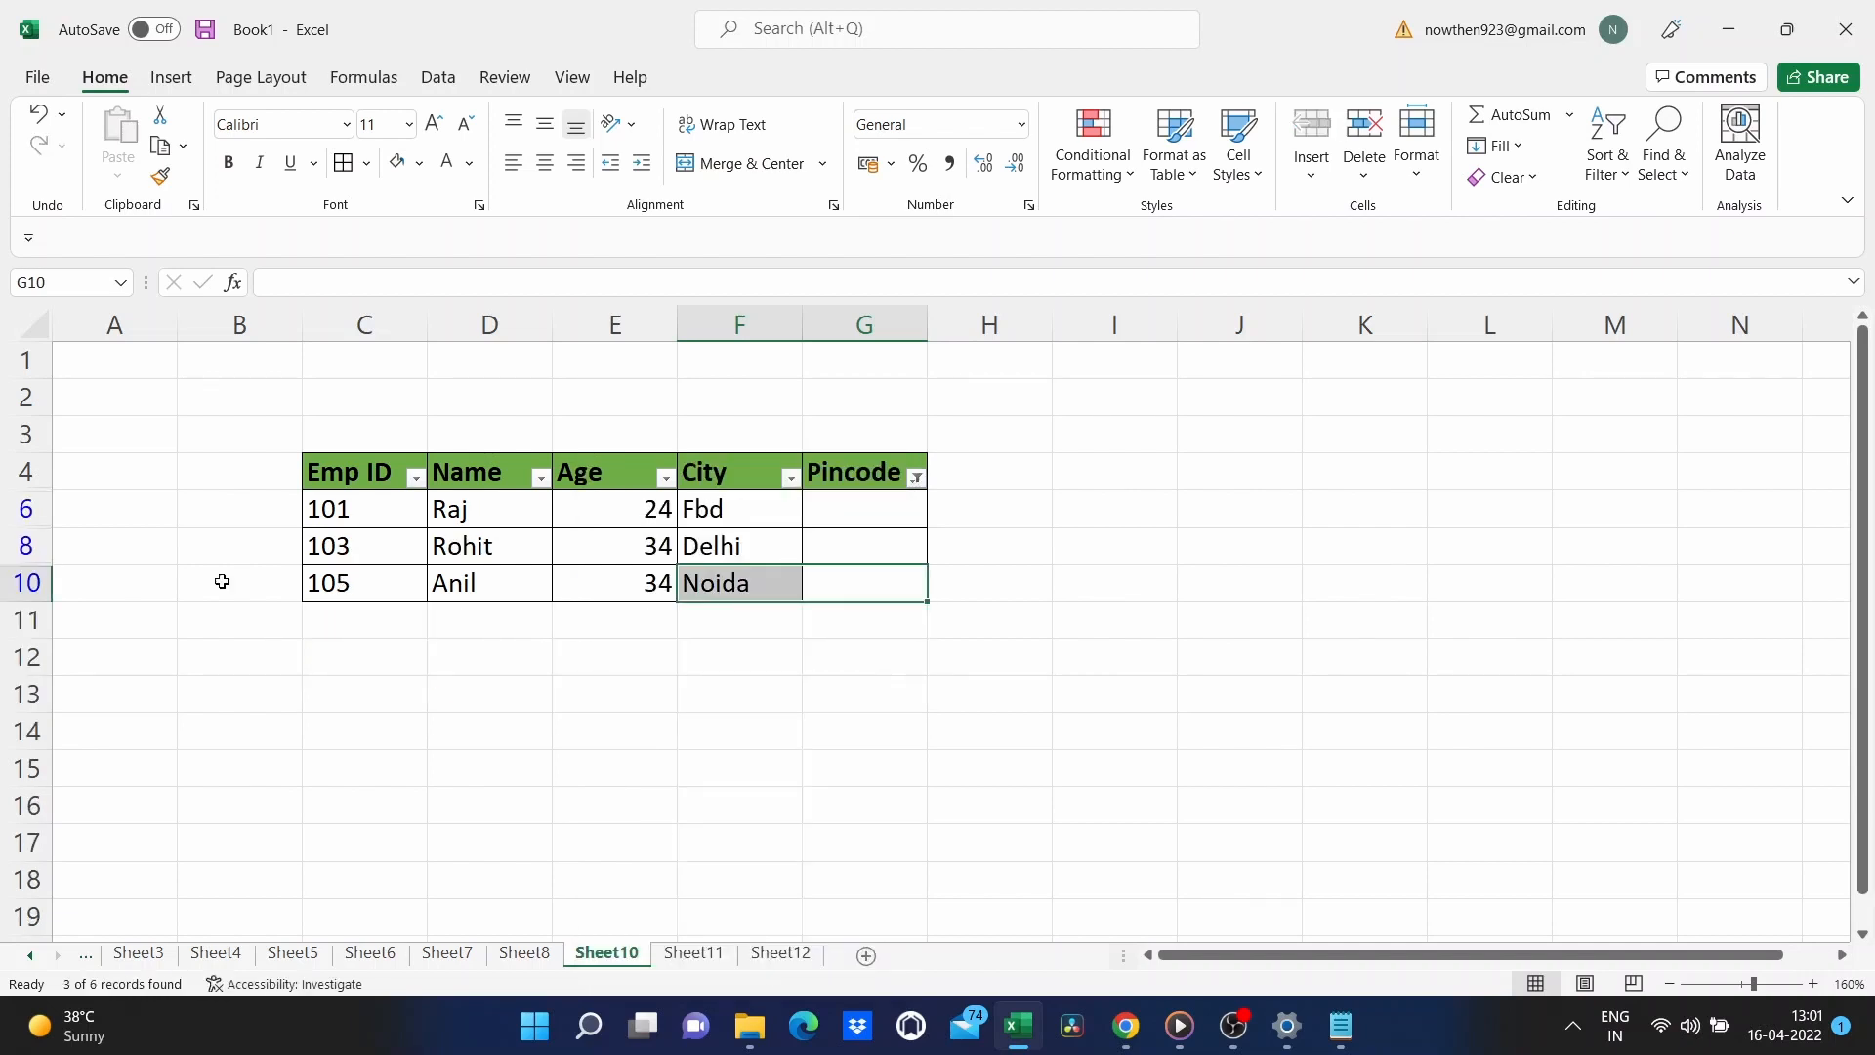
Delete the filtered rows 6, 8 and 10 that have no pincode.
{"action": "left_click_drag", "start_coordinate": [12, 511], "coordinate": [21, 583]}
{"action": "right_click", "coordinate": [21, 583]}
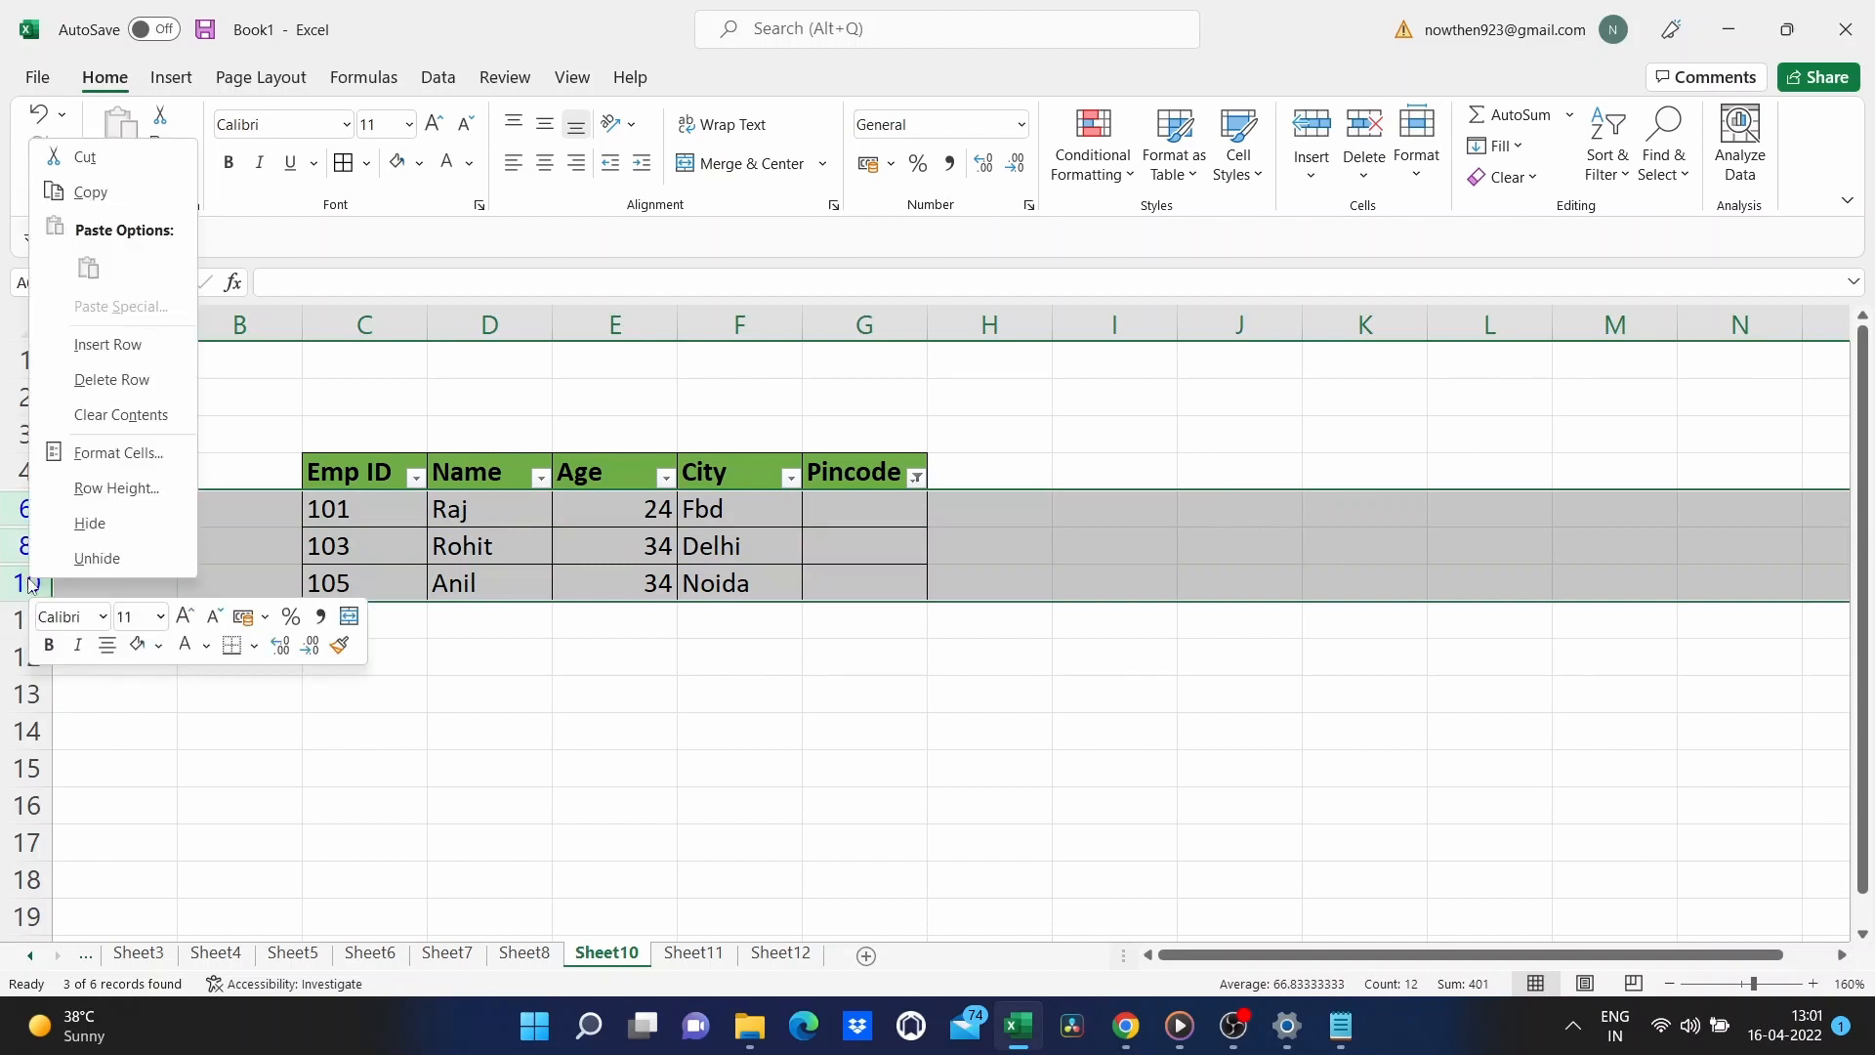
{"action": "left_click", "coordinate": [112, 380]}
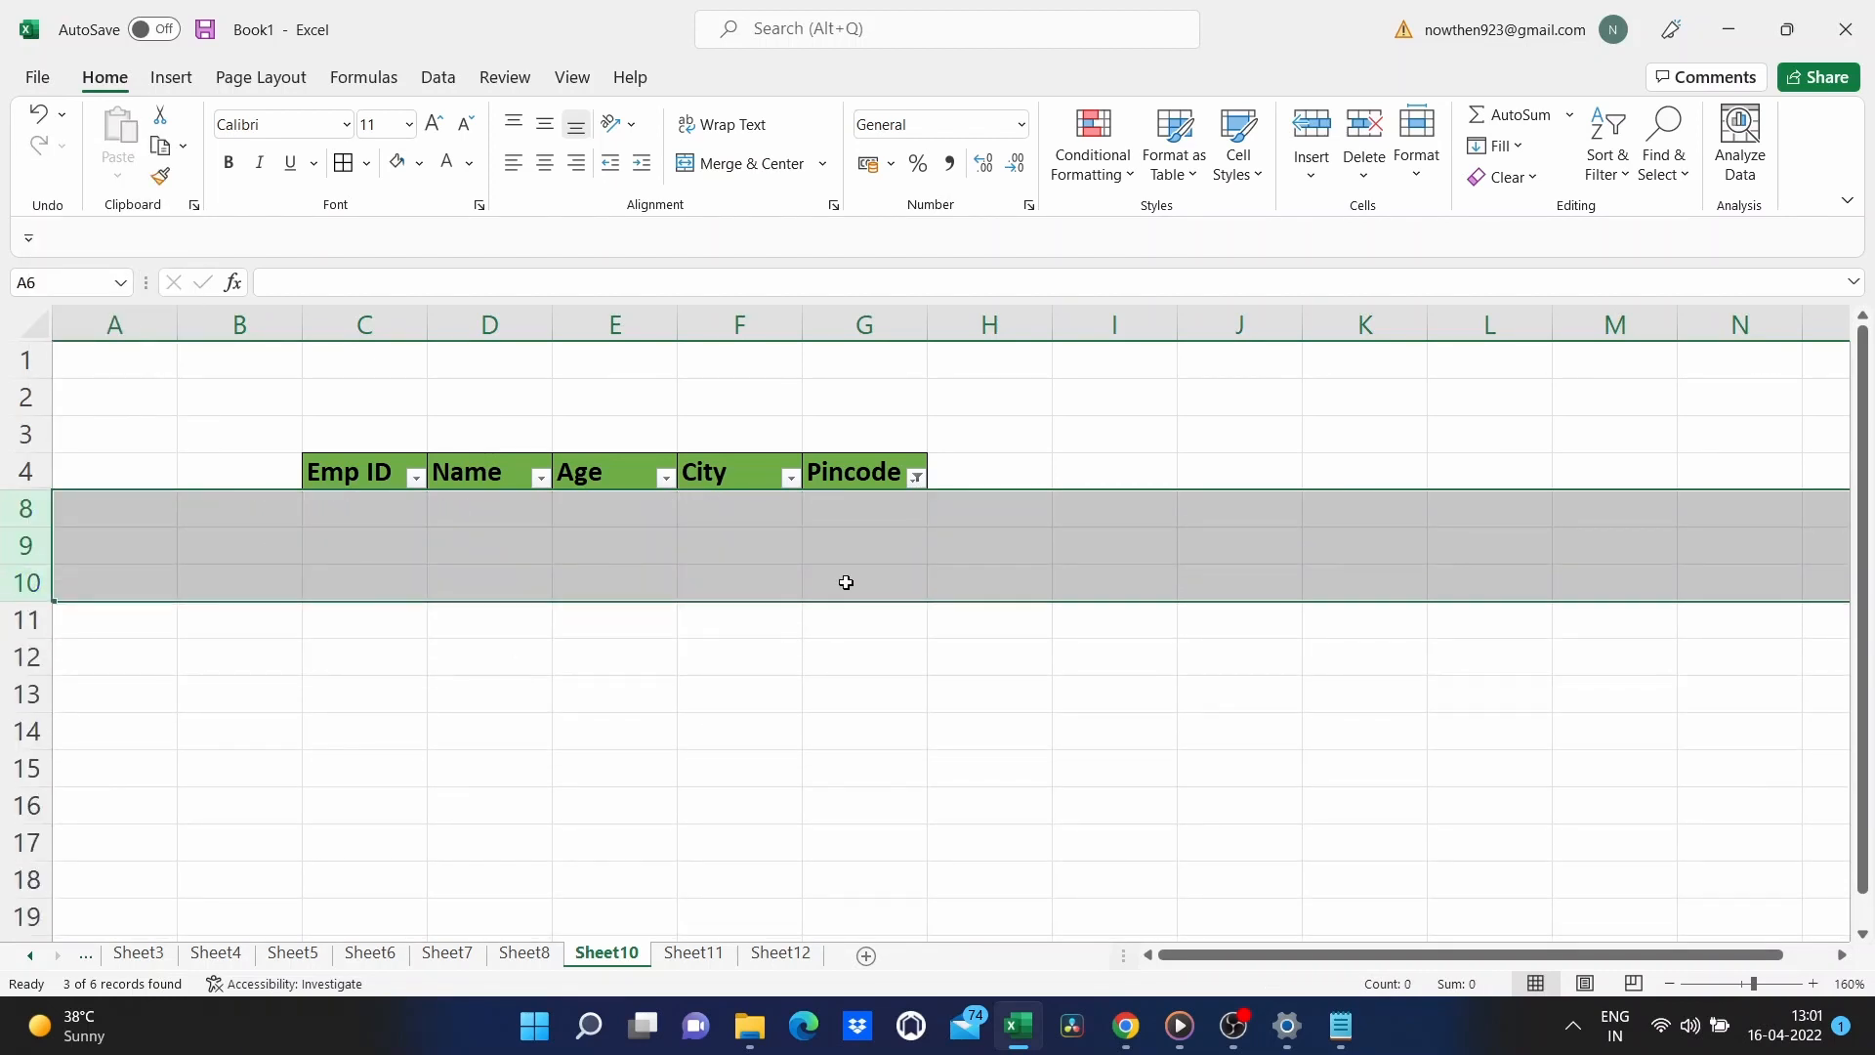
Reset the Pincode filter to Select All to bring back the remaining employee rows.
{"action": "left_click", "coordinate": [918, 479]}
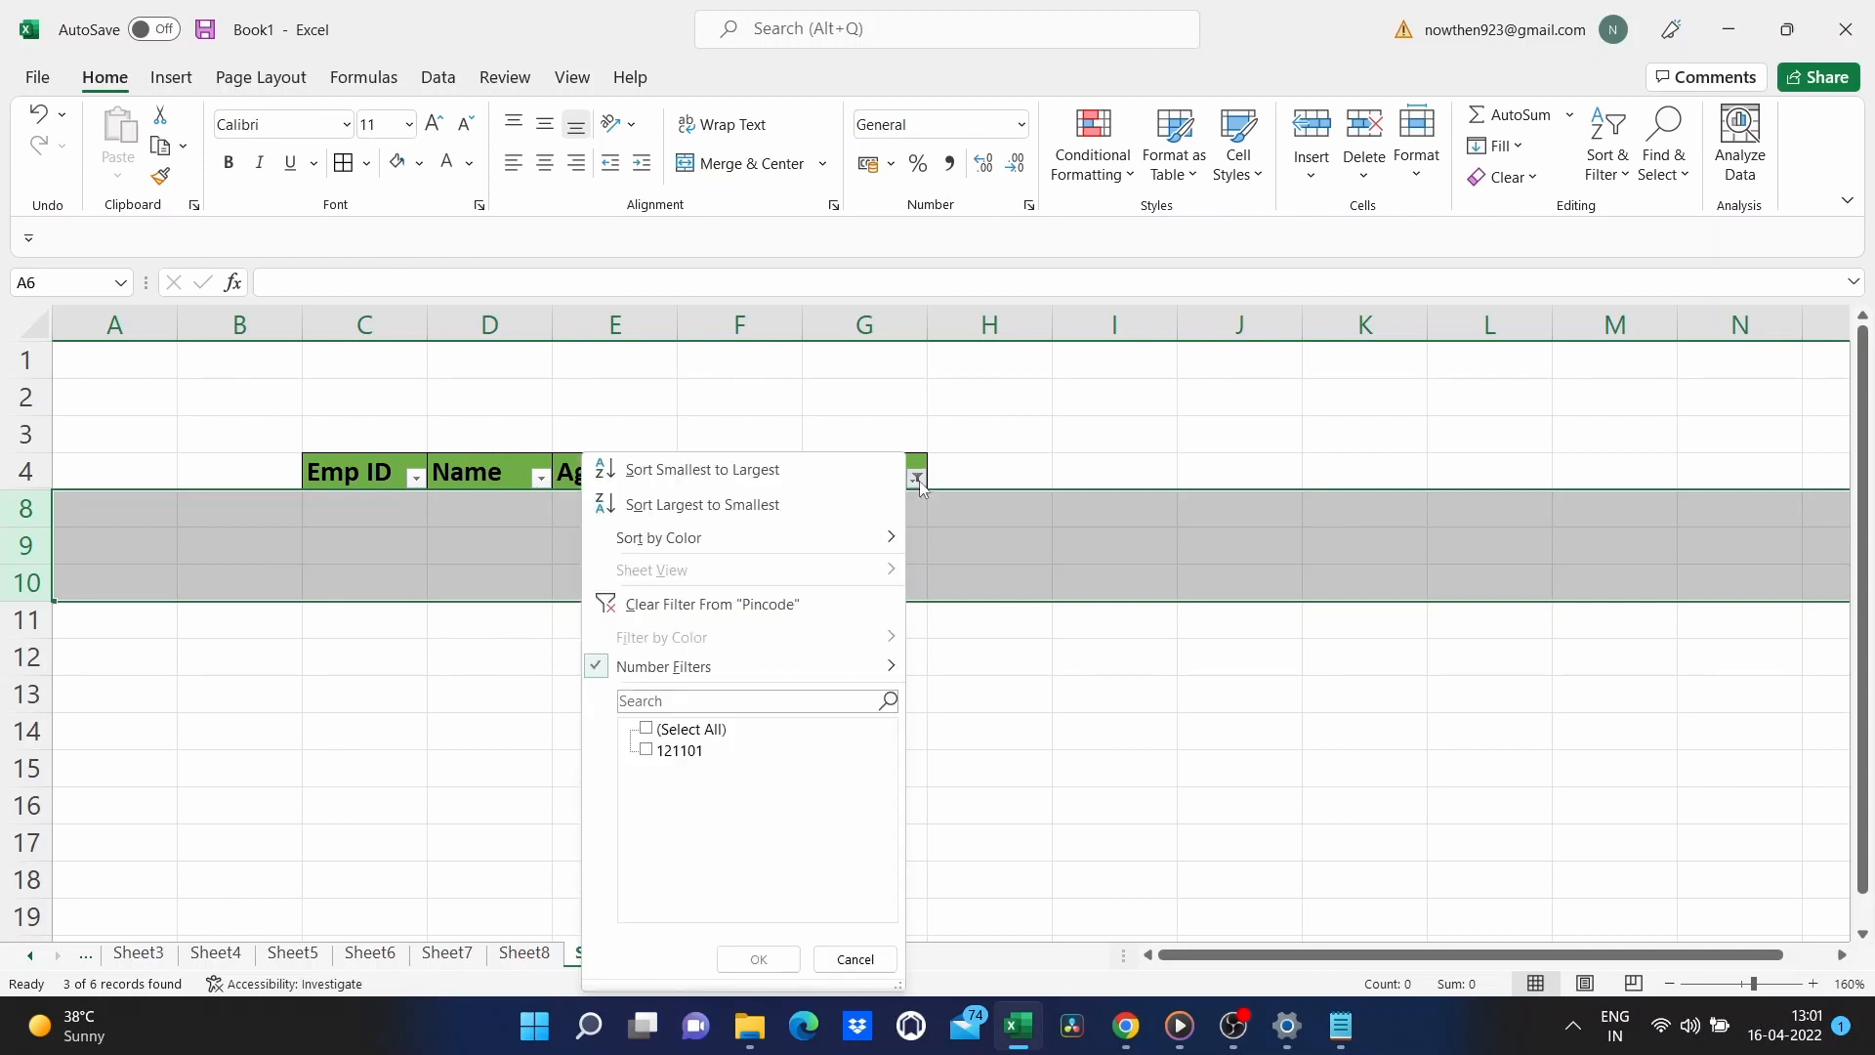
{"action": "left_click", "coordinate": [648, 731]}
{"action": "left_click", "coordinate": [646, 730]}
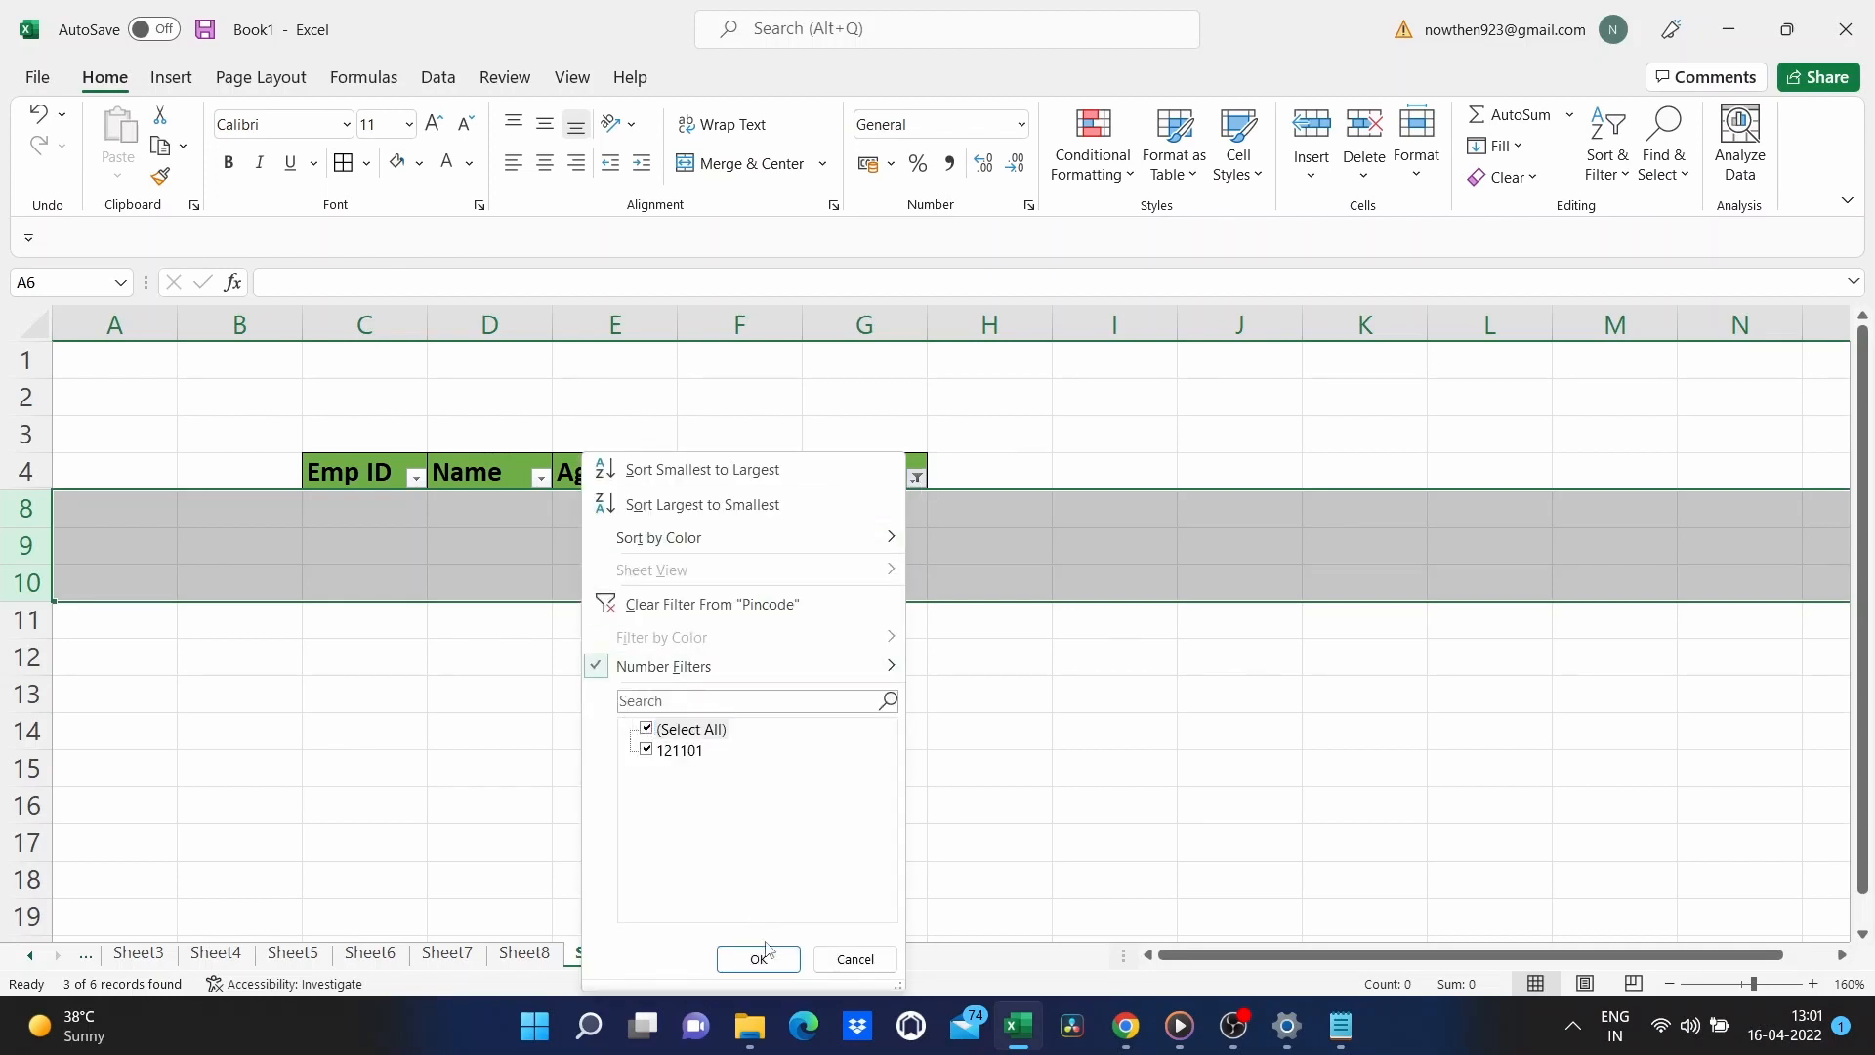
{"action": "left_click", "coordinate": [757, 958]}
{"action": "left_click", "coordinate": [887, 843]}
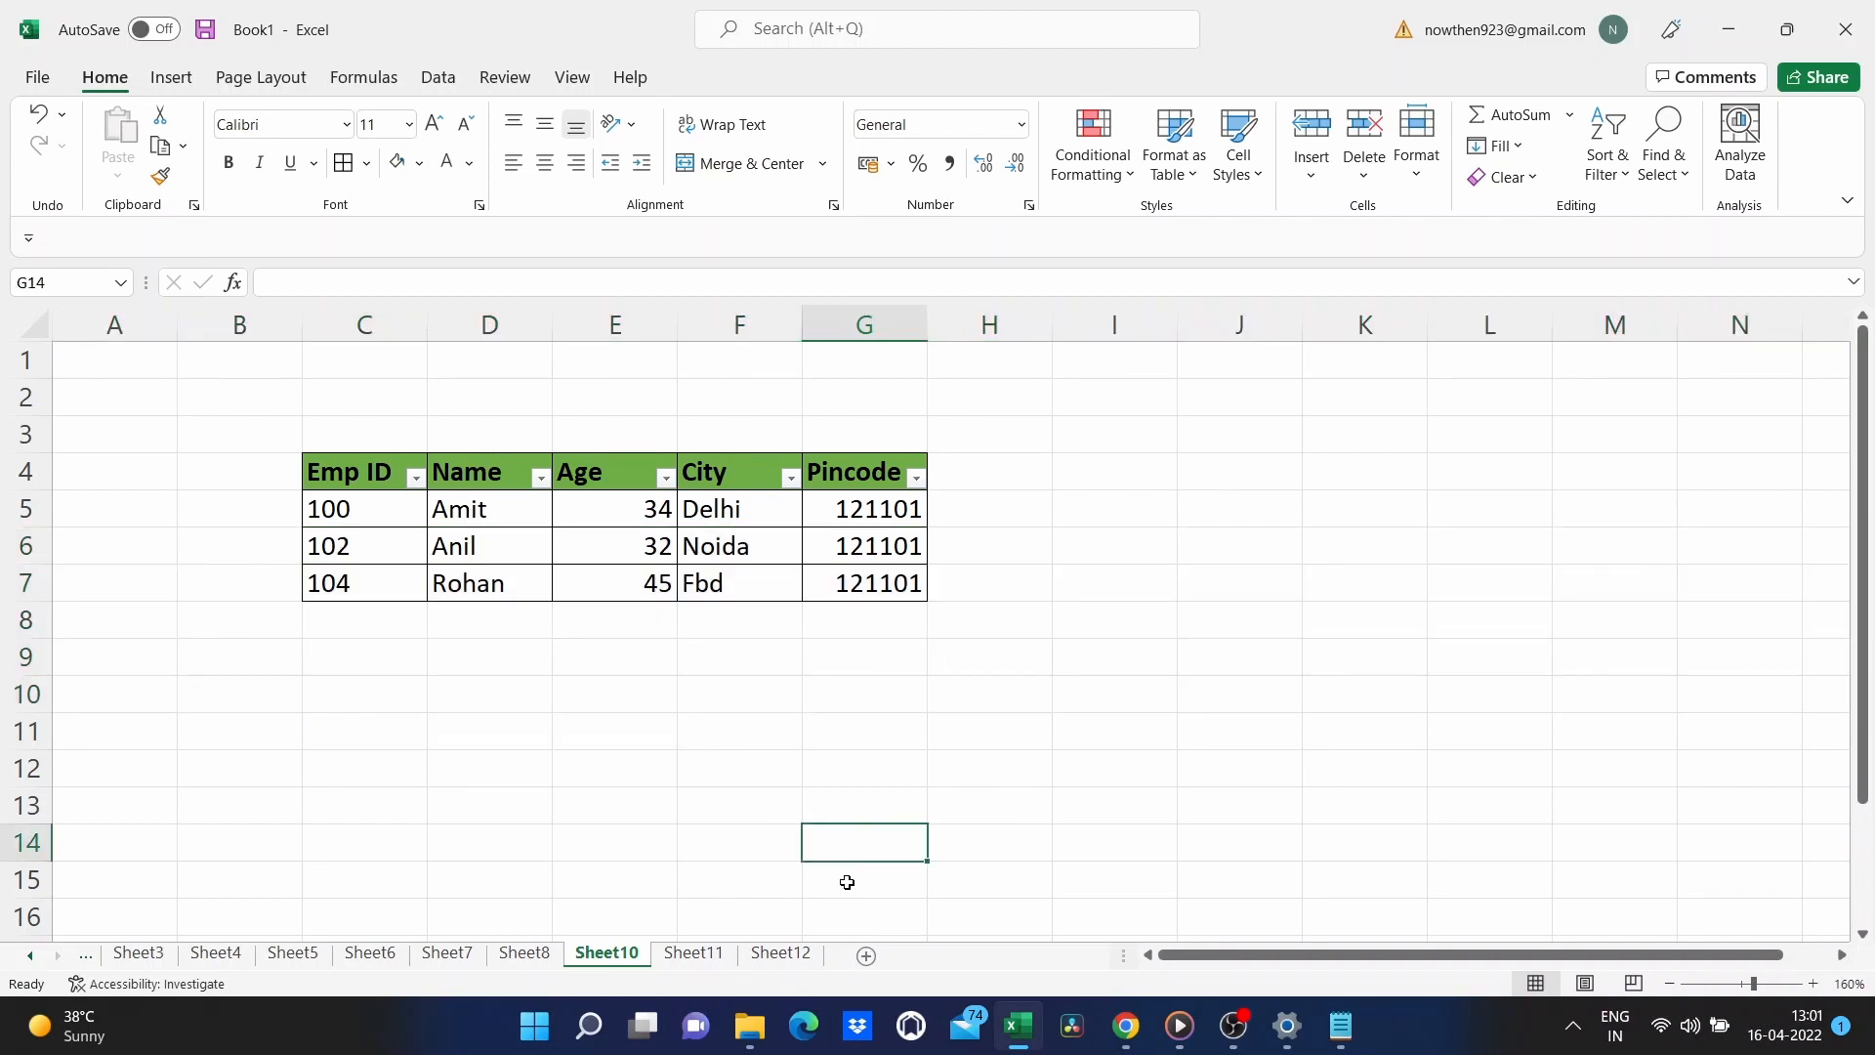
Select all blank cells in the Sheet11 marks table using Go To Special and fill them all with A.
{"action": "left_click", "coordinate": [721, 954]}
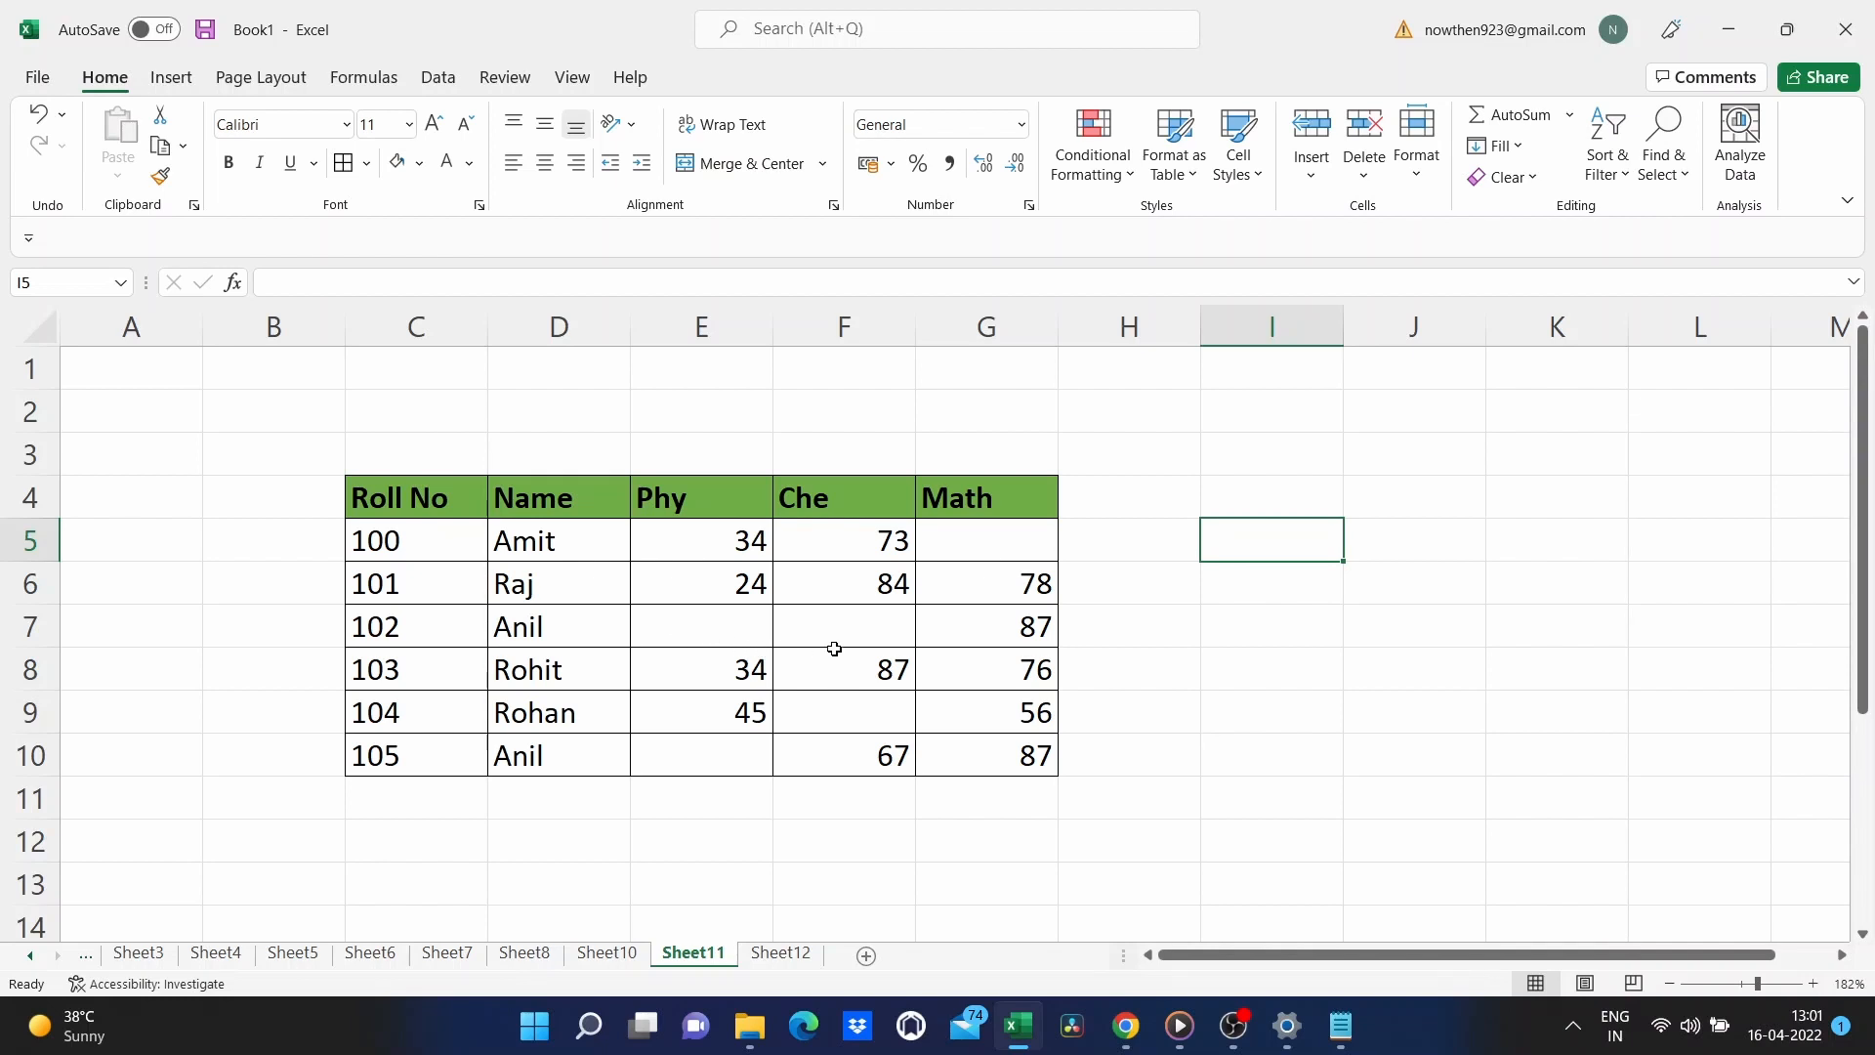
{"action": "left_click", "coordinate": [845, 625]}
{"action": "key", "text": "ctrl+a"}
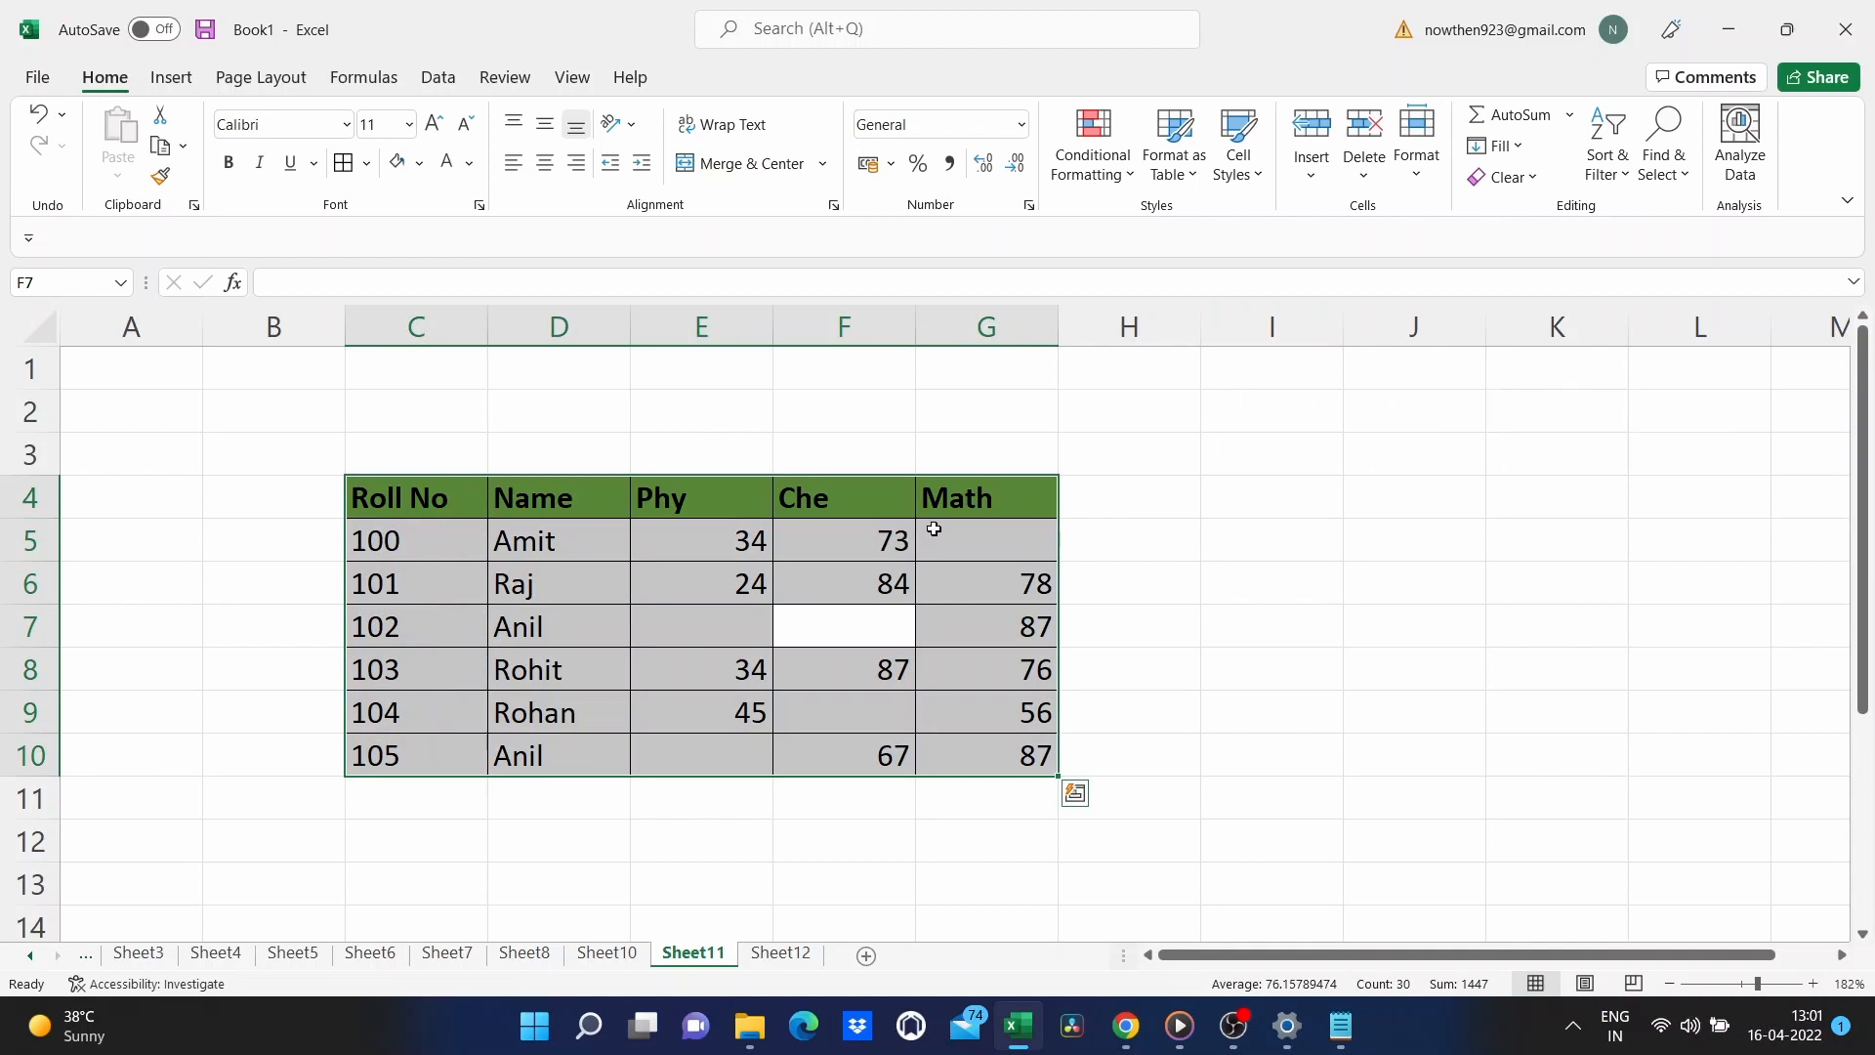
{"action": "key", "text": "F5"}
{"action": "left_click", "coordinate": [1121, 782]}
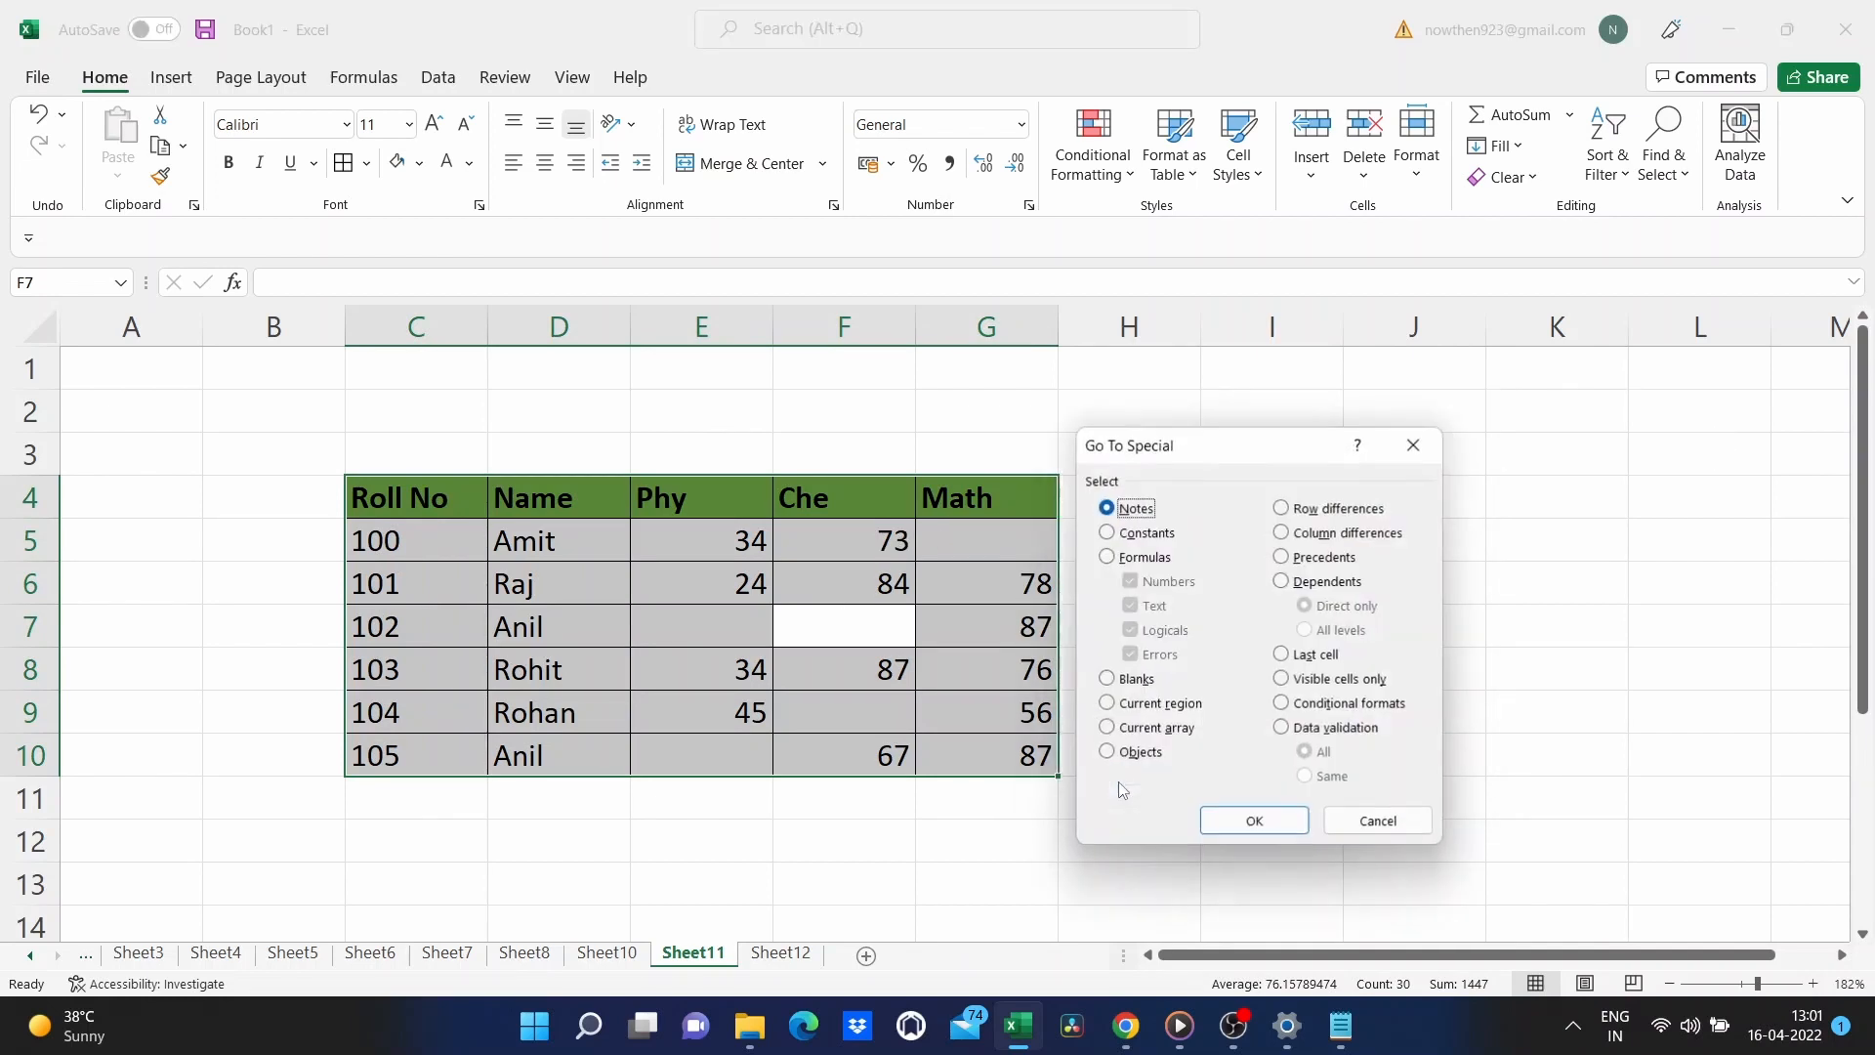
{"action": "left_click", "coordinate": [1110, 679]}
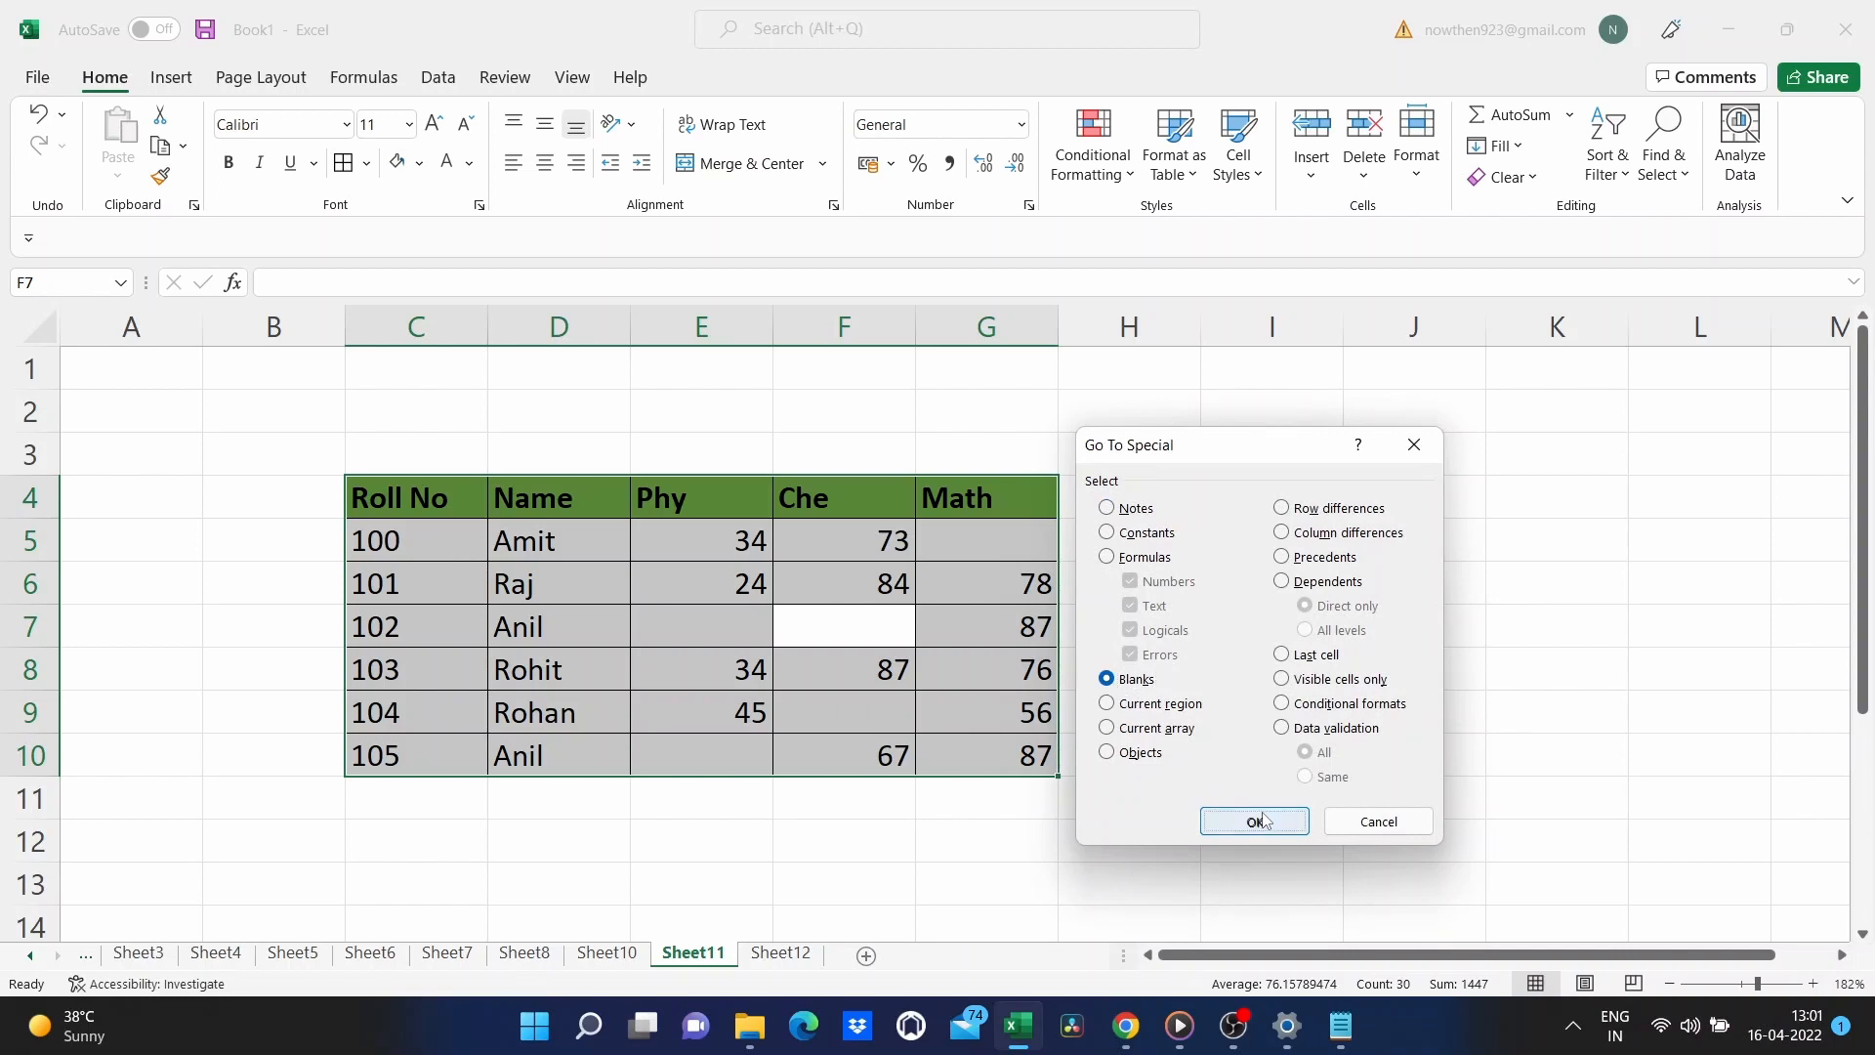
{"action": "left_click", "coordinate": [1254, 820]}
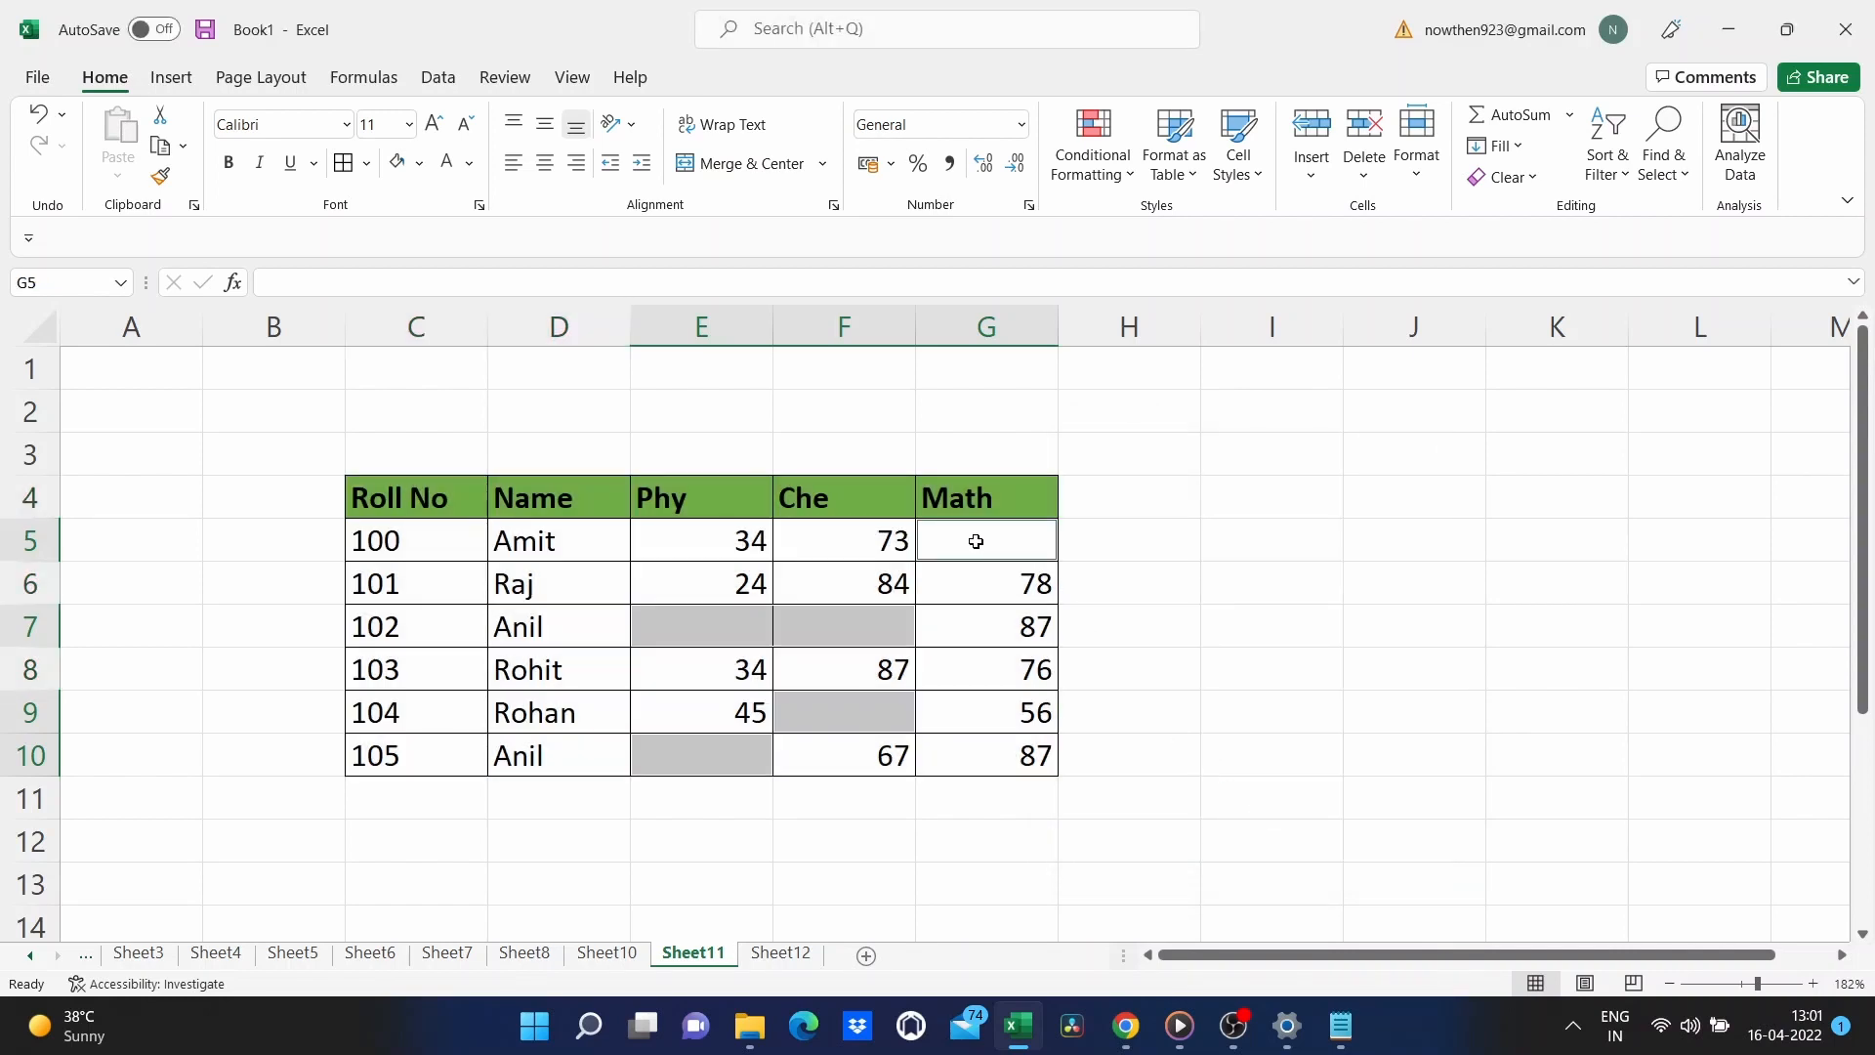
{"action": "type", "text": "A"}
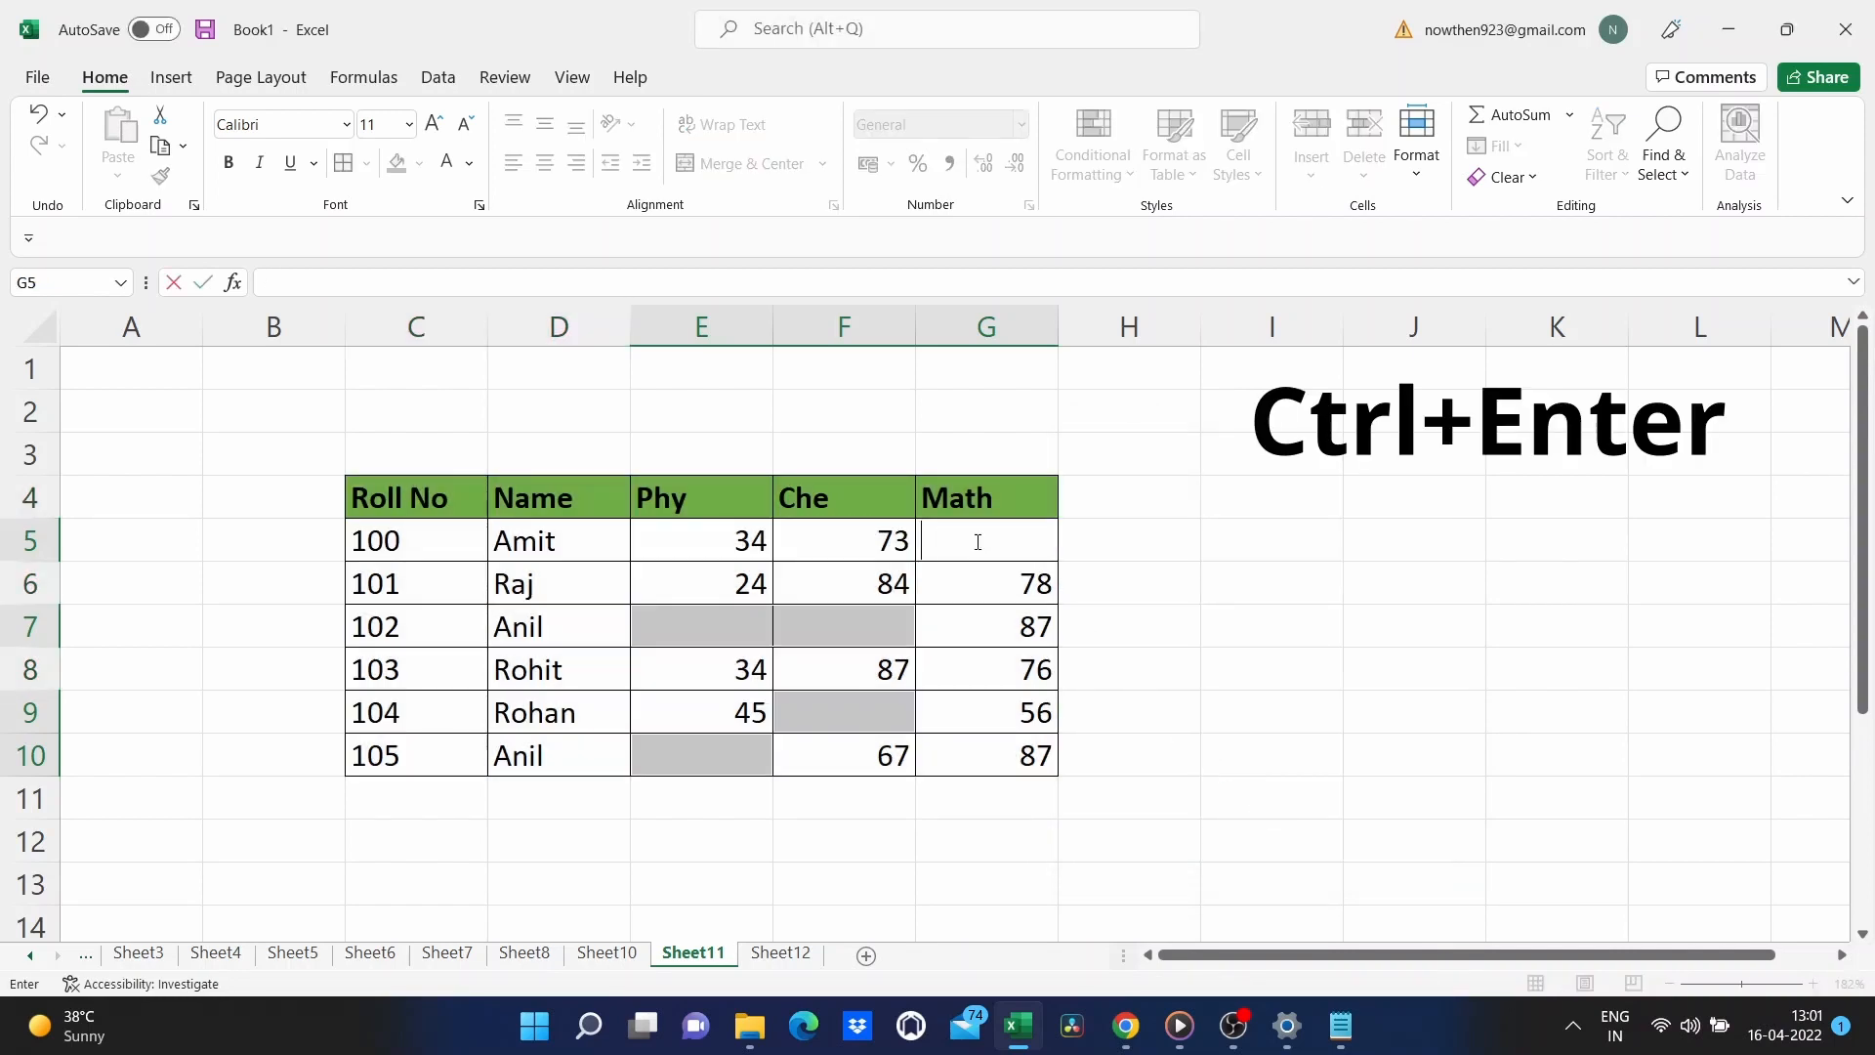
{"action": "key", "text": "ctrl+Return"}
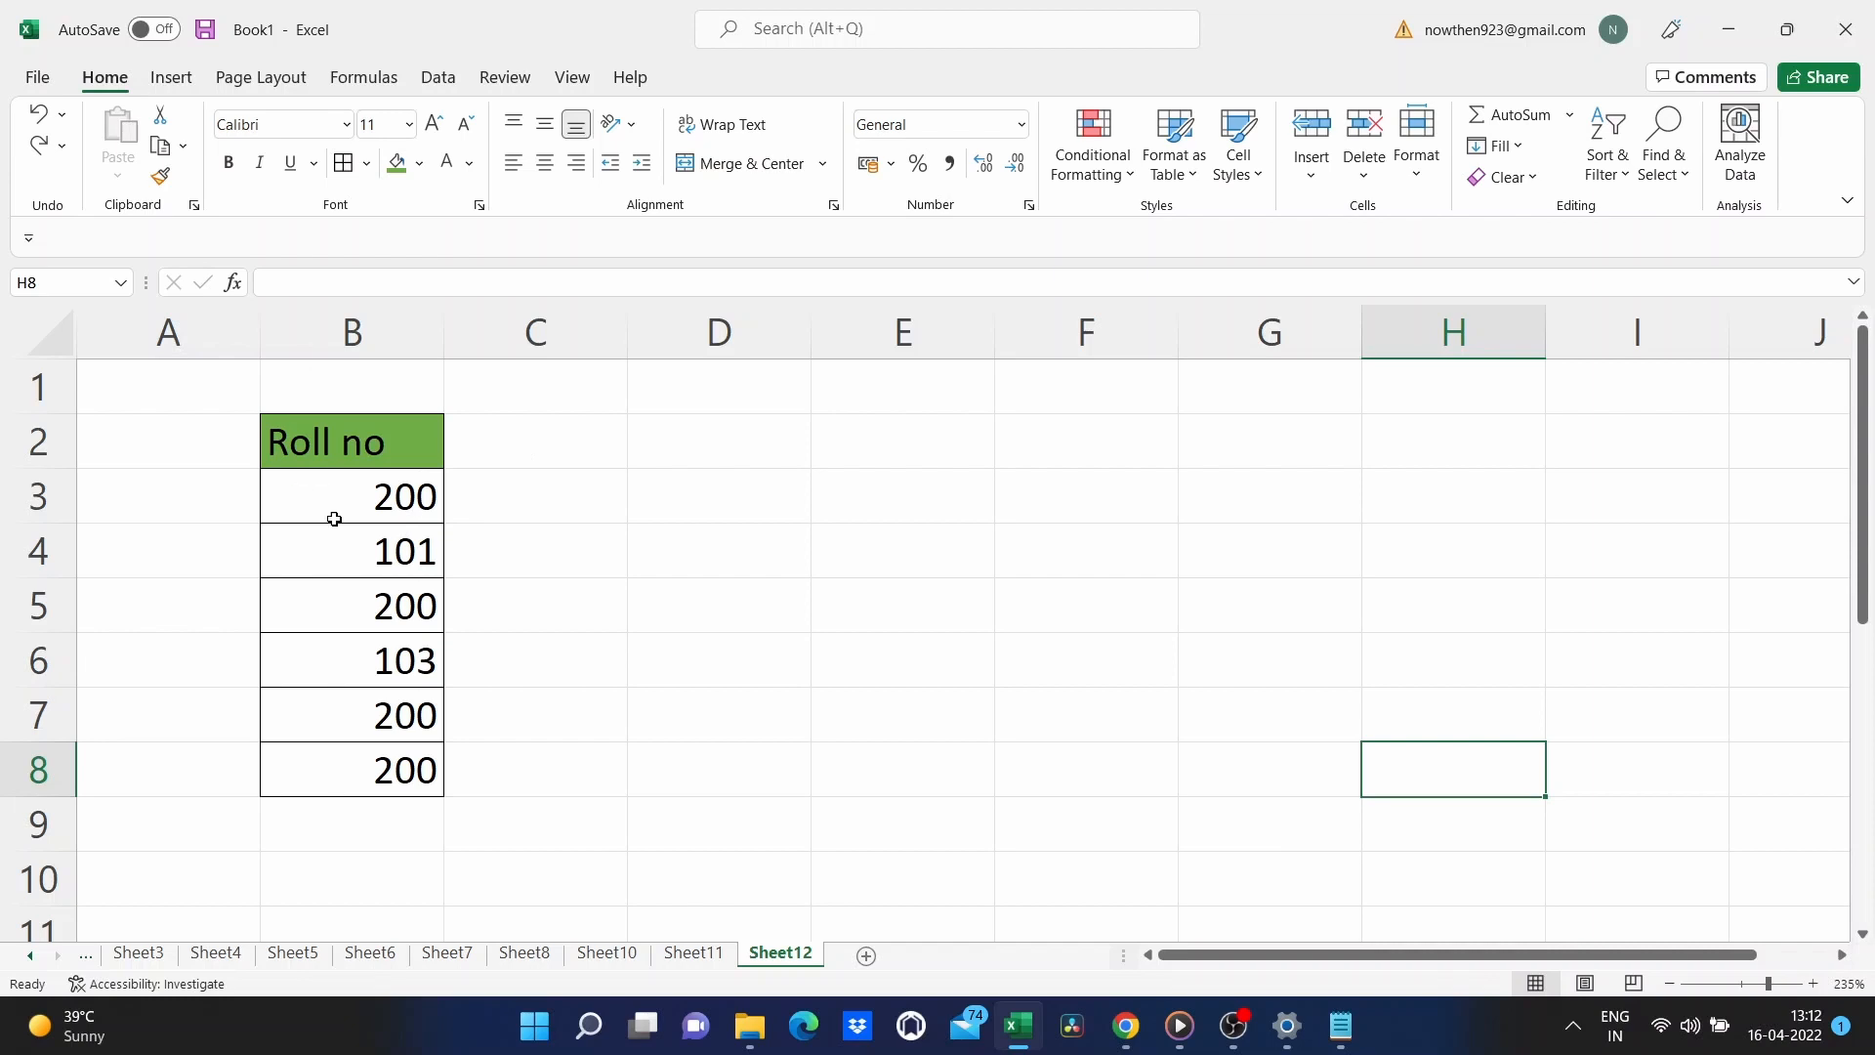
Remove the duplicate roll numbers from B3:B8 on Sheet12.
{"action": "left_click", "coordinate": [334, 512]}
{"action": "left_click", "coordinate": [323, 610]}
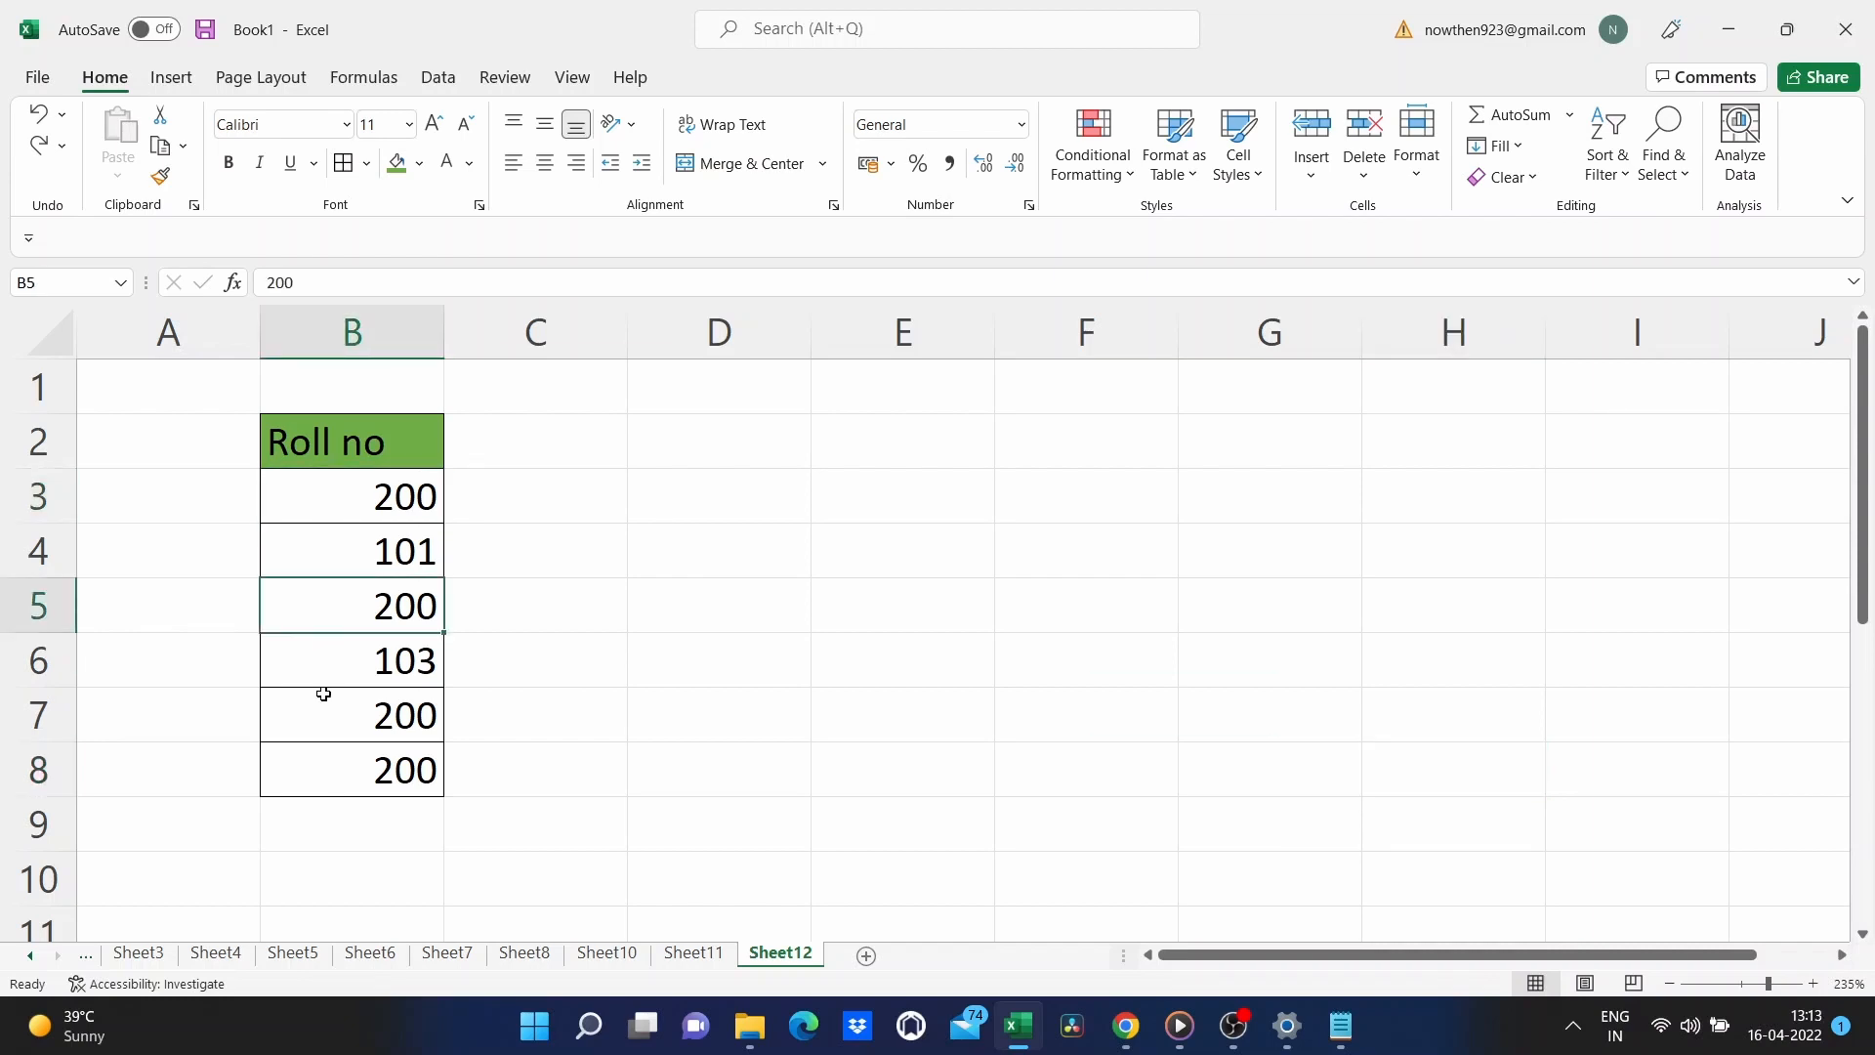
{"action": "left_click", "coordinate": [324, 714]}
{"action": "left_click", "coordinate": [324, 761]}
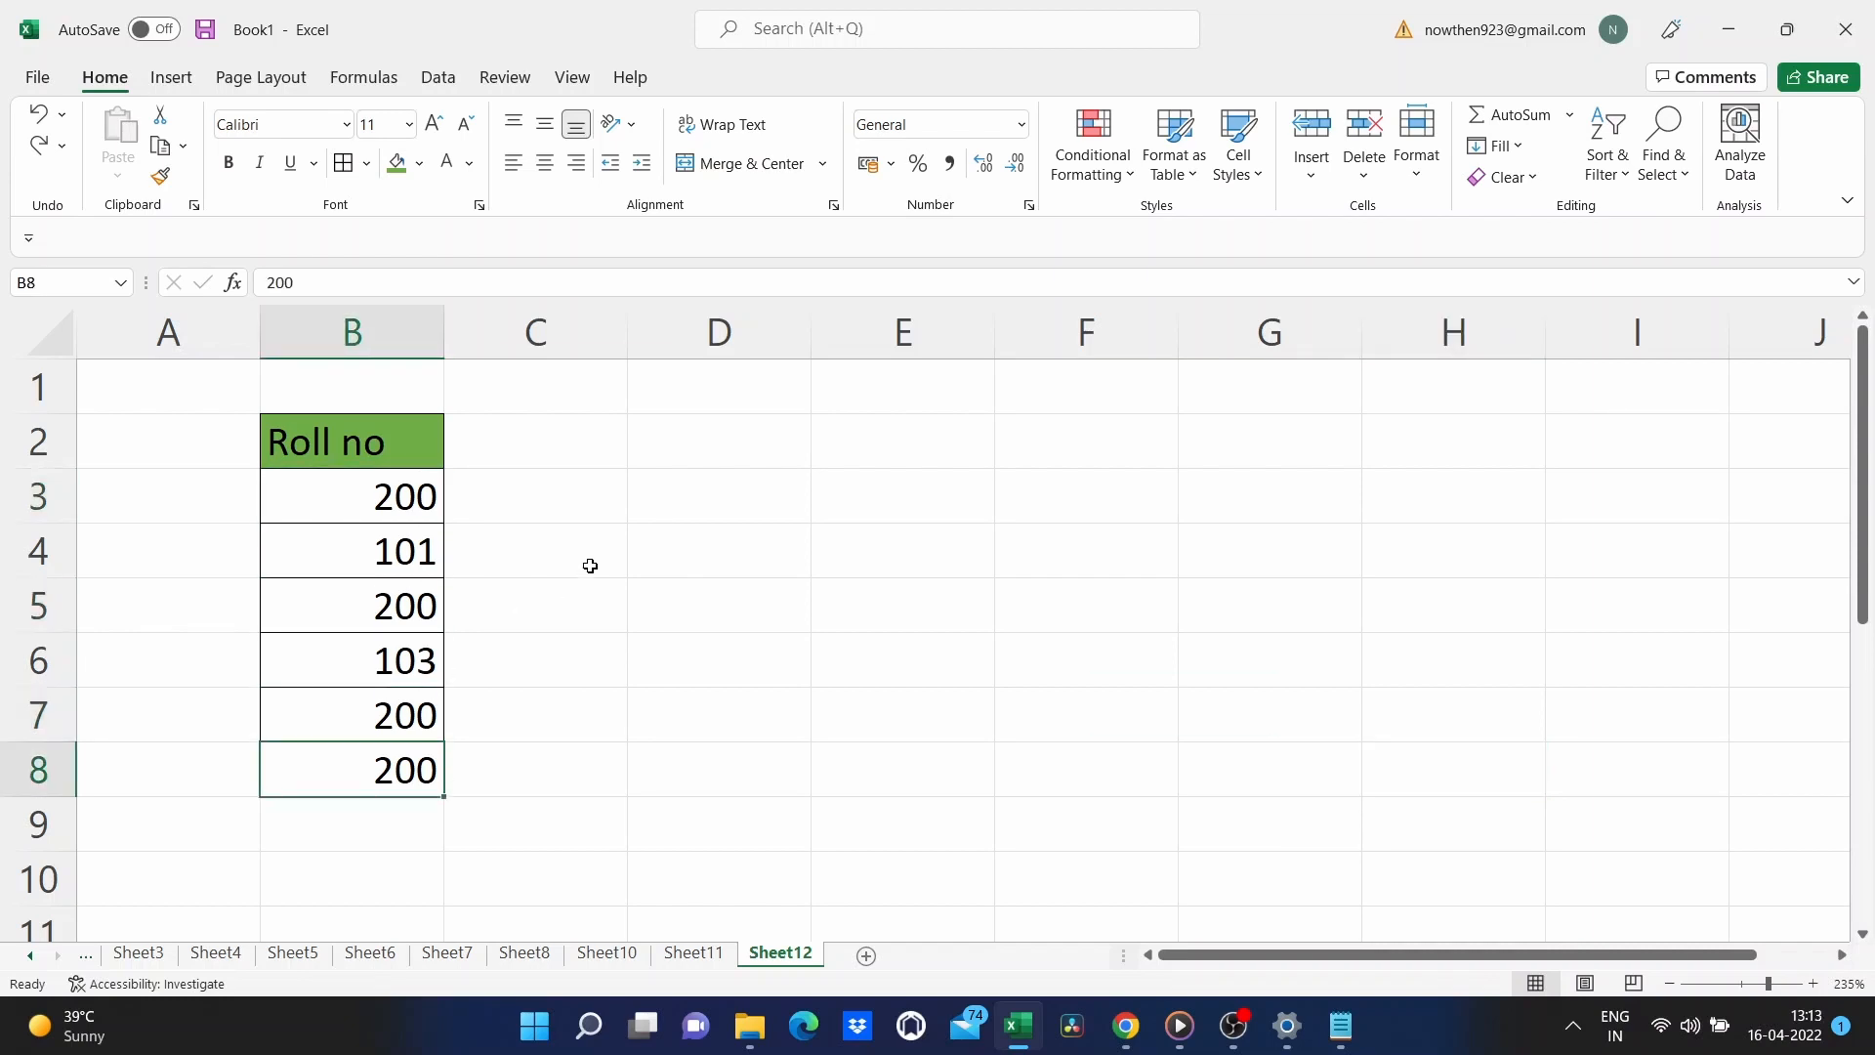
{"action": "left_click", "coordinate": [608, 554]}
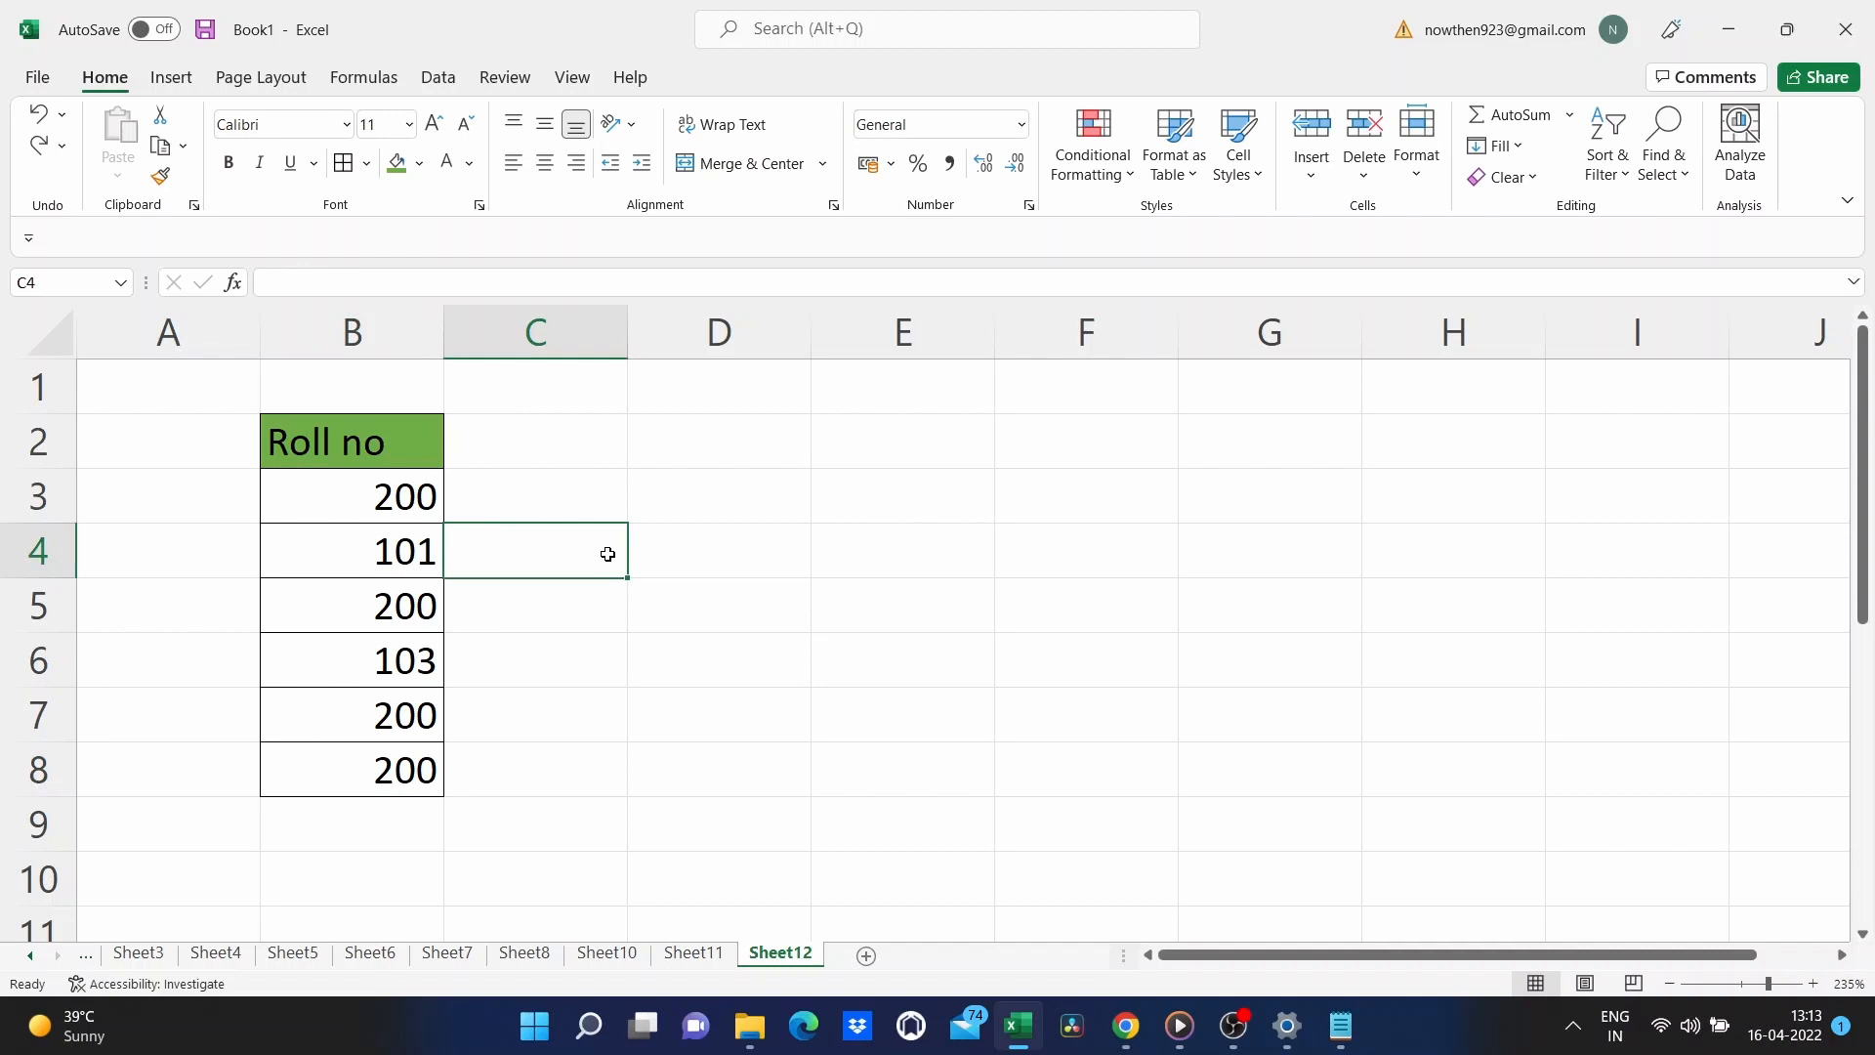
{"action": "left_click_drag", "start_coordinate": [395, 503], "coordinate": [400, 781]}
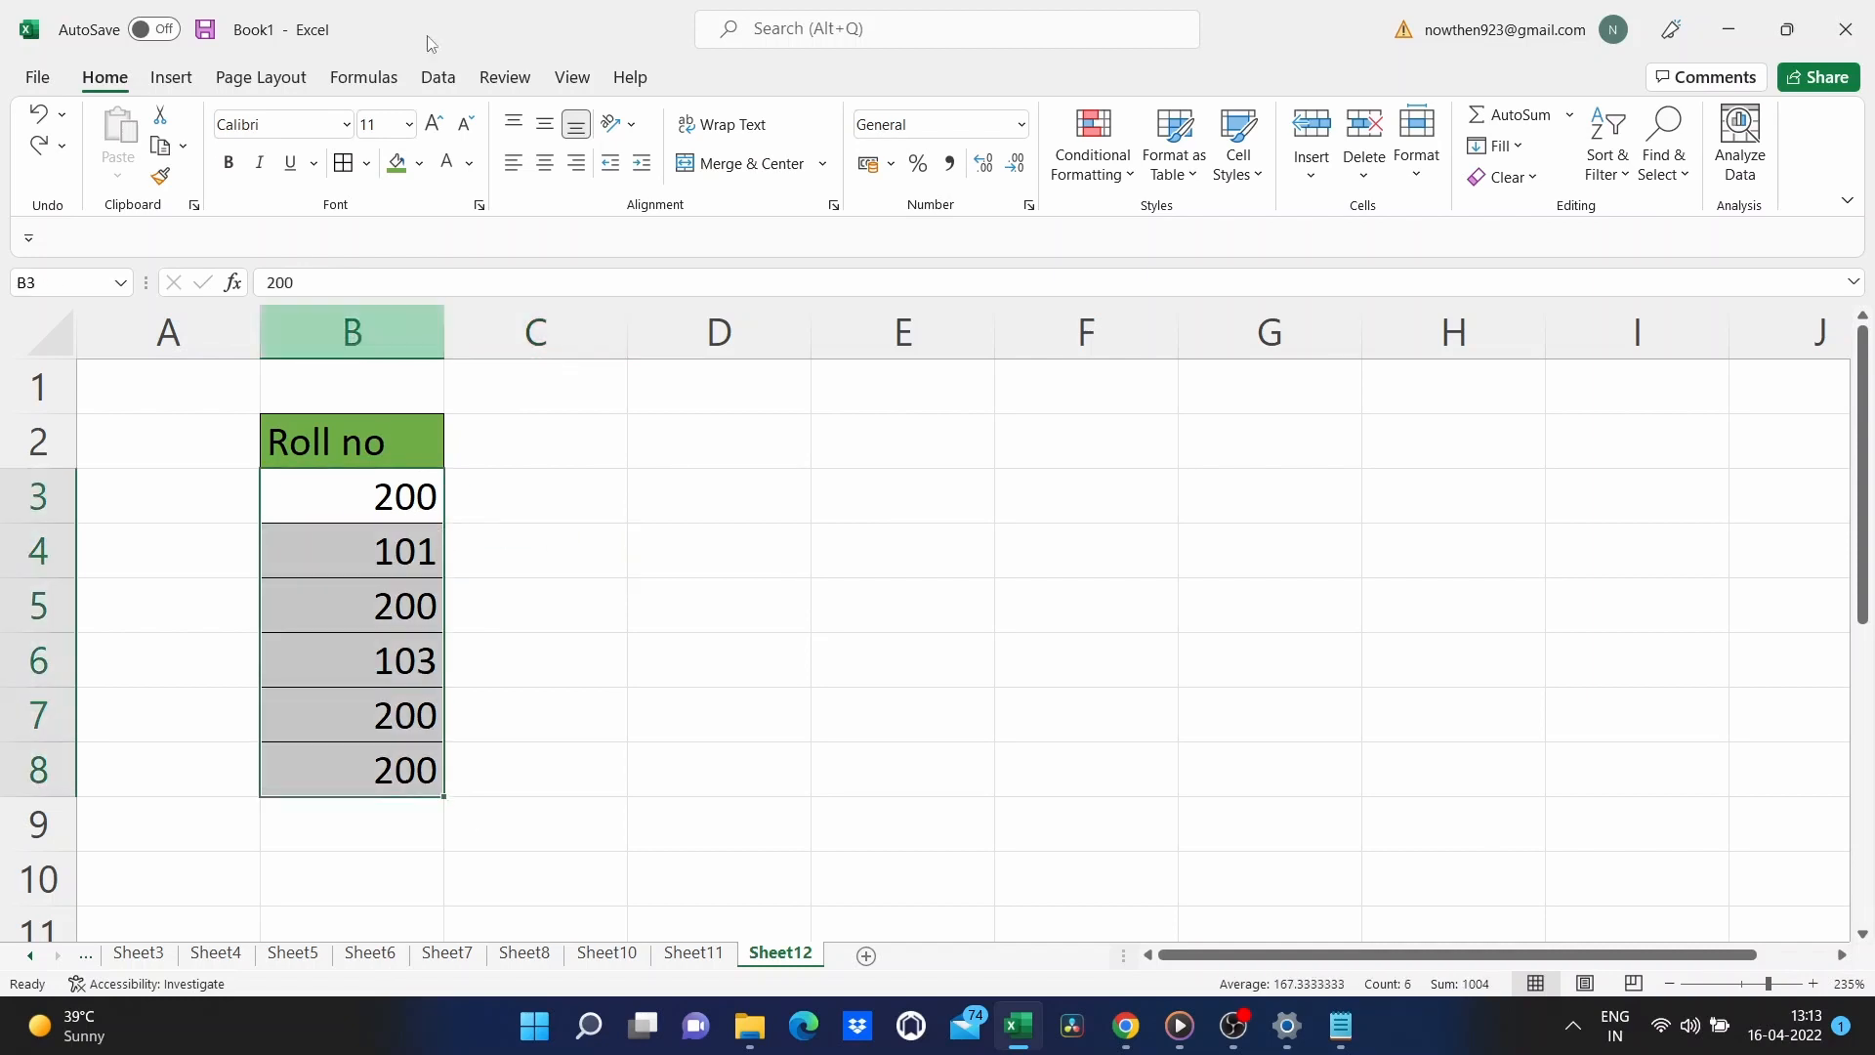
{"action": "left_click", "coordinate": [438, 77]}
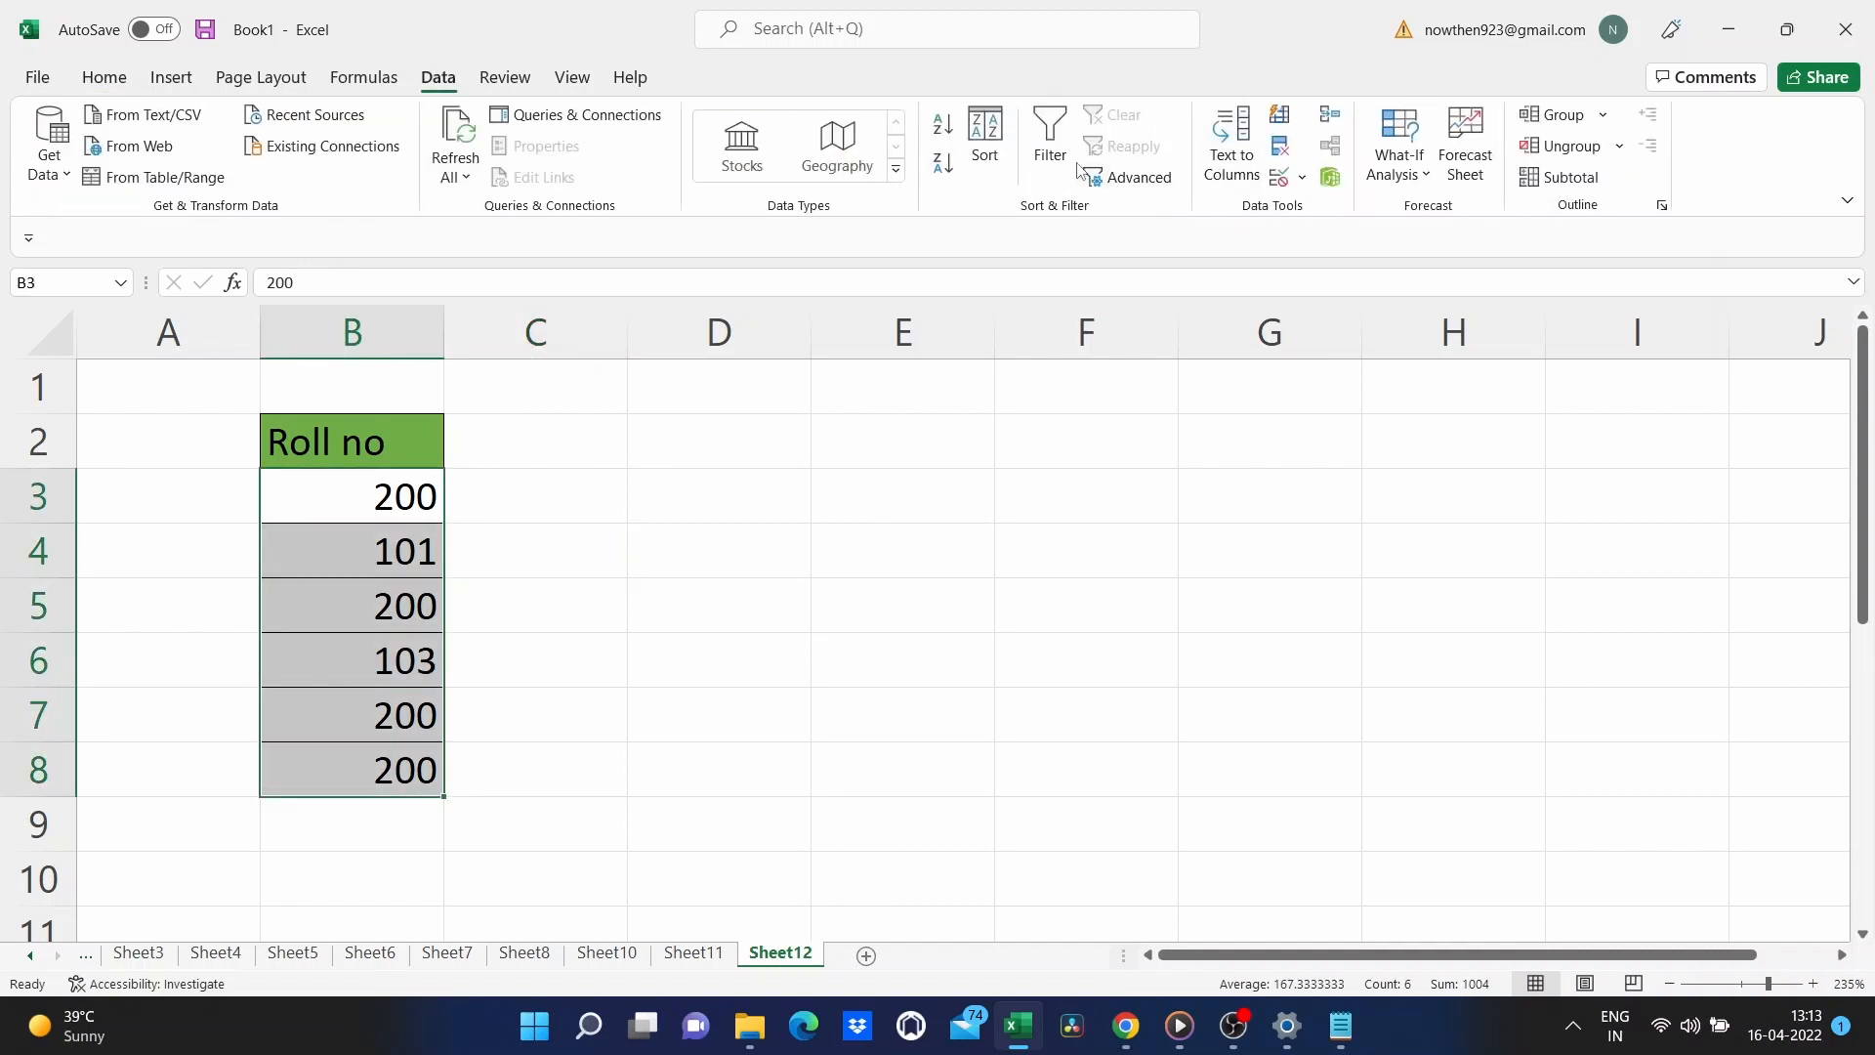
{"action": "left_click", "coordinate": [1280, 146]}
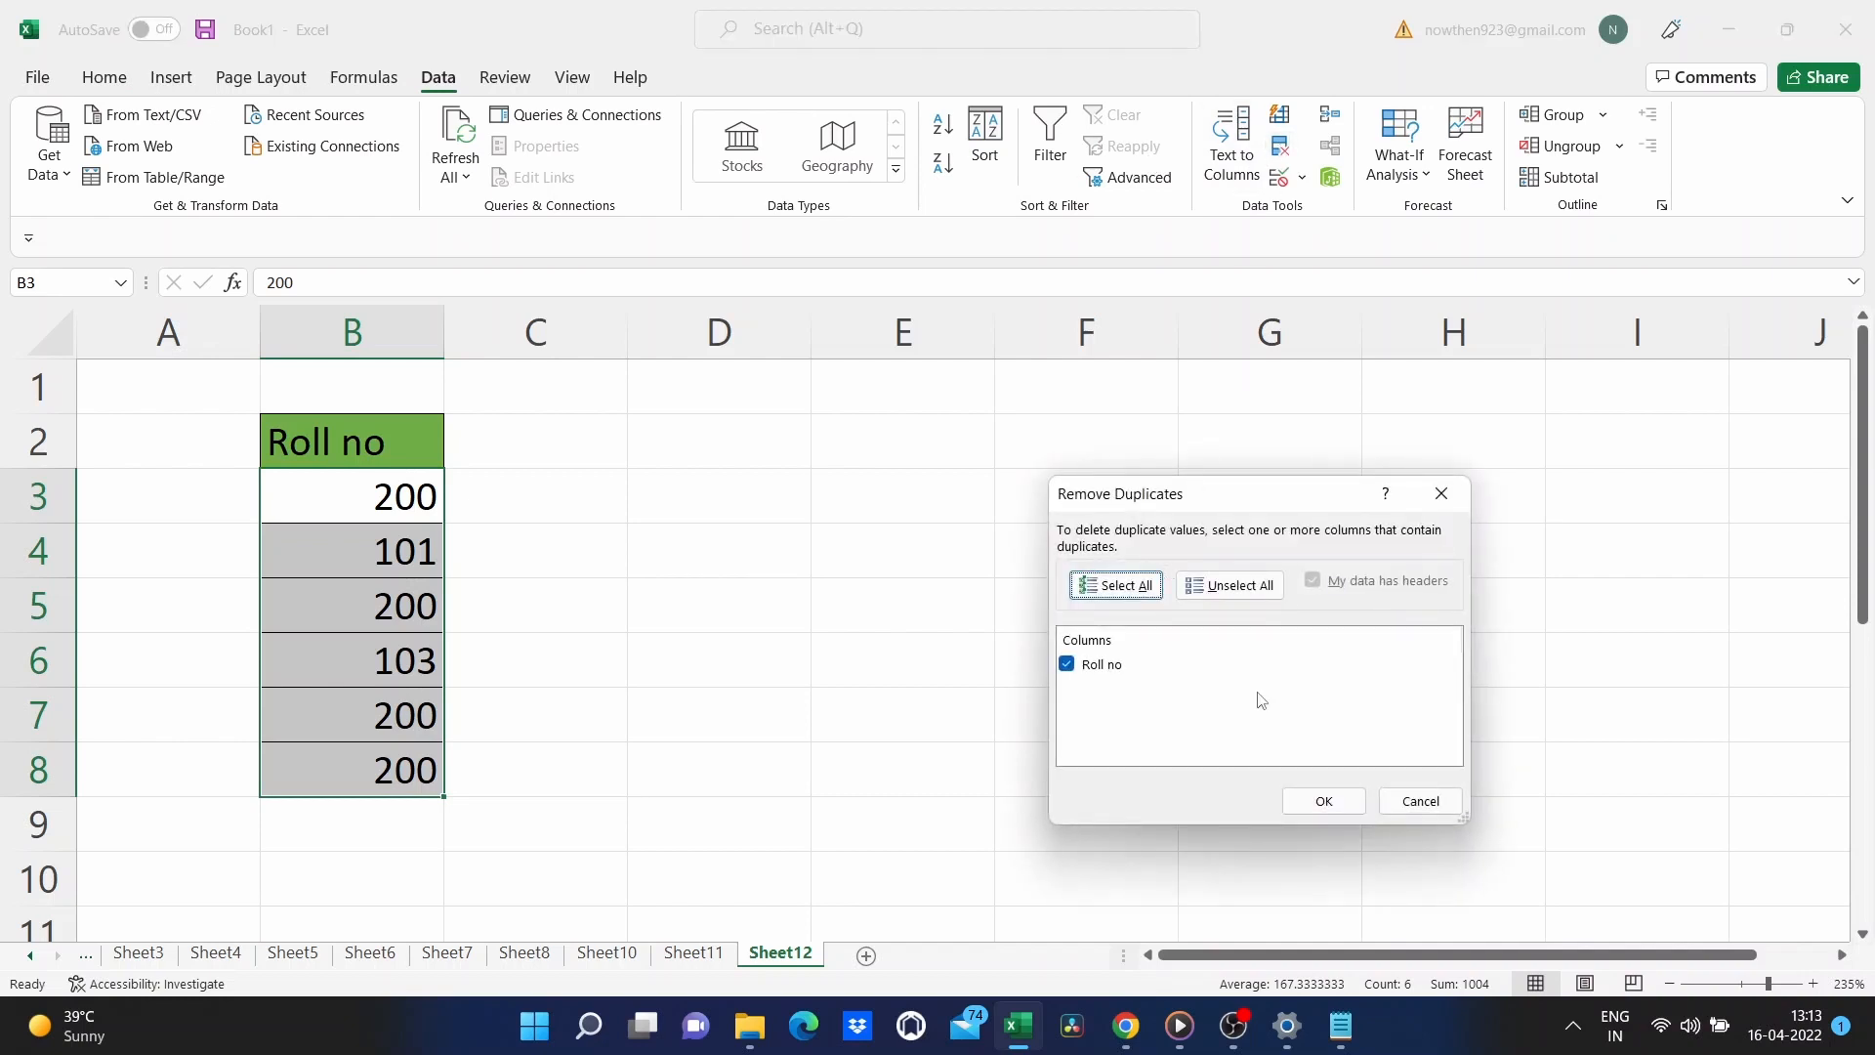
{"action": "left_click", "coordinate": [1322, 800]}
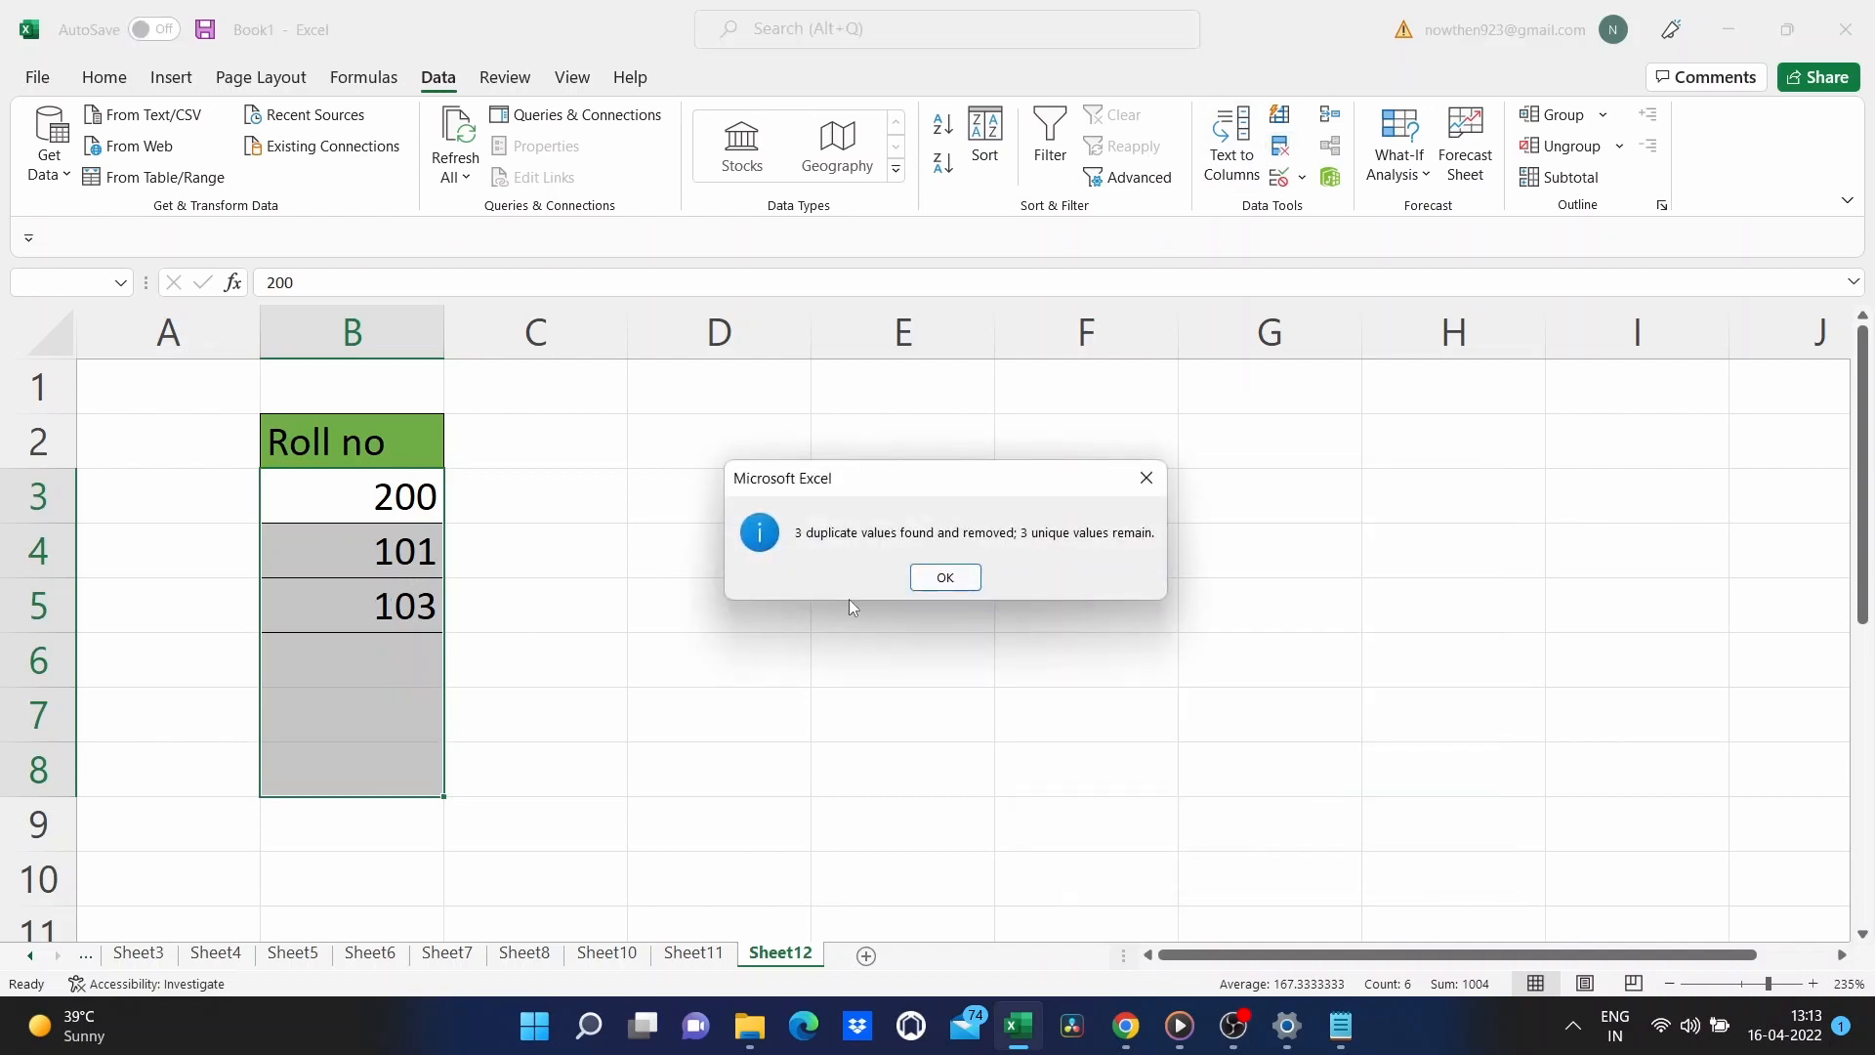
{"action": "left_click", "coordinate": [945, 577]}
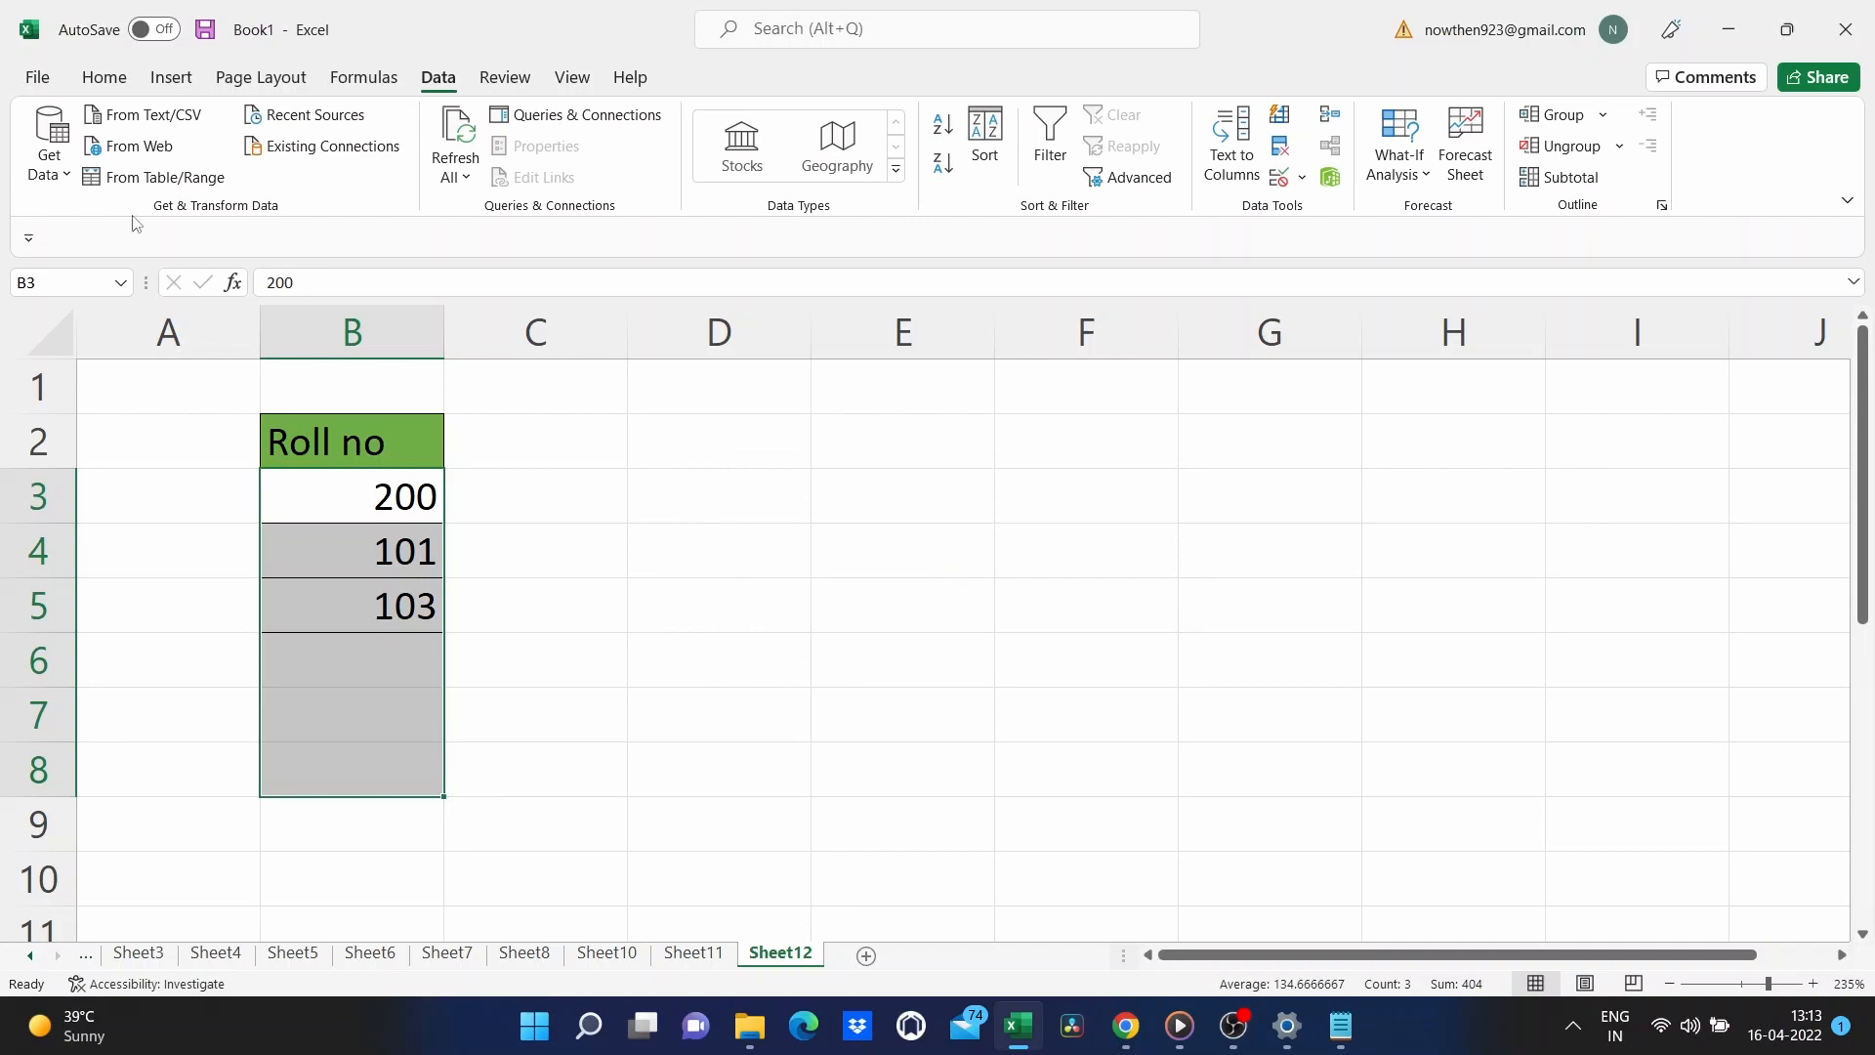
Undo the duplicate removal in the Roll no column.
{"action": "left_click", "coordinate": [103, 77]}
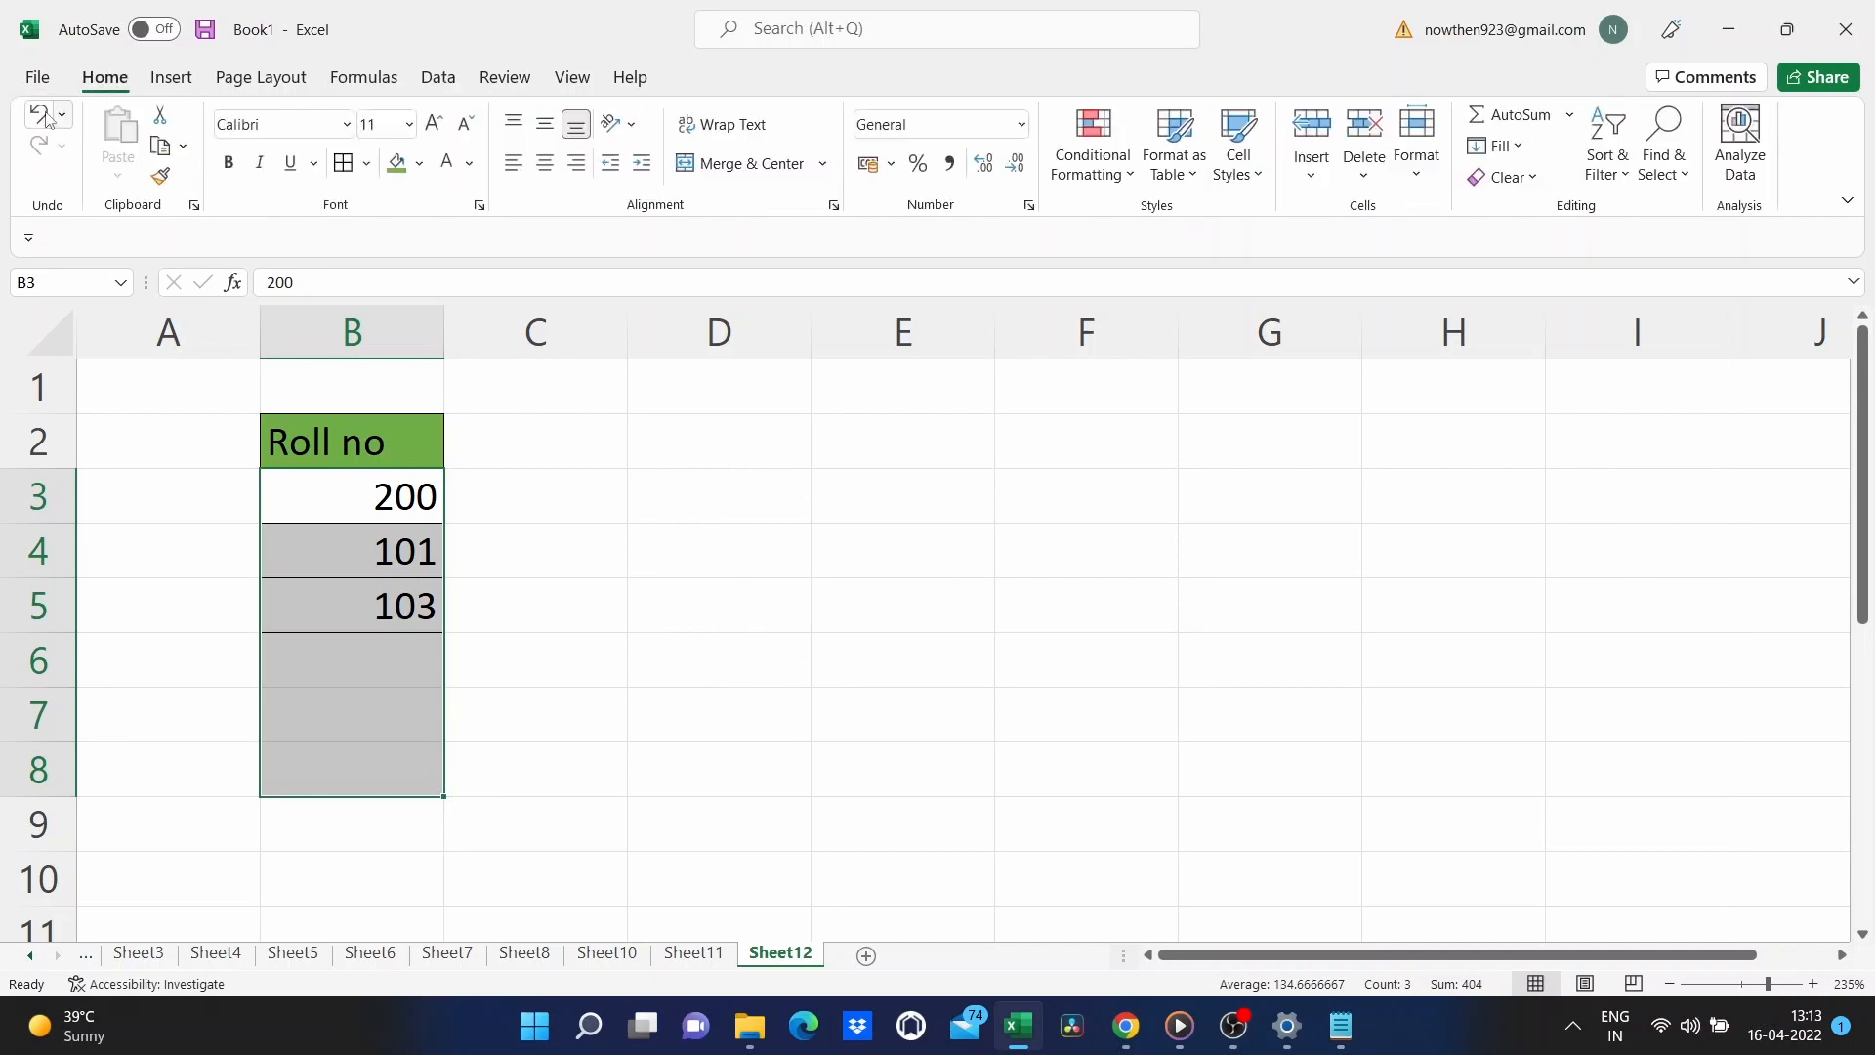
{"action": "left_click", "coordinate": [35, 113]}
{"action": "left_click", "coordinate": [708, 608]}
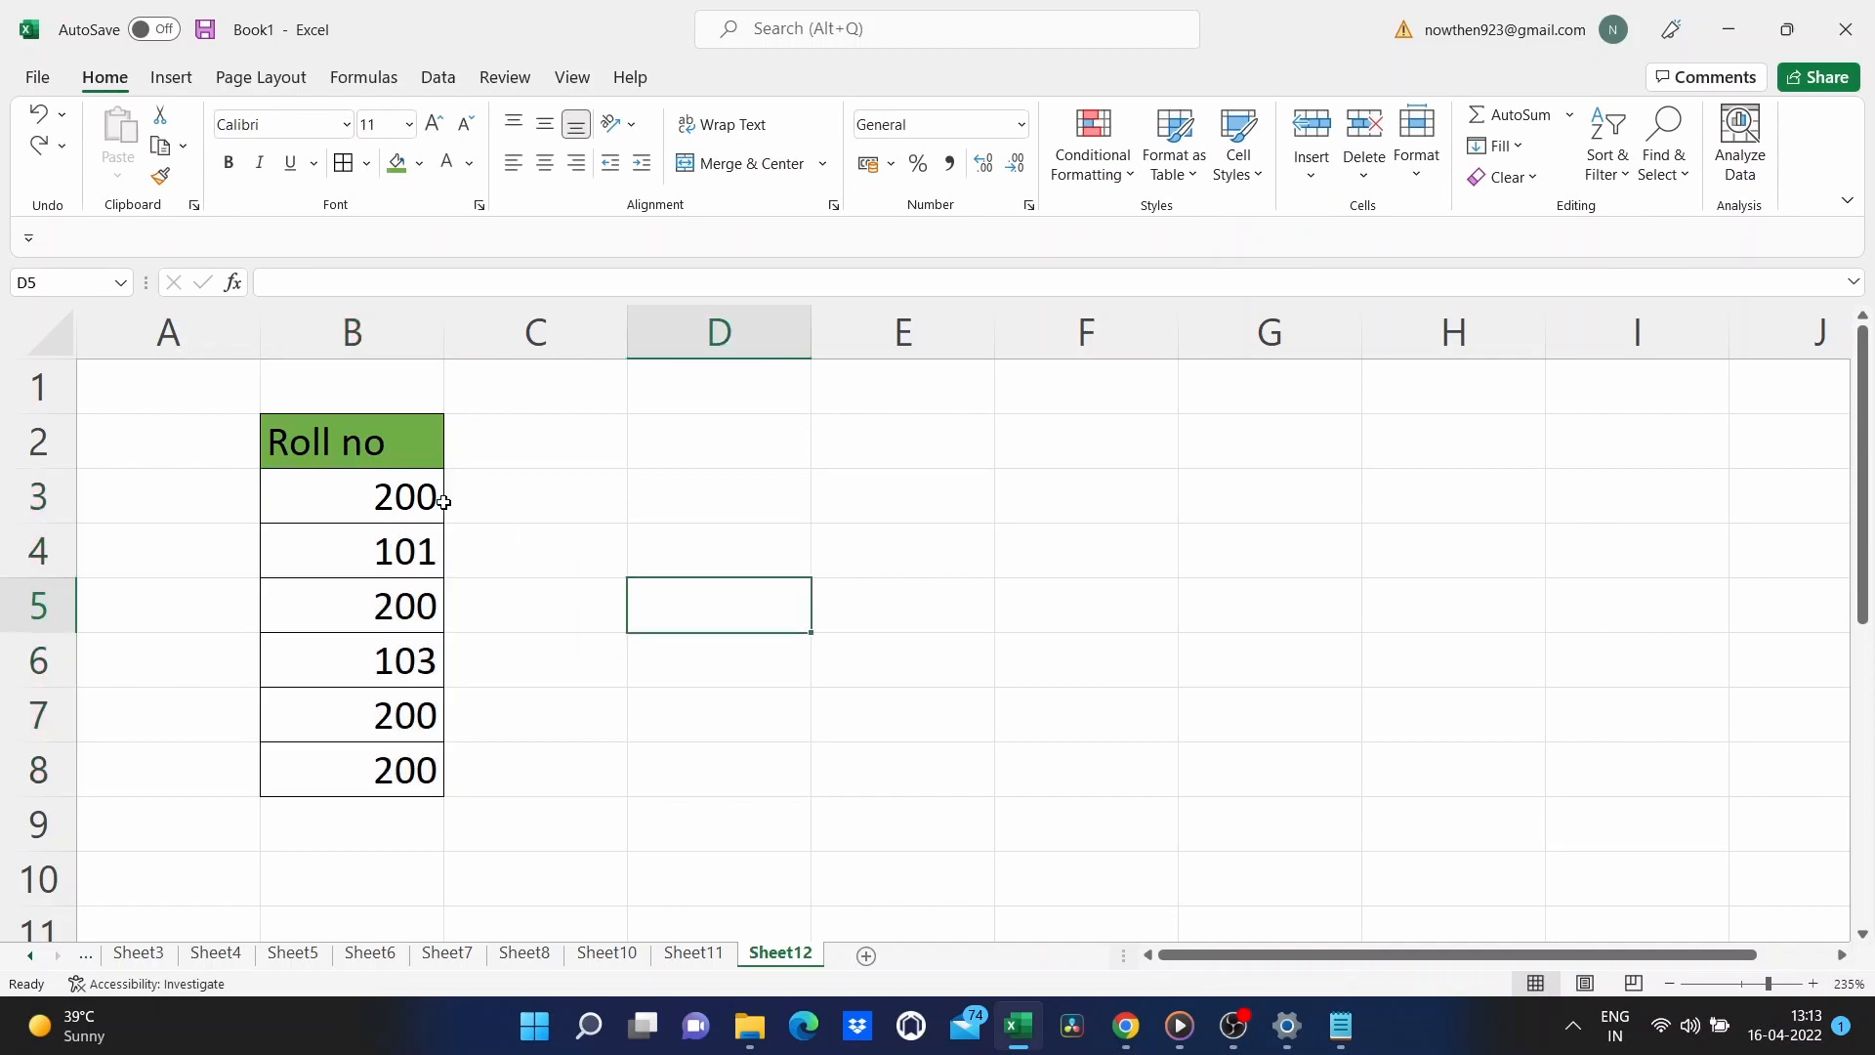
Highlight duplicate values in B3:B8 with conditional formatting, using Light Red Fill with Dark Red Text.
{"action": "left_click_drag", "start_coordinate": [361, 488], "coordinate": [348, 769]}
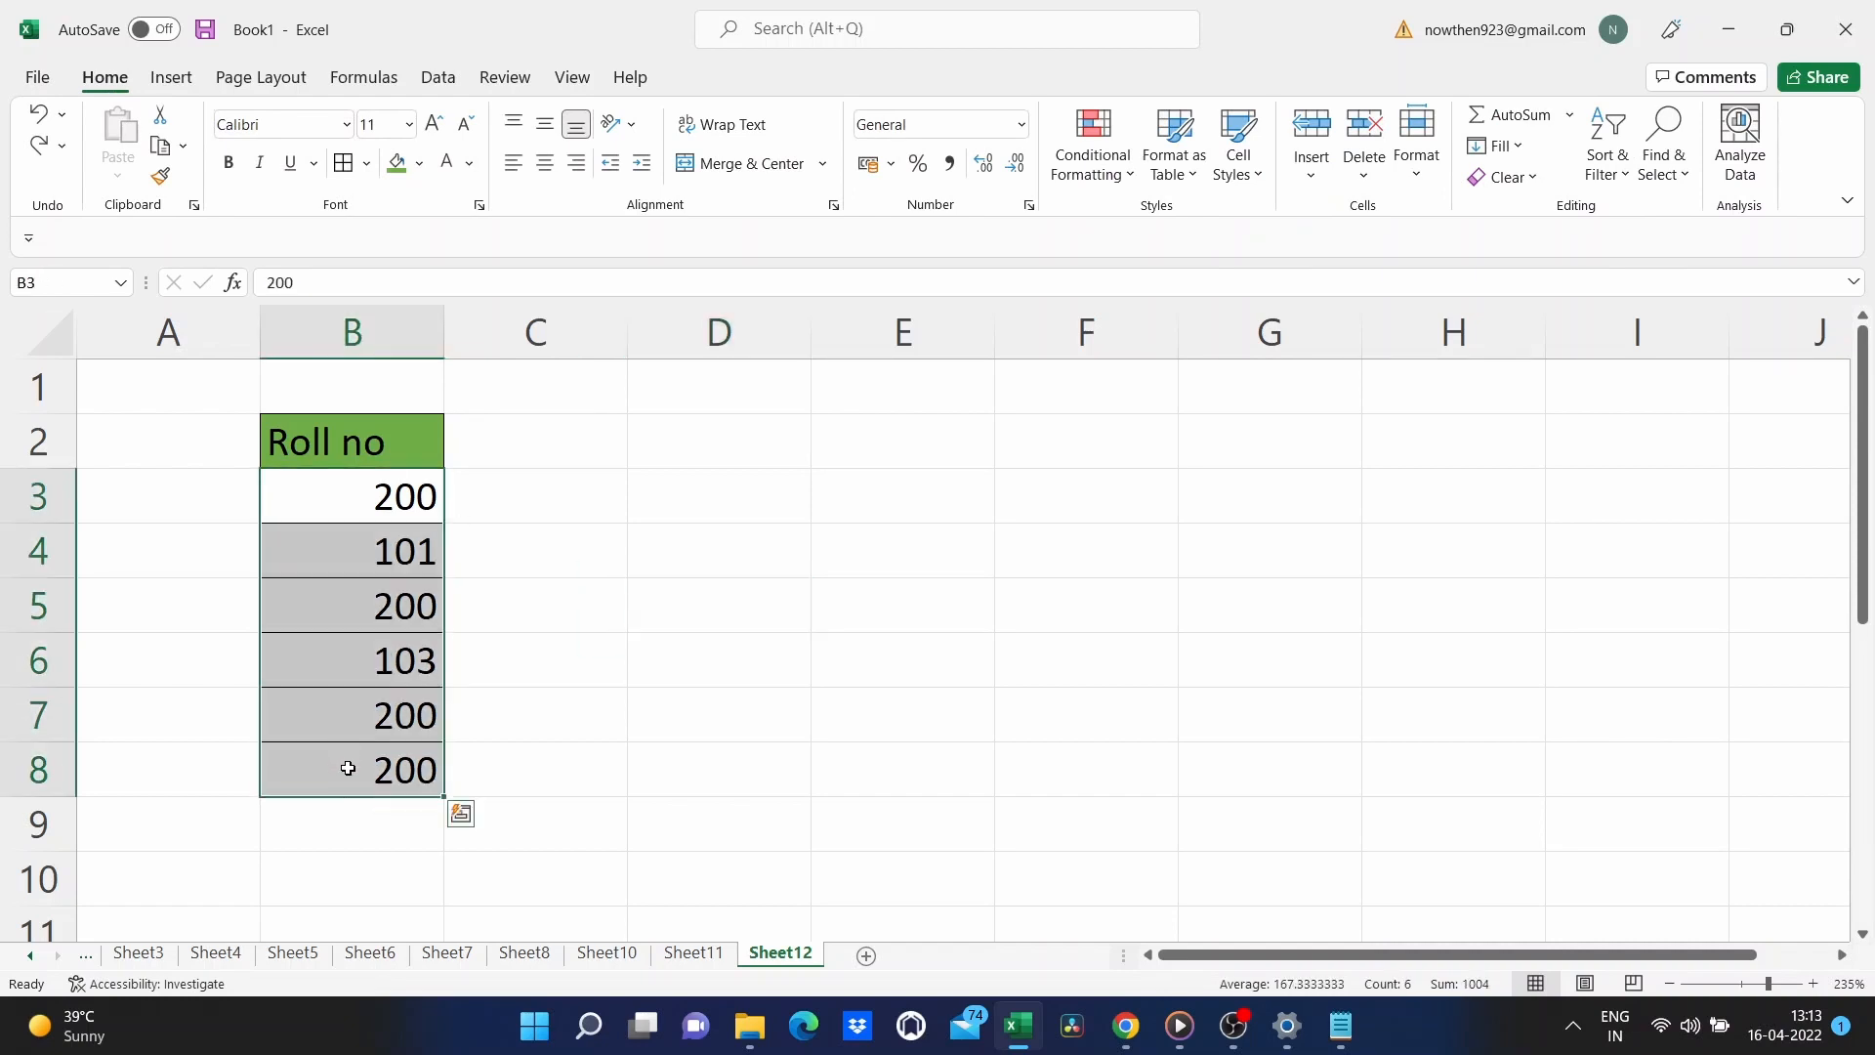
{"action": "left_click", "coordinate": [1092, 183]}
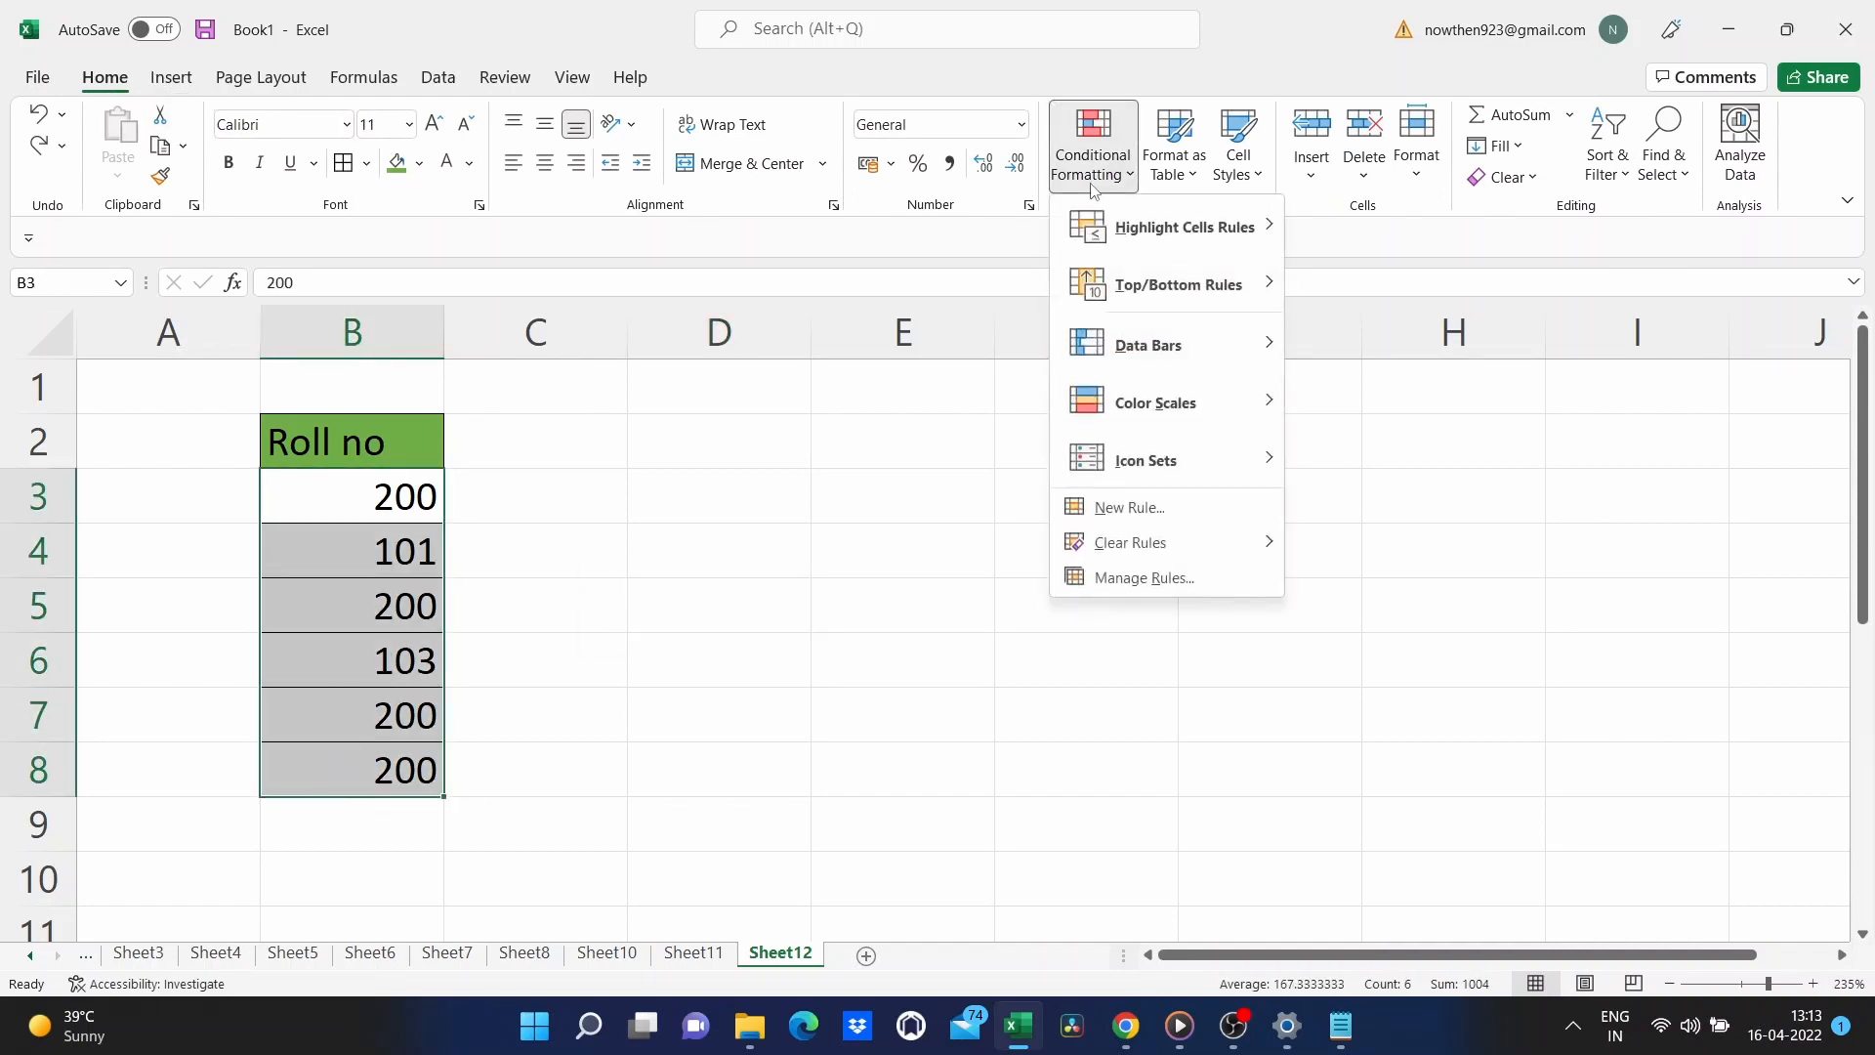
{"action": "mouse_move", "coordinate": [1138, 240]}
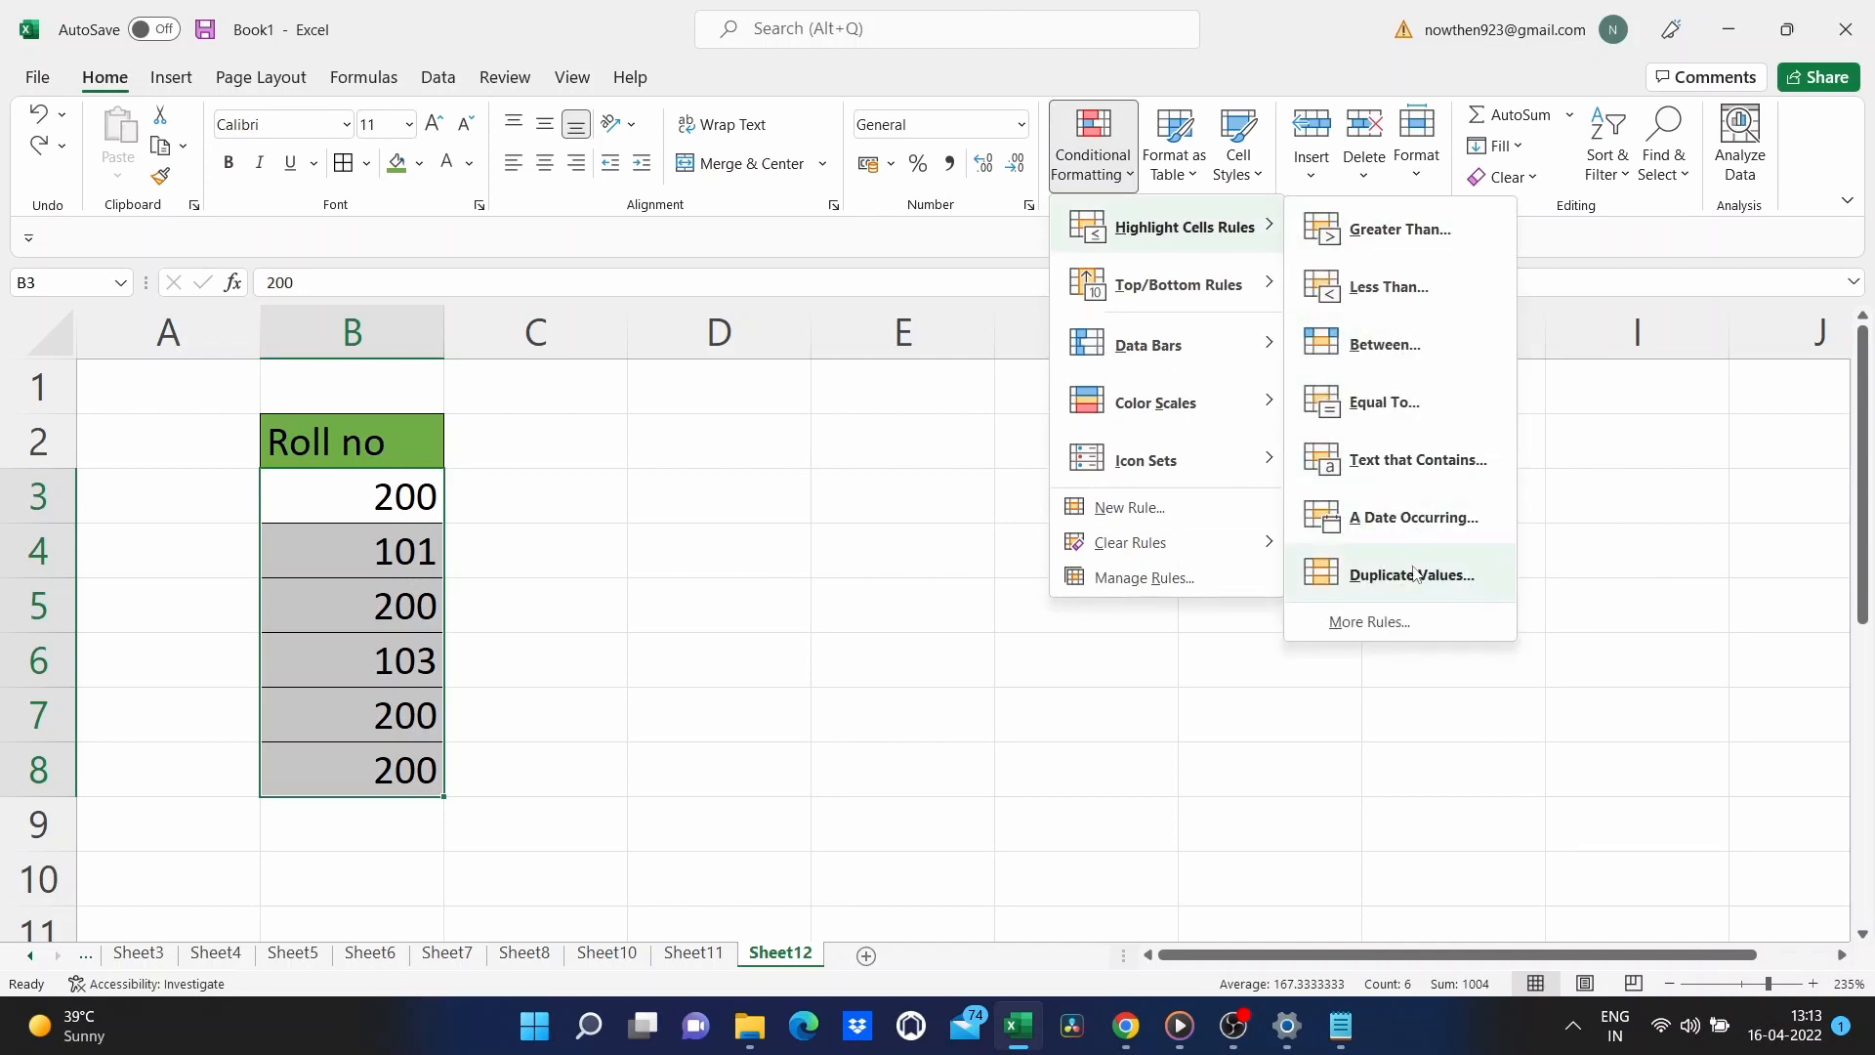
{"action": "left_click", "coordinate": [1415, 574]}
{"action": "left_click", "coordinate": [1363, 664]}
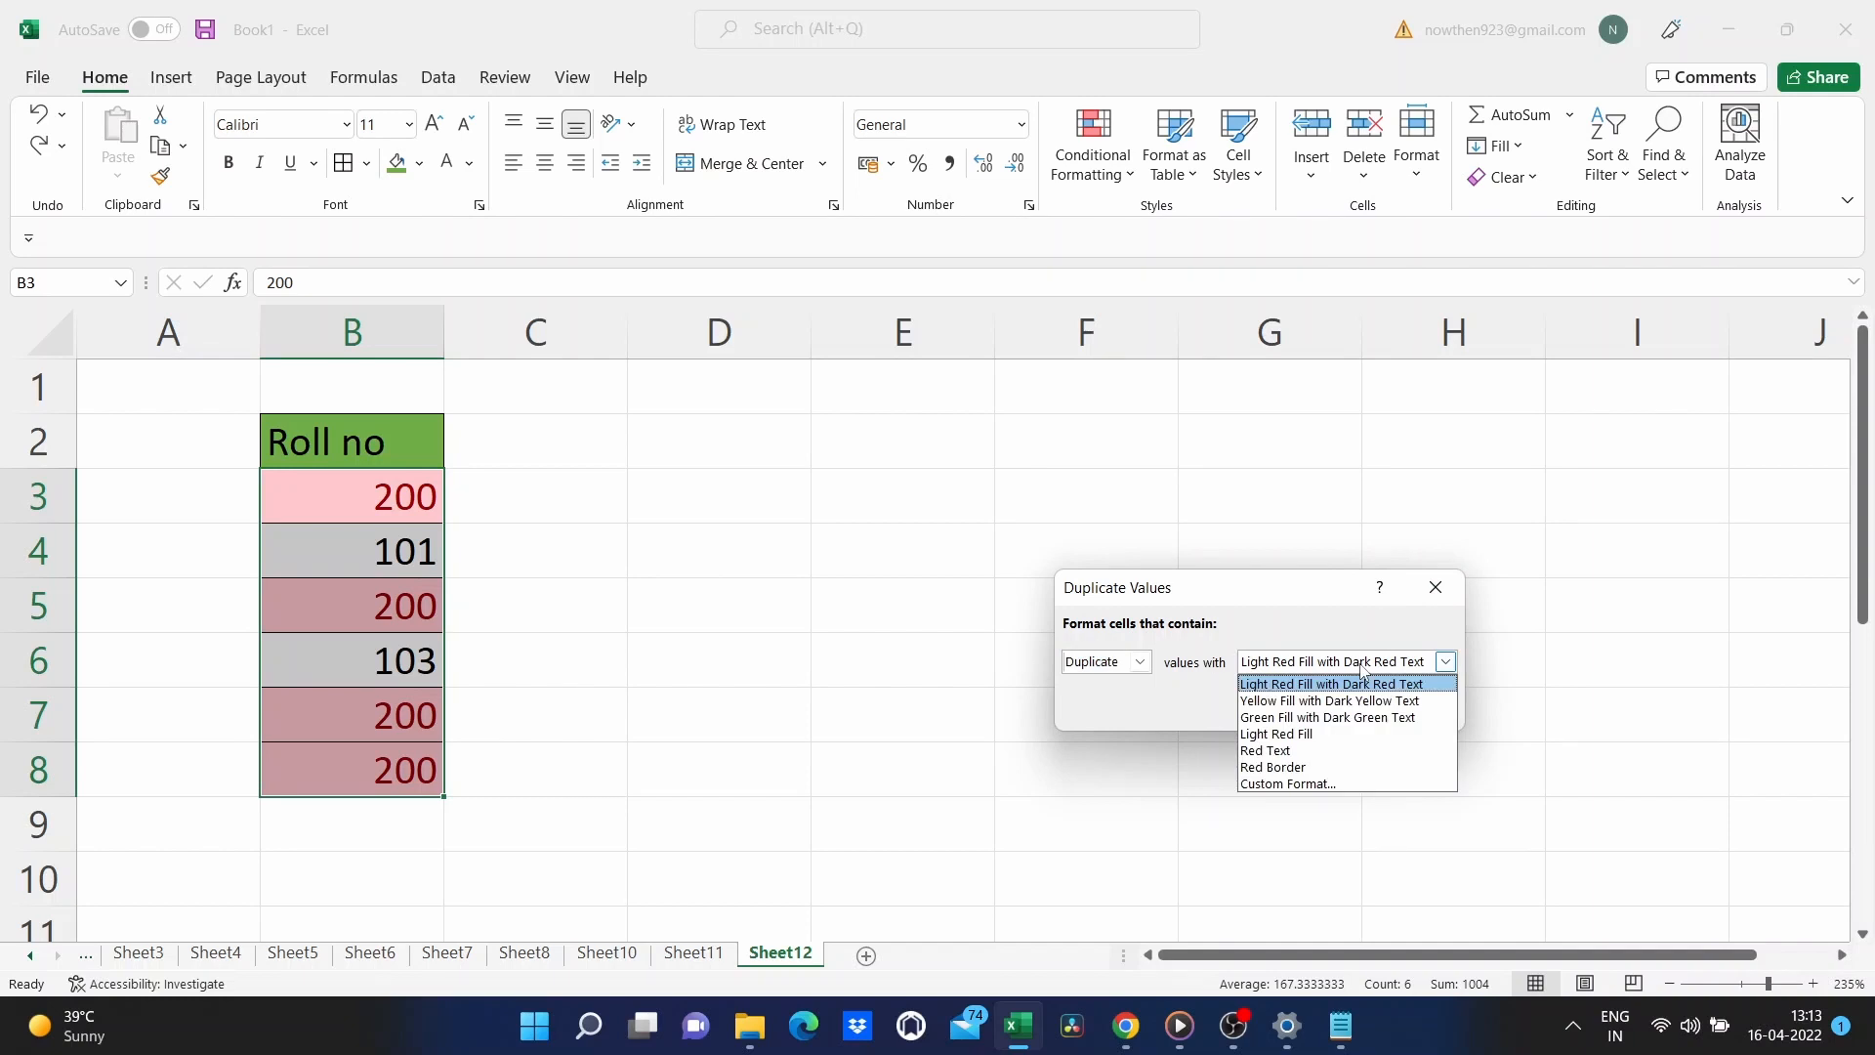
{"action": "left_click", "coordinate": [1363, 683]}
{"action": "left_click", "coordinate": [1318, 703]}
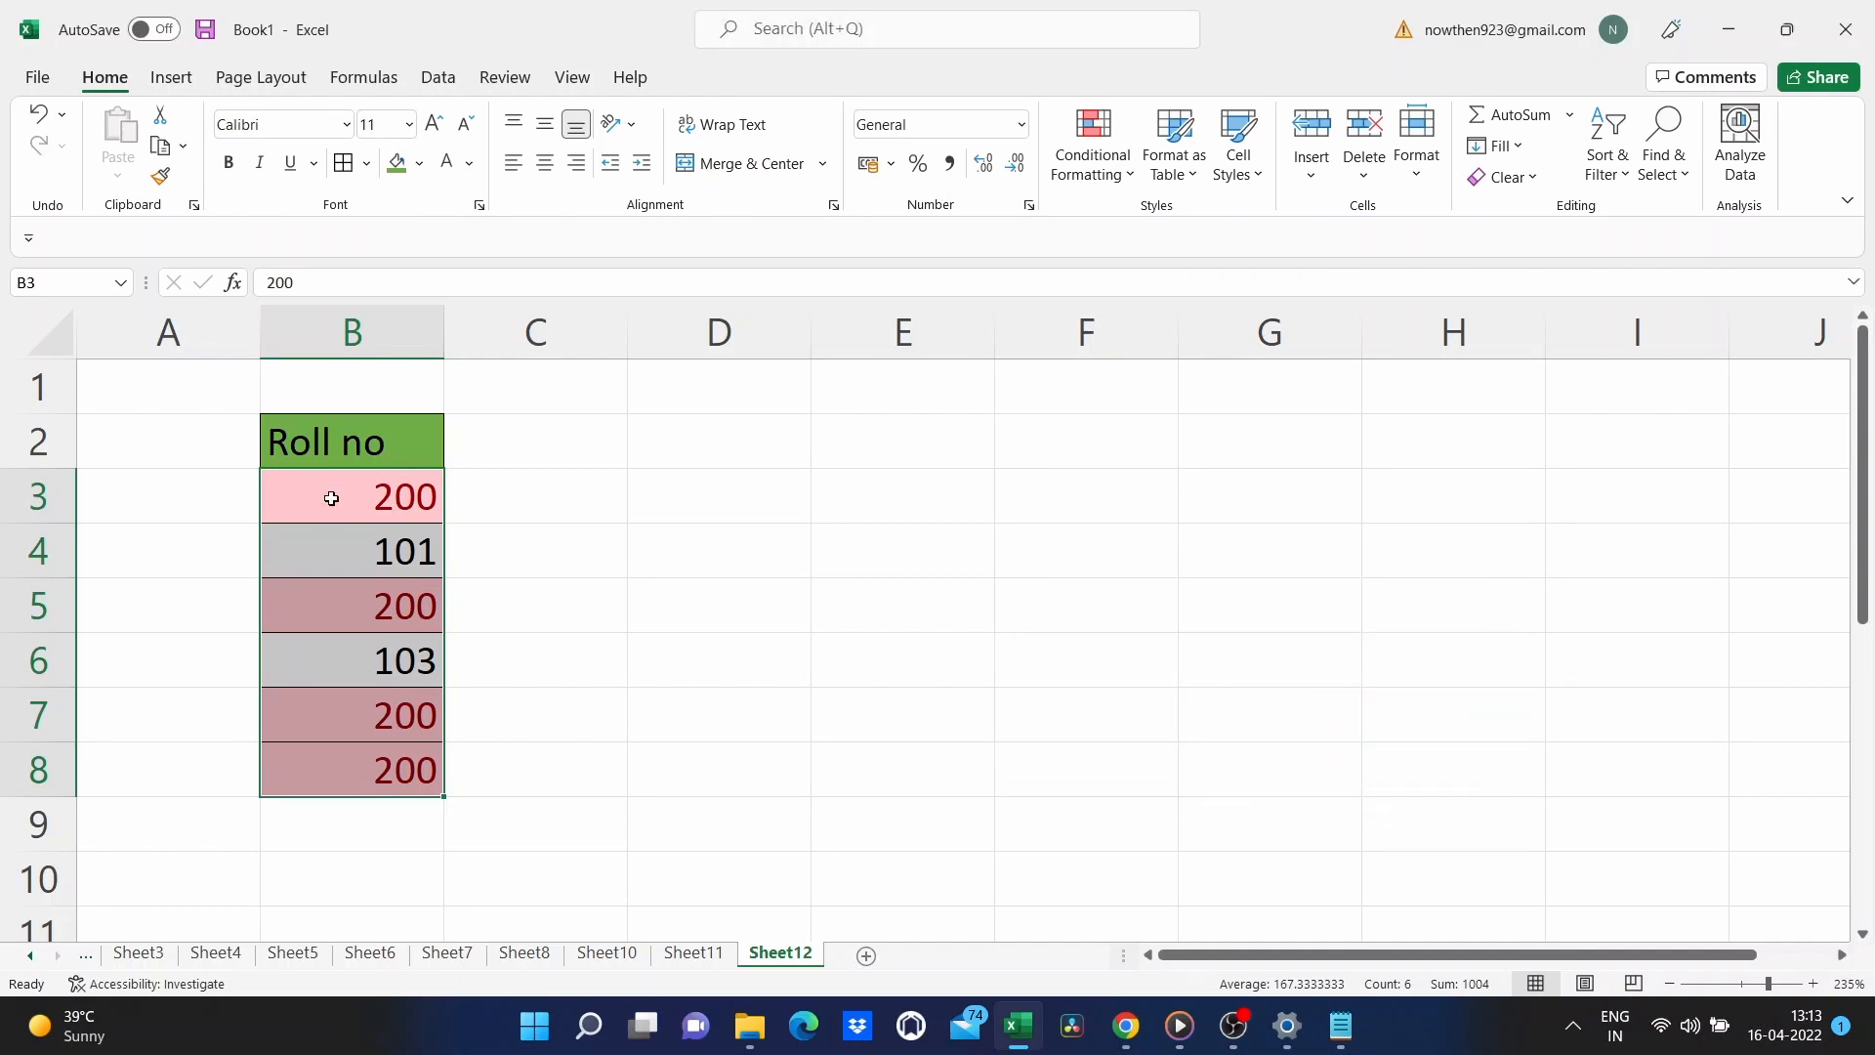
Clear the roll numbers from B3:B8 while keeping the cell formatting.
{"action": "left_click_drag", "start_coordinate": [331, 498], "coordinate": [362, 749]}
{"action": "key", "text": "Delete"}
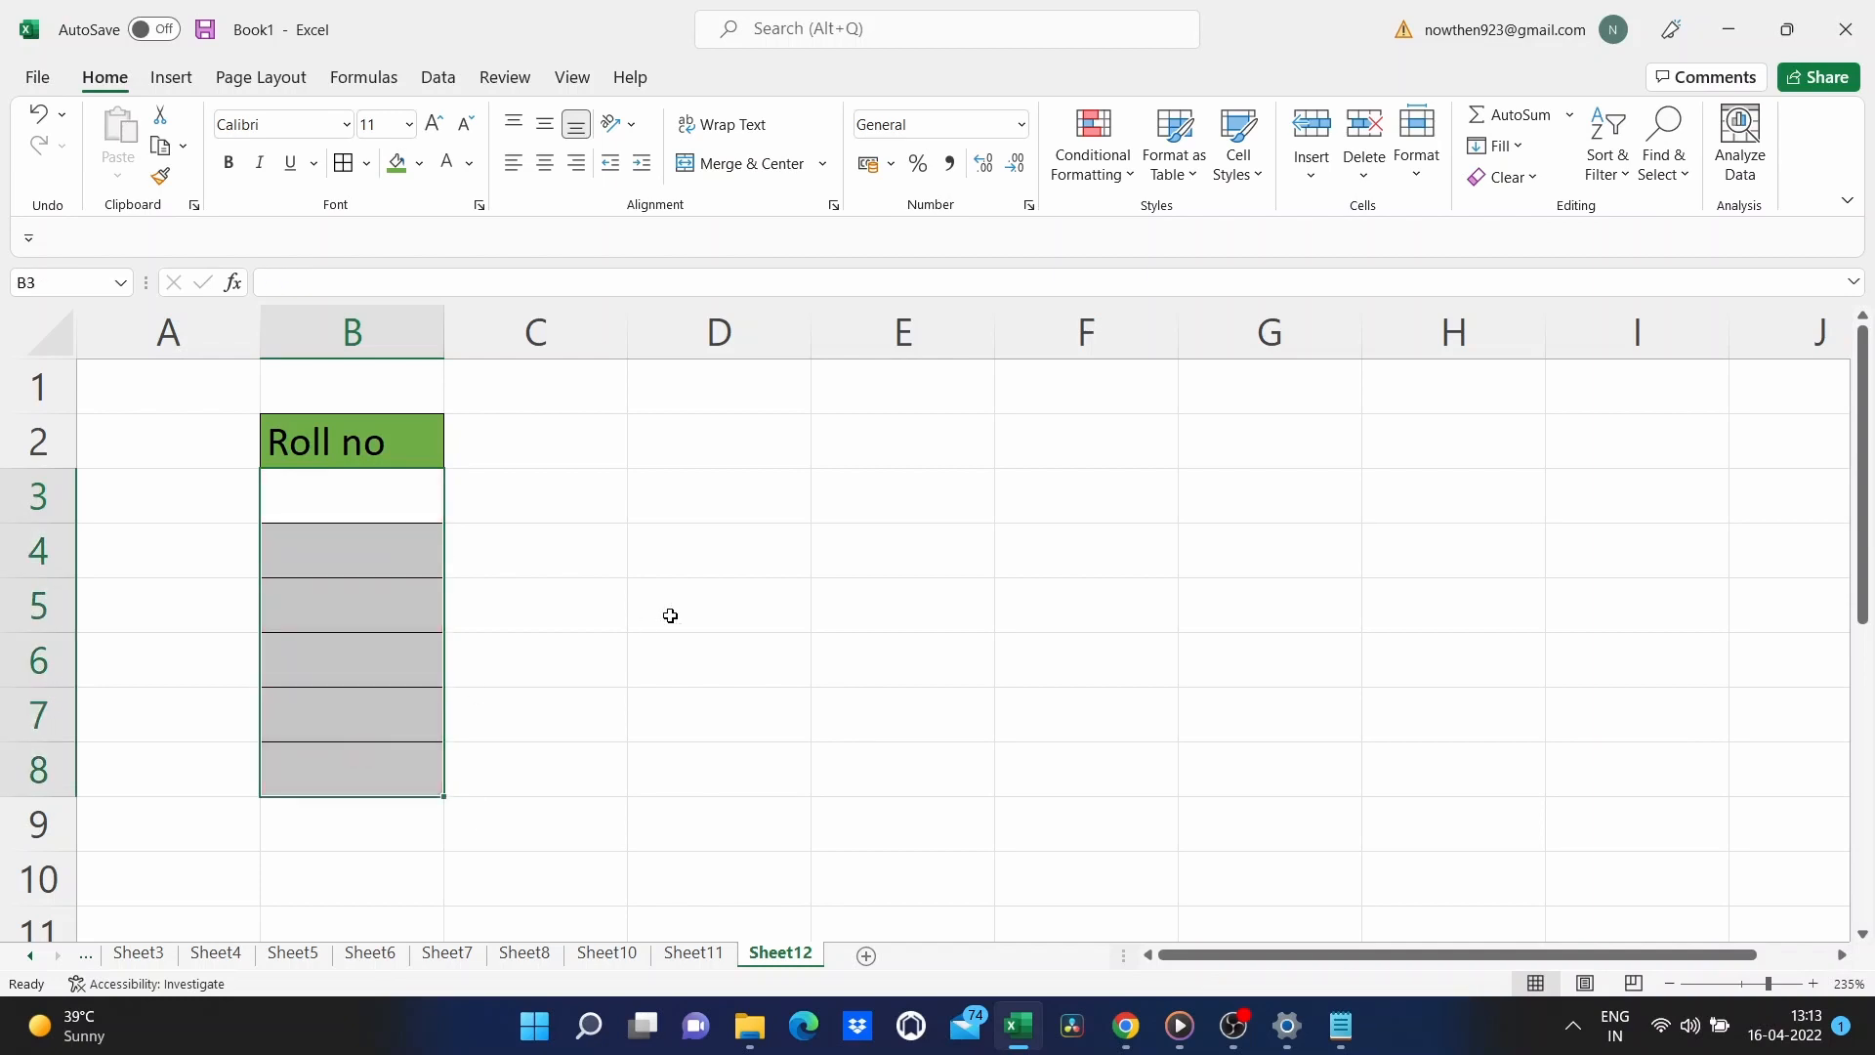
{"action": "left_click", "coordinate": [681, 613]}
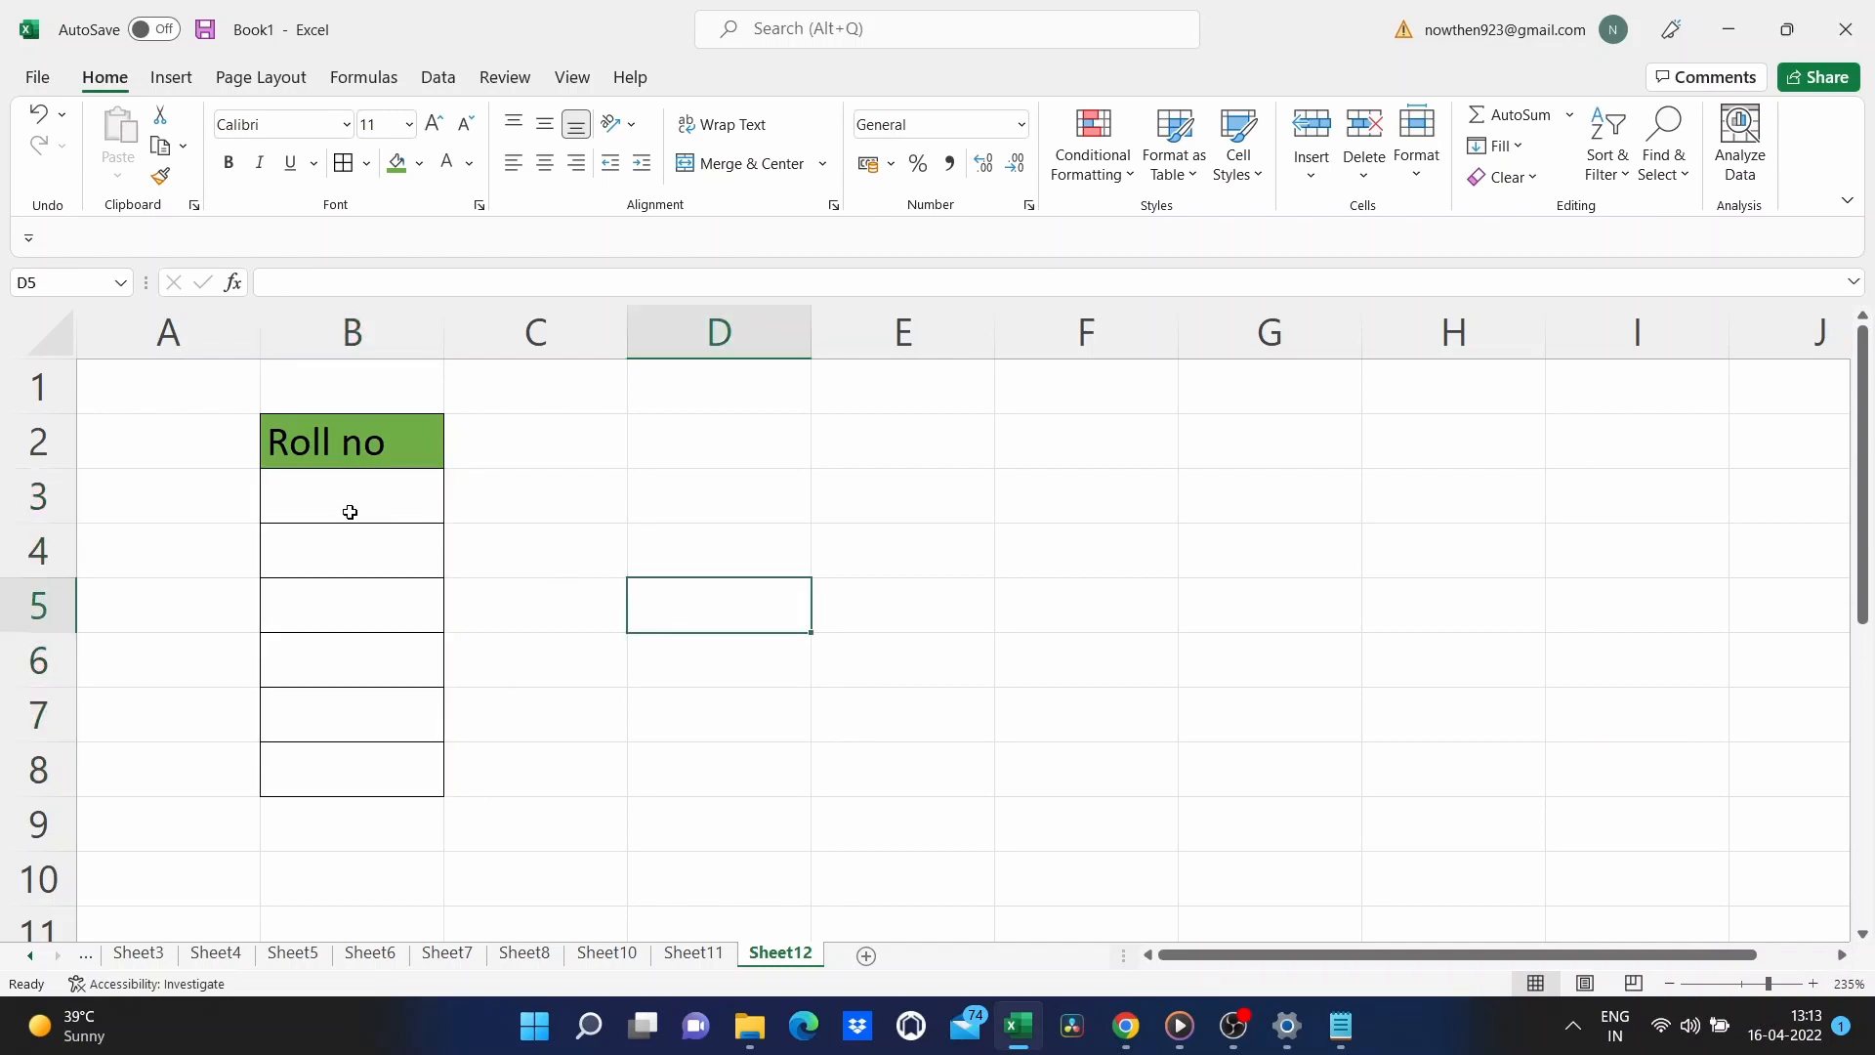
Enter roll numbers 1, 2 and 1 in B3:B5 to test the duplicate highlighting.
{"action": "left_click", "coordinate": [347, 509]}
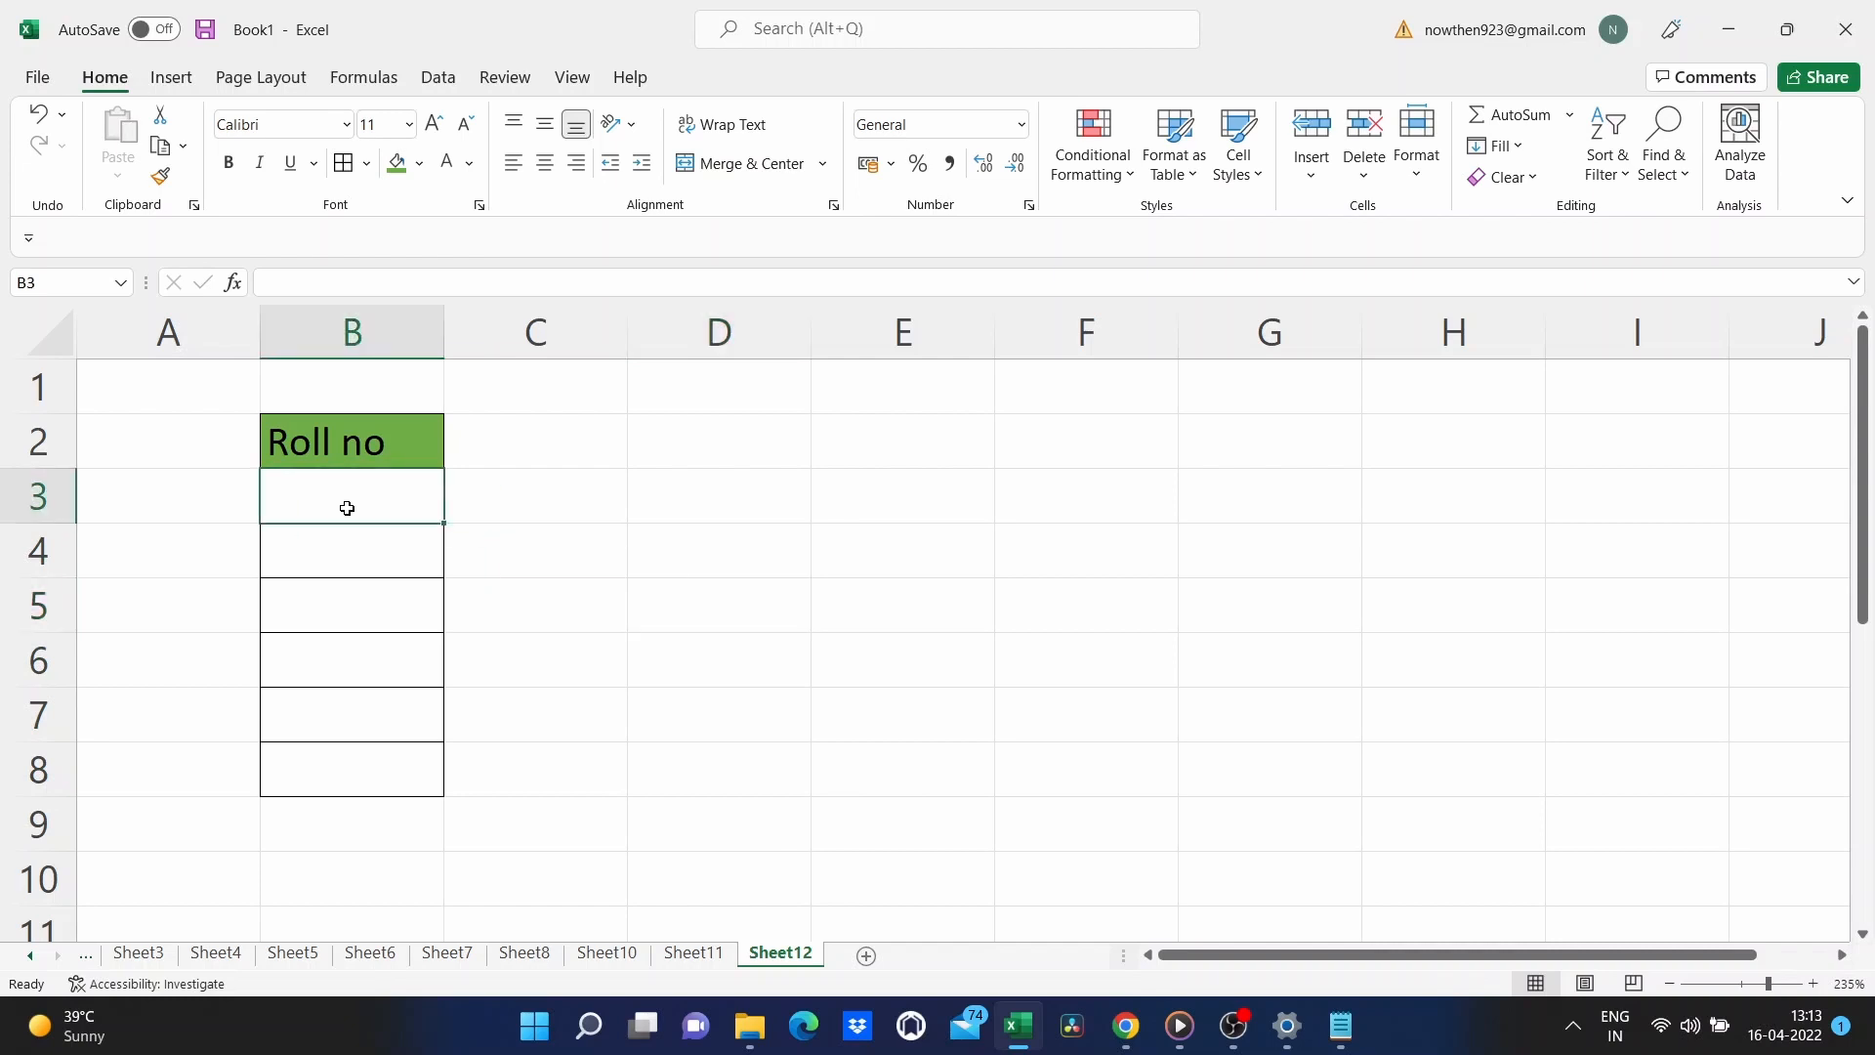
{"action": "type", "text": "1"}
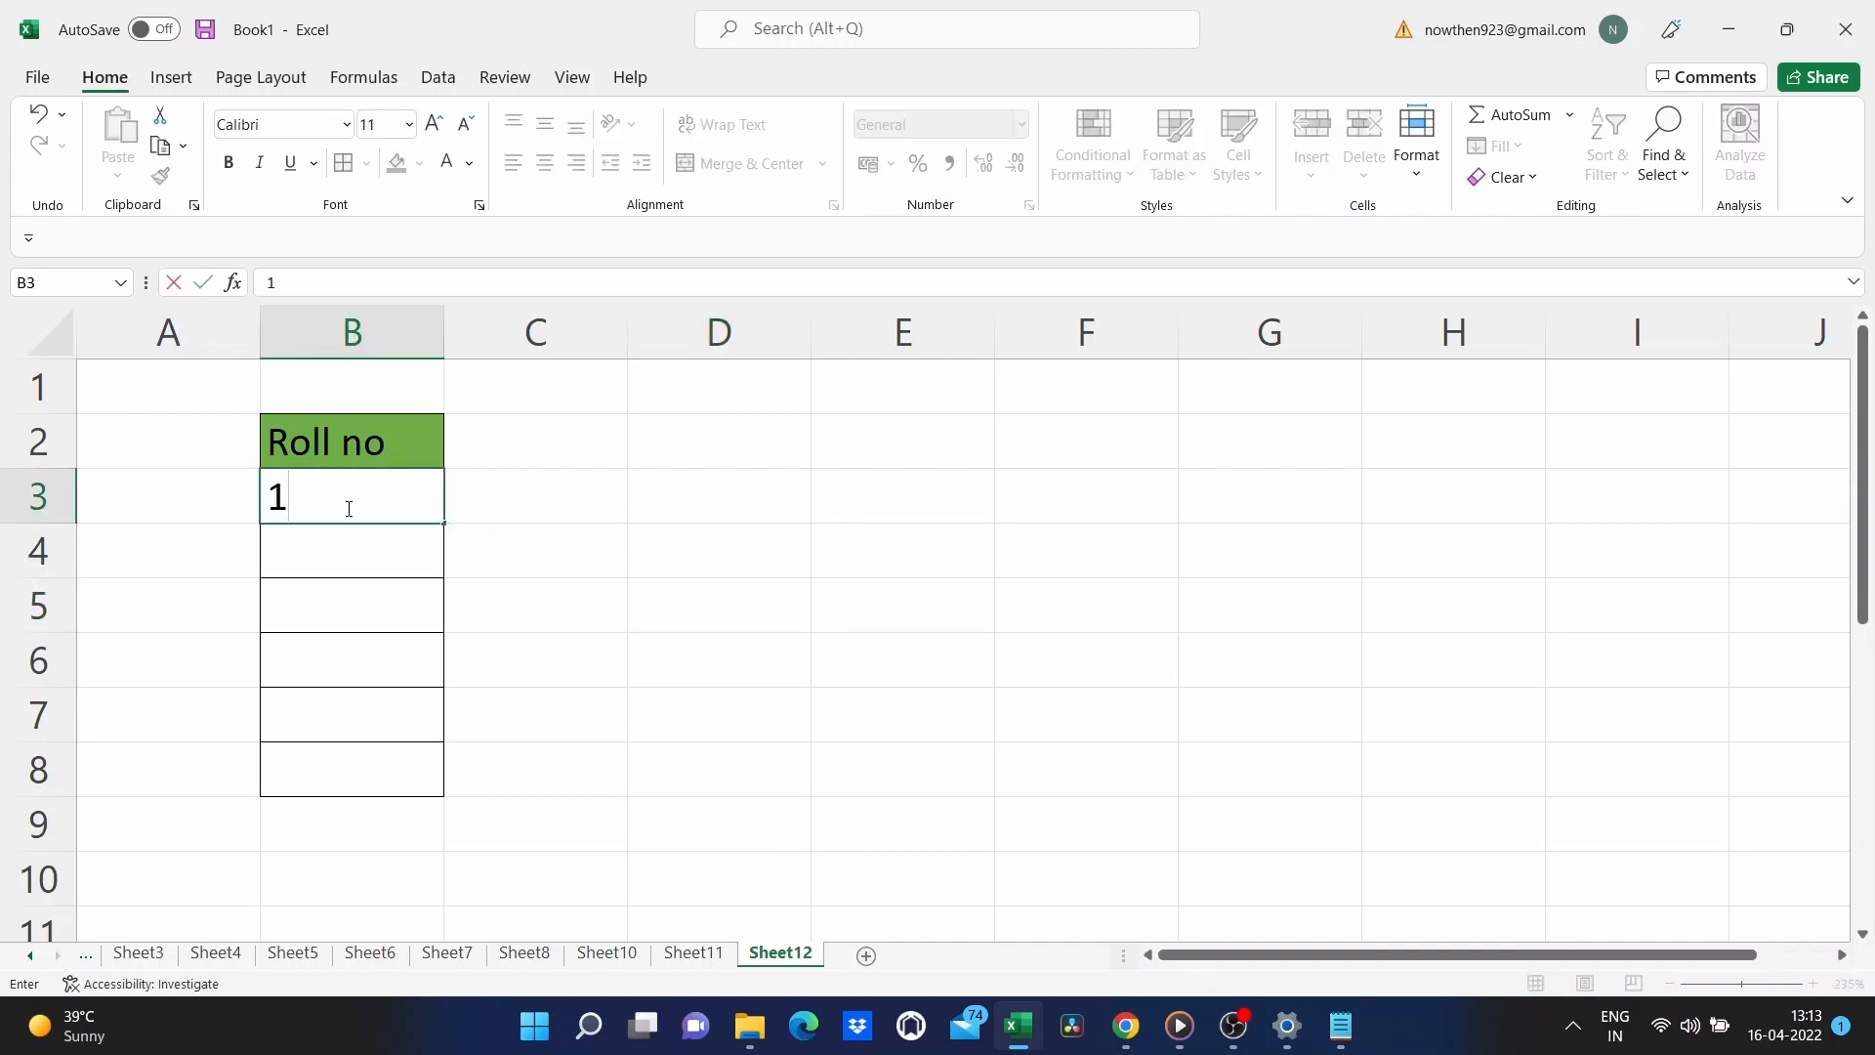
{"action": "key", "text": "Return"}
{"action": "type", "text": "1"}
{"action": "key", "text": "BackSpace"}
{"action": "type", "text": "2"}
{"action": "key", "text": "Return"}
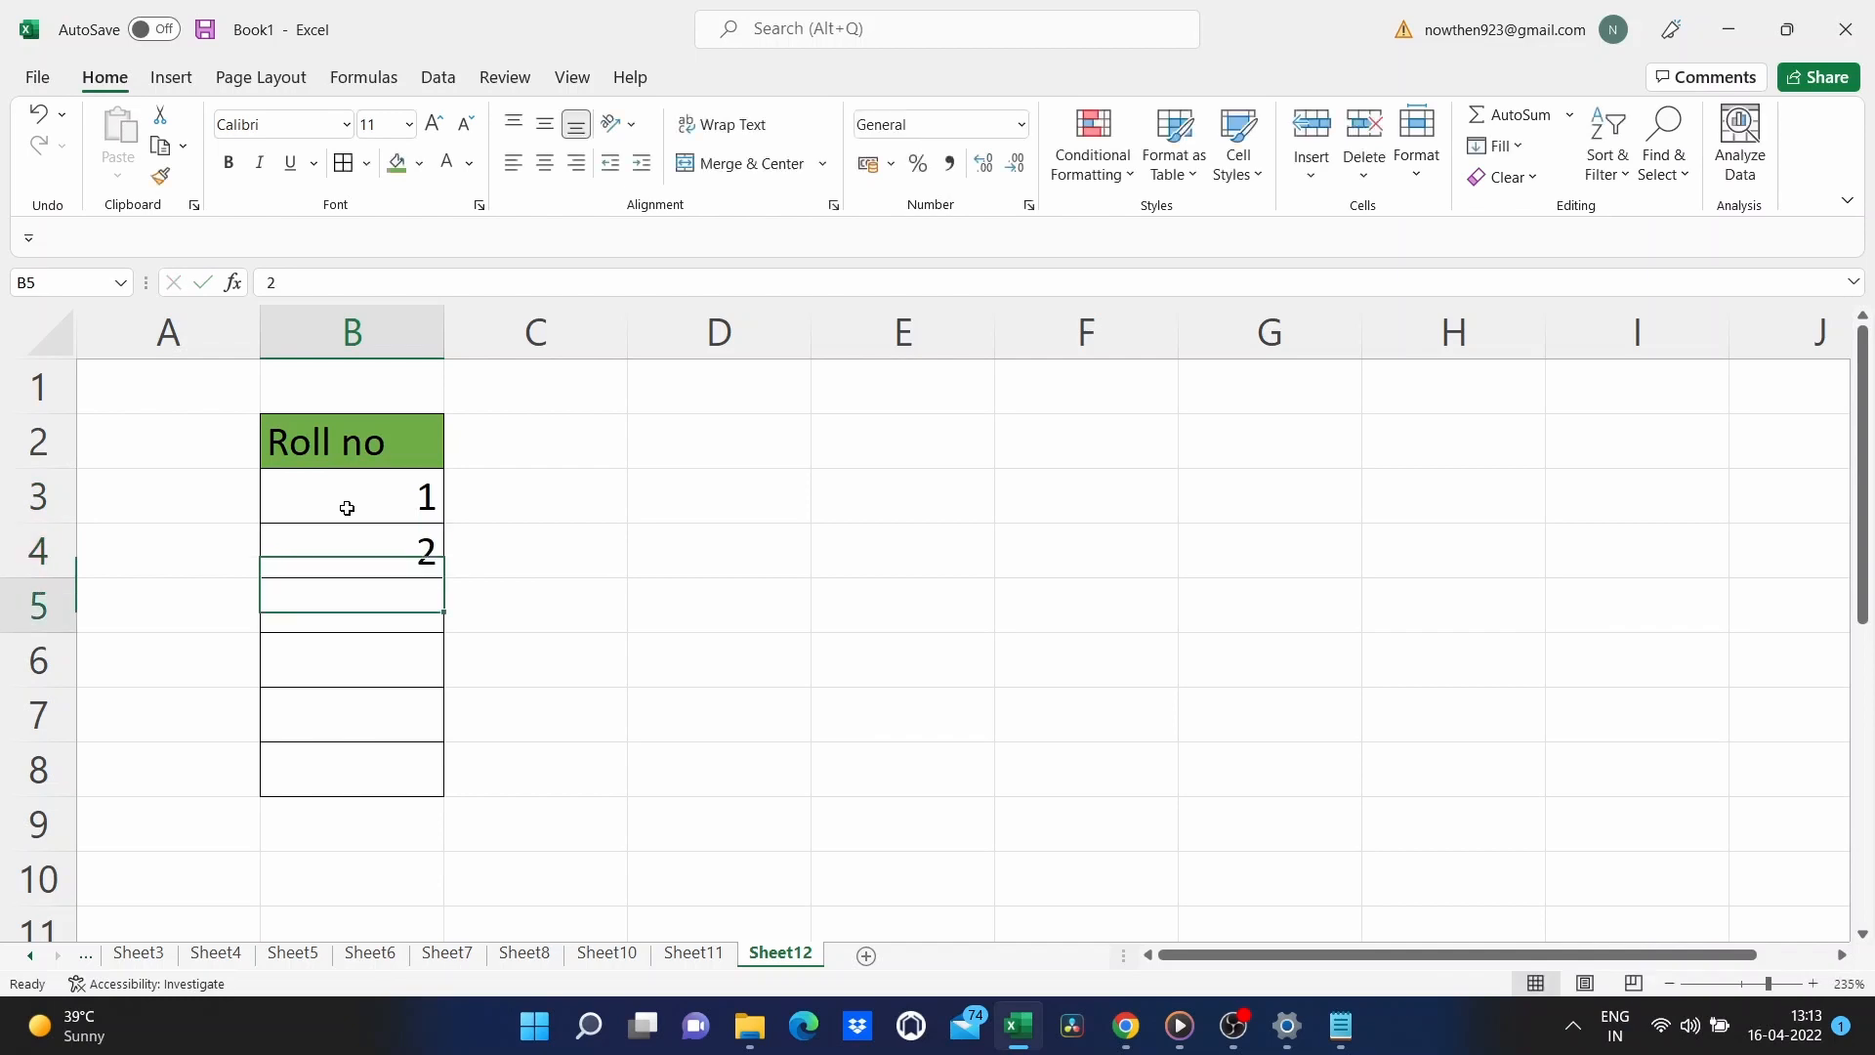
{"action": "type", "text": "1"}
{"action": "key", "text": "Return"}
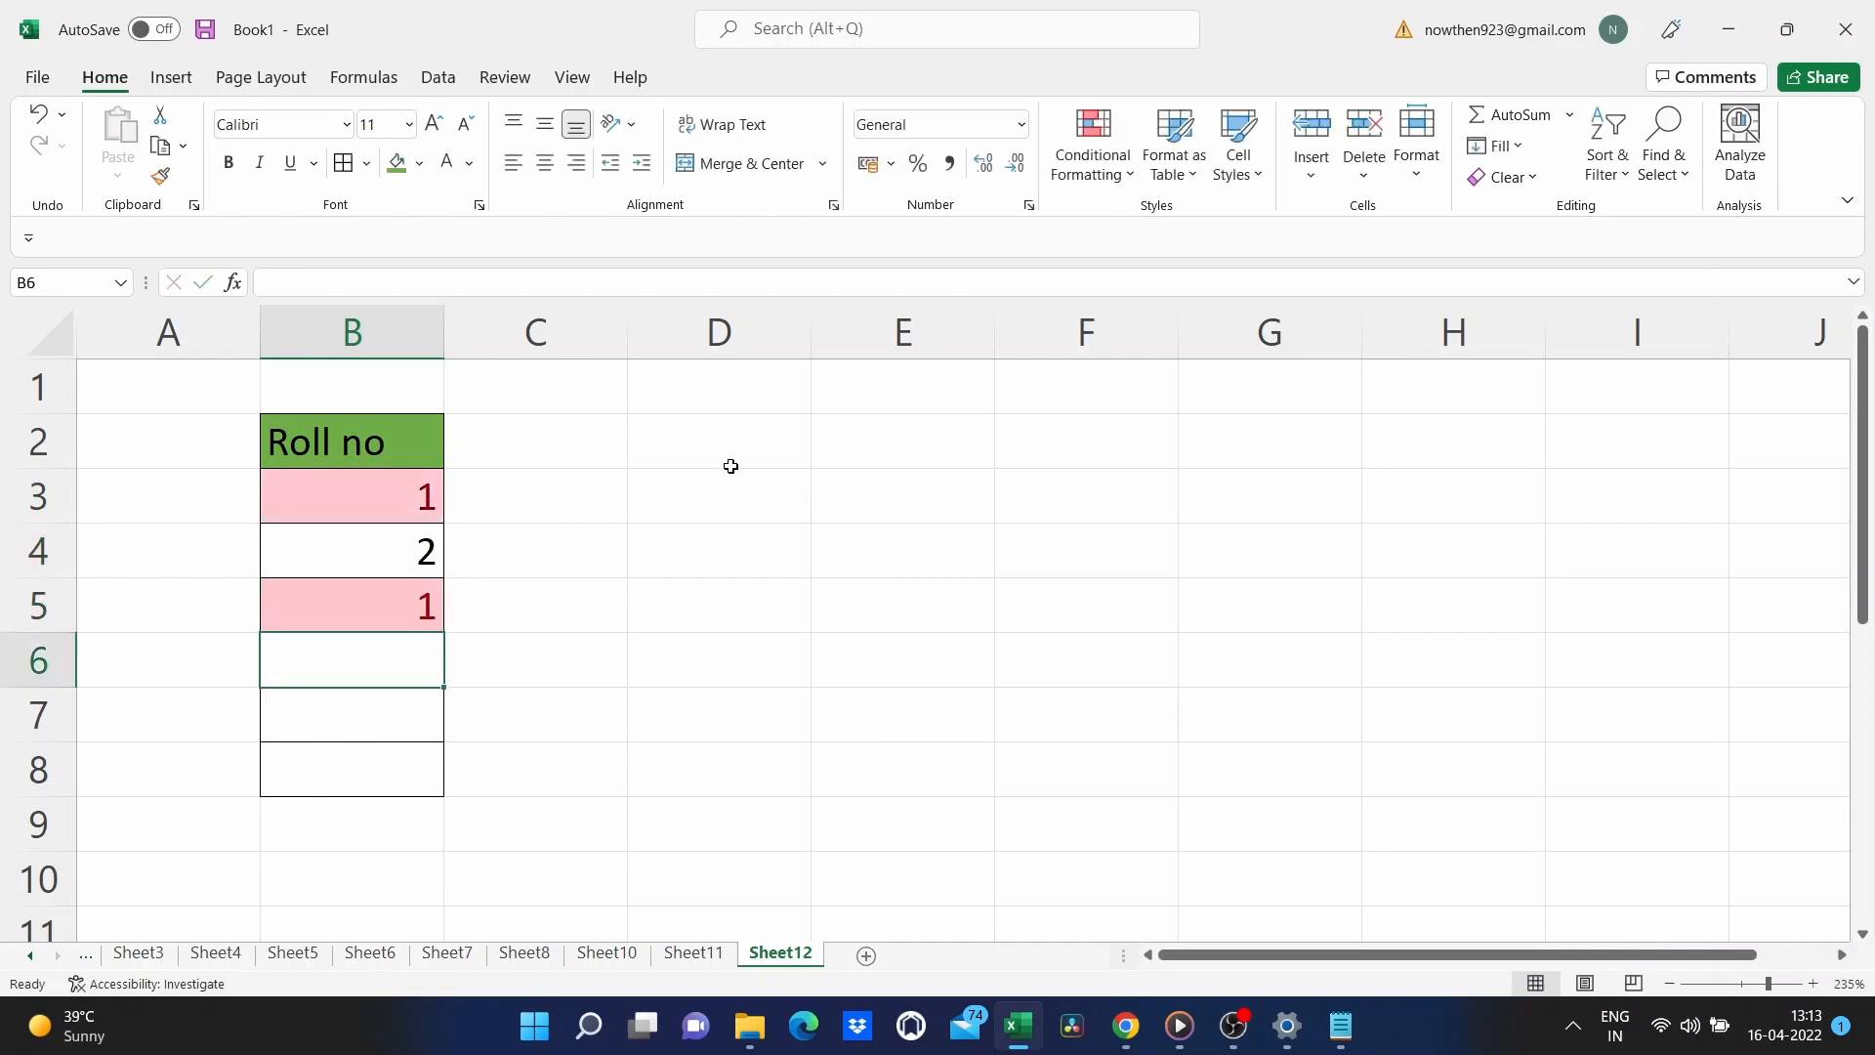
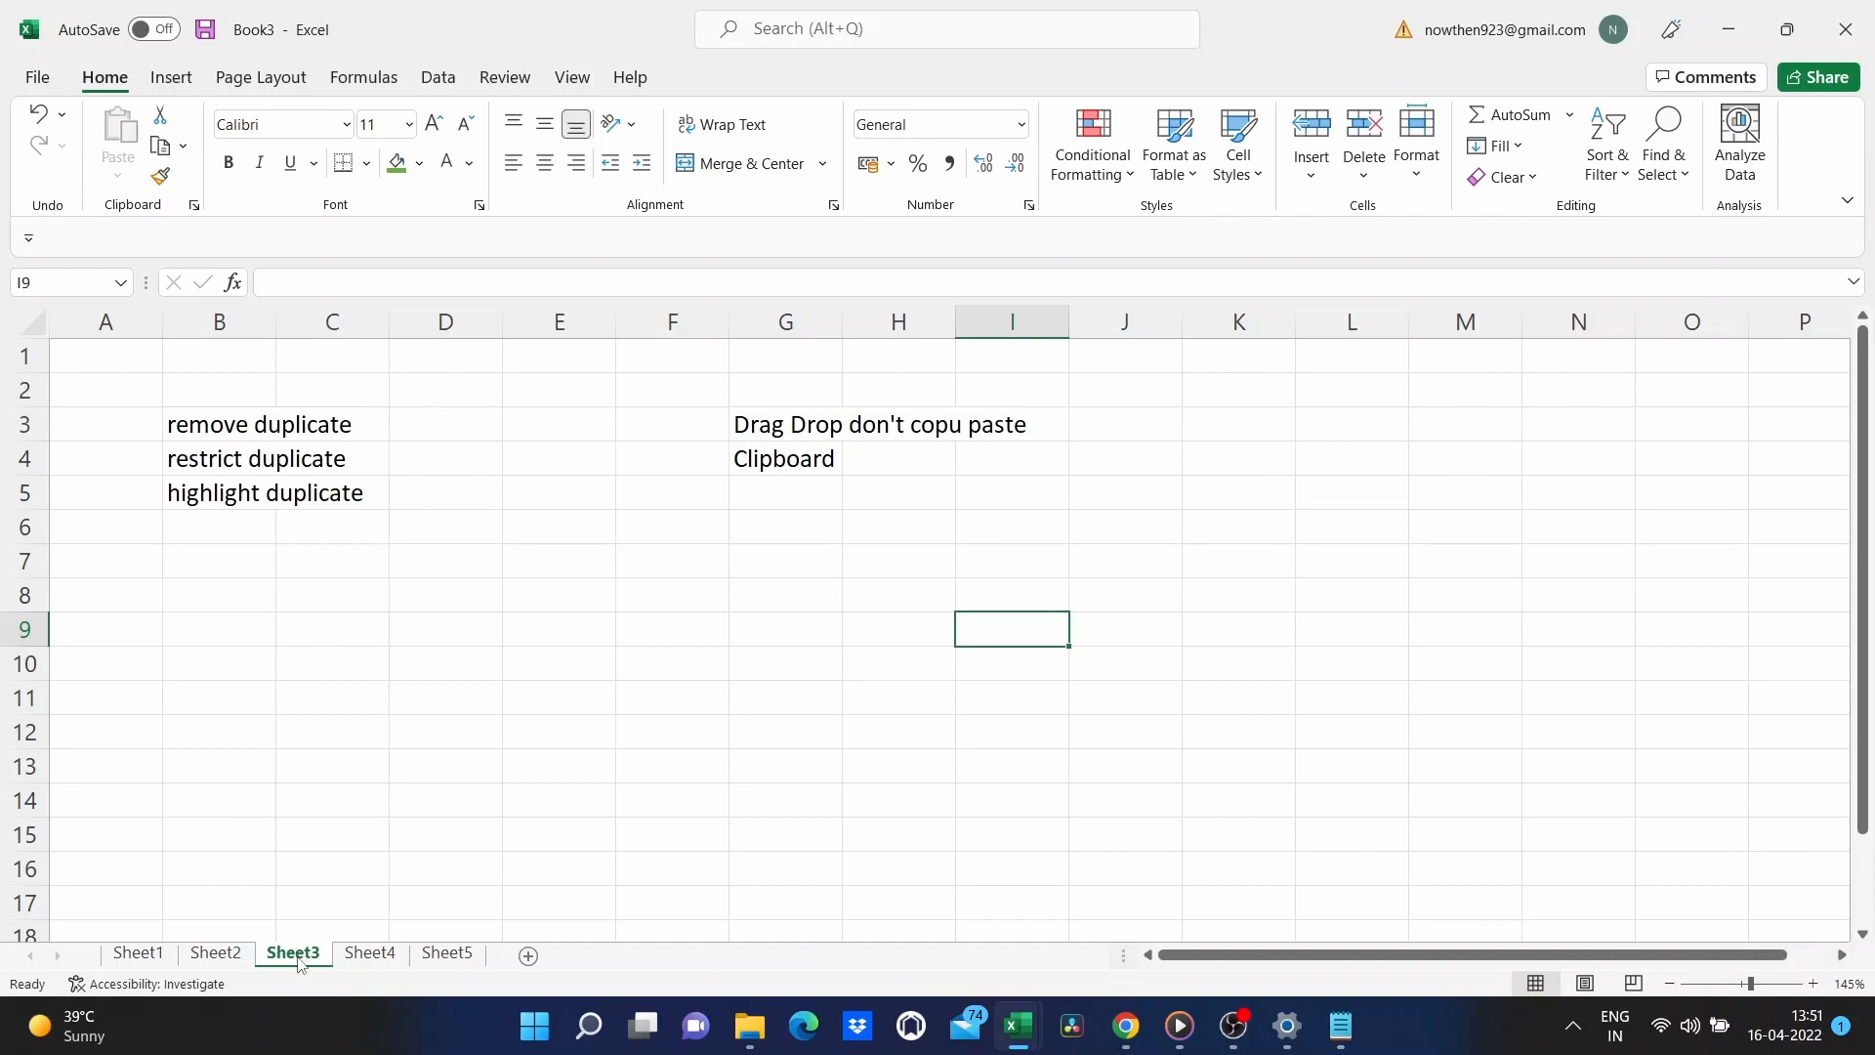
Copy Sheet3 of Book3 into a new workbook with the Create a copy option enabled.
{"action": "right_click", "coordinate": [298, 964]}
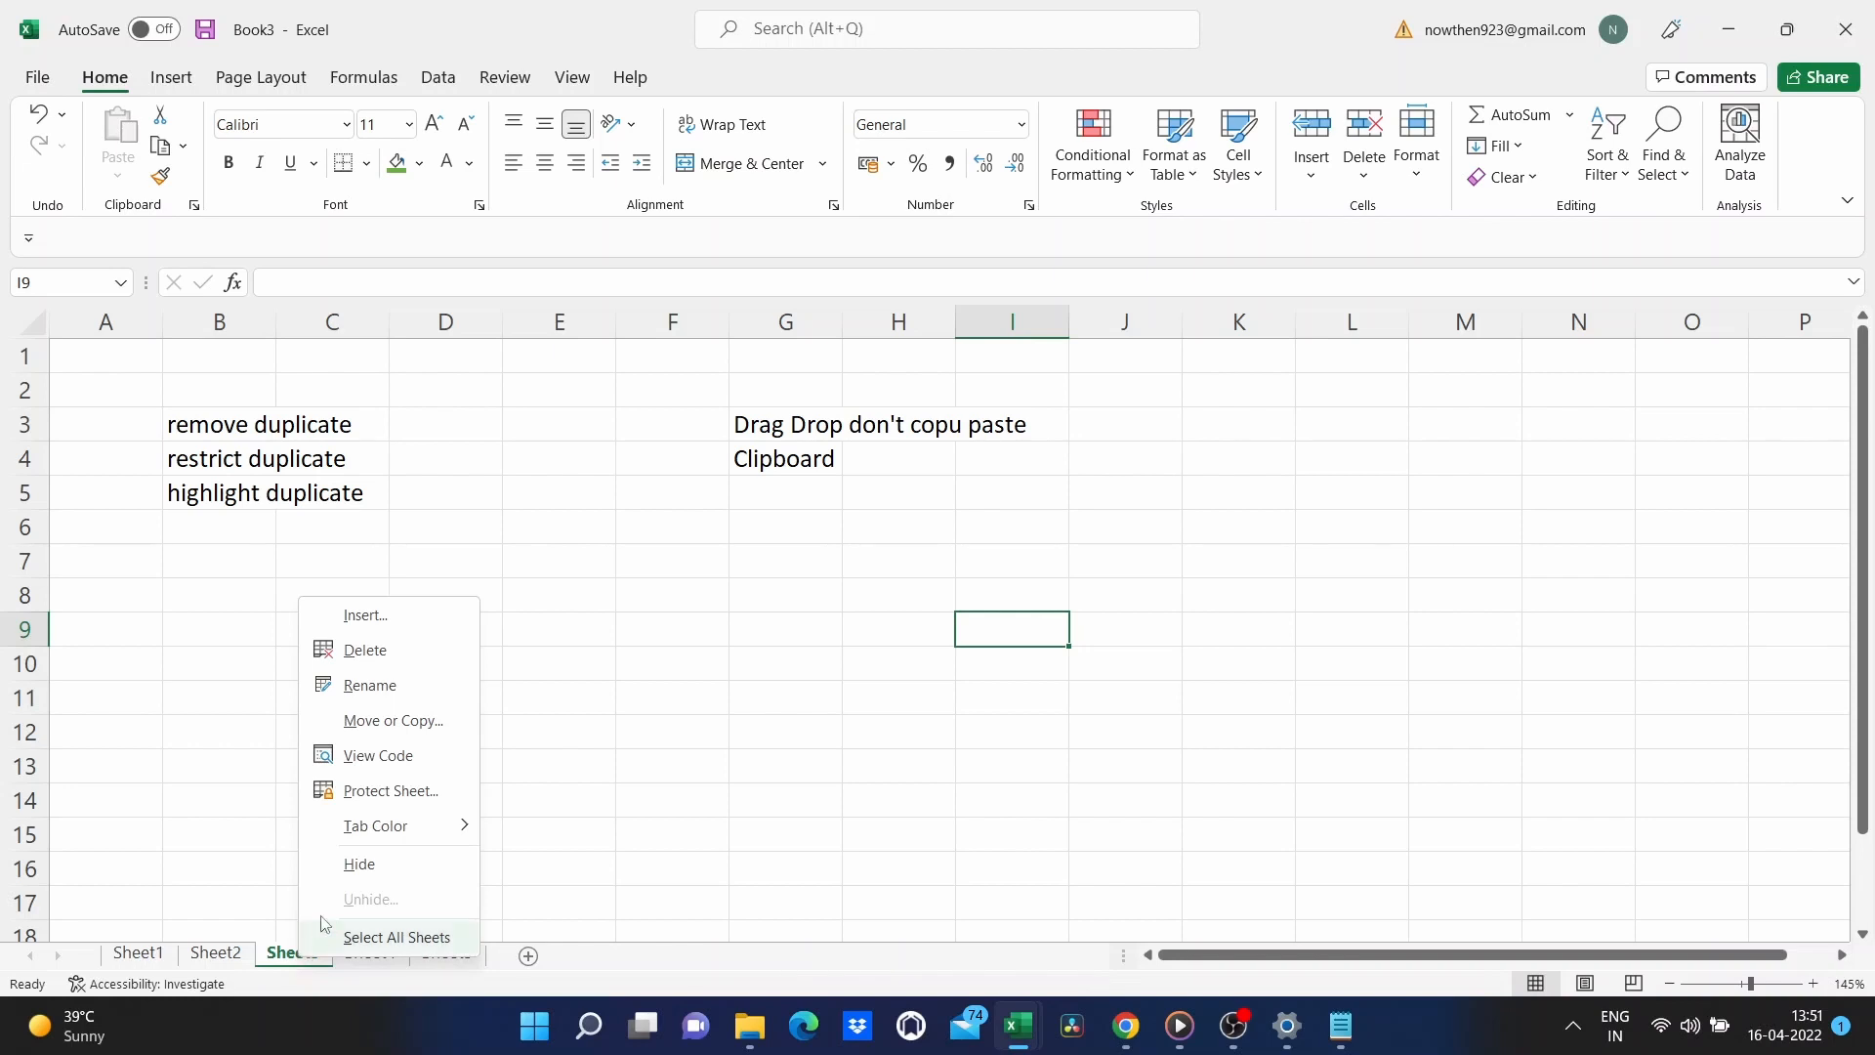
{"action": "left_click", "coordinate": [395, 721]}
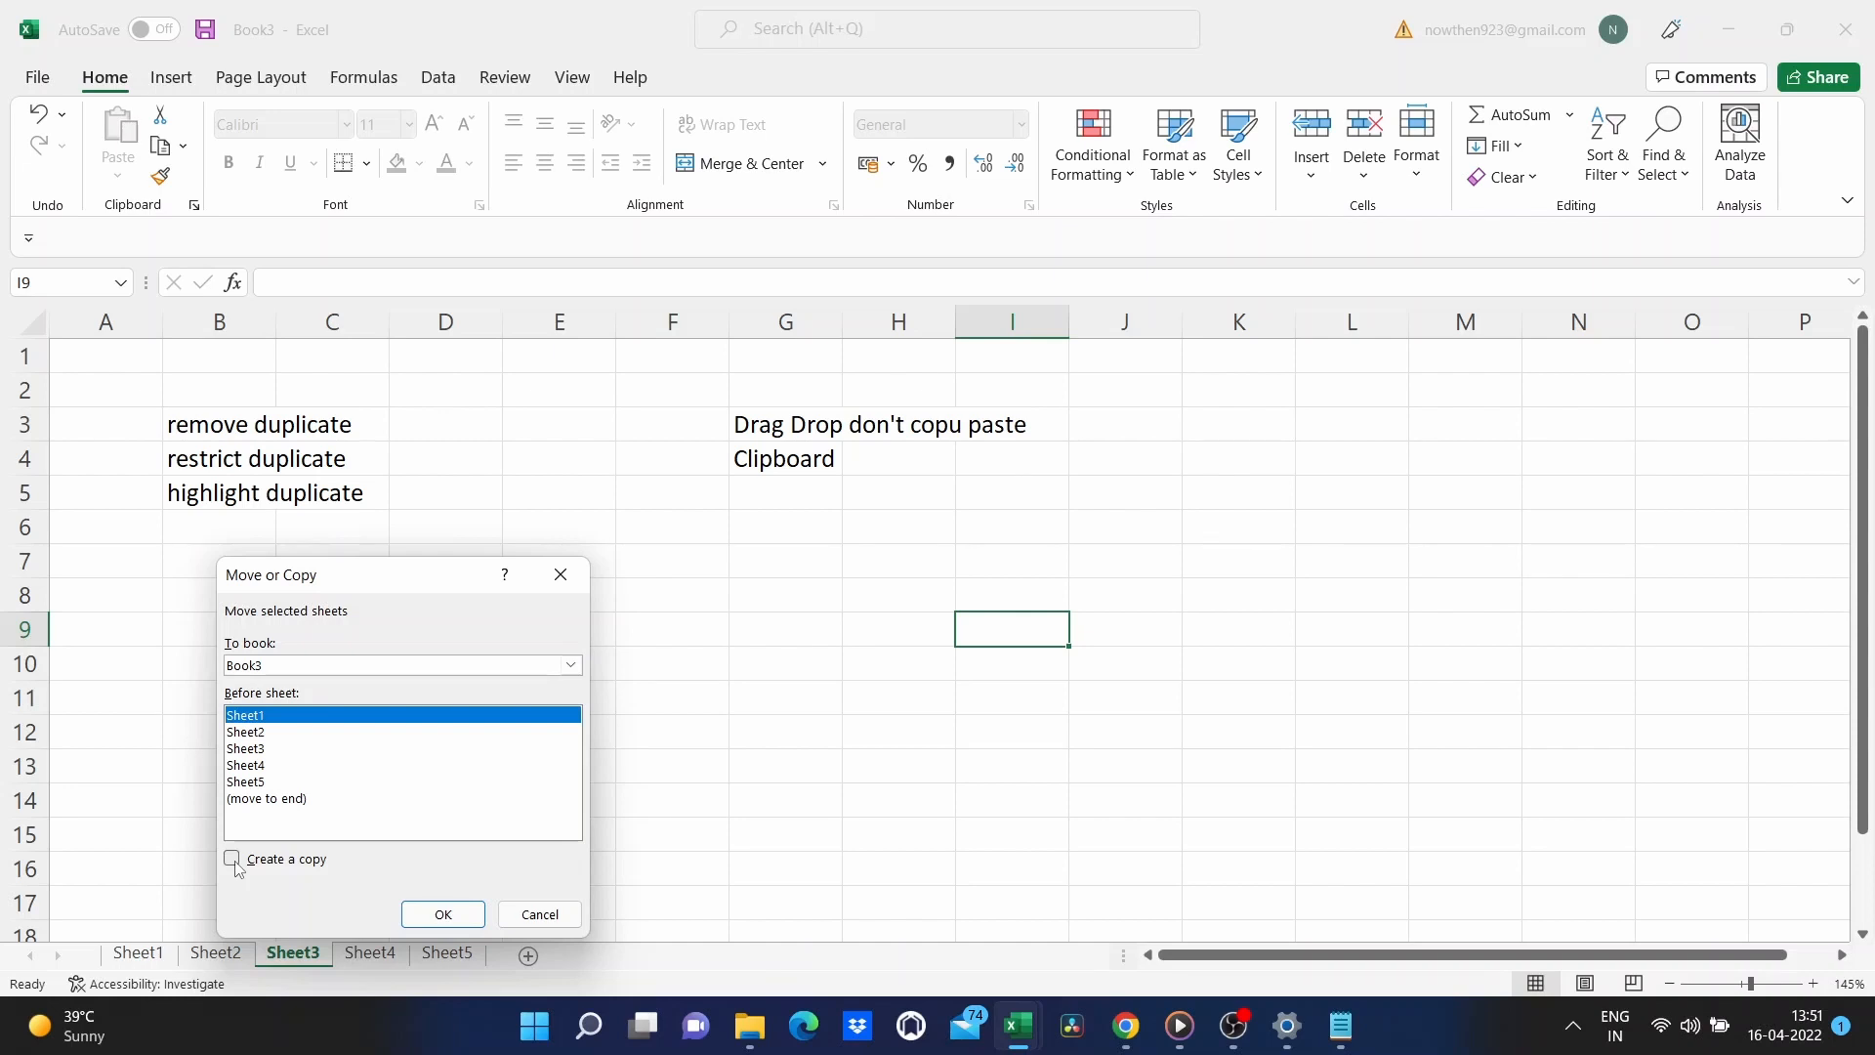
{"action": "left_click", "coordinate": [233, 861]}
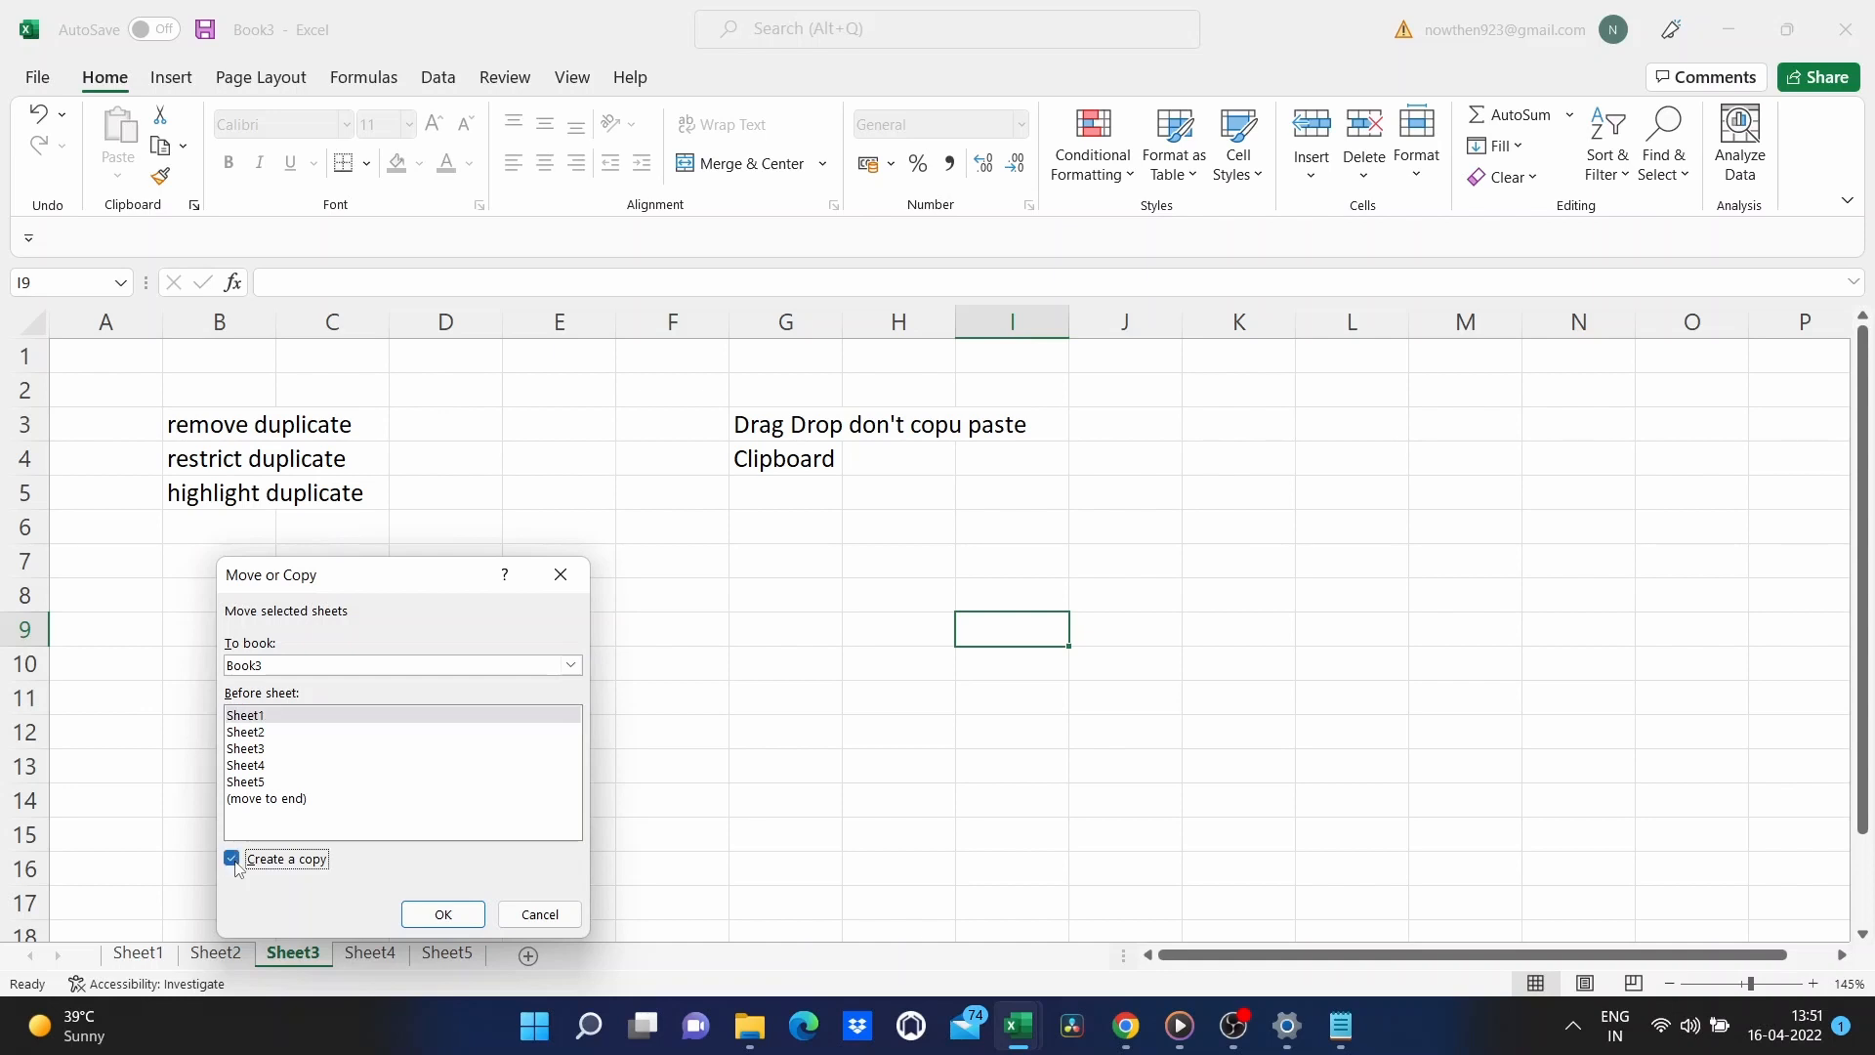
{"action": "left_click", "coordinate": [414, 670]}
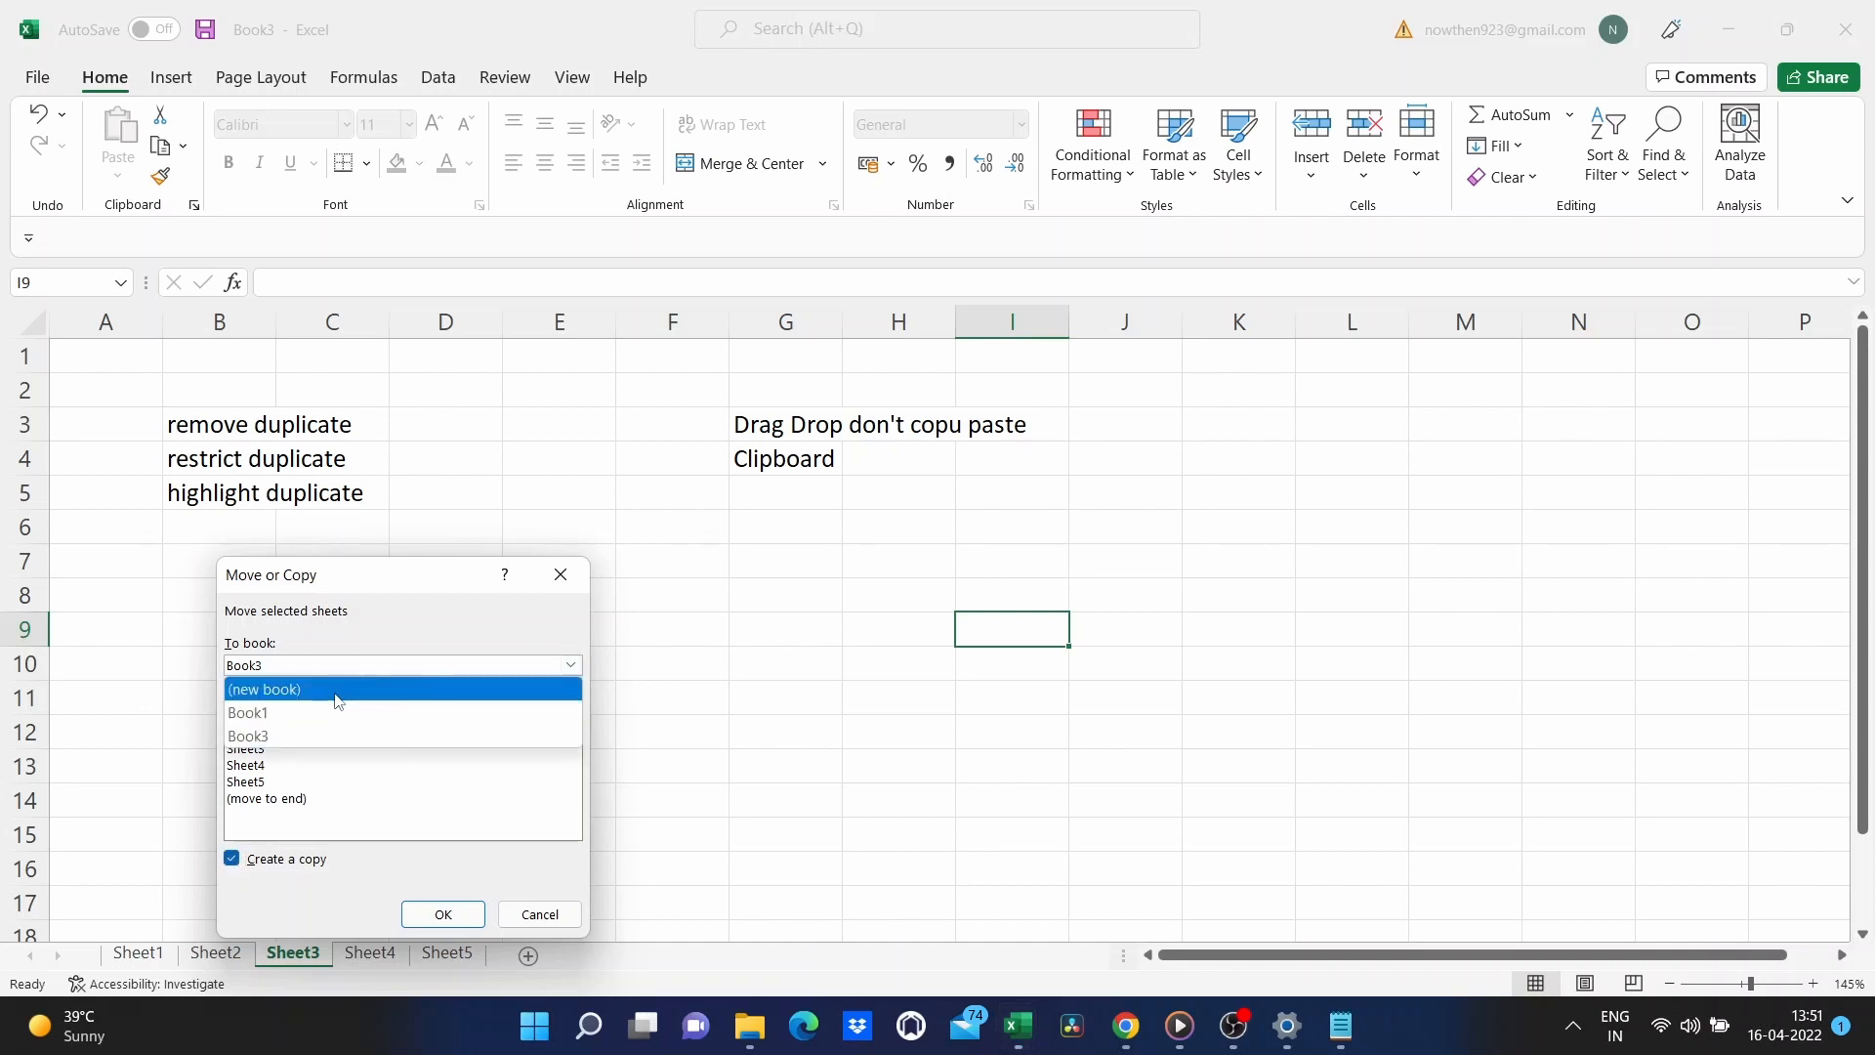
{"action": "left_click", "coordinate": [298, 693]}
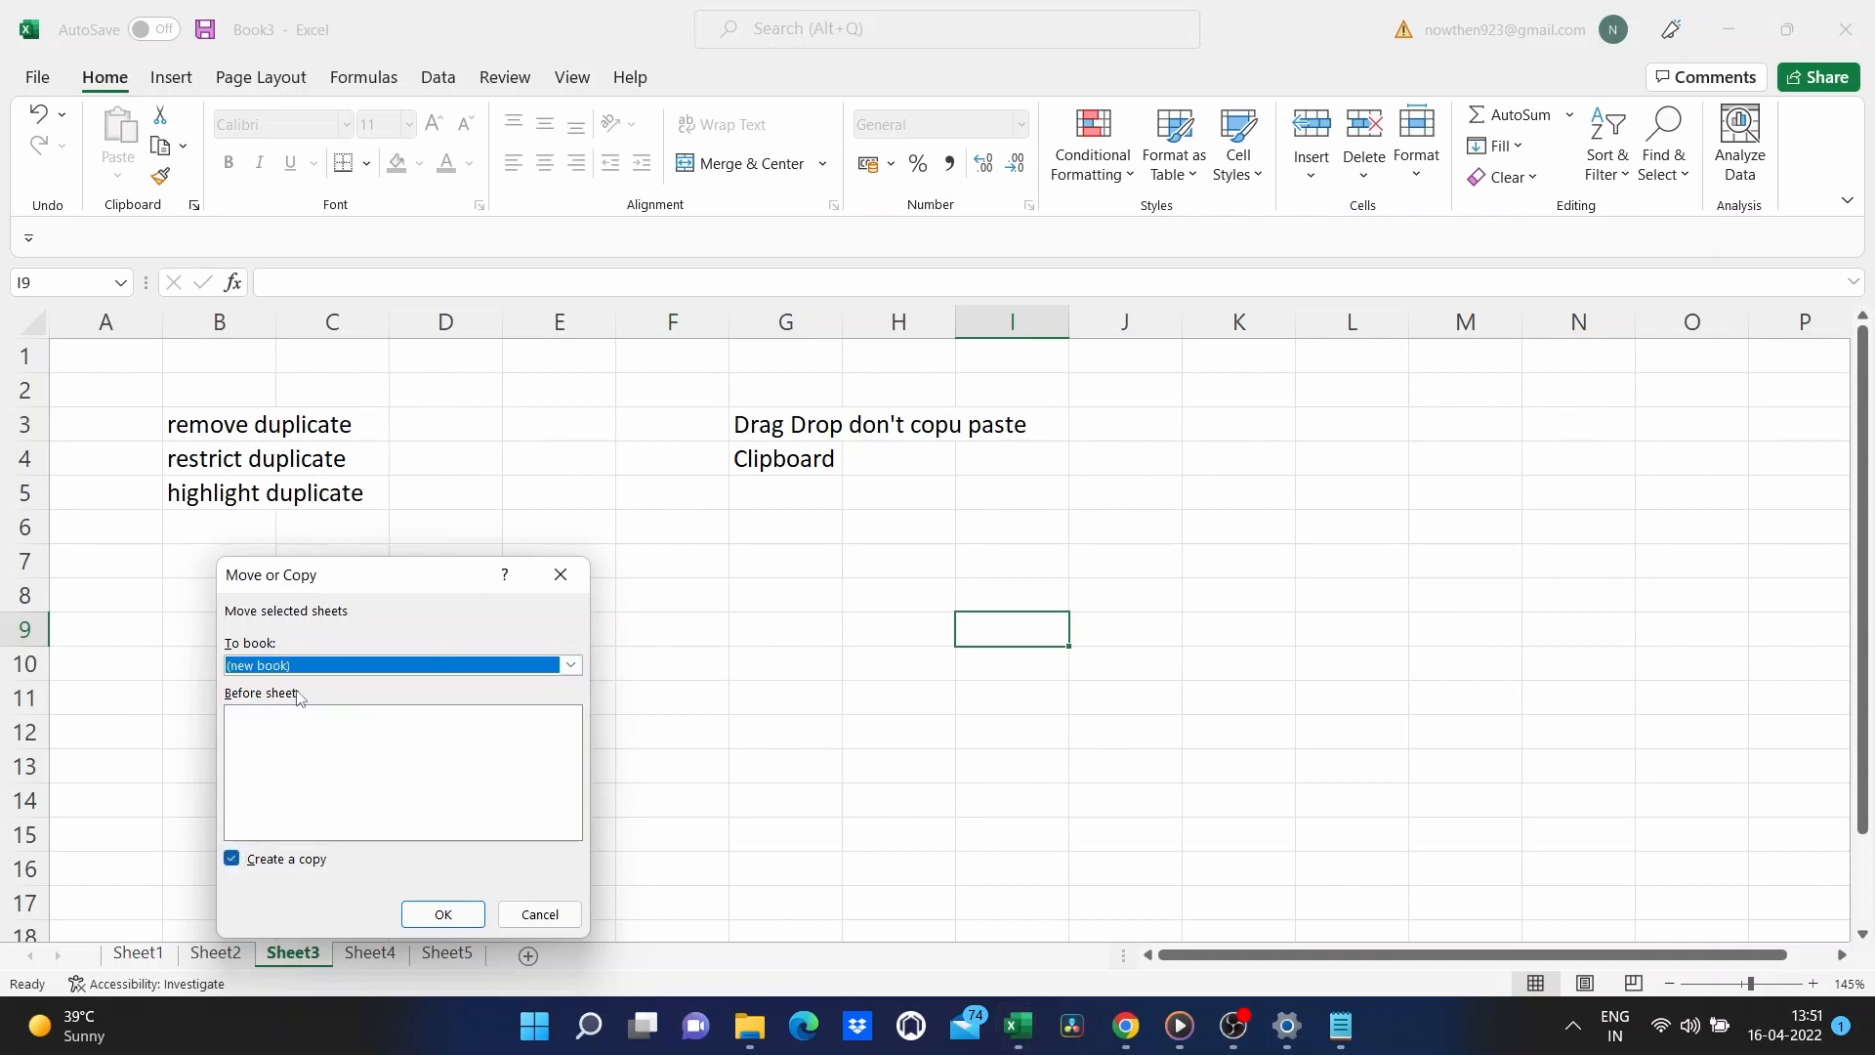
{"action": "left_click", "coordinate": [420, 913]}
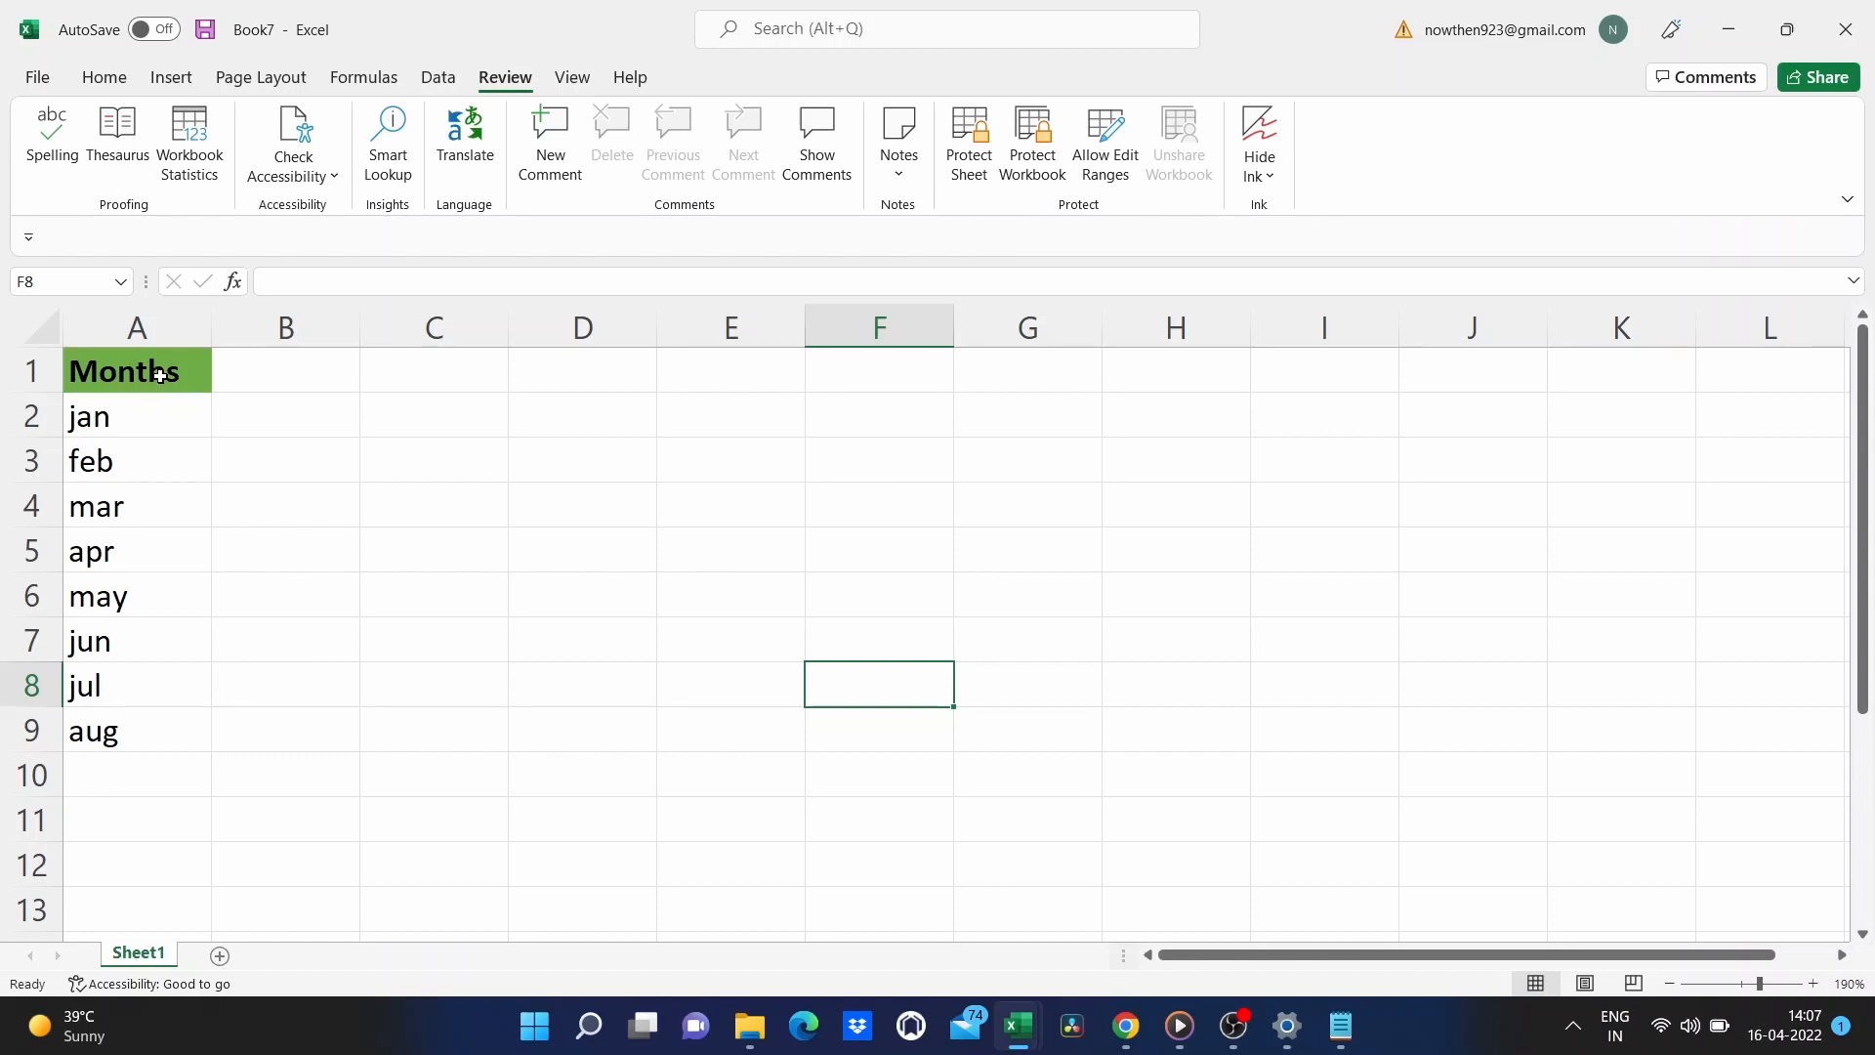
Create a PivotTable from the months list in A1:A10, placed in the existing worksheet at cell C1.
{"action": "left_click_drag", "start_coordinate": [161, 375], "coordinate": [146, 772]}
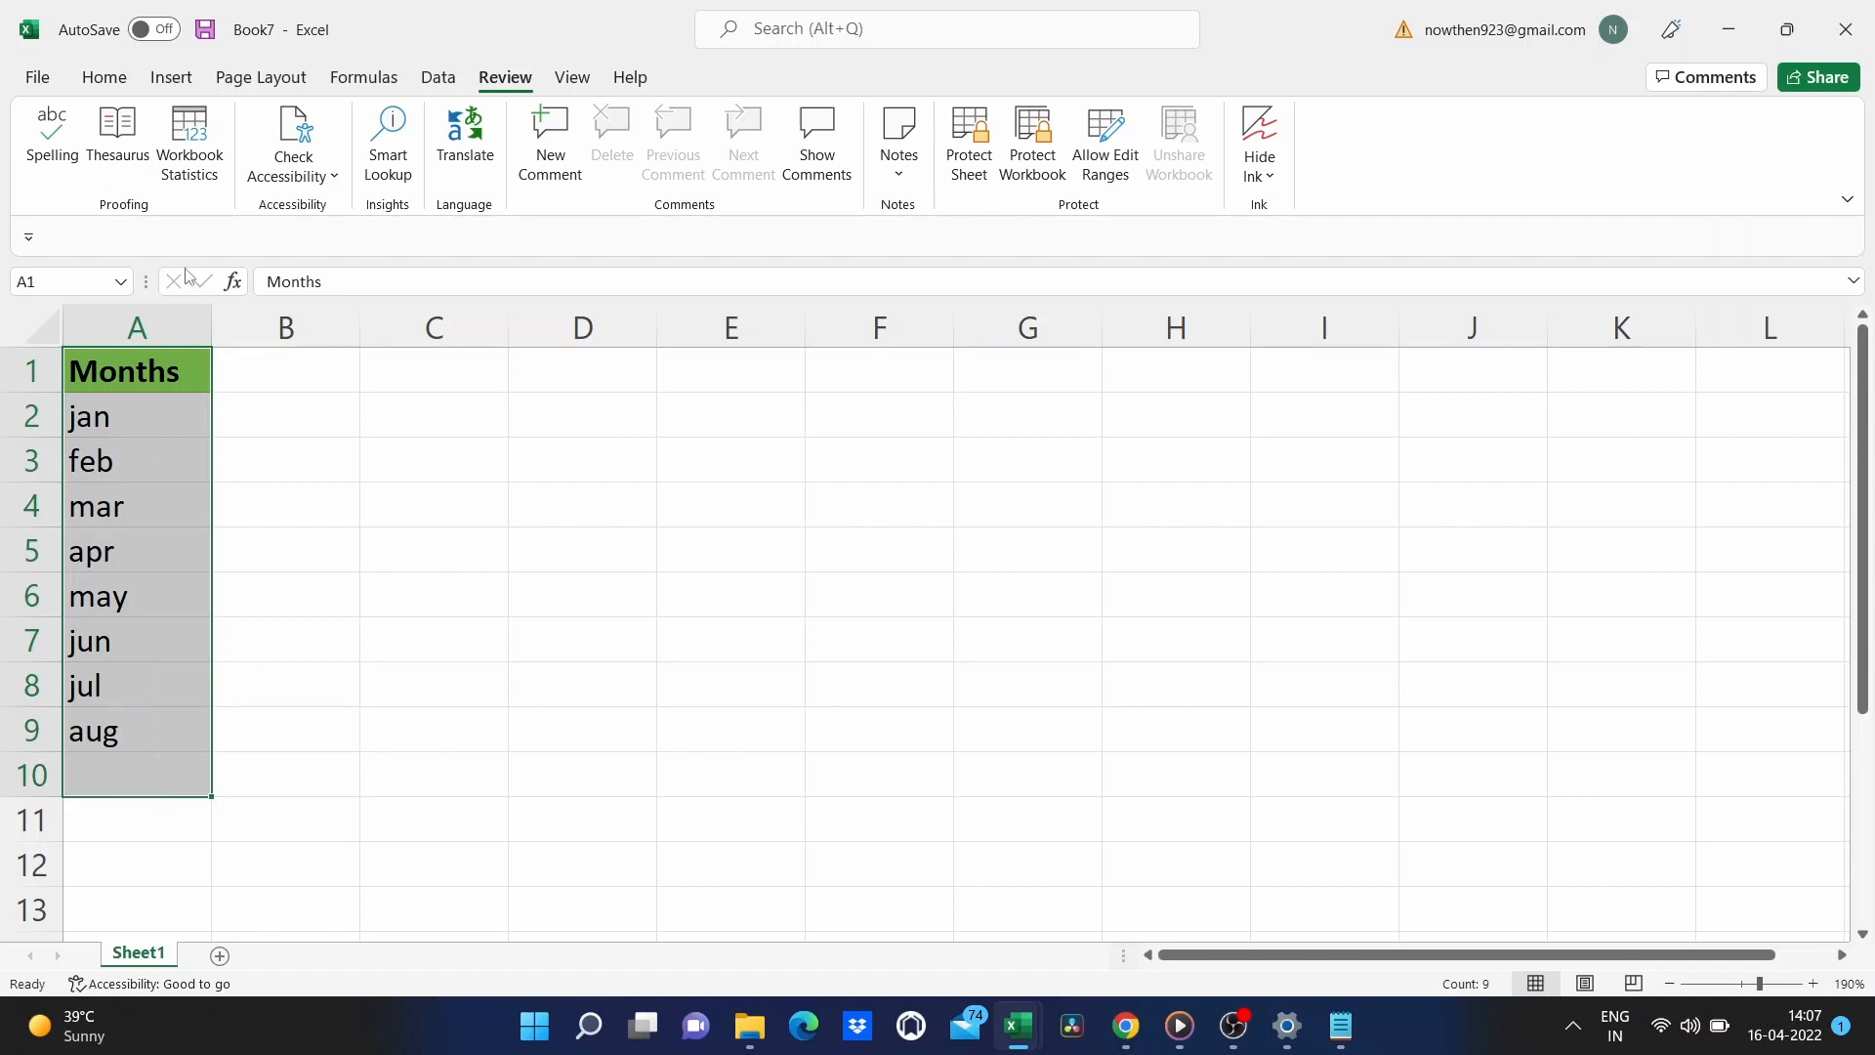
{"action": "left_click", "coordinate": [157, 86]}
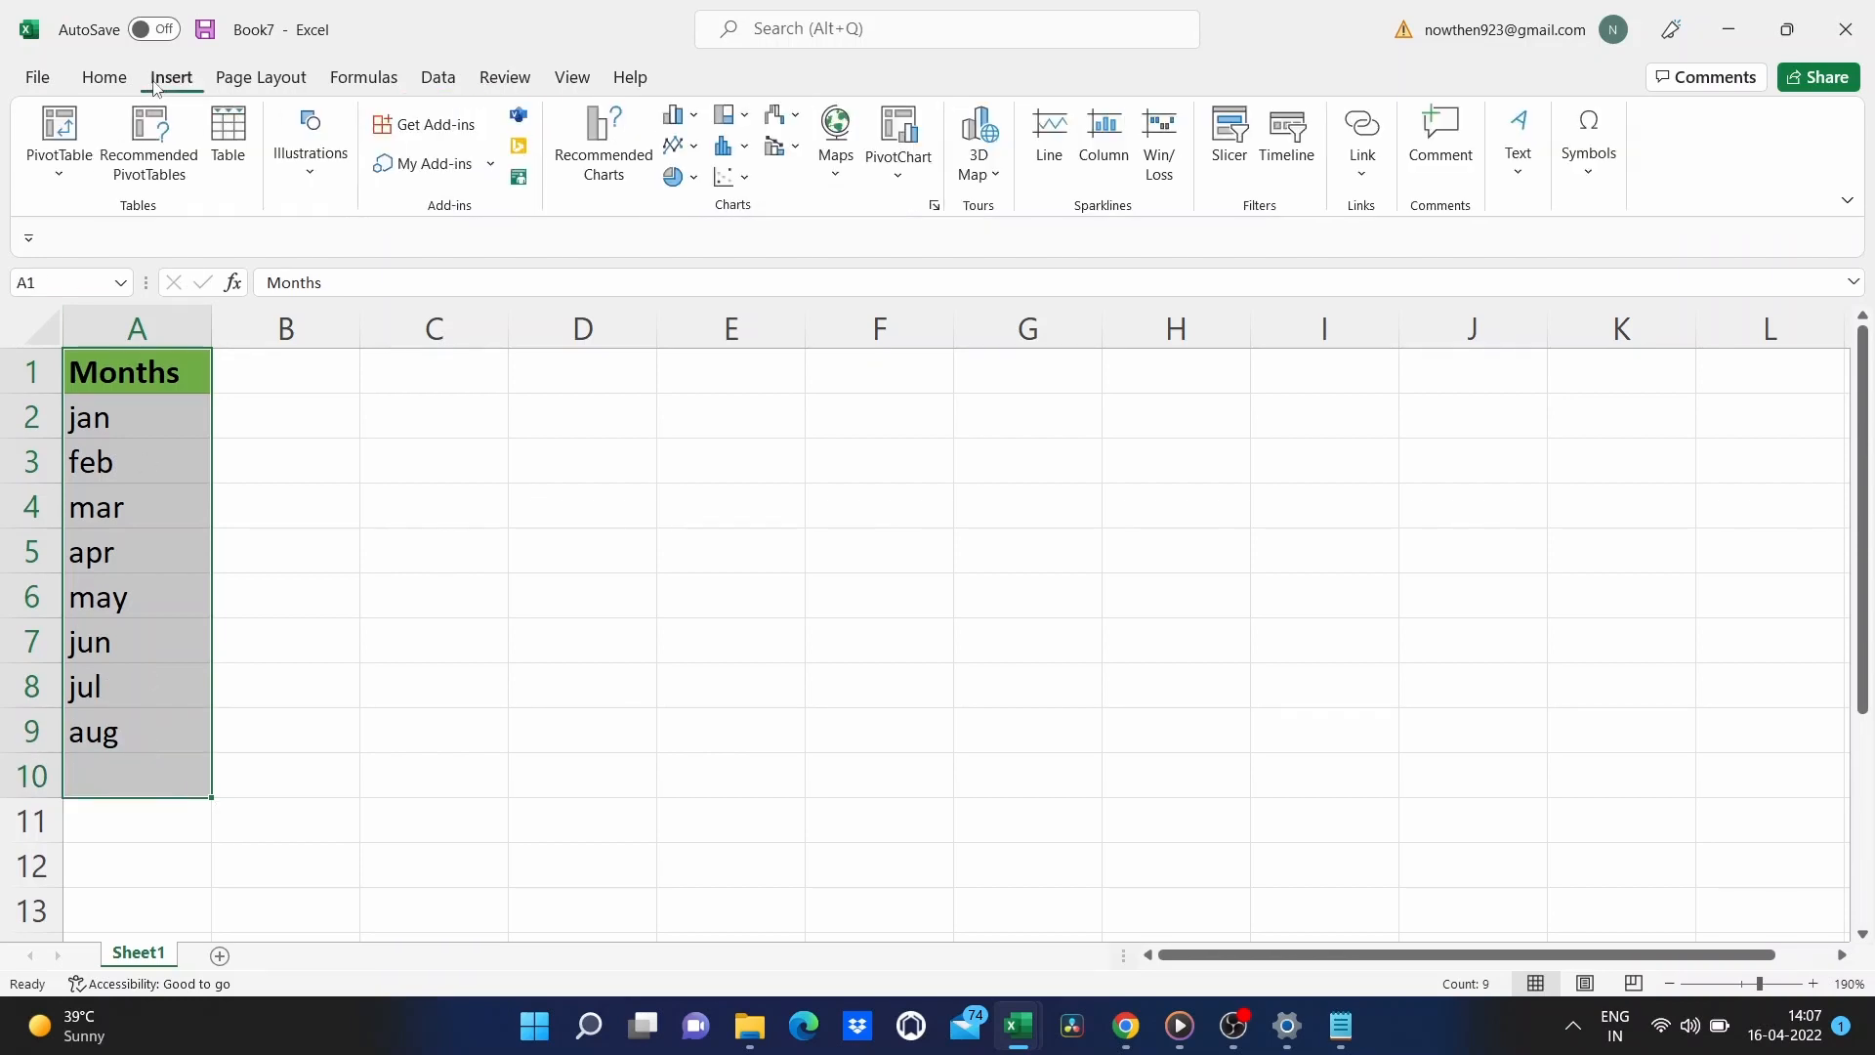
{"action": "left_click", "coordinate": [62, 171]}
{"action": "left_click", "coordinate": [122, 212]}
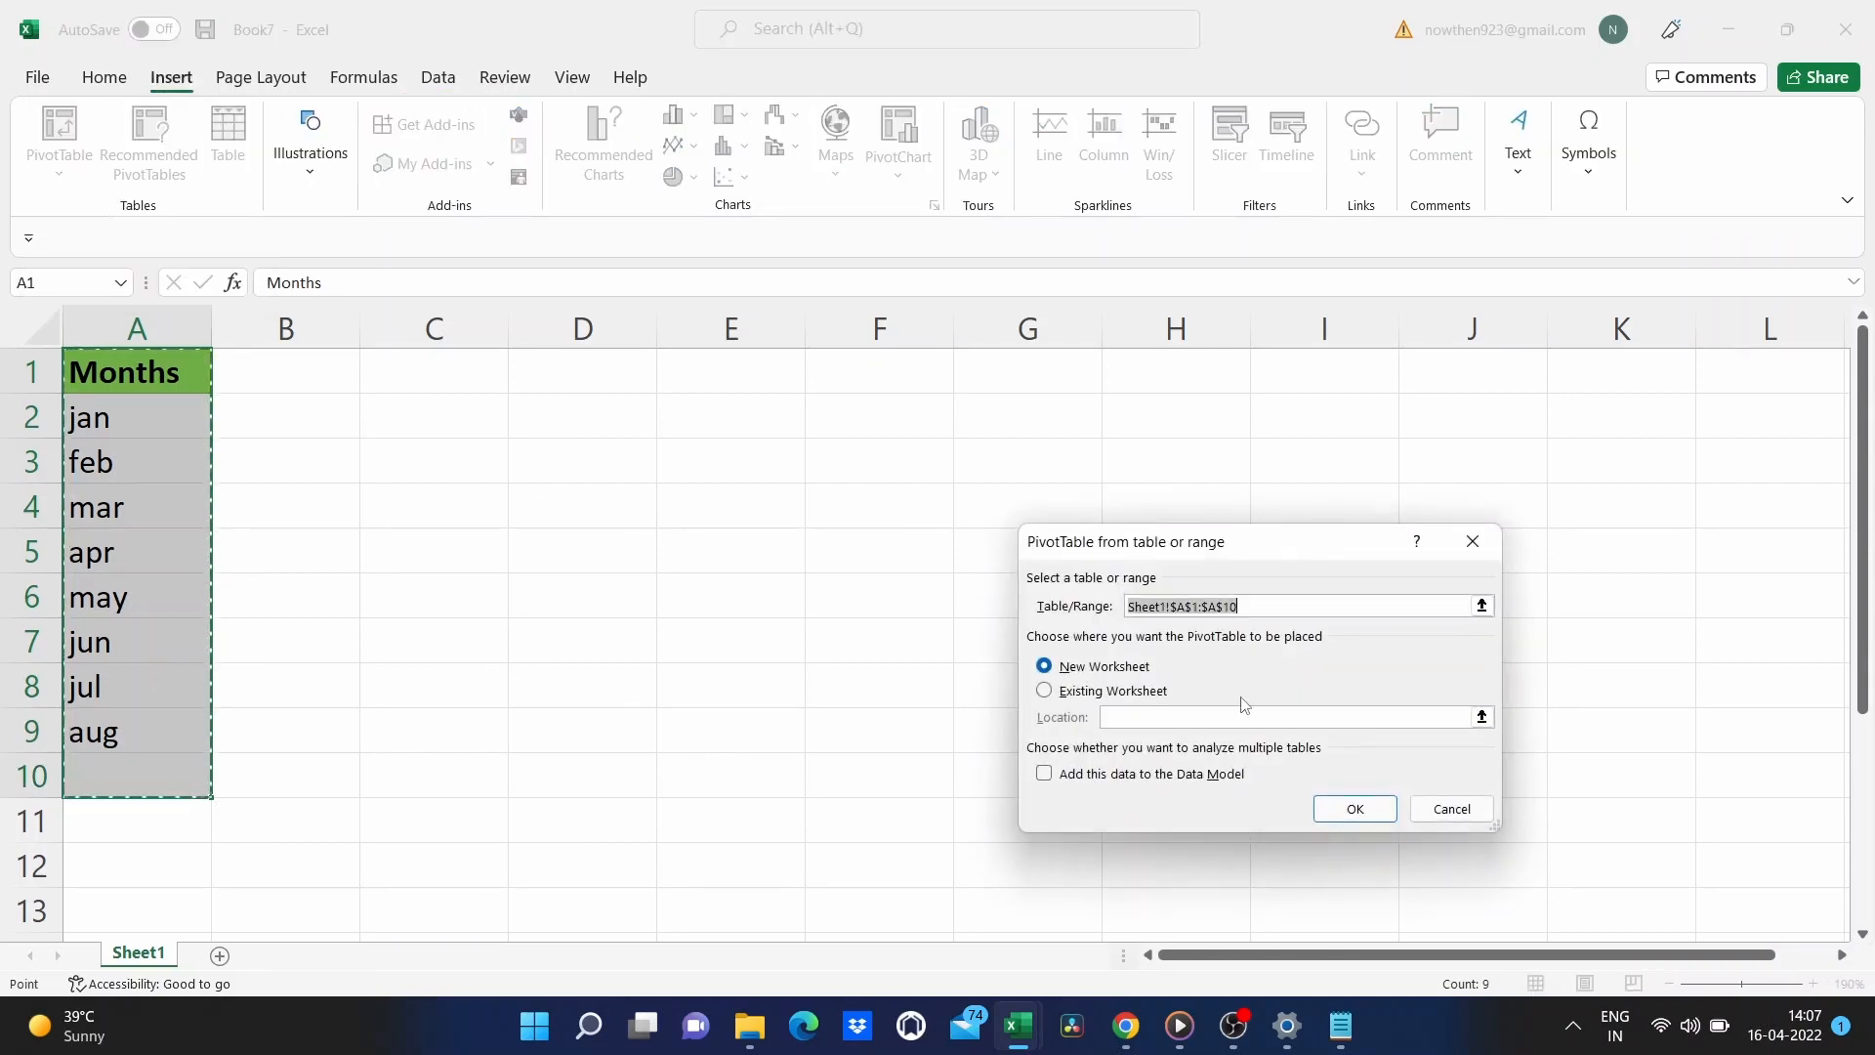
{"action": "left_click", "coordinate": [1045, 691]}
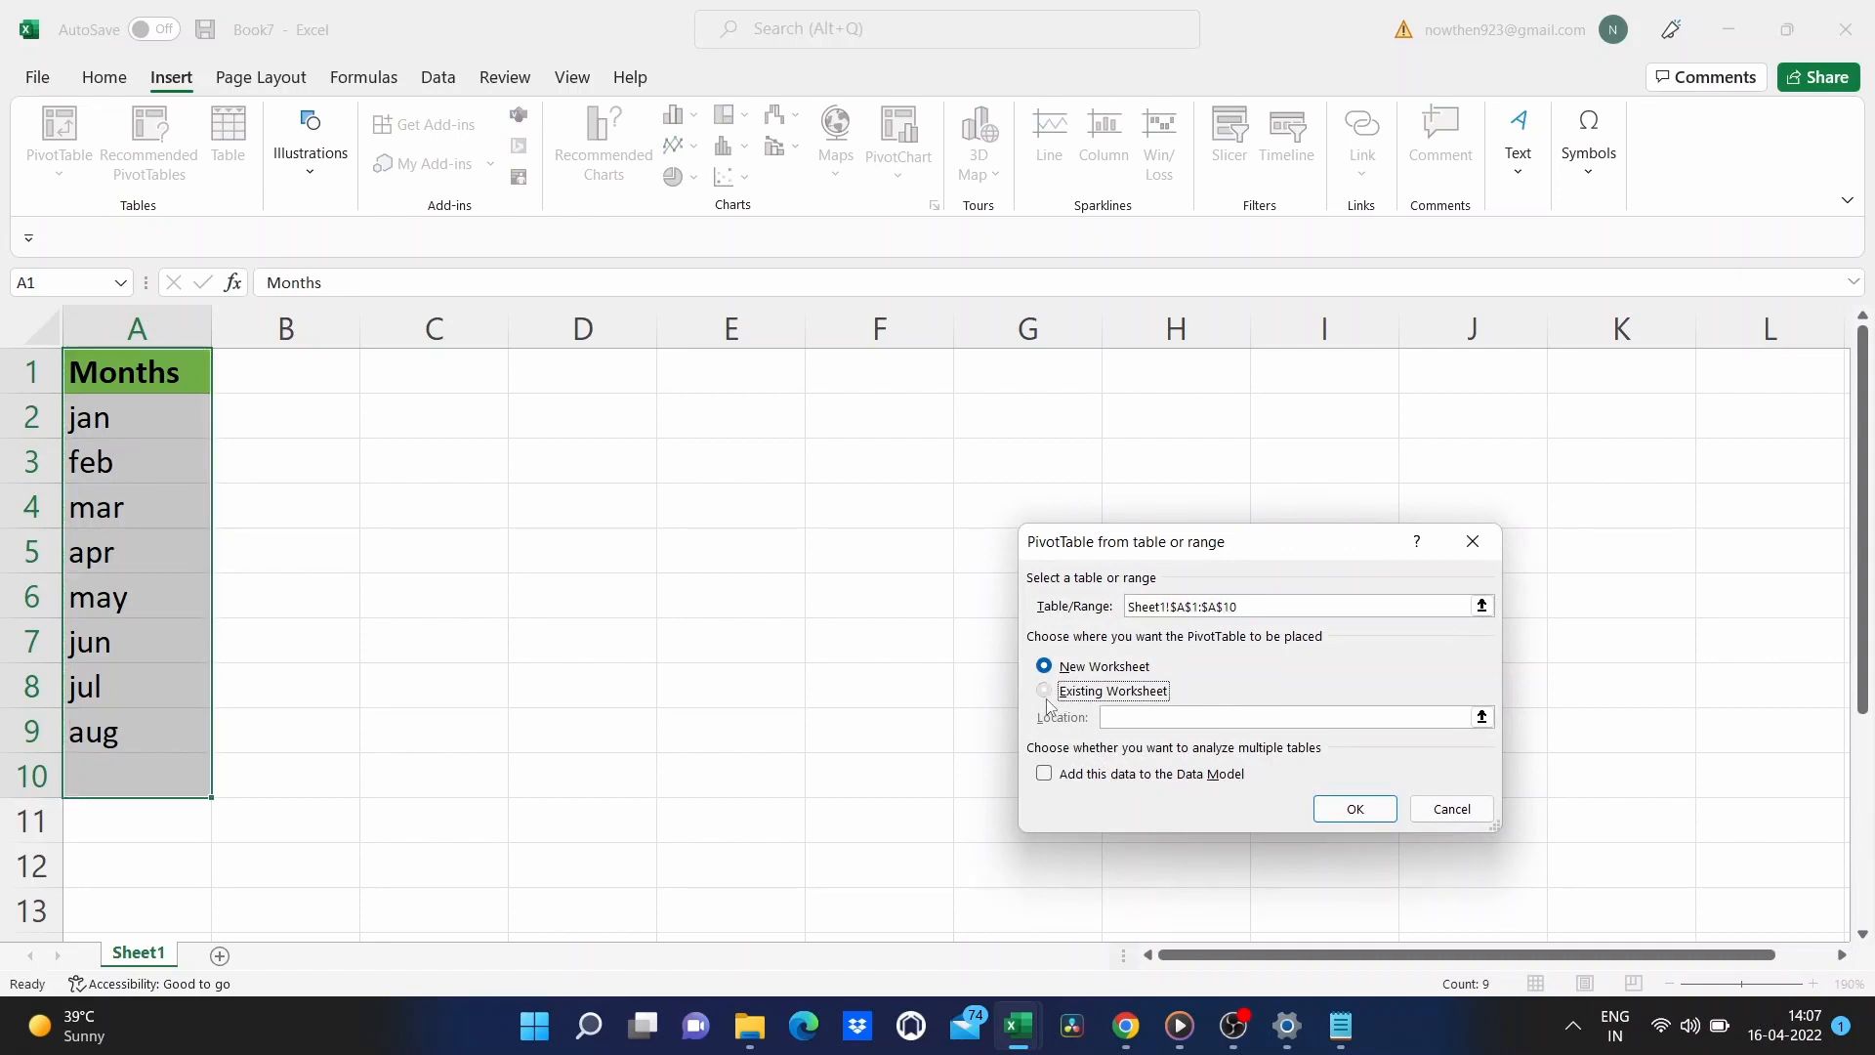
{"action": "left_click", "coordinate": [458, 384]}
{"action": "left_click", "coordinate": [1352, 808]}
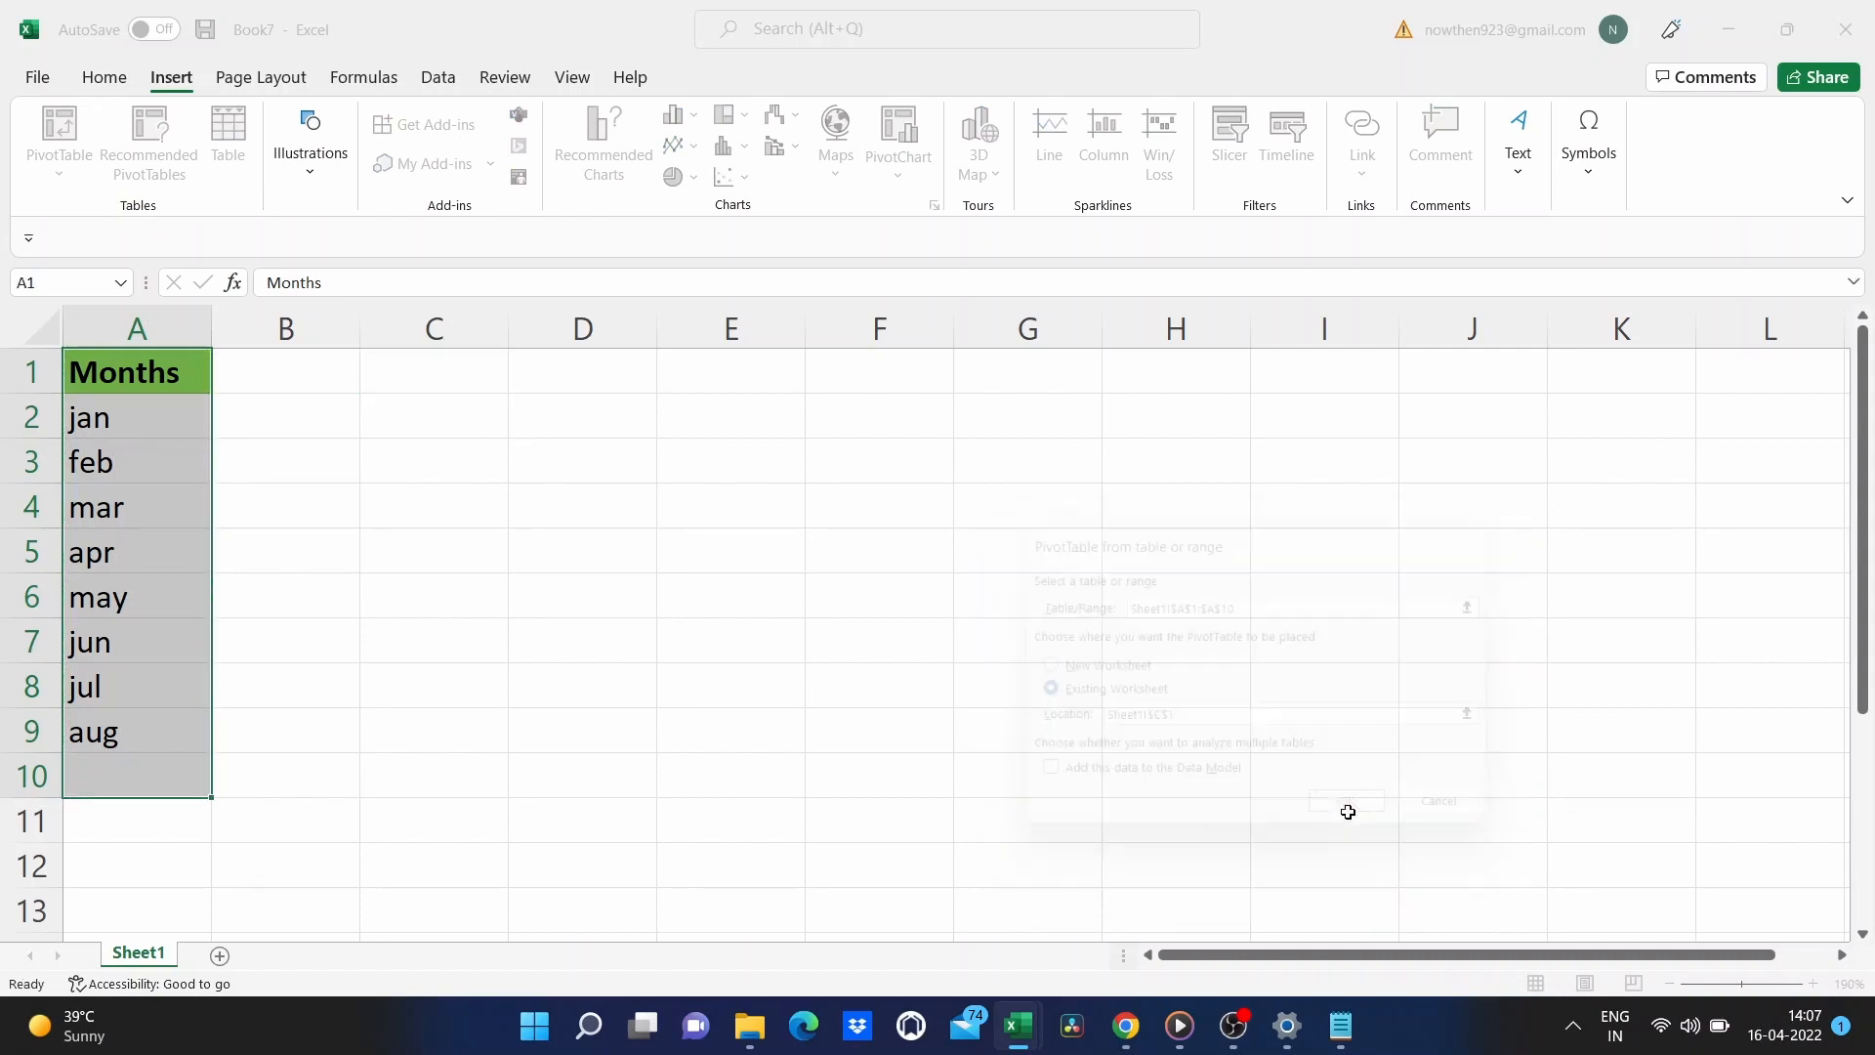
Add the Months field to the PivotTable's filters and generate a separate sheet per month with Show Report Filter Pages.
{"action": "left_click_drag", "start_coordinate": [1521, 451], "coordinate": [1543, 789]}
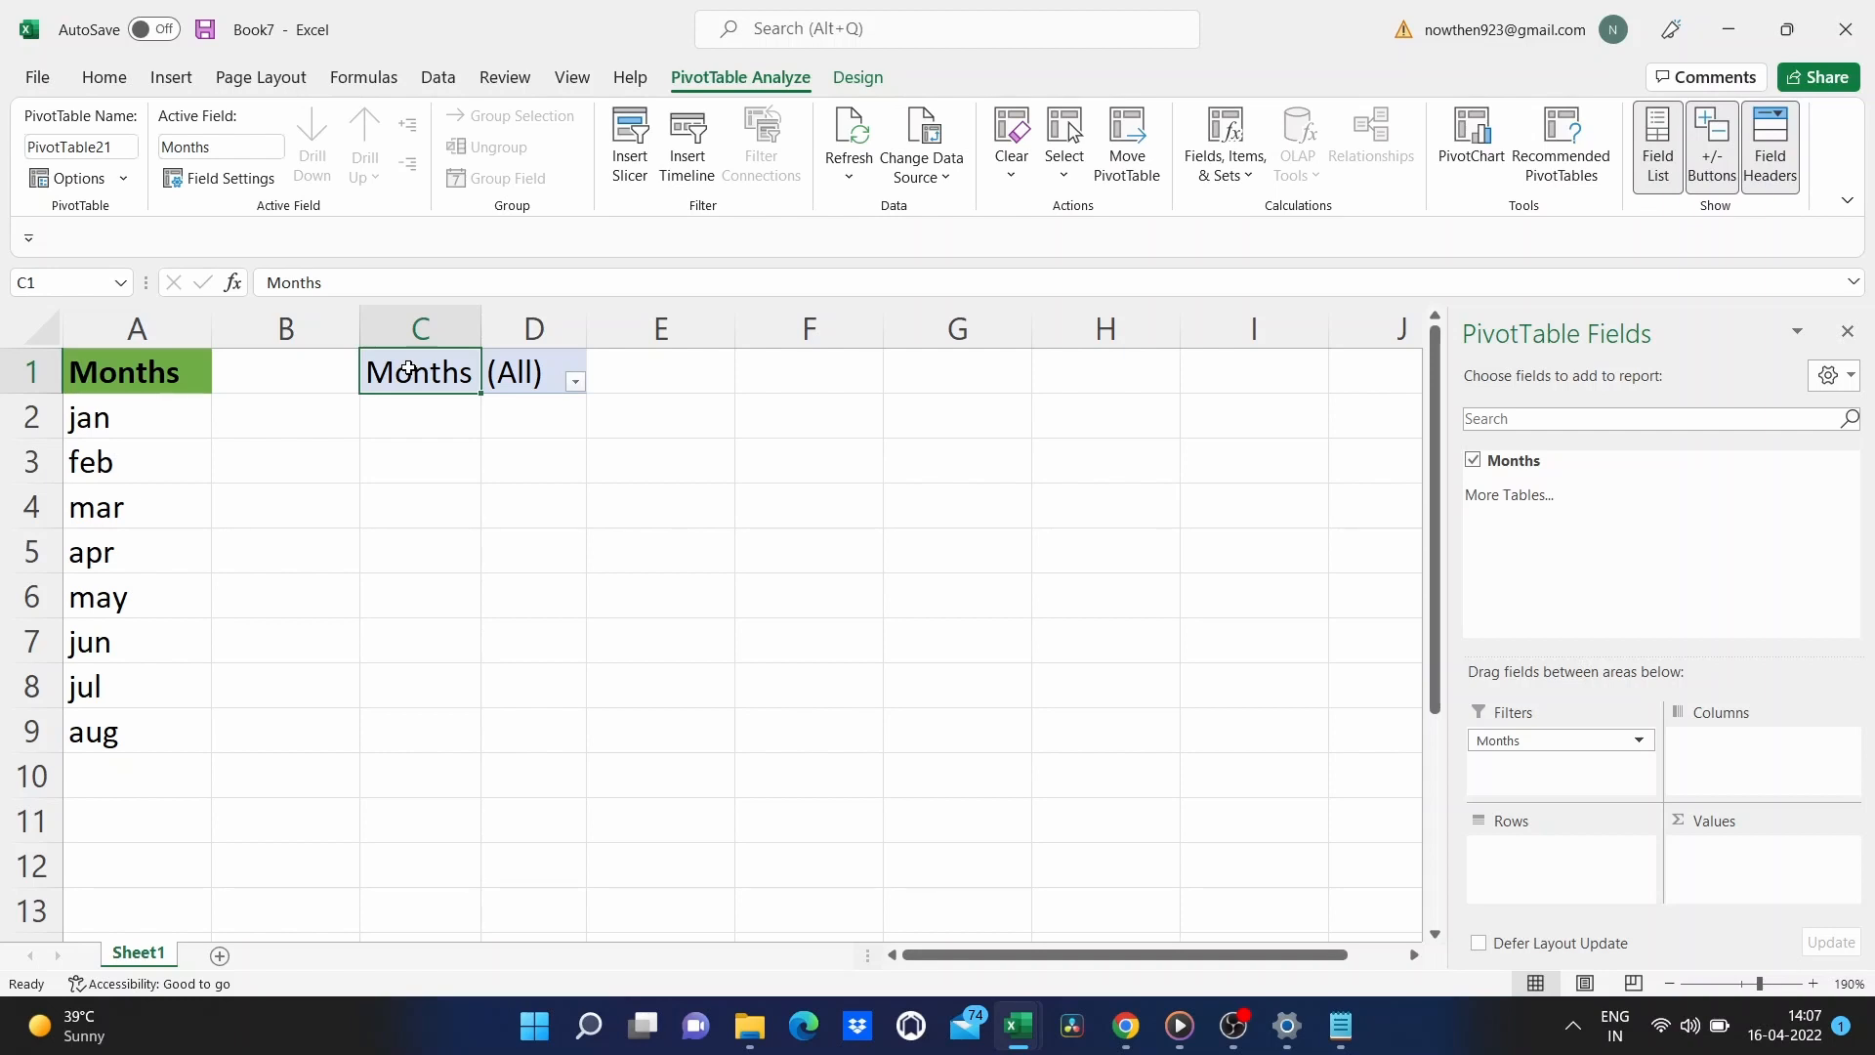
{"action": "left_click", "coordinate": [1844, 331]}
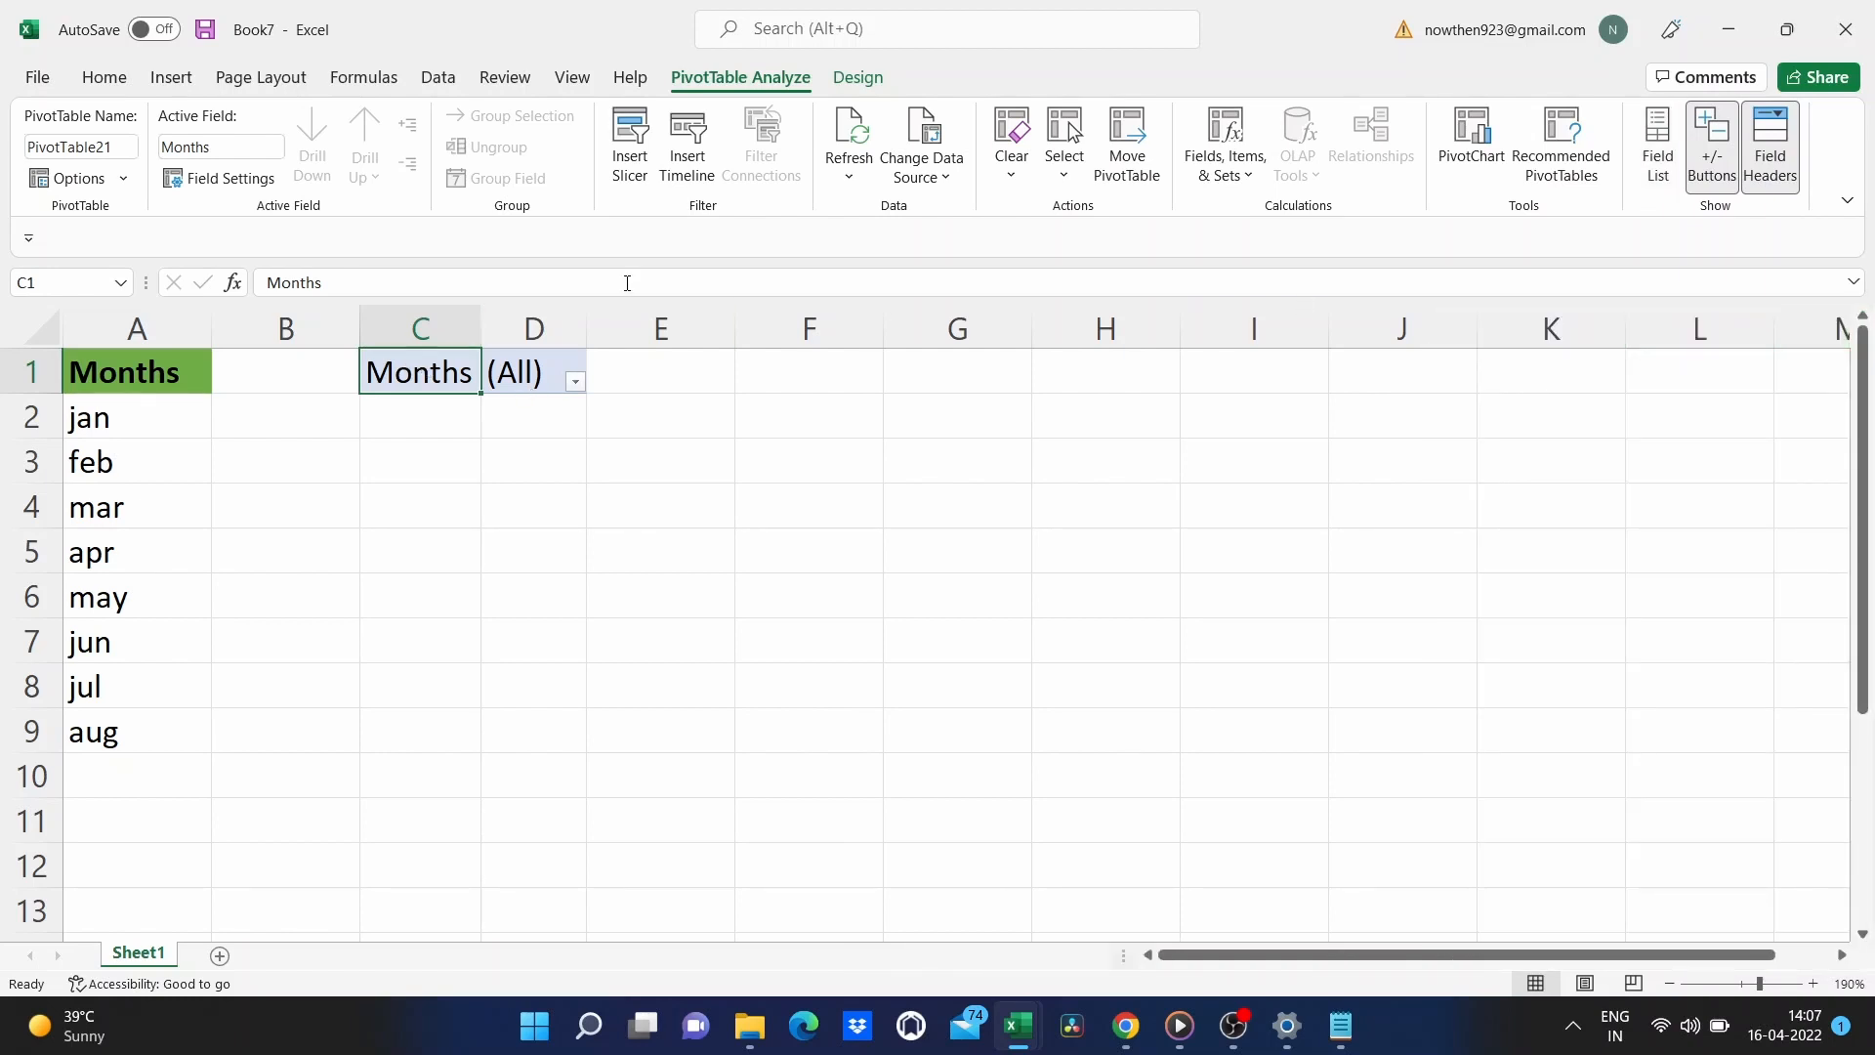
{"action": "left_click", "coordinate": [123, 179]}
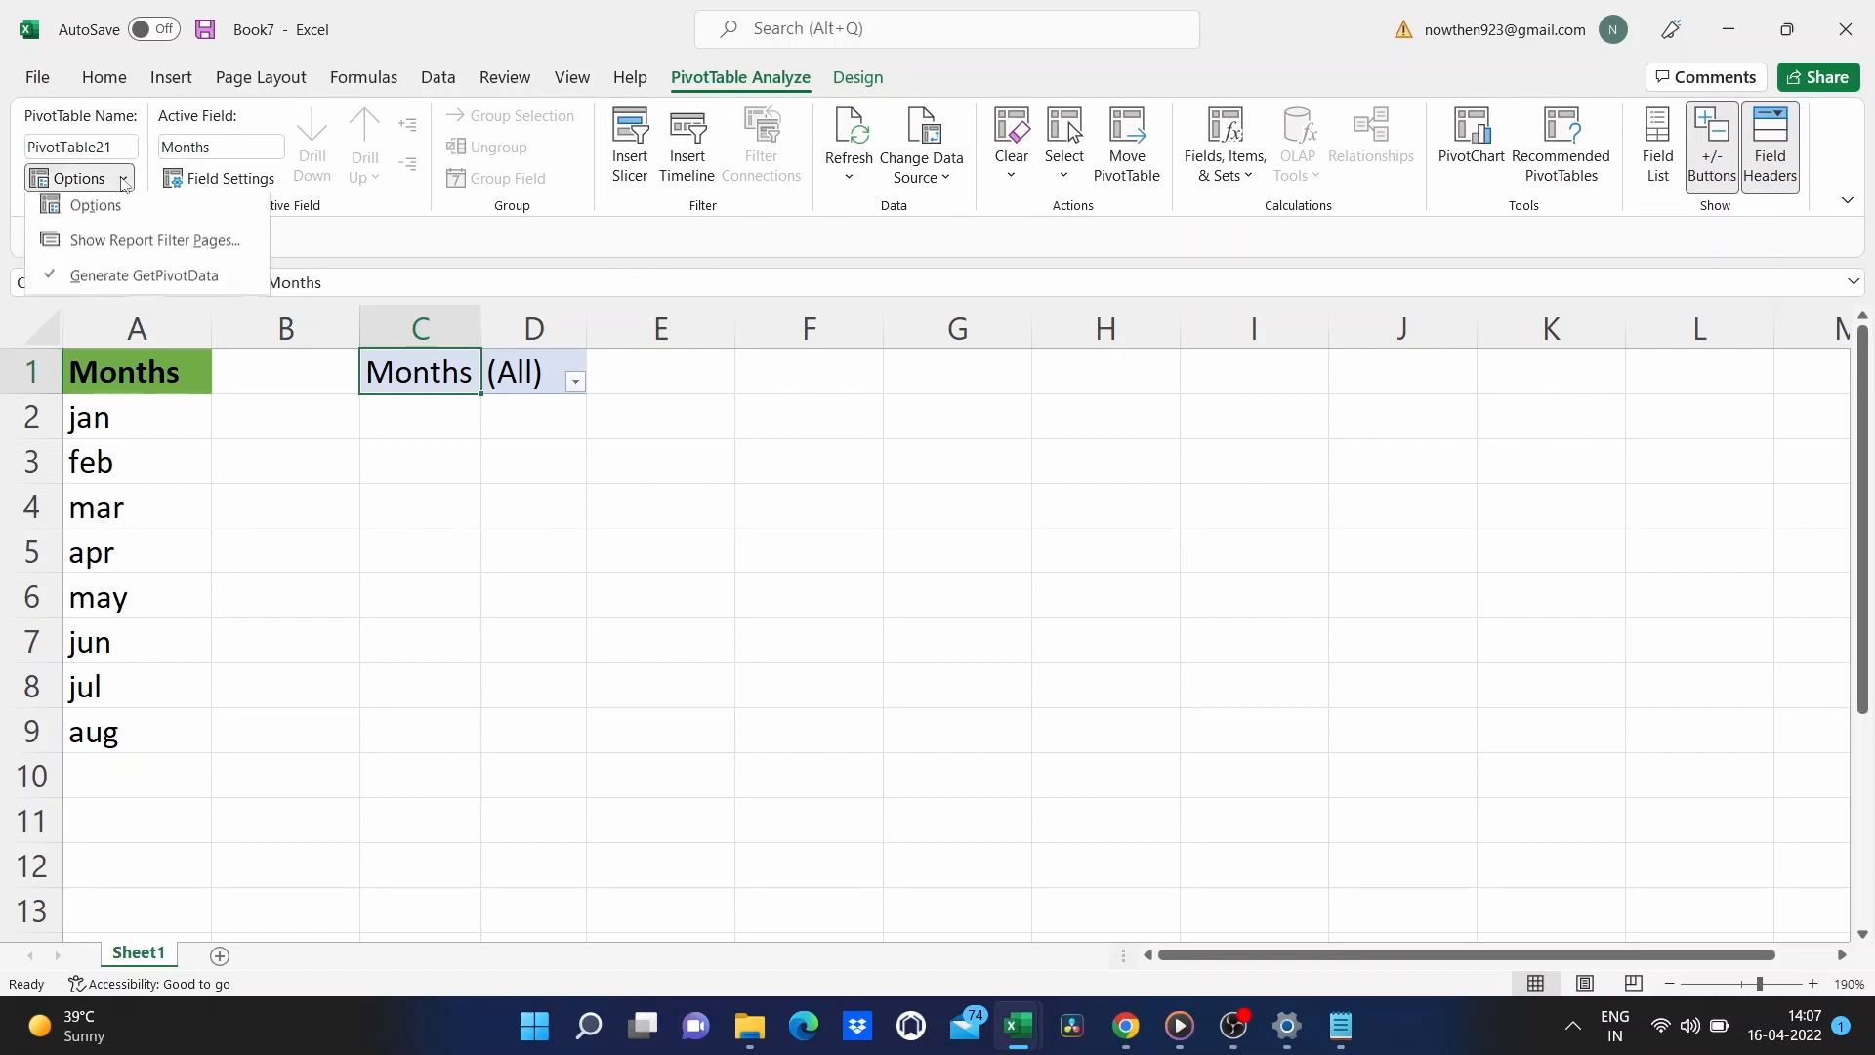
{"action": "left_click", "coordinate": [131, 249]}
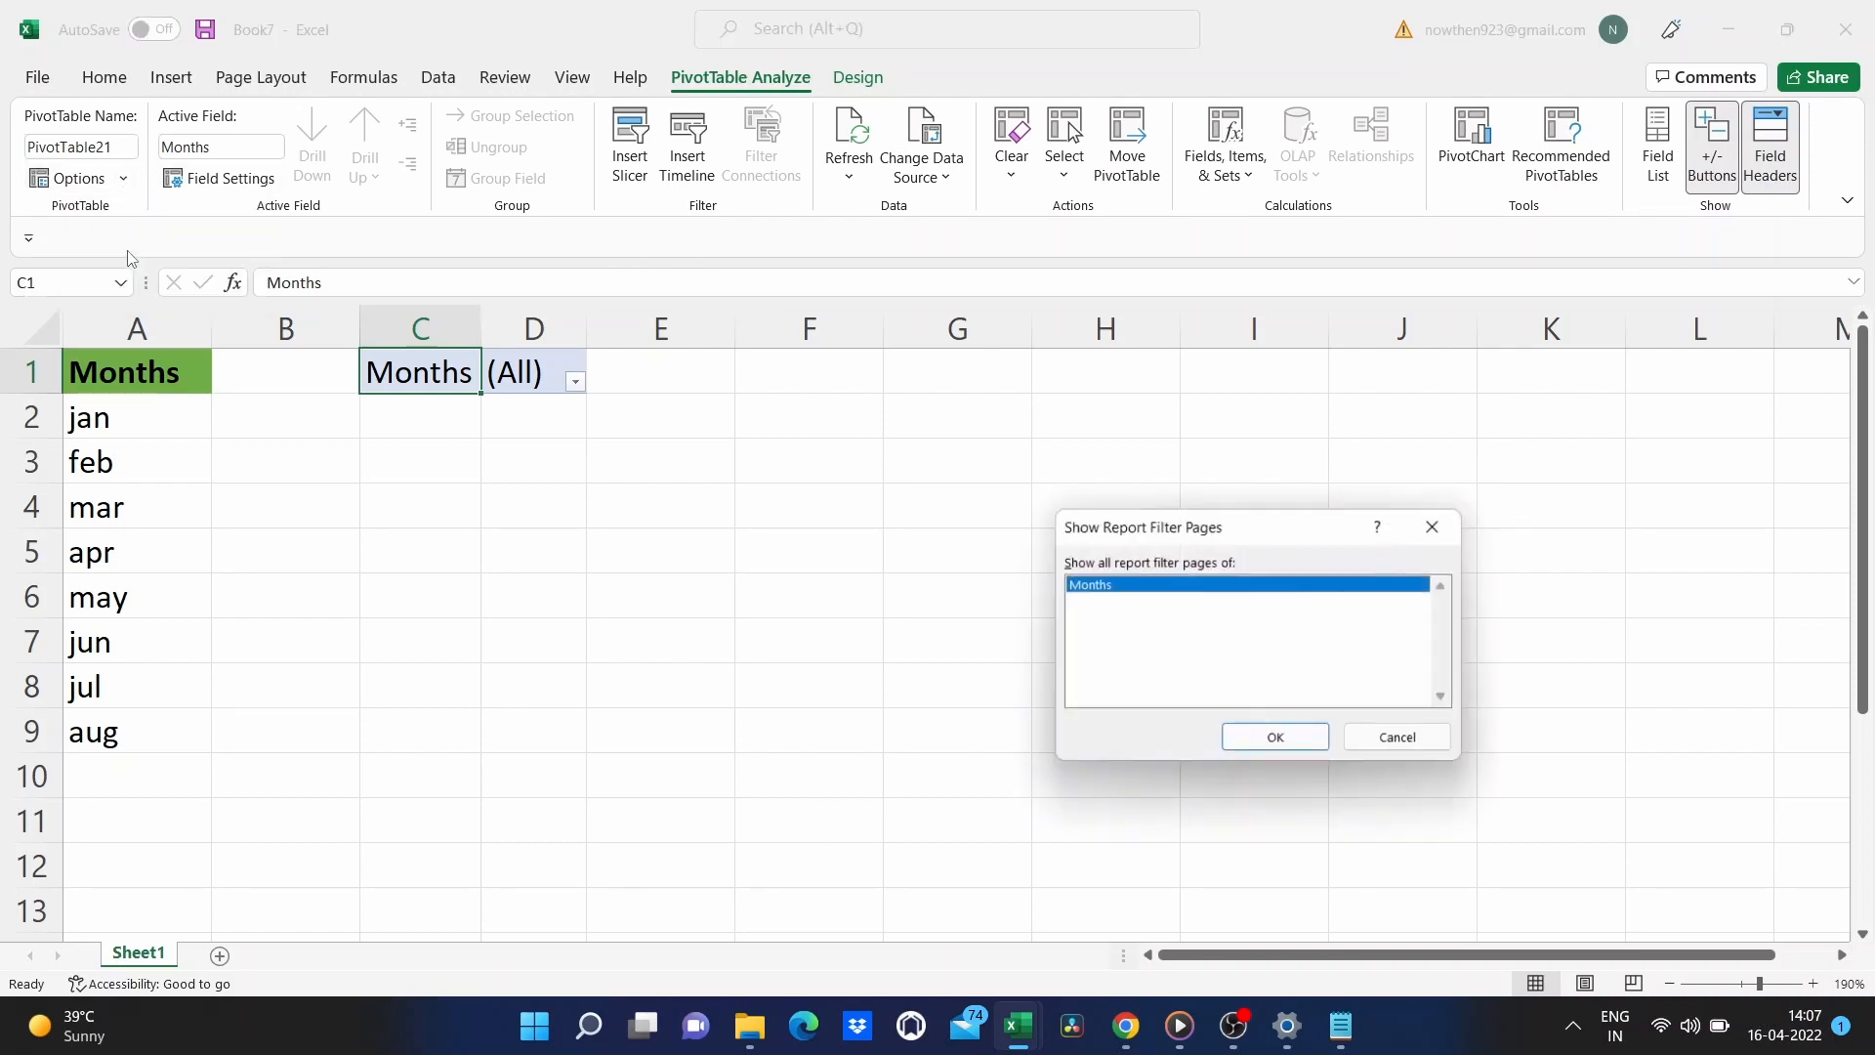
{"action": "left_click", "coordinate": [1268, 738]}
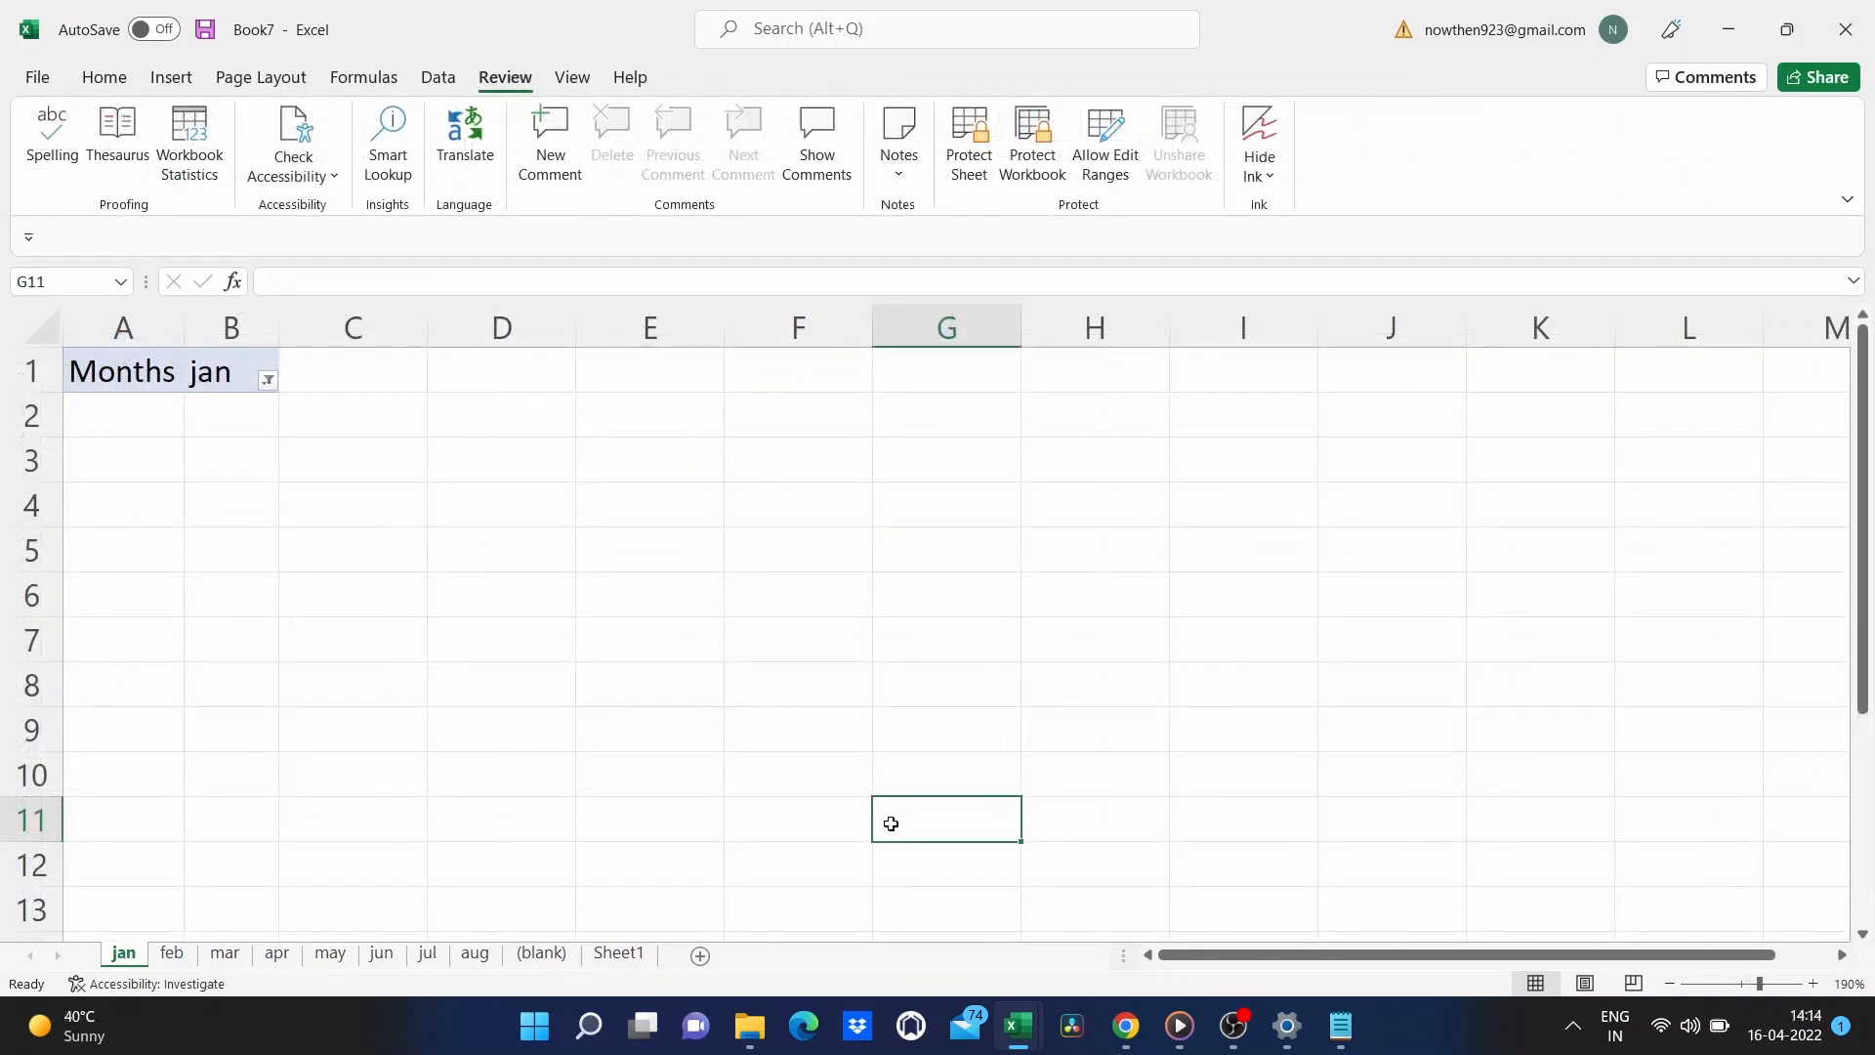
Review the sheet commands for feb and may and the Protect Workbook structure options, without applying any.
{"action": "right_click", "coordinate": [171, 952]}
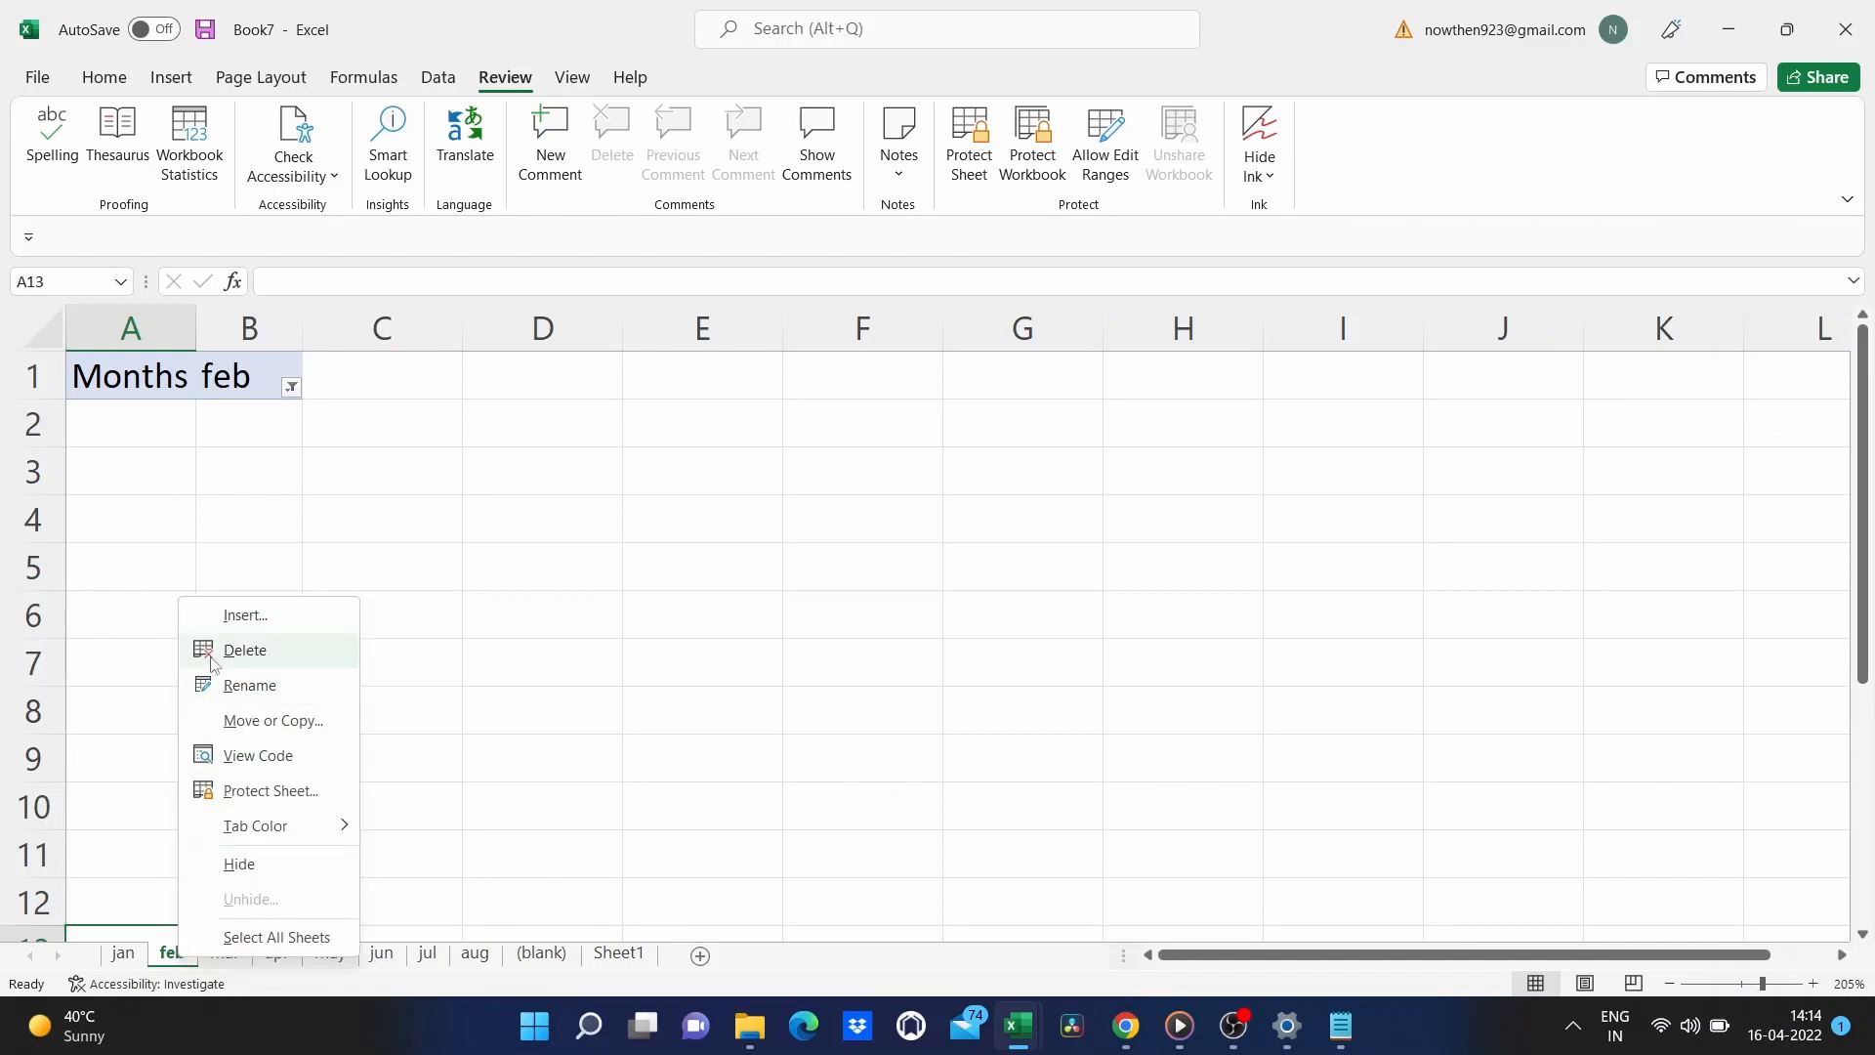
{"action": "left_click", "coordinate": [470, 706]}
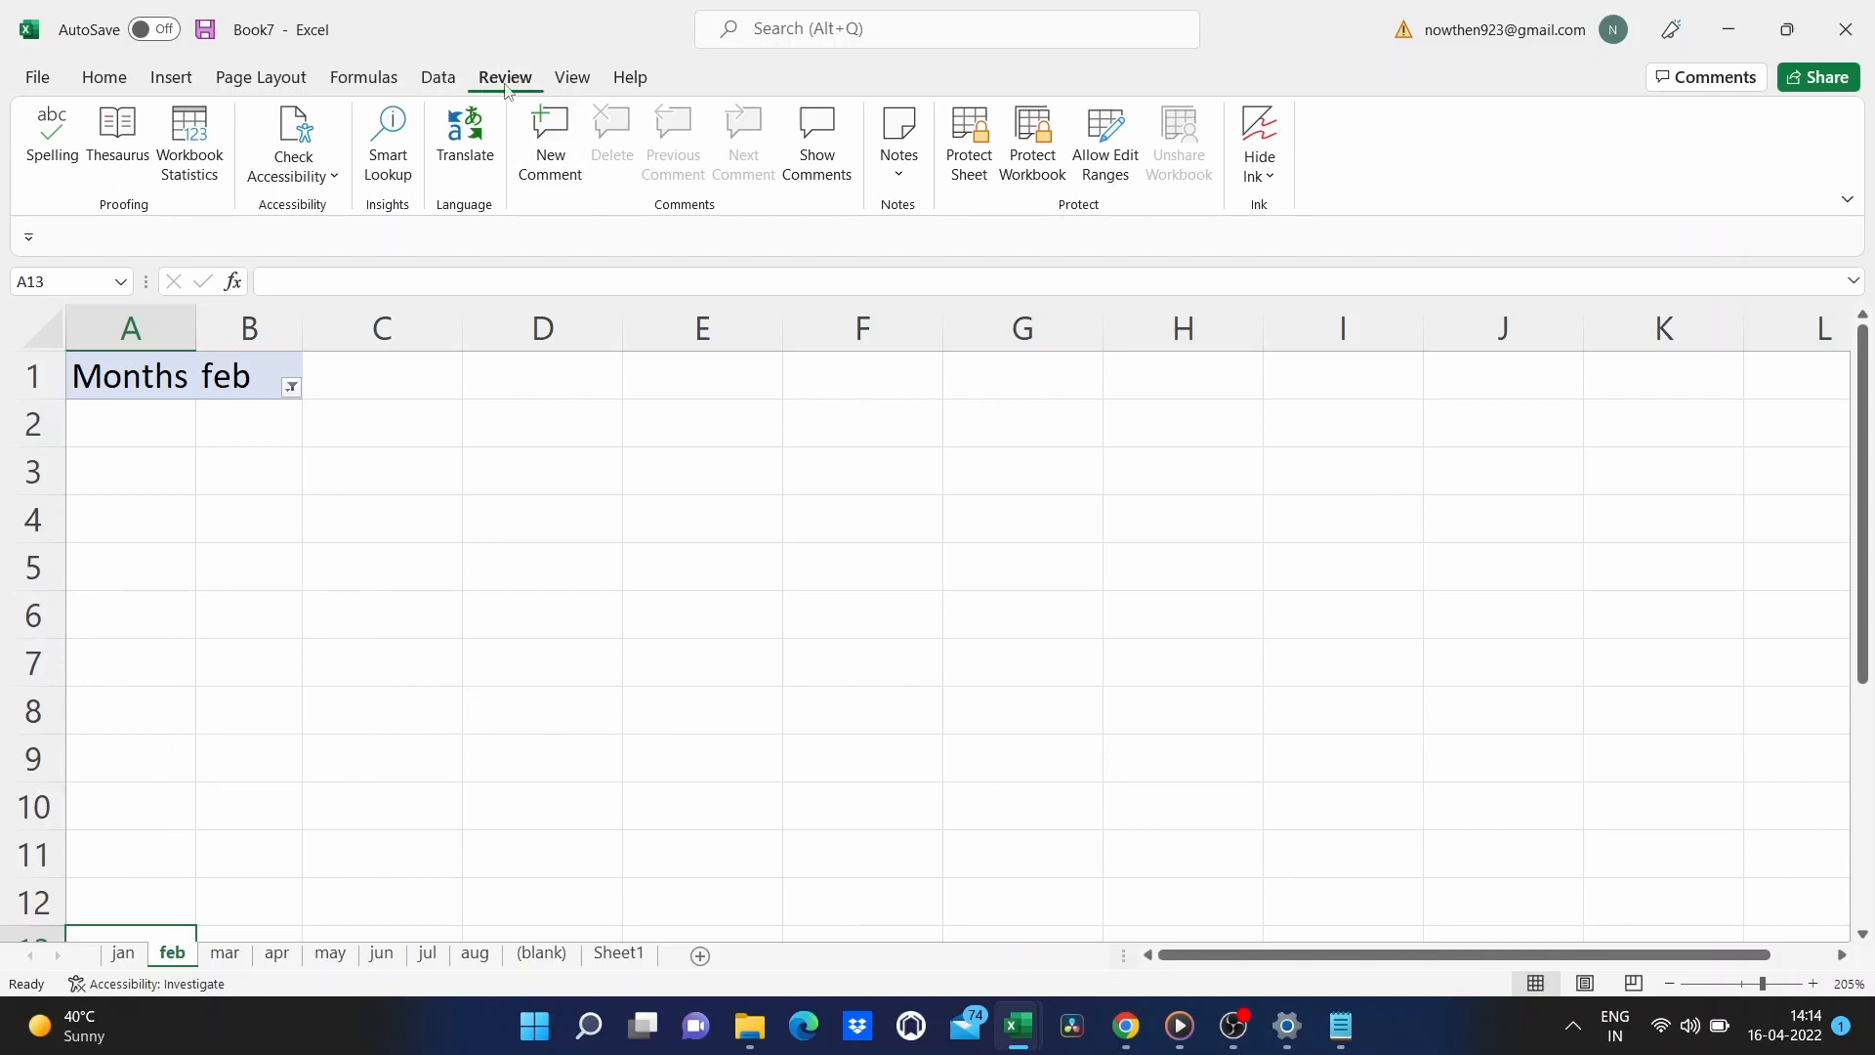
{"action": "left_click", "coordinate": [1027, 137]}
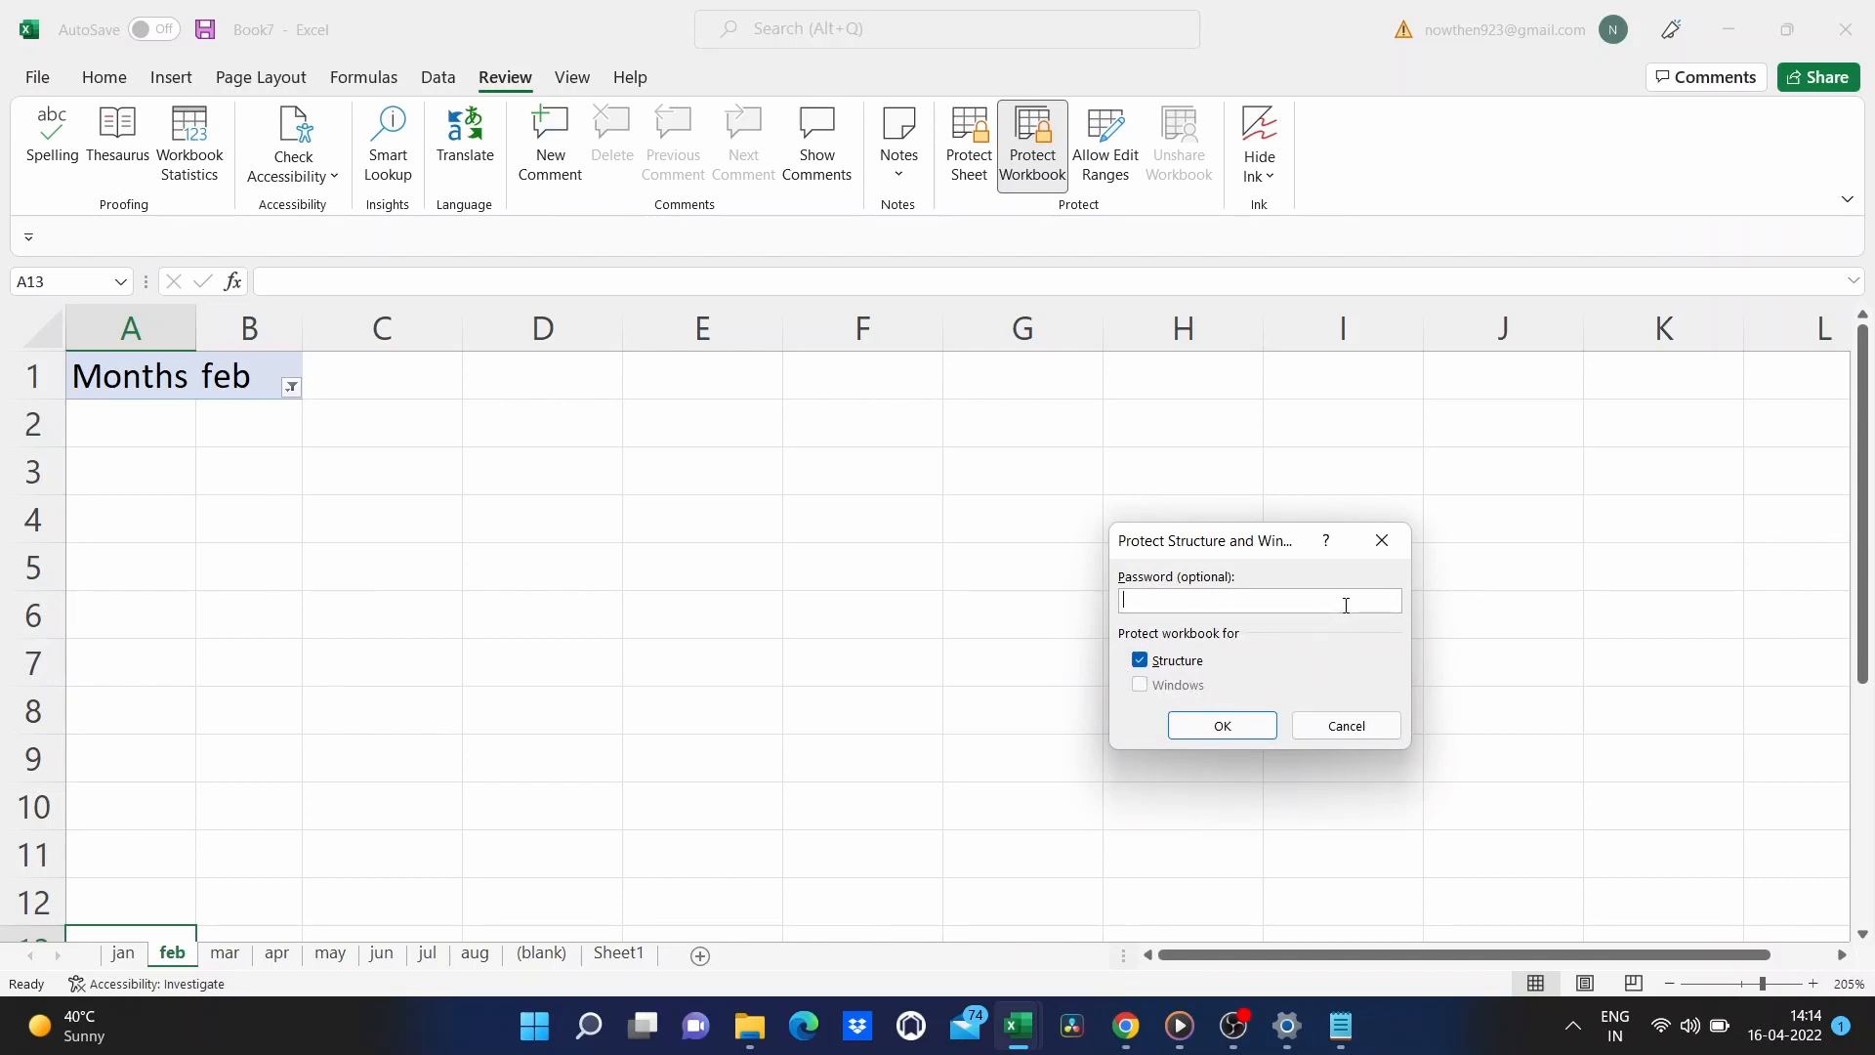
{"action": "left_click", "coordinate": [1367, 545]}
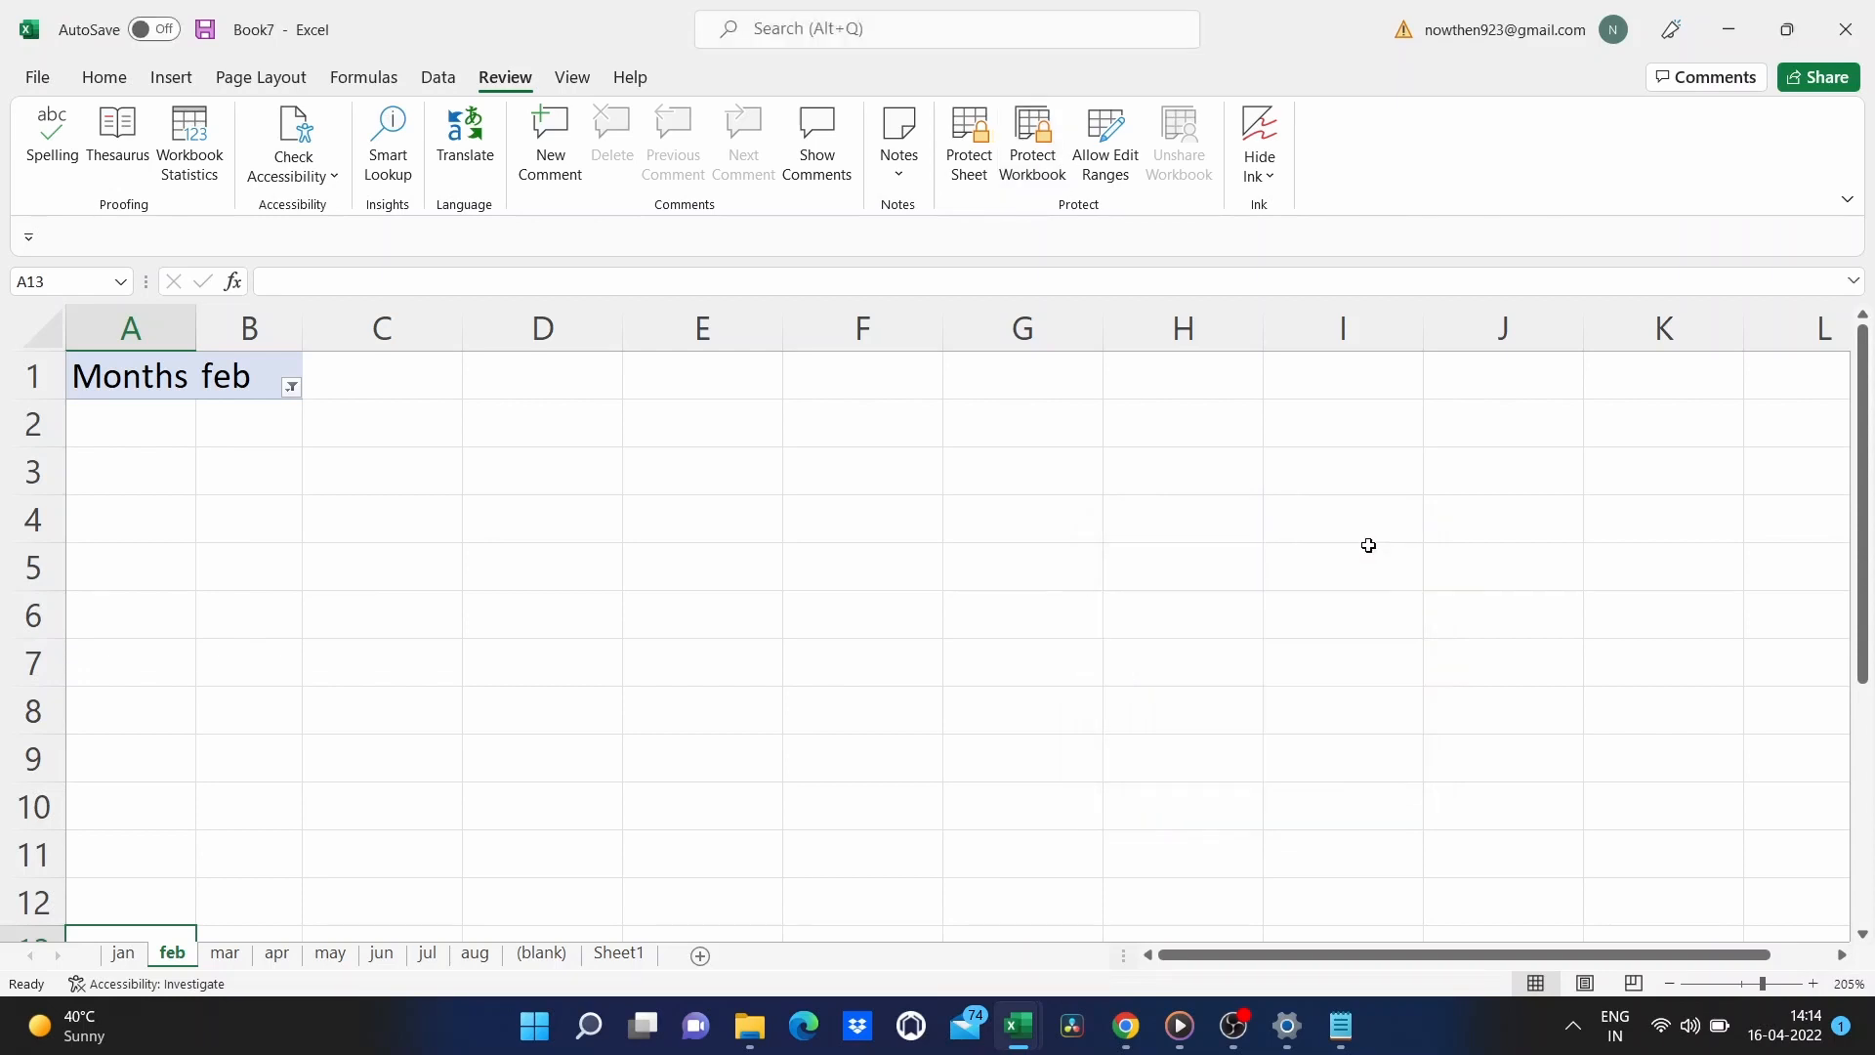
{"action": "right_click", "coordinate": [339, 960]}
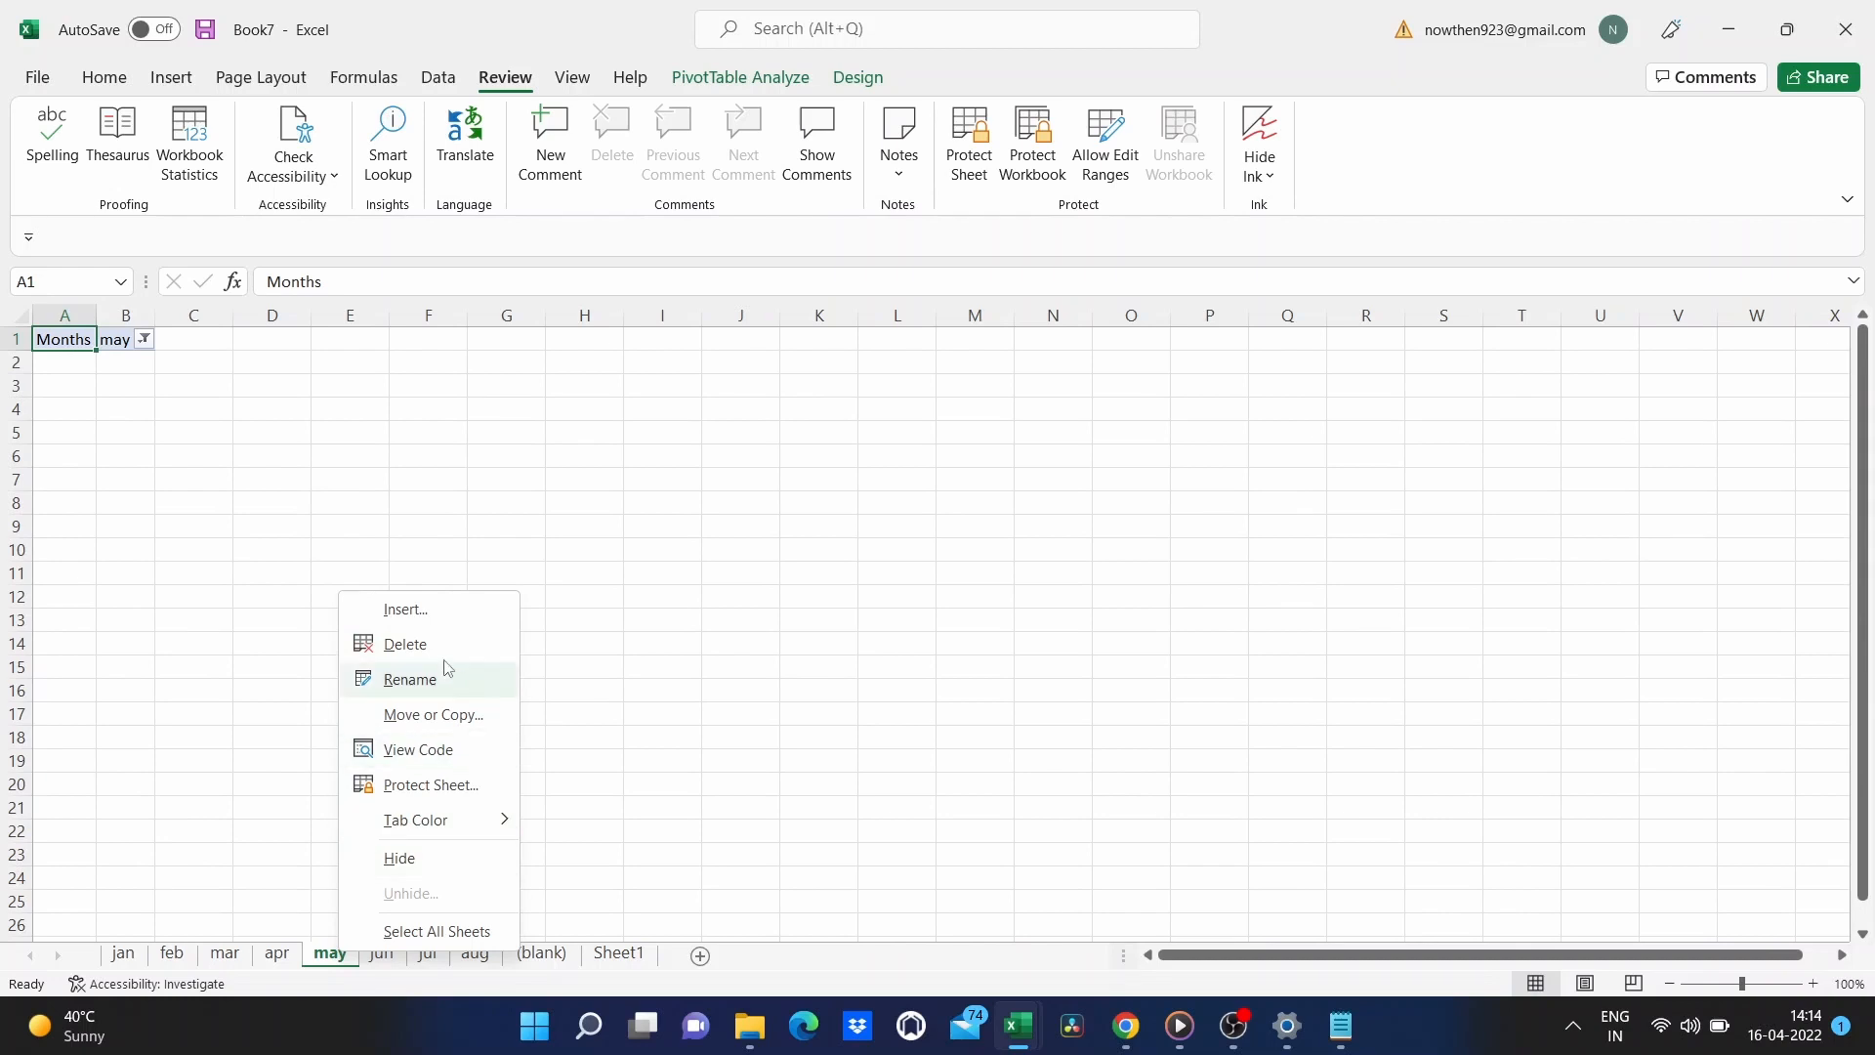
{"action": "left_click", "coordinate": [632, 739]}
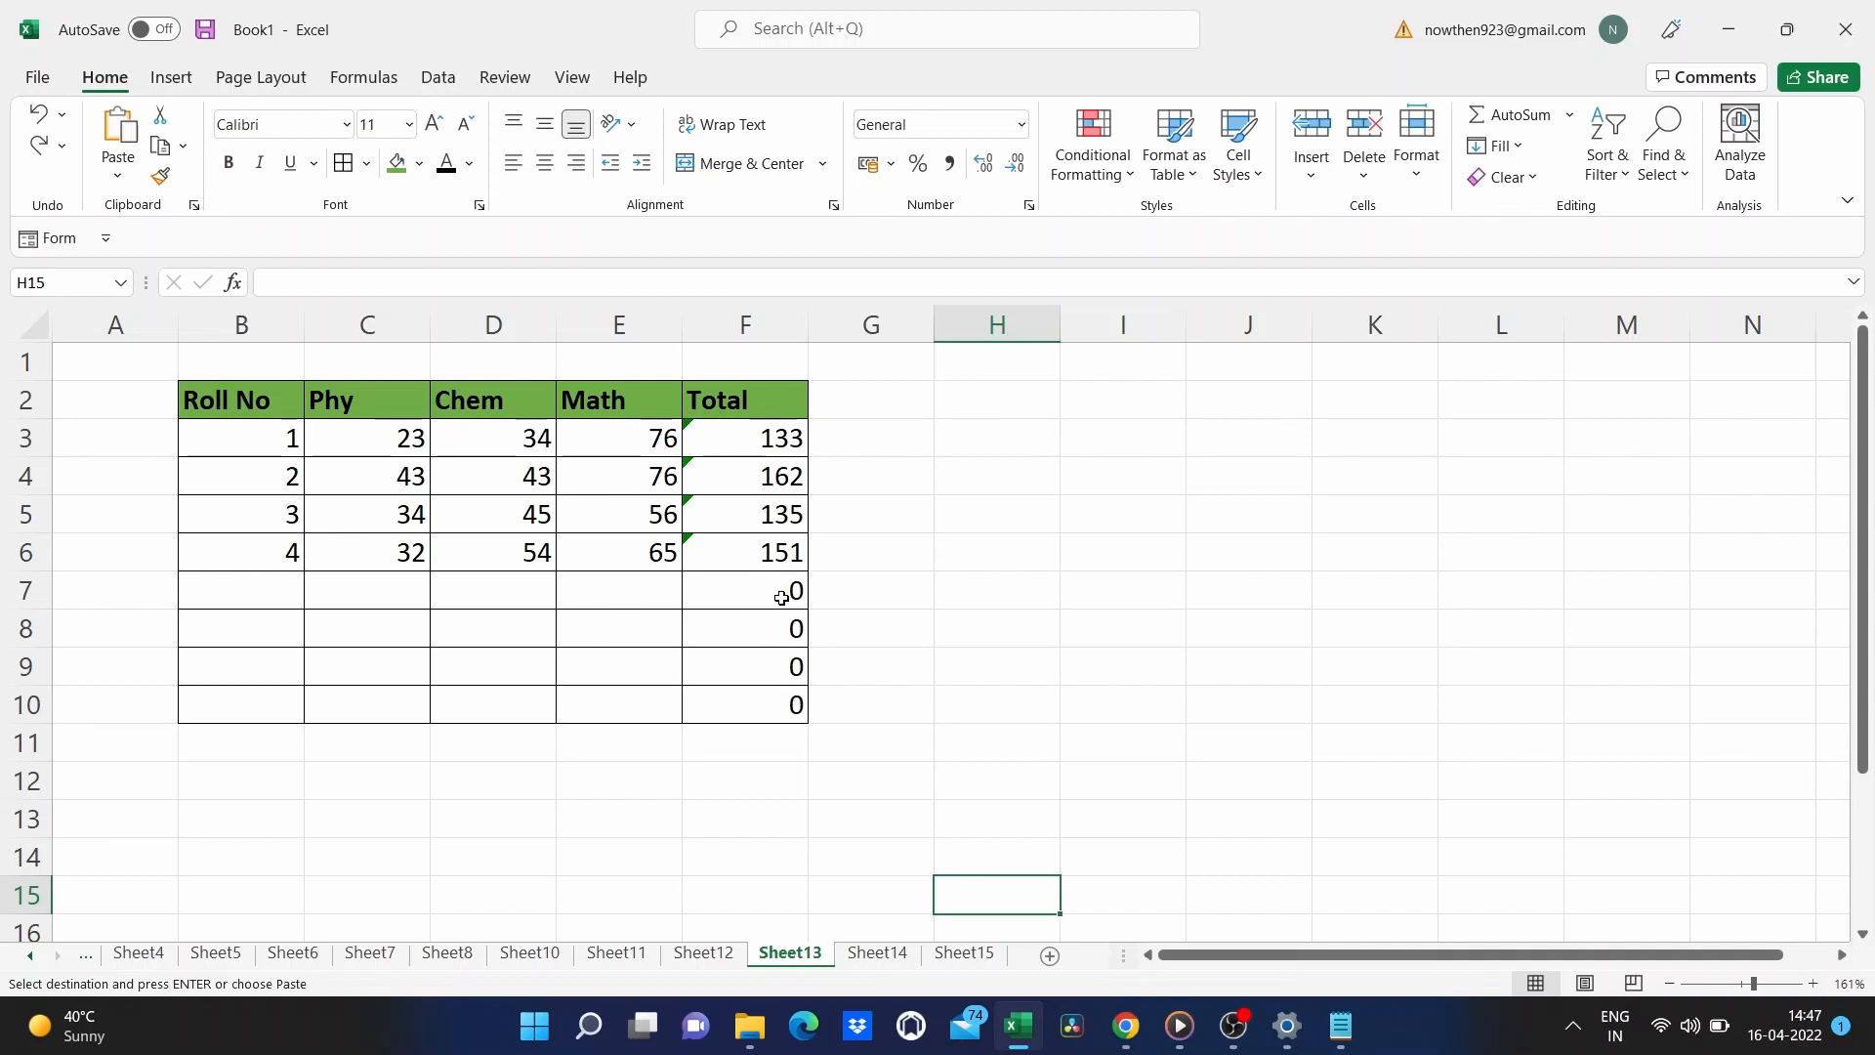
Apply the custom number format 0;;; to the totals in F3:F10 on Sheet13 of Book1 to hide zeros.
{"action": "left_click", "coordinate": [737, 594]}
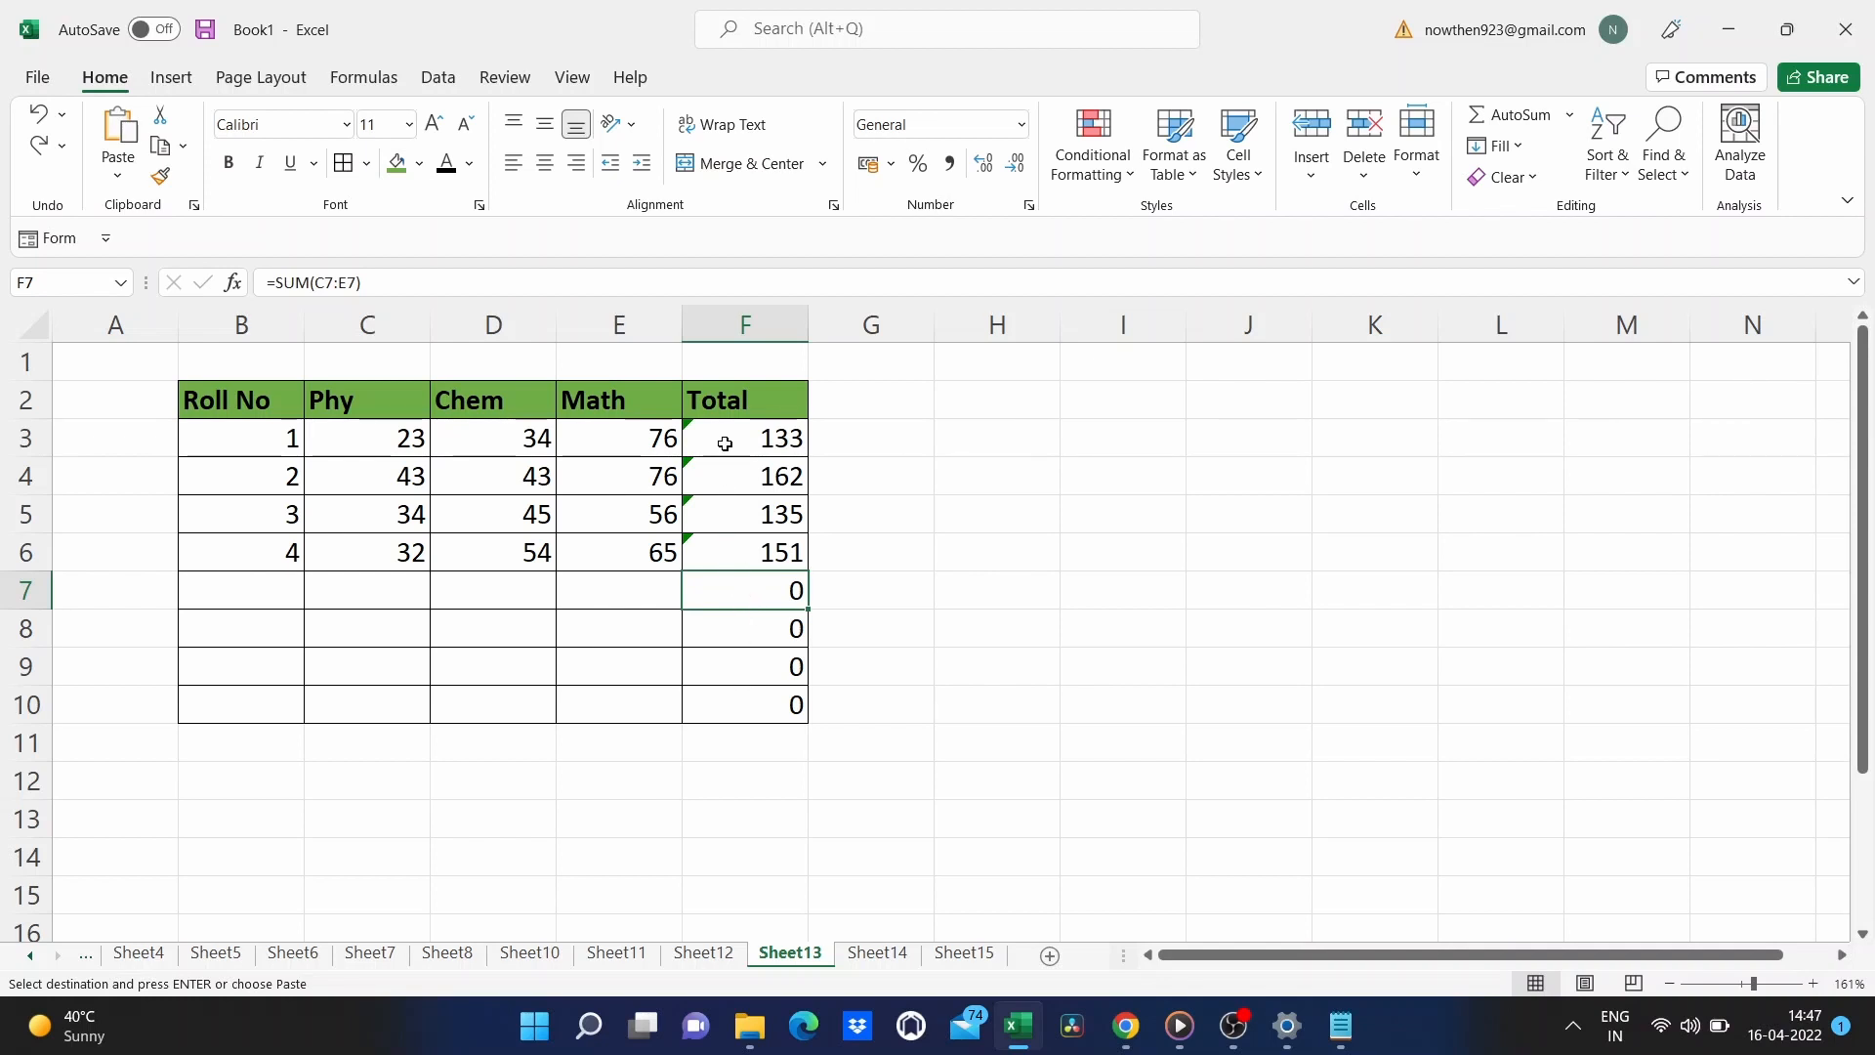
{"action": "left_click_drag", "start_coordinate": [725, 444], "coordinate": [747, 699]}
{"action": "key", "text": "ctrl+v"}
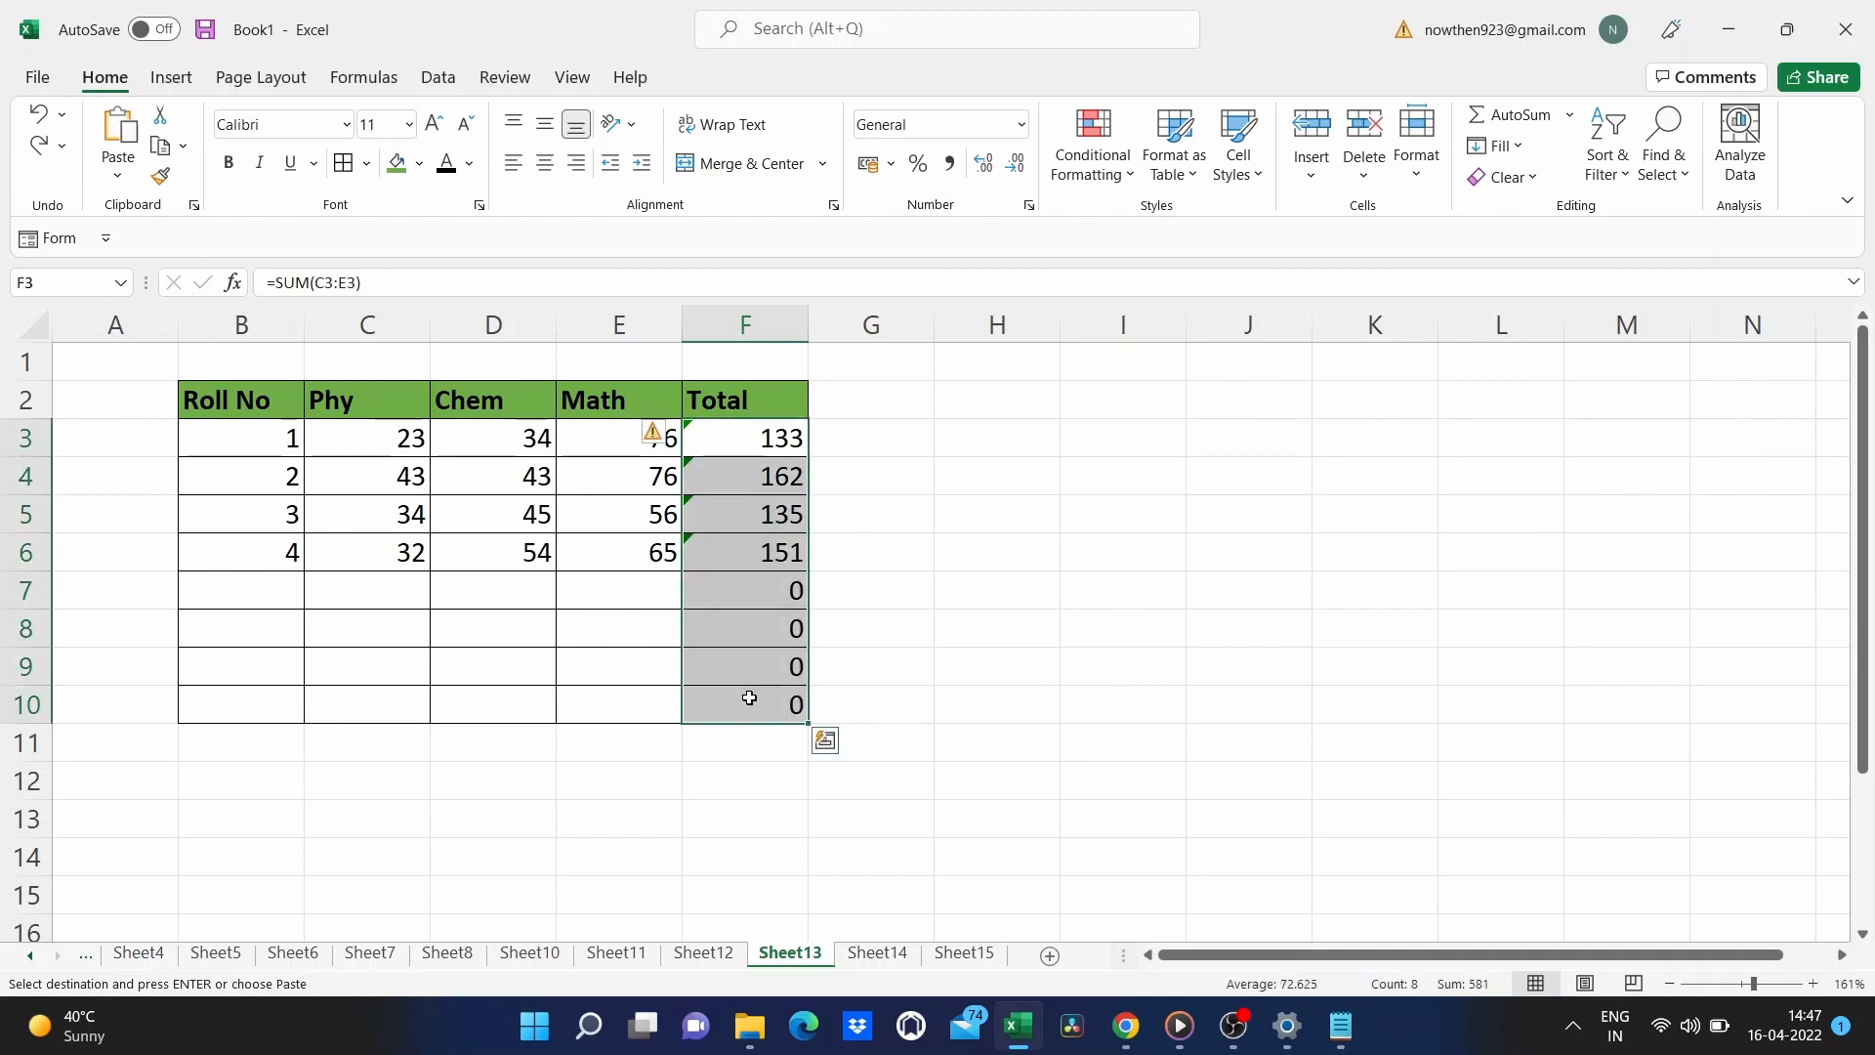
{"action": "key", "text": "Escape"}
{"action": "key", "text": "ctrl+1"}
{"action": "left_click", "coordinate": [986, 629]}
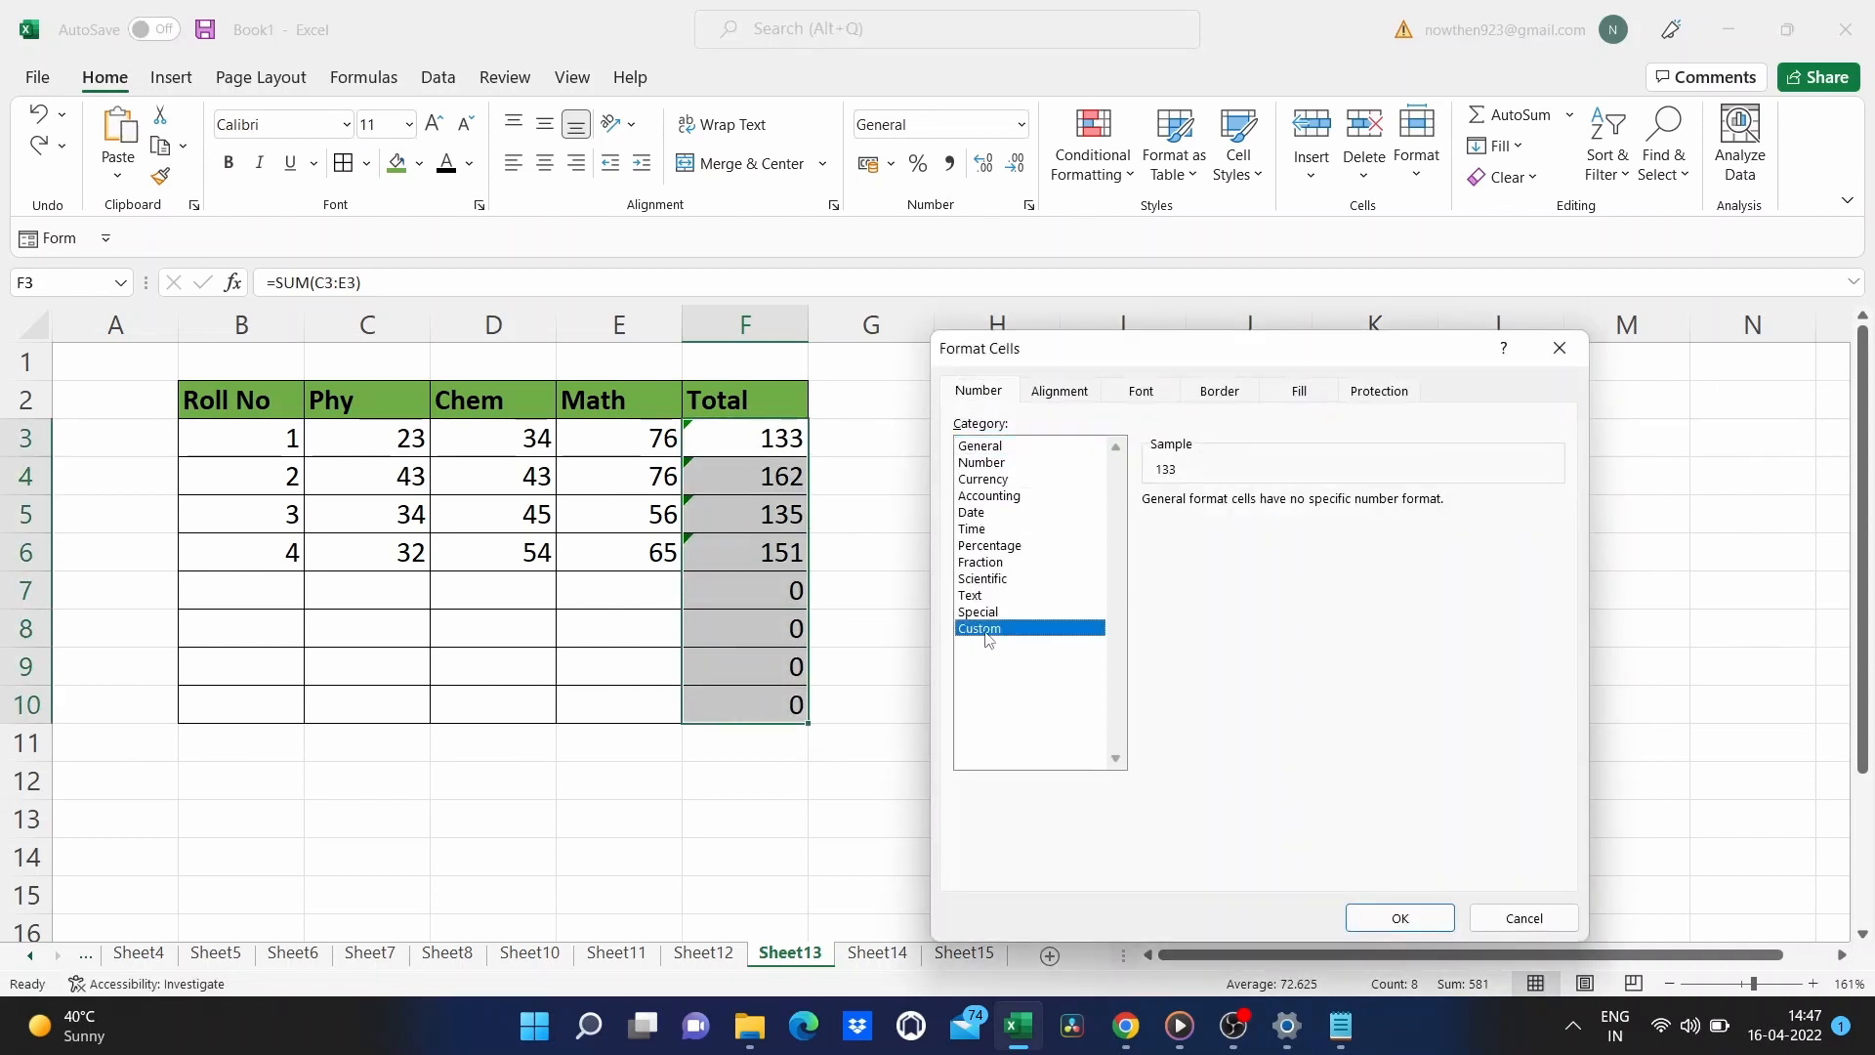
{"action": "double_click", "coordinate": [1233, 522]}
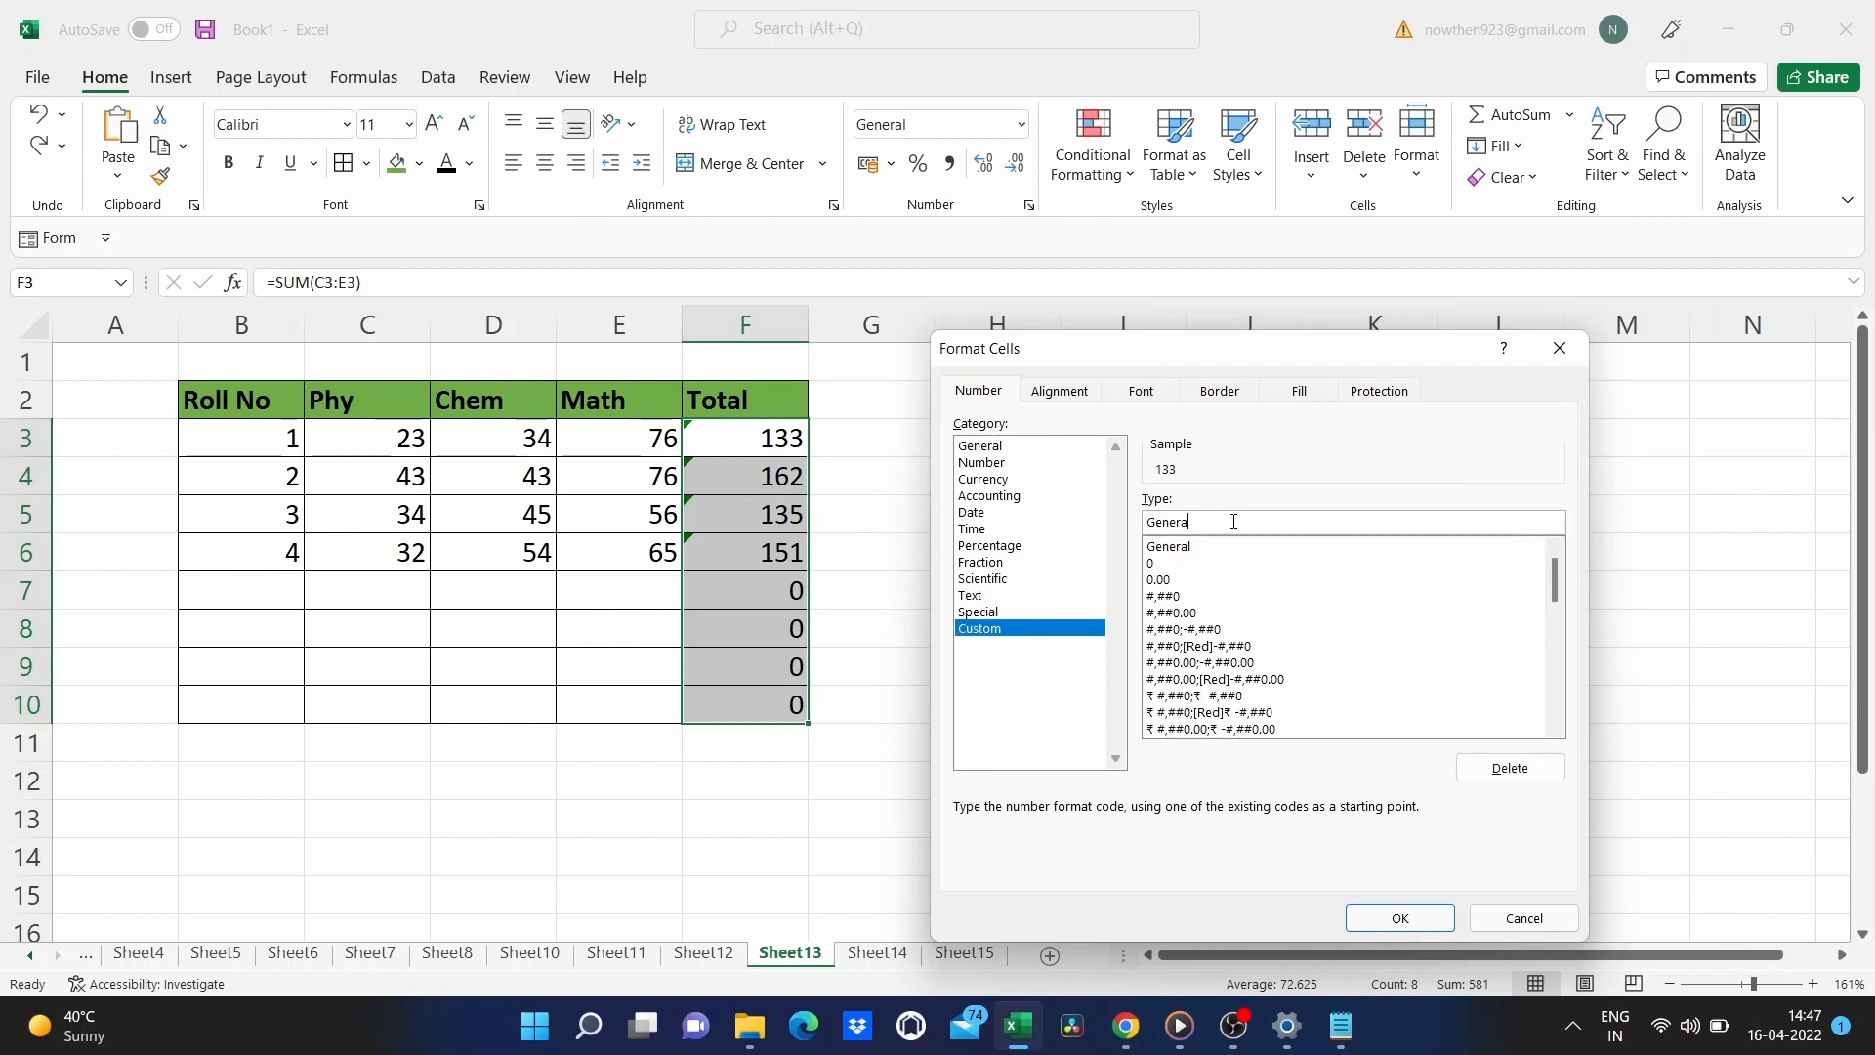
{"action": "key", "text": "BackSpace"}
{"action": "type", "text": "0;;;"}
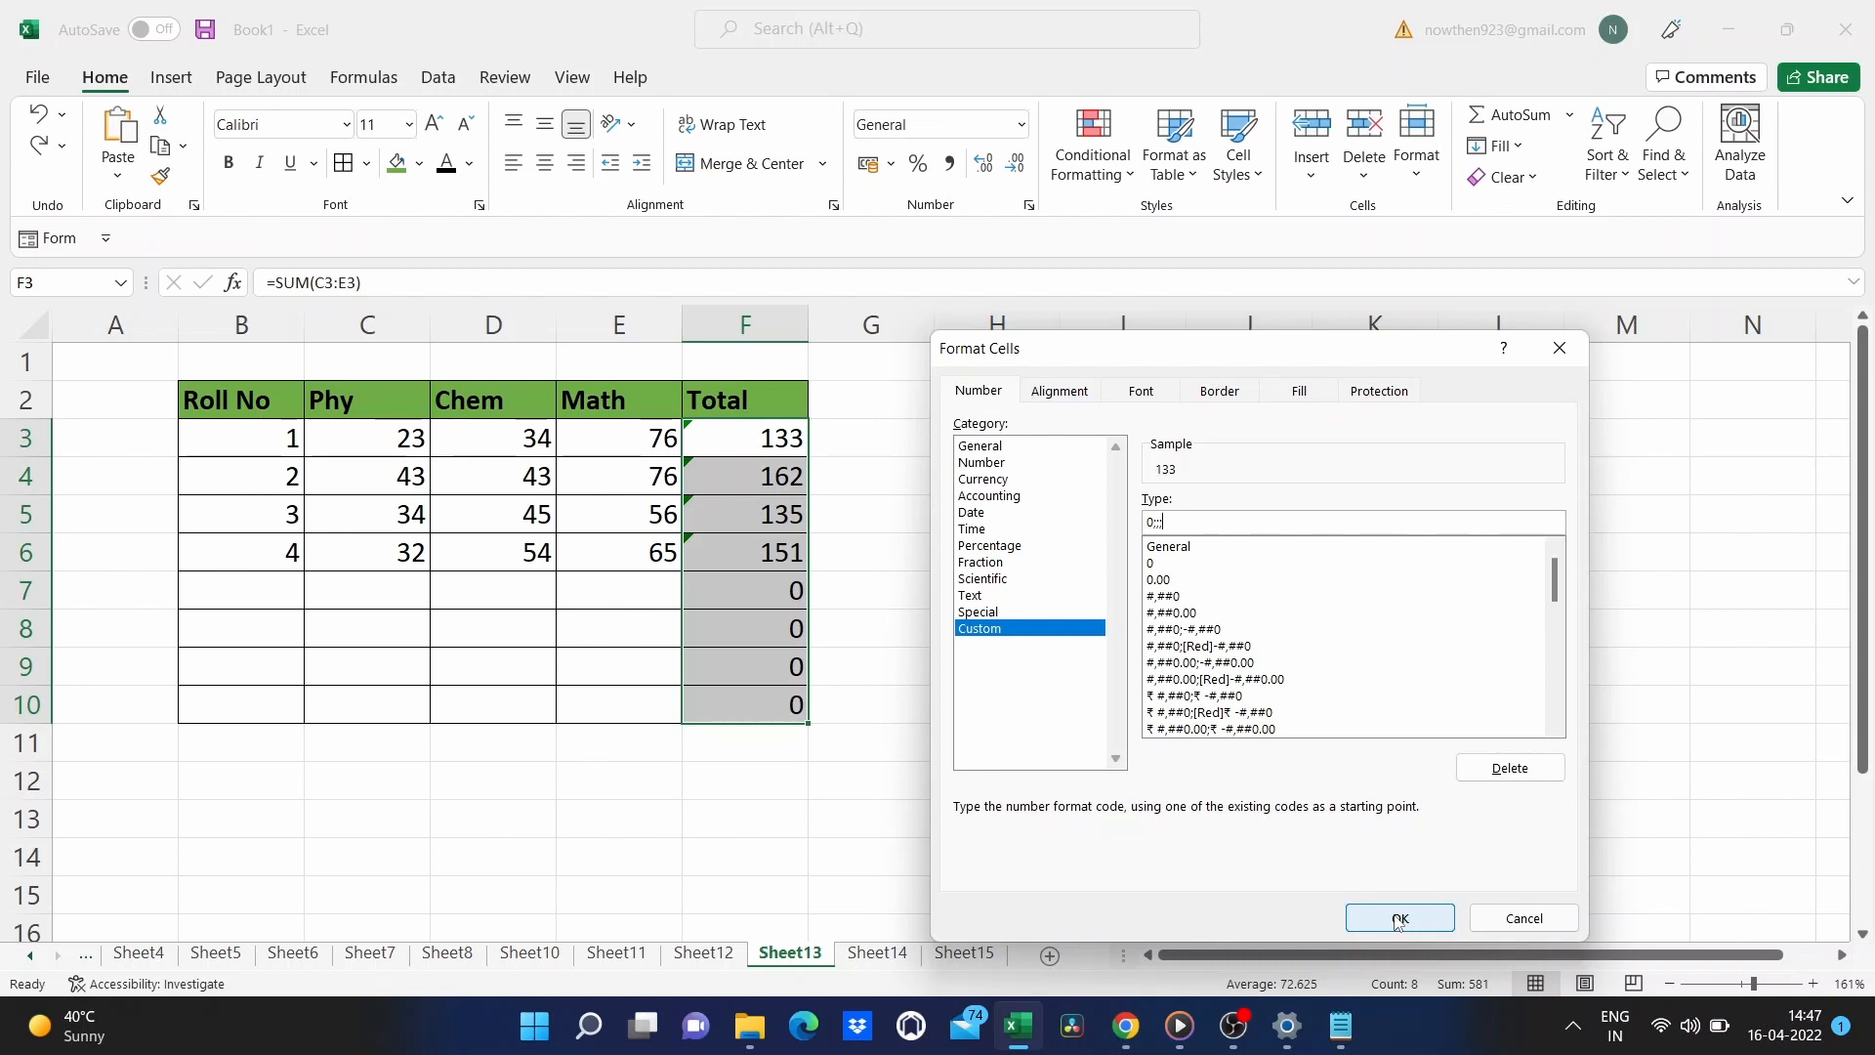
{"action": "left_click", "coordinate": [1398, 919]}
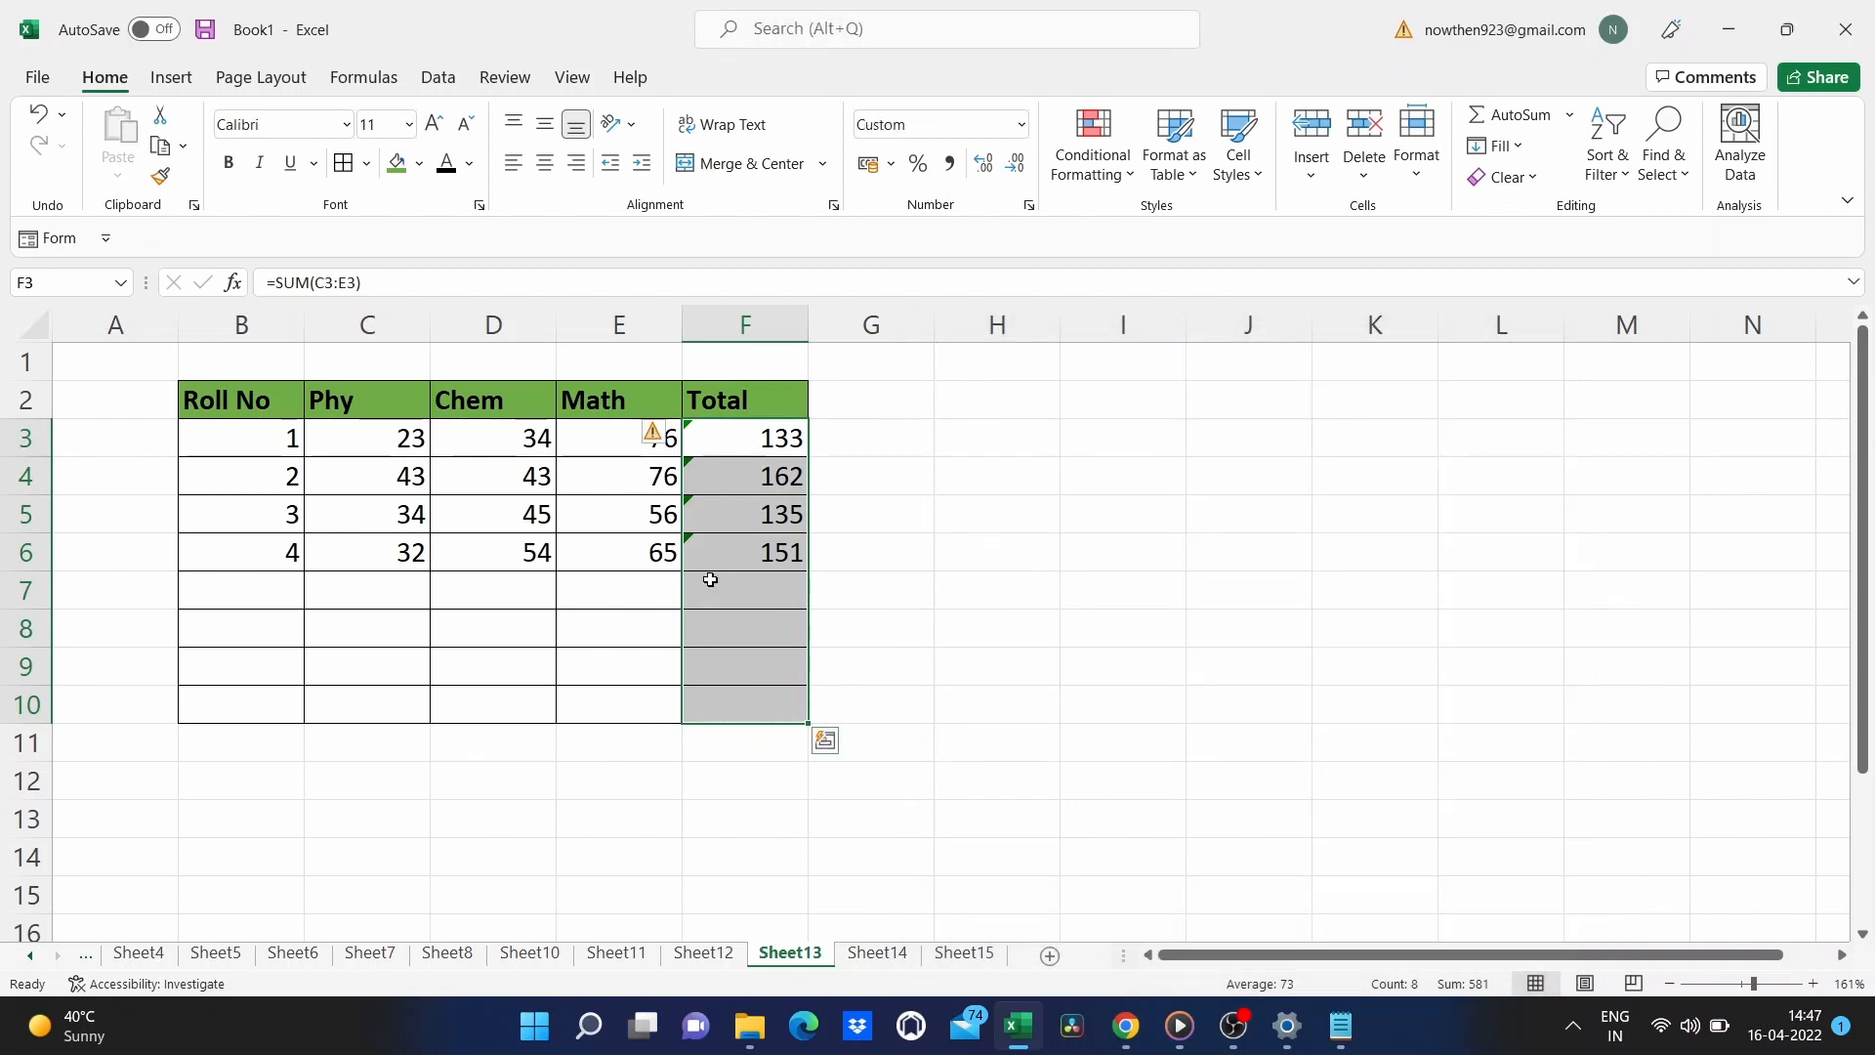
Fill row 7 with the marks Phy 56, Chem 54 and Math 66 to test the total.
{"action": "left_click", "coordinate": [470, 603]}
{"action": "type", "text": "5"}
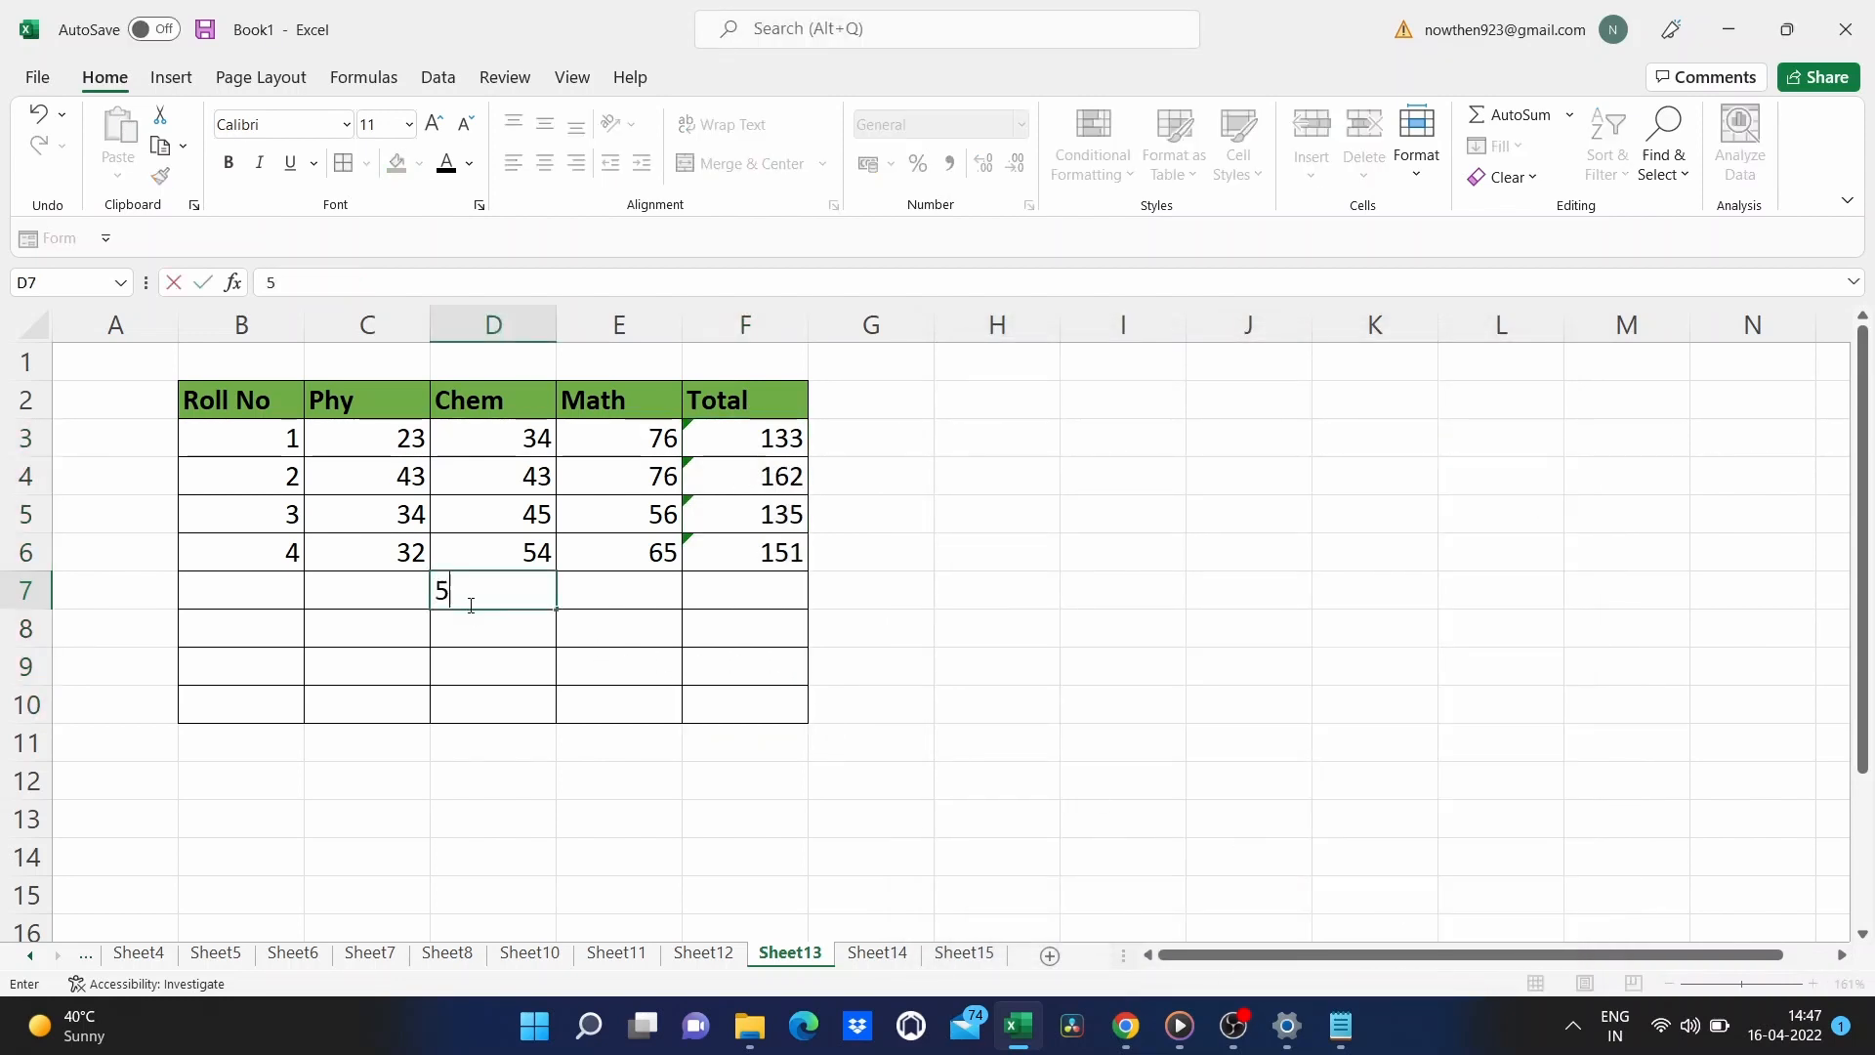
{"action": "type", "text": "4"}
{"action": "key", "text": "Tab"}
{"action": "type", "text": "665"}
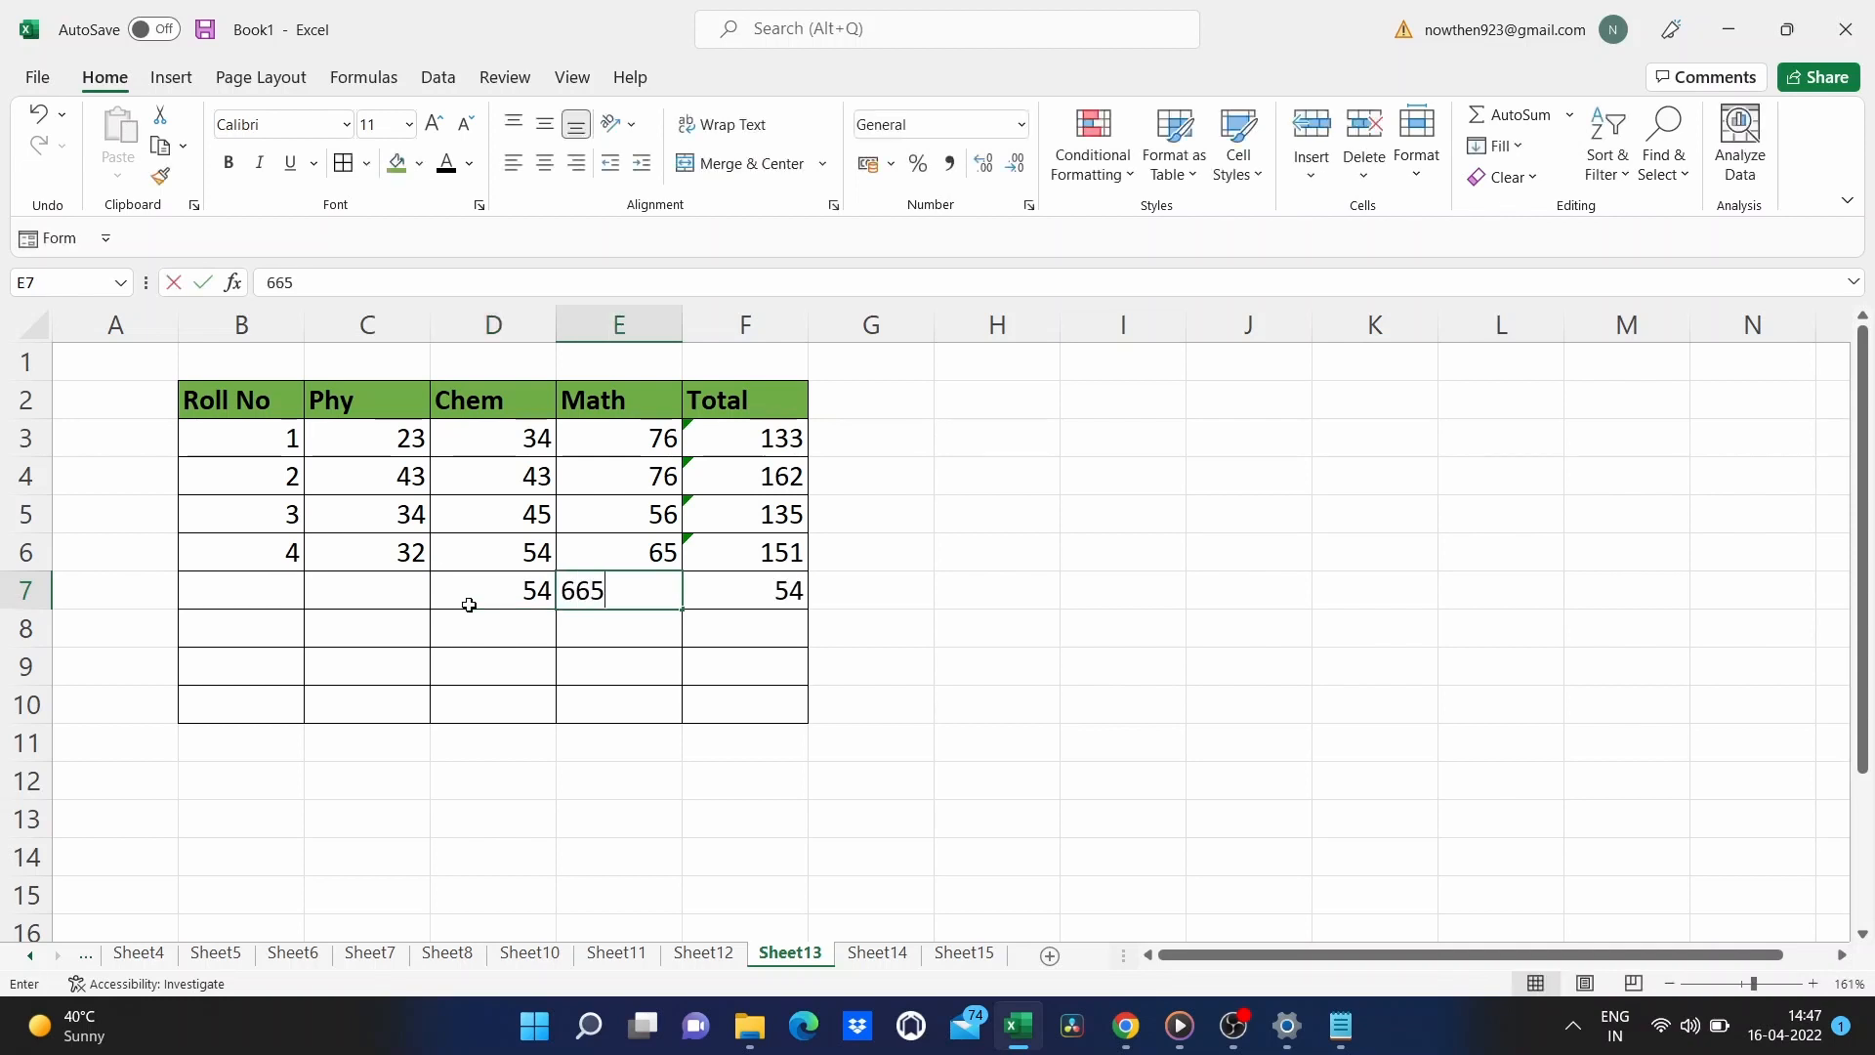
{"action": "key", "text": "BackSpace"}
{"action": "key", "text": "Tab"}
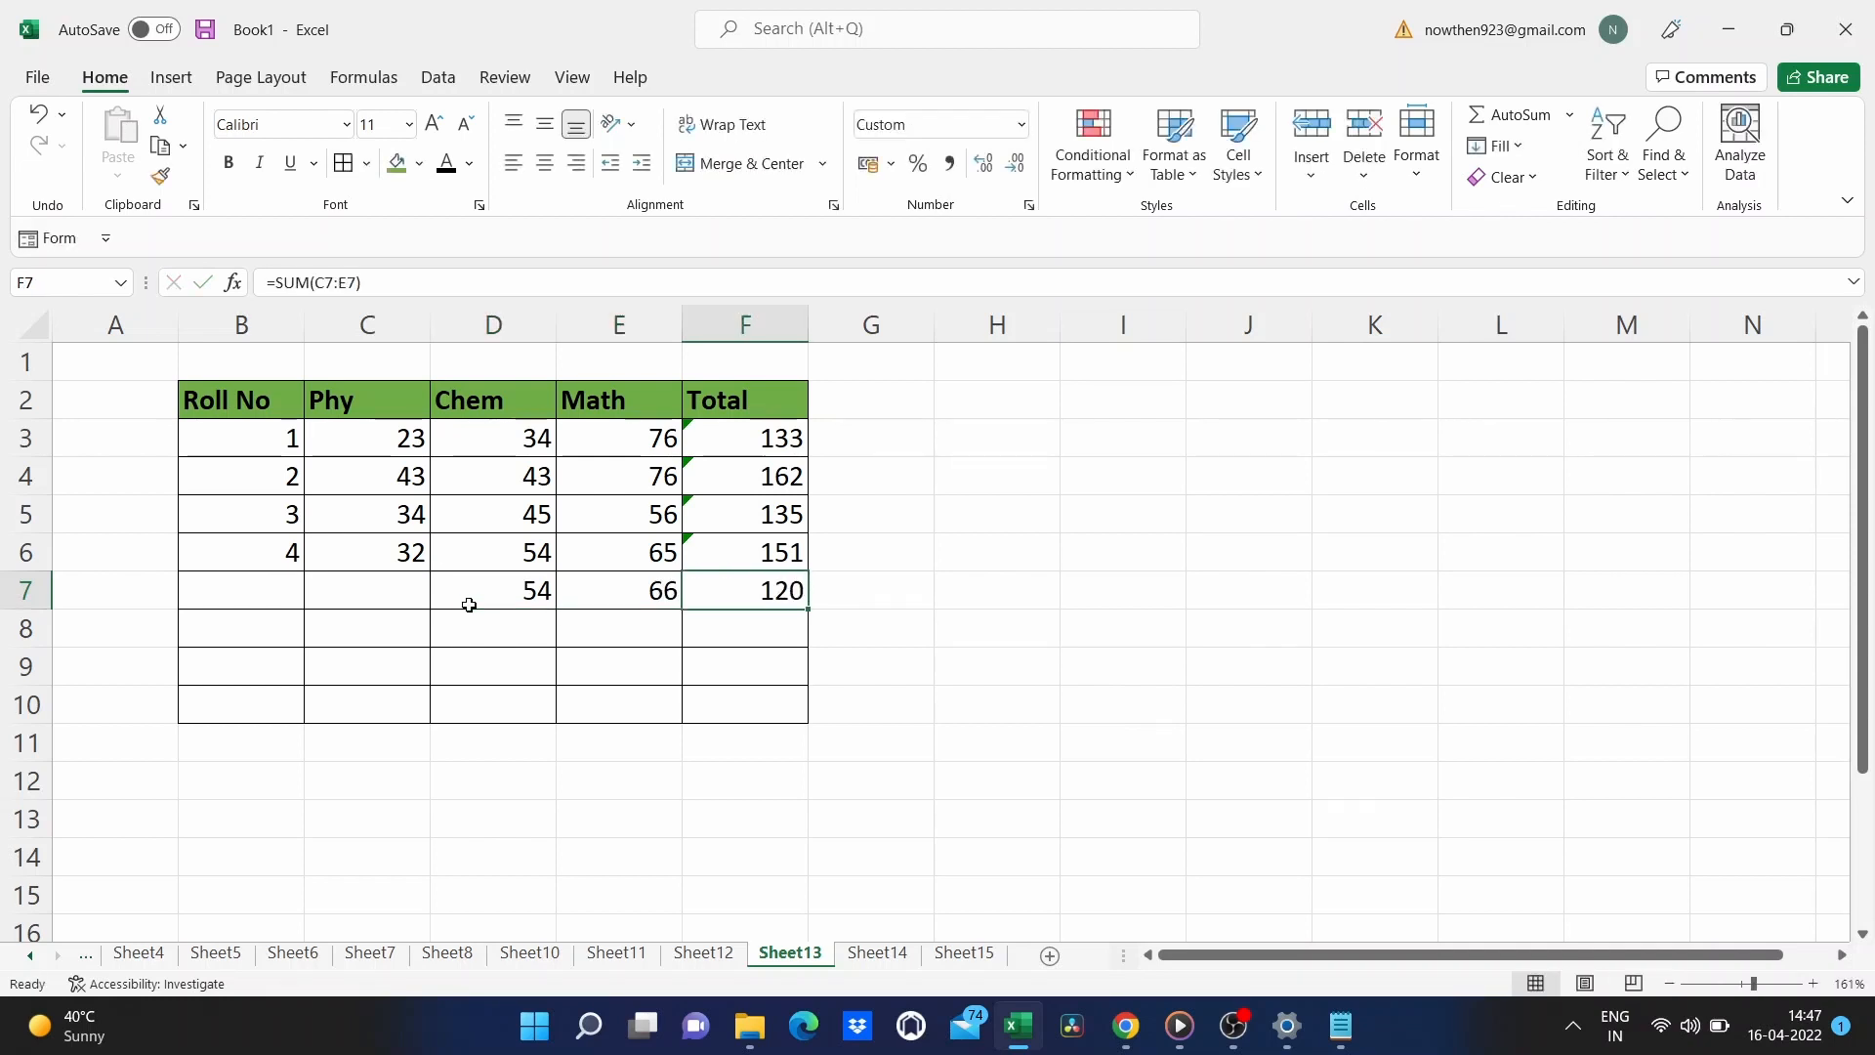
{"action": "left_click", "coordinate": [370, 603]}
{"action": "type", "text": "56"}
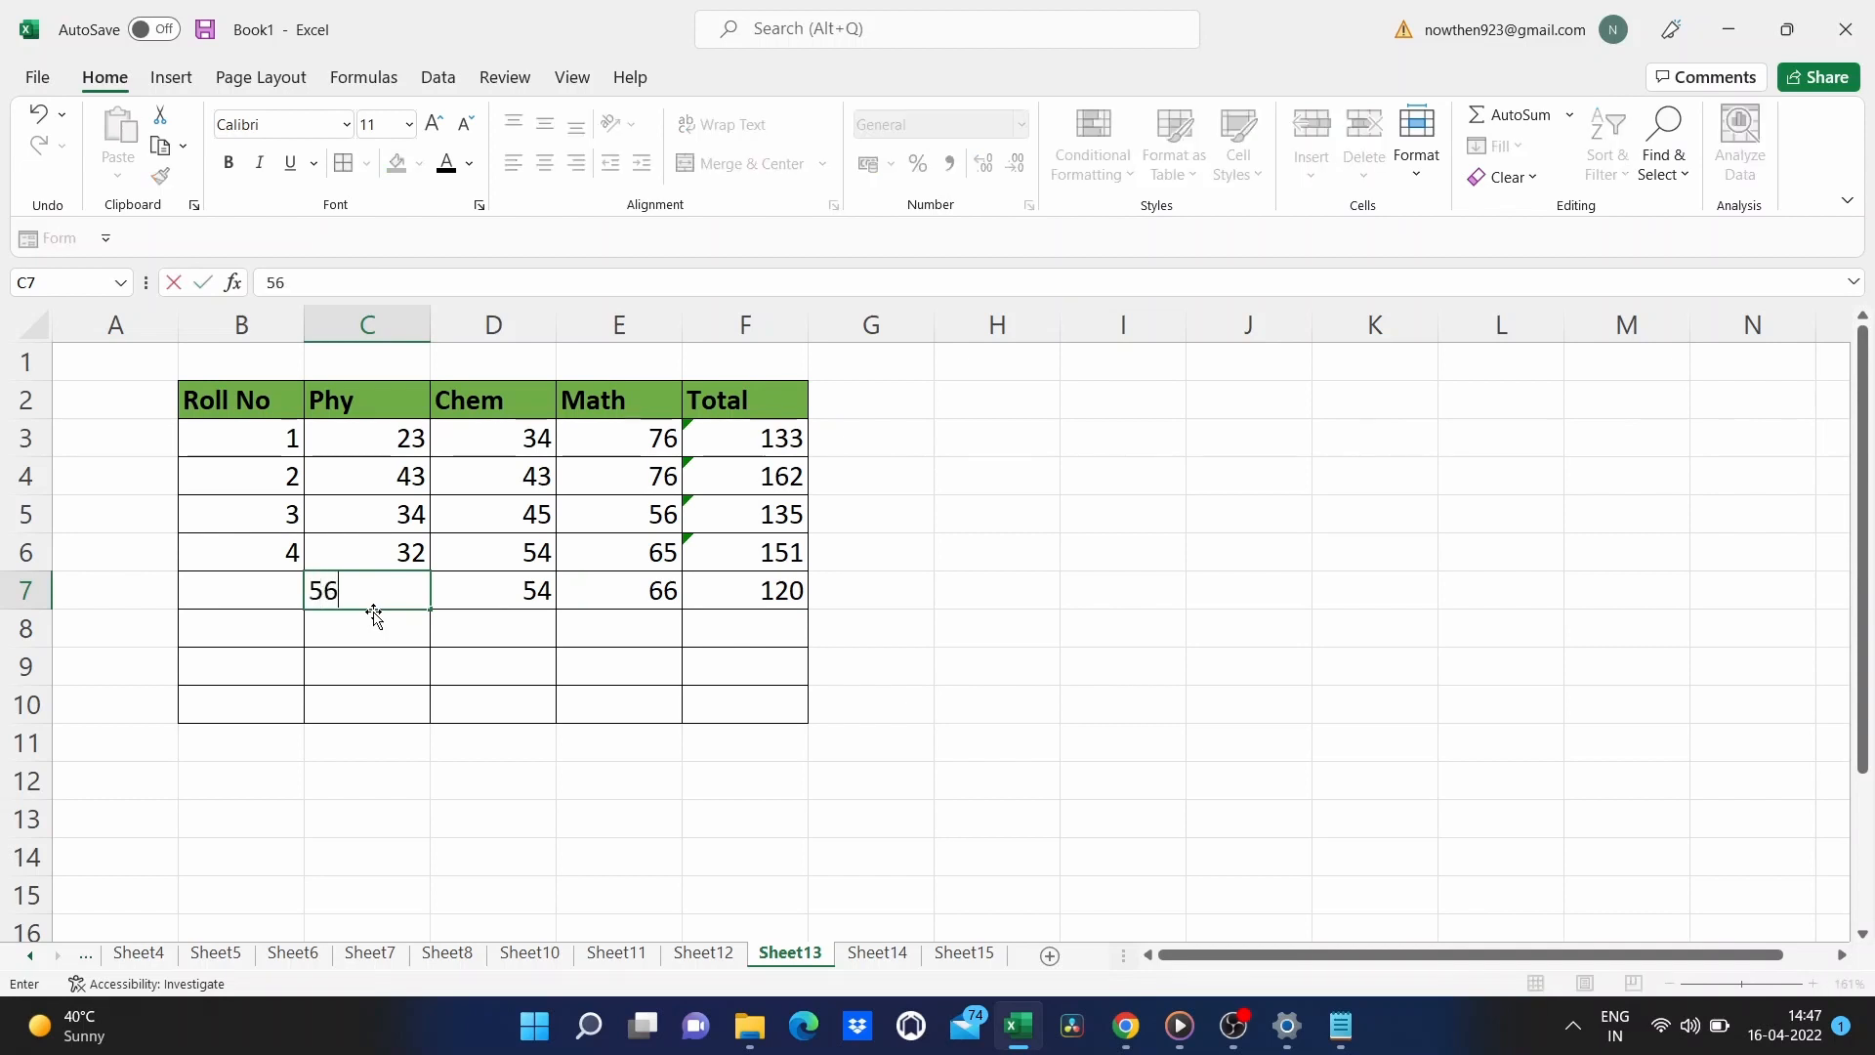
{"action": "key", "text": "Tab"}
{"action": "left_click", "coordinate": [890, 630]}
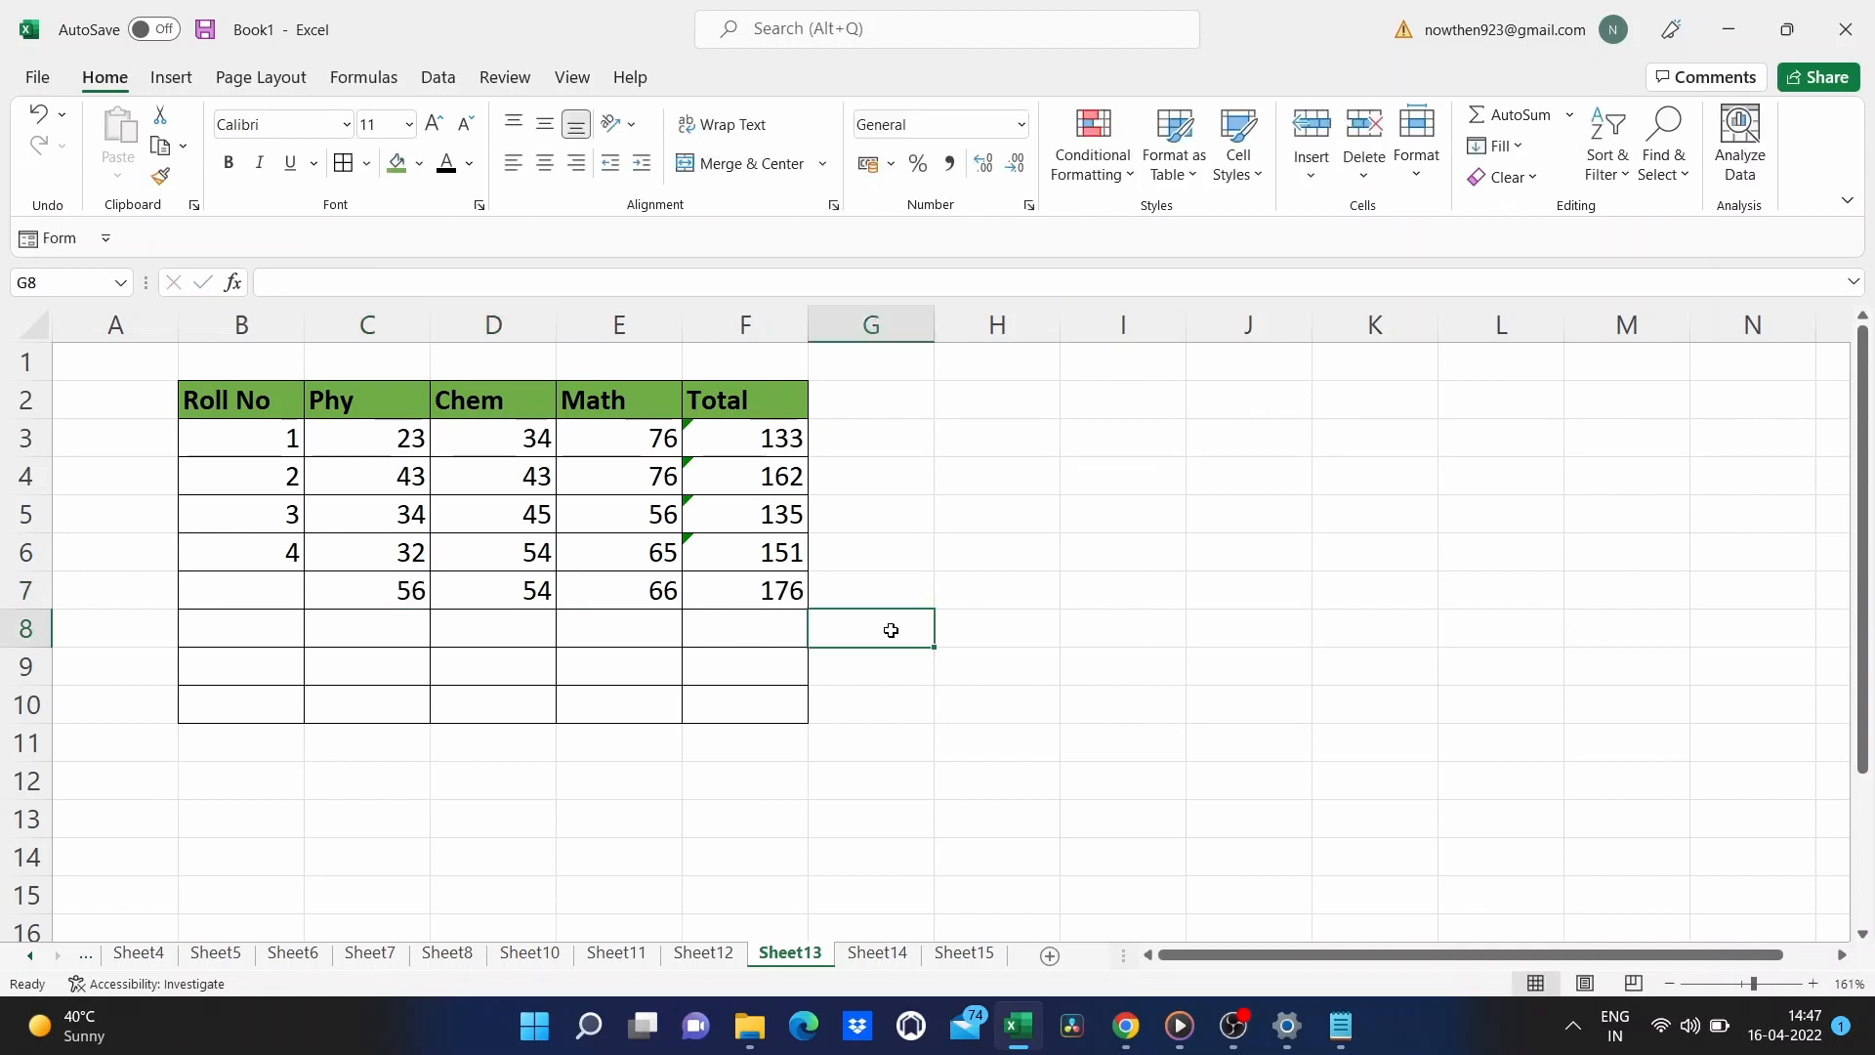
On Sheet14, move the Chem column to directly after Roll No, and the Phy column in front of Chem.
{"action": "left_click", "coordinate": [894, 961]}
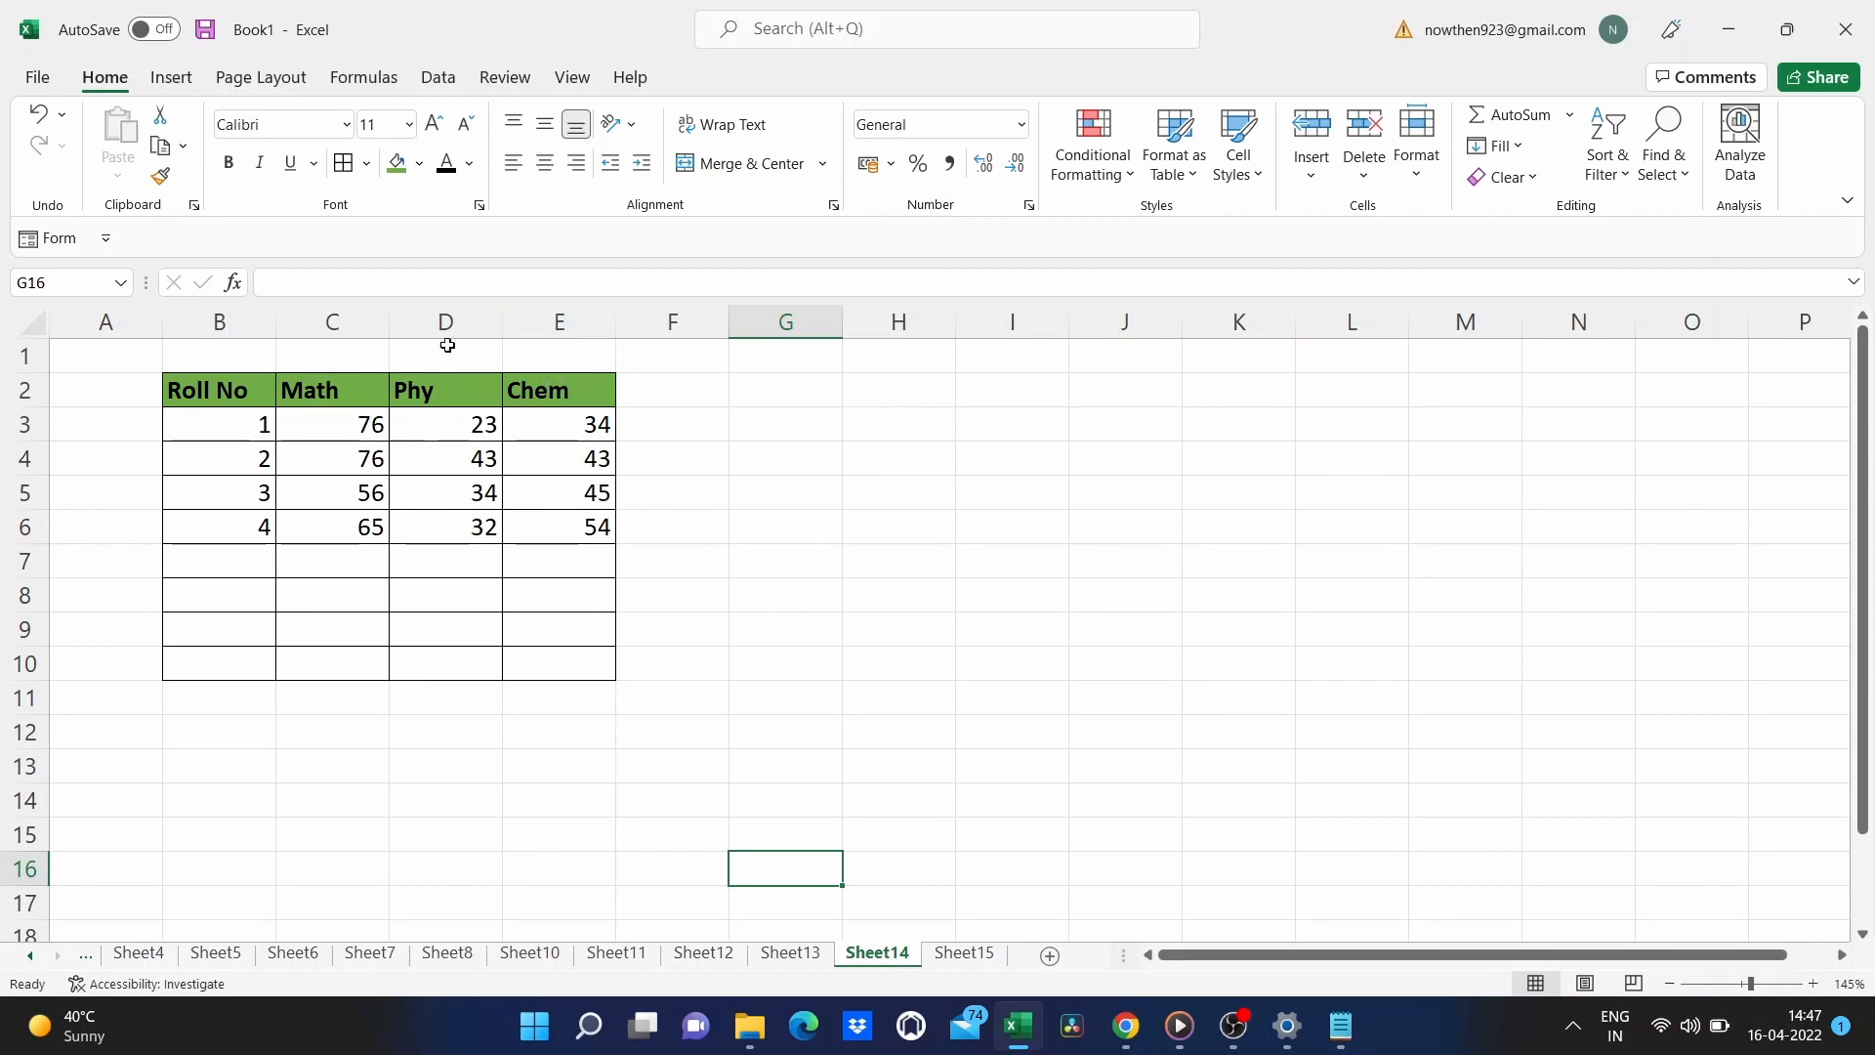
{"action": "left_click", "coordinate": [578, 330]}
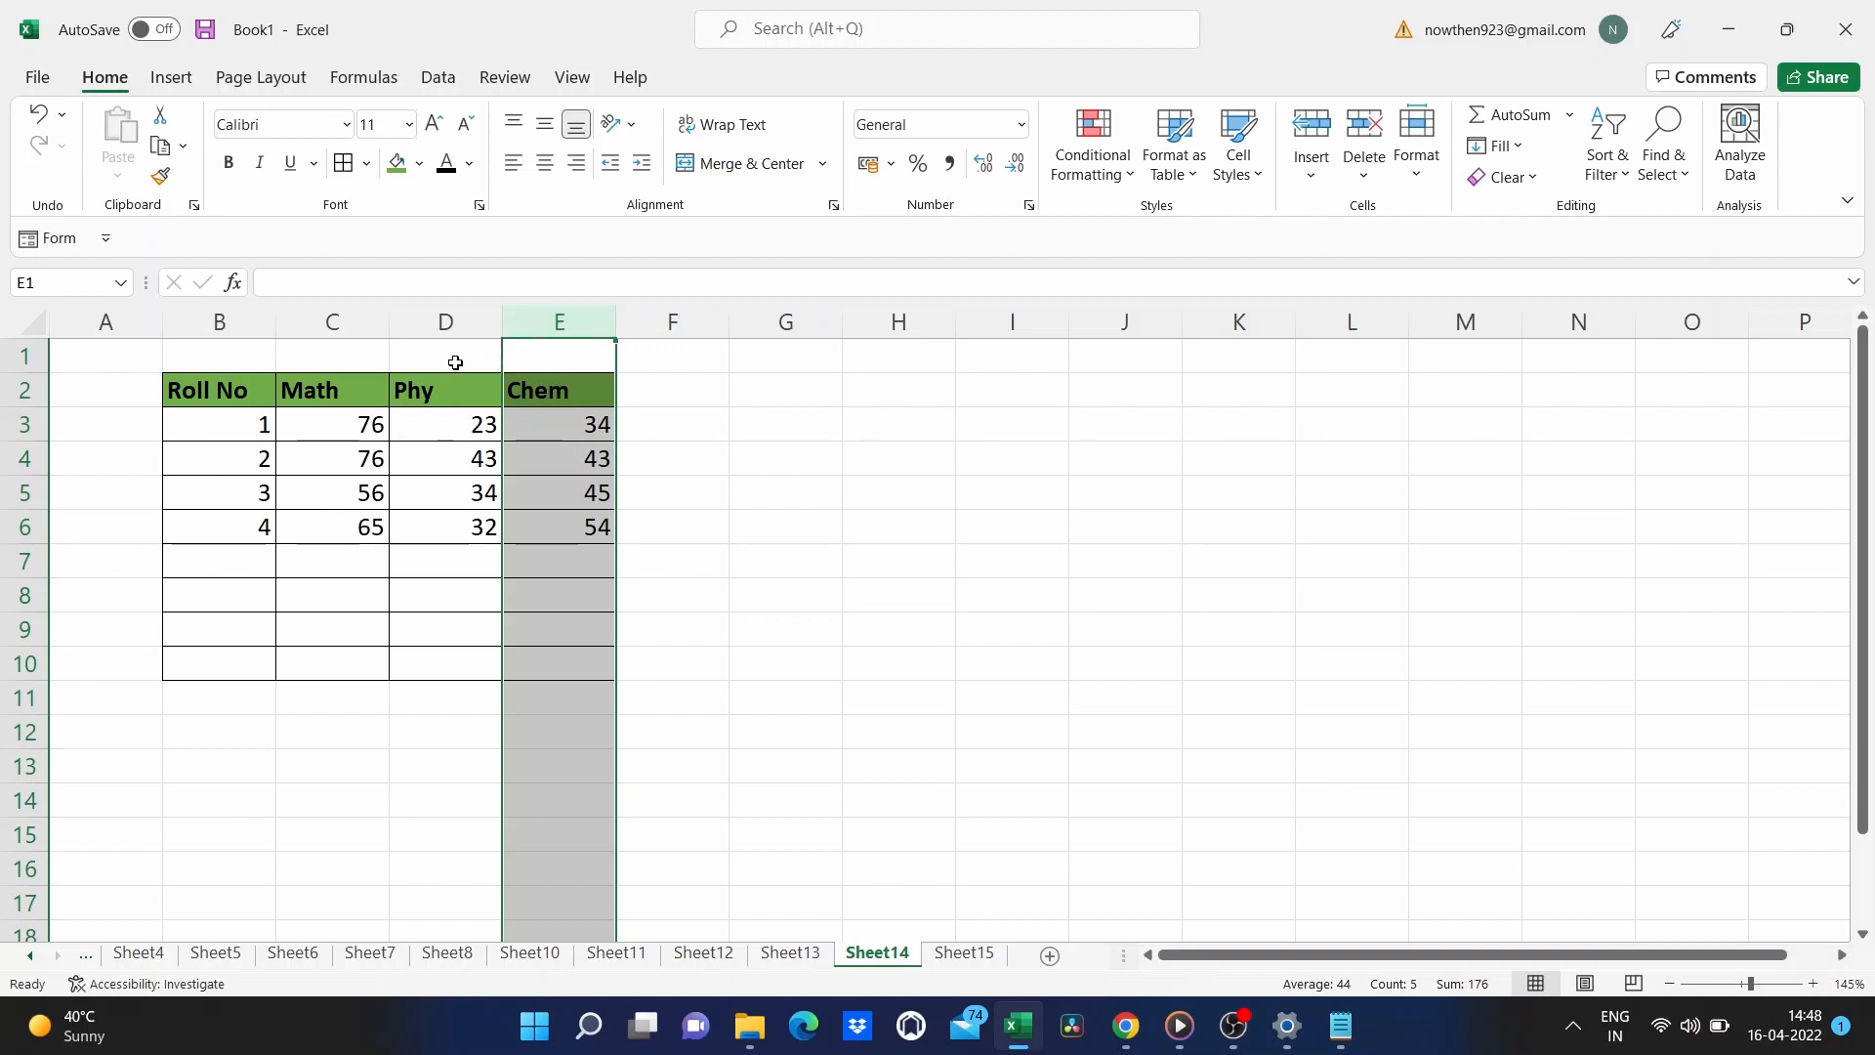
{"action": "left_click_drag", "start_coordinate": [501, 363], "coordinate": [312, 366]}
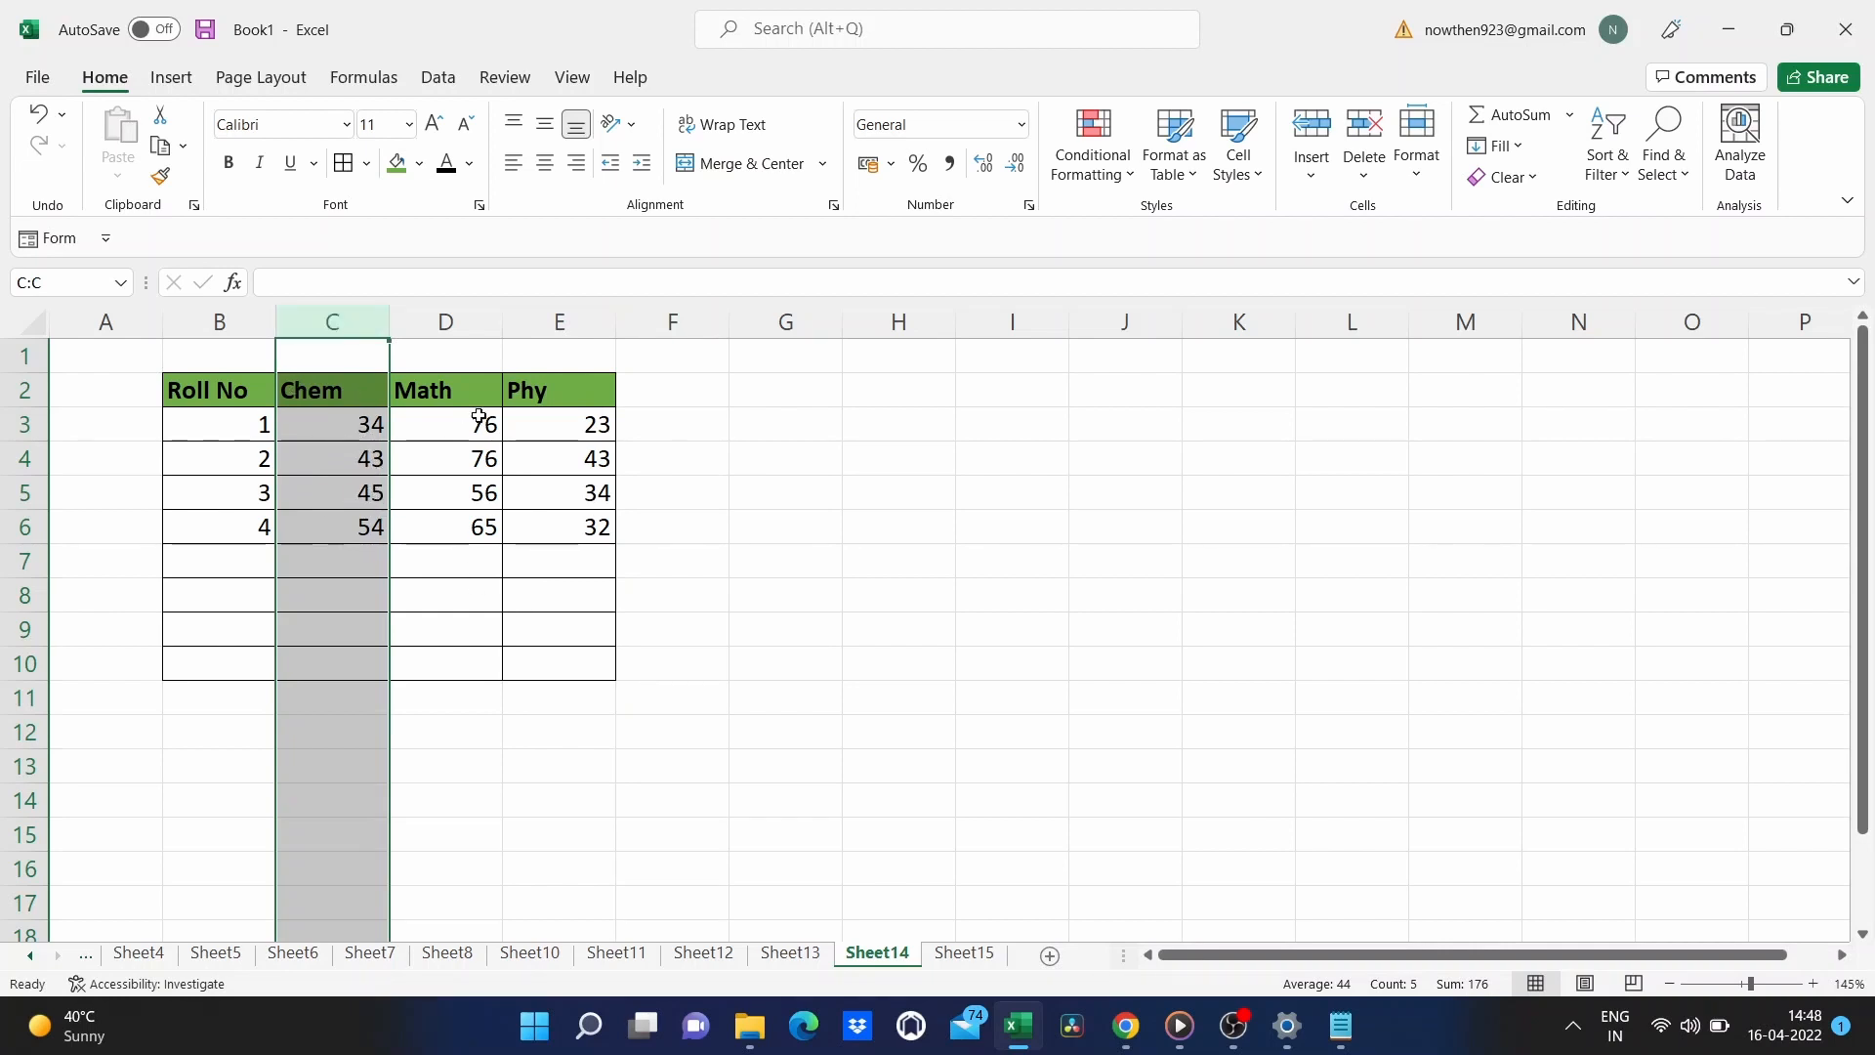
{"action": "left_click", "coordinate": [544, 325]}
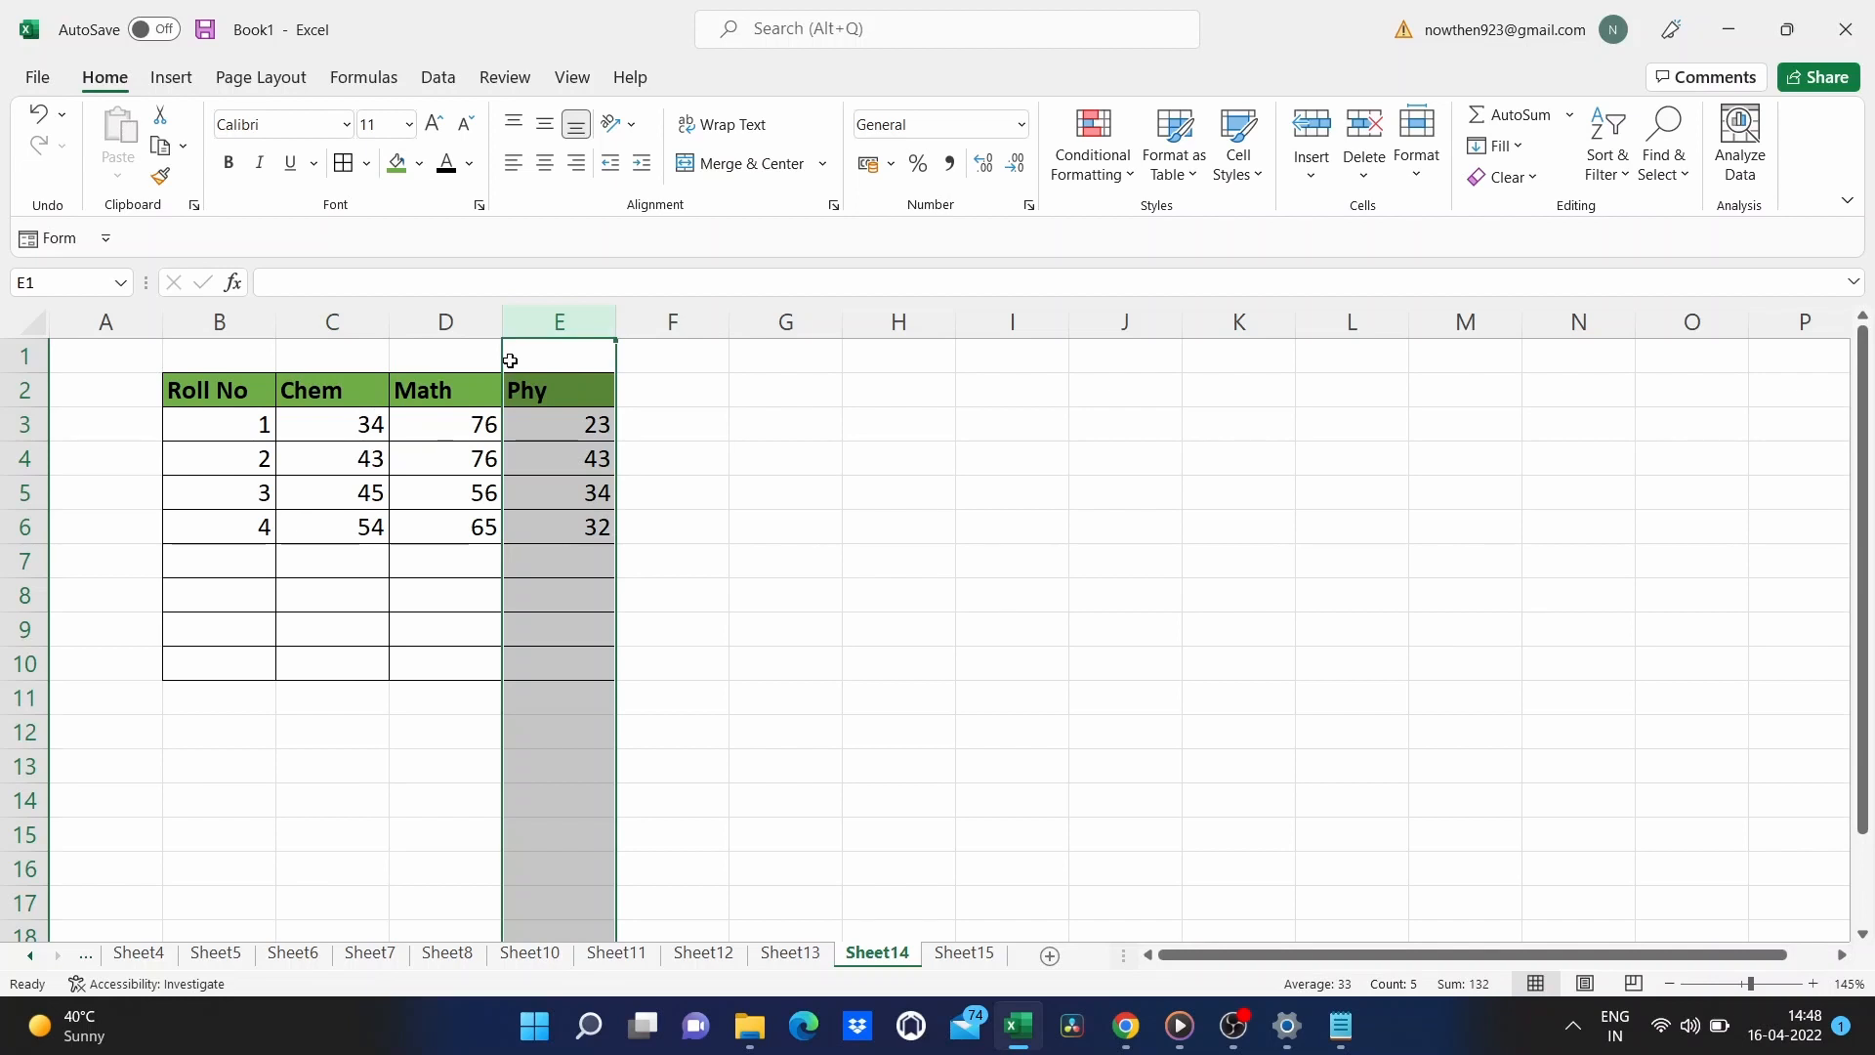
{"action": "left_click_drag", "start_coordinate": [500, 356], "coordinate": [318, 377]}
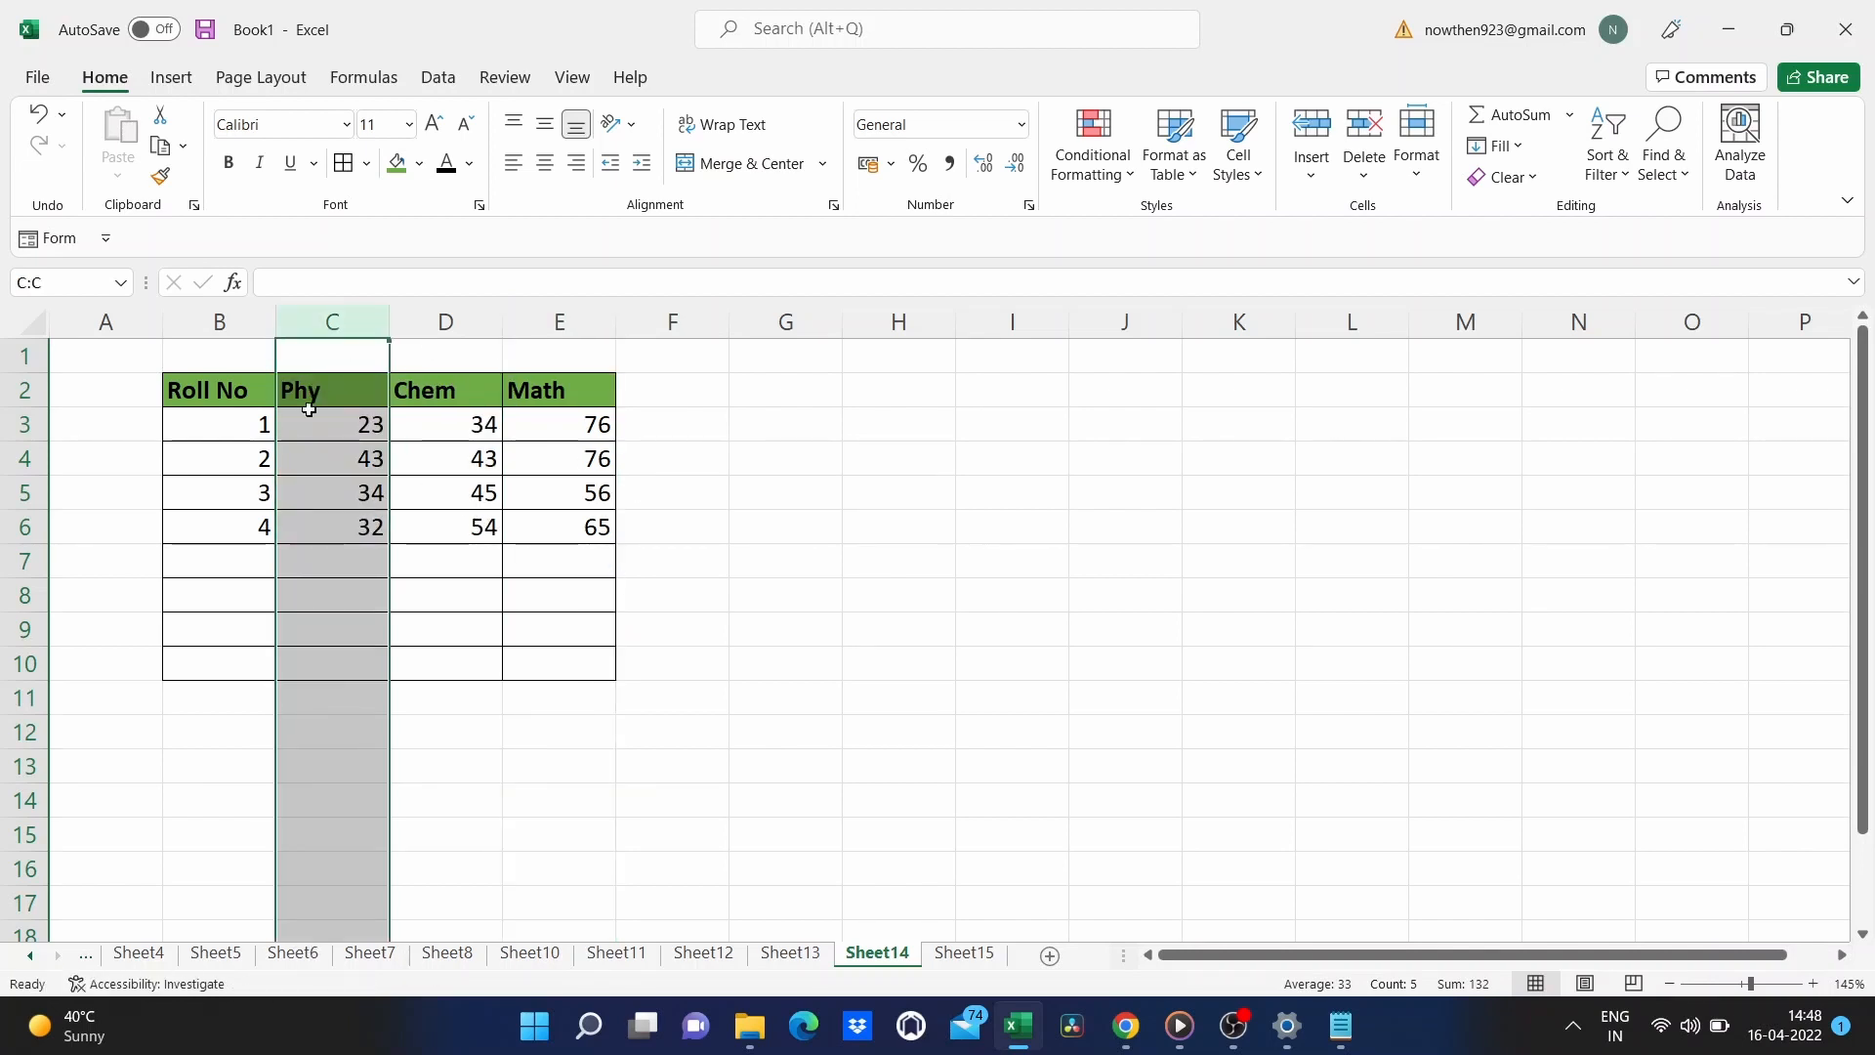
{"action": "left_click", "coordinate": [774, 585]}
On Sheet15, convert the marks range B2:E10 into a table that uses its first row as headers.
{"action": "left_click", "coordinate": [967, 955]}
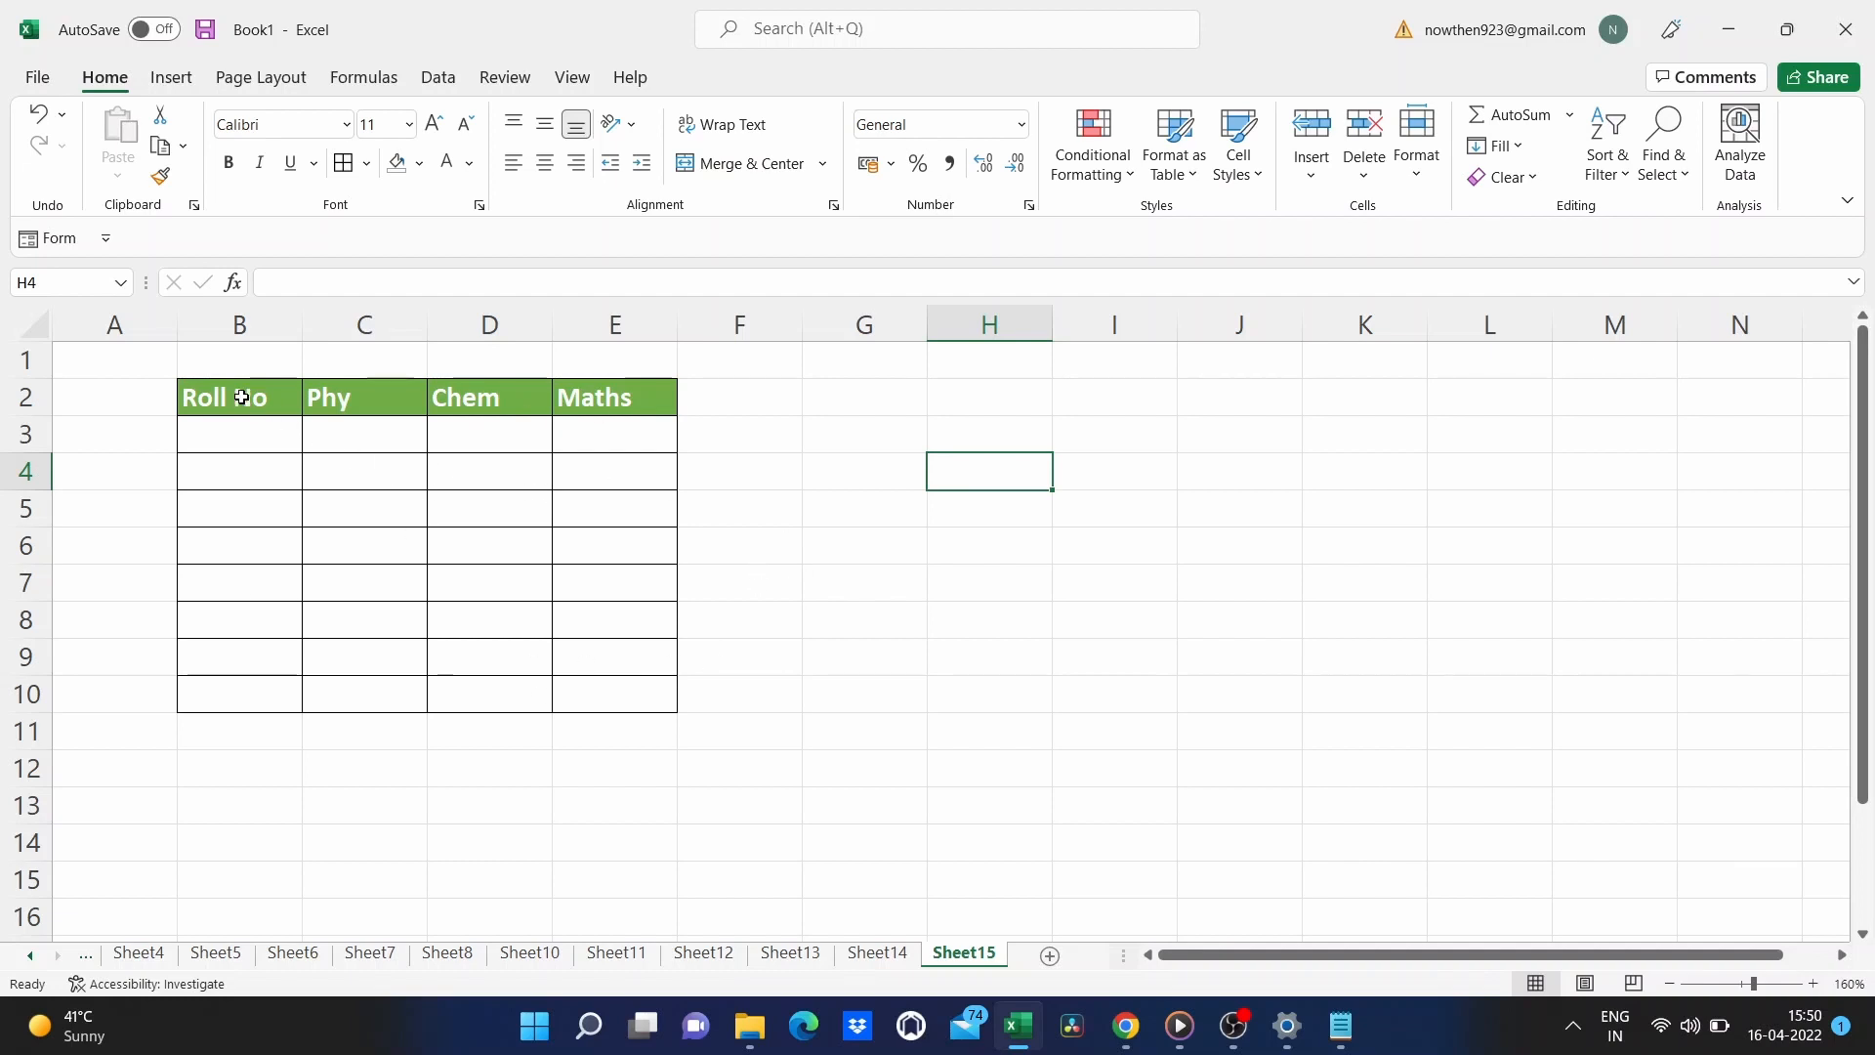
{"action": "left_click_drag", "start_coordinate": [212, 393], "coordinate": [633, 692]}
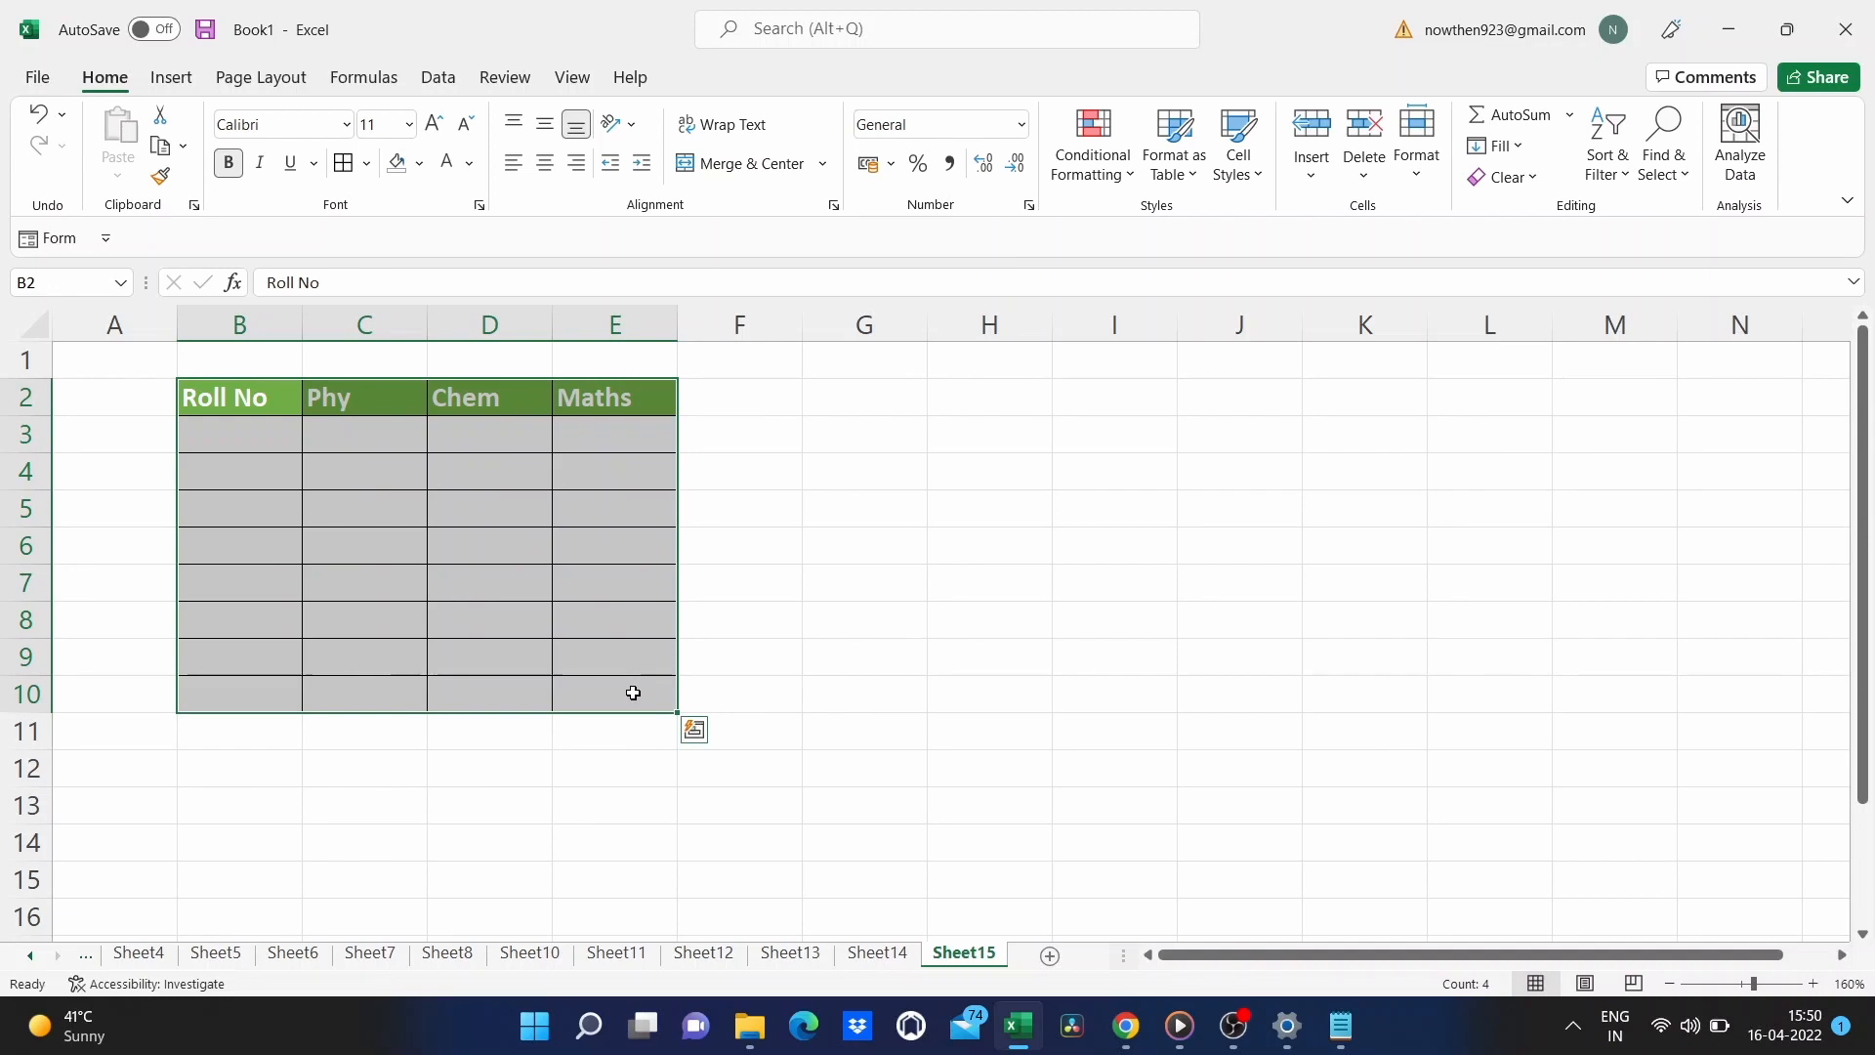
{"action": "key", "text": "ctrl+t"}
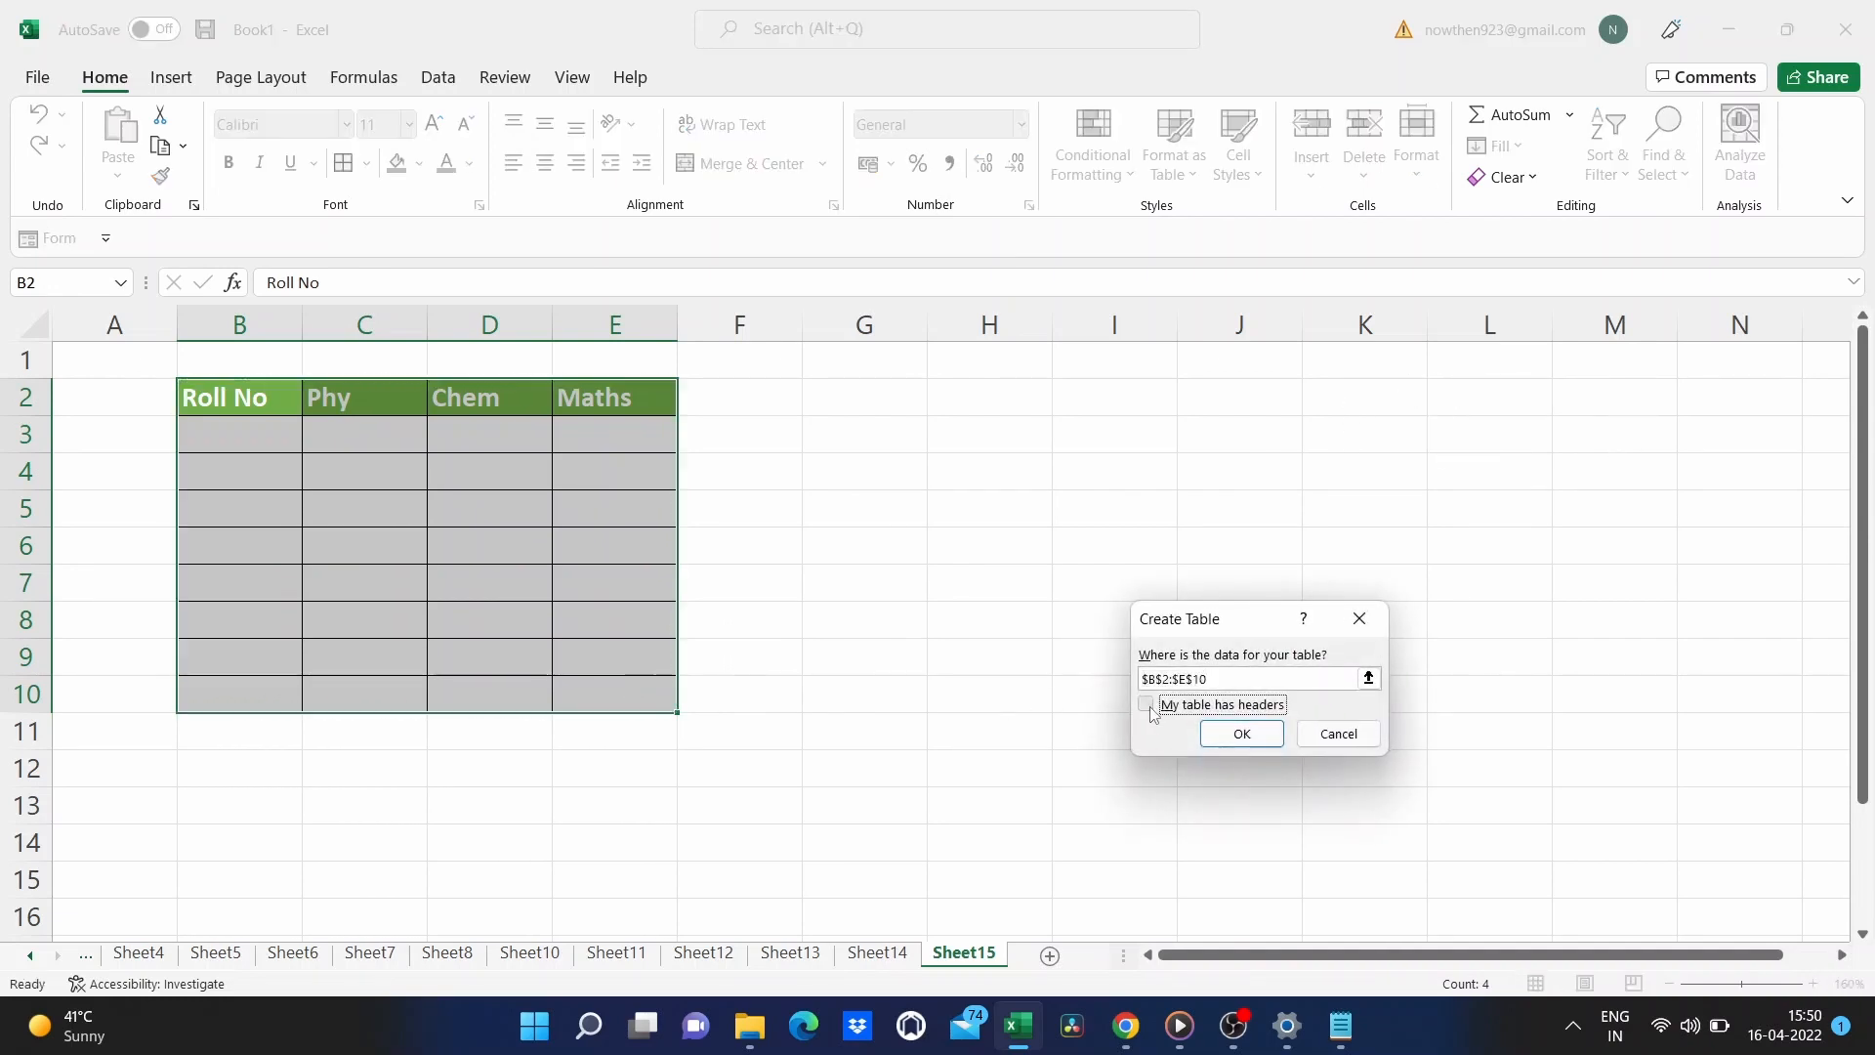
{"action": "left_click", "coordinate": [1148, 706]}
{"action": "left_click", "coordinate": [1240, 733]}
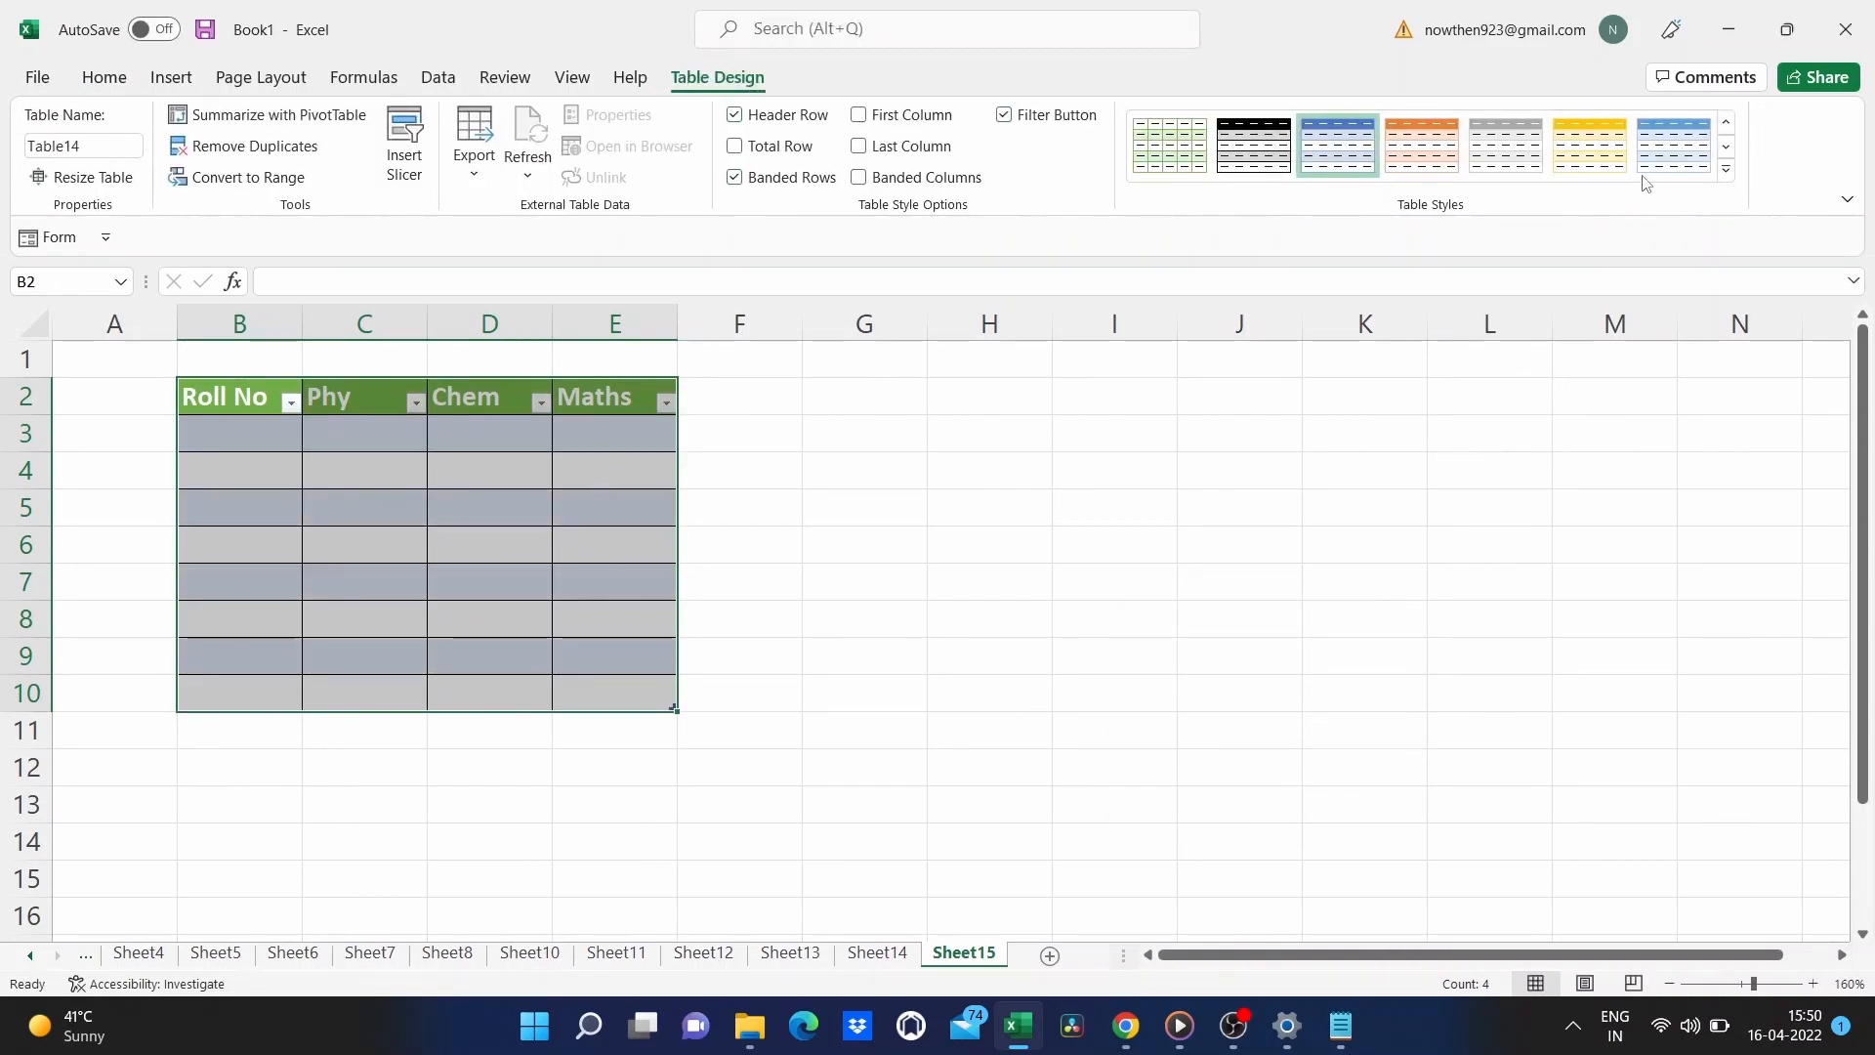
Apply the light blue medium table style to the marks table and turn off its banded rows.
{"action": "left_click", "coordinate": [1726, 169]}
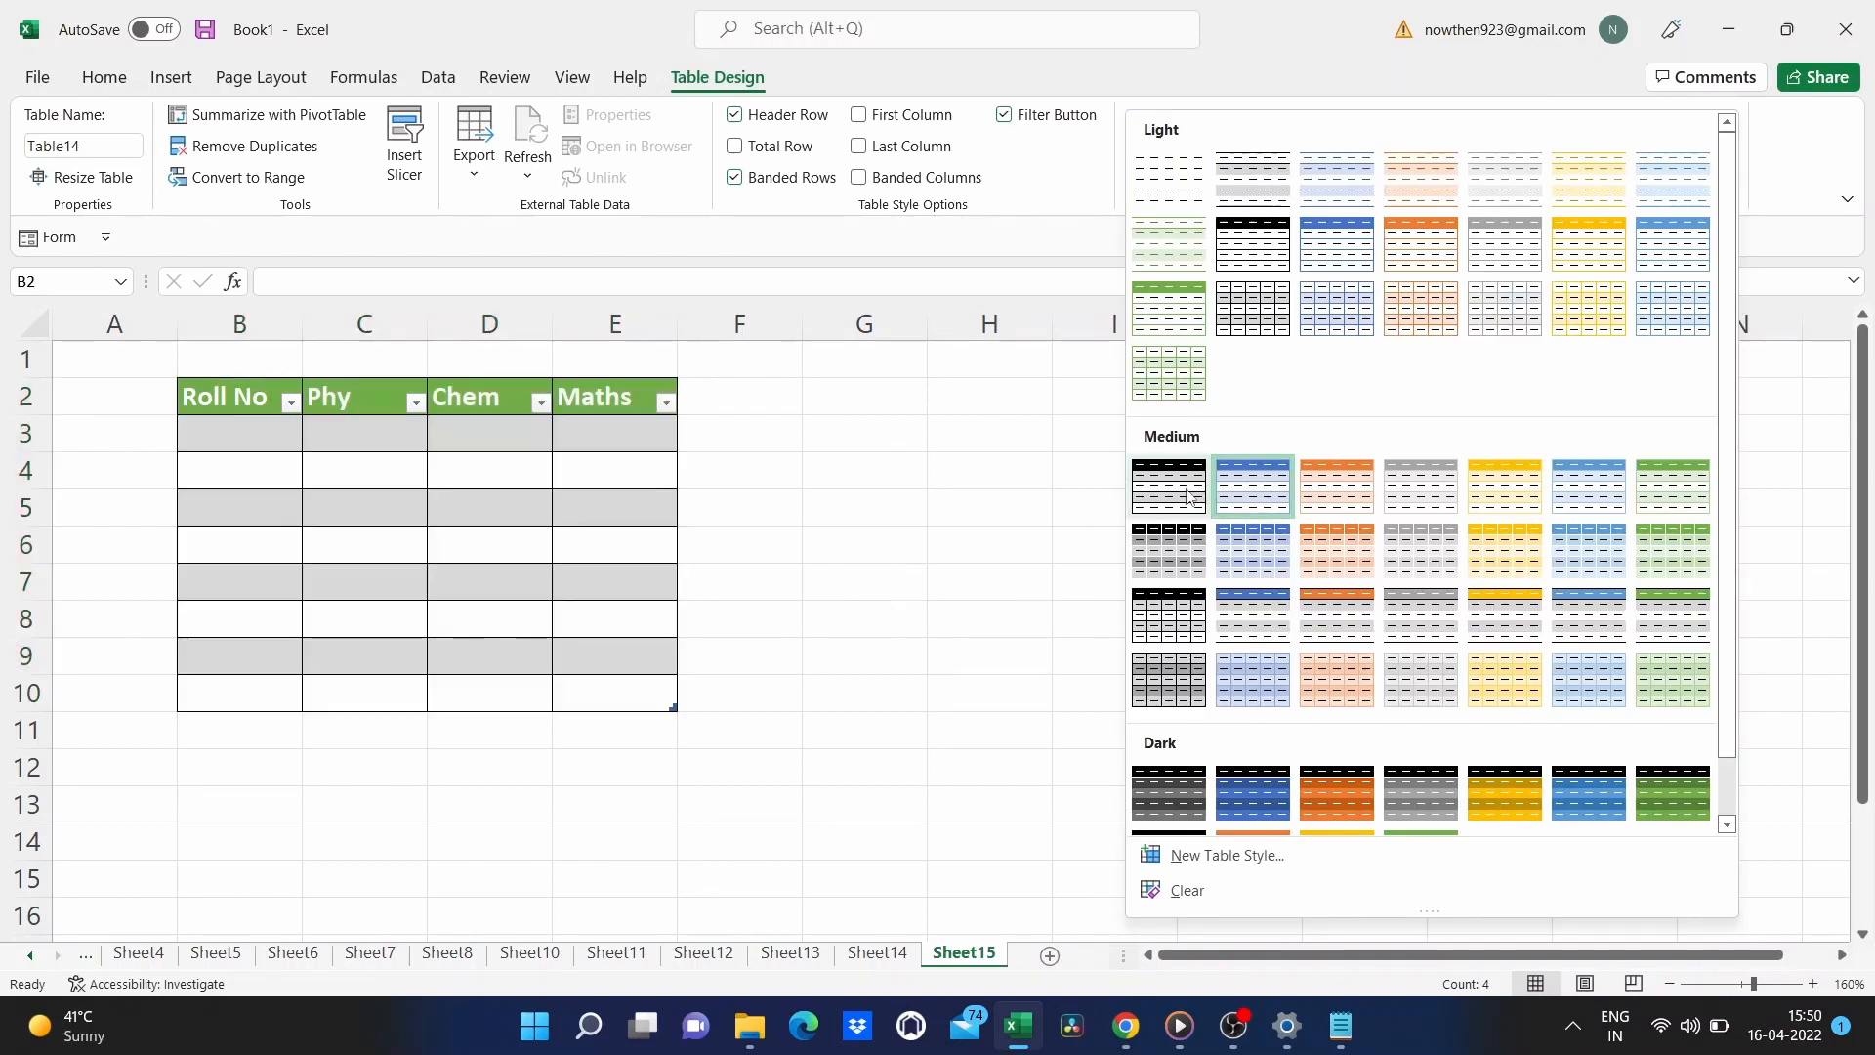
{"action": "left_click", "coordinate": [1190, 498]}
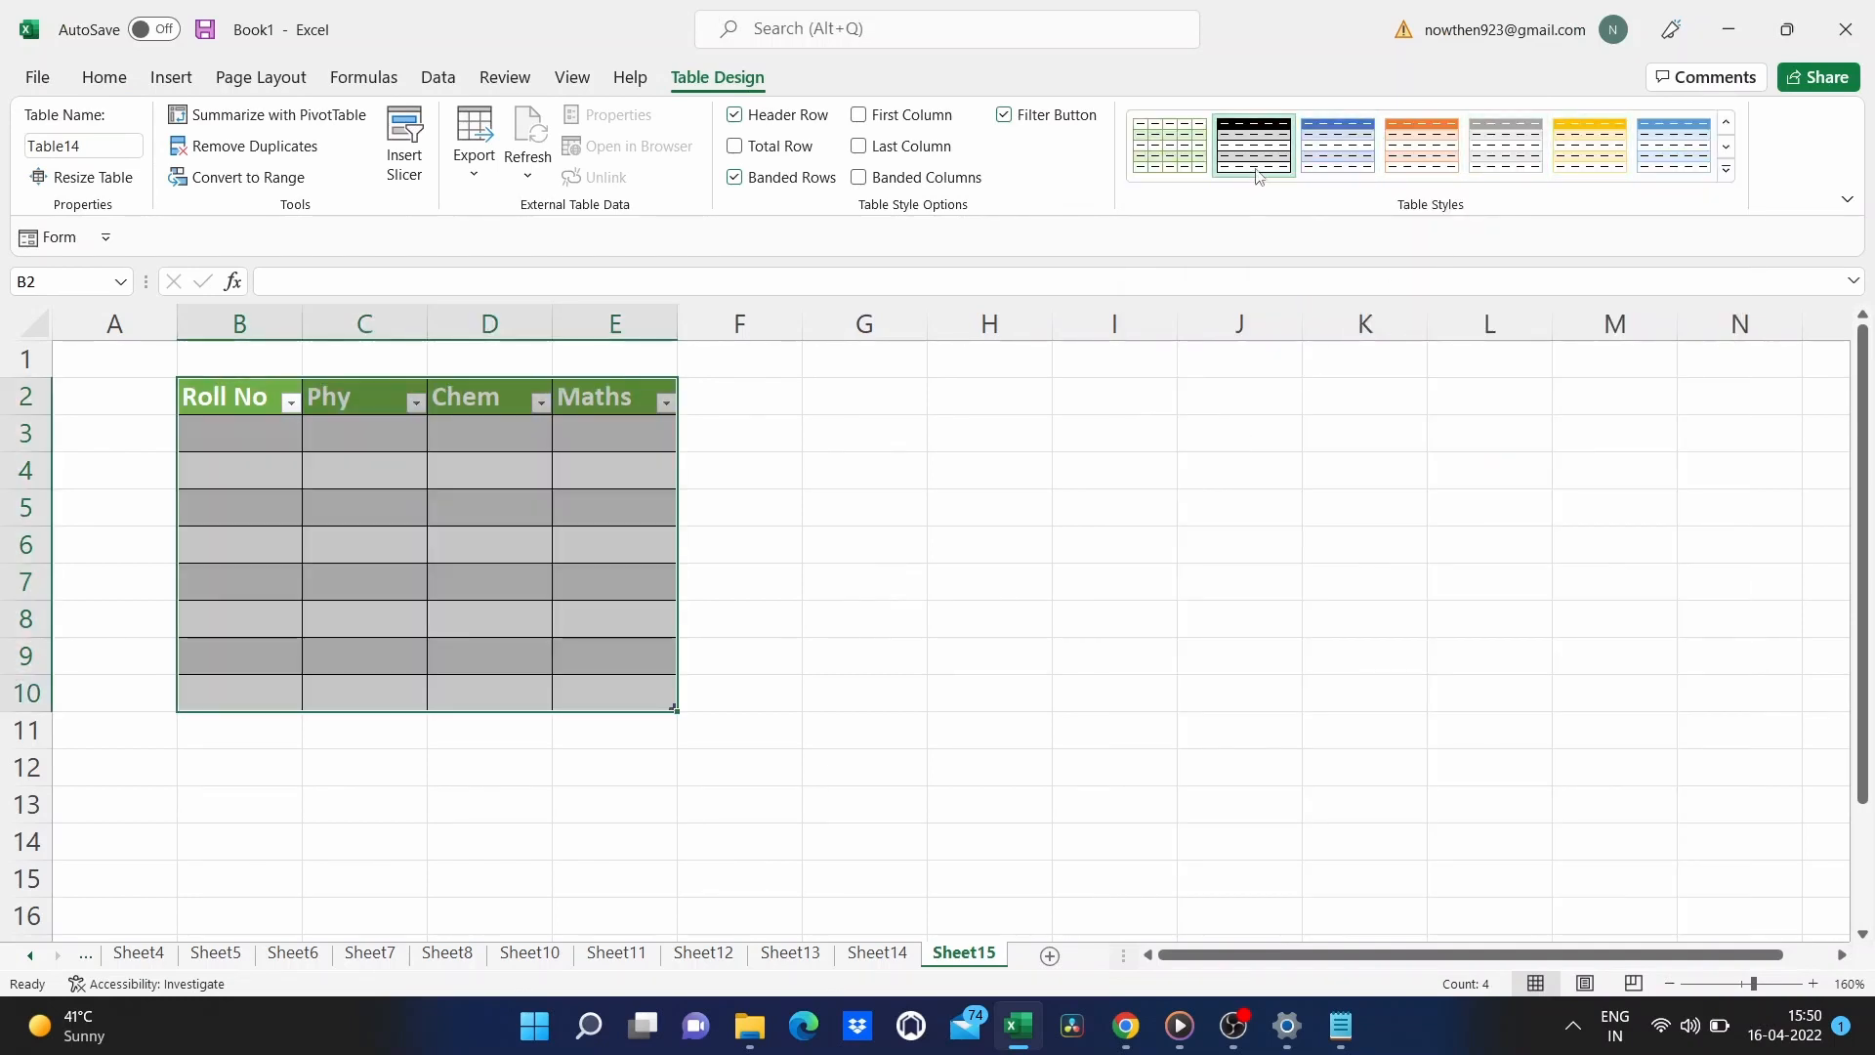
{"action": "left_click", "coordinate": [1672, 146]}
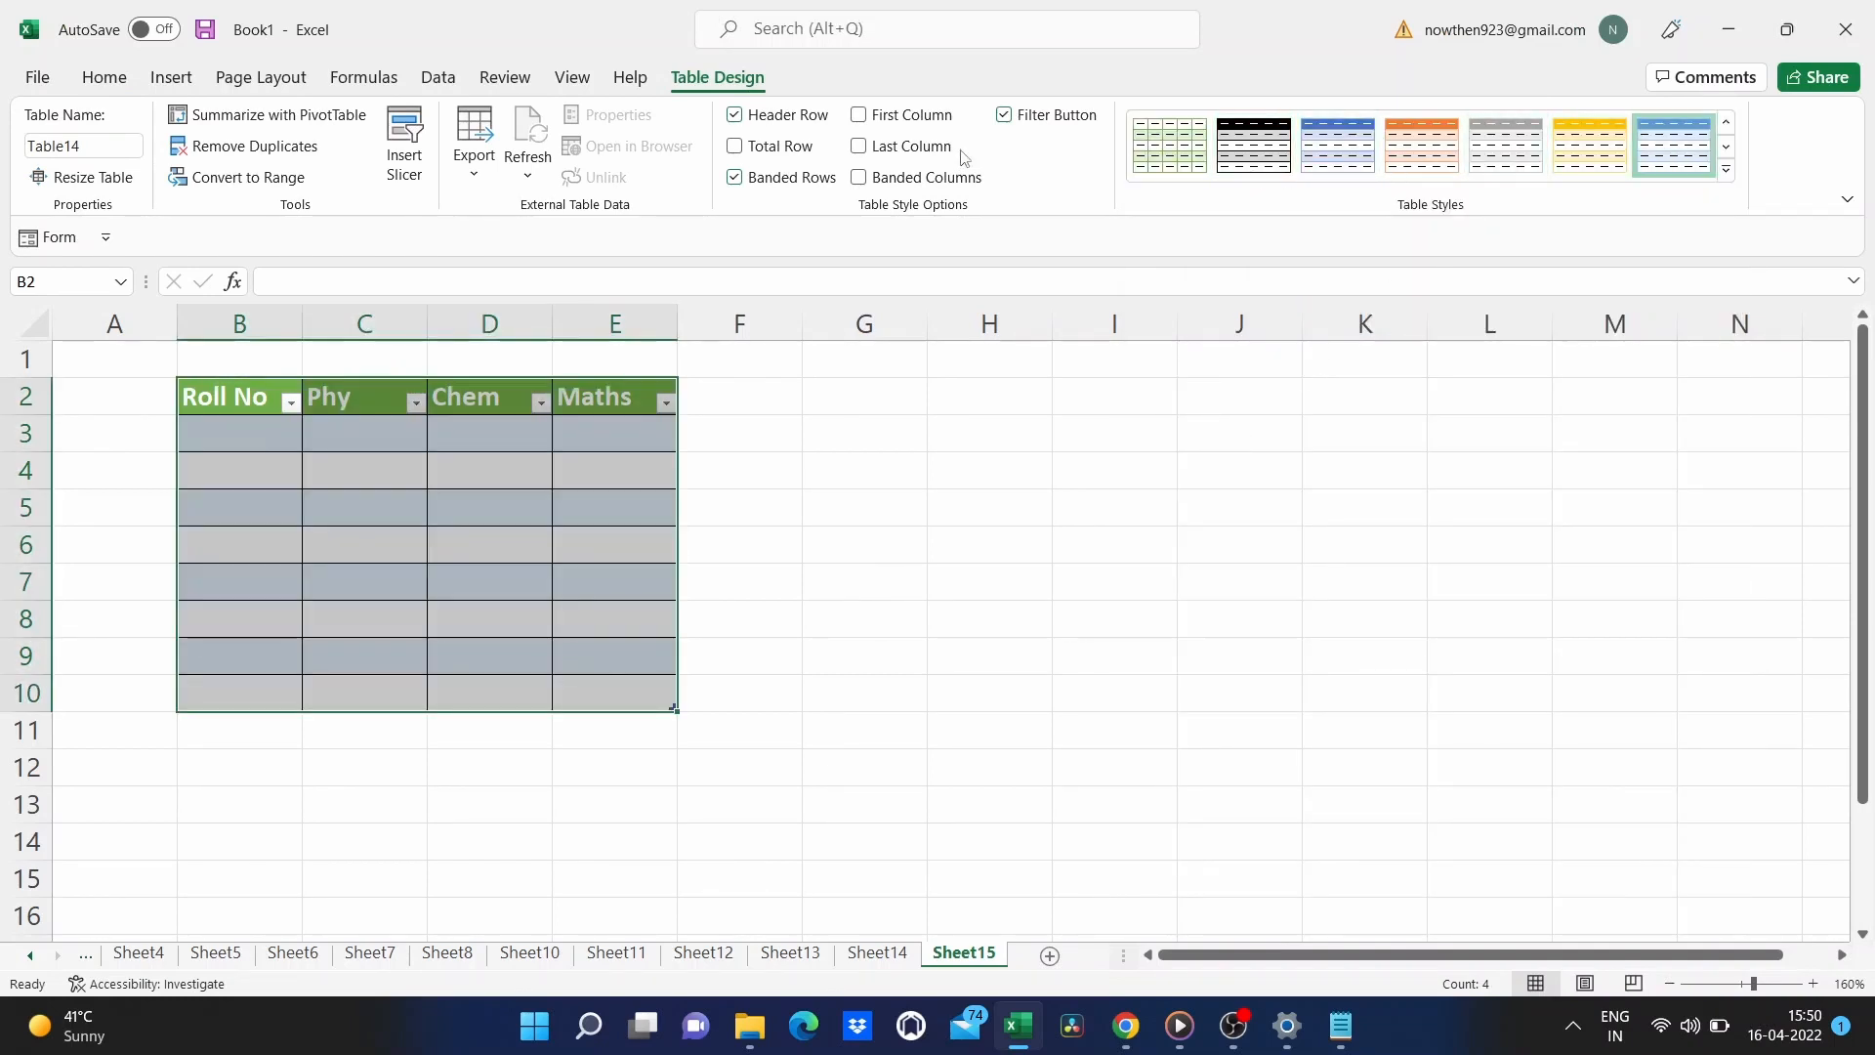
{"action": "left_click", "coordinate": [735, 179]}
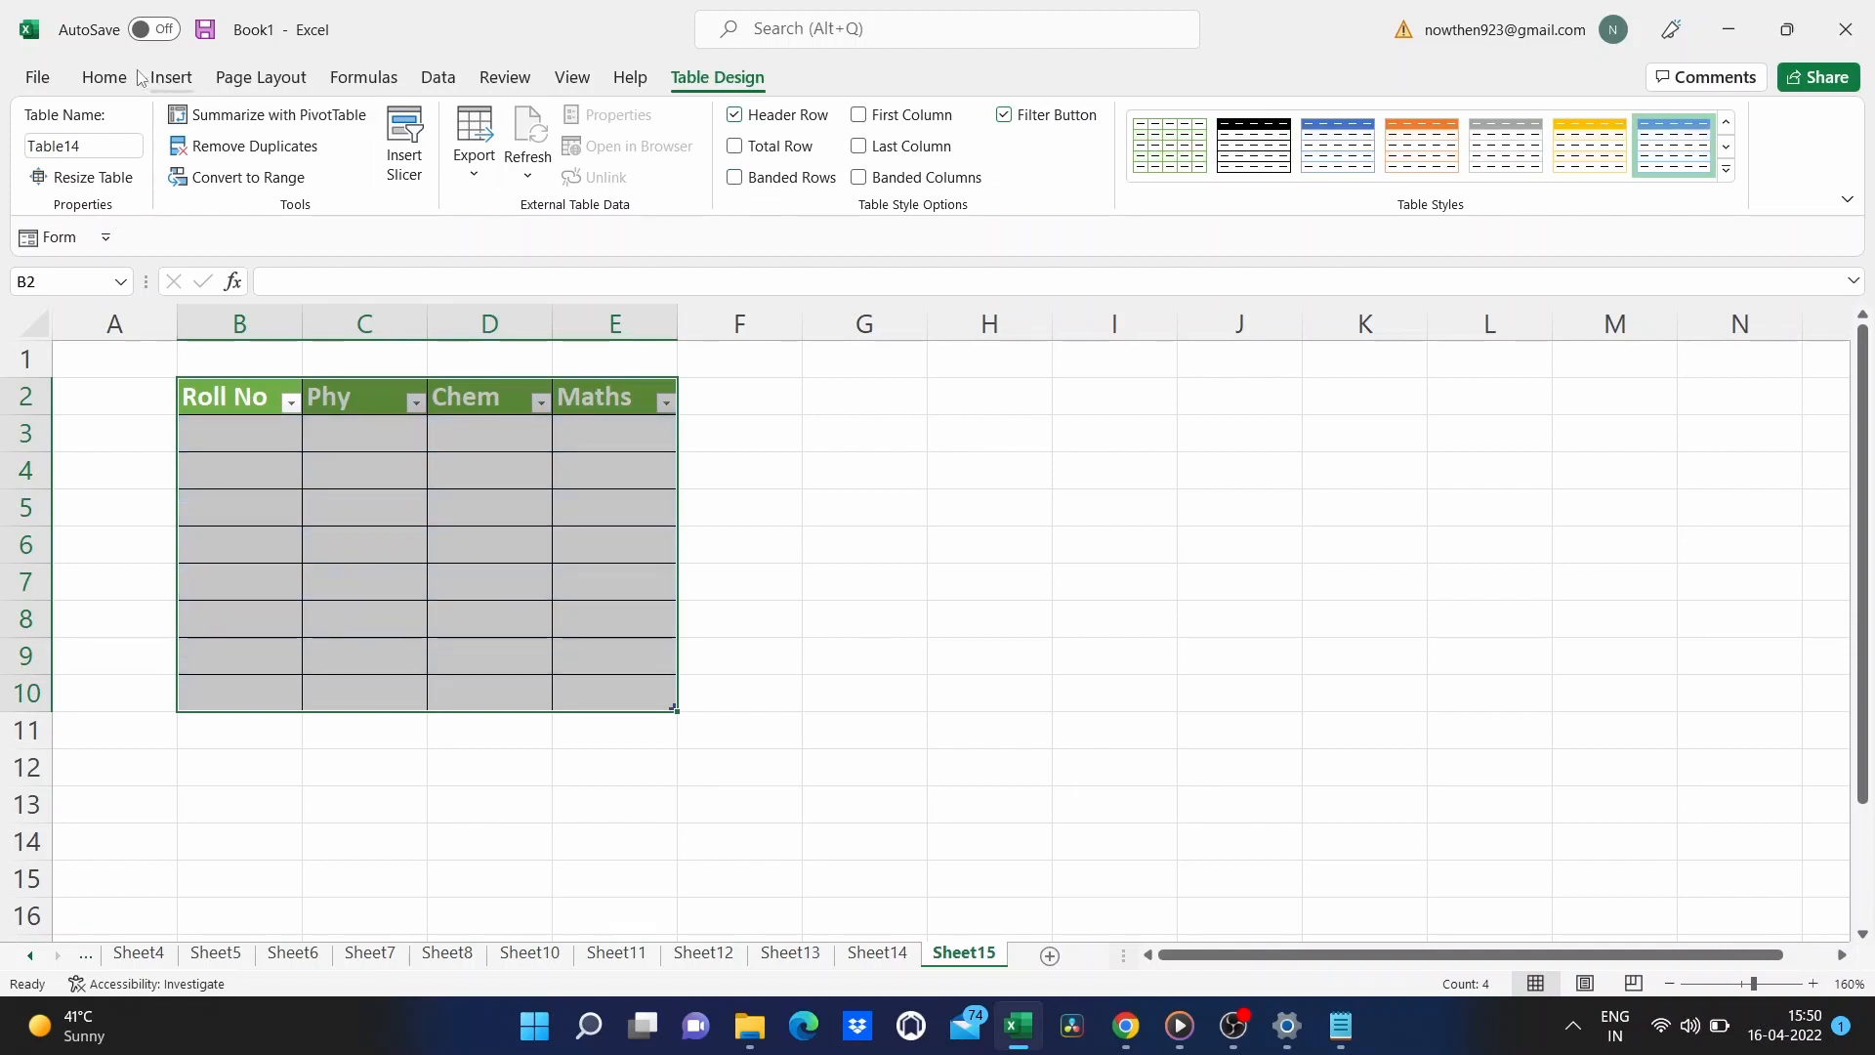
Set the font colour of the whole marks table to Automatic.
{"action": "left_click", "coordinate": [105, 78]}
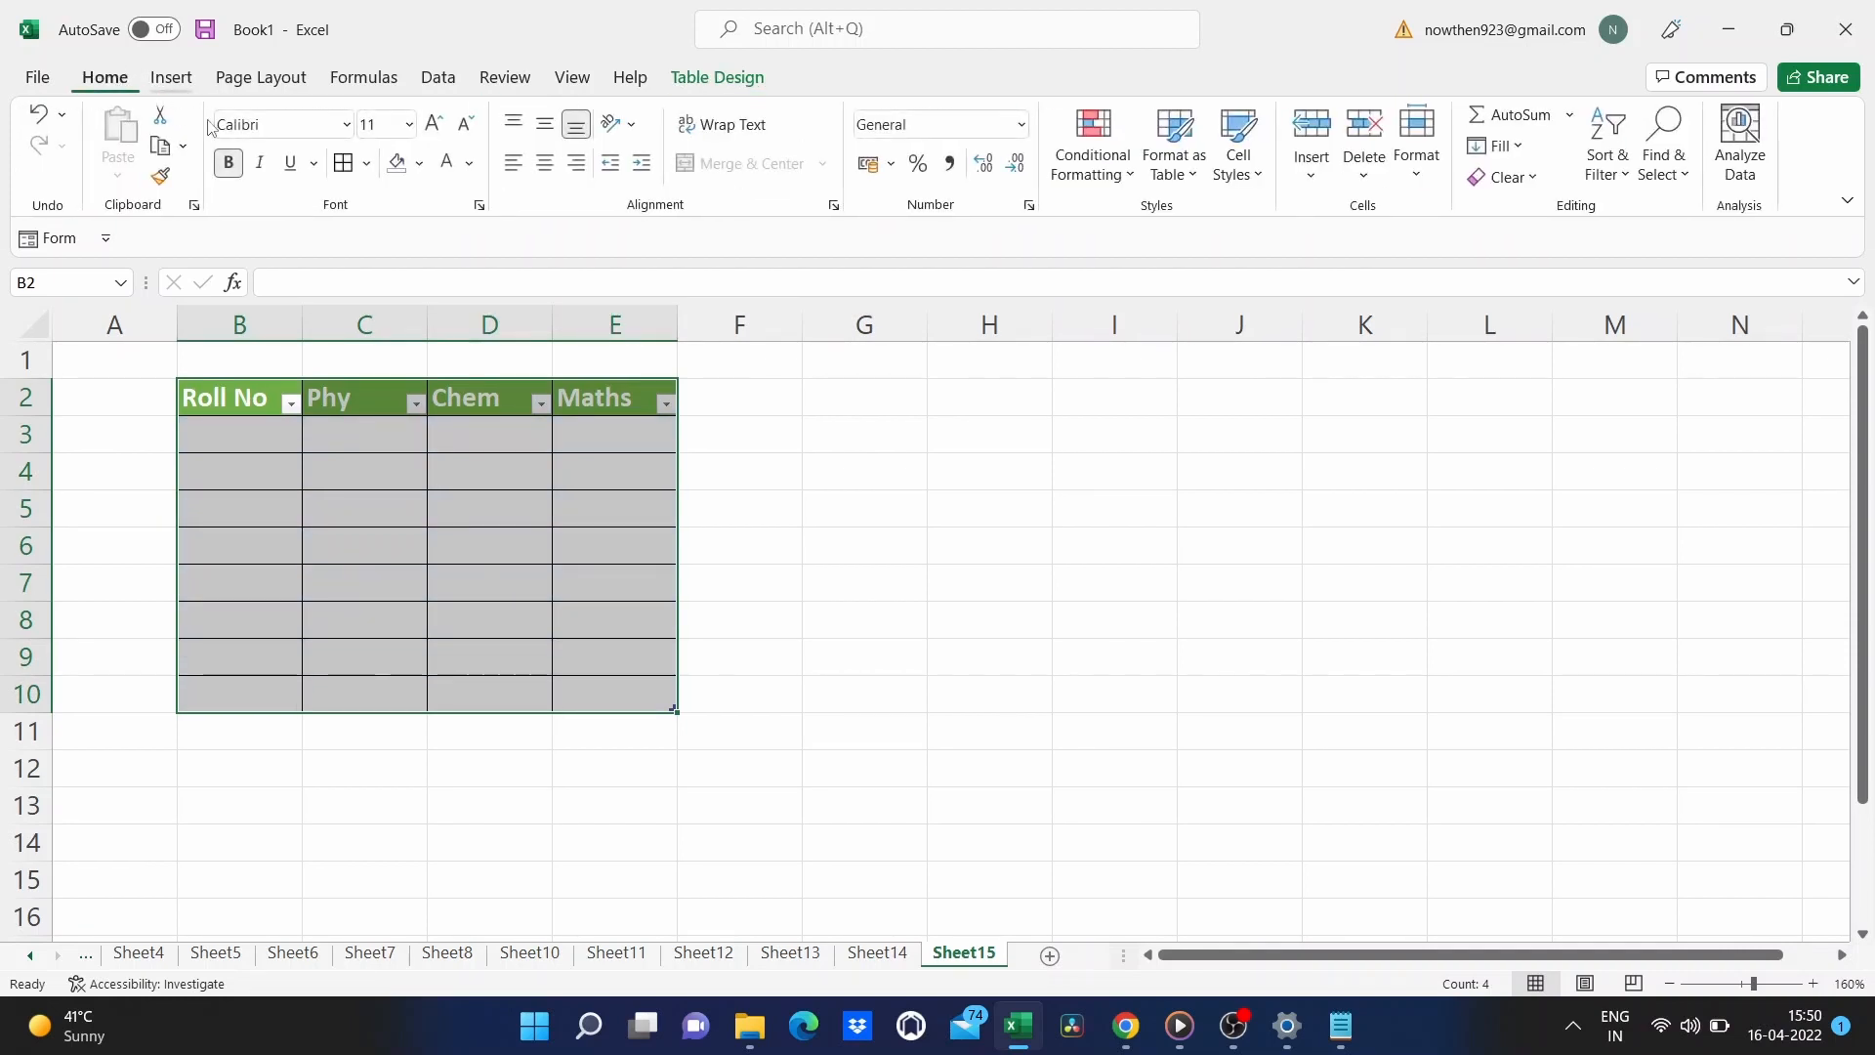
{"action": "left_click", "coordinate": [471, 167]}
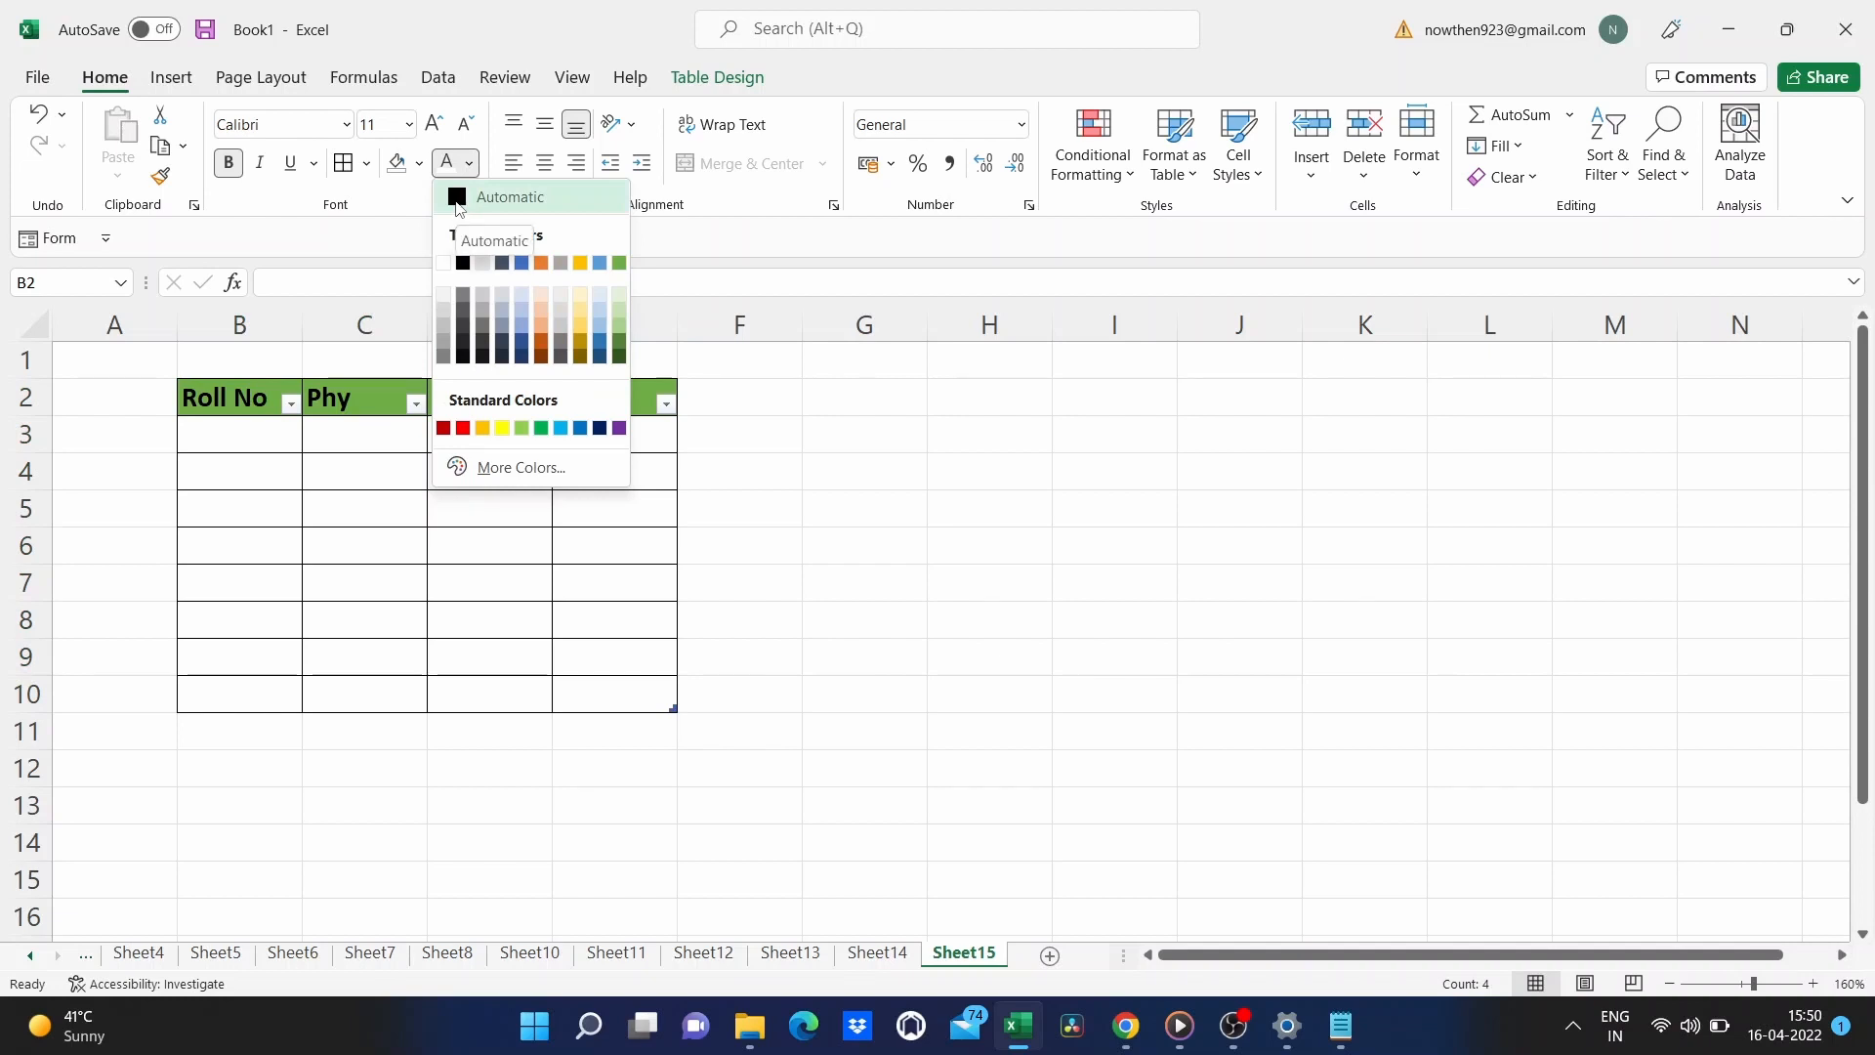
{"action": "left_click", "coordinate": [458, 203]}
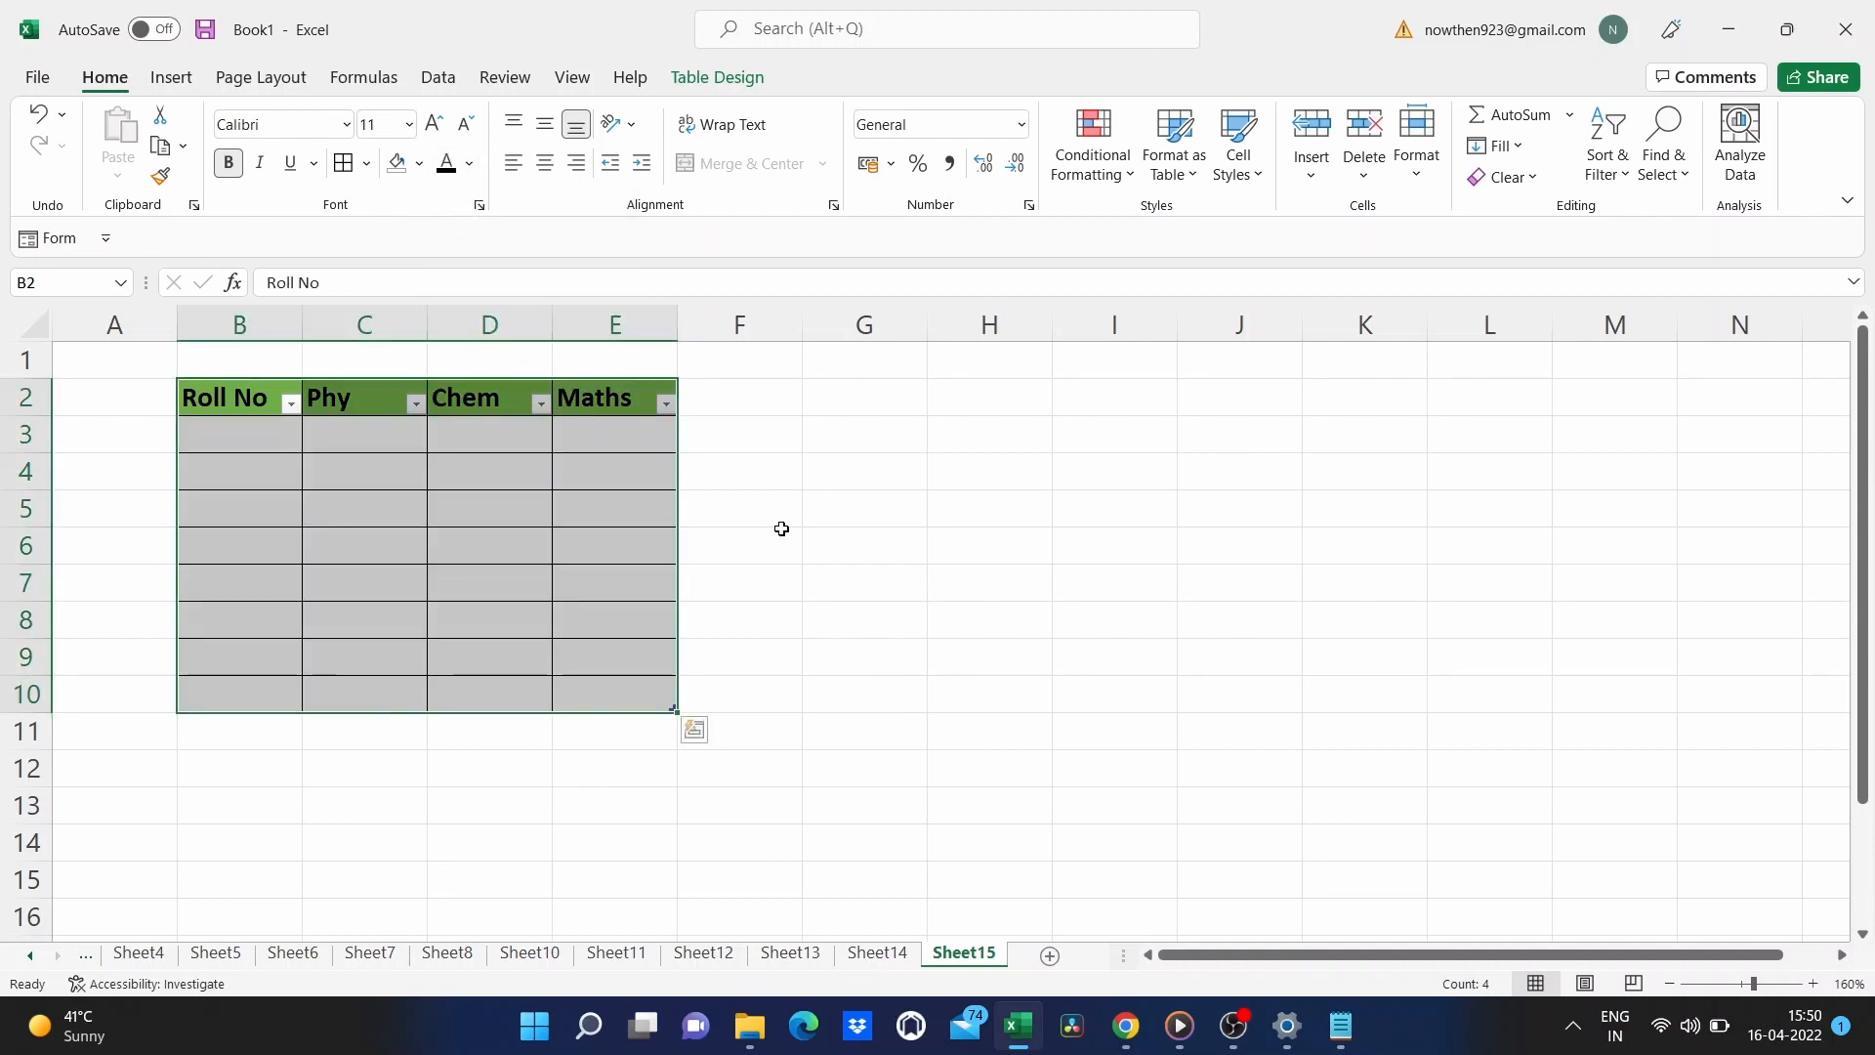
{"action": "left_click", "coordinate": [781, 529]}
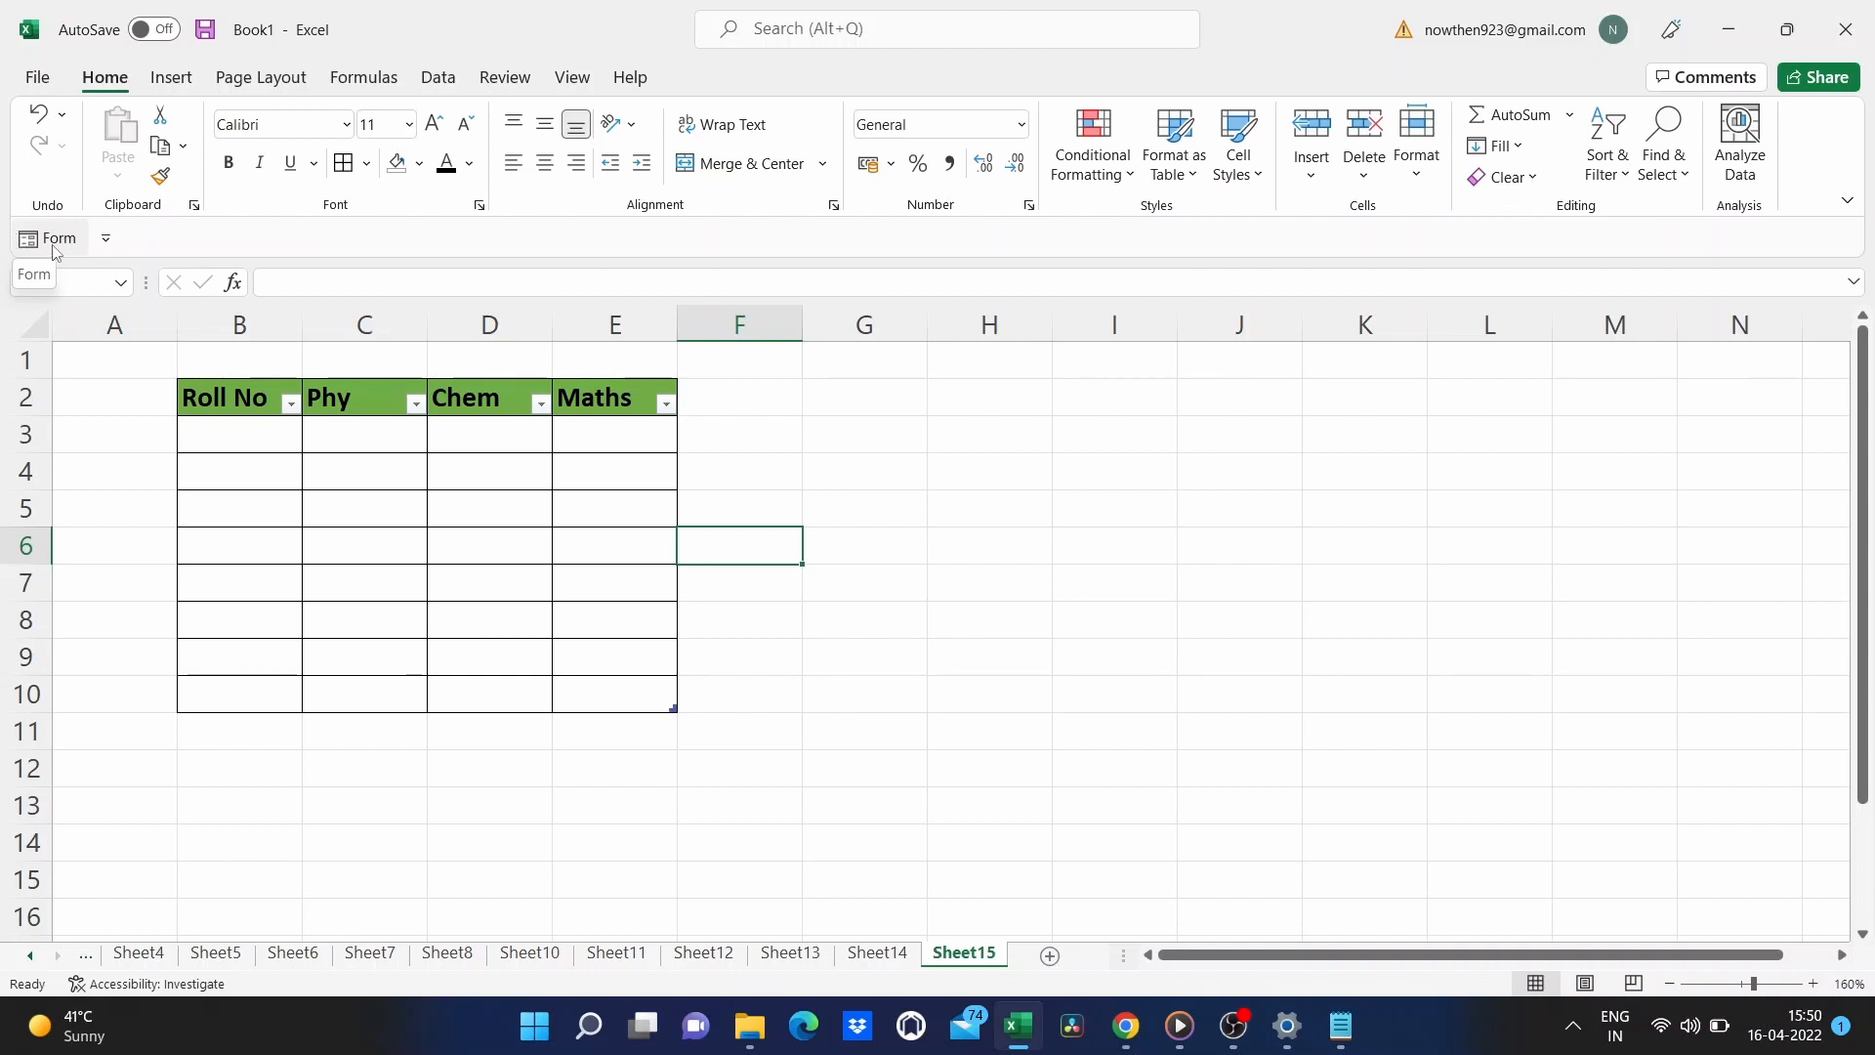
Locate the Form command under All Commands in the Quick Access Toolbar options, and leave without adding it.
{"action": "left_click", "coordinate": [105, 239]}
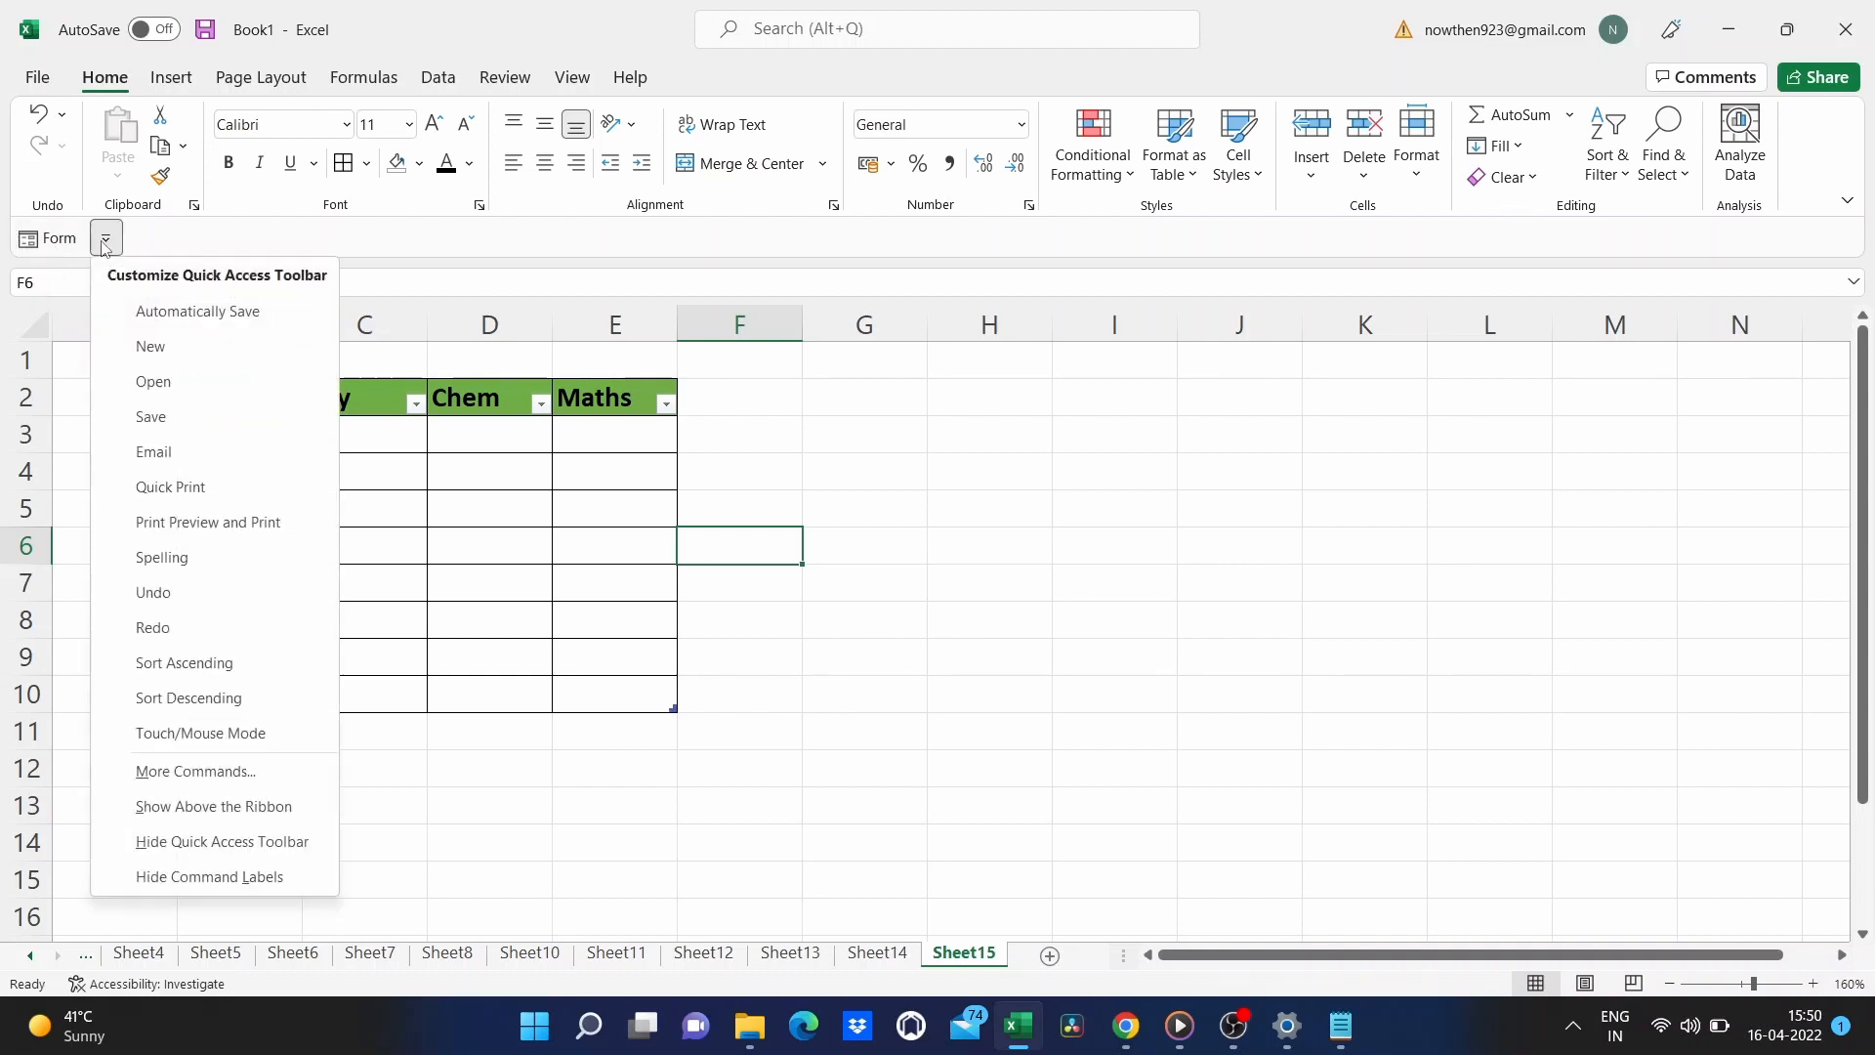
{"action": "left_click", "coordinate": [239, 774]}
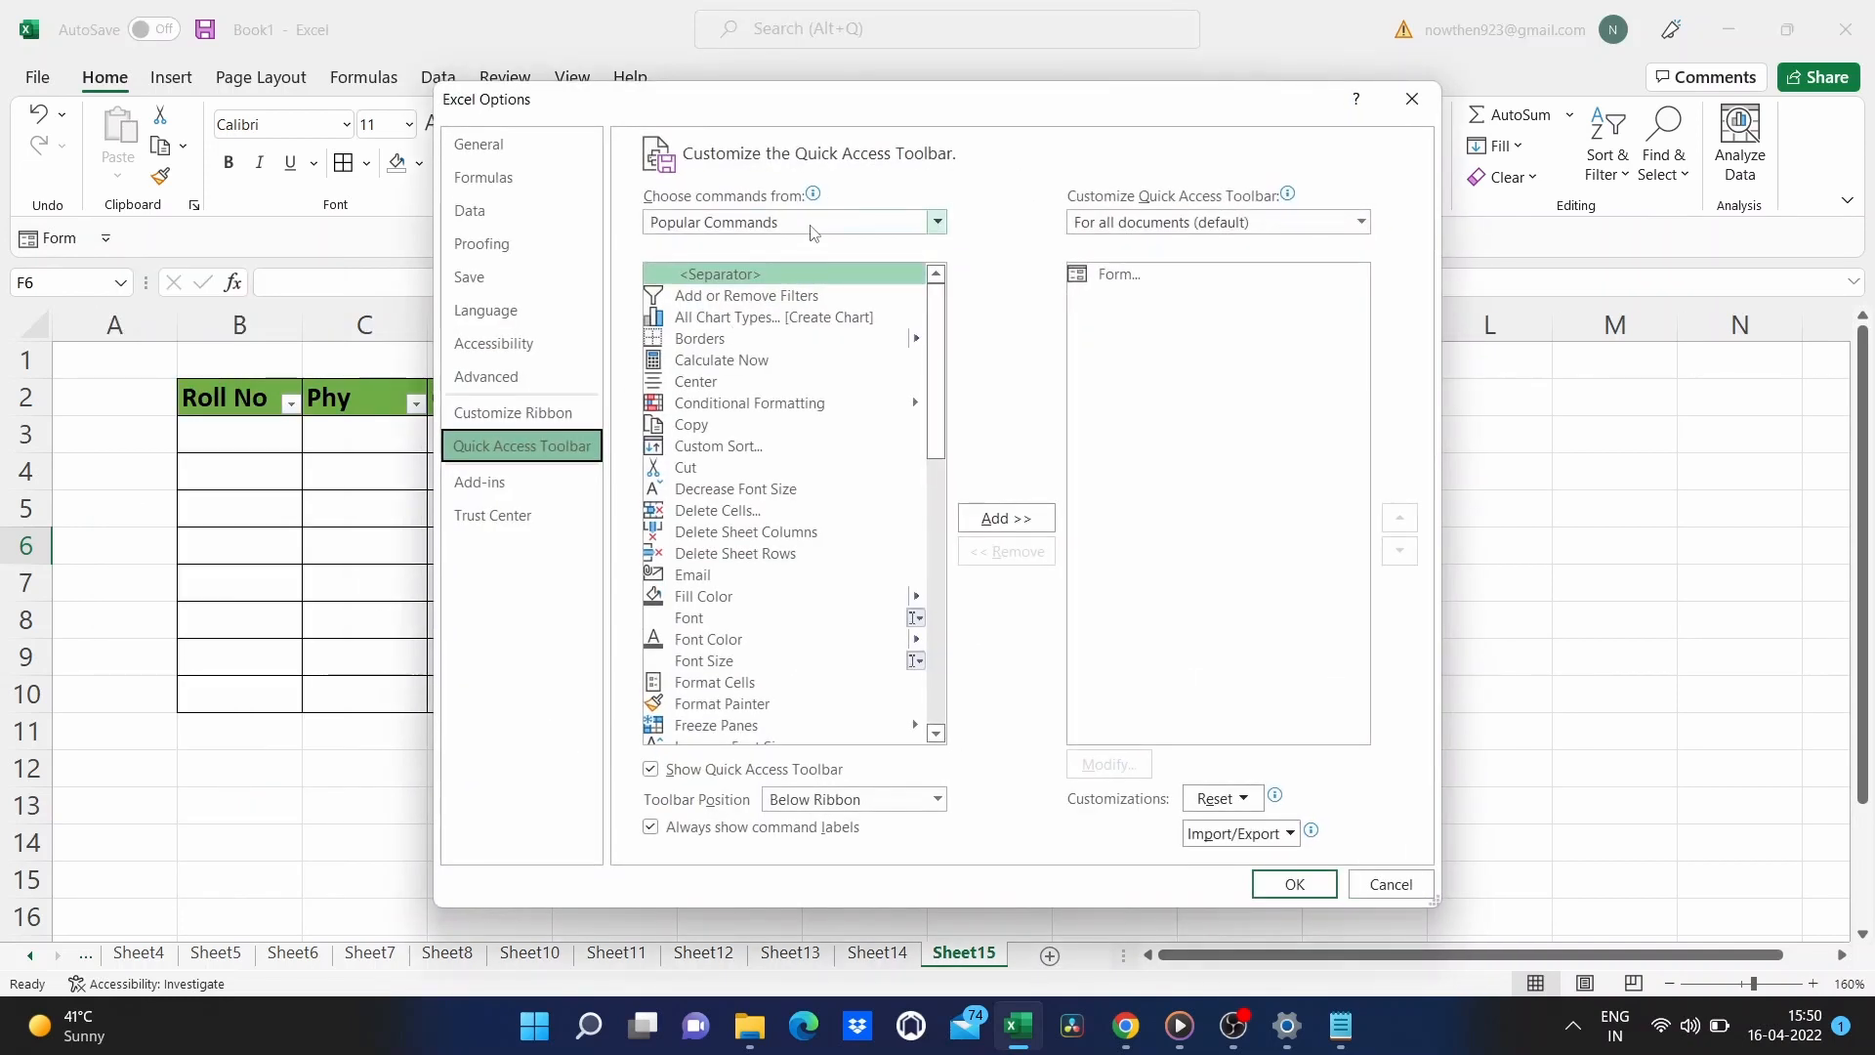
{"action": "left_click", "coordinate": [938, 221]}
{"action": "key", "text": "Escape"}
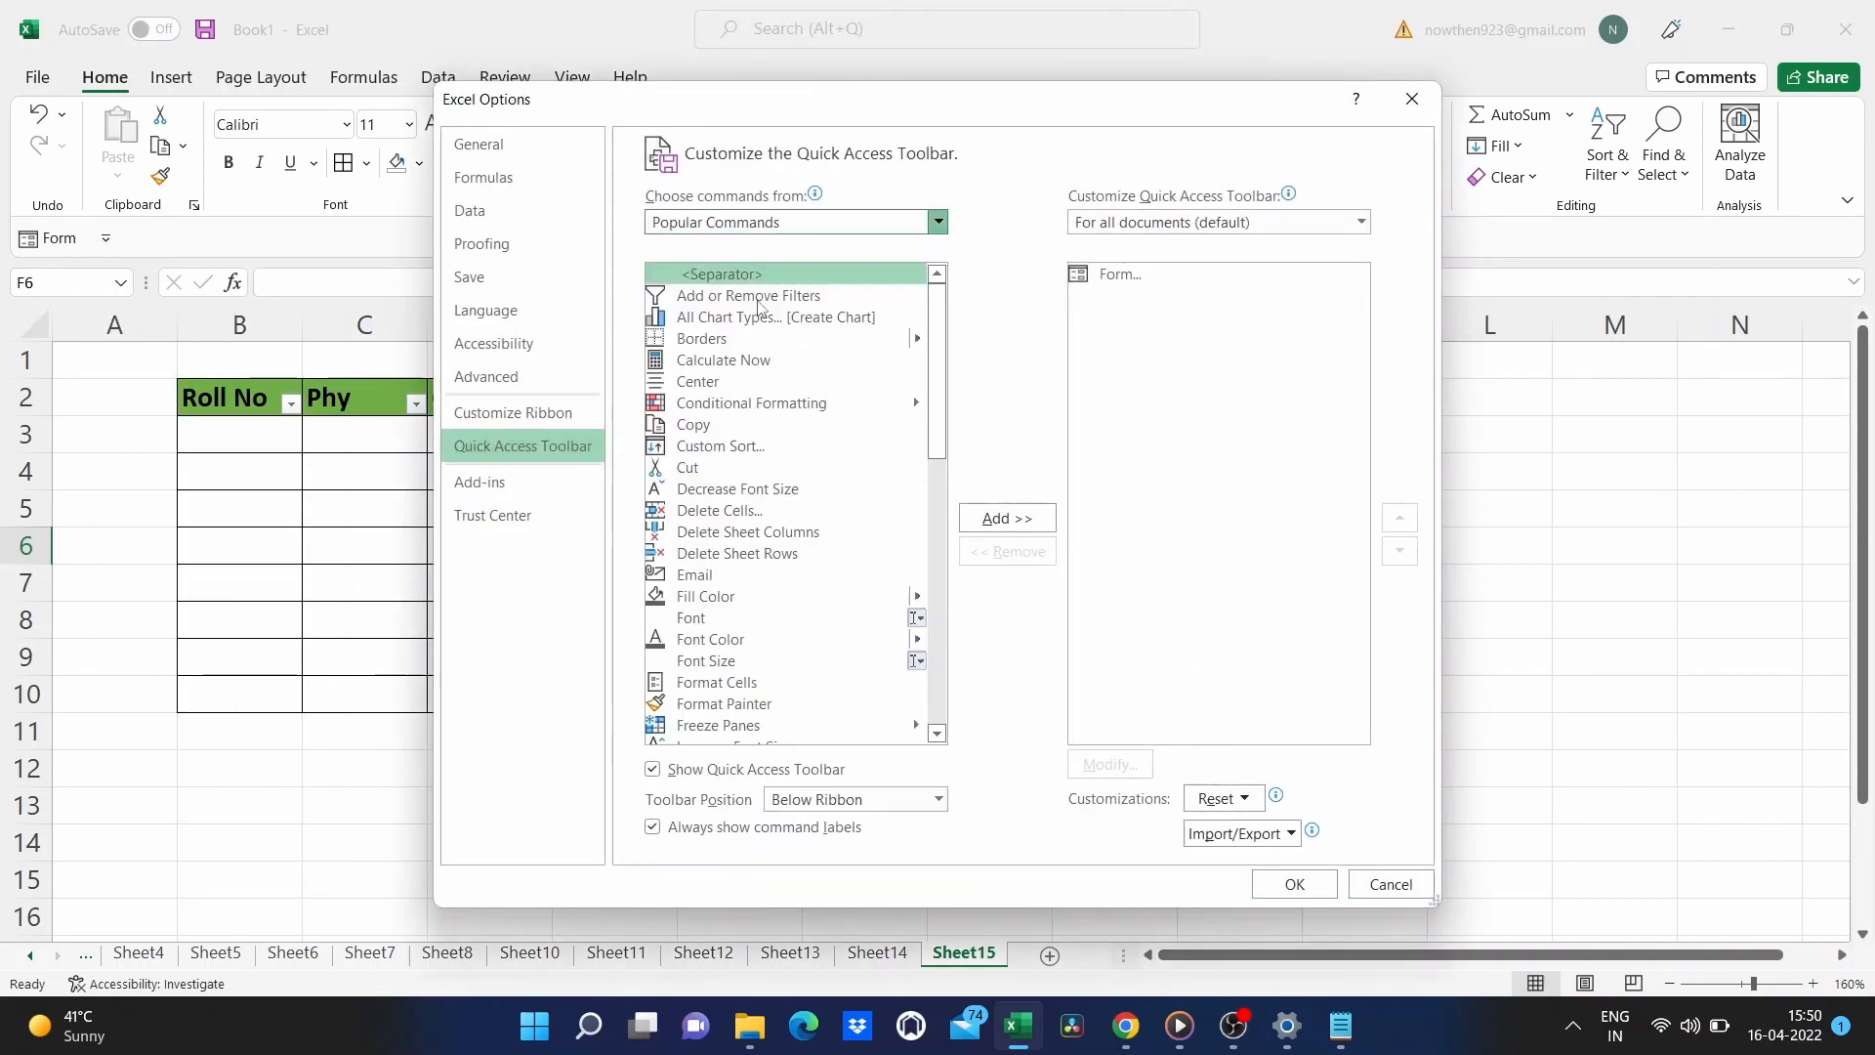
{"action": "left_click", "coordinate": [940, 399]}
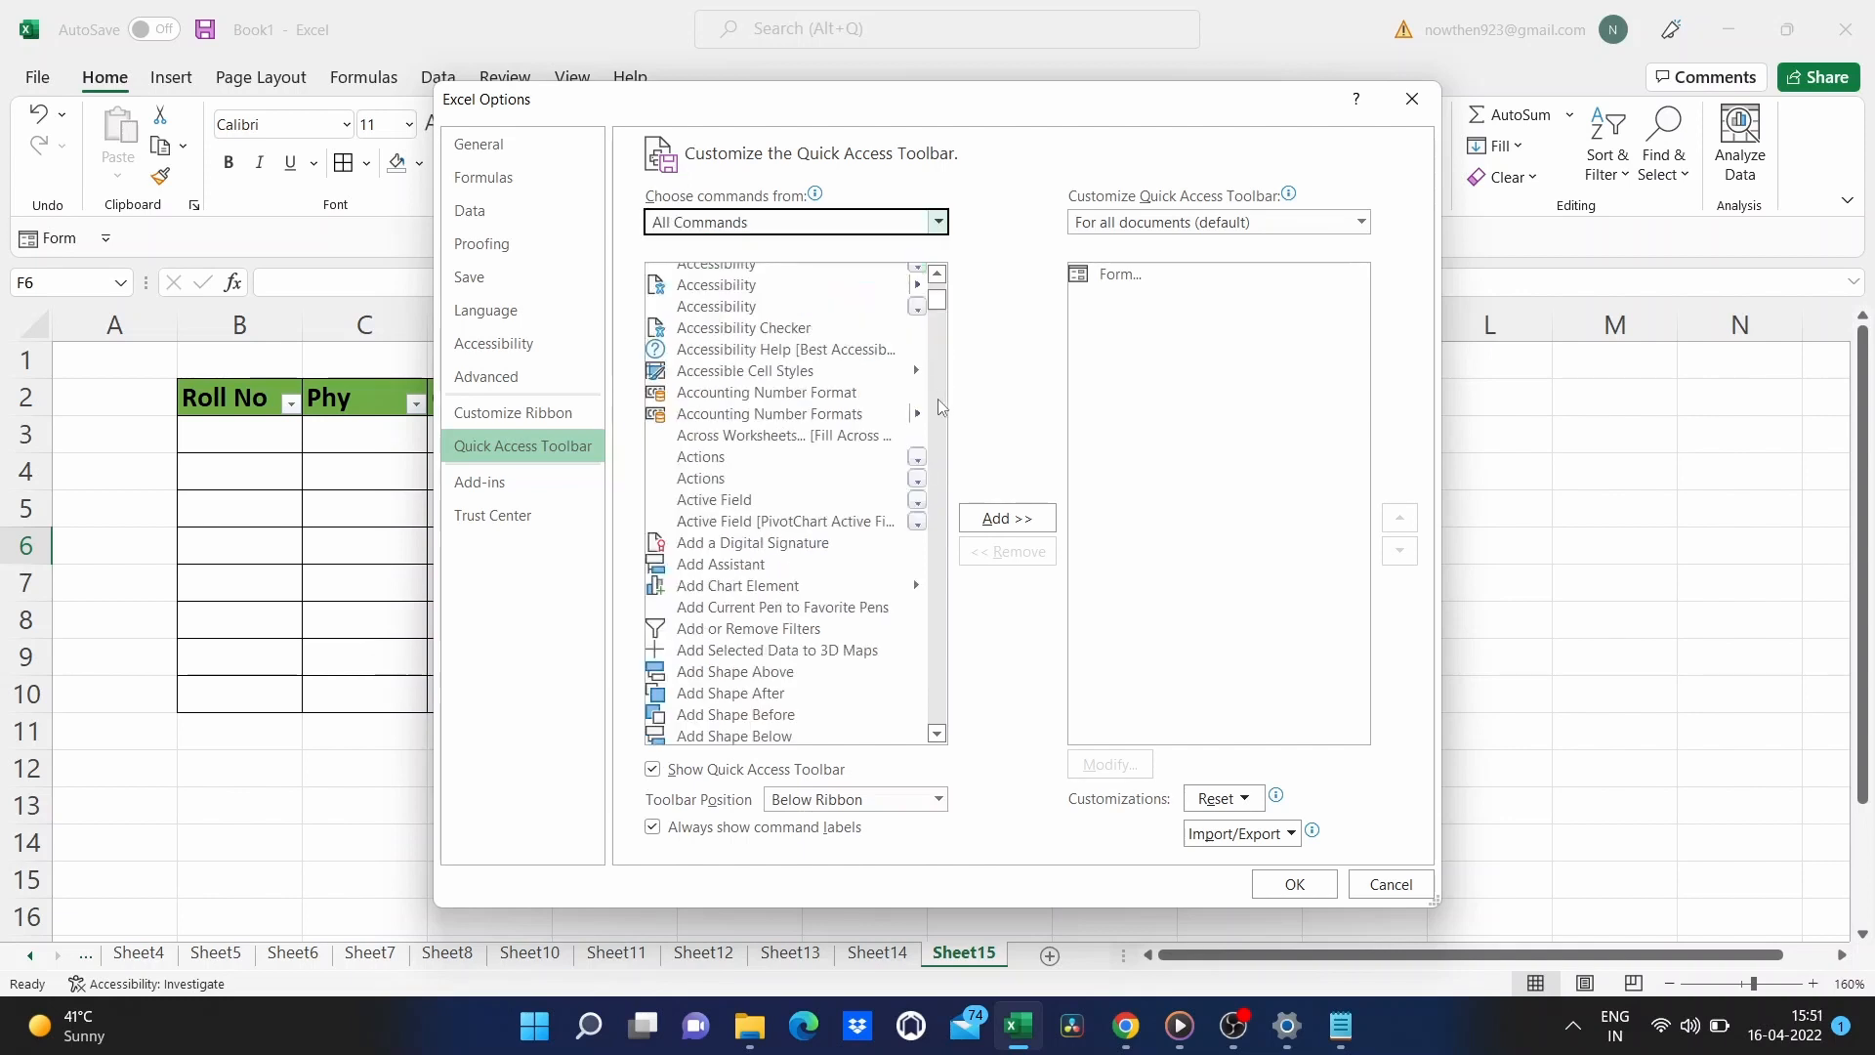
{"action": "left_click", "coordinate": [938, 415]}
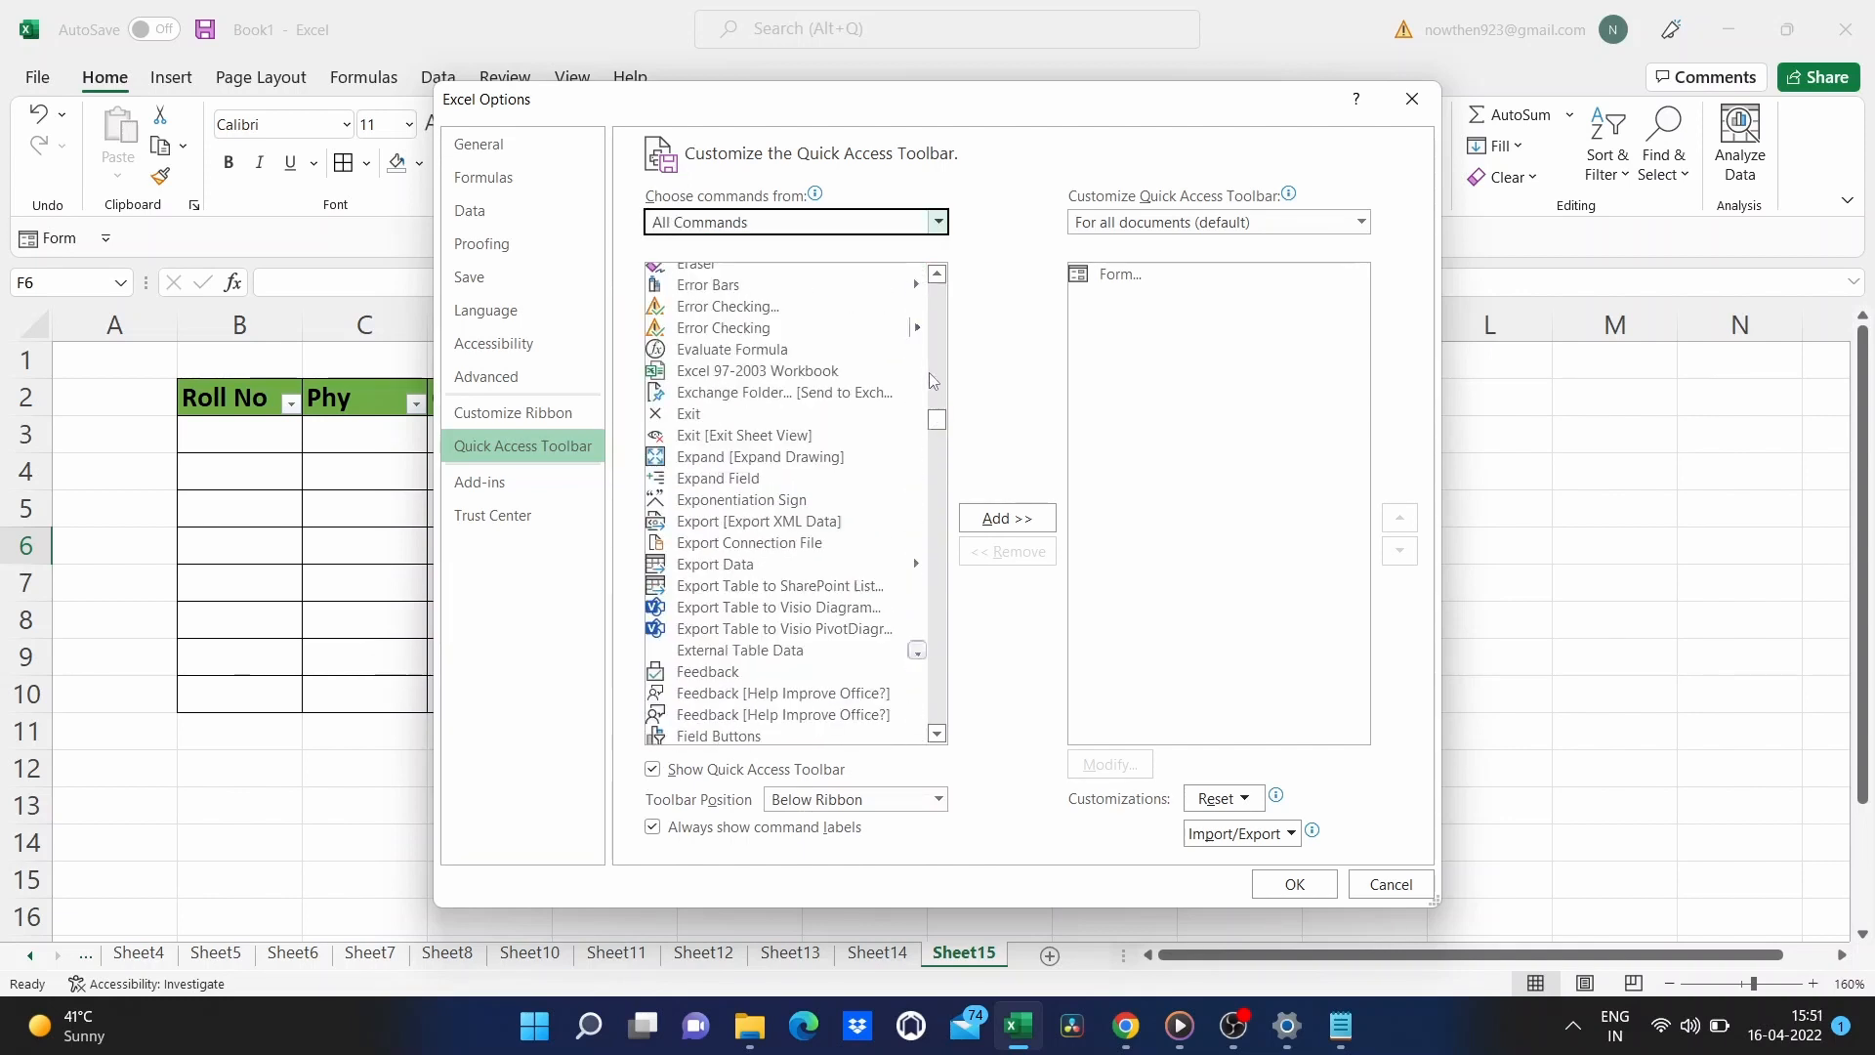
{"action": "scroll", "coordinate": [912, 556], "scroll_direction": "down", "scroll_amount": 10}
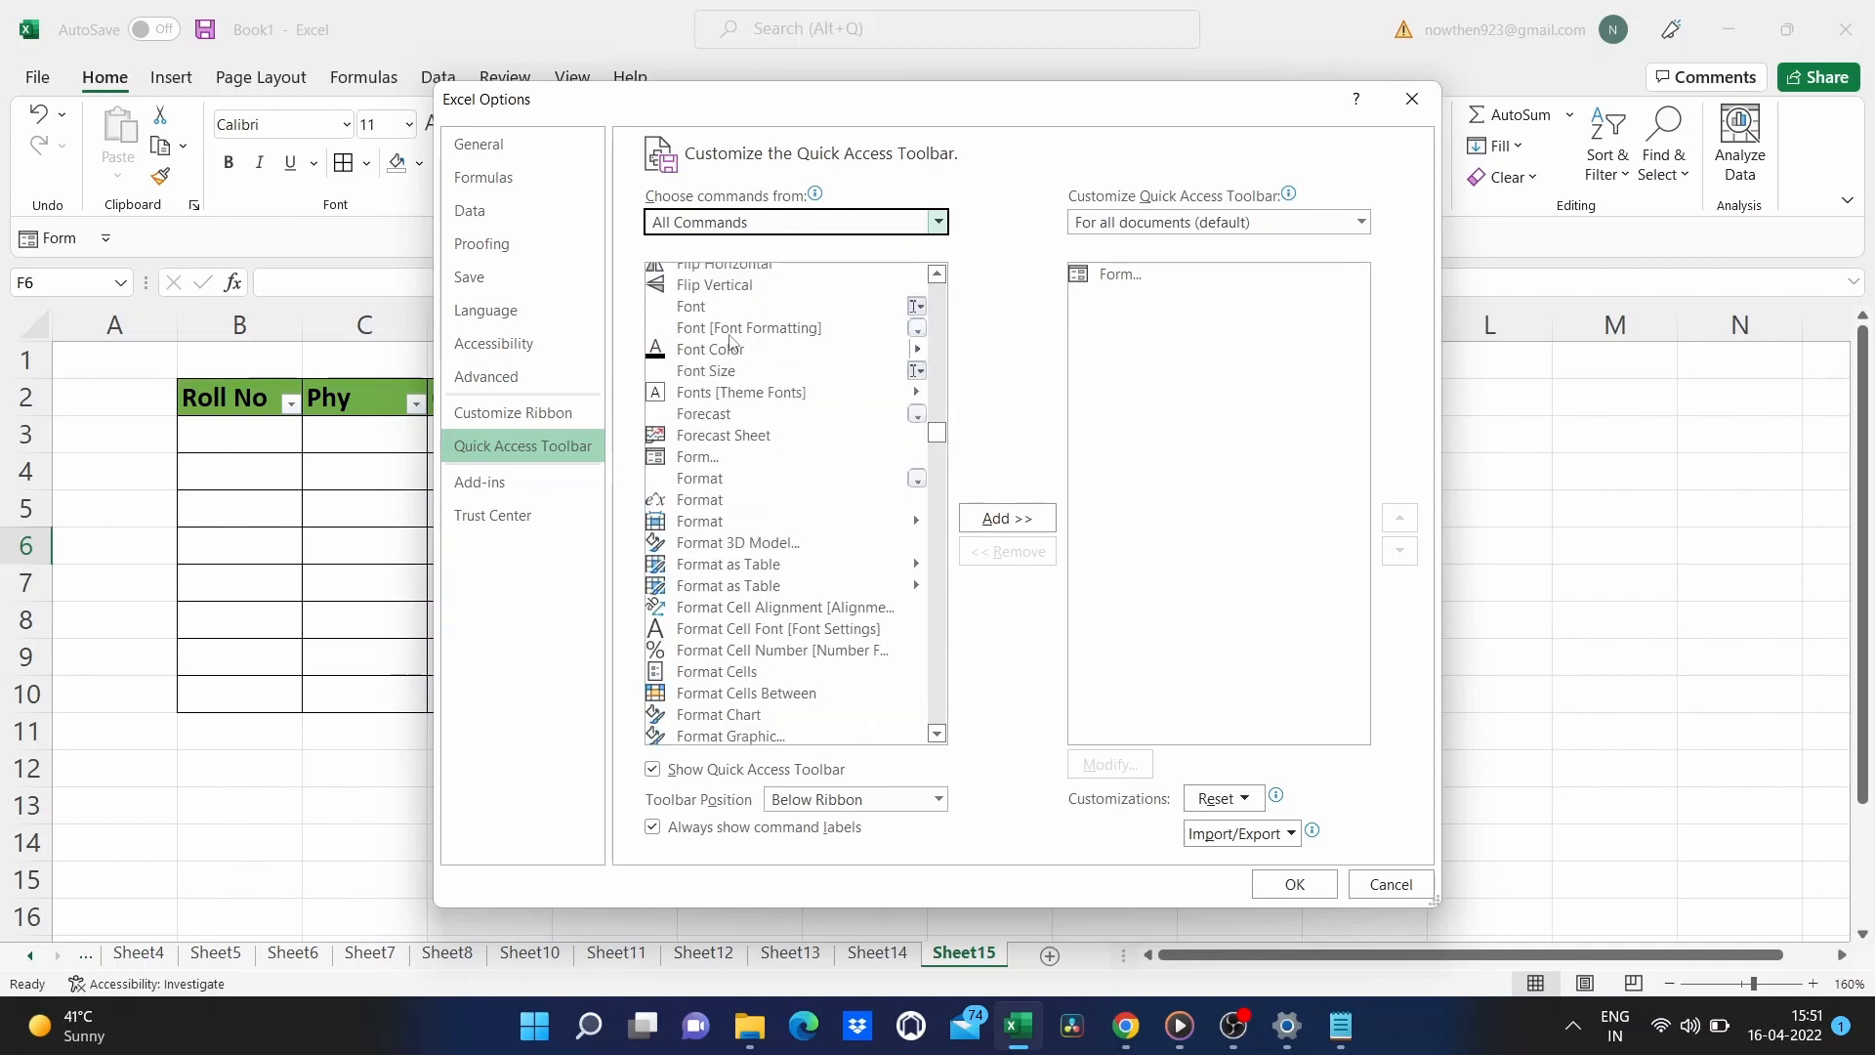
{"action": "left_click", "coordinate": [713, 463]}
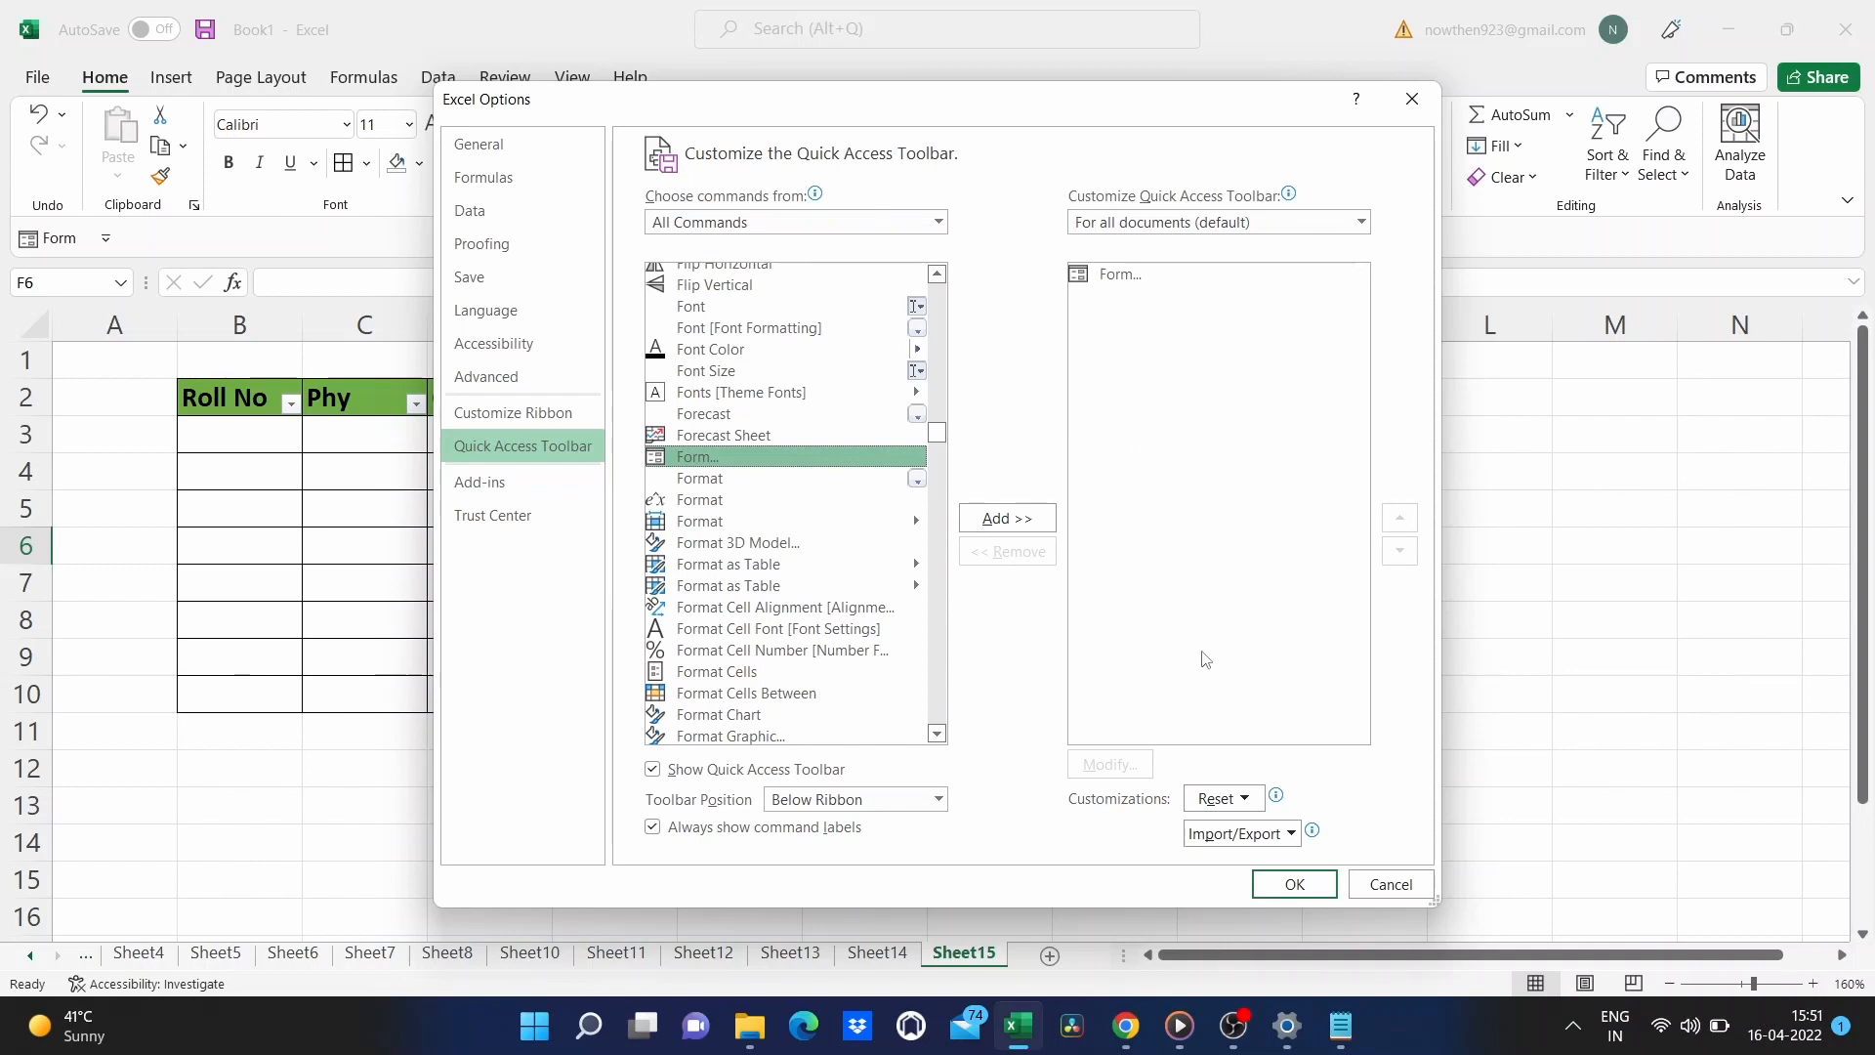
{"action": "left_click", "coordinate": [1411, 99]}
Use the data entry form to add Roll No 1 with Phy 23, Chem 45 and Maths 76, and fill in marks for Roll No 2.
{"action": "left_click", "coordinate": [274, 582]}
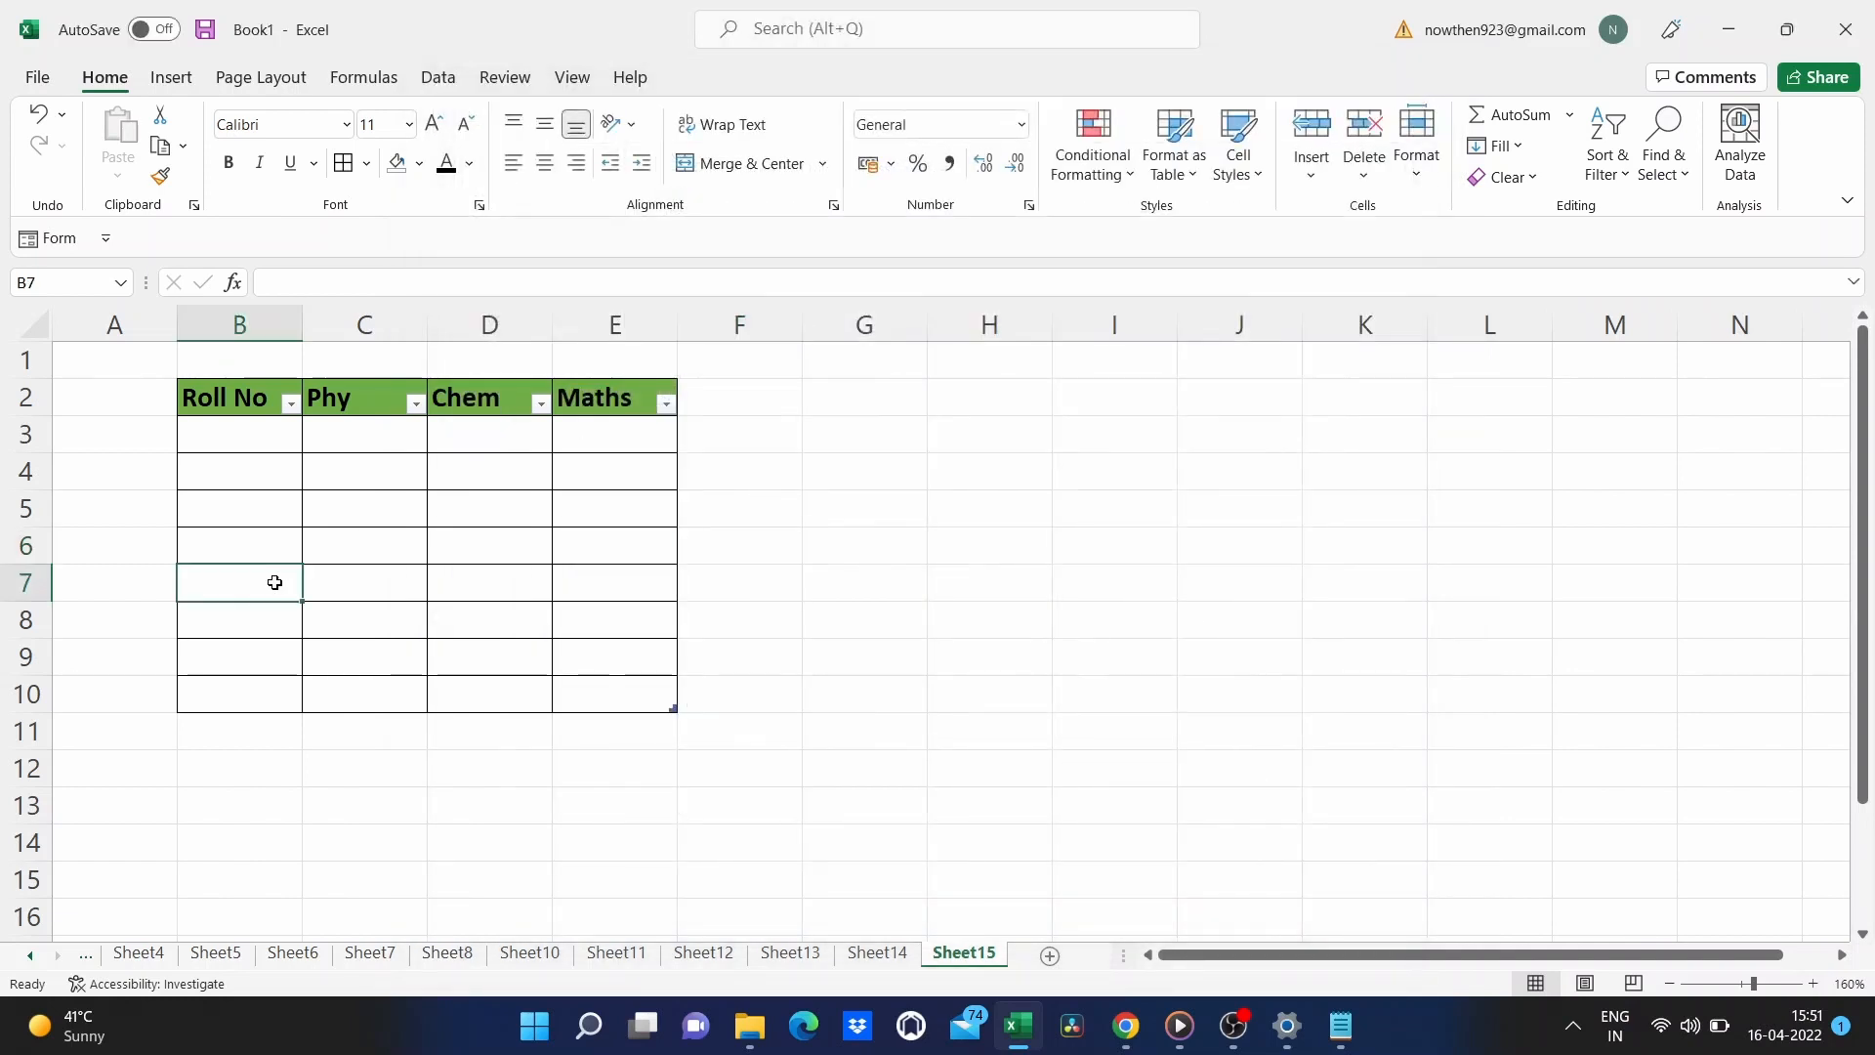
{"action": "left_click", "coordinate": [46, 239]}
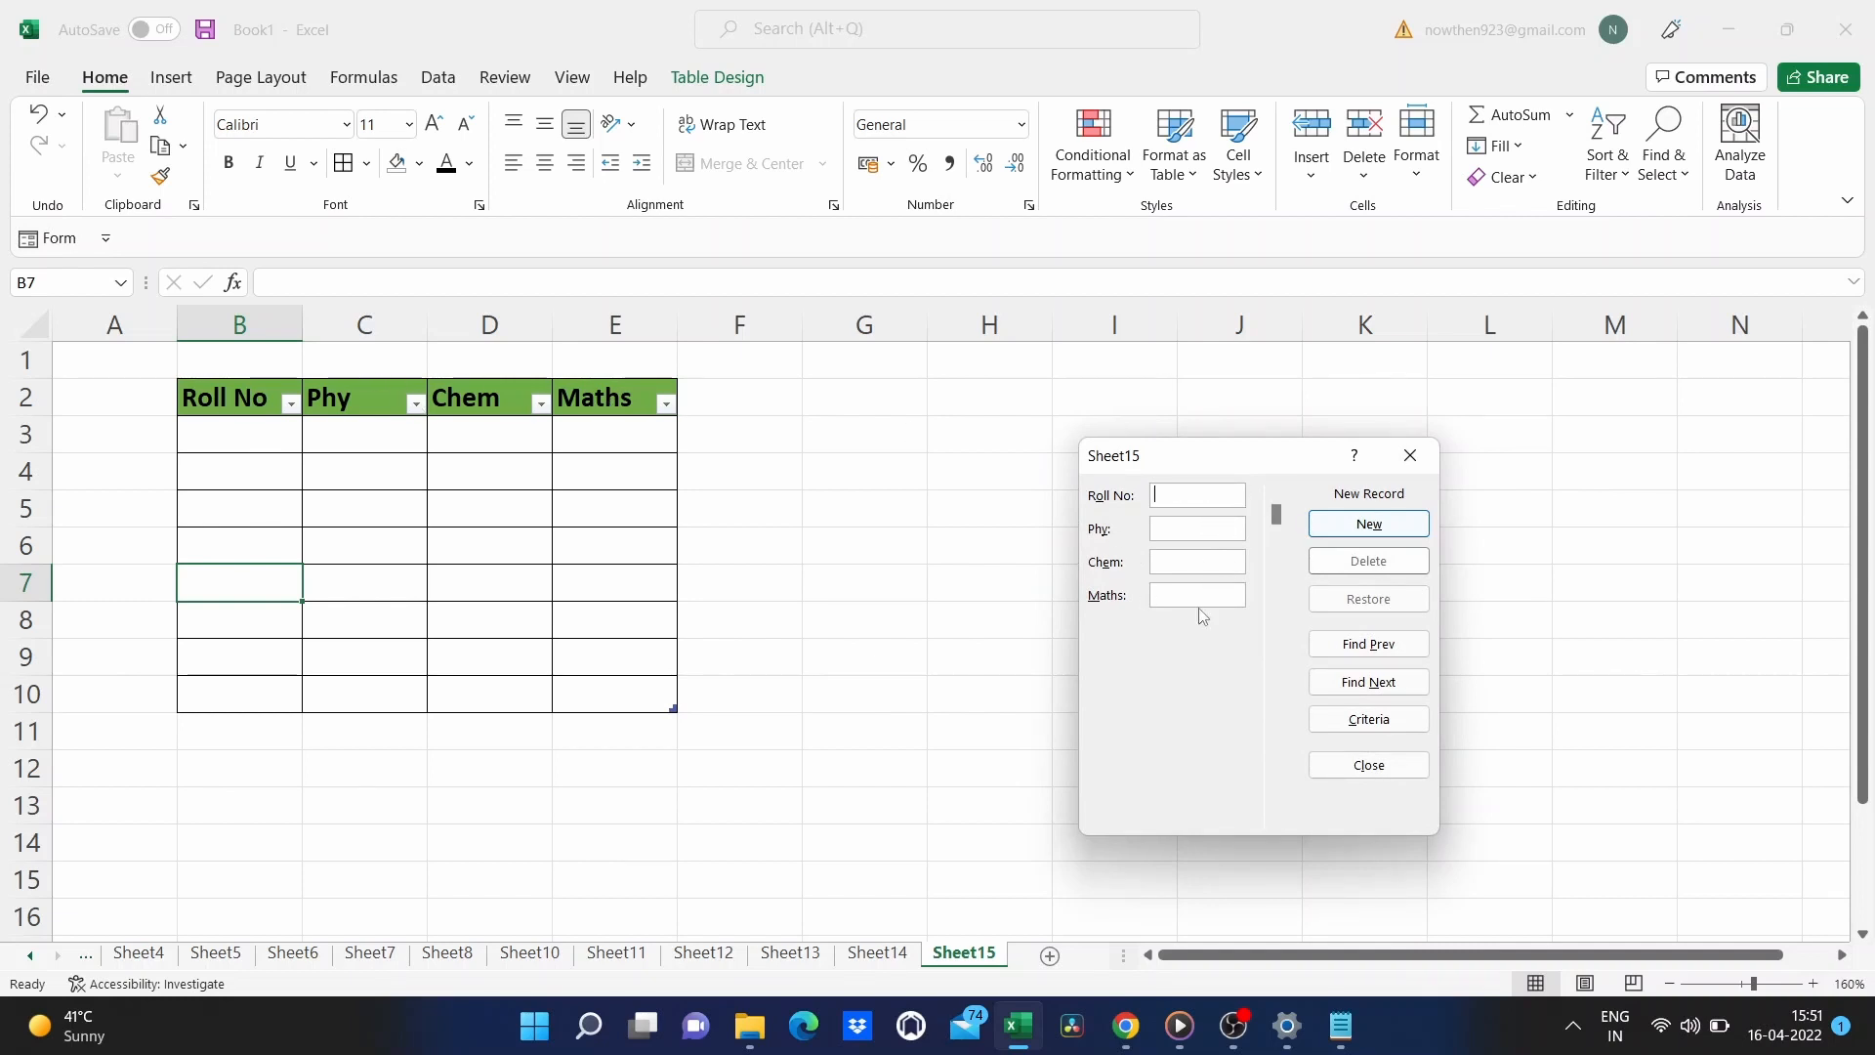
{"action": "left_click", "coordinate": [1199, 513]}
{"action": "type", "text": "145"}
{"action": "key", "text": "Tab"}
{"action": "type", "text": "76"}
{"action": "key", "text": "Return"}
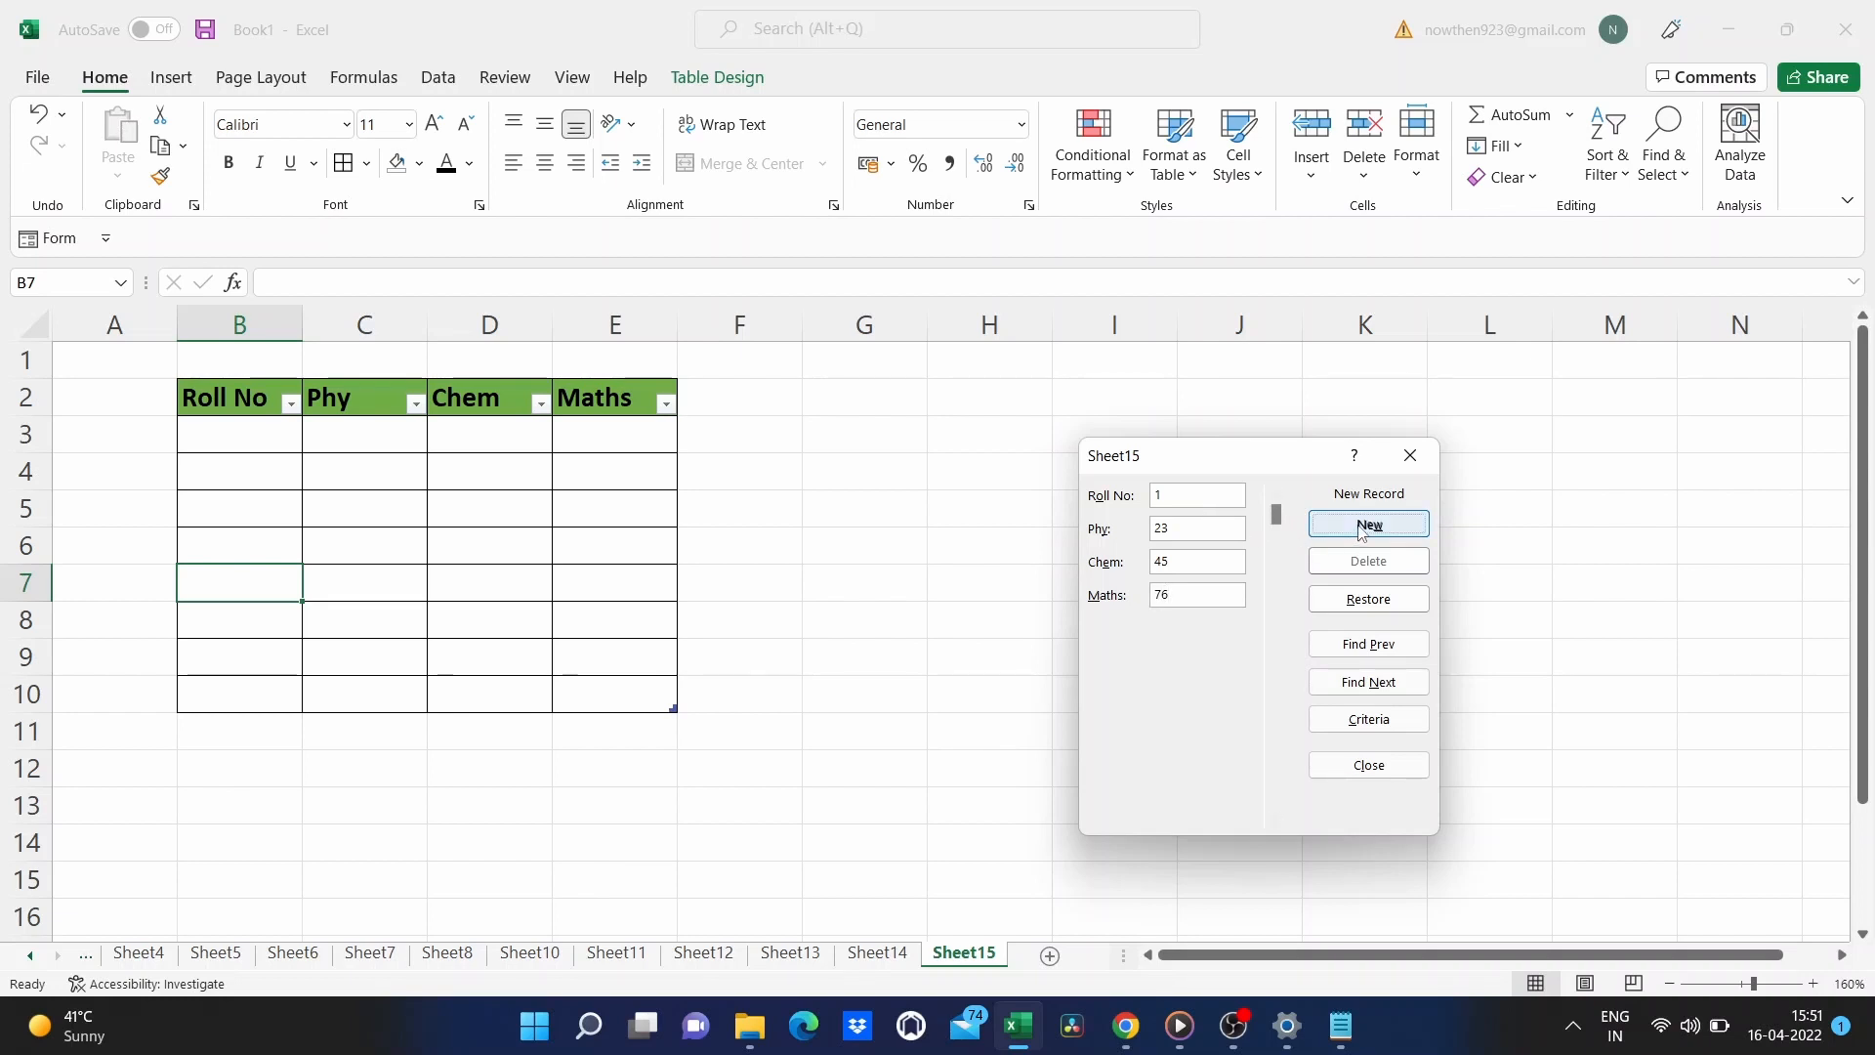
{"action": "type", "text": "2"}
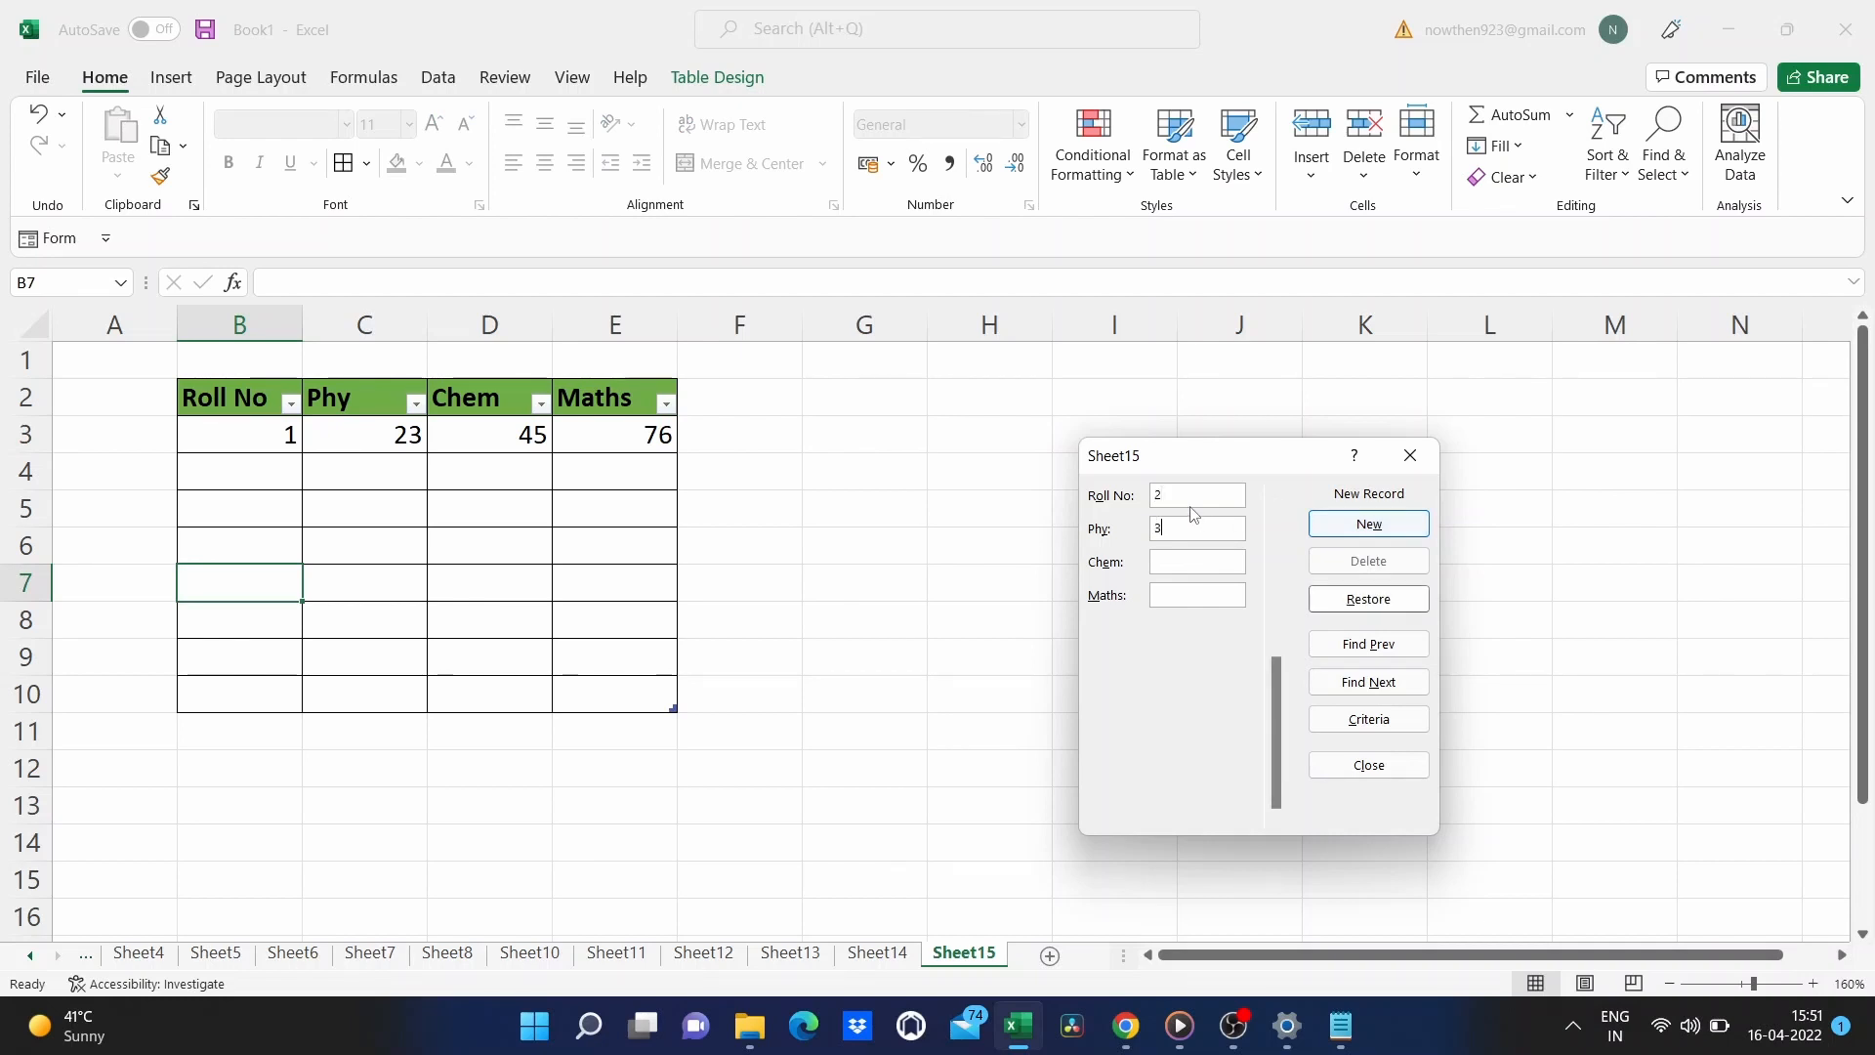
{"action": "type", "text": "5465"}
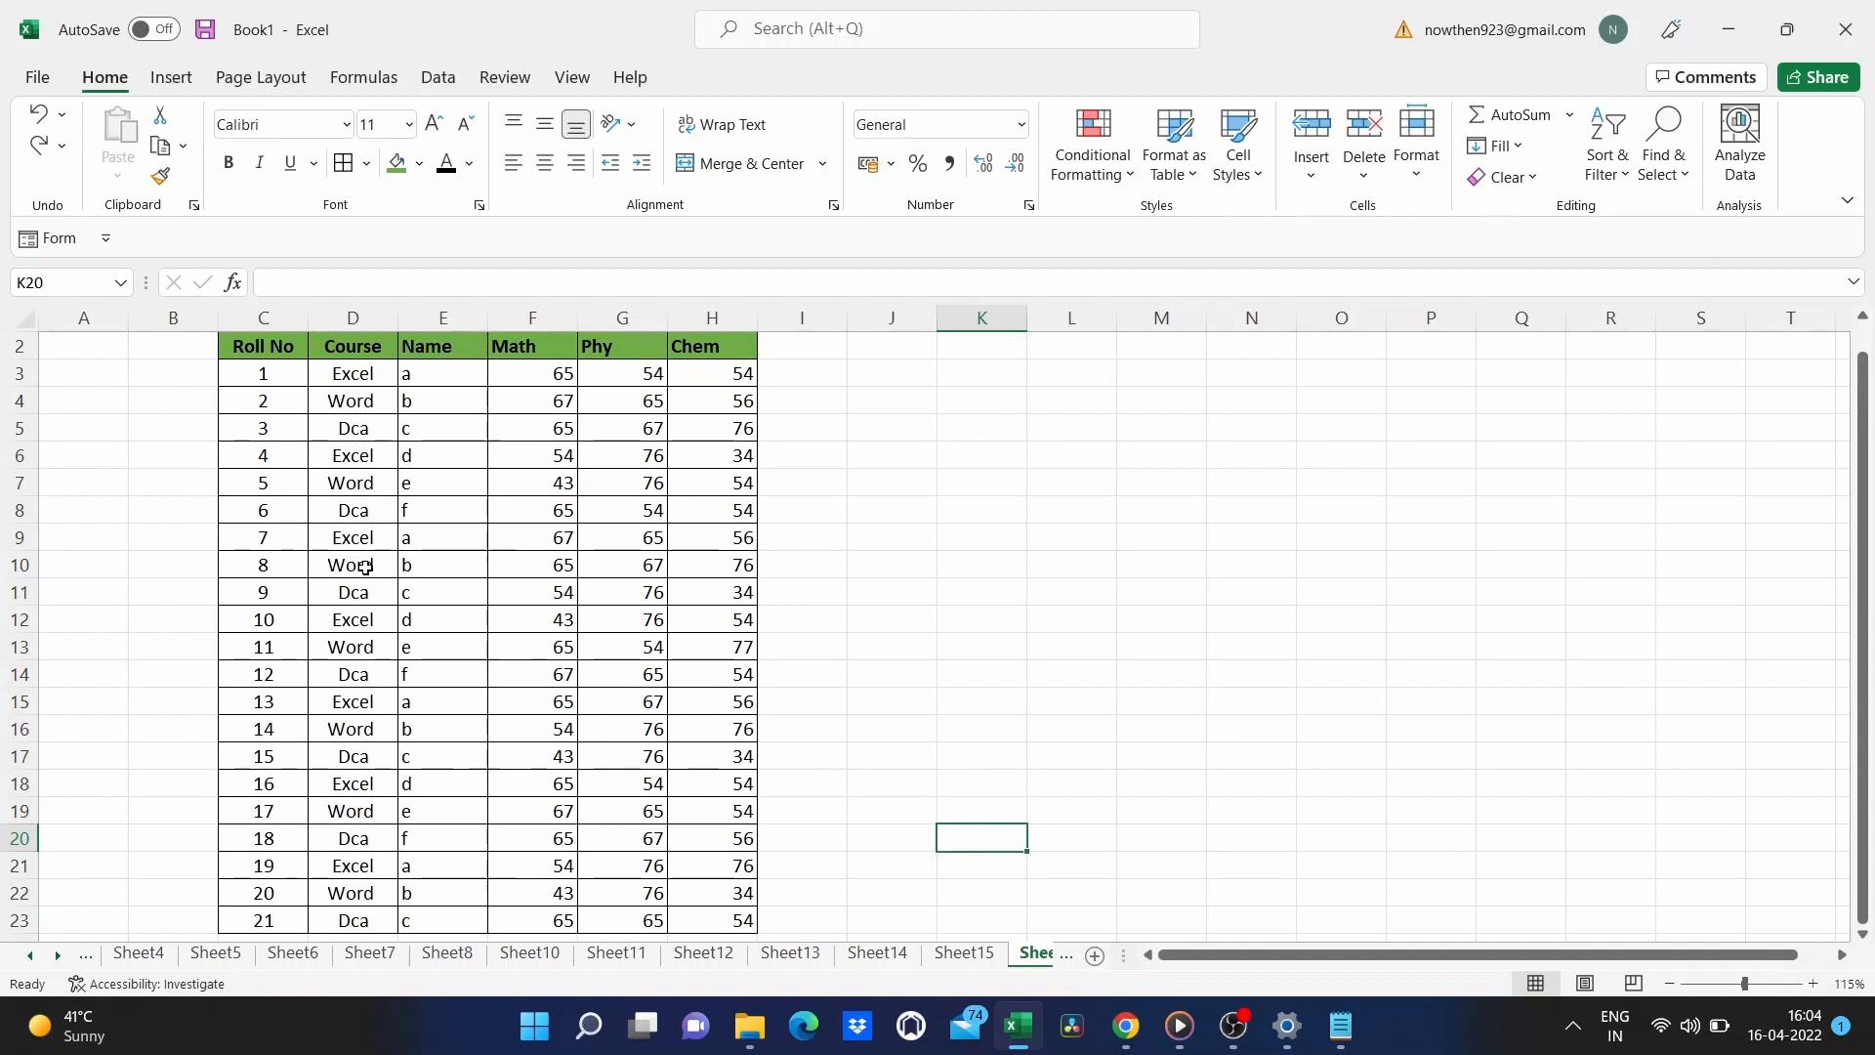
On the sheet after Sheet15, filter the list by the value Word of a selected Course cell.
{"action": "left_click", "coordinate": [364, 567]}
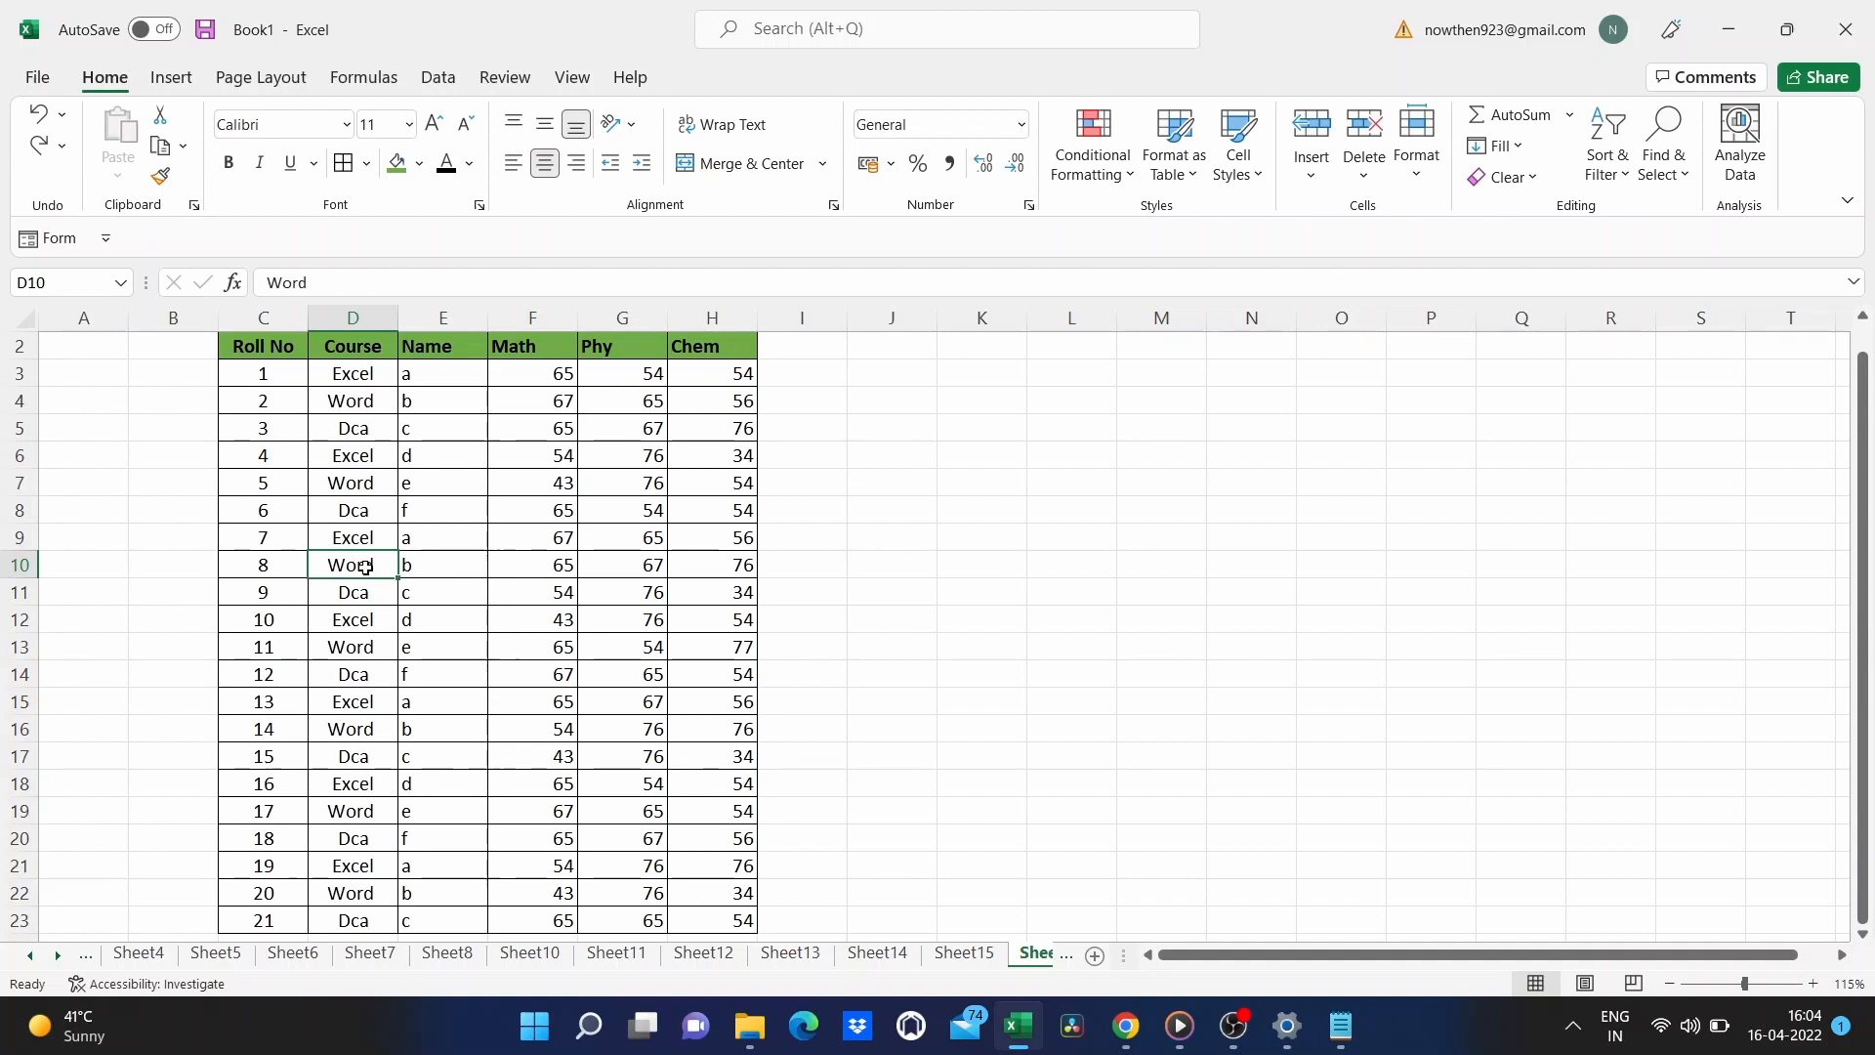
{"action": "right_click", "coordinate": [364, 567]}
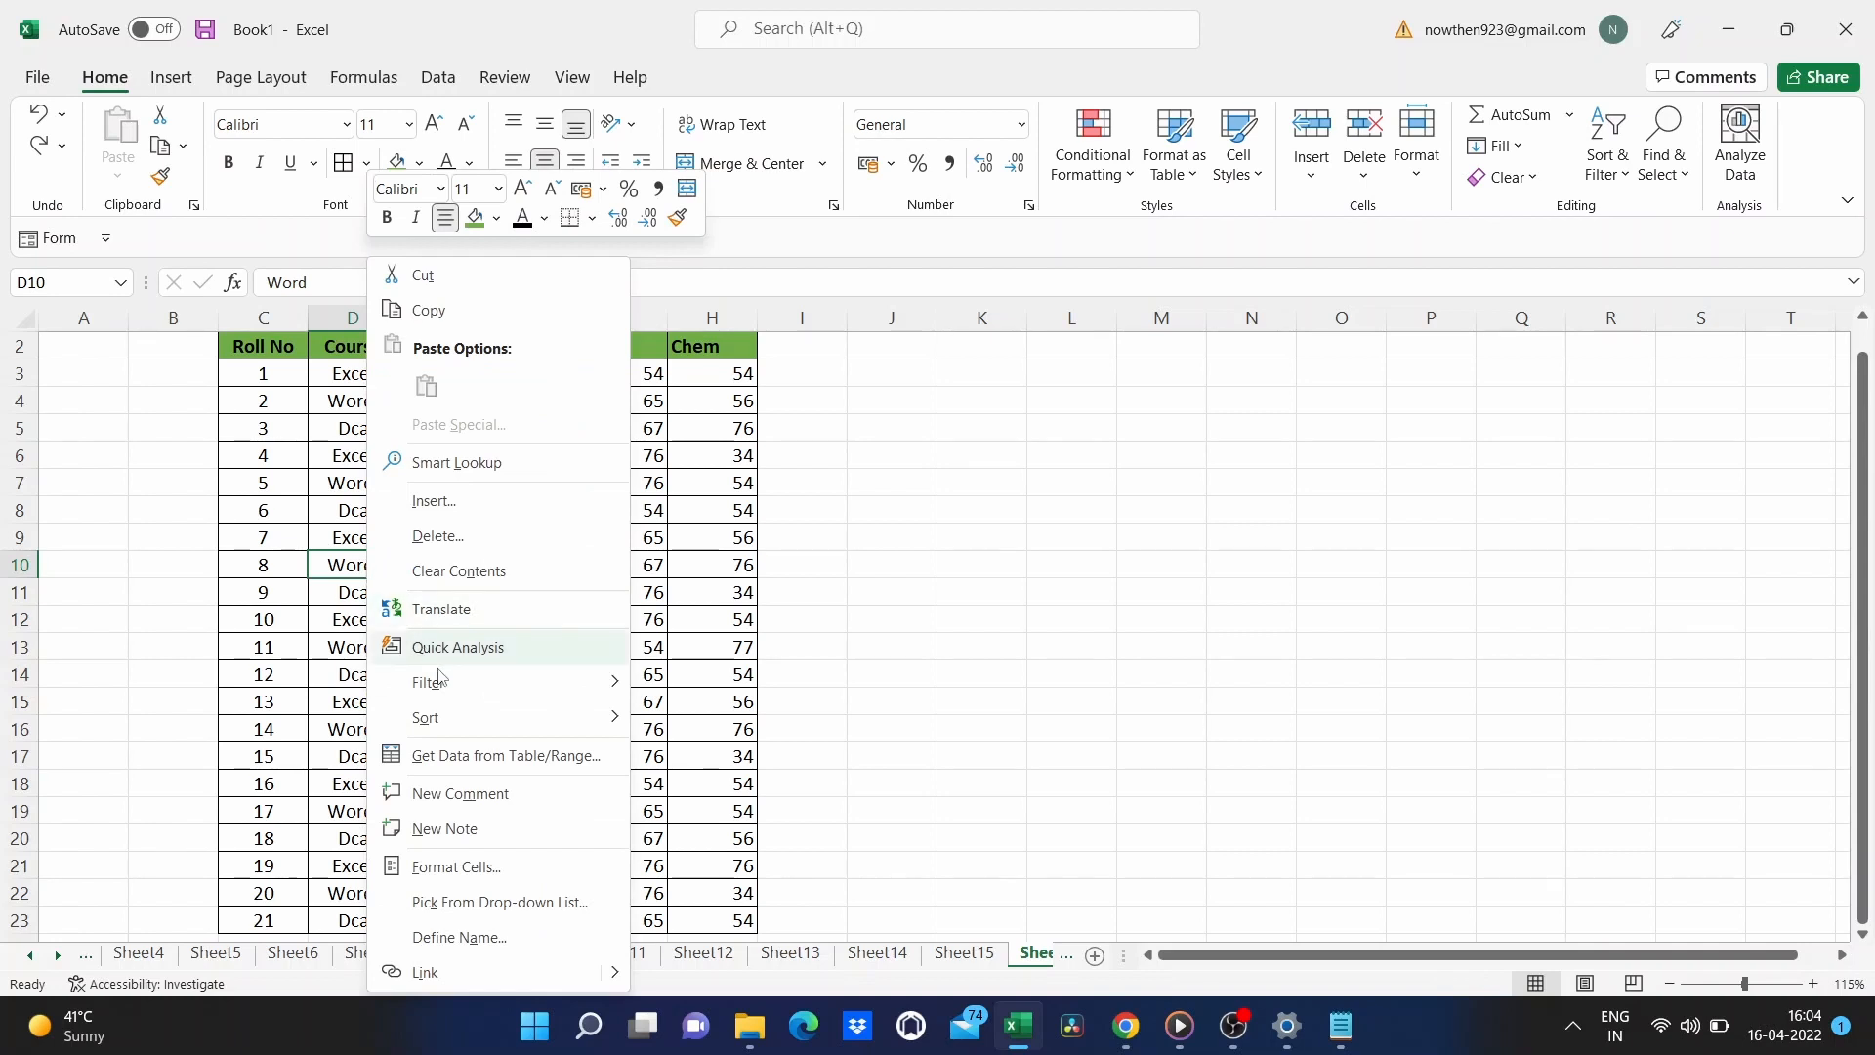
{"action": "mouse_move", "coordinate": [453, 693]}
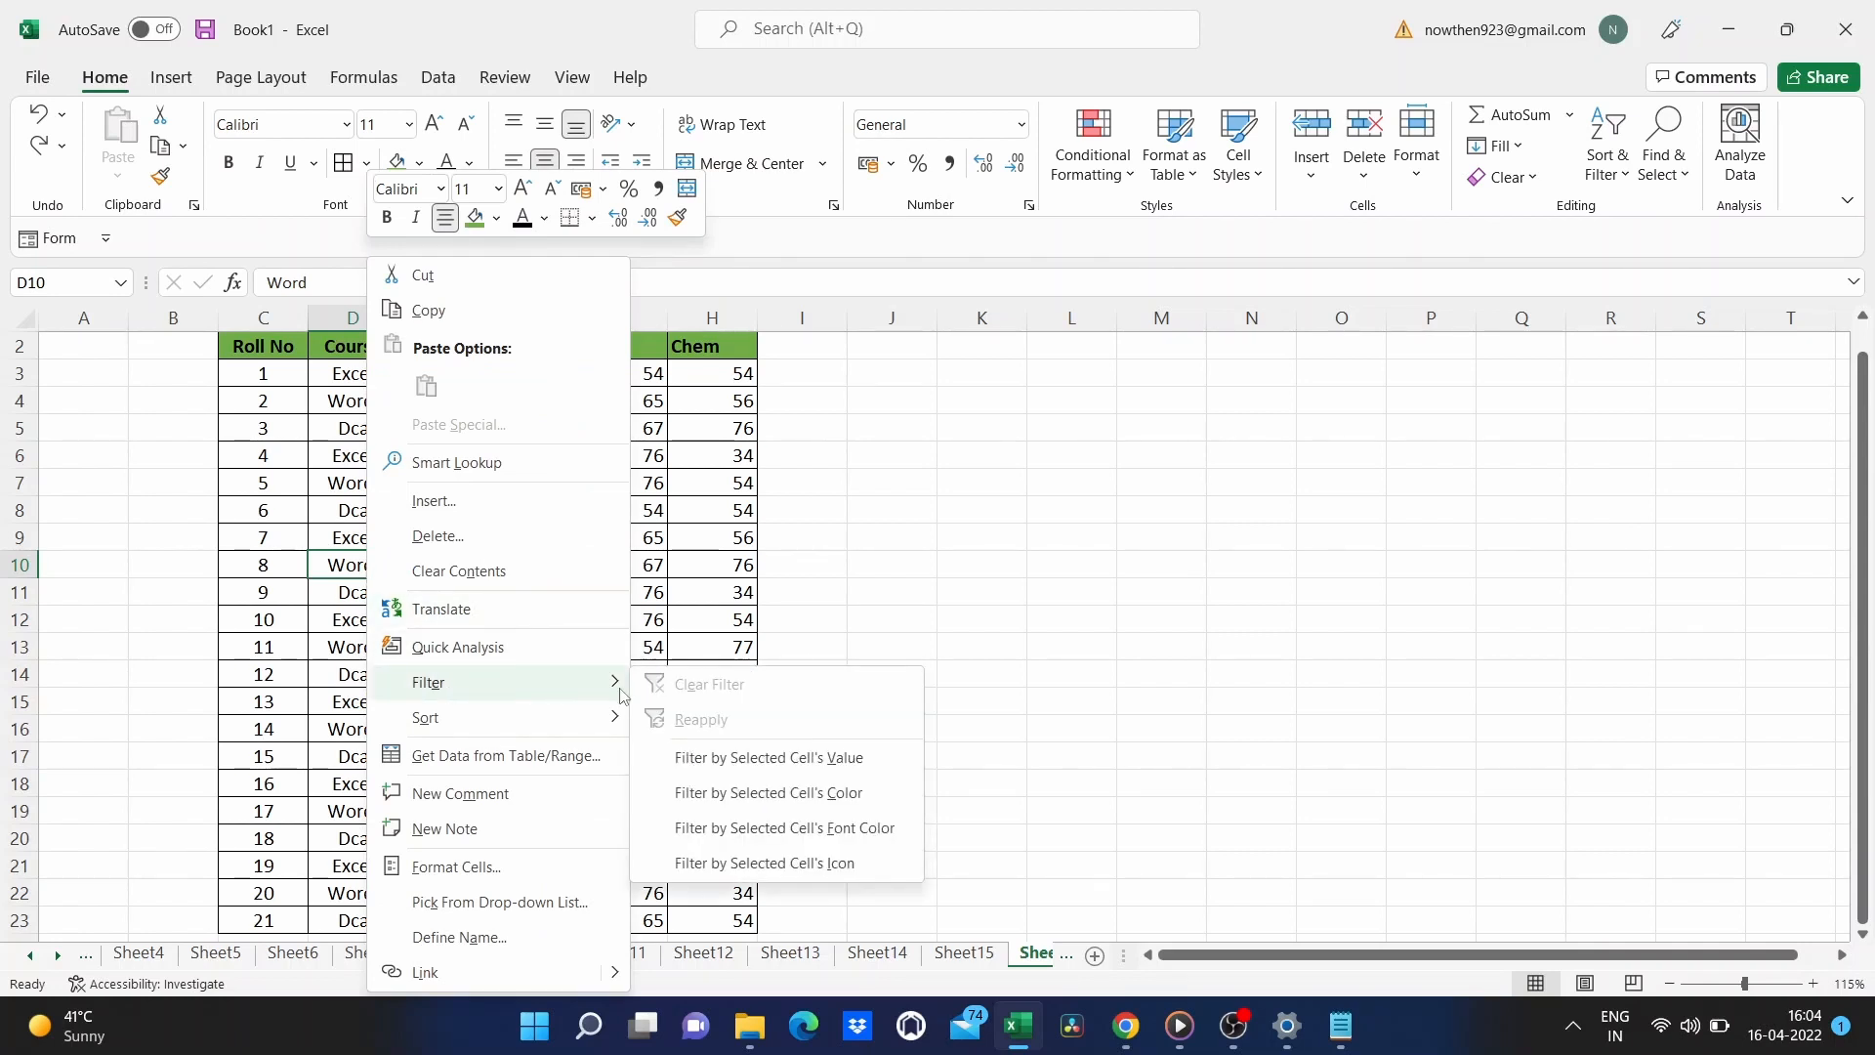
{"action": "left_click", "coordinate": [725, 760]}
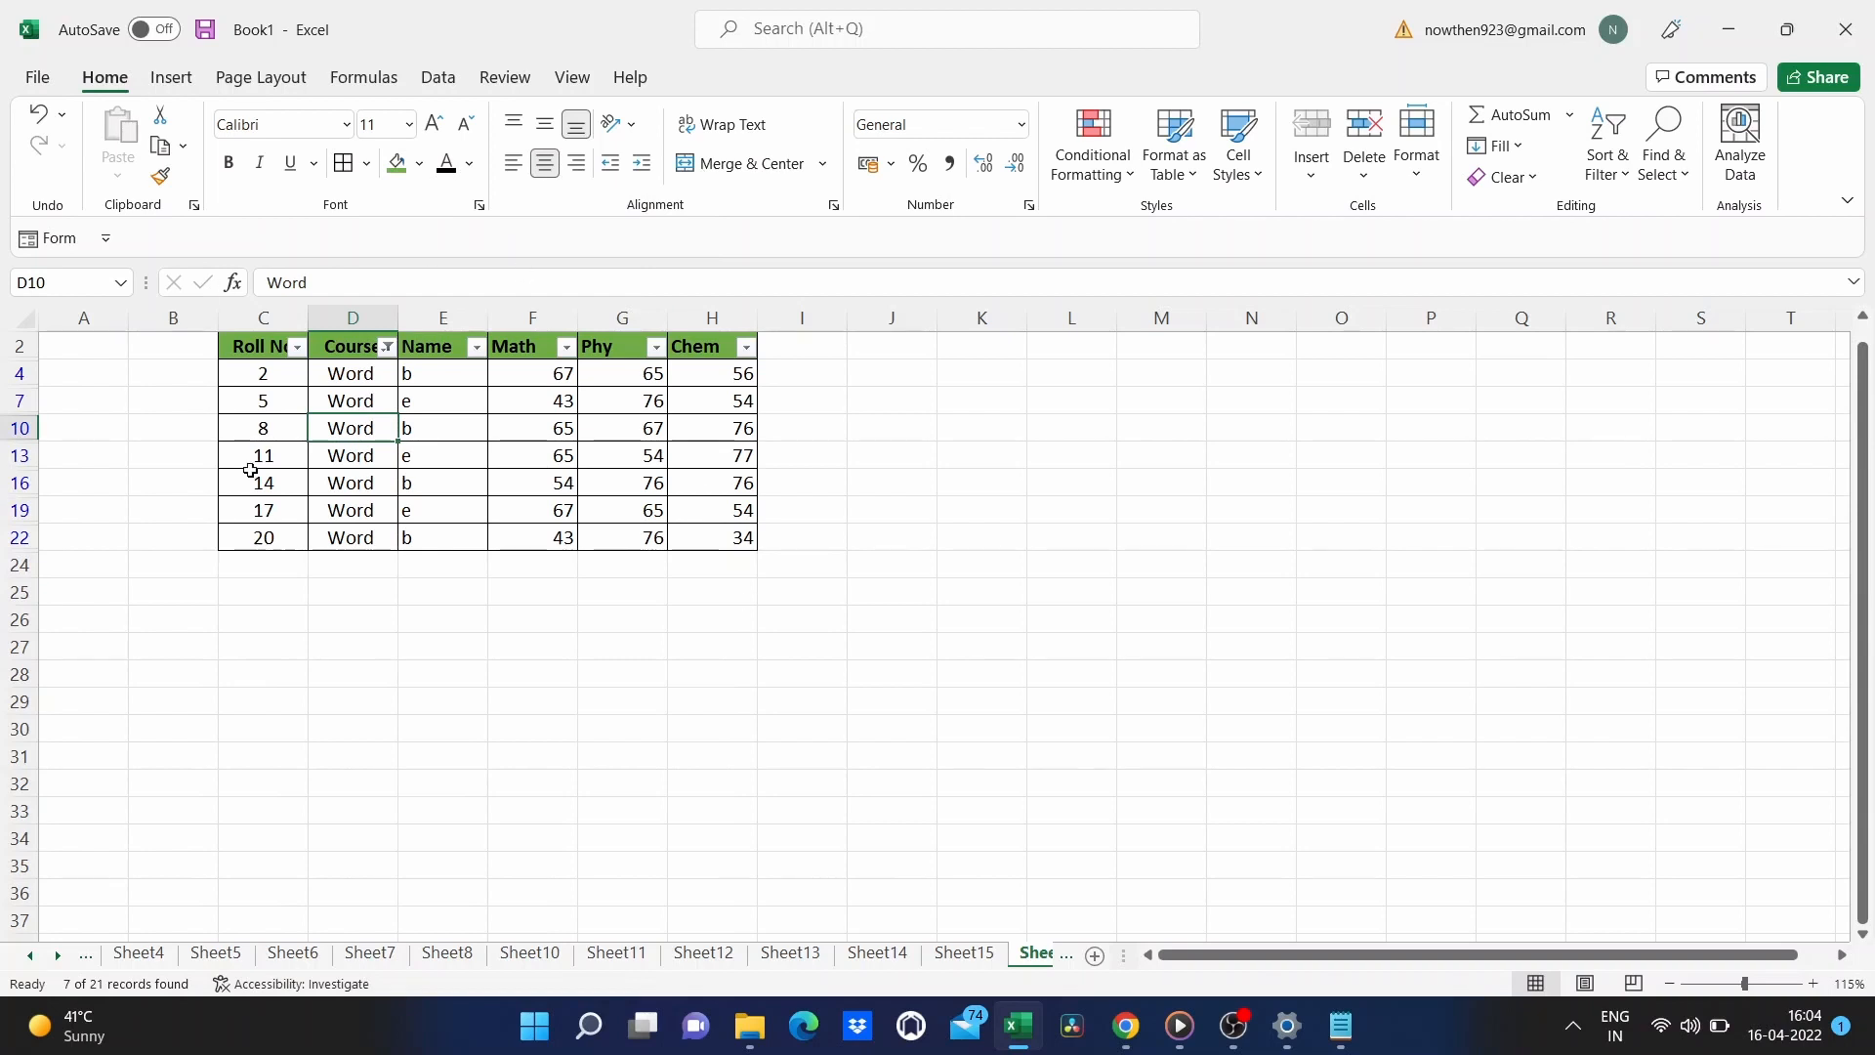